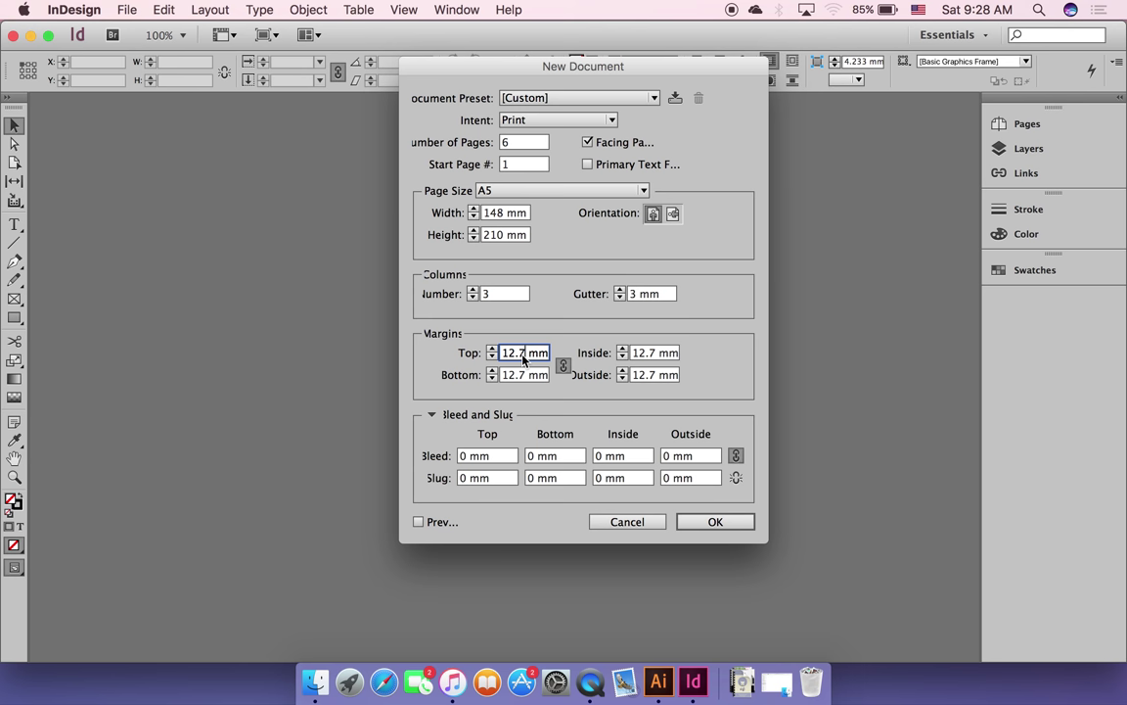
Step: Set the top, bottom, inside and outside margins of the new document to 10 mm
{"action": "left_click_drag", "start_coordinate": [505, 359], "coordinate": [565, 364]}
{"action": "type", "text": "10"}
{"action": "key", "text": "Tab"}
{"action": "left_click", "coordinate": [521, 375]}
Step: Set the bleed to 5 mm on all four sides of the new document
{"action": "left_click", "coordinate": [492, 459]}
{"action": "triple_click", "coordinate": [493, 458]}
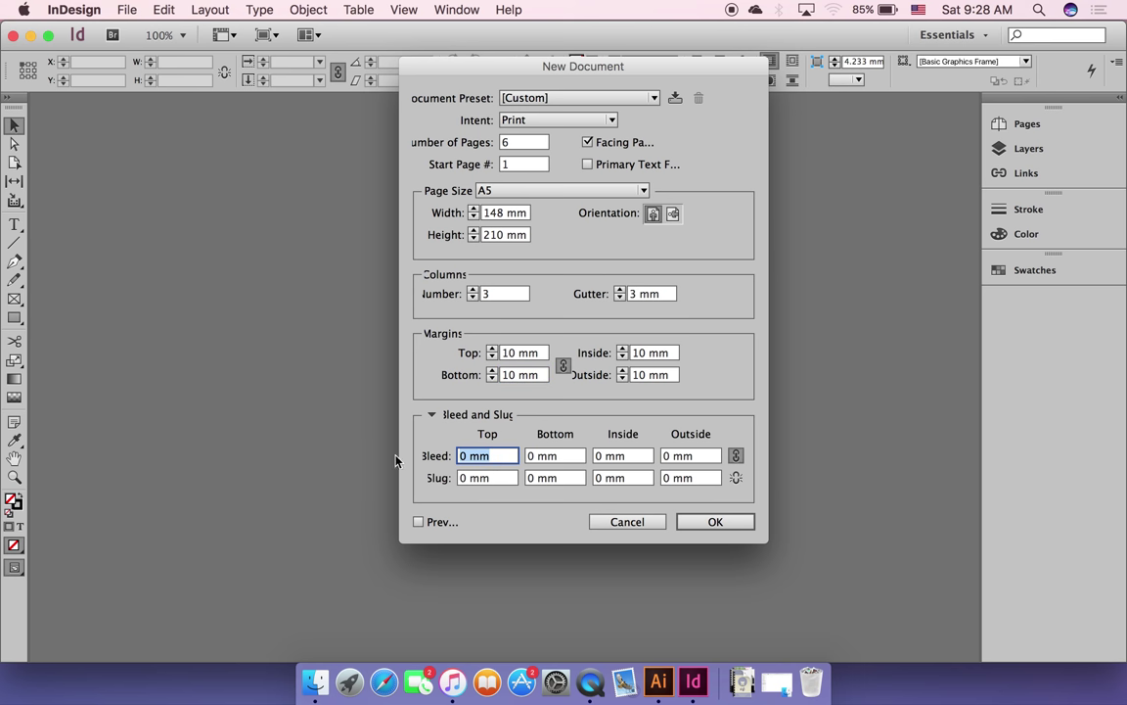
{"action": "type", "text": "5"}
{"action": "left_click", "coordinate": [572, 460]}
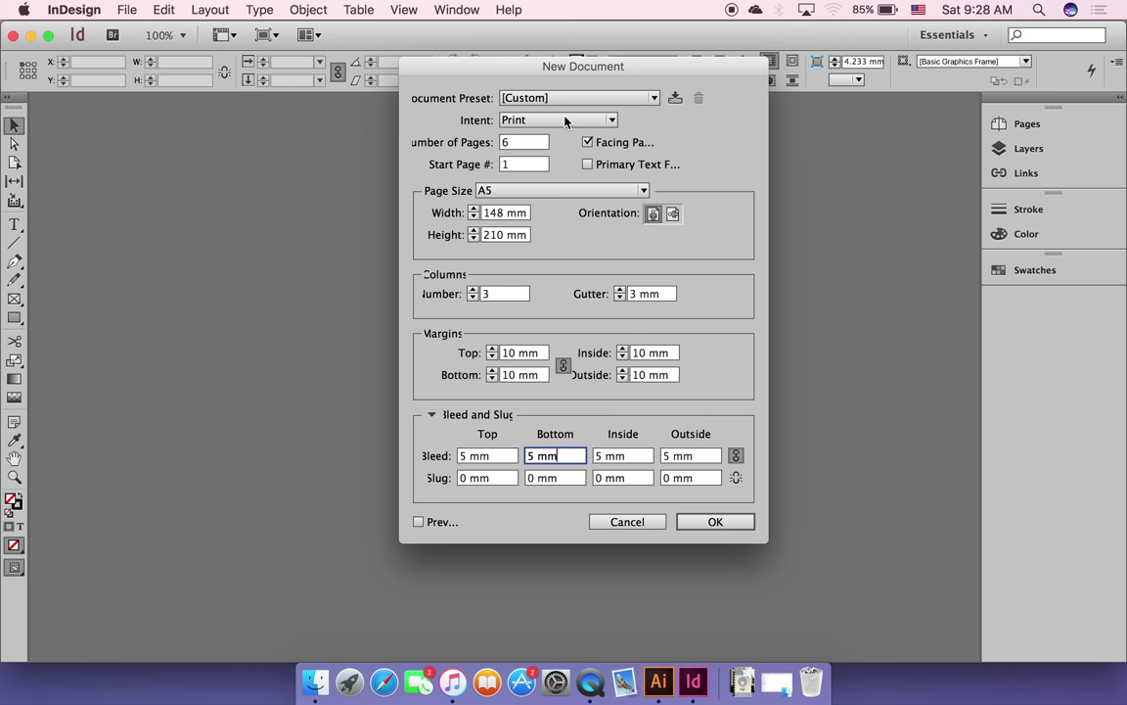
Step: Turn on the layout preview and create the new A5 document
{"action": "left_click_drag", "start_coordinate": [566, 63], "coordinate": [680, 96]}
{"action": "left_click_drag", "start_coordinate": [591, 92], "coordinate": [737, 73]}
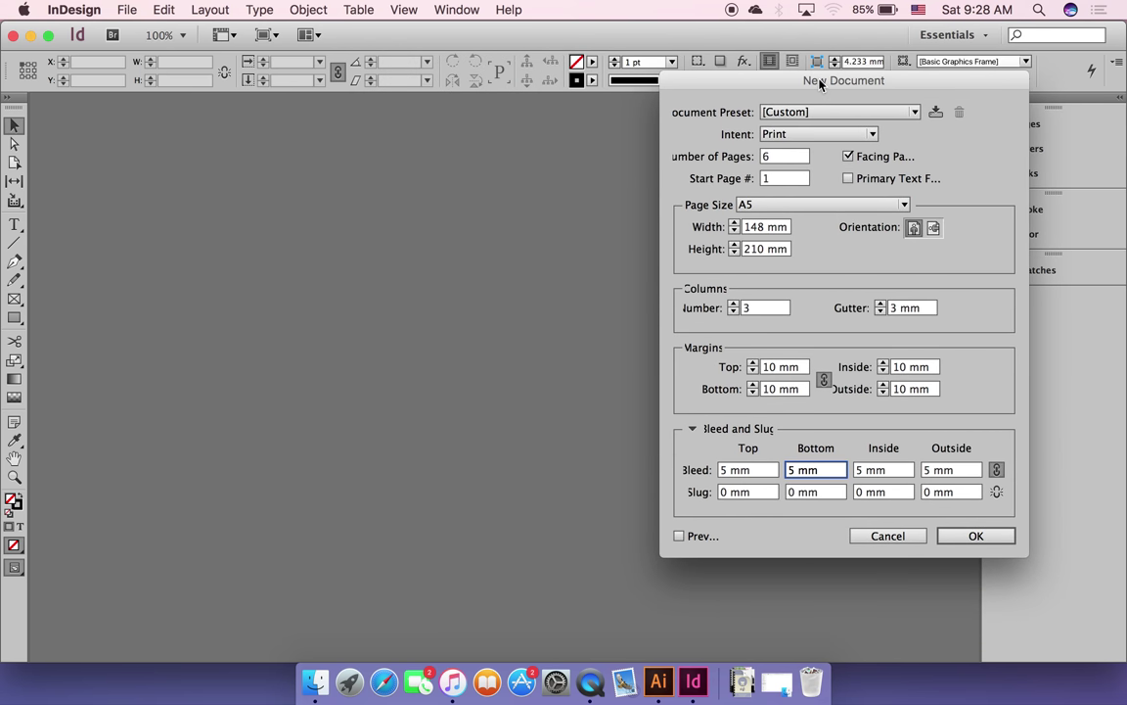
{"action": "left_click", "coordinate": [680, 536]}
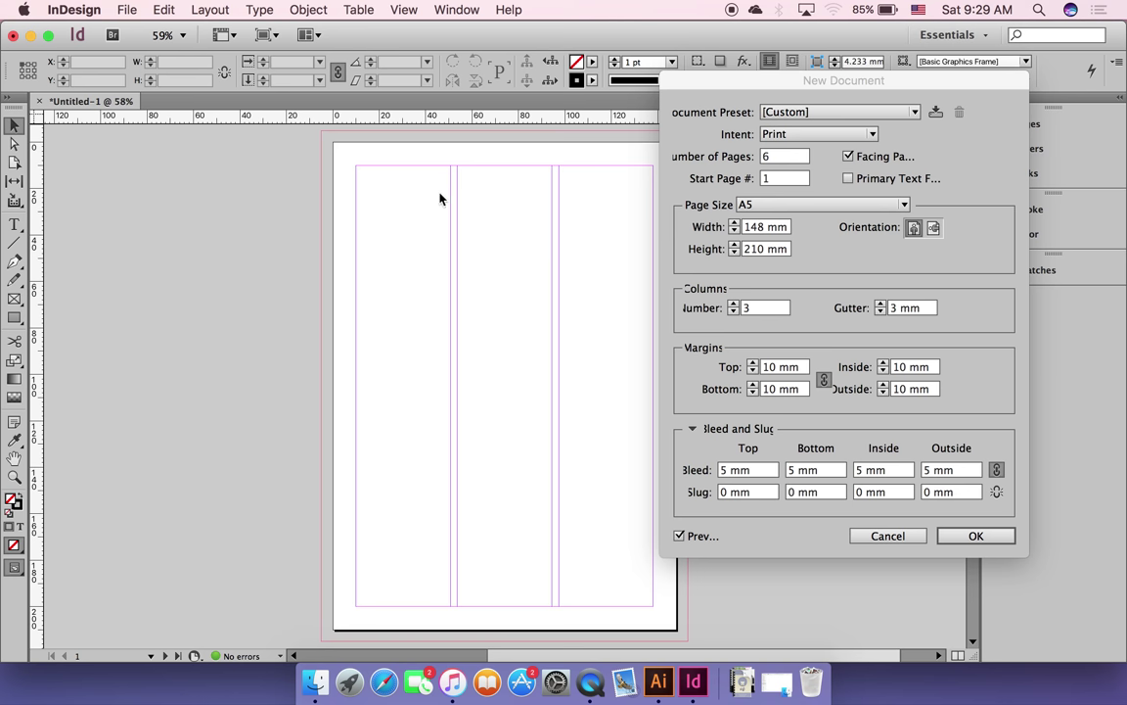
{"action": "left_click_drag", "start_coordinate": [728, 78], "coordinate": [785, 60]}
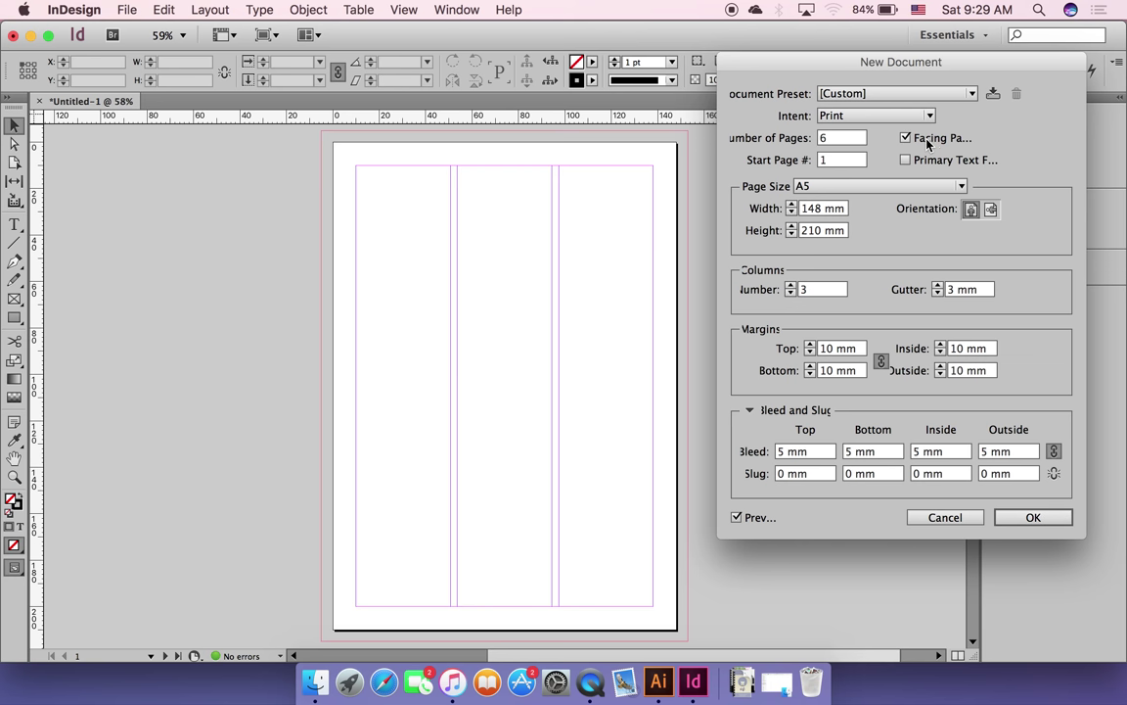
{"action": "left_click", "coordinate": [1032, 519]}
Step: Look through all the document pages to examine how they are arranged as single pages and facing spreads
{"action": "scroll", "coordinate": [675, 499], "scroll_direction": "down", "scroll_amount": 5}
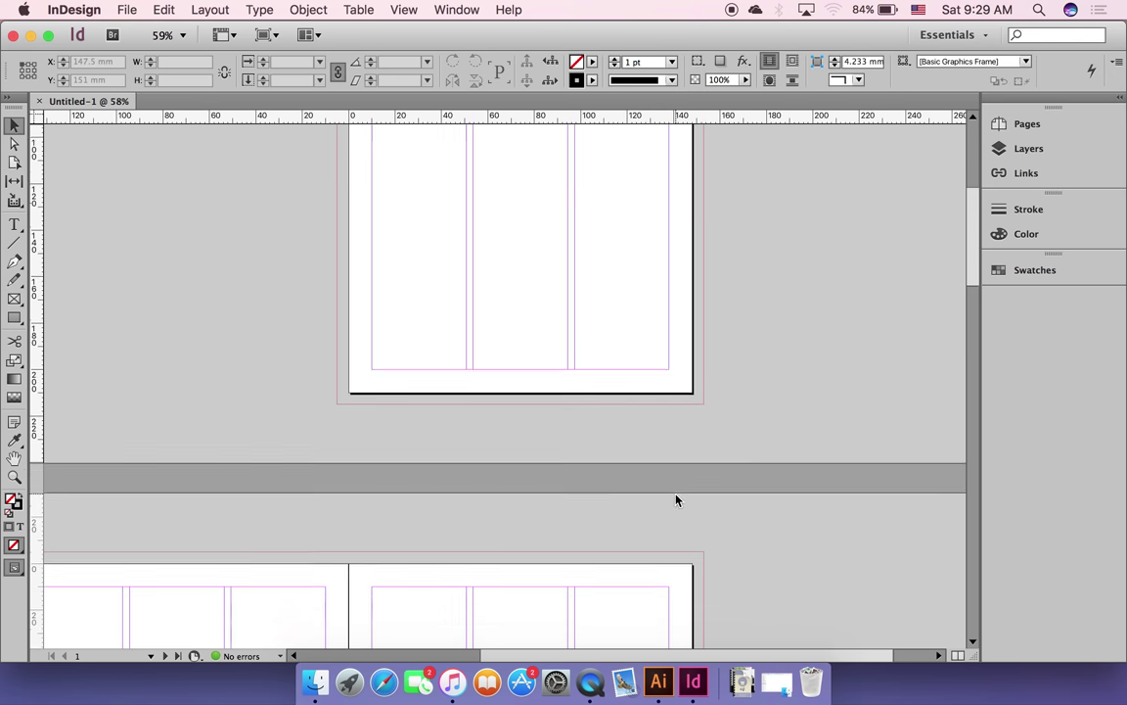
{"action": "scroll", "coordinate": [675, 499], "scroll_direction": "down", "scroll_amount": 10}
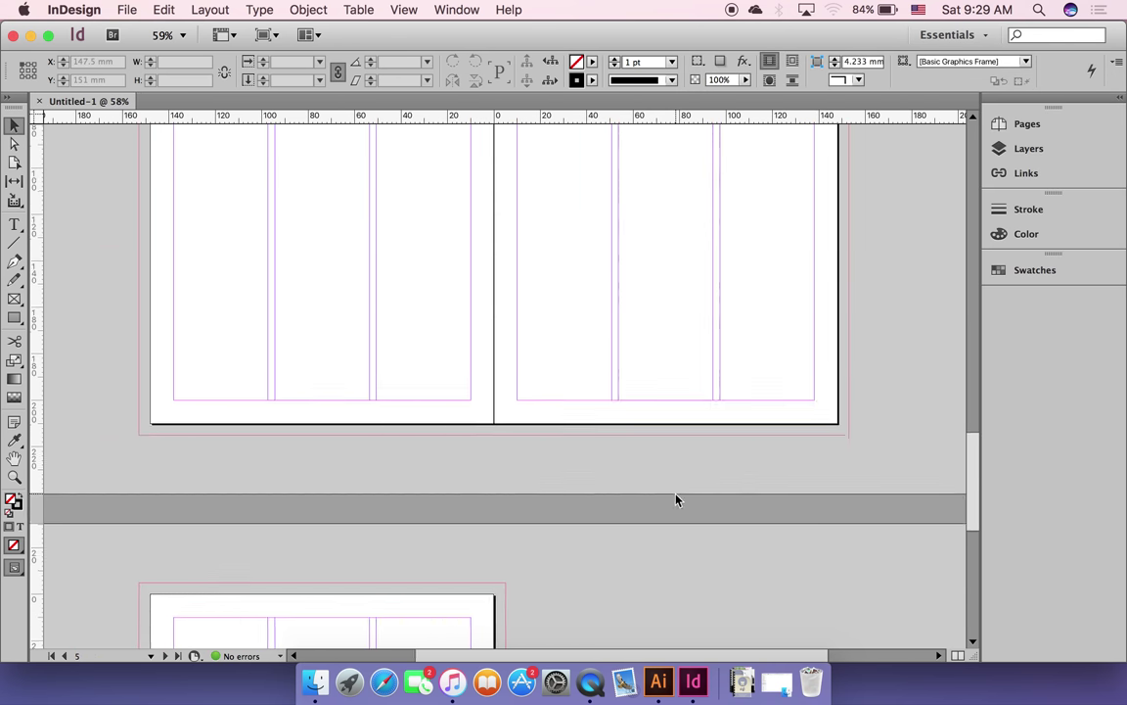
{"action": "scroll", "coordinate": [675, 499], "scroll_direction": "up", "scroll_amount": 5}
{"action": "scroll", "coordinate": [675, 499], "scroll_direction": "left", "scroll_amount": 2}
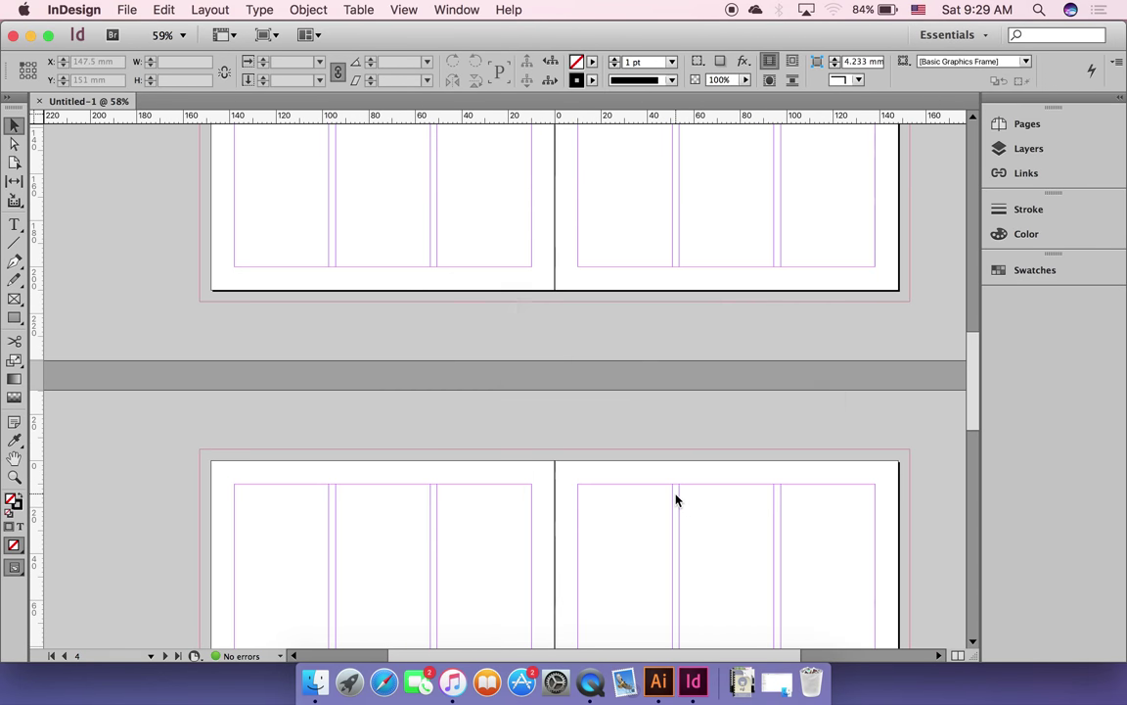
{"action": "scroll", "coordinate": [675, 499], "scroll_direction": "down", "scroll_amount": 2}
{"action": "scroll", "coordinate": [676, 499], "scroll_direction": "up", "scroll_amount": 5}
{"action": "scroll", "coordinate": [675, 499], "scroll_direction": "down", "scroll_amount": 5}
{"action": "scroll", "coordinate": [675, 499], "scroll_direction": "up", "scroll_amount": 2}
{"action": "scroll", "coordinate": [675, 499], "scroll_direction": "left", "scroll_amount": 1}
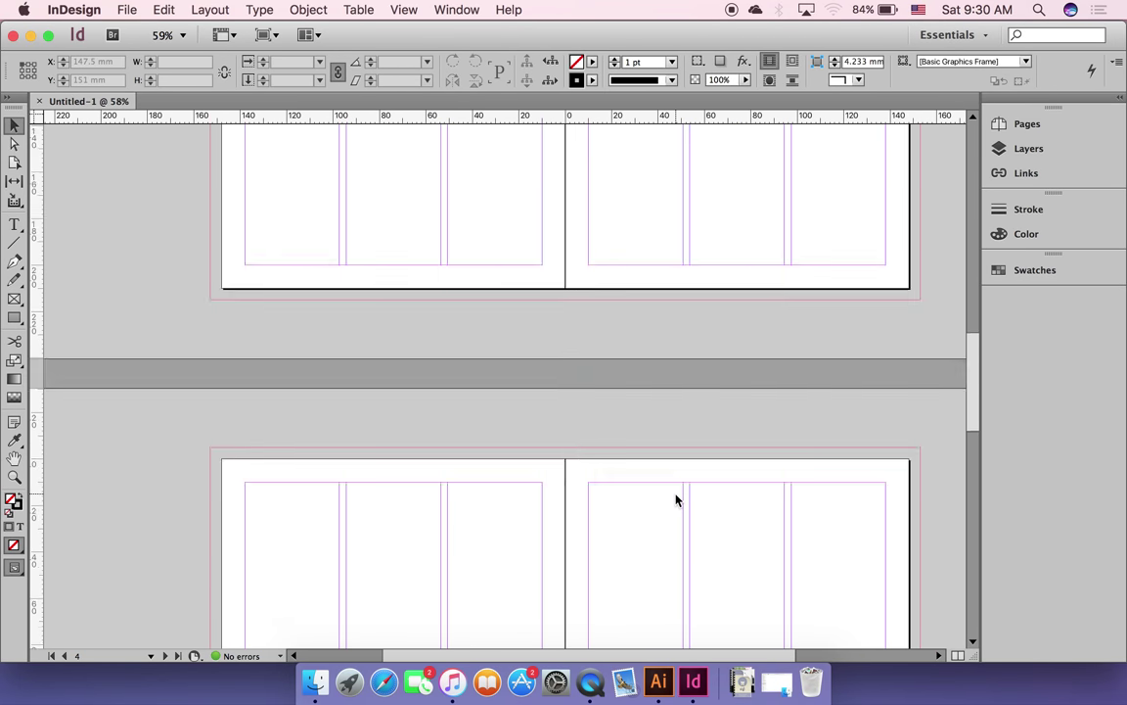
{"action": "scroll", "coordinate": [675, 499], "scroll_direction": "down", "scroll_amount": 5}
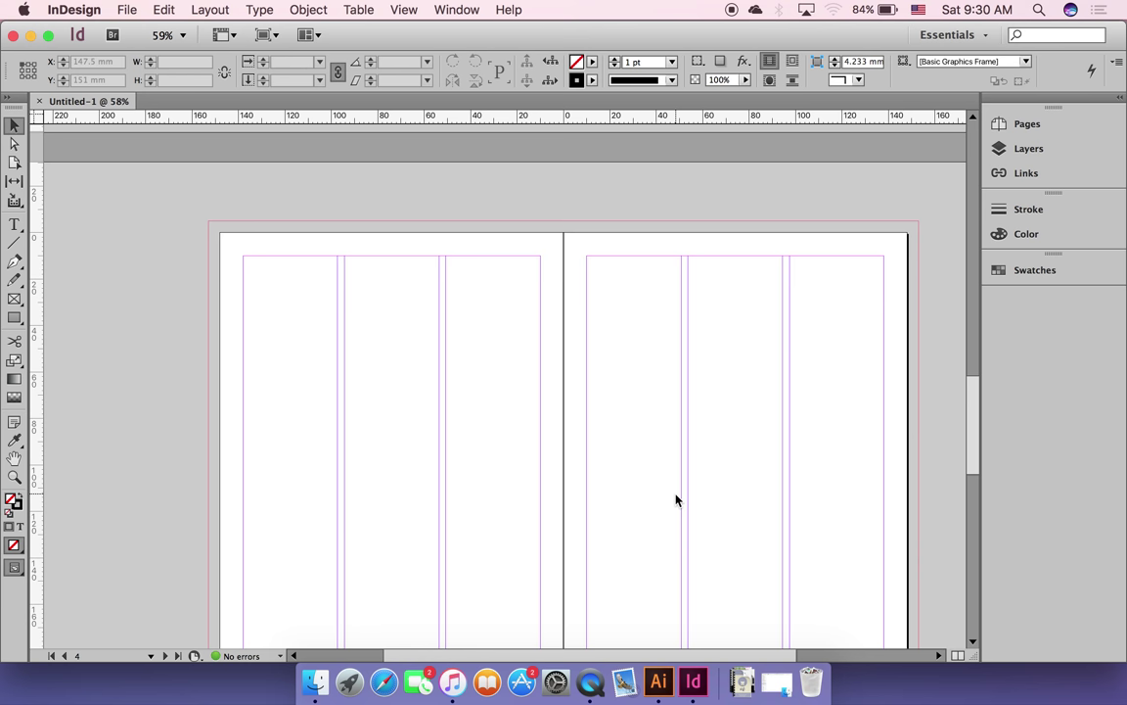
{"action": "scroll", "coordinate": [675, 499], "scroll_direction": "down", "scroll_amount": 5}
{"action": "scroll", "coordinate": [676, 499], "scroll_direction": "left", "scroll_amount": 1}
{"action": "scroll", "coordinate": [675, 499], "scroll_direction": "down", "scroll_amount": 10}
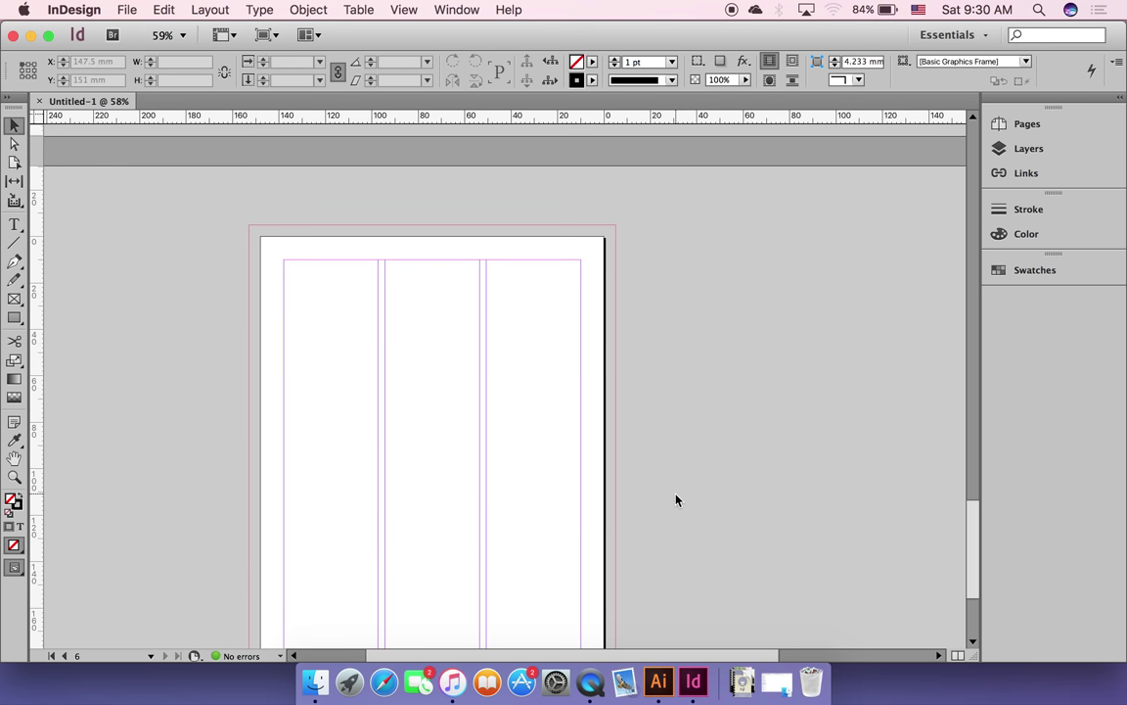
{"action": "scroll", "coordinate": [675, 499], "scroll_direction": "up", "scroll_amount": 20}
{"action": "scroll", "coordinate": [675, 499], "scroll_direction": "right", "scroll_amount": 2}
{"action": "scroll", "coordinate": [675, 499], "scroll_direction": "up", "scroll_amount": 8}
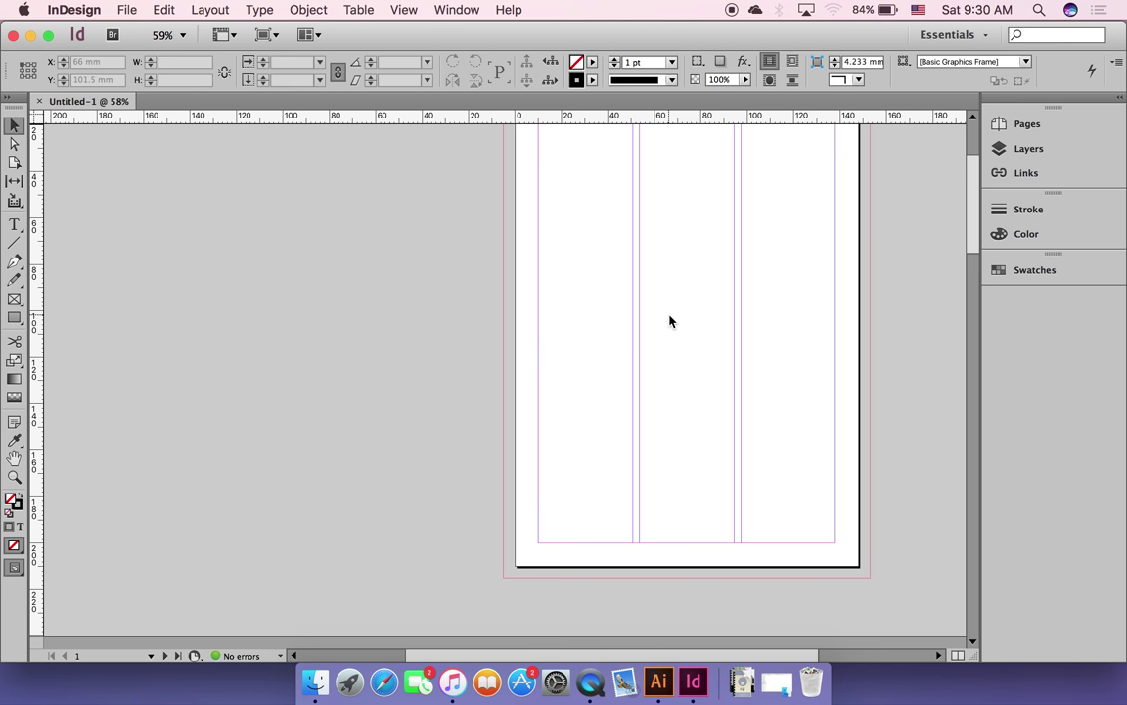
{"action": "scroll", "coordinate": [670, 321], "scroll_direction": "up", "scroll_amount": 2}
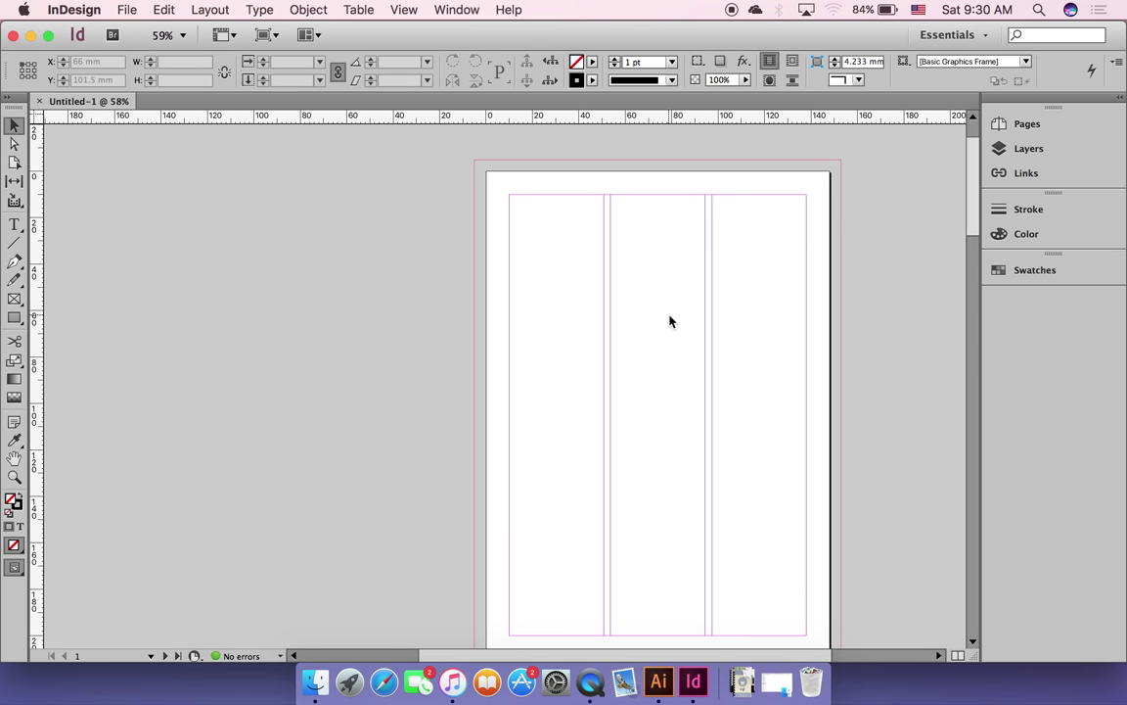
Step: Turn off Facing Pages in the document setup and check the page arrangement
{"action": "left_click", "coordinate": [129, 9]}
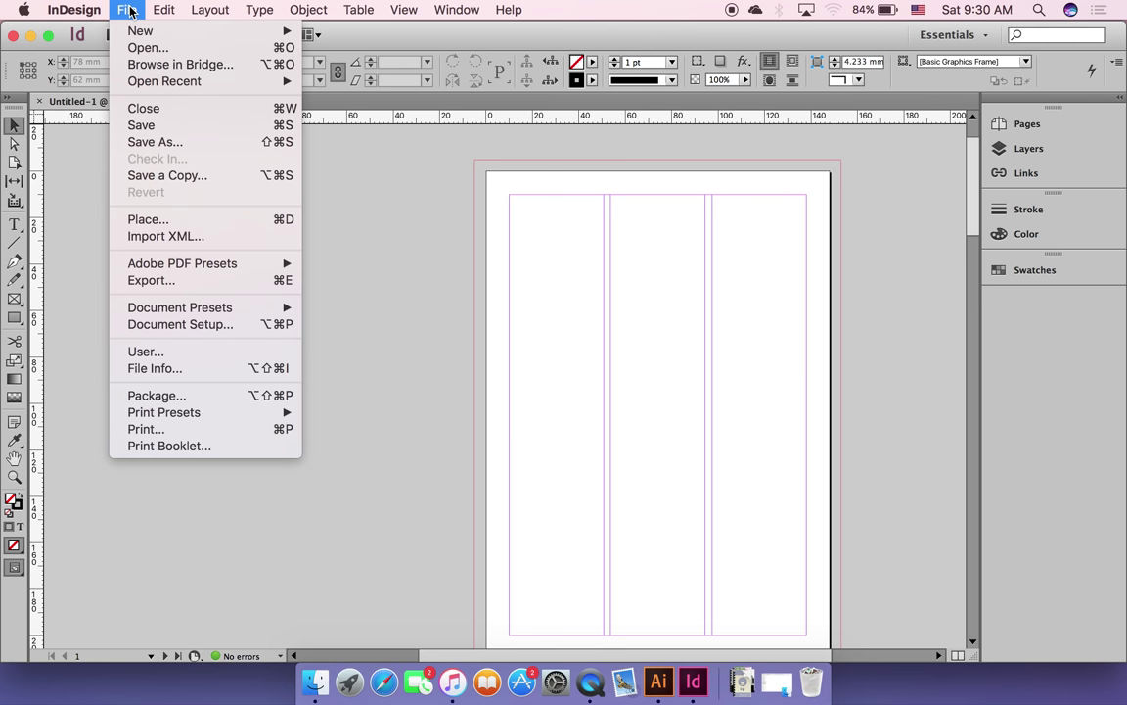
{"action": "left_click", "coordinate": [193, 326]}
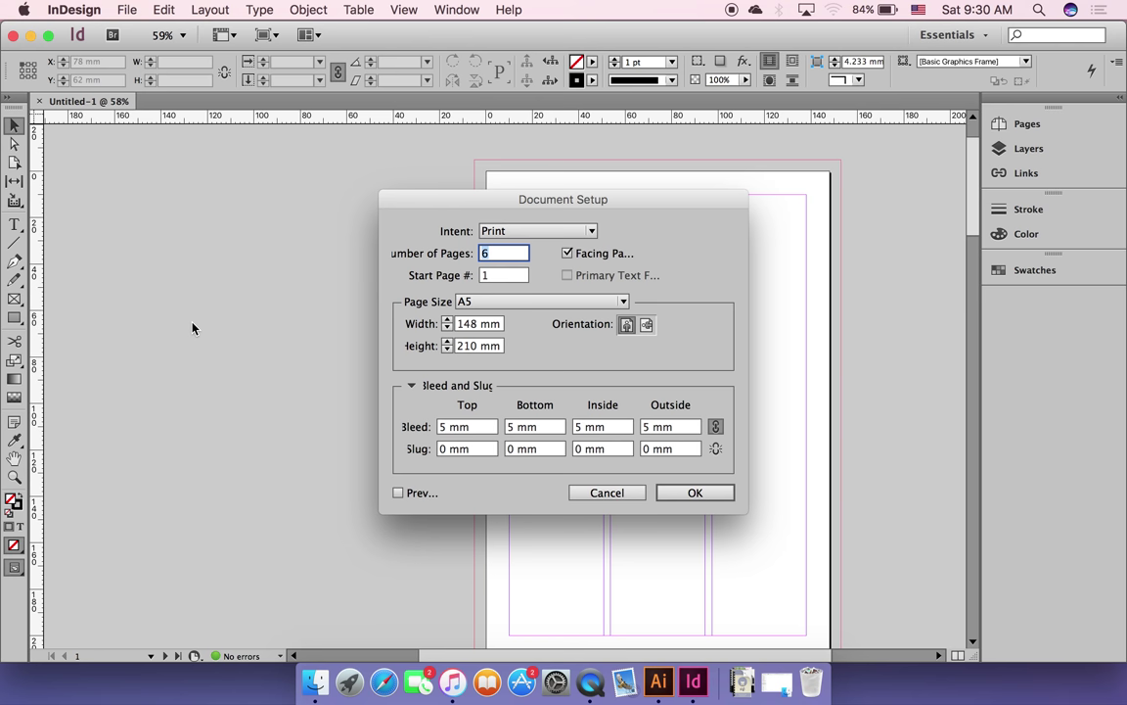
{"action": "left_click", "coordinate": [568, 253]}
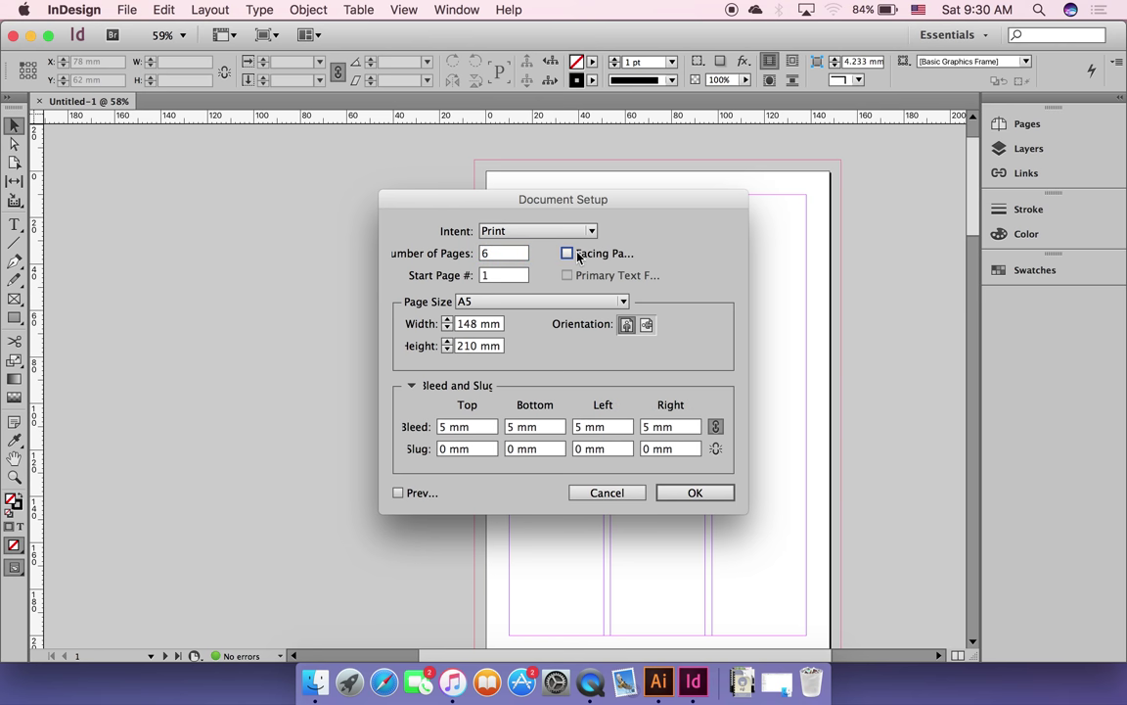
{"action": "left_click", "coordinate": [431, 493]}
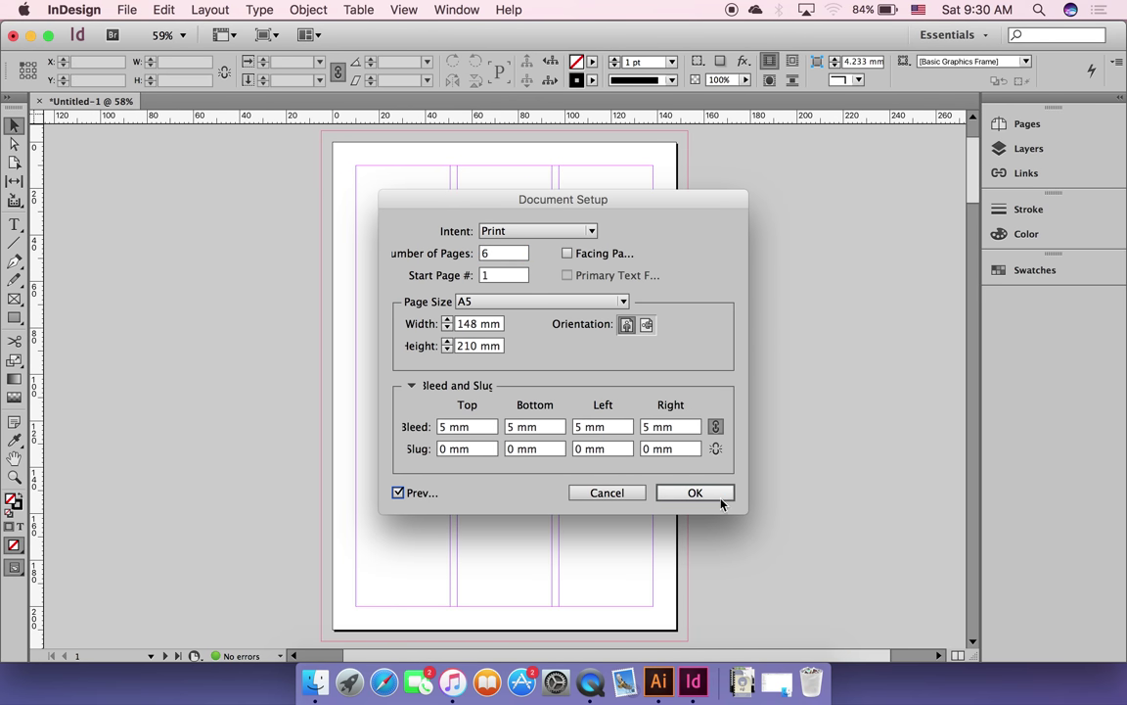
{"action": "left_click", "coordinate": [712, 494]}
{"action": "scroll", "coordinate": [724, 499], "scroll_direction": "down", "scroll_amount": 2}
{"action": "scroll", "coordinate": [724, 499], "scroll_direction": "down", "scroll_amount": 10}
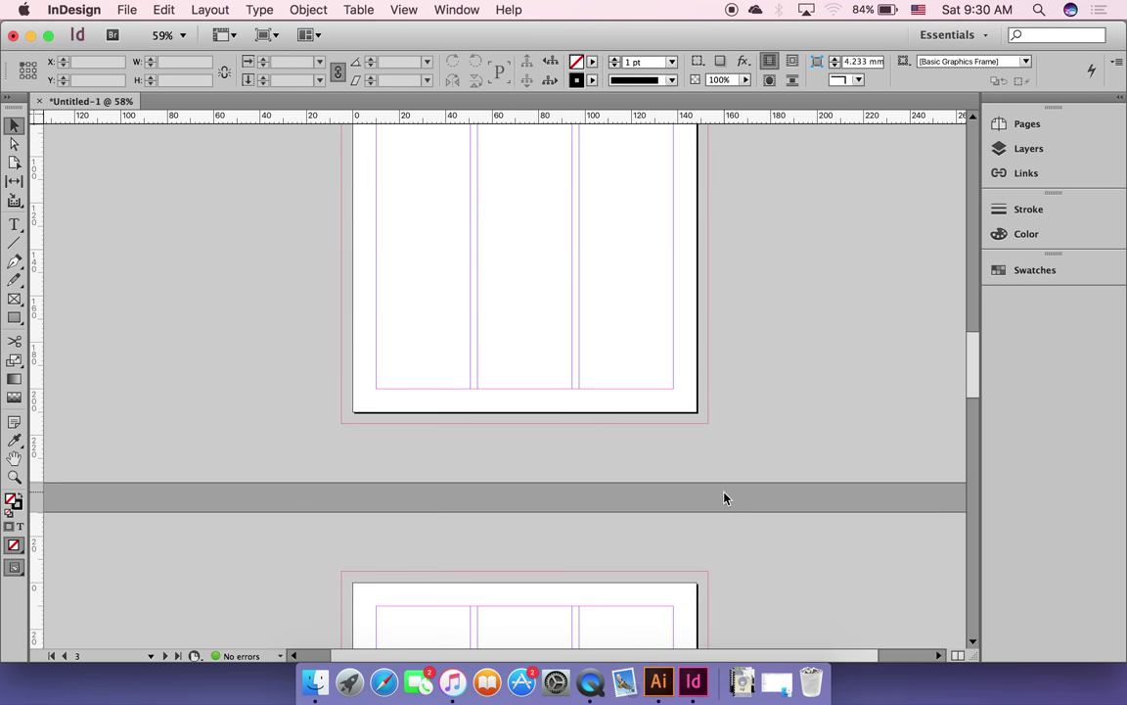
{"action": "scroll", "coordinate": [724, 499], "scroll_direction": "up", "scroll_amount": 10}
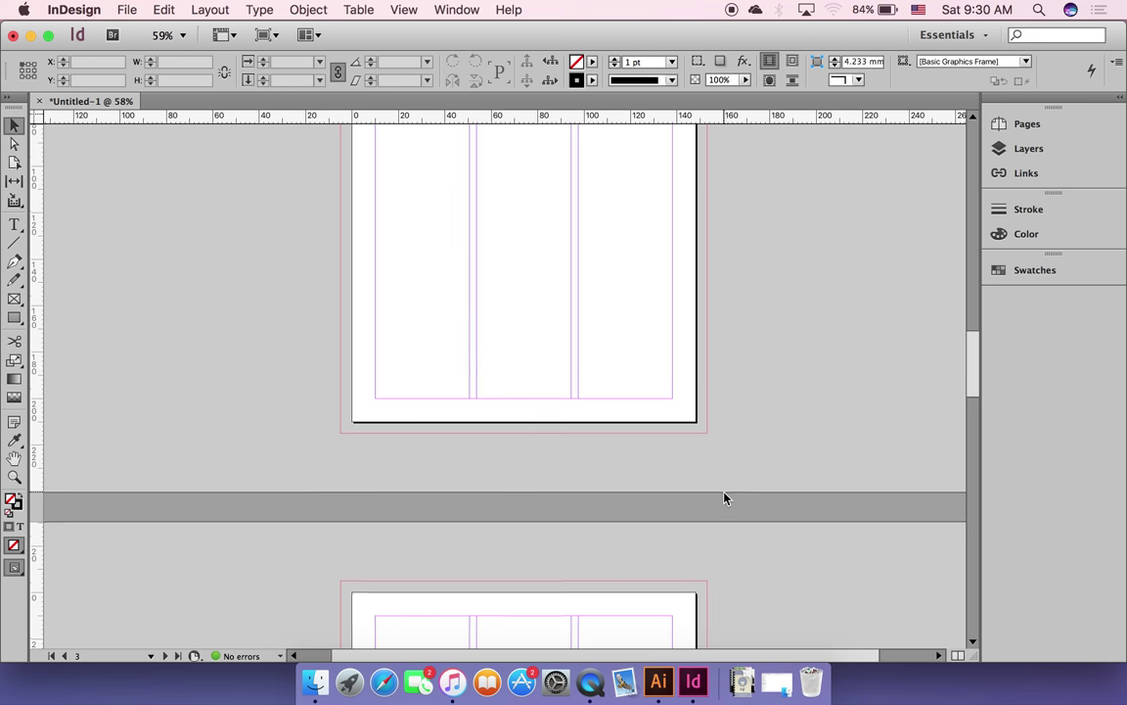
{"action": "scroll", "coordinate": [724, 499], "scroll_direction": "down", "scroll_amount": 3}
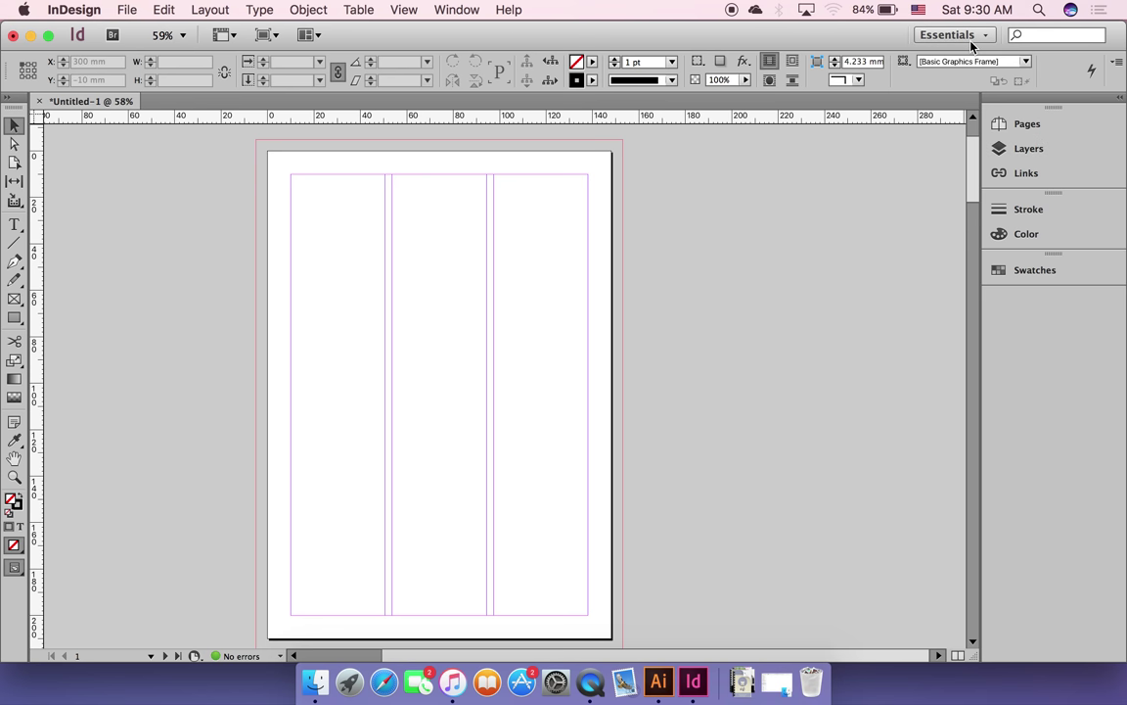
Step: Show the Pages panel and lengthen it to fit all the page thumbnails
{"action": "left_click", "coordinate": [457, 10]}
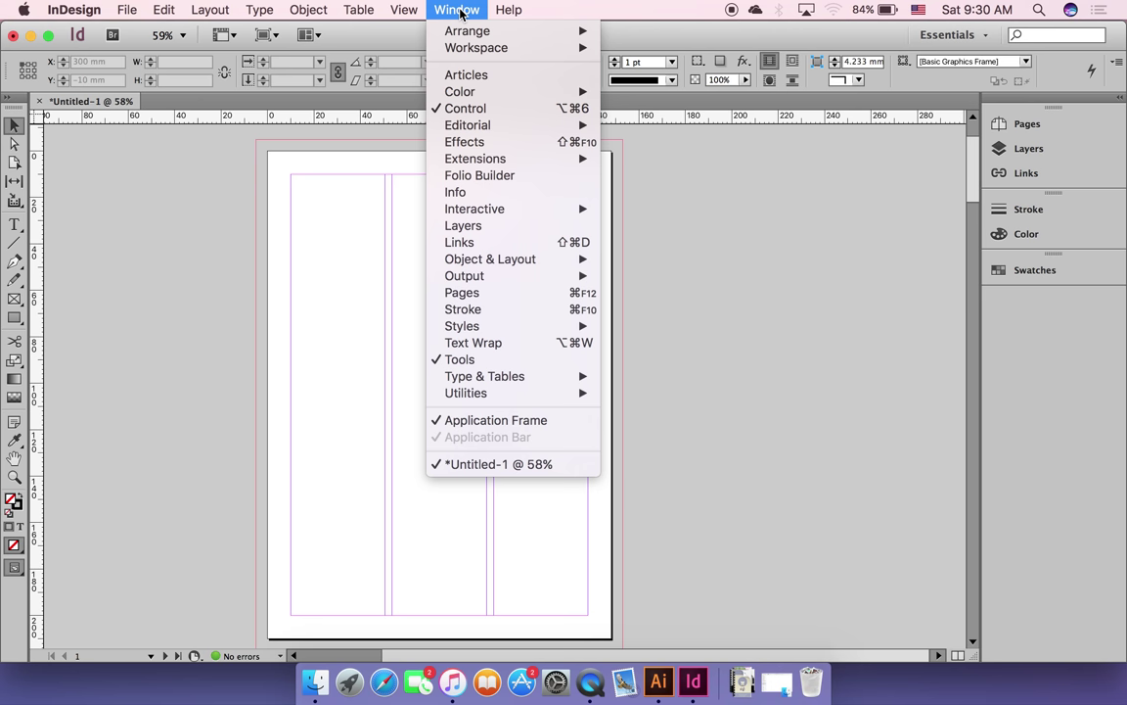
{"action": "mouse_move", "coordinate": [519, 258]}
{"action": "left_click", "coordinate": [800, 264]}
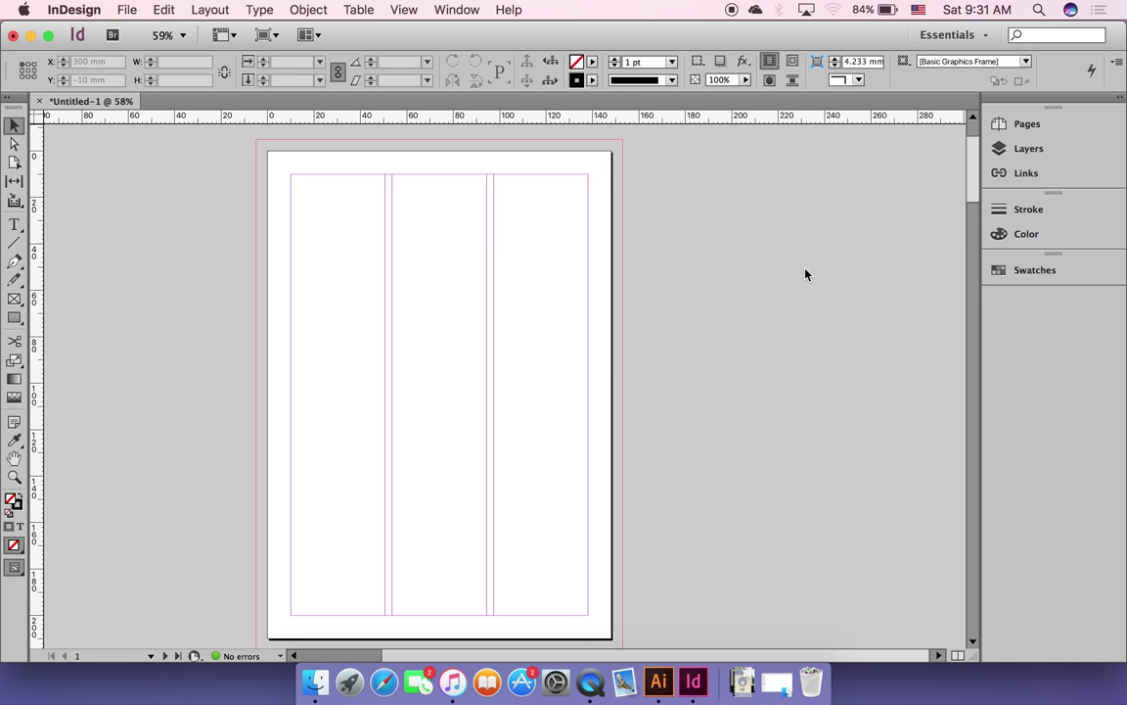
{"action": "left_click", "coordinate": [1030, 137]}
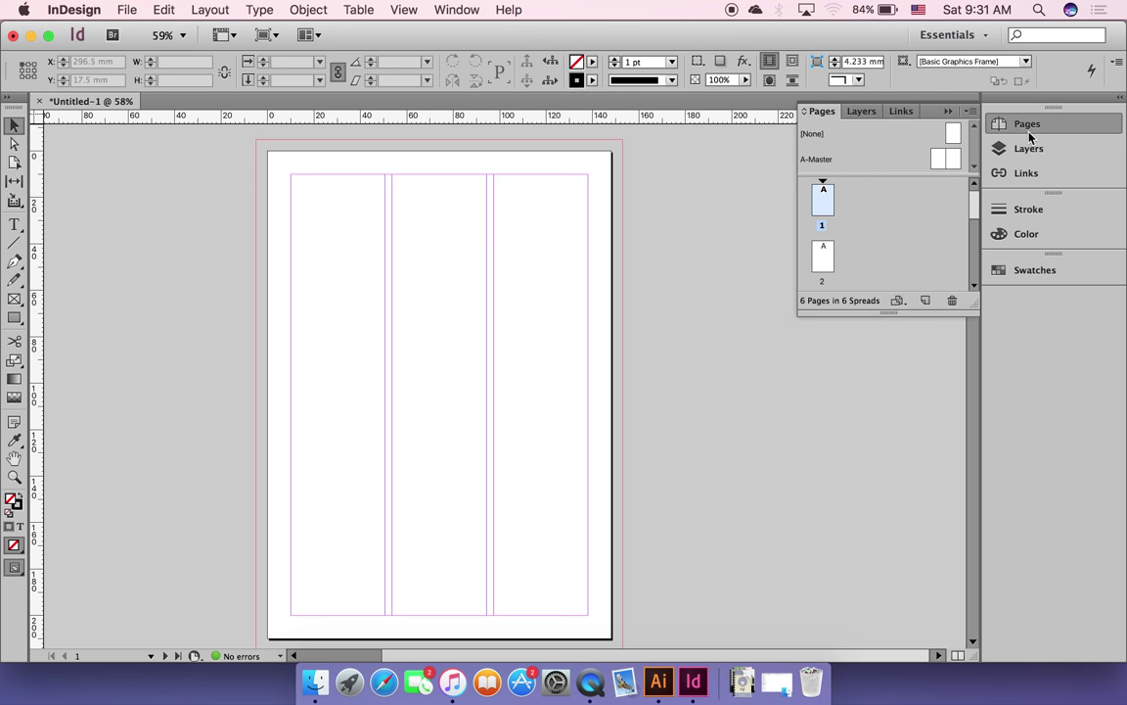
{"action": "scroll", "coordinate": [839, 240], "scroll_direction": "down", "scroll_amount": 5}
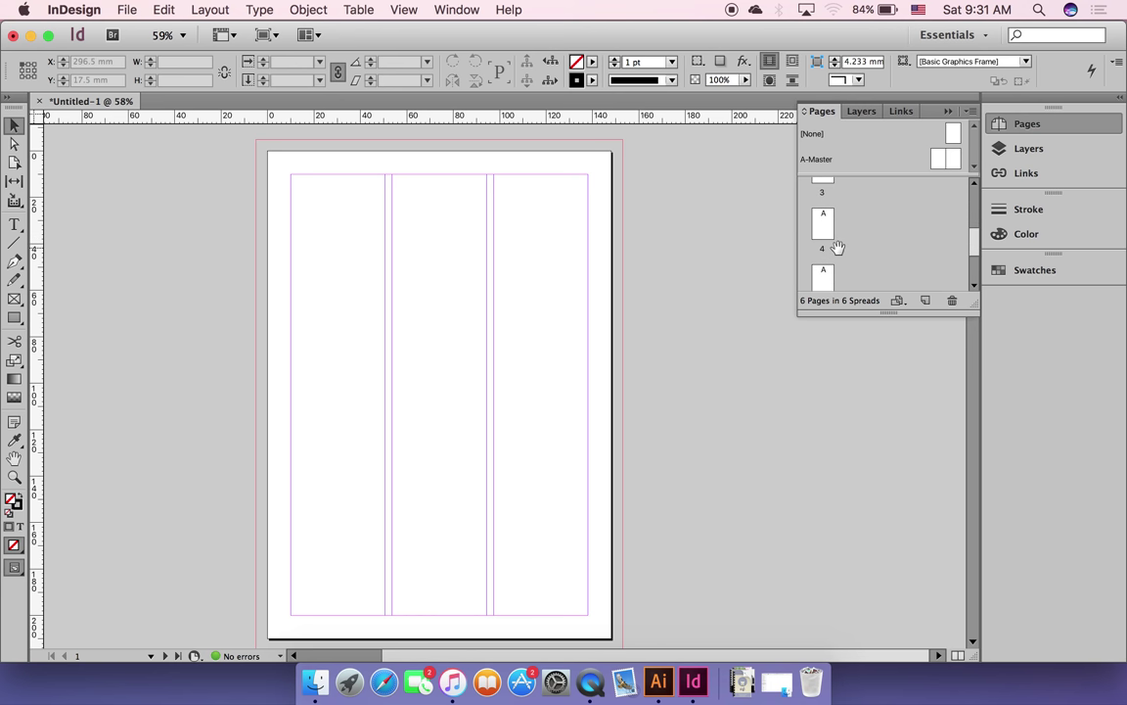
{"action": "scroll", "coordinate": [838, 246], "scroll_direction": "up", "scroll_amount": 5}
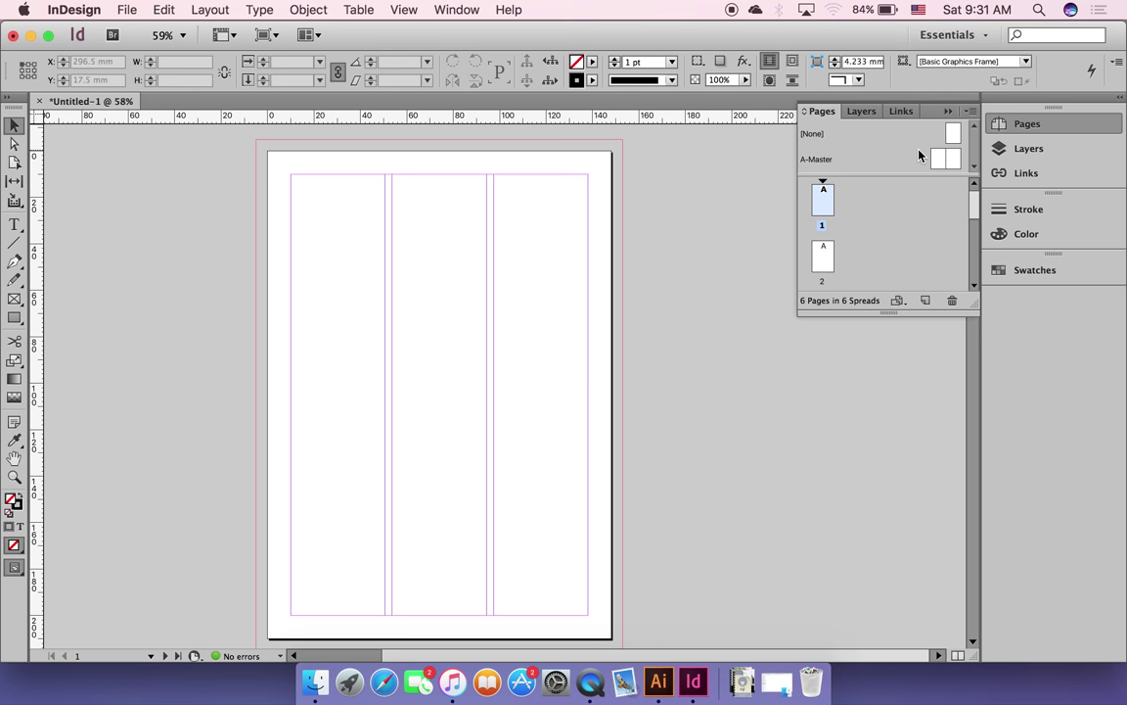
{"action": "scroll", "coordinate": [919, 242], "scroll_direction": "down", "scroll_amount": 2}
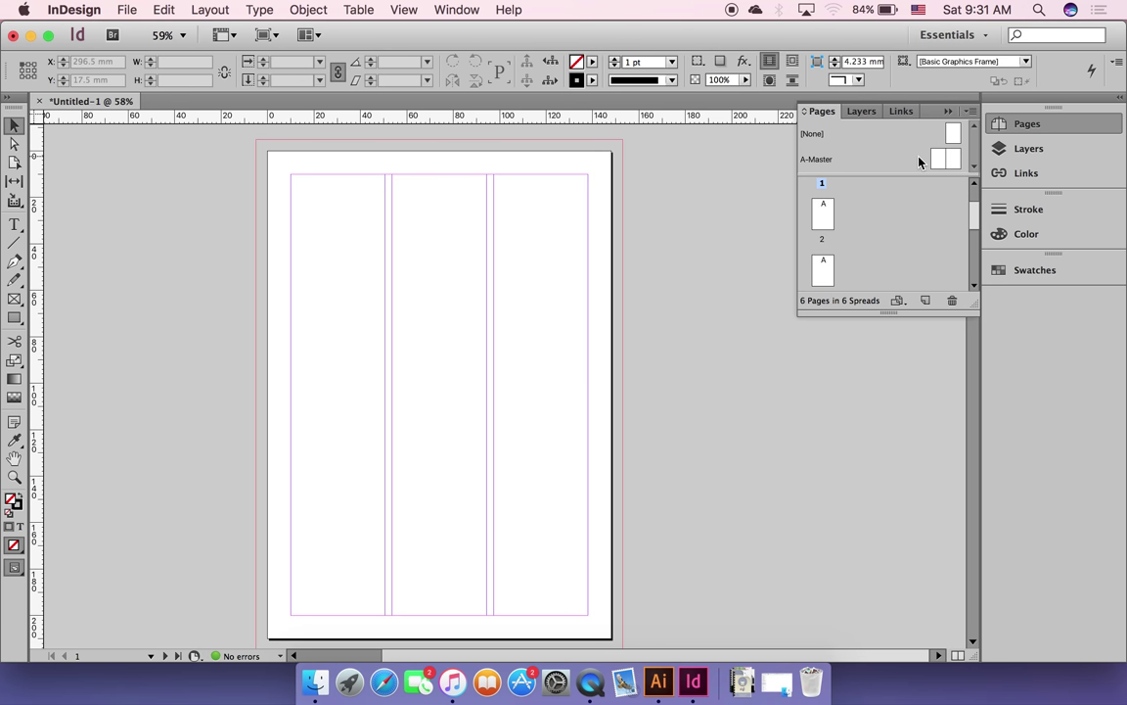
{"action": "scroll", "coordinate": [899, 221], "scroll_direction": "up", "scroll_amount": 2}
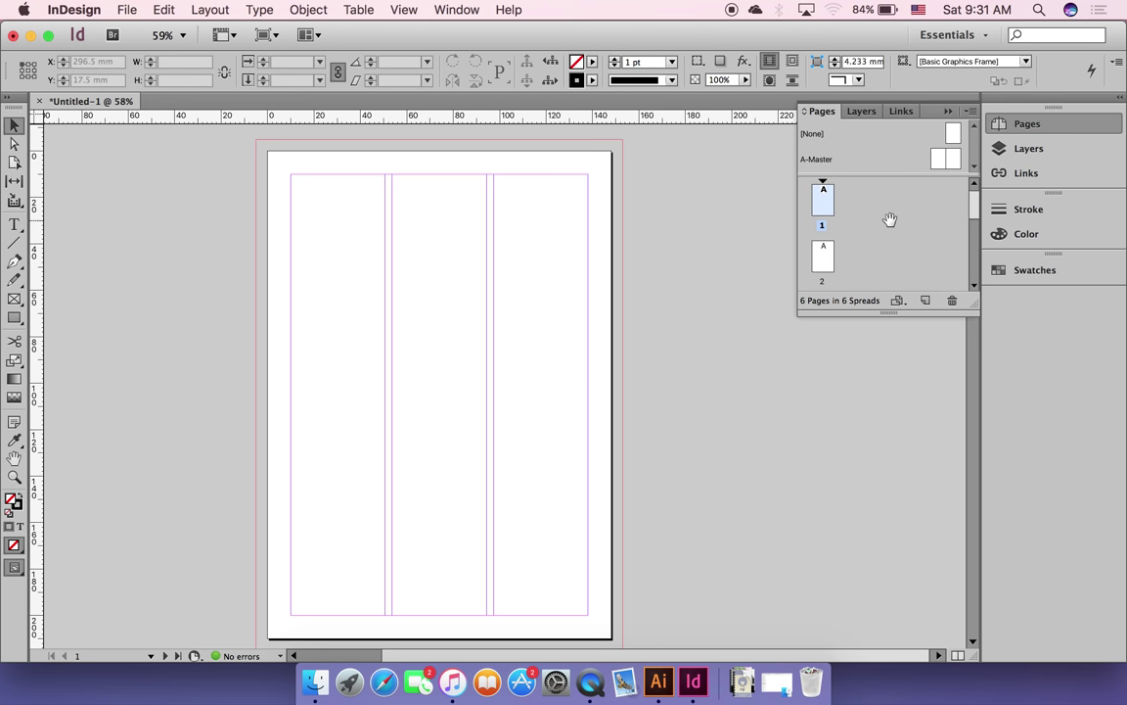
{"action": "left_click_drag", "start_coordinate": [884, 361], "coordinate": [890, 608]}
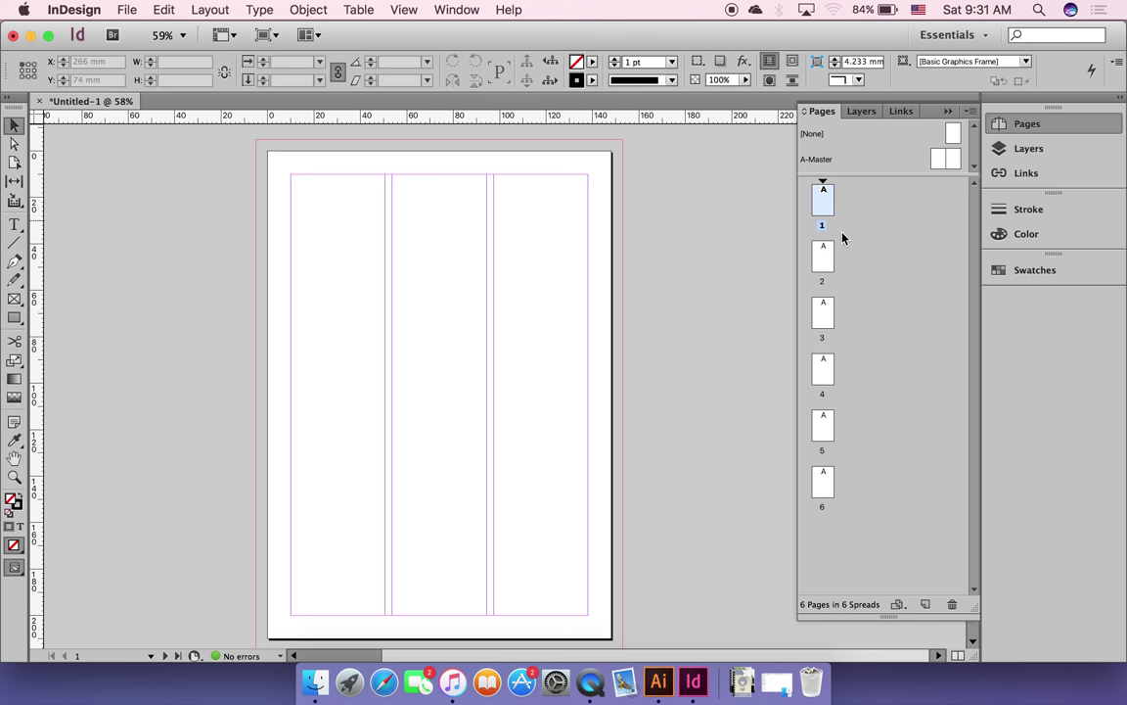
Step: Turn off Allow Document Pages to Shuffle and try to move page 2 beside page 1
{"action": "left_click", "coordinate": [825, 257]}
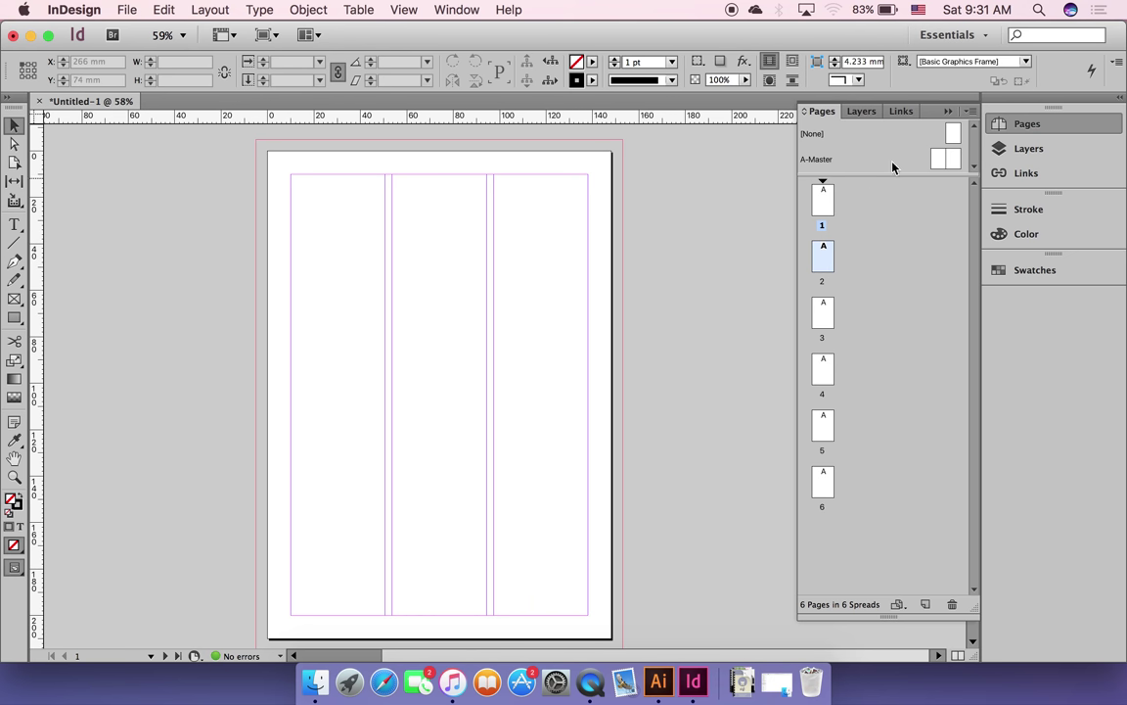
{"action": "left_click", "coordinate": [972, 112]}
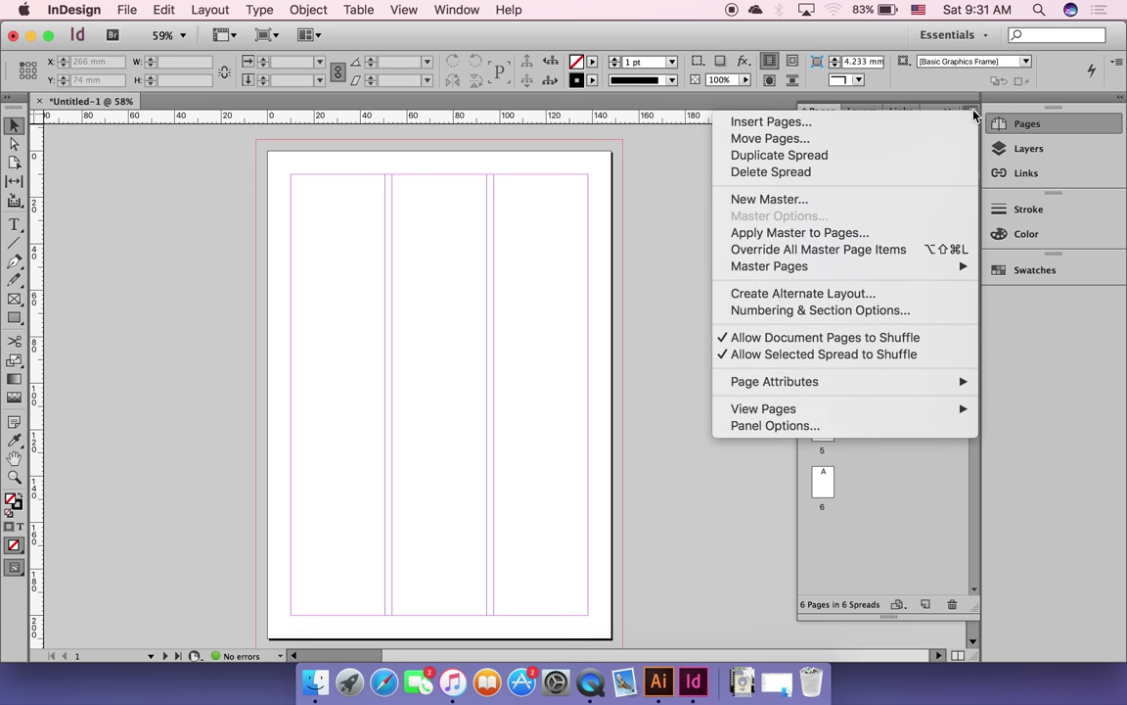
{"action": "left_click", "coordinate": [857, 345]}
{"action": "left_click_drag", "start_coordinate": [827, 252], "coordinate": [834, 198]}
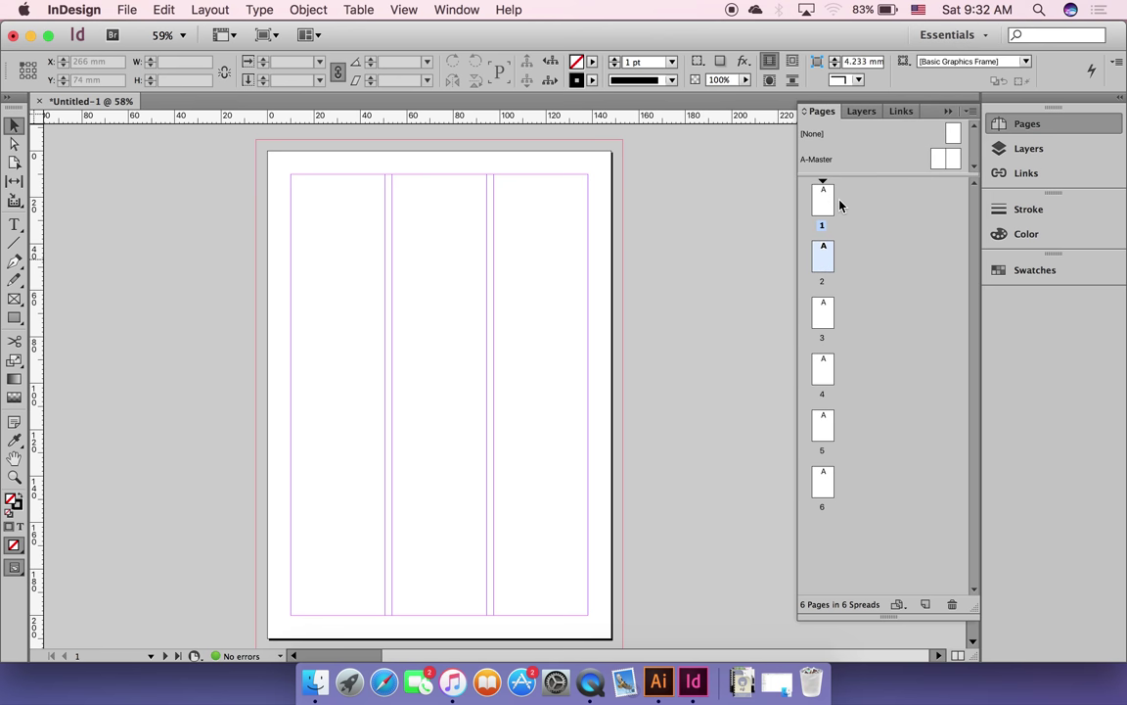
{"action": "mouse_move", "coordinate": [830, 257]}
{"action": "left_mouse_down"}
{"action": "mouse_move", "coordinate": [838, 194]}
{"action": "mouse_move", "coordinate": [840, 237]}
{"action": "left_mouse_up"}
Step: Turn off Allow Selected Spread to Shuffle for page 2 and turn Allow Document Pages to Shuffle back on
{"action": "left_click", "coordinate": [972, 111]}
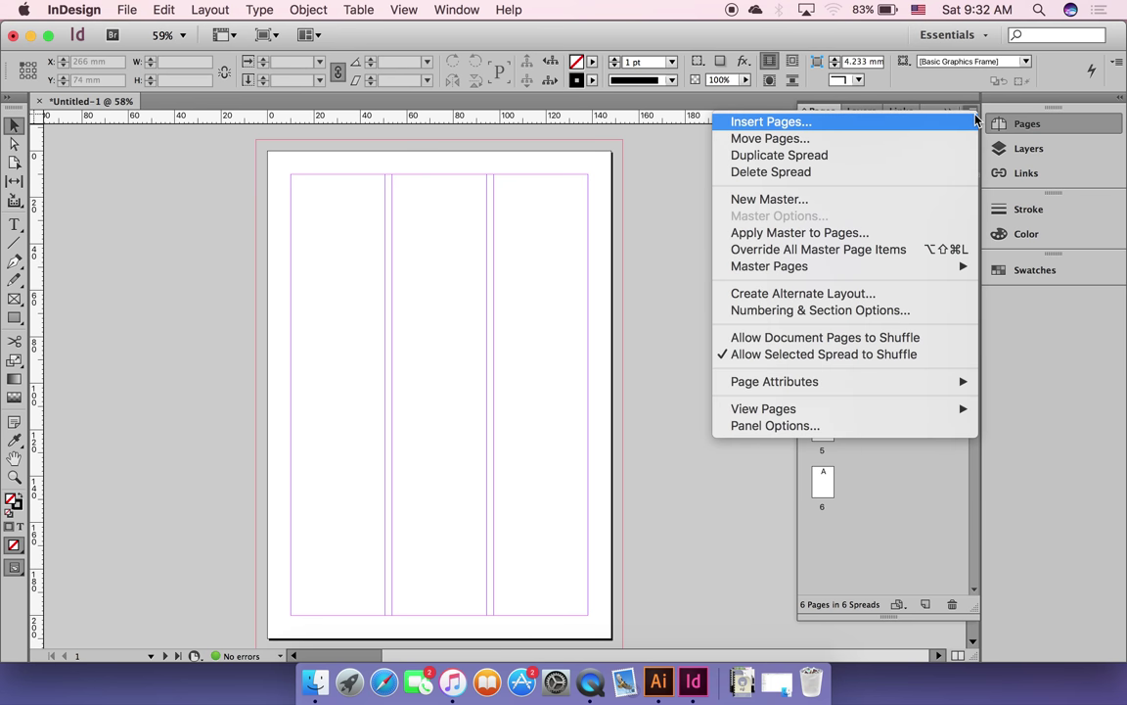
{"action": "left_click", "coordinate": [860, 354]}
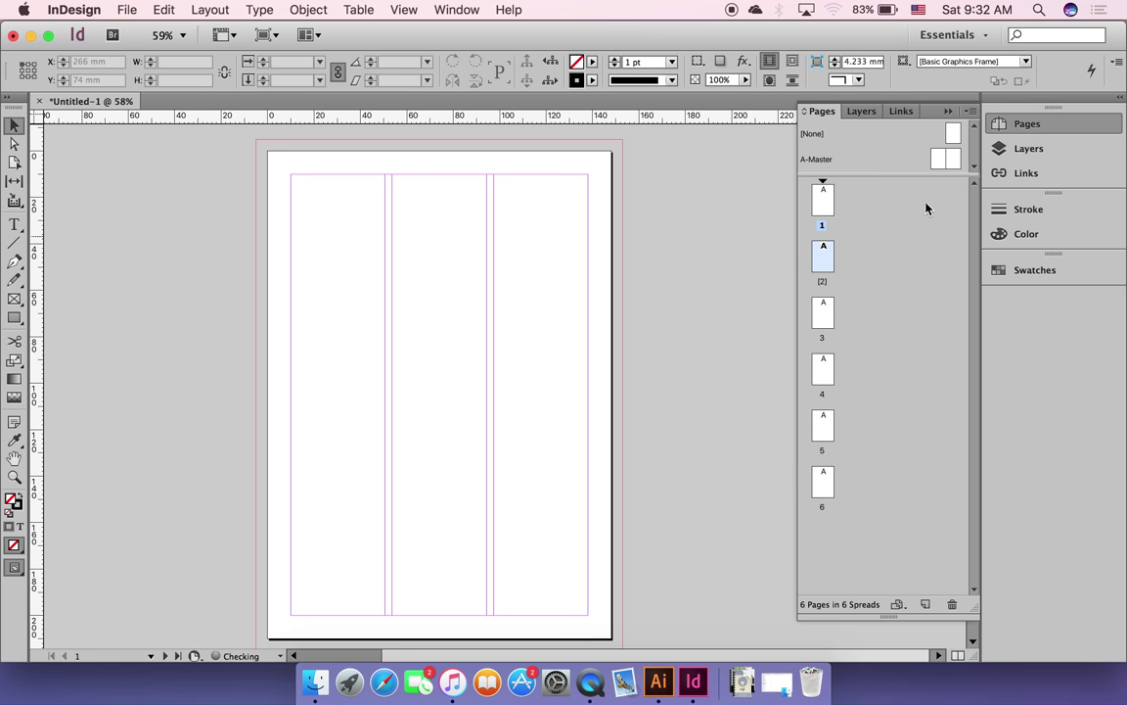
{"action": "left_click", "coordinate": [972, 111]}
{"action": "left_click", "coordinate": [794, 339]}
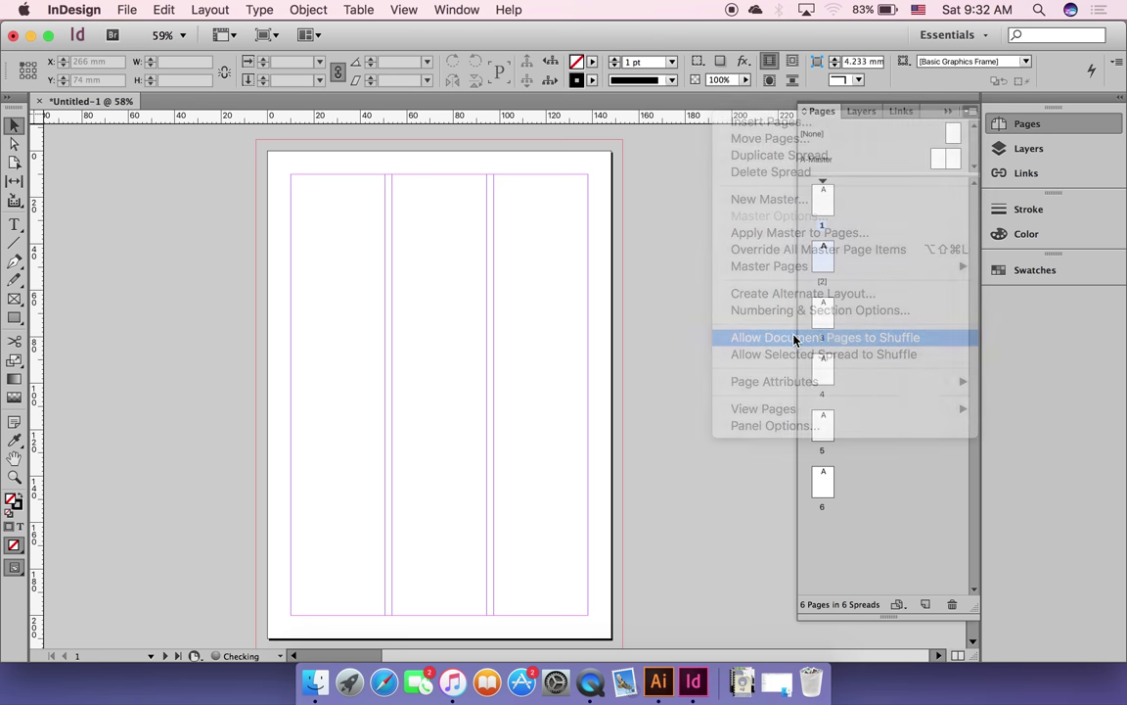
{"action": "double_click", "coordinate": [828, 250]}
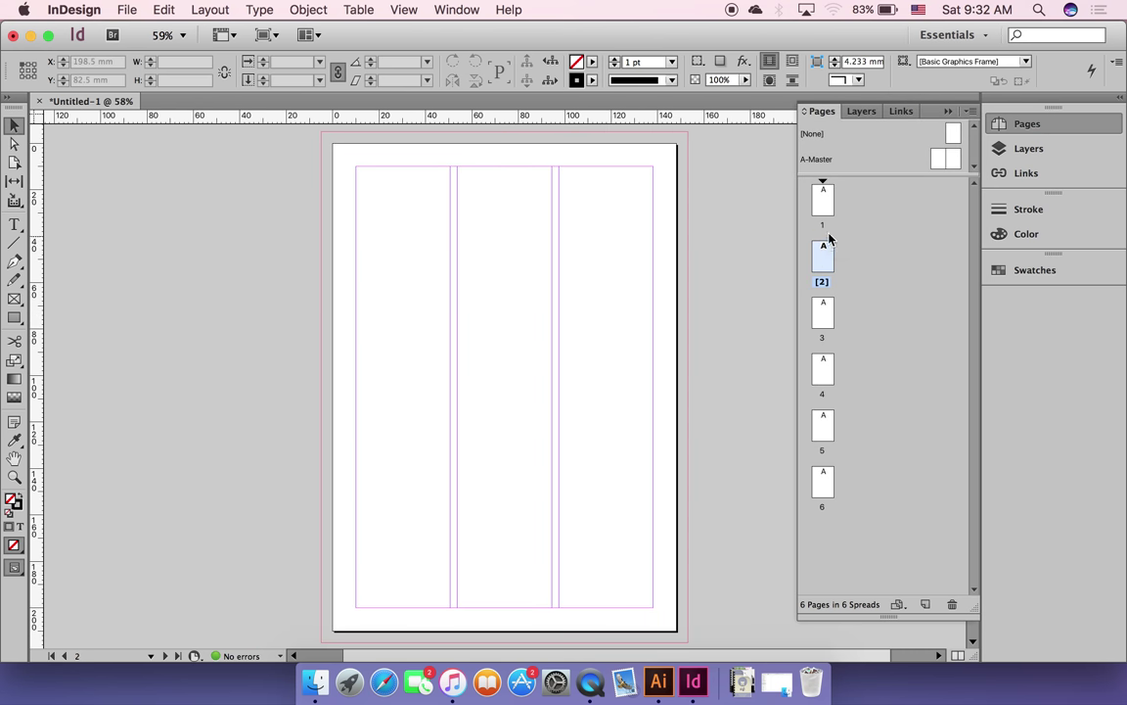
Step: Try to move page 2 beside page 1 and check the page shuffle options
{"action": "left_click_drag", "start_coordinate": [825, 252], "coordinate": [842, 201]}
{"action": "left_click", "coordinate": [843, 201]}
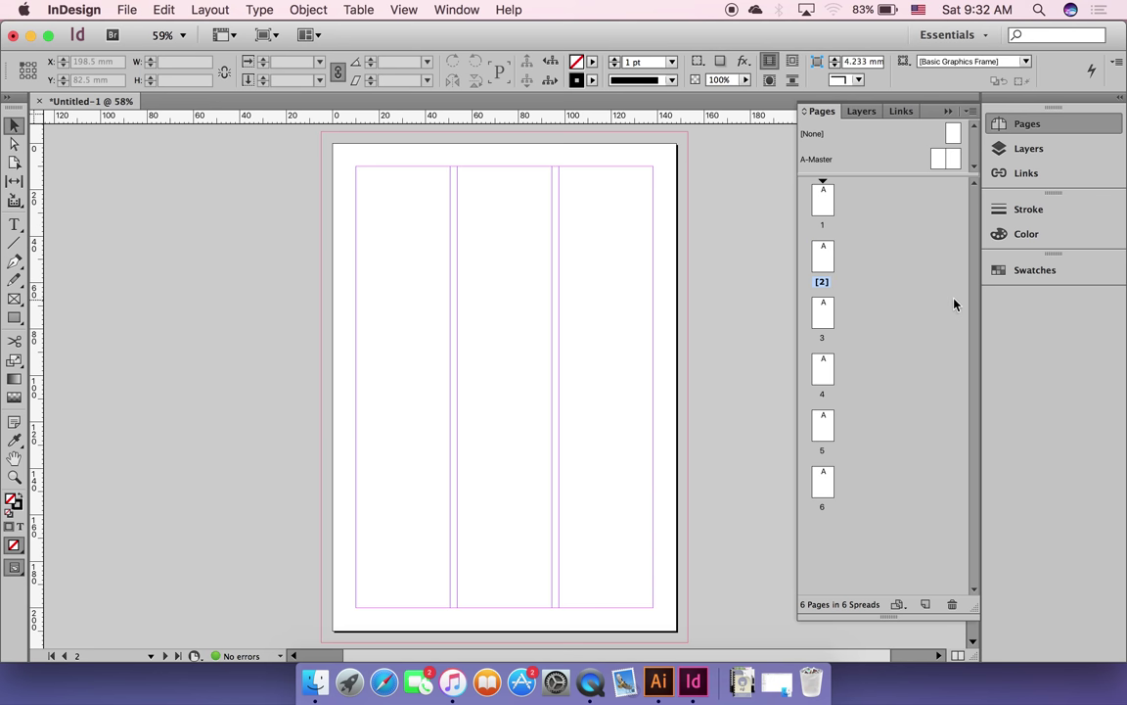
{"action": "left_click", "coordinate": [969, 110]}
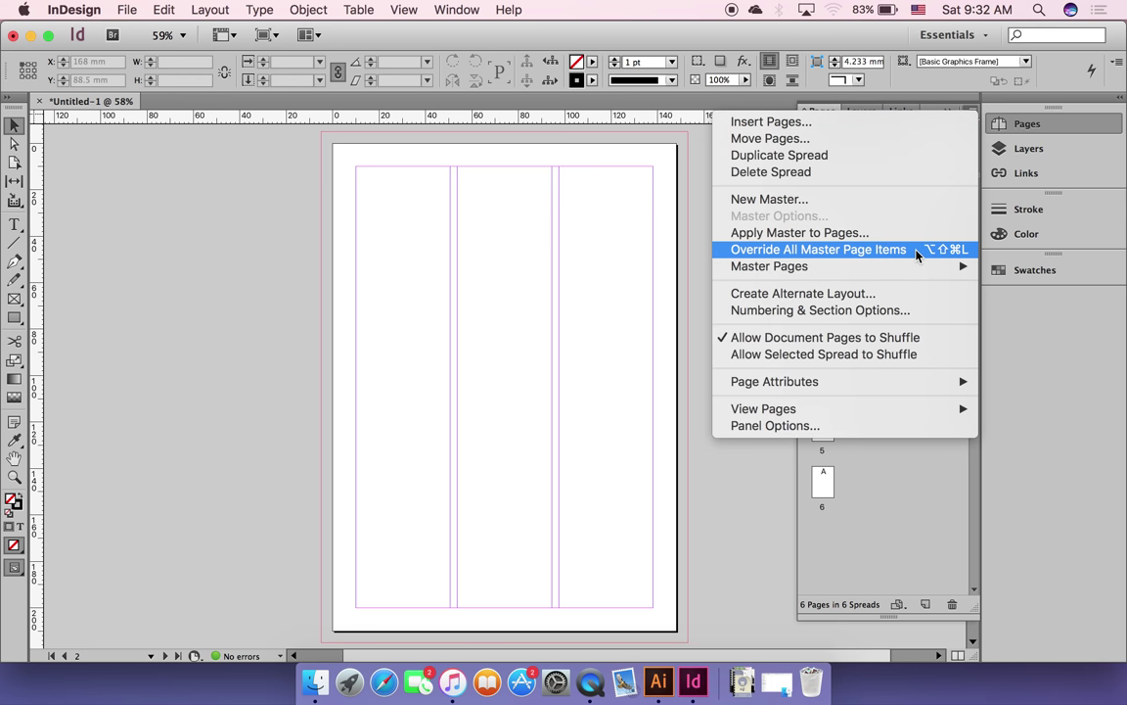
{"action": "mouse_move", "coordinate": [839, 393]}
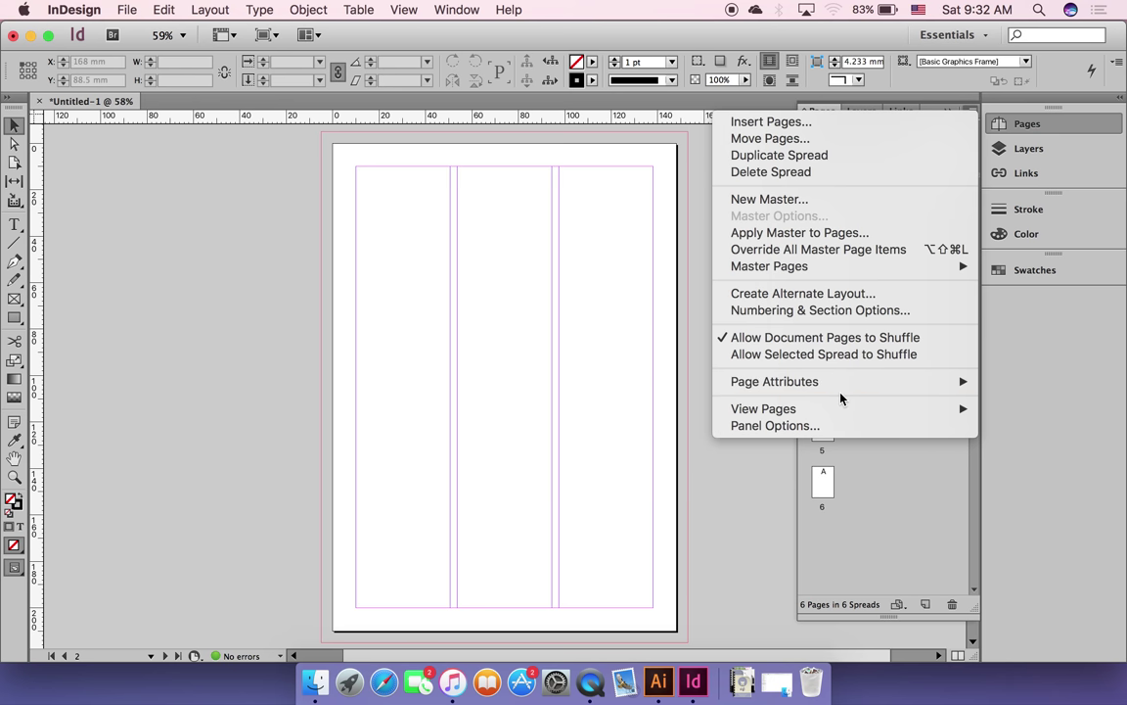
{"action": "left_click", "coordinate": [906, 455]}
{"action": "left_click", "coordinate": [971, 113]}
{"action": "left_click", "coordinate": [885, 458]}
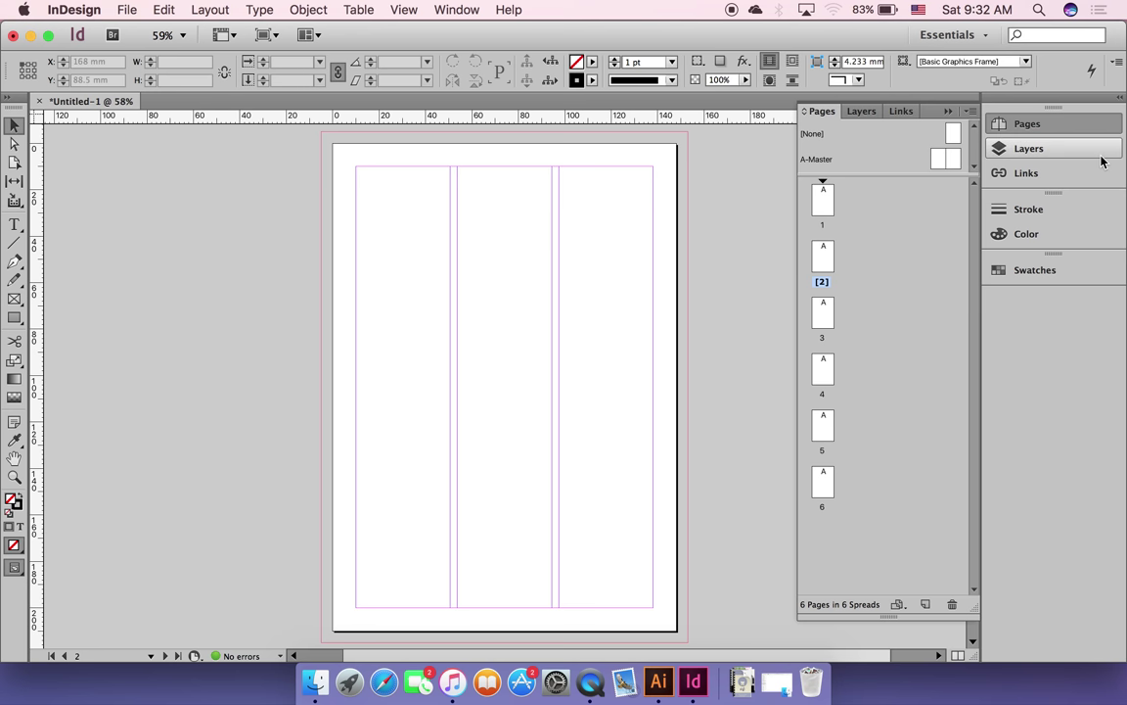
{"action": "left_click", "coordinate": [1117, 64]}
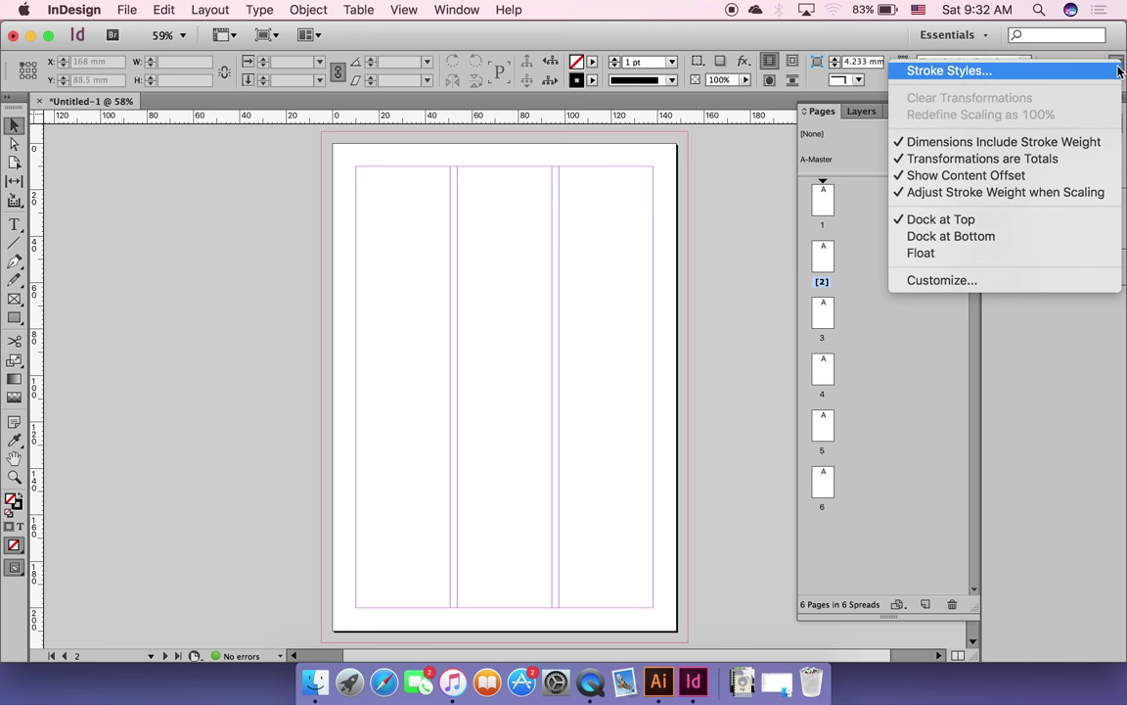
{"action": "left_click", "coordinate": [1118, 71]}
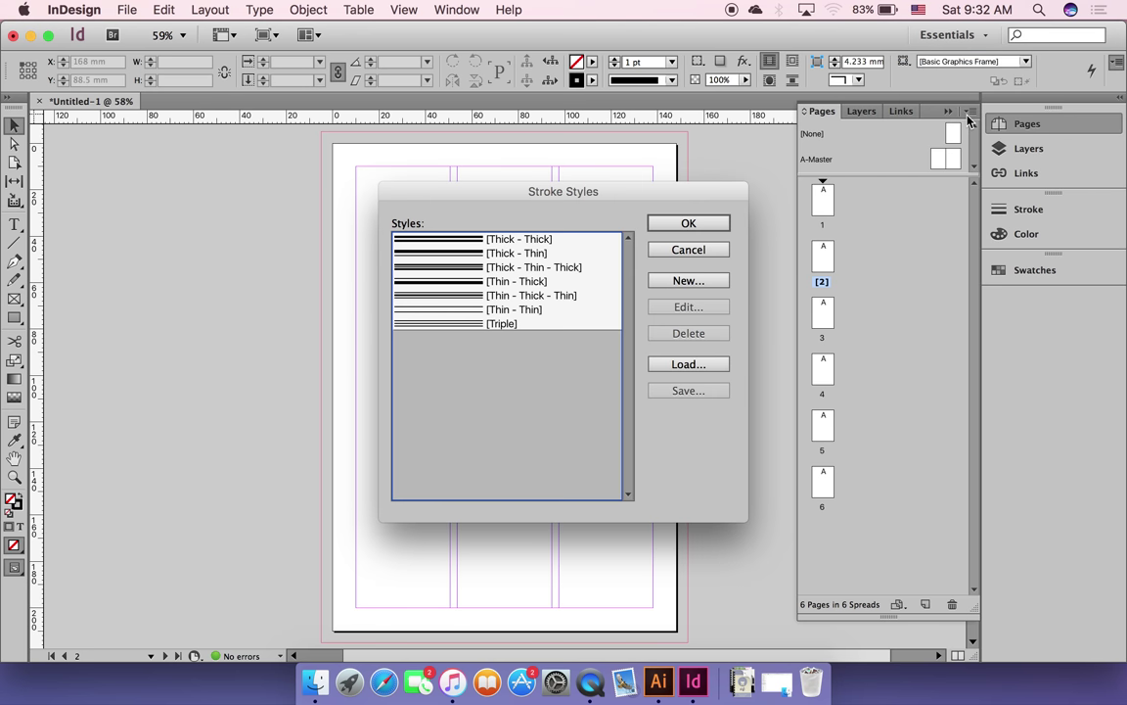
{"action": "left_click", "coordinate": [711, 253]}
Step: Turn off Allow Document Pages to Shuffle and move pages 2 and 3 beside page 1 to form a three-page spread
{"action": "left_click", "coordinate": [969, 110]}
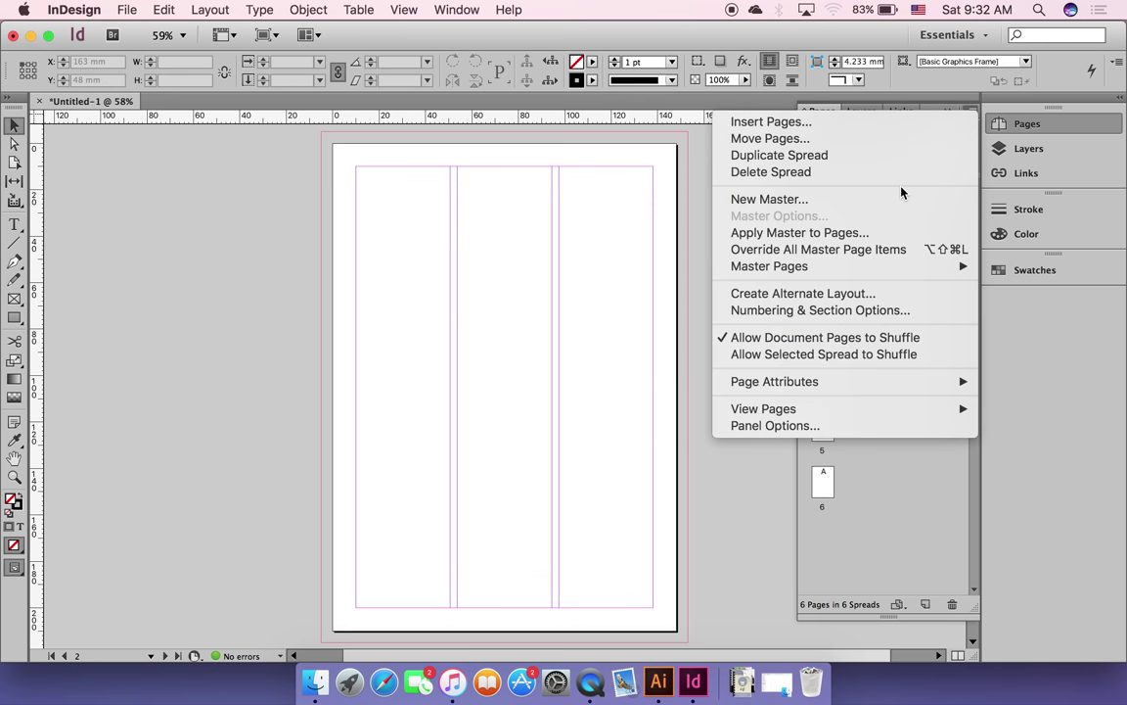
{"action": "left_click", "coordinate": [824, 337]}
{"action": "left_click_drag", "start_coordinate": [819, 264], "coordinate": [837, 212]}
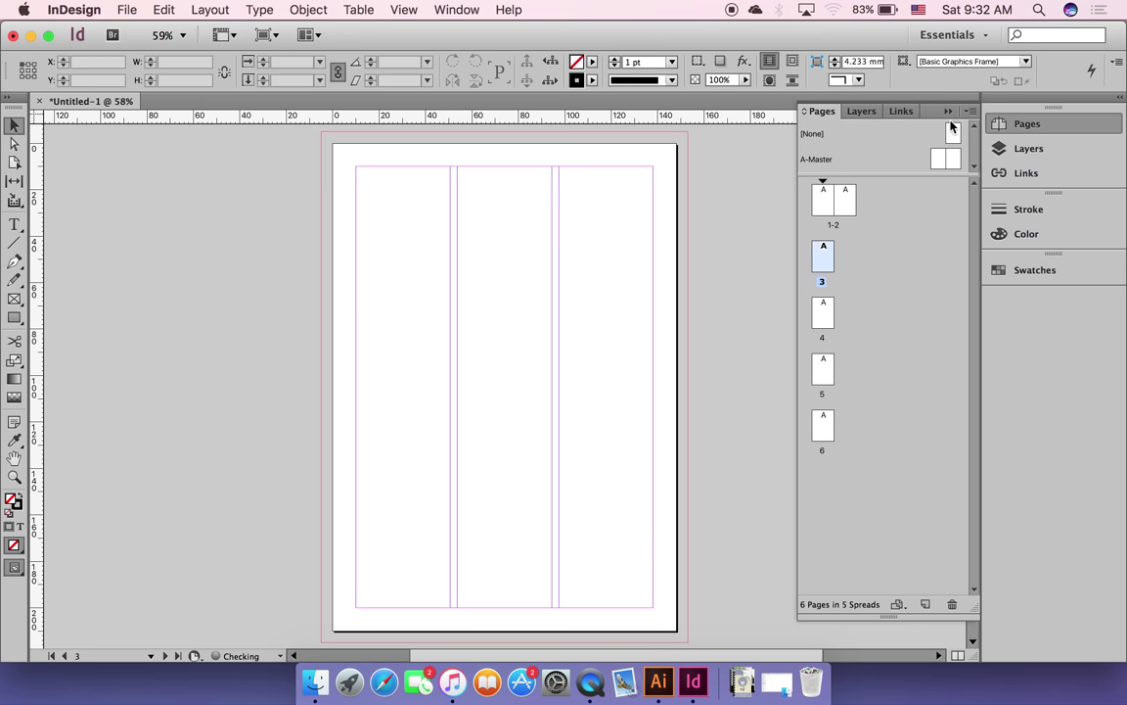
{"action": "left_click", "coordinate": [971, 111]}
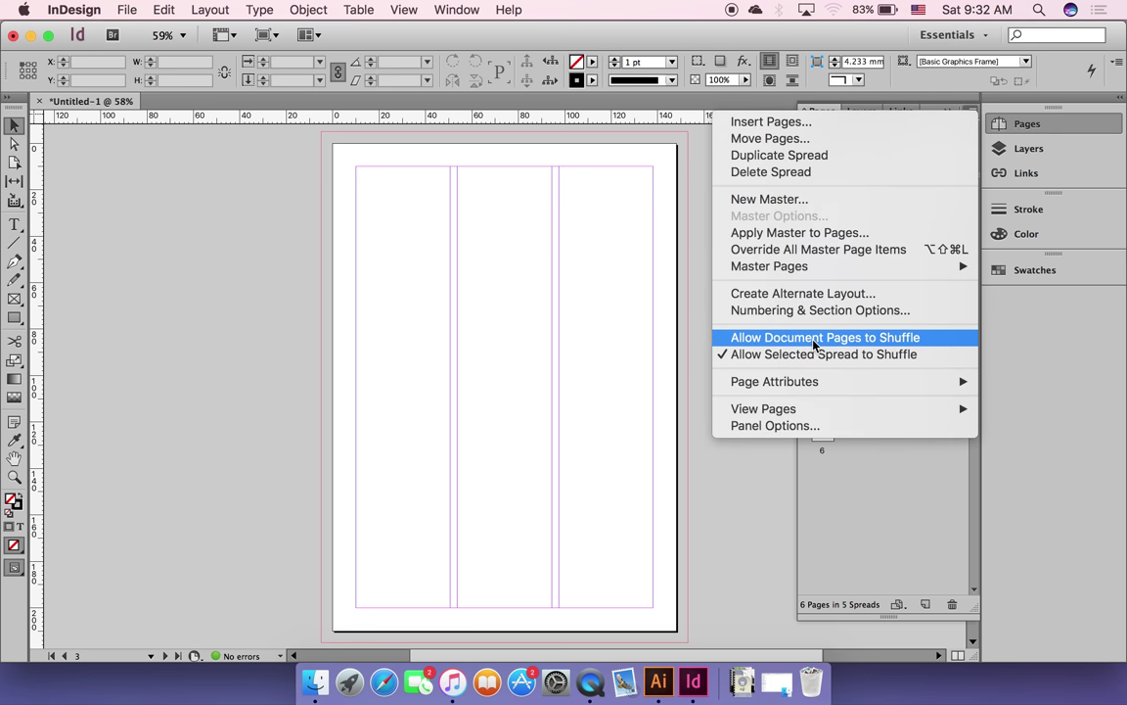
{"action": "left_click", "coordinate": [894, 389]}
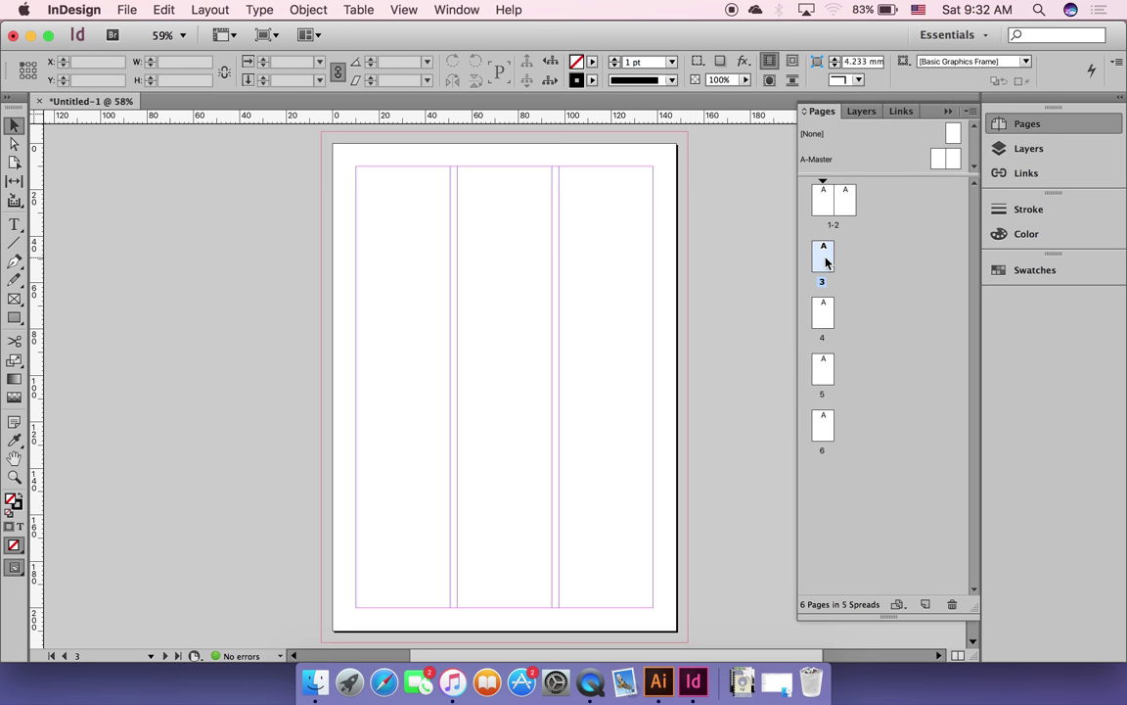
{"action": "left_click_drag", "start_coordinate": [825, 252], "coordinate": [855, 204]}
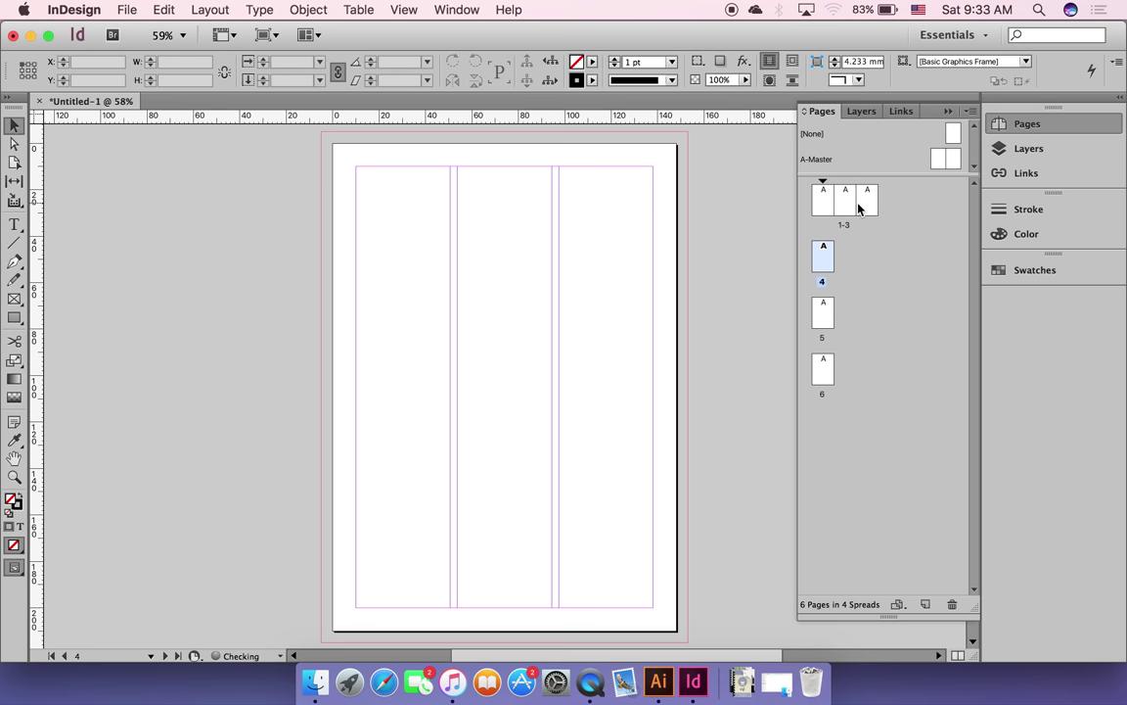
Step: Move pages 5 and 6 beside page 4 to form a second three-page spread
{"action": "left_click", "coordinate": [971, 110]}
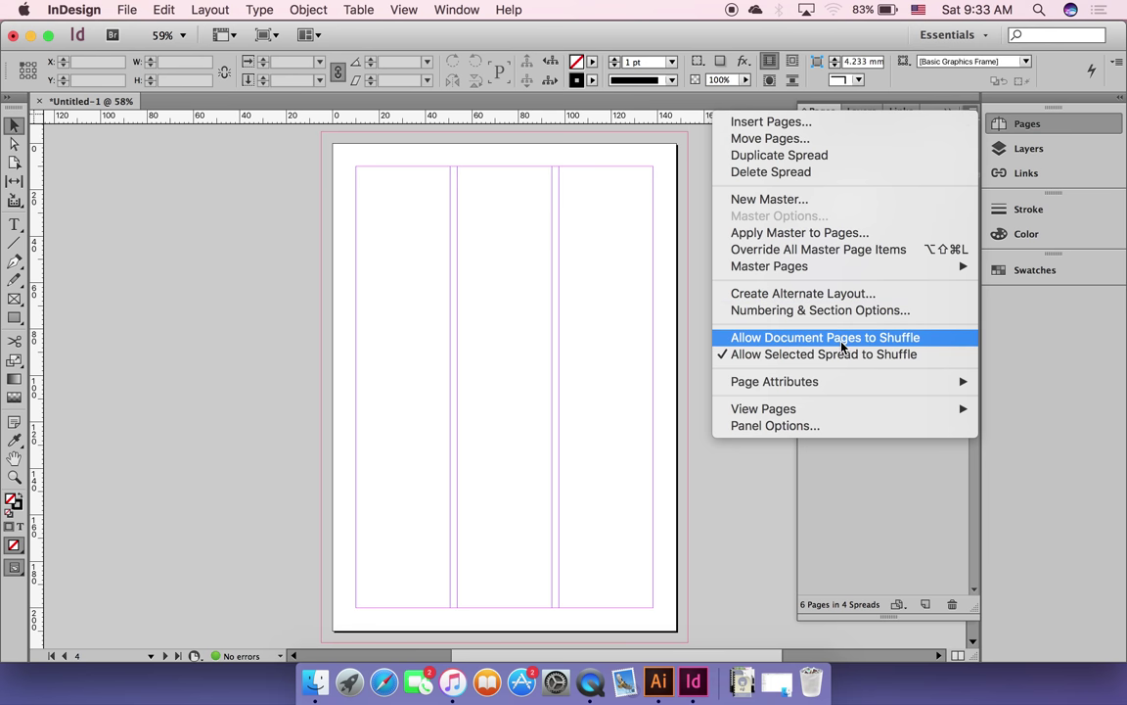
{"action": "left_click", "coordinate": [886, 493]}
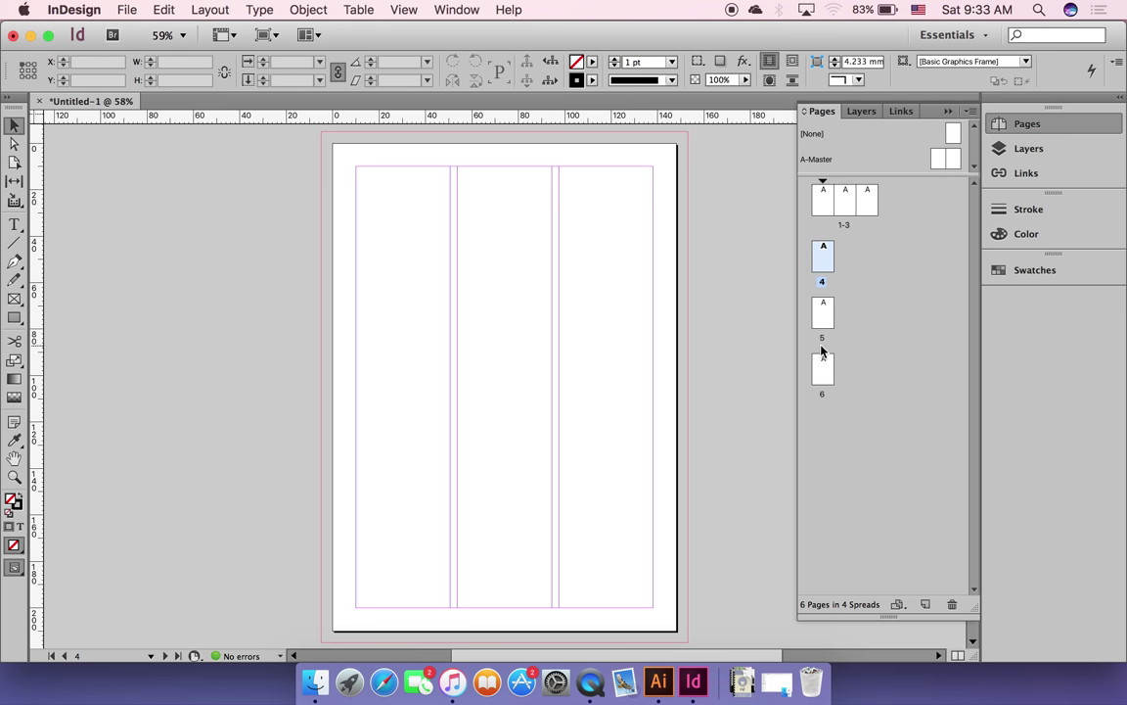
{"action": "mouse_move", "coordinate": [822, 305]}
{"action": "left_mouse_down"}
{"action": "mouse_move", "coordinate": [843, 282]}
{"action": "mouse_move", "coordinate": [841, 262]}
{"action": "mouse_move", "coordinate": [837, 275]}
{"action": "mouse_move", "coordinate": [859, 274]}
{"action": "left_mouse_up"}
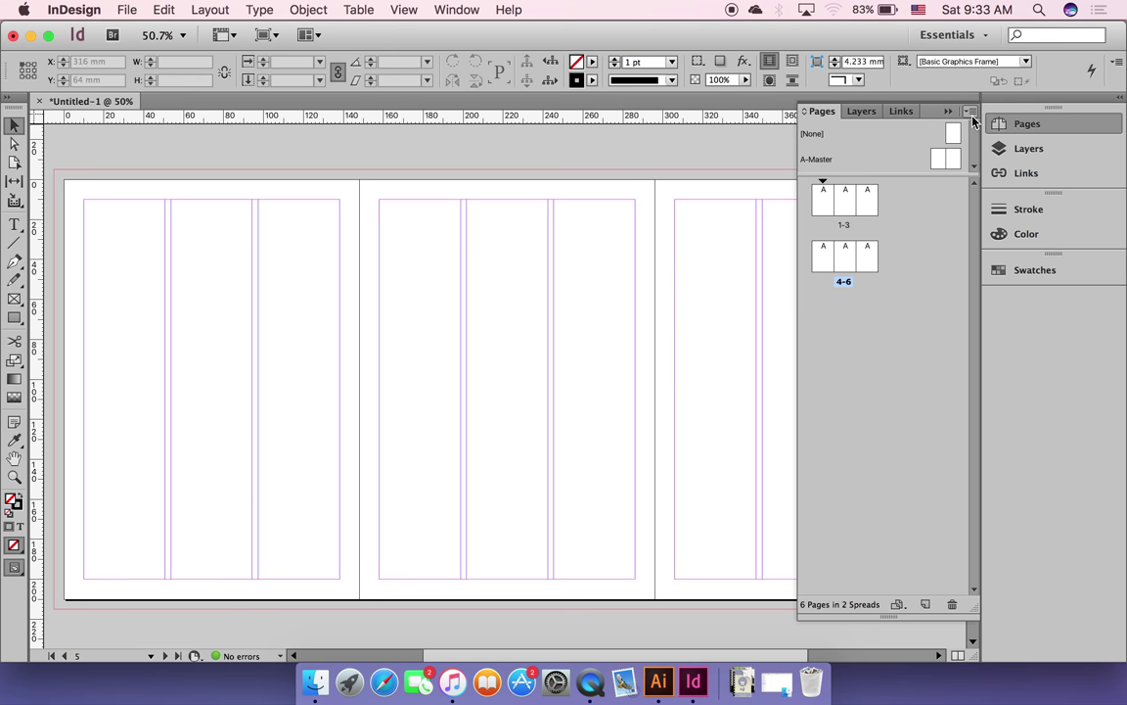
Step: Collapse the Pages panel and examine the layout of both three-page spreads
{"action": "scroll", "coordinate": [599, 202], "scroll_direction": "right", "scroll_amount": 5}
{"action": "scroll", "coordinate": [600, 205], "scroll_direction": "left", "scroll_amount": 3}
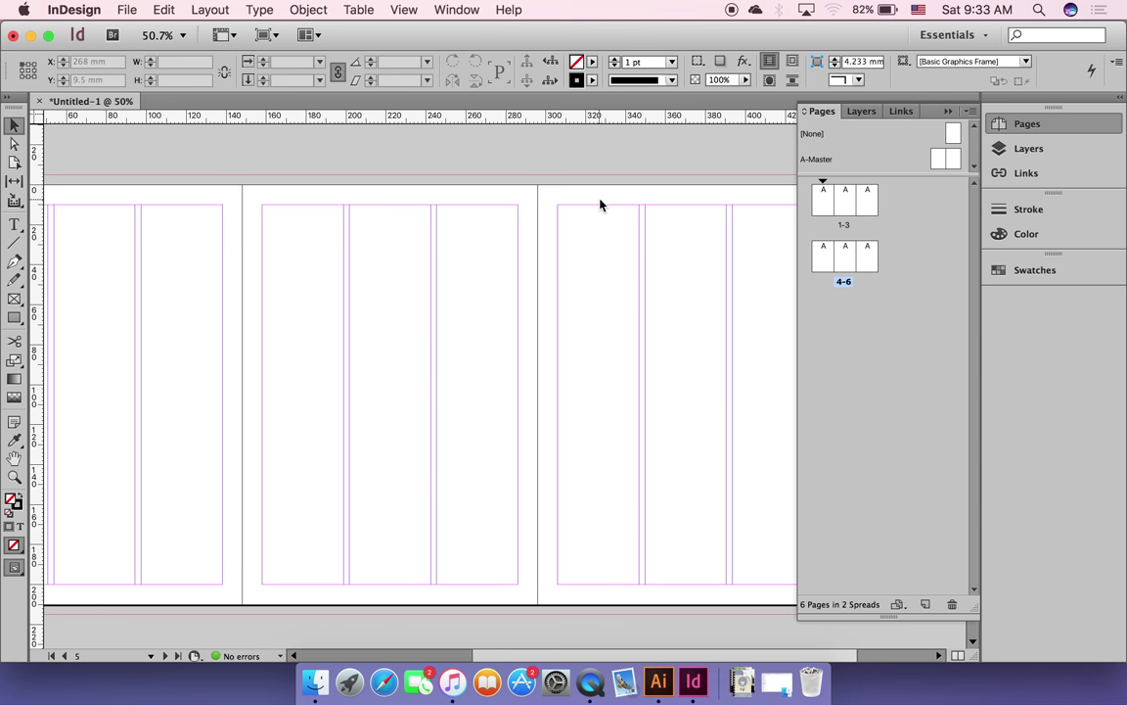
{"action": "scroll", "coordinate": [536, 254], "scroll_direction": "left", "scroll_amount": 3}
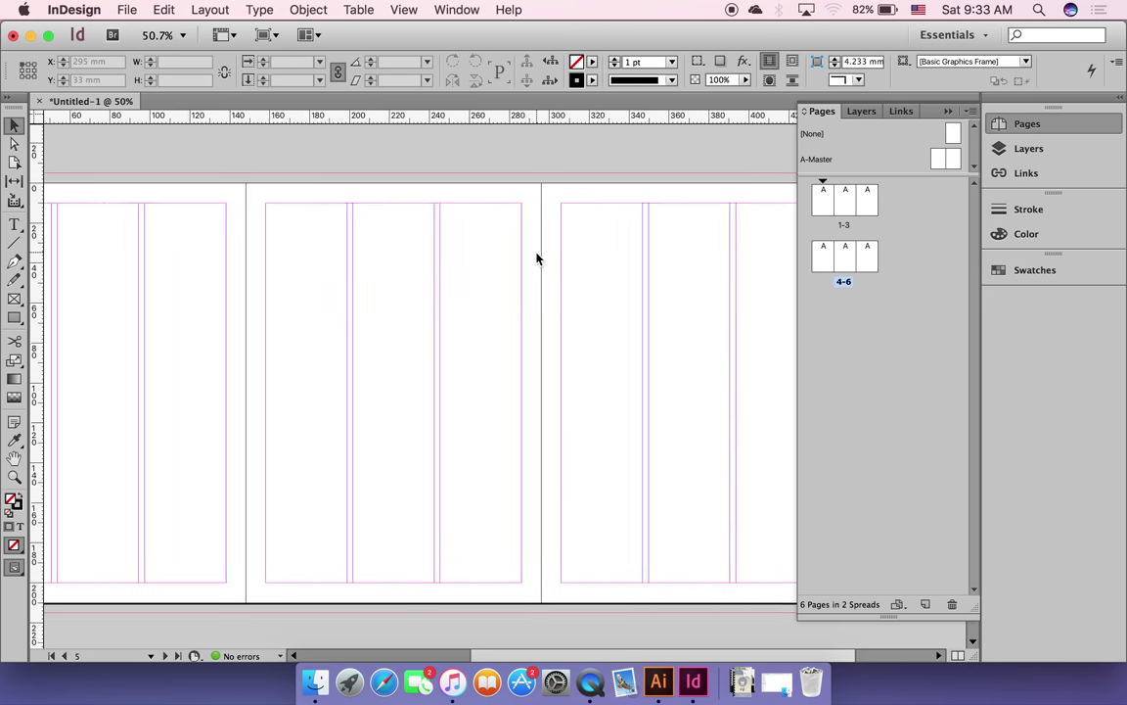
{"action": "left_click", "coordinate": [1045, 131]}
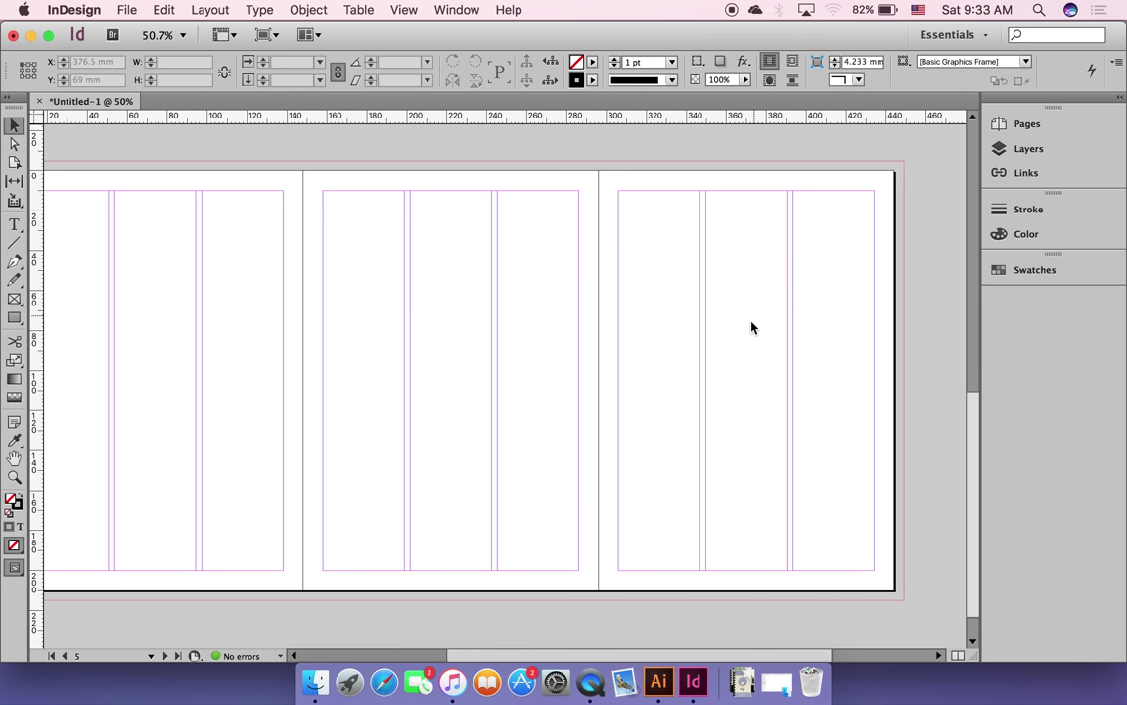
{"action": "scroll", "coordinate": [752, 327], "scroll_direction": "left", "scroll_amount": 3}
{"action": "scroll", "coordinate": [751, 327], "scroll_direction": "down", "scroll_amount": 2}
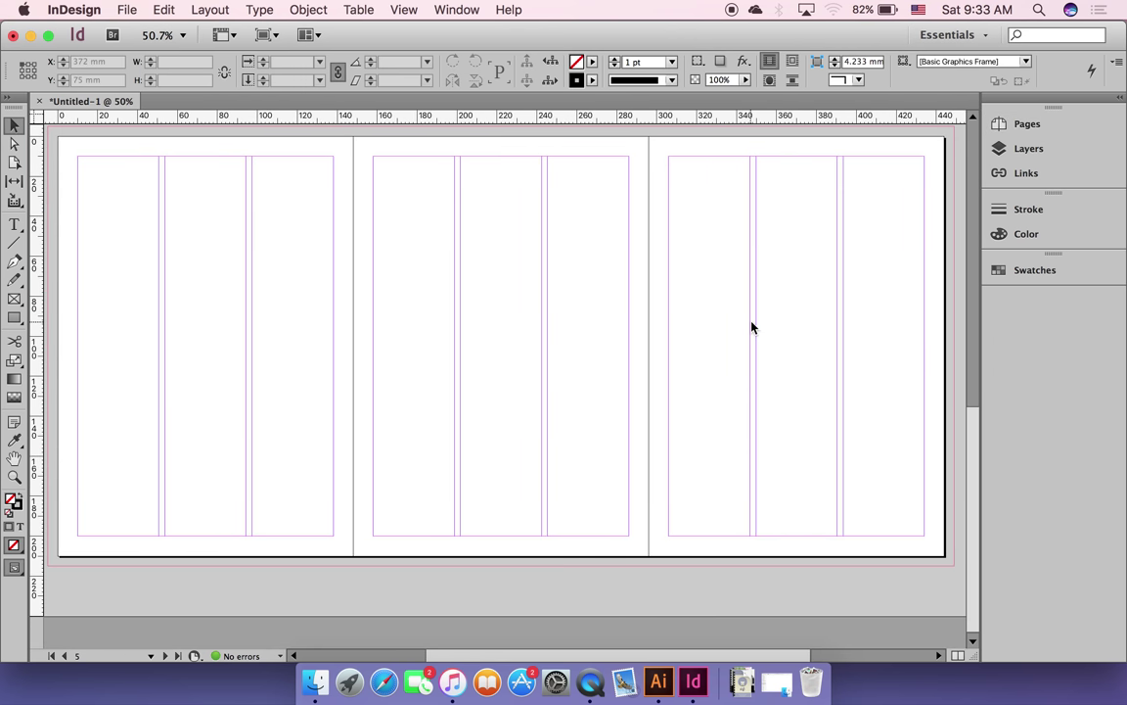
{"action": "scroll", "coordinate": [752, 327], "scroll_direction": "down", "scroll_amount": 5}
{"action": "scroll", "coordinate": [751, 327], "scroll_direction": "up", "scroll_amount": 8}
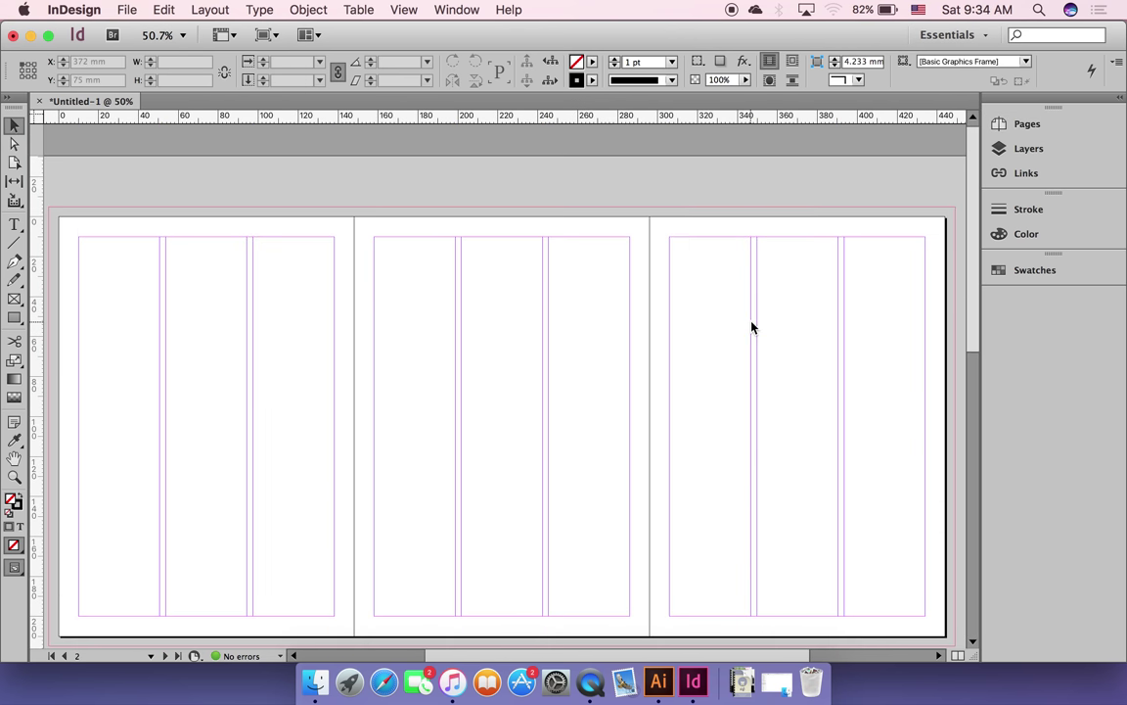
{"action": "scroll", "coordinate": [751, 327], "scroll_direction": "down", "scroll_amount": 2}
{"action": "scroll", "coordinate": [751, 327], "scroll_direction": "down", "scroll_amount": 2}
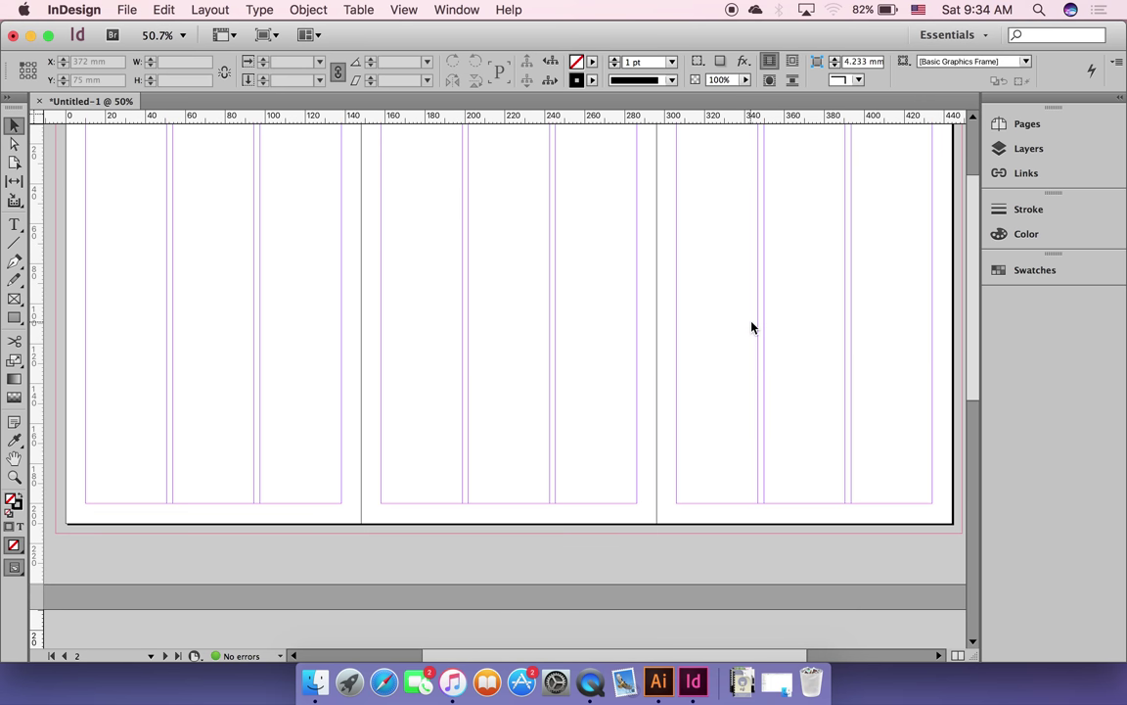
{"action": "scroll", "coordinate": [752, 327], "scroll_direction": "up", "scroll_amount": 3}
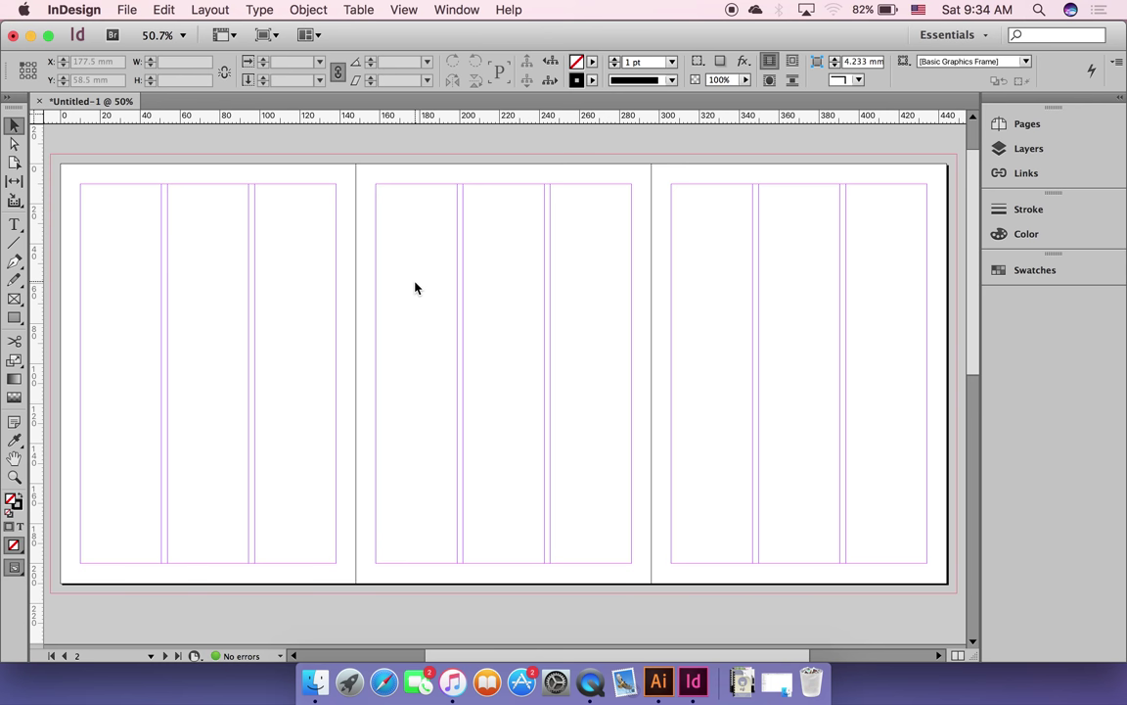
Step: Add a text frame containing 1 near the upper-left of the first page and shrink it to about 8.3 by 13.5 mm
{"action": "left_click", "coordinate": [15, 225]}
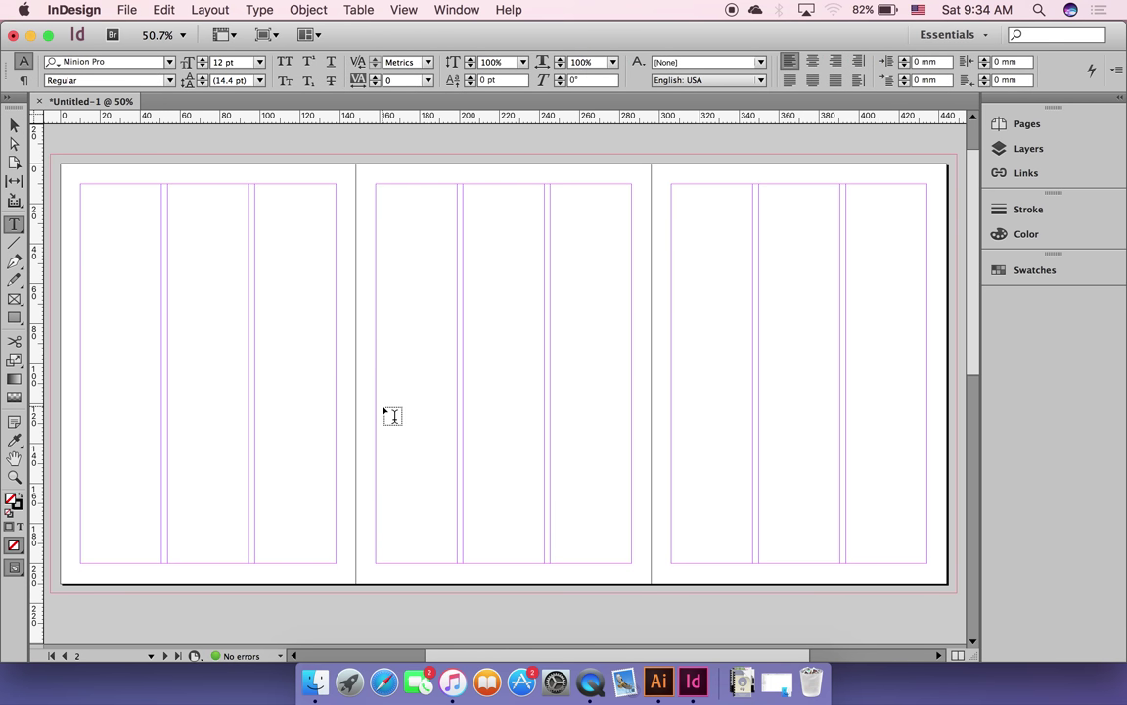
{"action": "left_click_drag", "start_coordinate": [103, 201], "coordinate": [183, 267]}
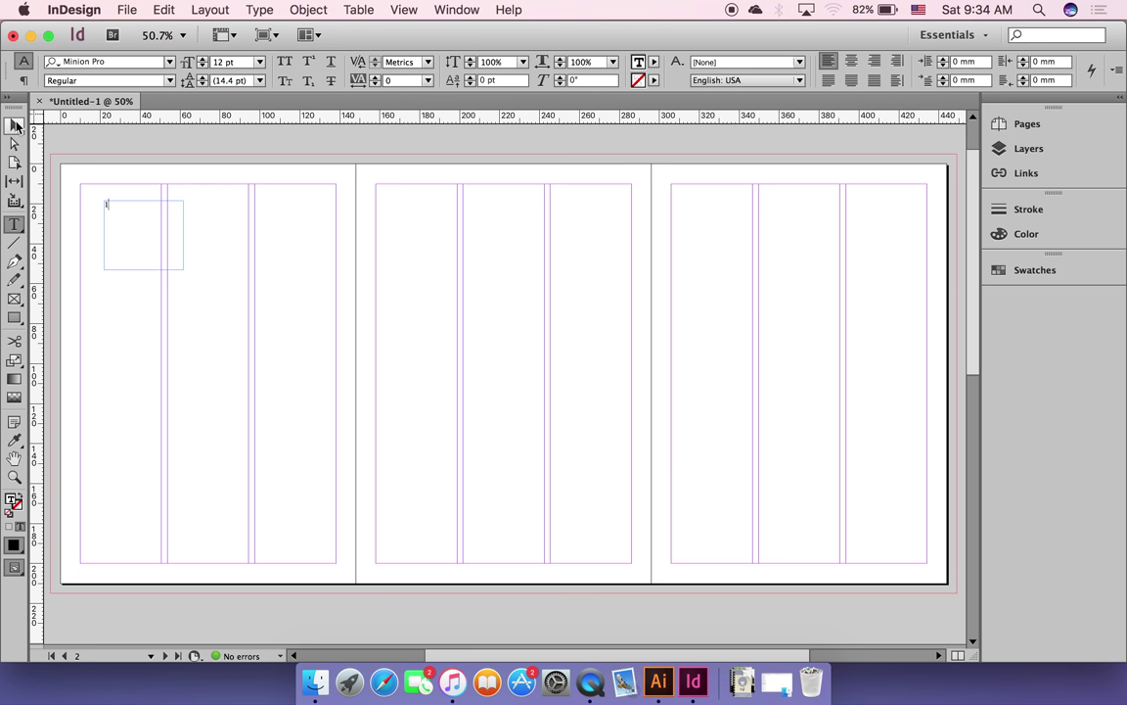
{"action": "left_click", "coordinate": [14, 124]}
{"action": "left_click_drag", "start_coordinate": [184, 270], "coordinate": [118, 228]}
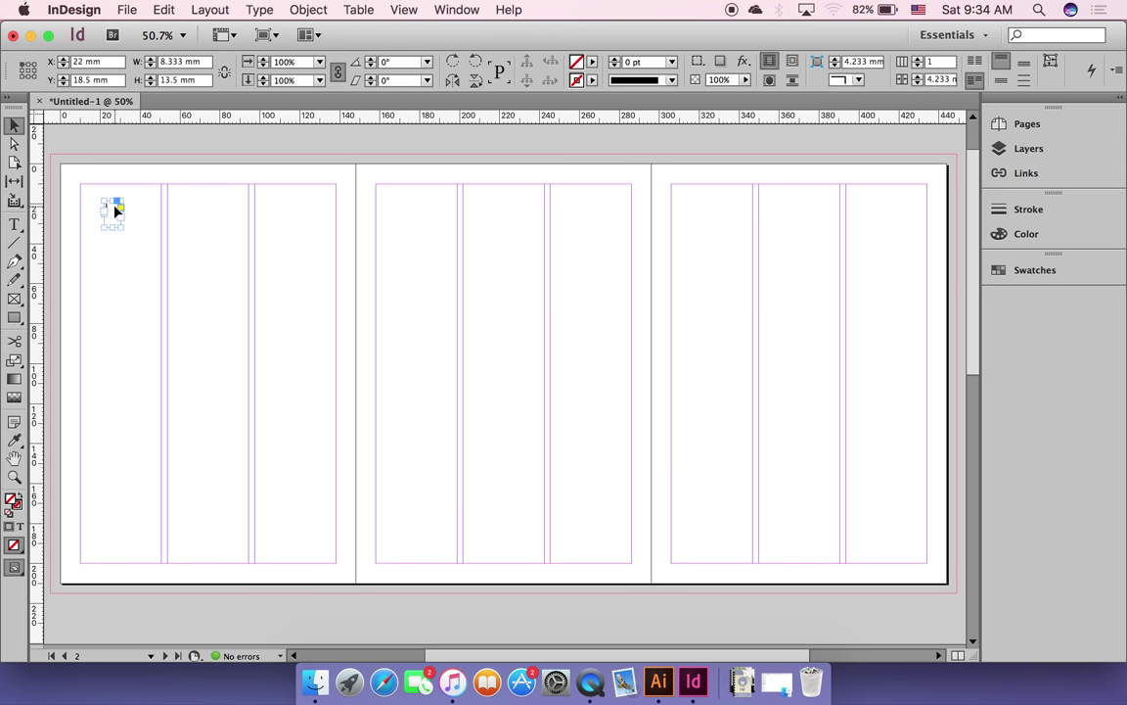
Step: Set the font size of the number on the first page to 48 pt
{"action": "double_click", "coordinate": [116, 209]}
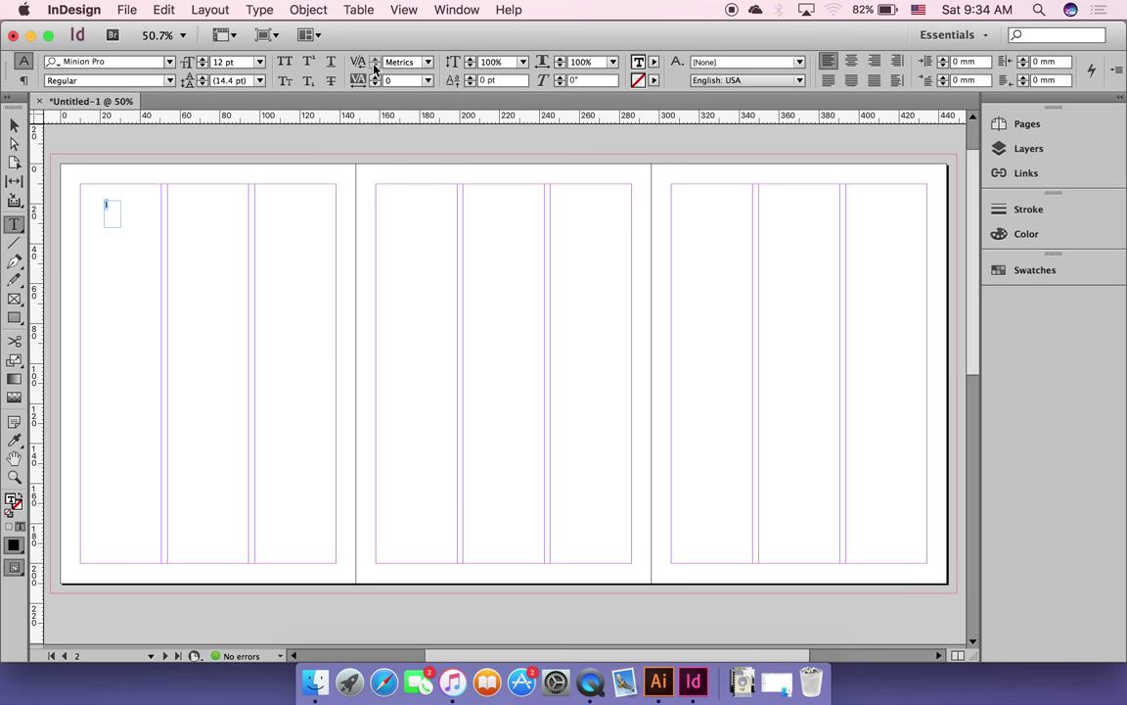
{"action": "left_click", "coordinate": [260, 61]}
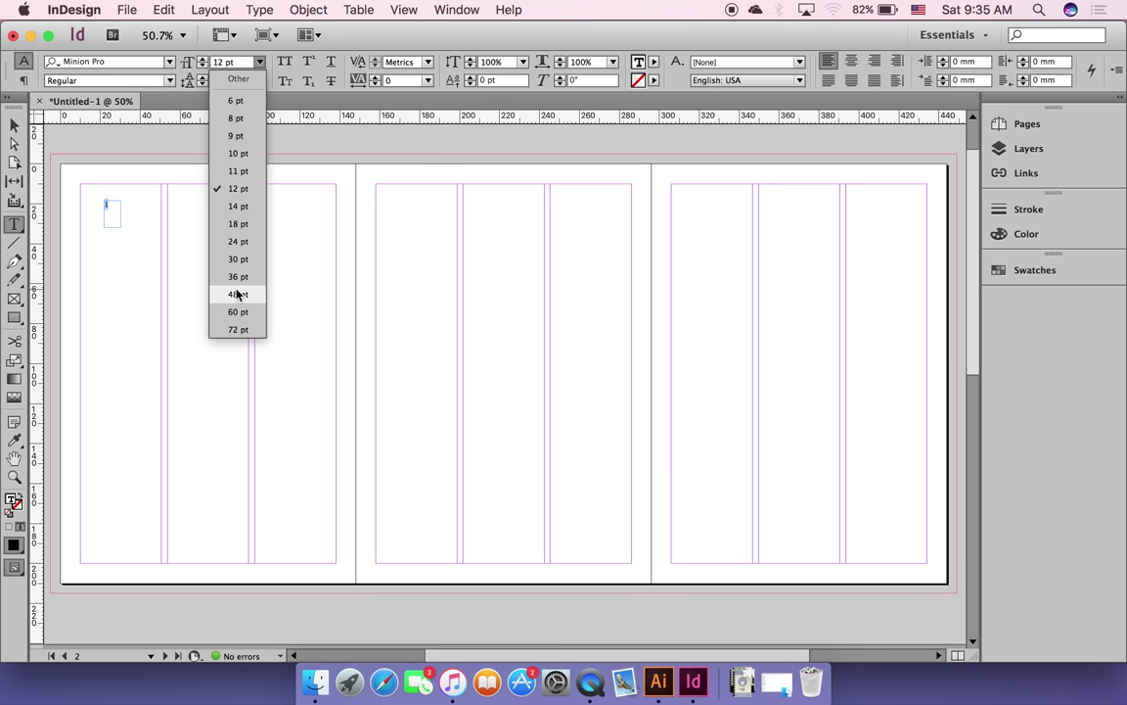
{"action": "left_click", "coordinate": [227, 294]}
{"action": "left_click", "coordinate": [14, 122]}
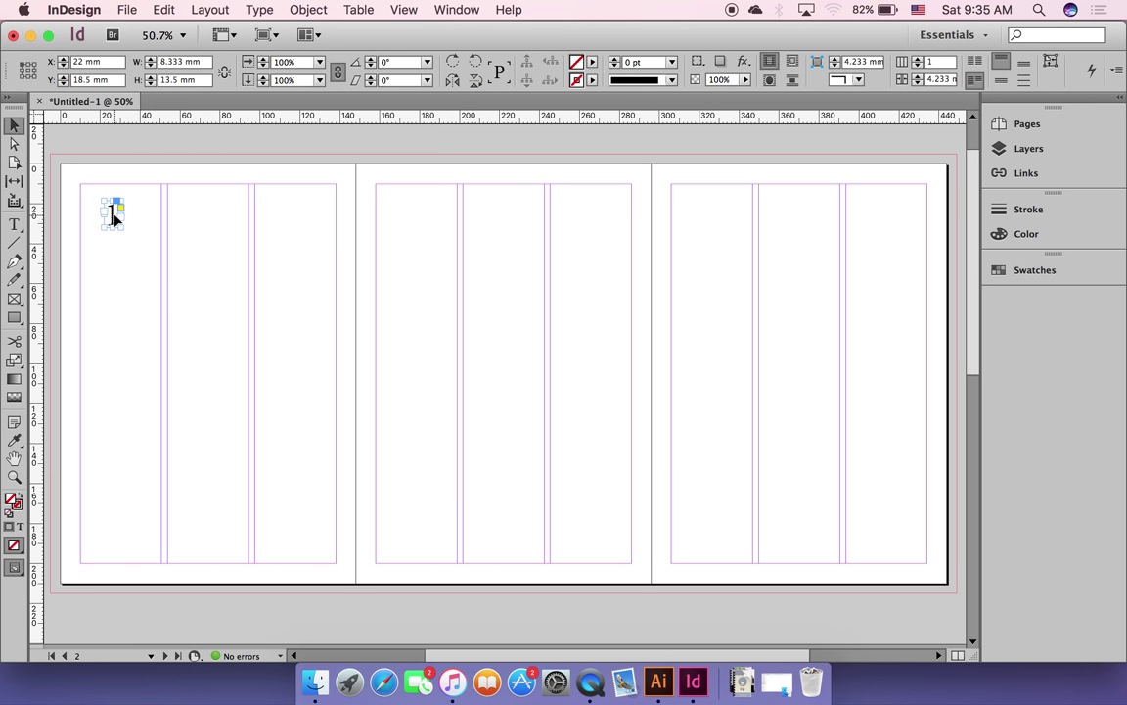
Step: Move the number frame to about X 17 mm and copy it onto the second and third pages of the spread
{"action": "mouse_move", "coordinate": [113, 219]}
{"action": "left_mouse_down"}
{"action": "mouse_move", "coordinate": [406, 241]}
{"action": "mouse_move", "coordinate": [106, 221]}
{"action": "left_mouse_up"}
{"action": "scroll", "coordinate": [244, 281], "scroll_direction": "left", "scroll_amount": 1}
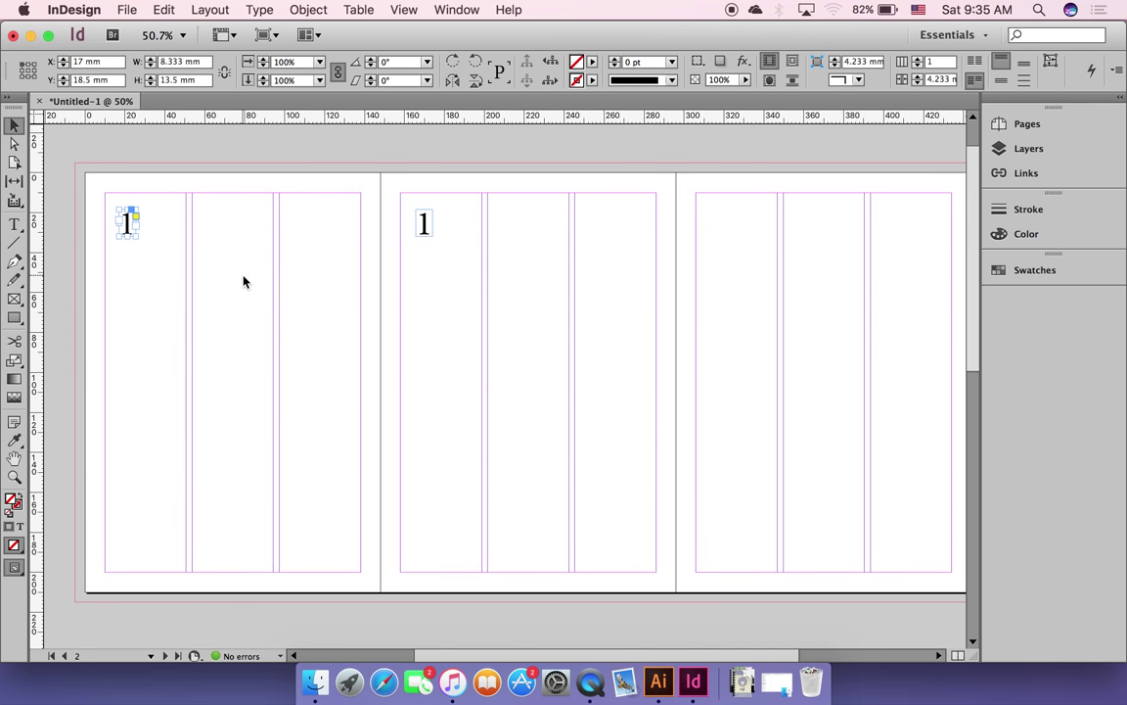
{"action": "left_click_drag", "start_coordinate": [130, 227], "coordinate": [715, 229]}
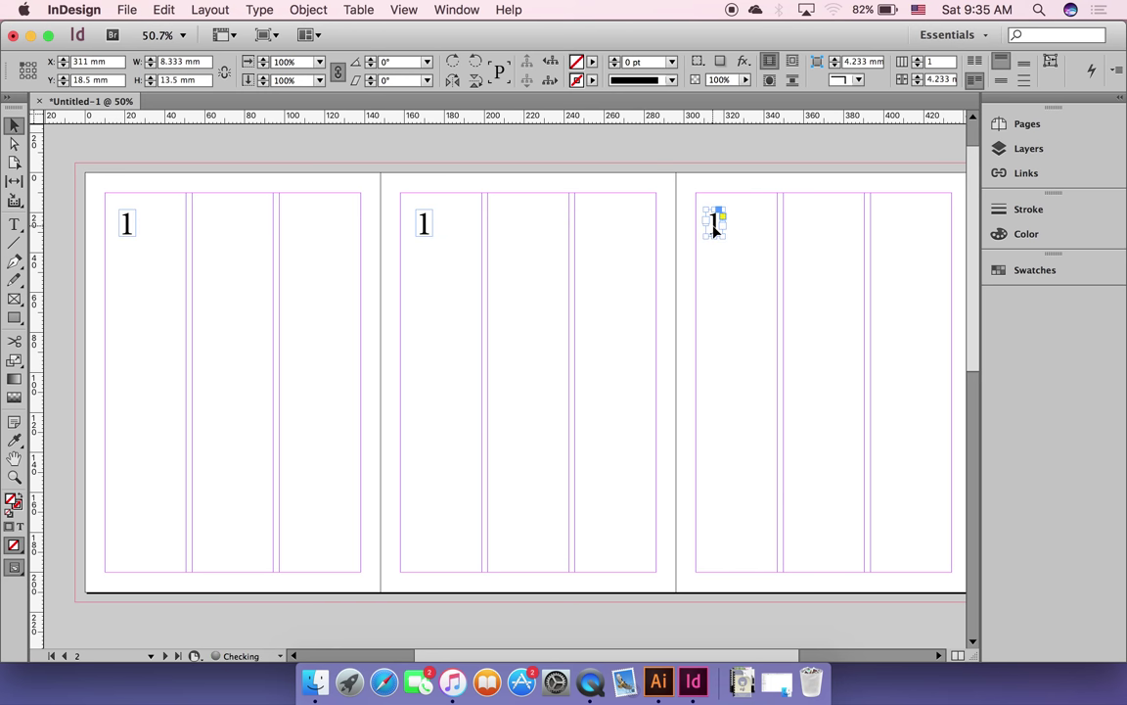
Step: Change the numbers on the first spread's three pages to 2, 4 and 5, in page order
{"action": "double_click", "coordinate": [714, 229]}
{"action": "double_click", "coordinate": [715, 226]}
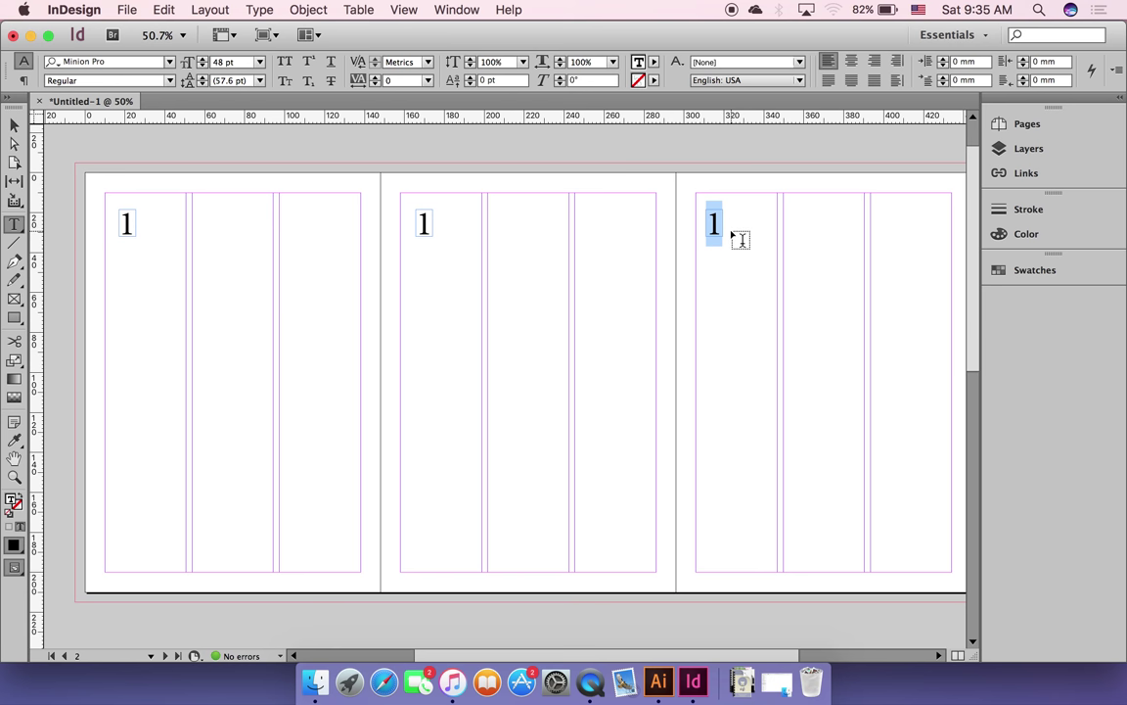
{"action": "type", "text": "5"}
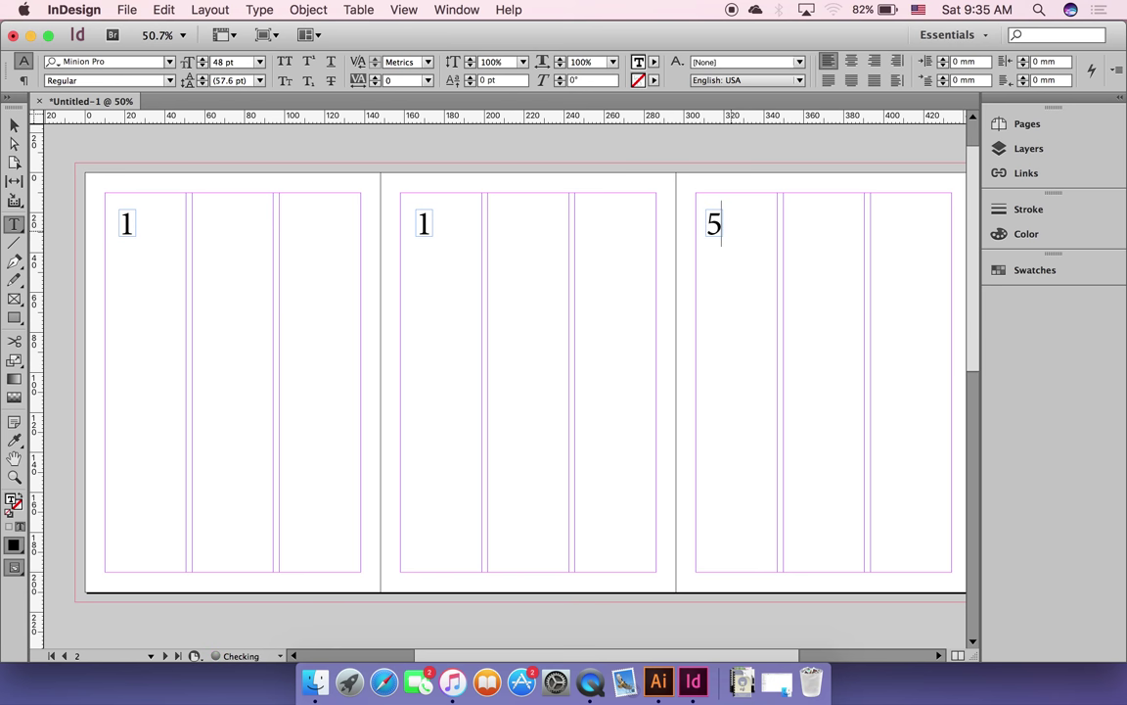
{"action": "left_click", "coordinate": [421, 224]}
{"action": "left_click_drag", "start_coordinate": [424, 222], "coordinate": [433, 226]}
{"action": "type", "text": "4"}
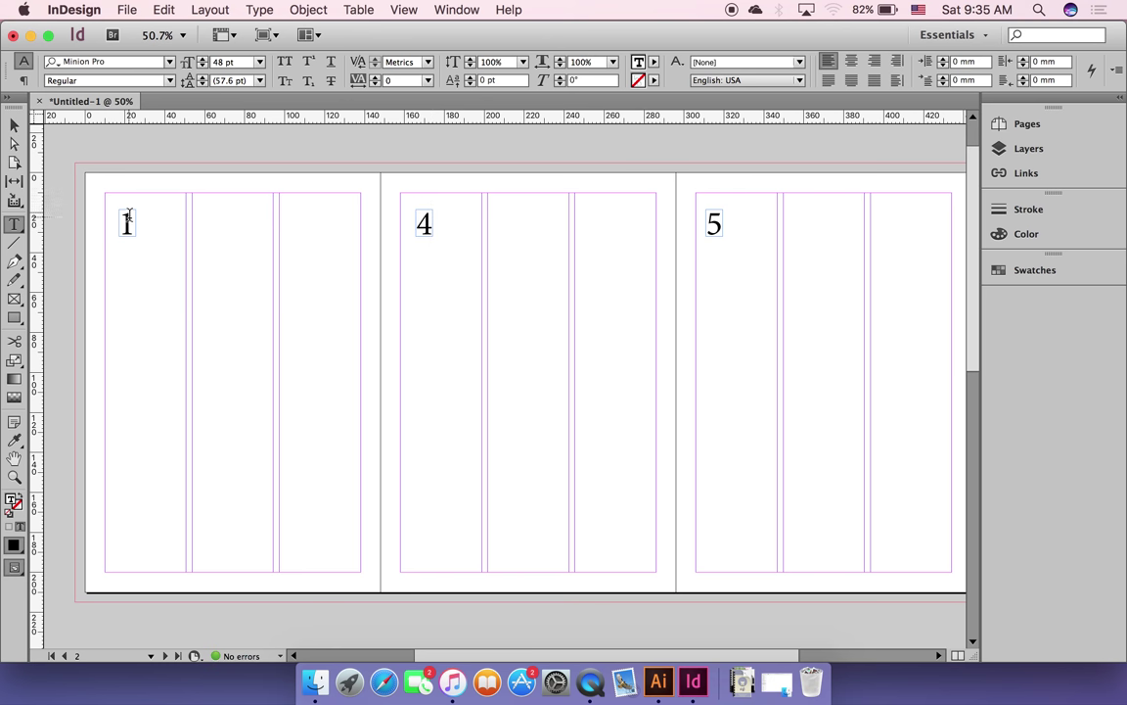
{"action": "left_click", "coordinate": [126, 223]}
{"action": "left_click_drag", "start_coordinate": [126, 223], "coordinate": [132, 224]}
{"action": "type", "text": "2"}
{"action": "key", "text": "Escape"}
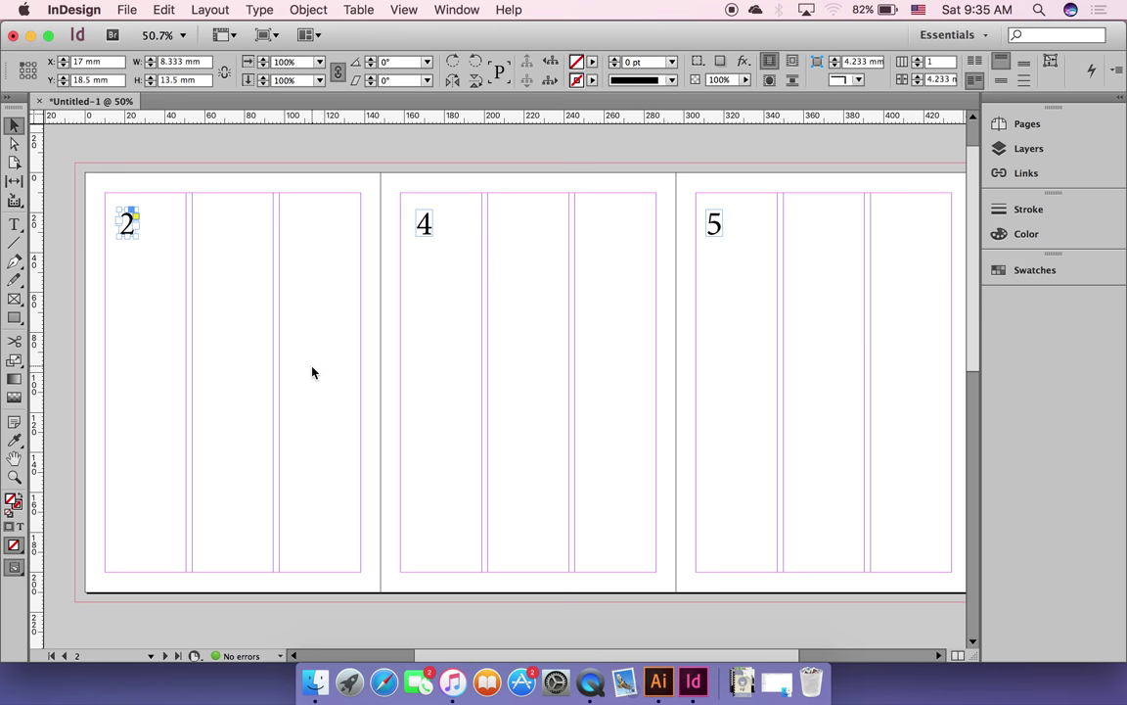
Step: Copy the three number frames onto the matching pages of the second spread and nudge them up to about Y 20.4 mm
{"action": "key", "text": "super+5"}
{"action": "key", "text": "super+minus"}
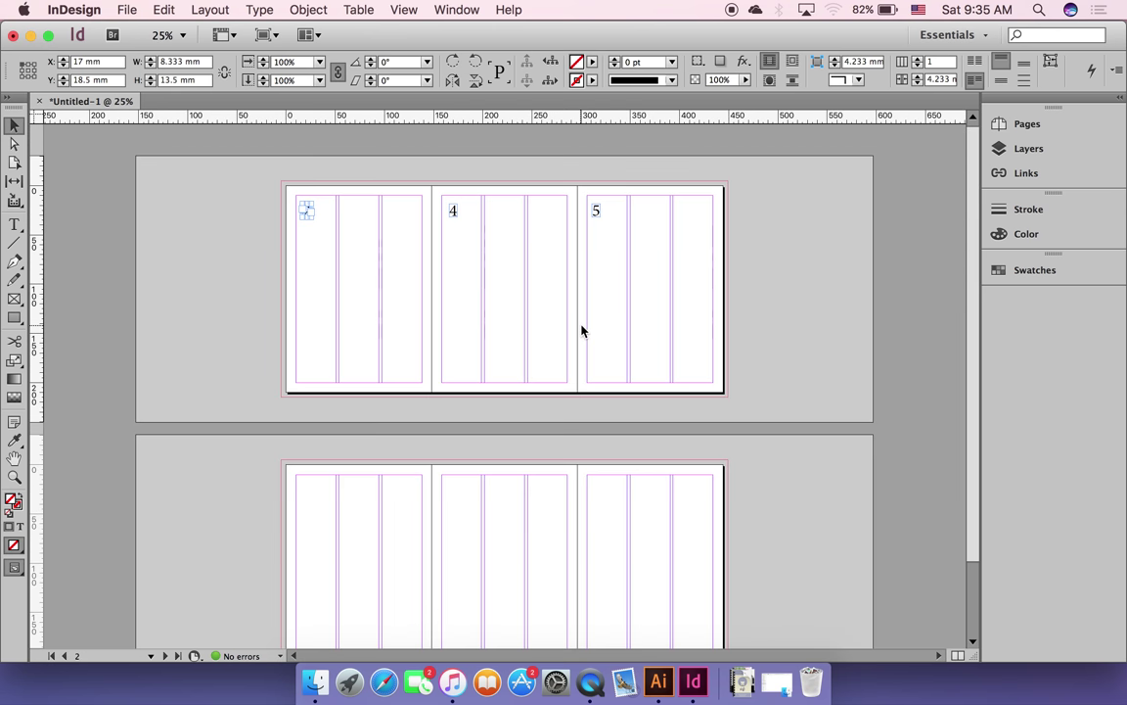
{"action": "left_click_drag", "start_coordinate": [306, 208], "coordinate": [595, 510]}
{"action": "key", "text": "Up"}
{"action": "key", "text": "Up"}
{"action": "key", "text": "Up"}
{"action": "key", "text": "Up"}
{"action": "key", "text": "Up"}
{"action": "key", "text": "Up"}
{"action": "key", "text": "Up"}
{"action": "key", "text": "Up"}
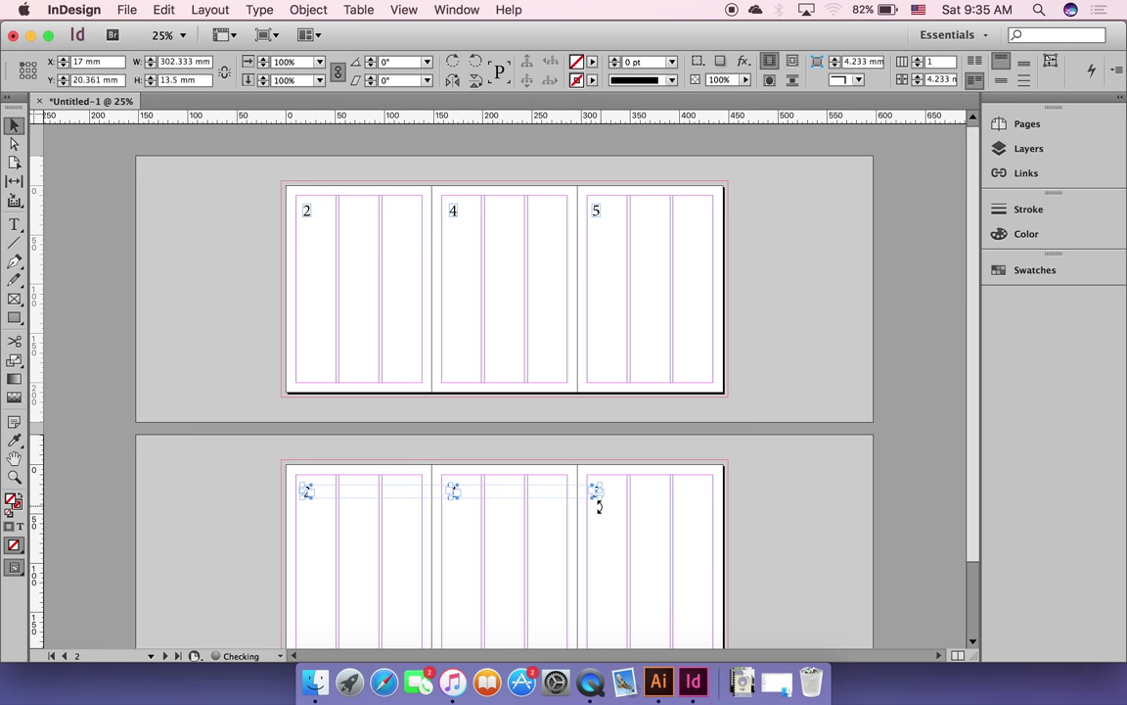
Step: Change the numbers on the second spread's three pages to 3, 6 and 1, in page order, and clear the selection
{"action": "left_click", "coordinate": [675, 562]}
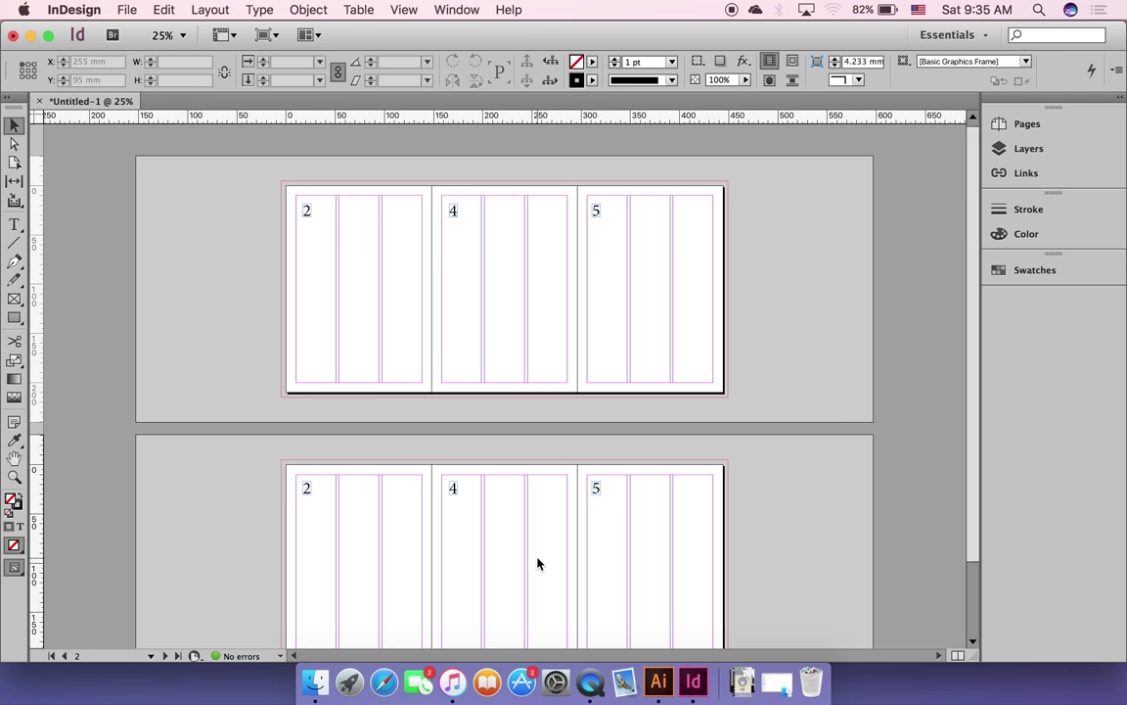
{"action": "key", "text": "t"}
{"action": "double_click", "coordinate": [596, 489]}
{"action": "type", "text": "1"}
{"action": "double_click", "coordinate": [455, 488]}
{"action": "type", "text": "6"}
{"action": "double_click", "coordinate": [302, 488]}
{"action": "type", "text": "3"}
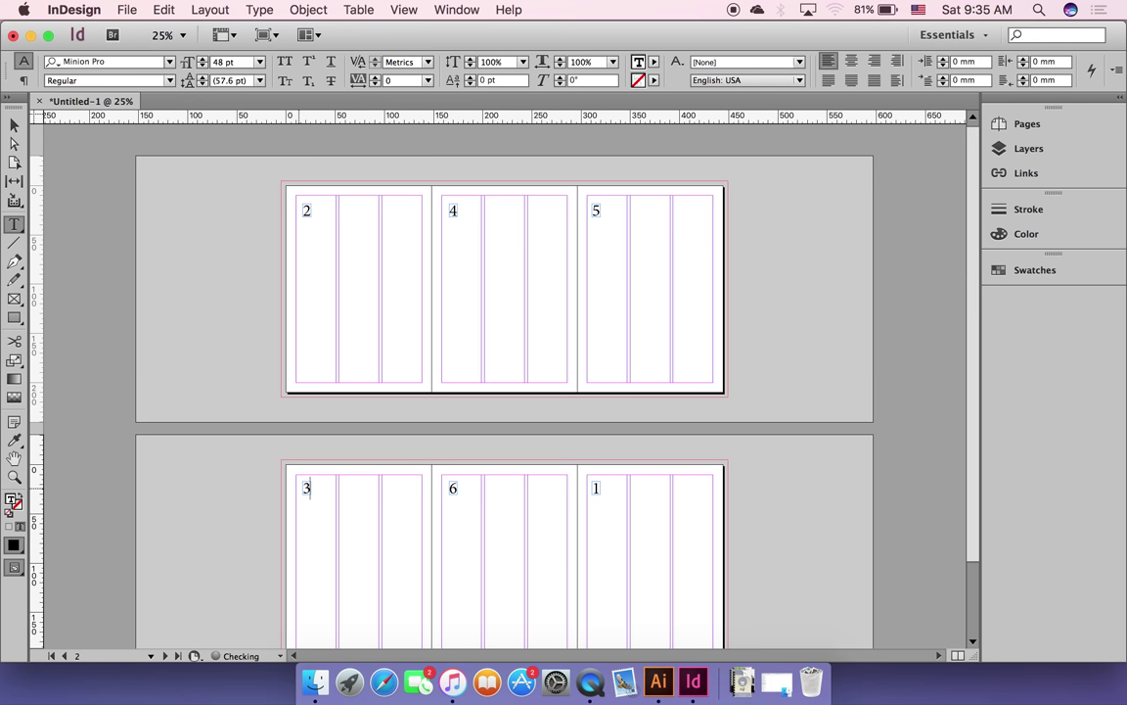
{"action": "left_click", "coordinate": [13, 124]}
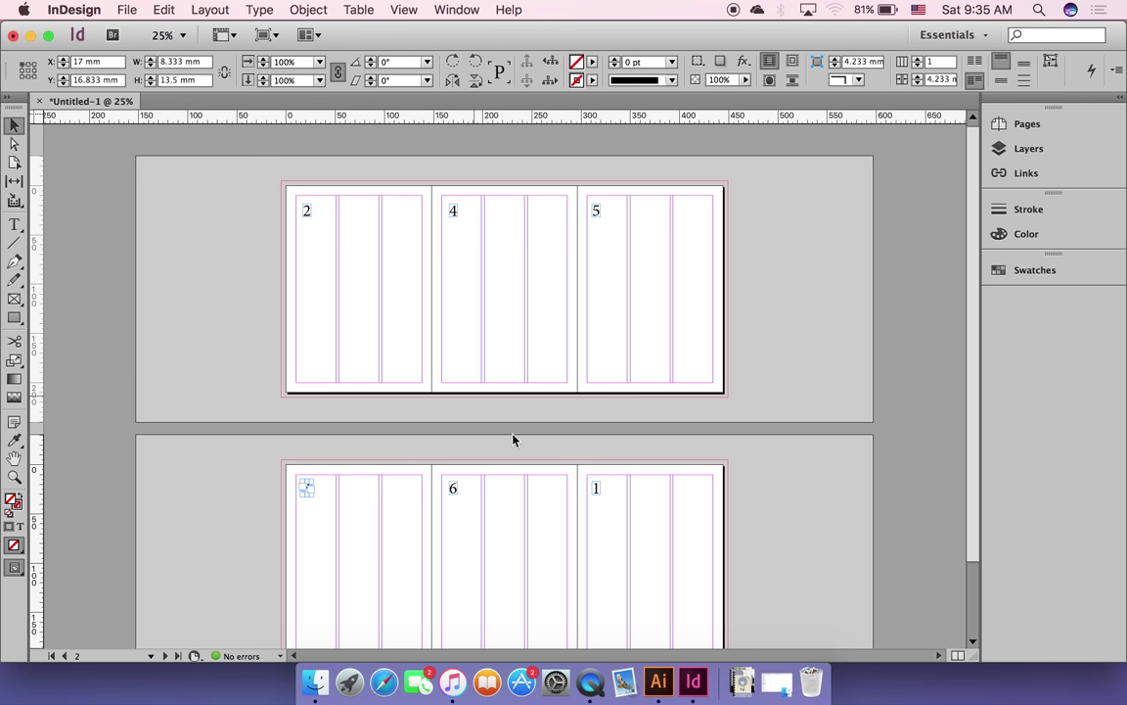
{"action": "left_click", "coordinate": [847, 382]}
Step: Review the page numbering on both three-page spreads at 50% zoom
{"action": "scroll", "coordinate": [848, 383], "scroll_direction": "down", "scroll_amount": 1}
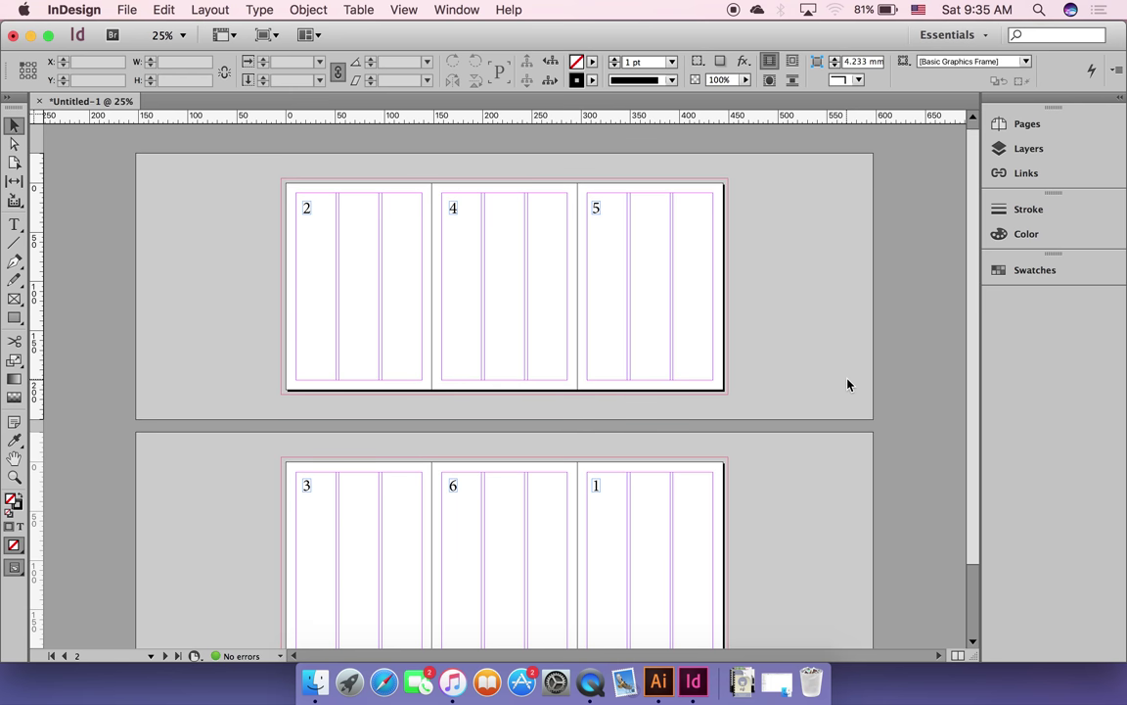
{"action": "key", "text": "super+equal"}
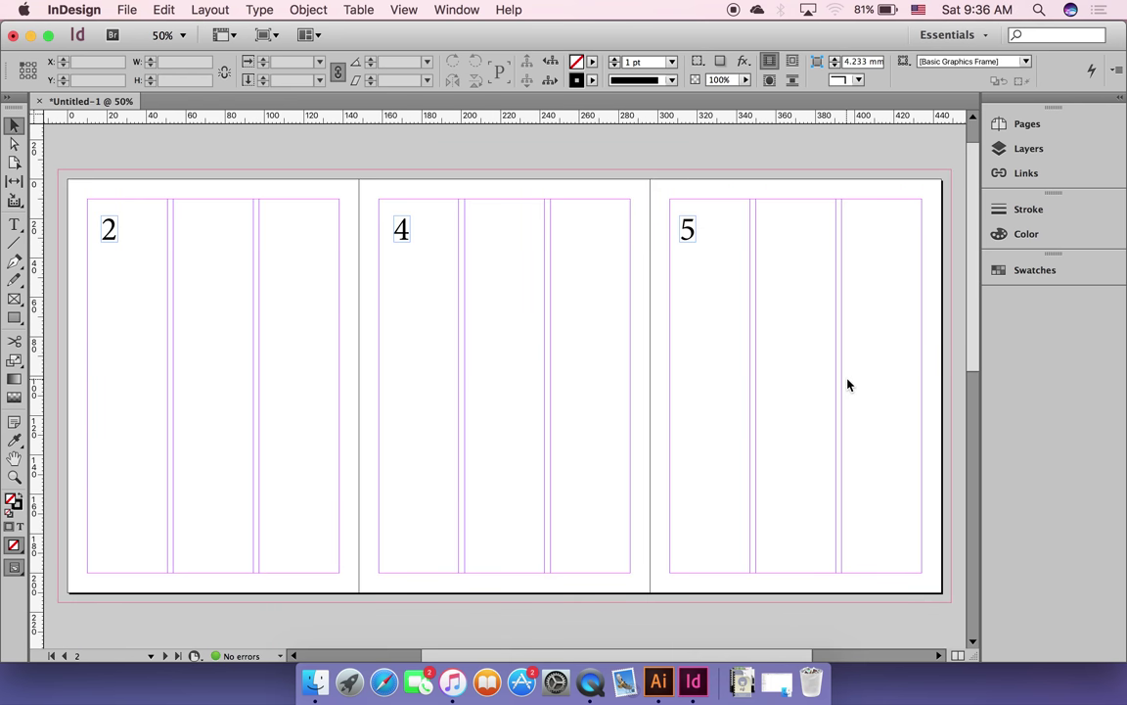
{"action": "scroll", "coordinate": [848, 383], "scroll_direction": "down", "scroll_amount": 5}
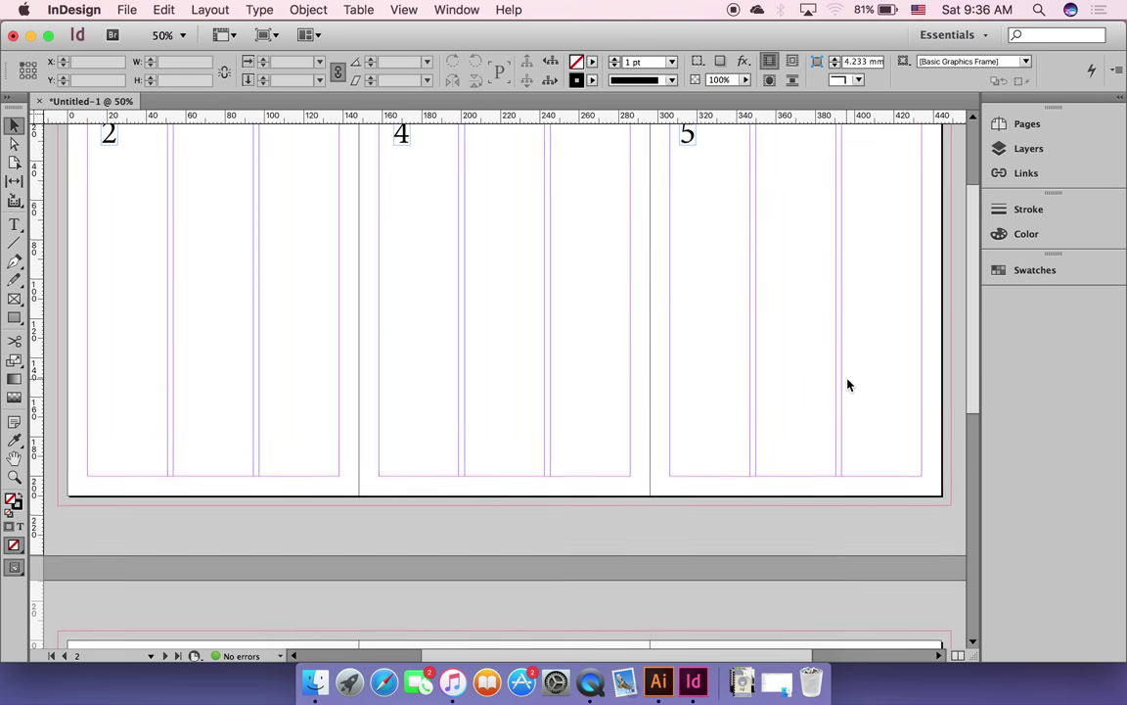
{"action": "scroll", "coordinate": [848, 384], "scroll_direction": "up", "scroll_amount": 4}
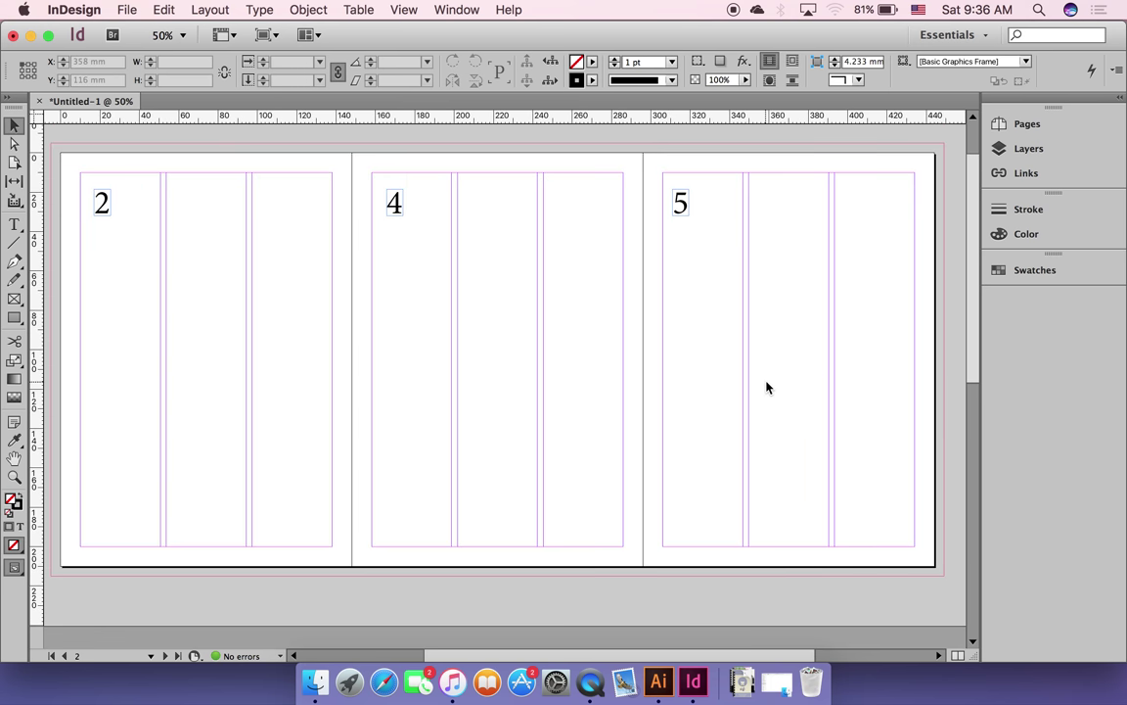
{"action": "scroll", "coordinate": [767, 387], "scroll_direction": "down", "scroll_amount": 5}
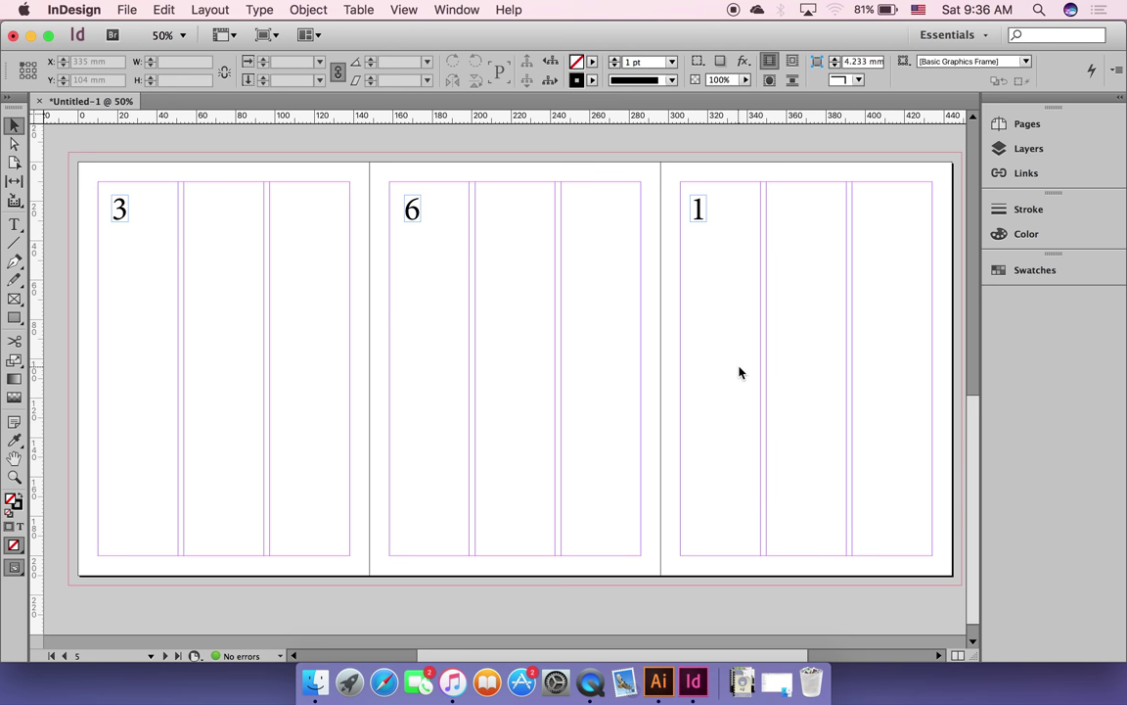
Step: Switch to Finder and open the trifold brochure image 39ef24ce28f7d17dd8d2b18975d19743.jpg from the Asset folder on the Desktop
{"action": "left_click", "coordinate": [329, 675]}
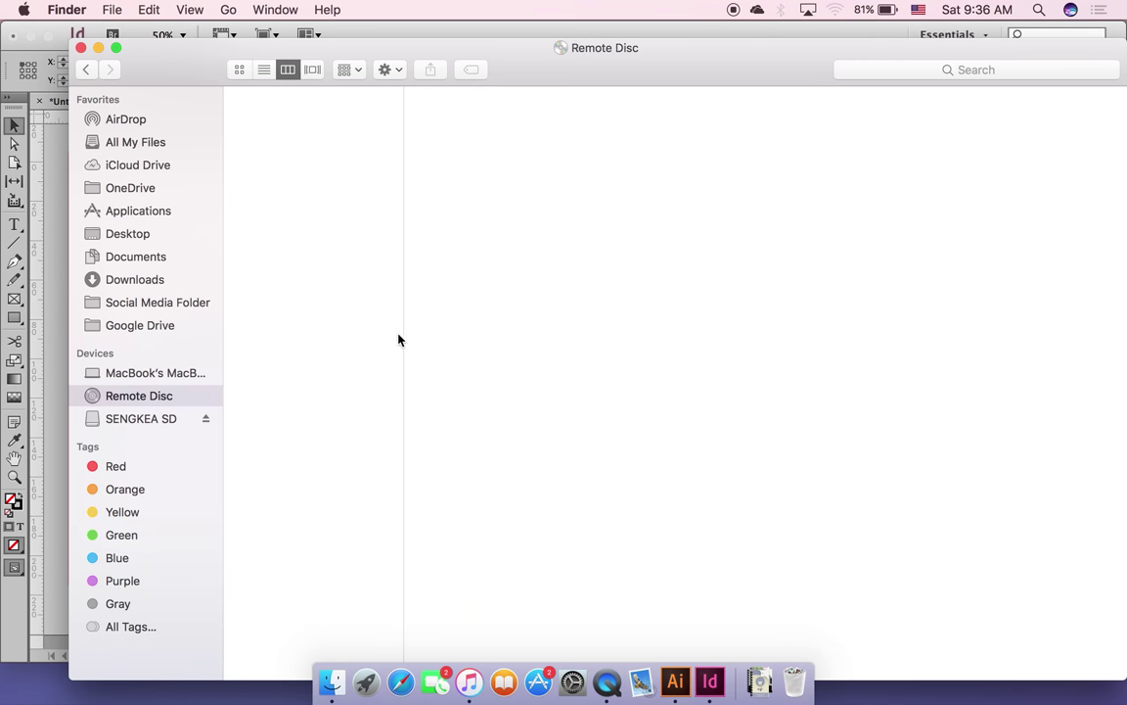
{"action": "left_click", "coordinate": [177, 422]}
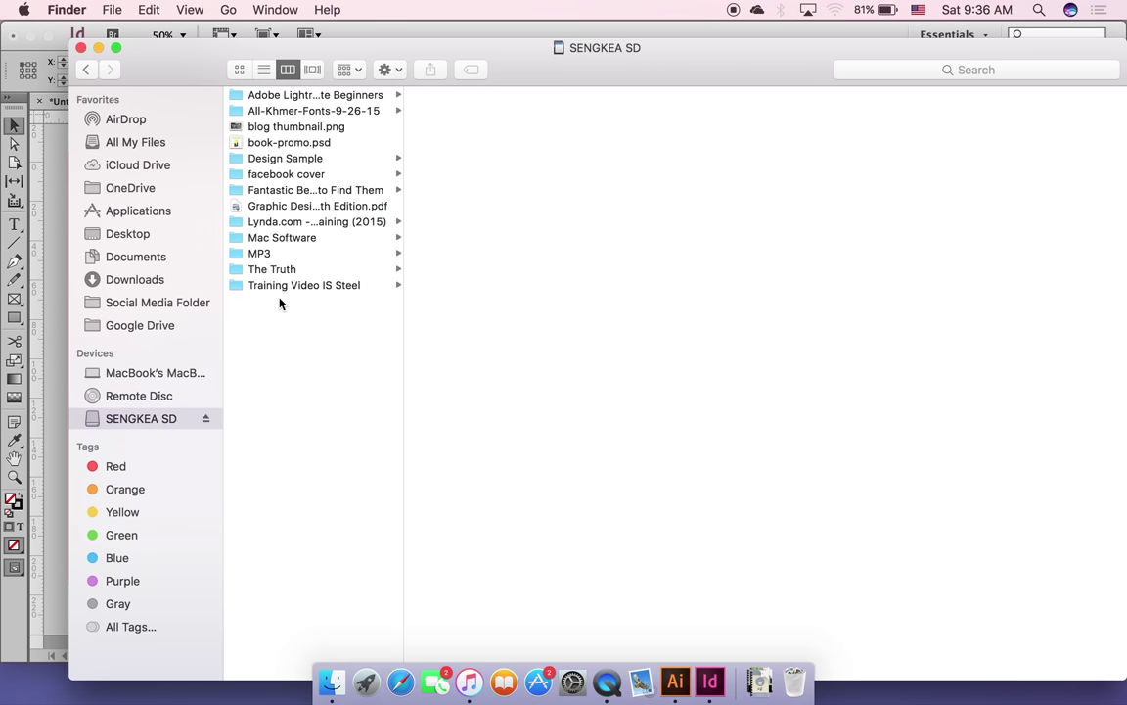
{"action": "left_click", "coordinate": [144, 232]}
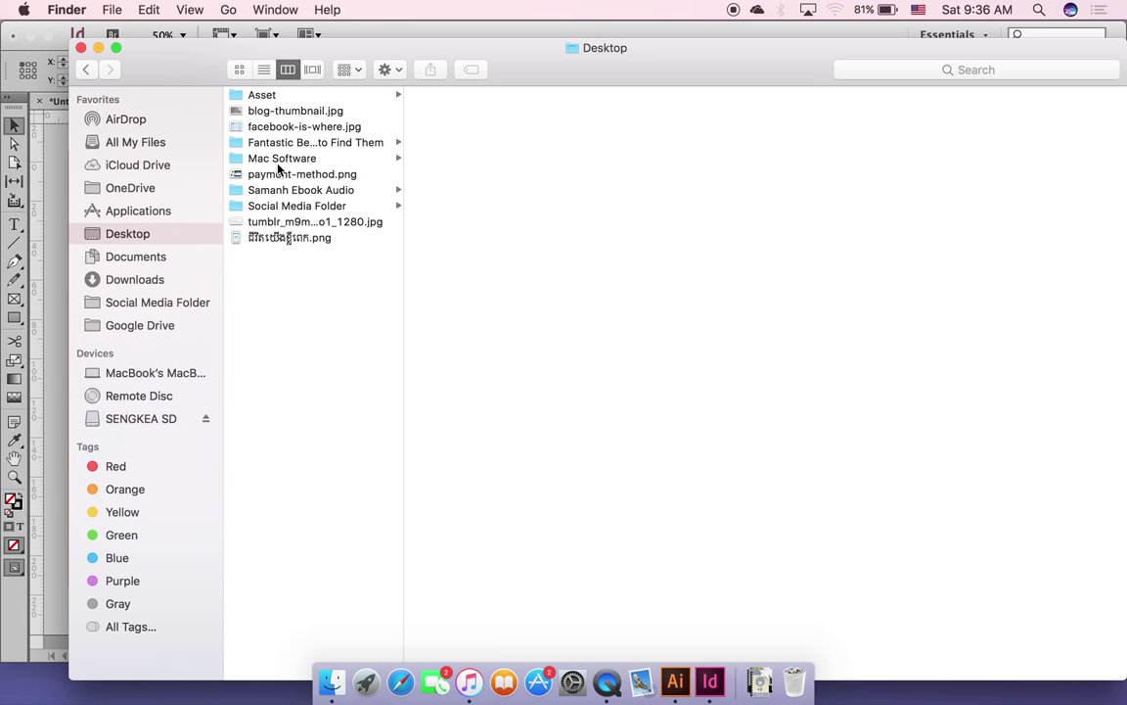
{"action": "left_click", "coordinate": [266, 97]}
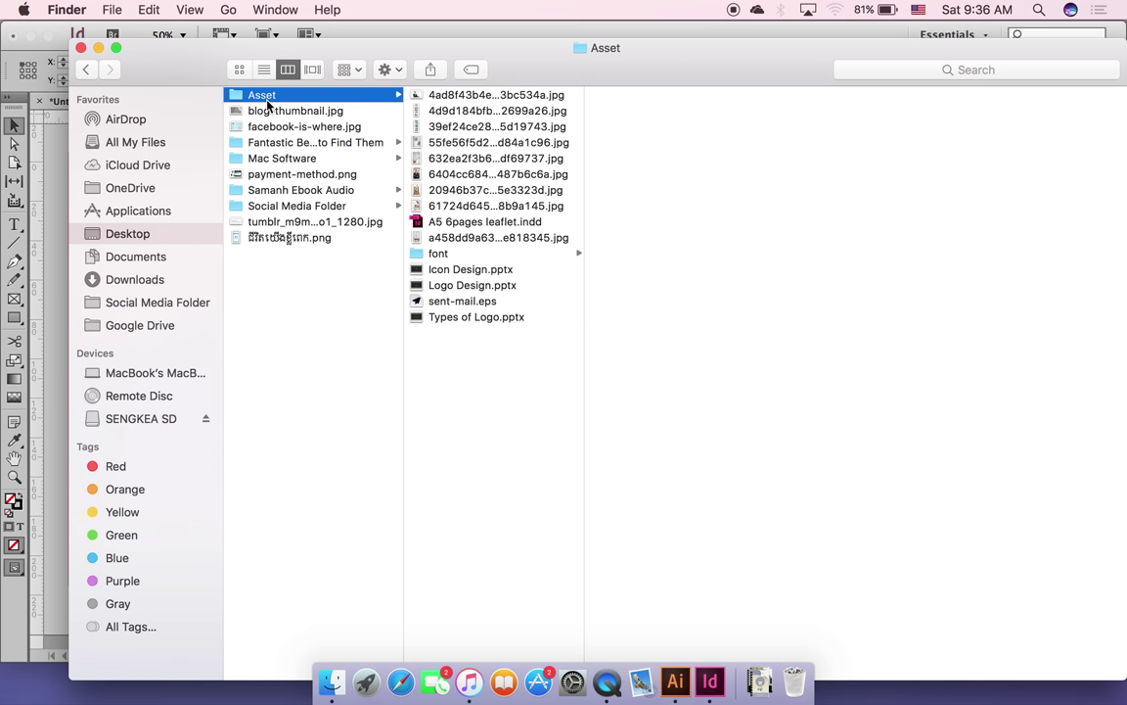
{"action": "left_click", "coordinate": [456, 125]}
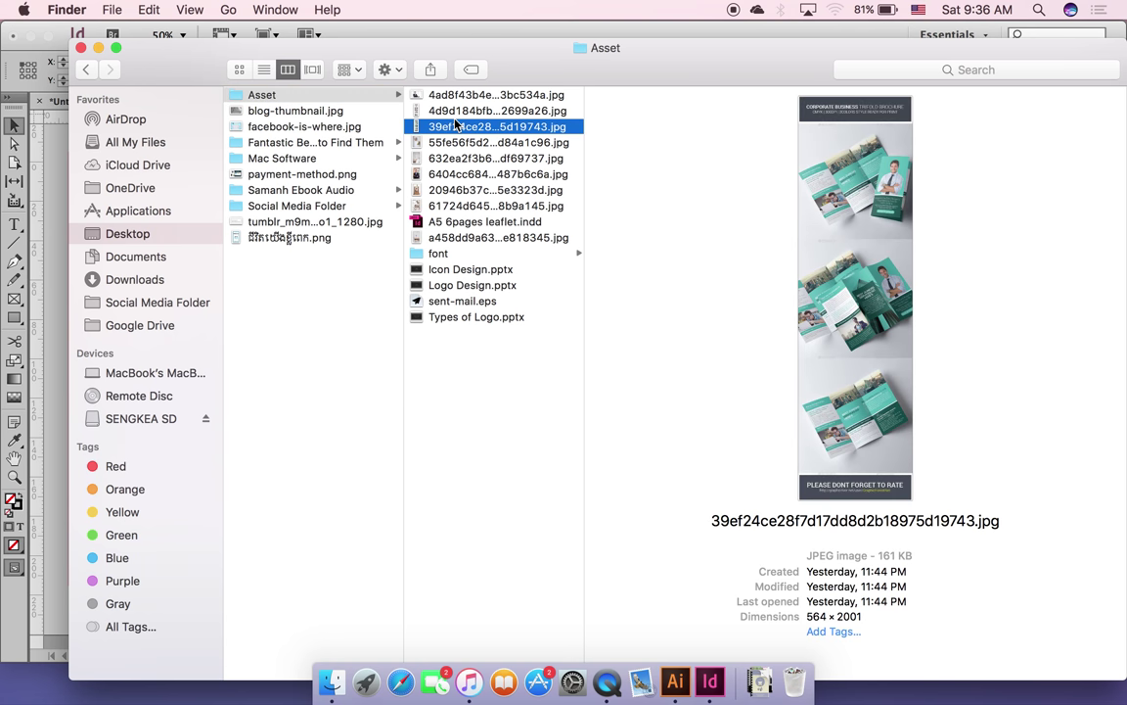
{"action": "double_click", "coordinate": [454, 125]}
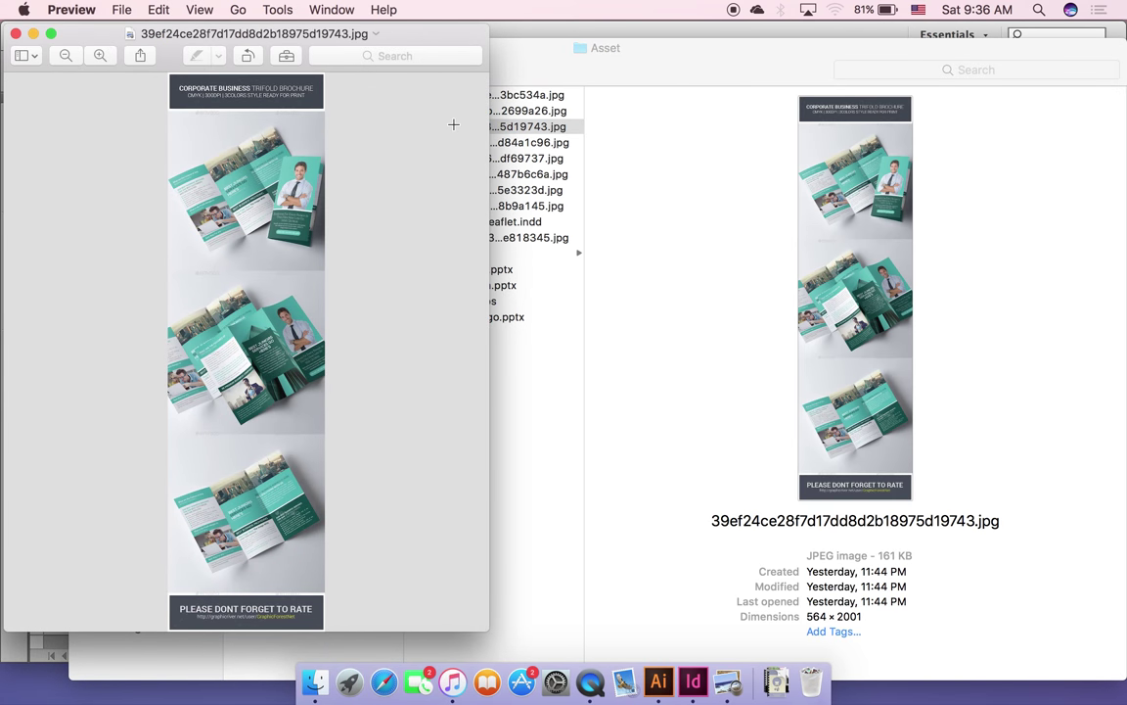
Step: Examine the folded and unfolded brochure mockups beside the leaflet layout, and minimize the image and Finder windows
{"action": "scroll", "coordinate": [352, 265], "scroll_direction": "up", "scroll_amount": 10}
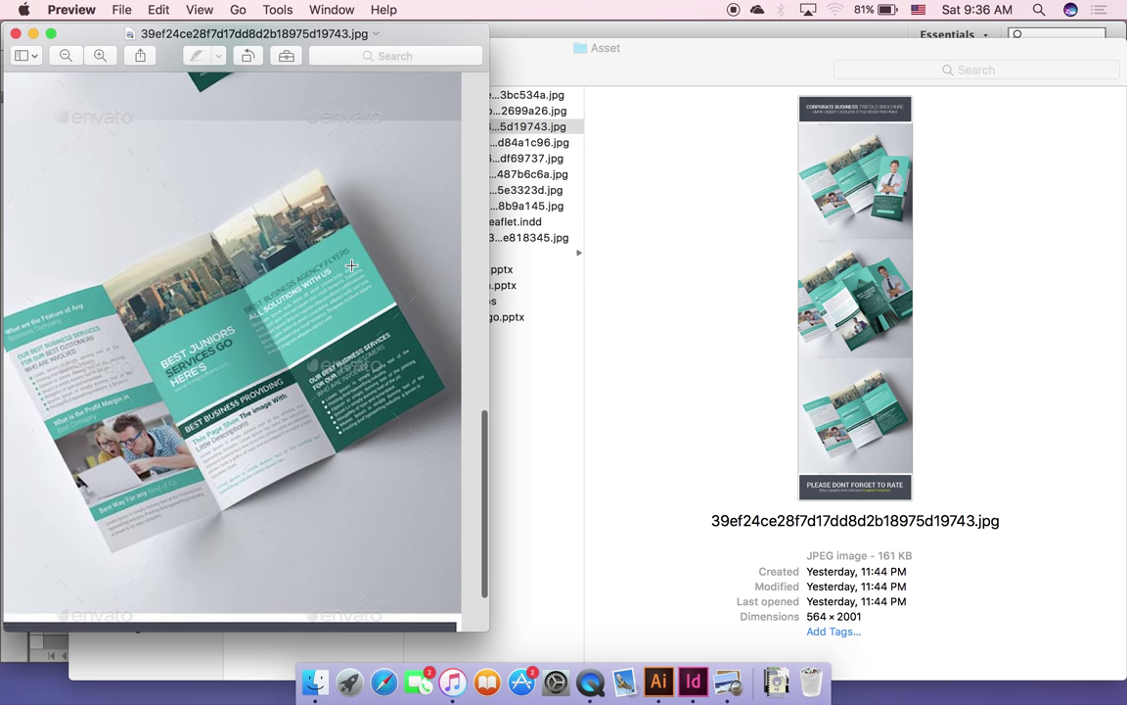
{"action": "scroll", "coordinate": [353, 264], "scroll_direction": "up", "scroll_amount": 5}
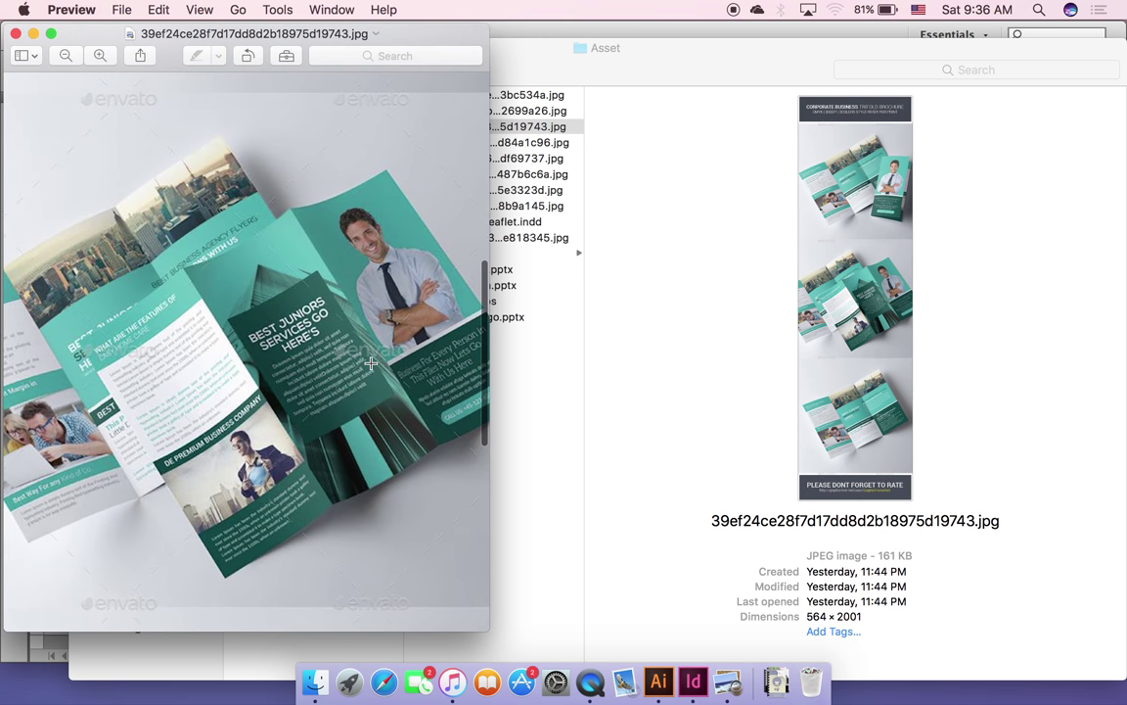
{"action": "scroll", "coordinate": [331, 329], "scroll_direction": "up", "scroll_amount": 5}
{"action": "scroll", "coordinate": [371, 363], "scroll_direction": "down", "scroll_amount": 3}
{"action": "left_click_drag", "start_coordinate": [311, 36], "coordinate": [747, 58]}
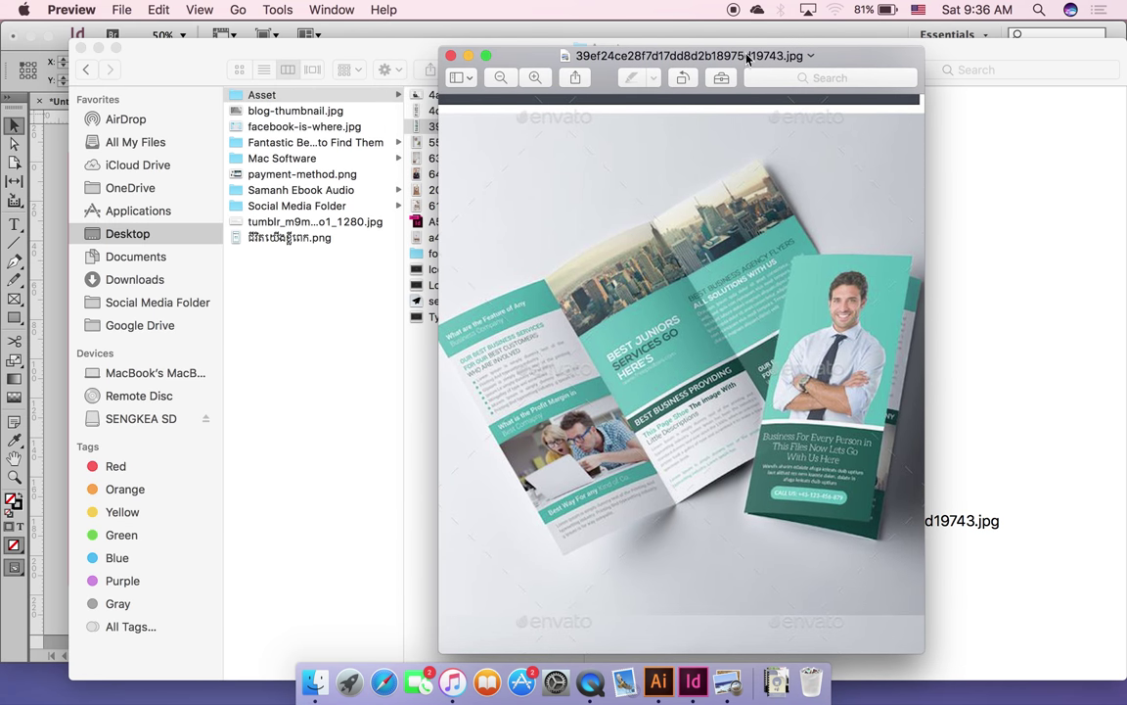
{"action": "left_click", "coordinate": [98, 48]}
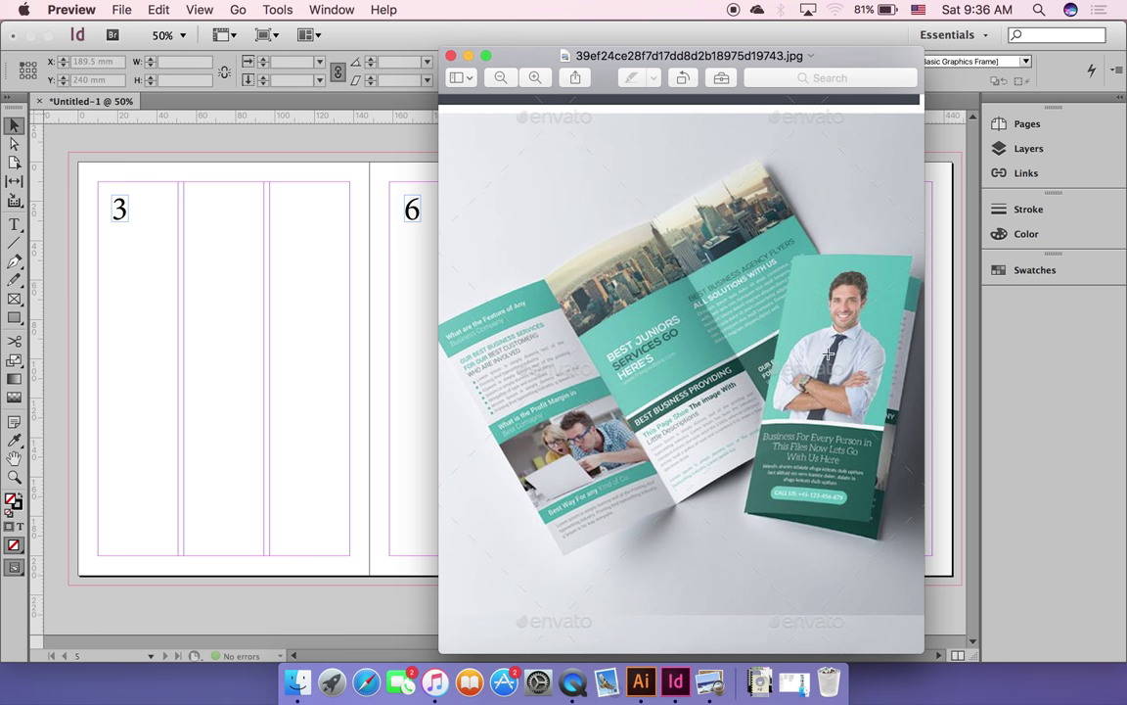
{"action": "scroll", "coordinate": [828, 354], "scroll_direction": "down", "scroll_amount": 10}
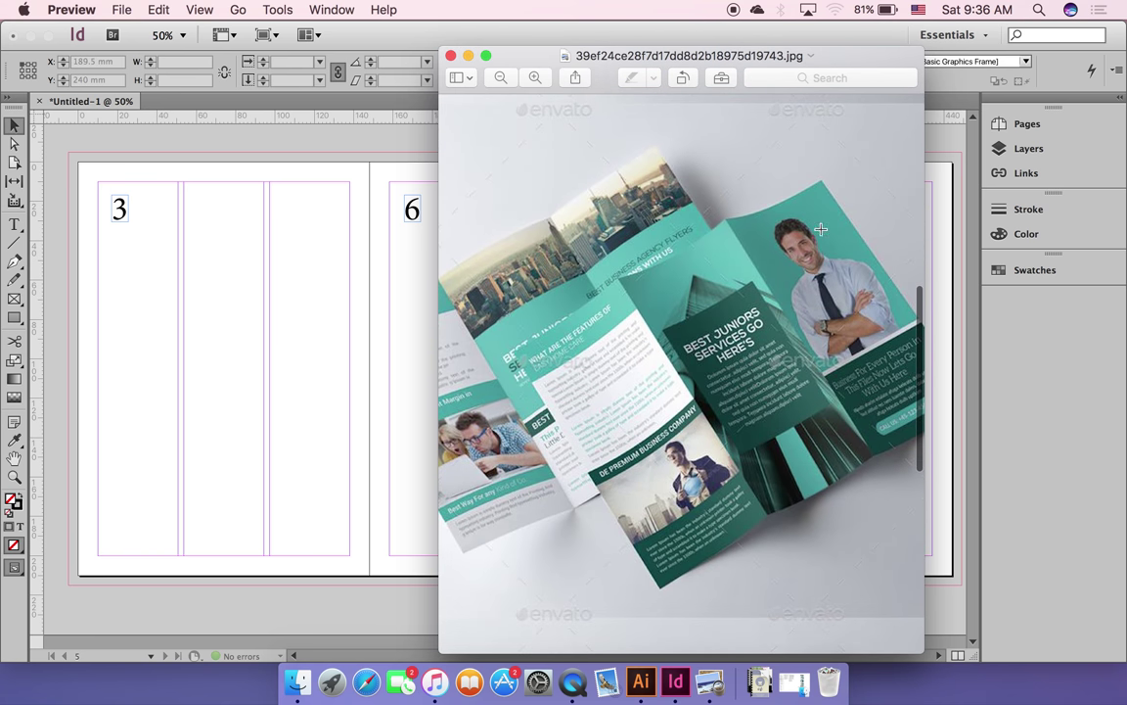
{"action": "left_click", "coordinate": [469, 56]}
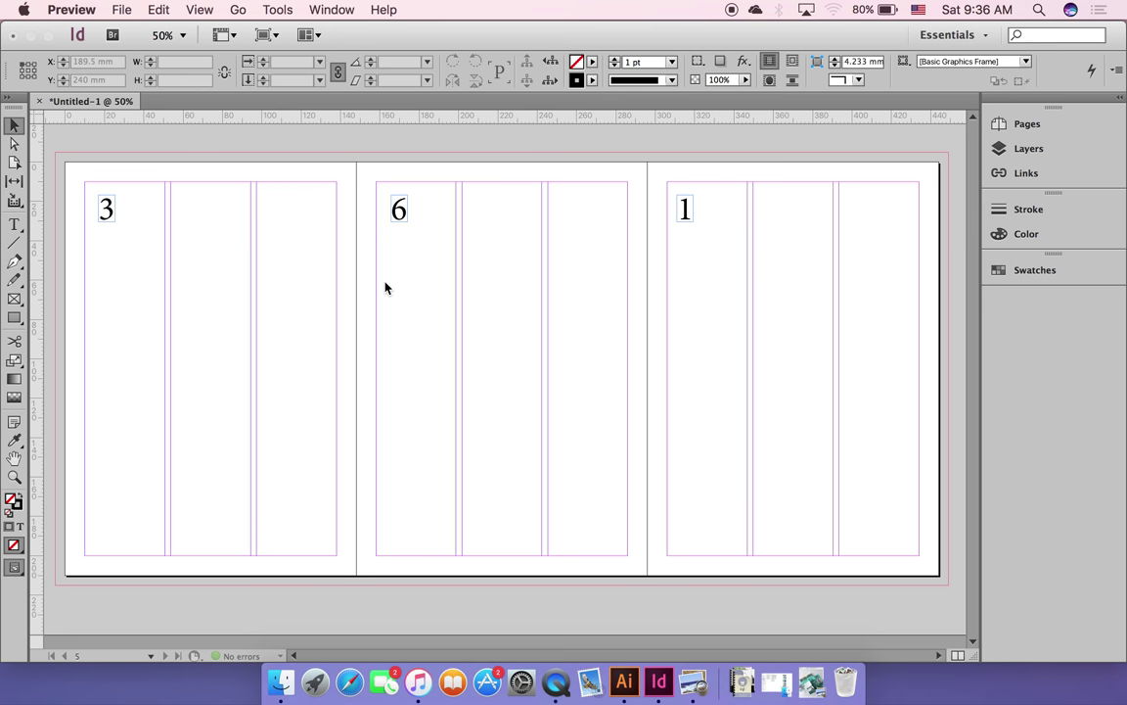
Step: Enlarge the number 1 text frame to about 97 × 105.7 mm with the Selection tool and fit it back to its text
{"action": "left_click", "coordinate": [401, 215]}
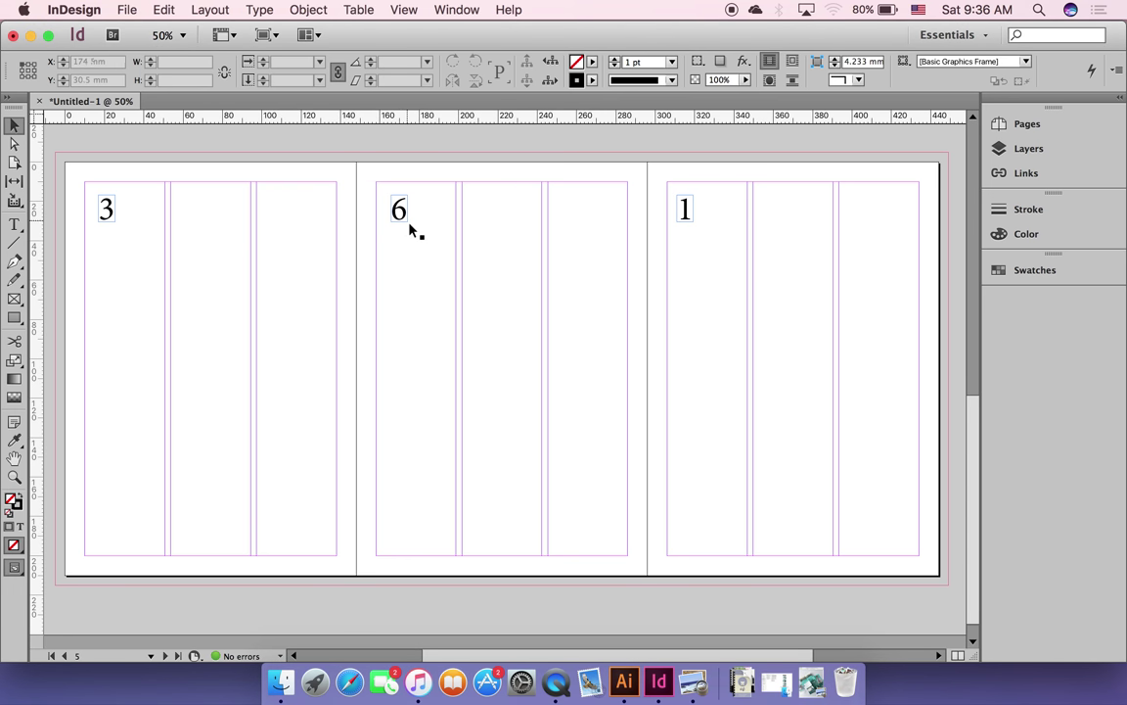
{"action": "left_click", "coordinate": [401, 215]}
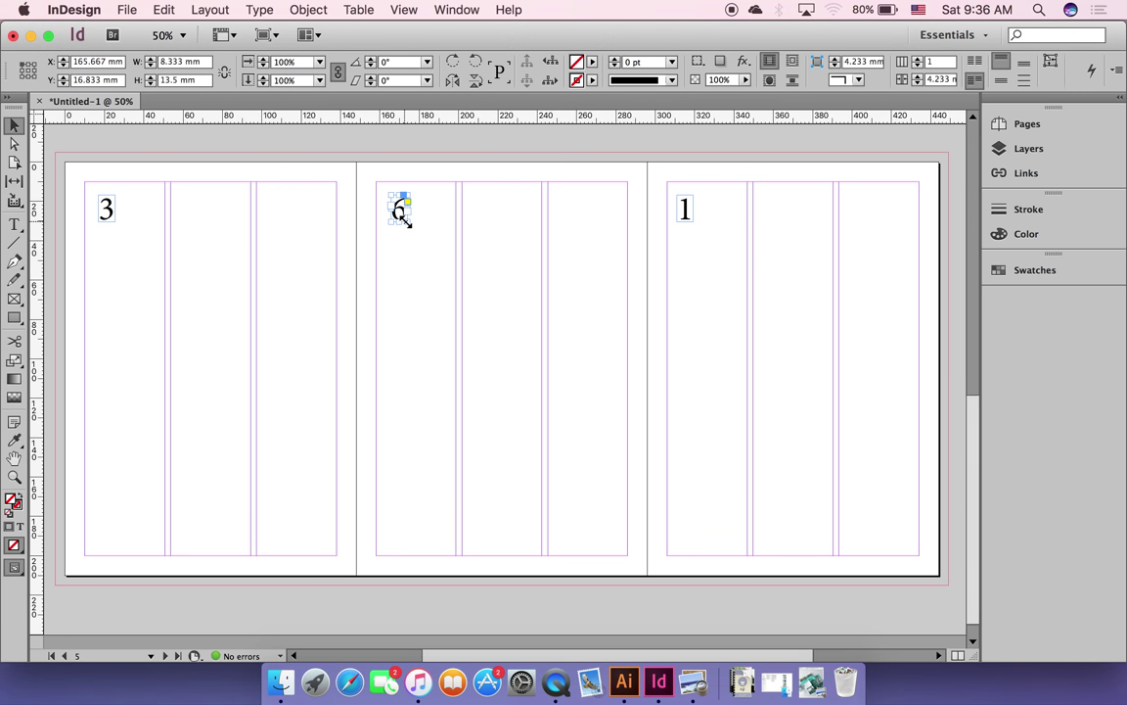
{"action": "left_click", "coordinate": [16, 129]}
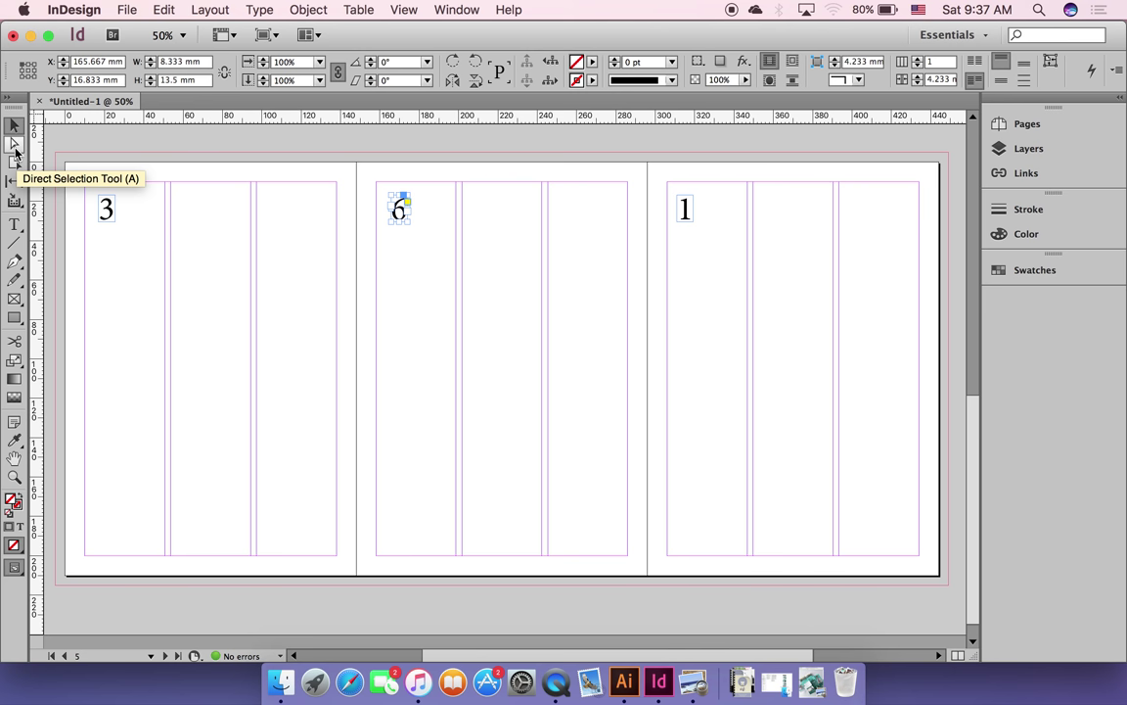
{"action": "left_click", "coordinate": [686, 203]}
{"action": "left_click_drag", "start_coordinate": [691, 224], "coordinate": [868, 403]}
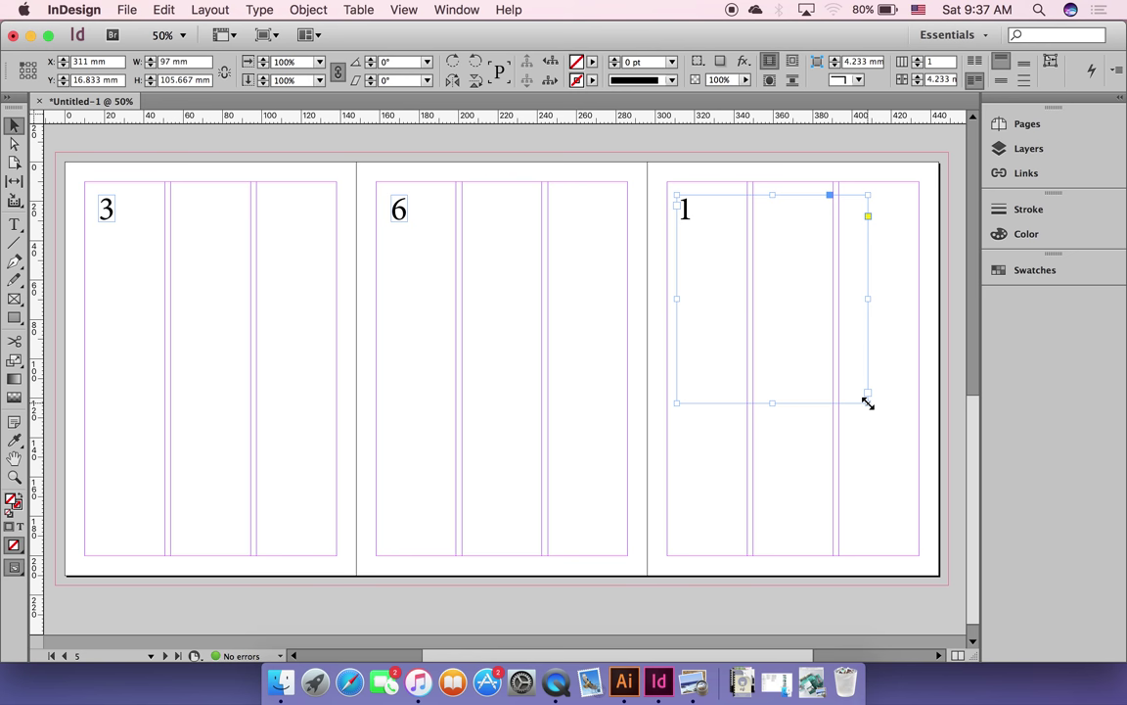
{"action": "double_click", "coordinate": [868, 403]}
Step: Use the Direct Selection tool to enter the number 1 frame, select its digit, and clear the selection
{"action": "left_click", "coordinate": [14, 144]}
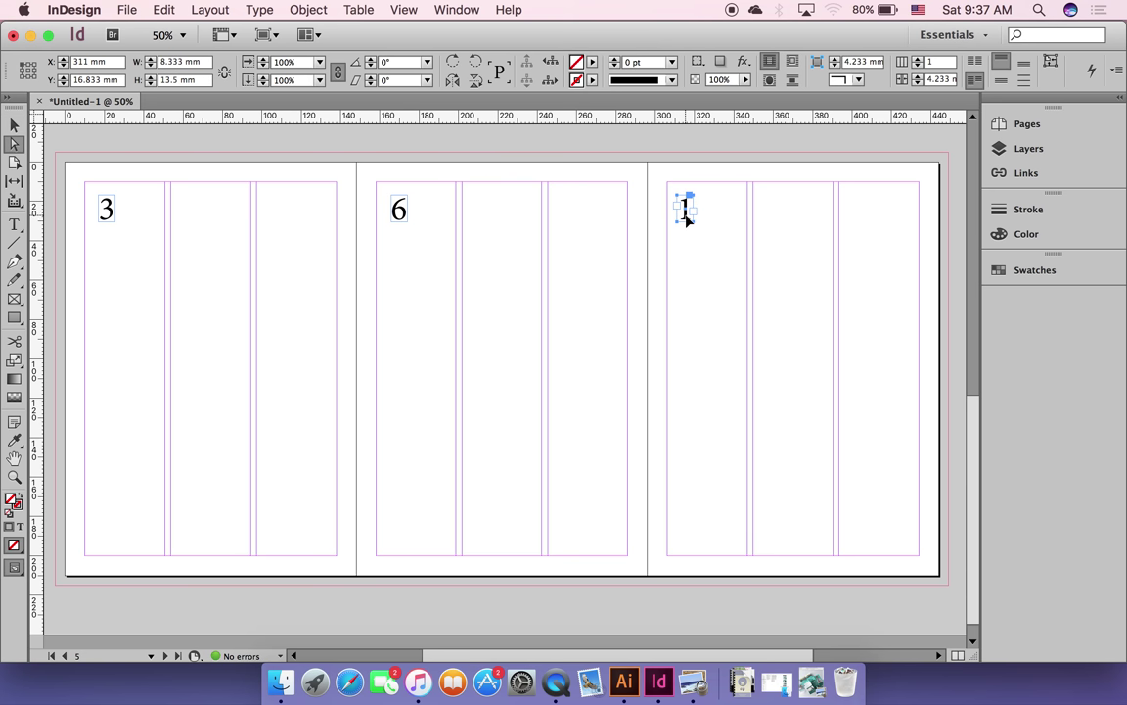
{"action": "double_click", "coordinate": [687, 221]}
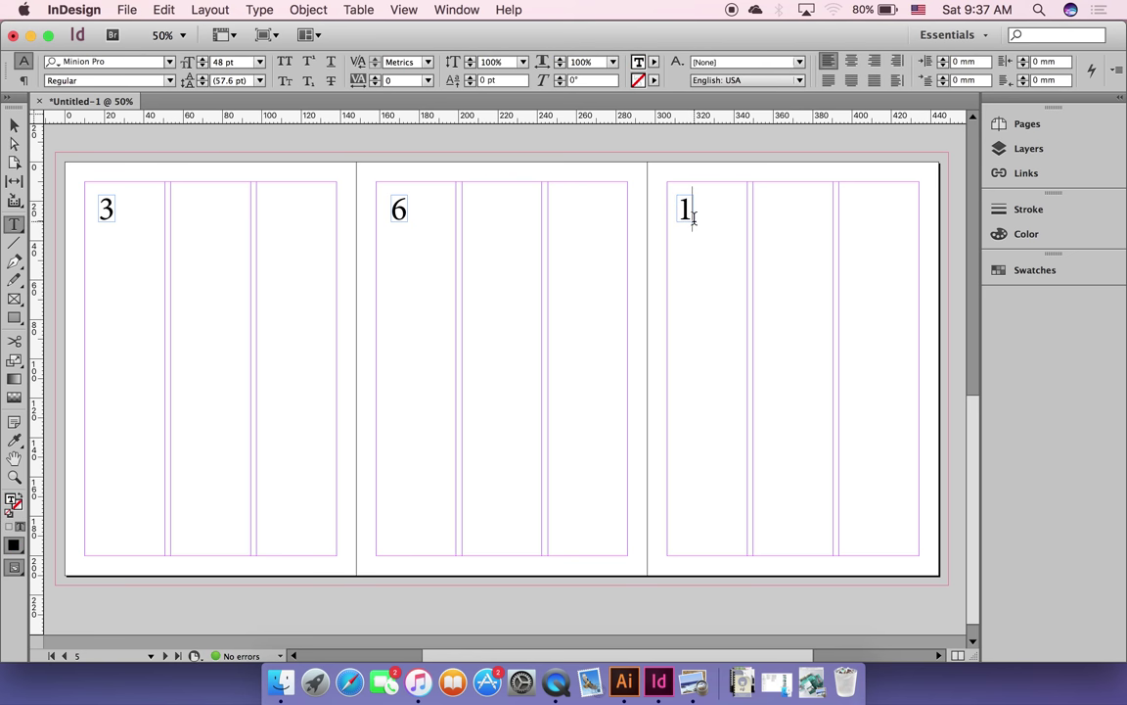
{"action": "double_click", "coordinate": [693, 215]}
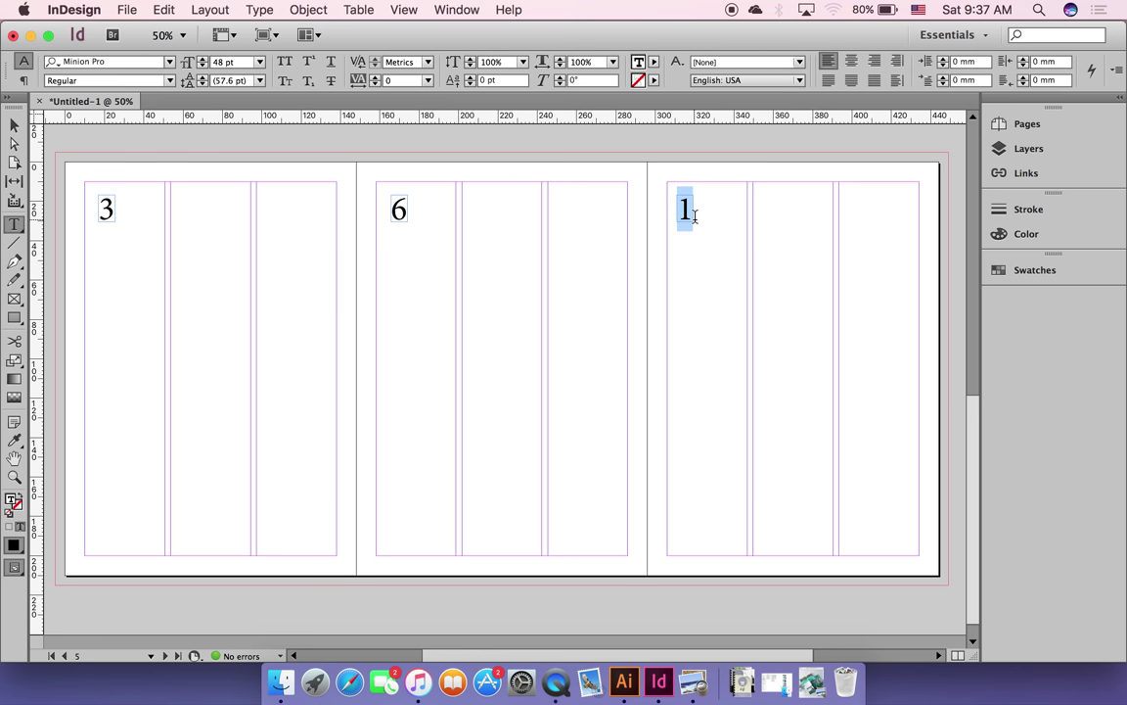
{"action": "left_click", "coordinate": [16, 127]}
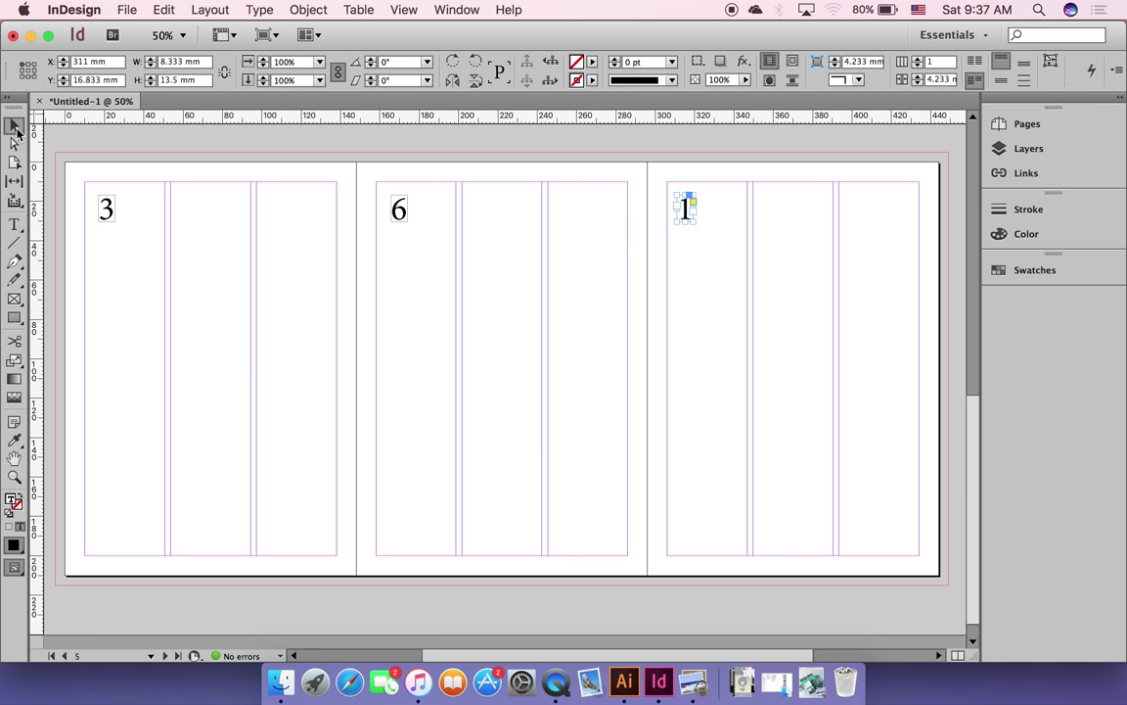
{"action": "left_click", "coordinate": [387, 320]}
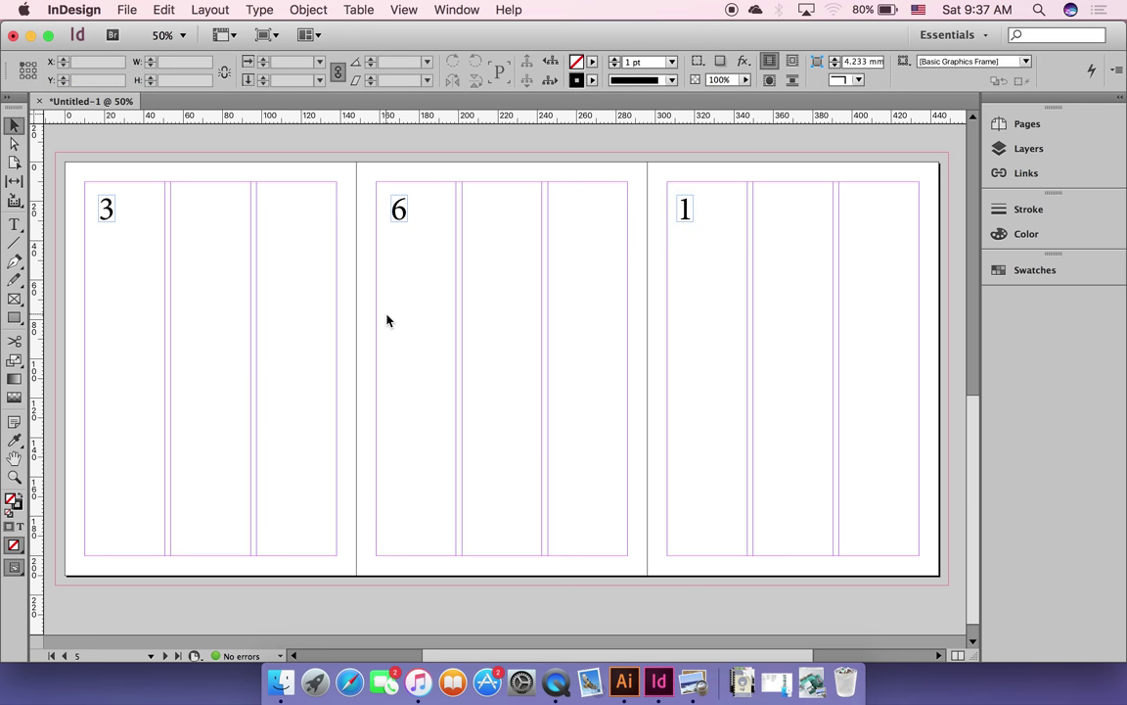
Step: Switch the document to Preview mode and review both spreads without guides or frame edges
{"action": "scroll", "coordinate": [388, 320], "scroll_direction": "left", "scroll_amount": 1}
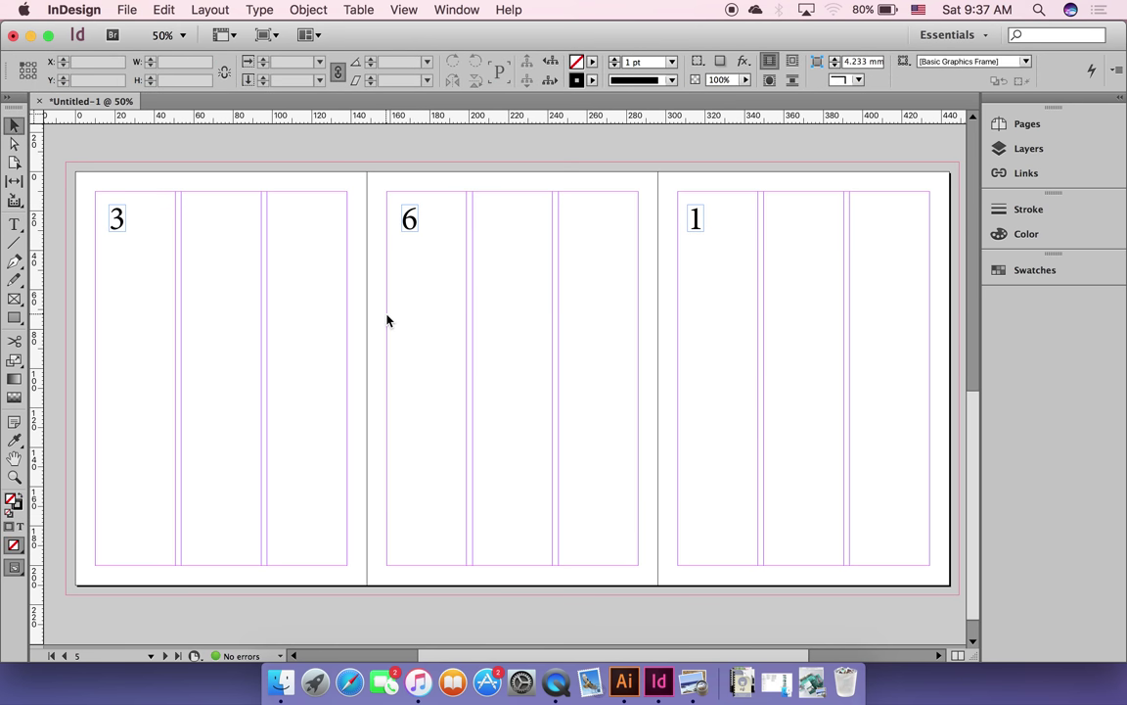
{"action": "scroll", "coordinate": [388, 320], "scroll_direction": "right", "scroll_amount": 2}
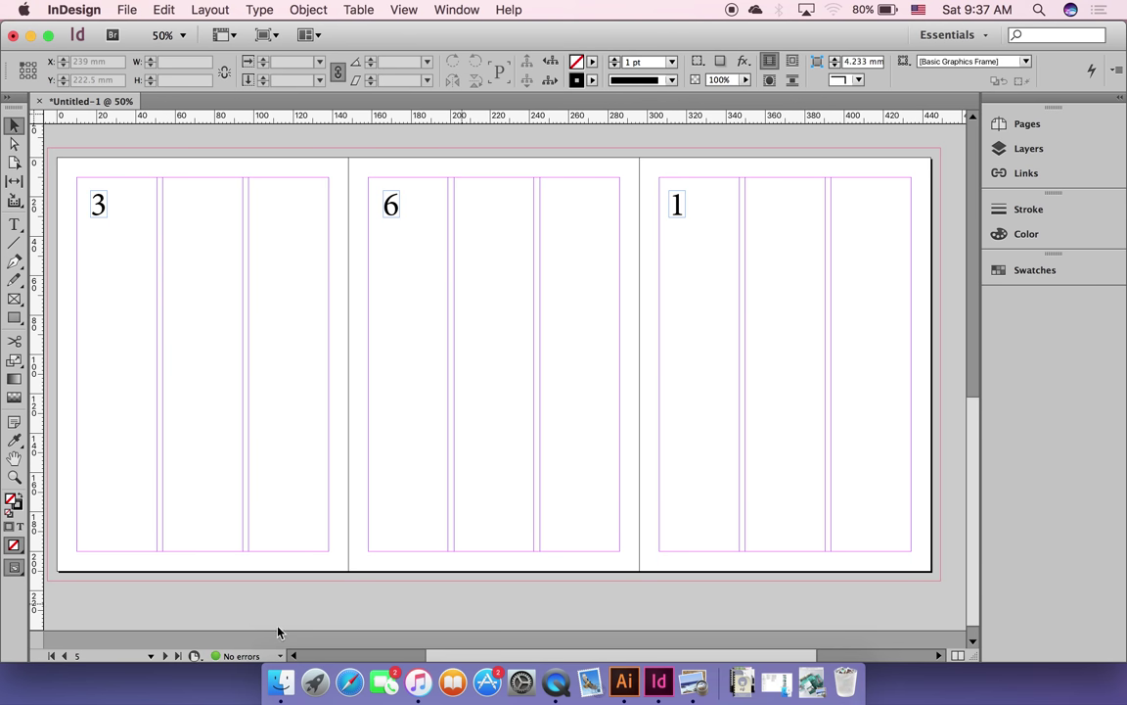
{"action": "key", "text": "w"}
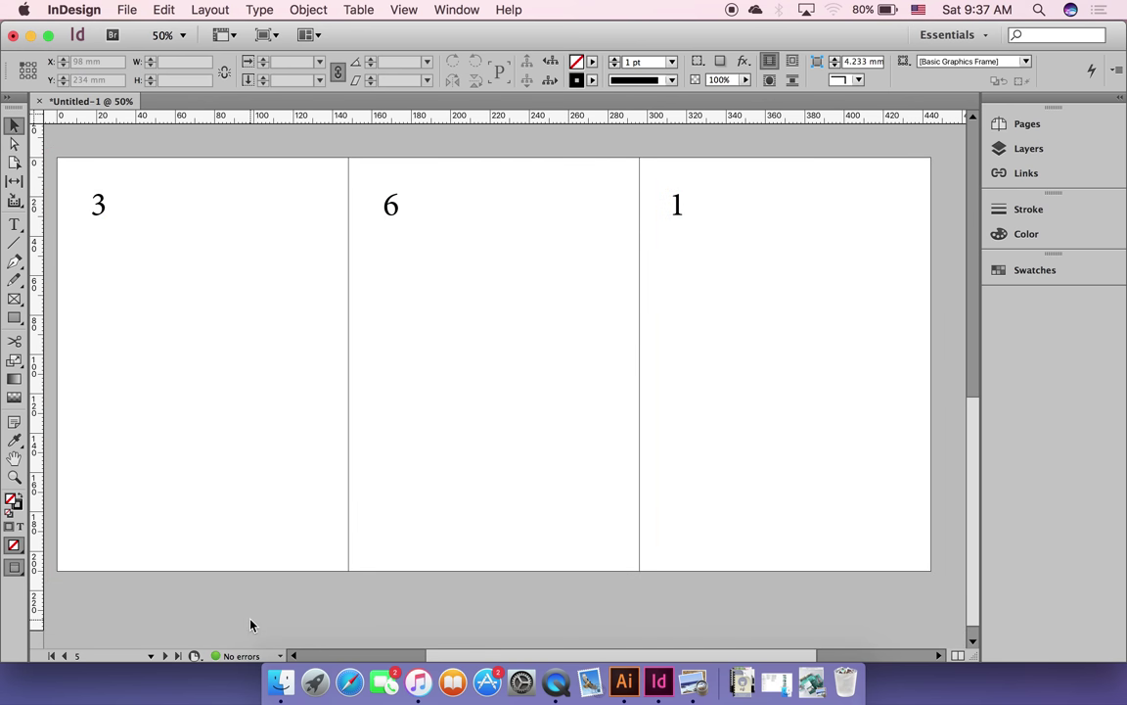
{"action": "scroll", "coordinate": [304, 600], "scroll_direction": "left", "scroll_amount": 2}
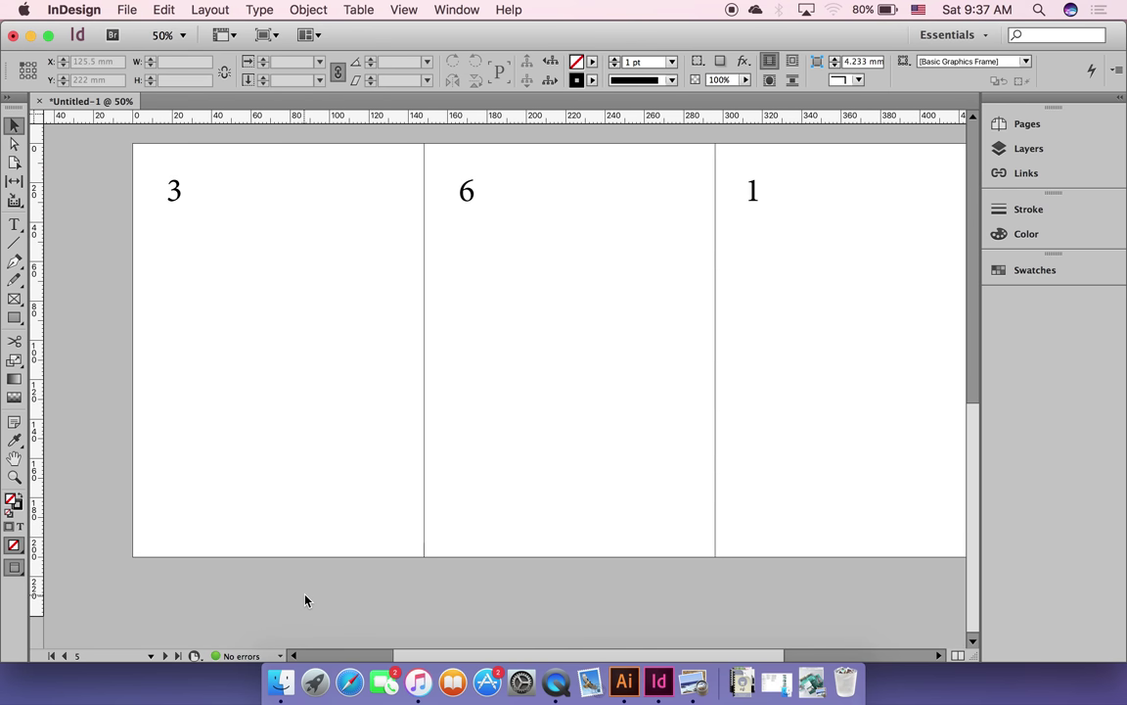
{"action": "scroll", "coordinate": [304, 600], "scroll_direction": "down", "scroll_amount": 10}
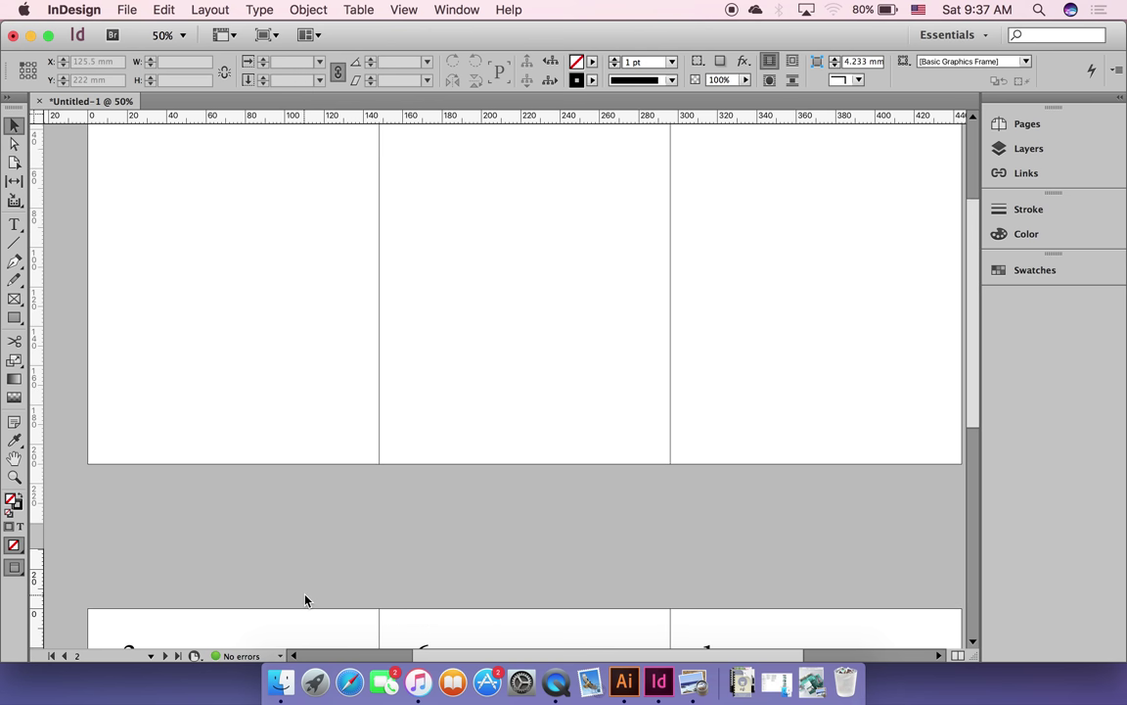
{"action": "scroll", "coordinate": [304, 600], "scroll_direction": "down", "scroll_amount": 1}
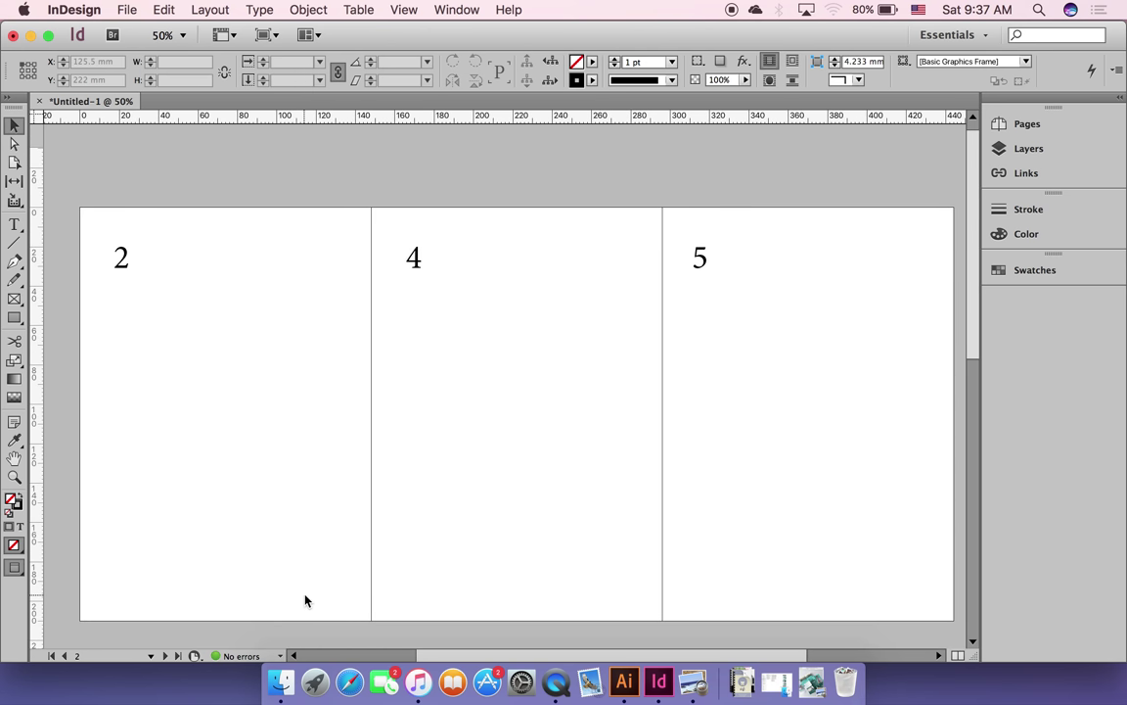
Step: Turn off Preview mode, bring the second spread into view, and consult the brochure mockup image
{"action": "key", "text": "w"}
{"action": "scroll", "coordinate": [304, 600], "scroll_direction": "down", "scroll_amount": 5}
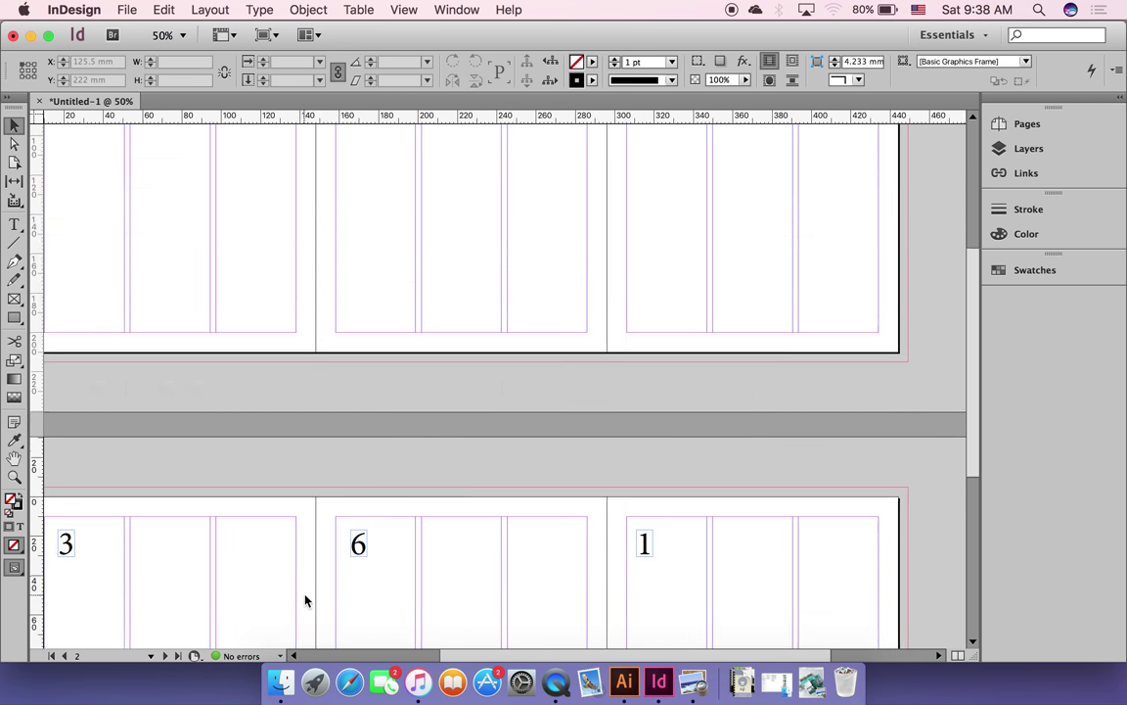
{"action": "scroll", "coordinate": [306, 599], "scroll_direction": "down", "scroll_amount": 5}
{"action": "scroll", "coordinate": [304, 599], "scroll_direction": "right", "scroll_amount": 2}
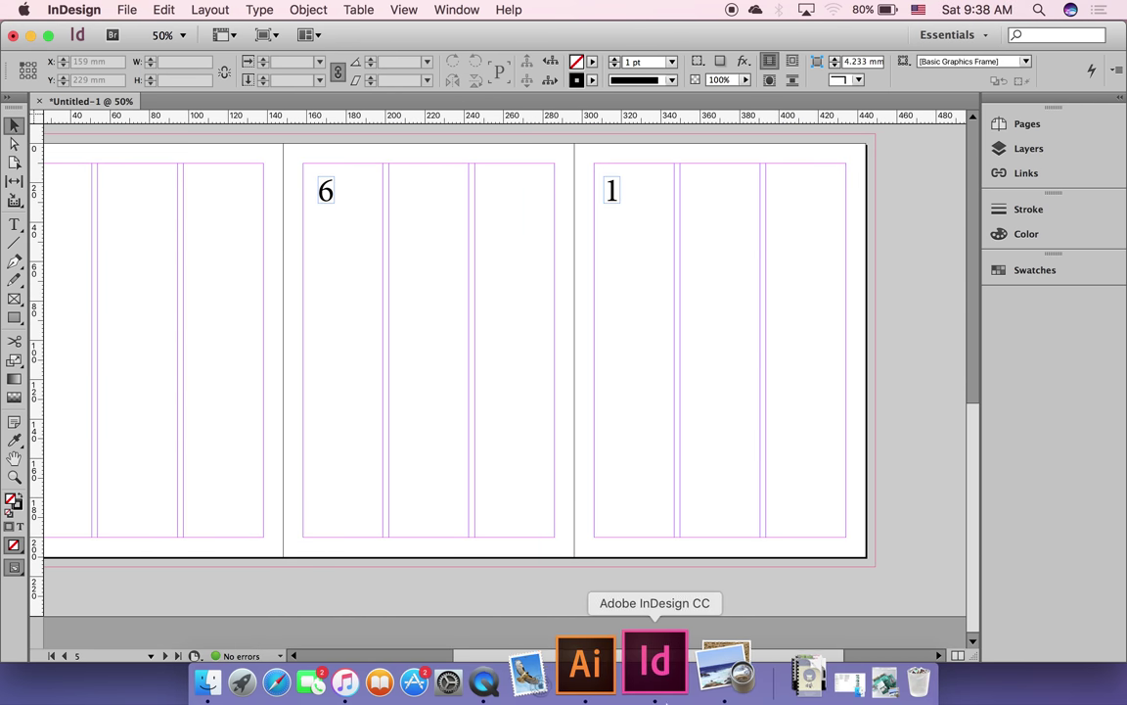
{"action": "left_click", "coordinate": [804, 675]}
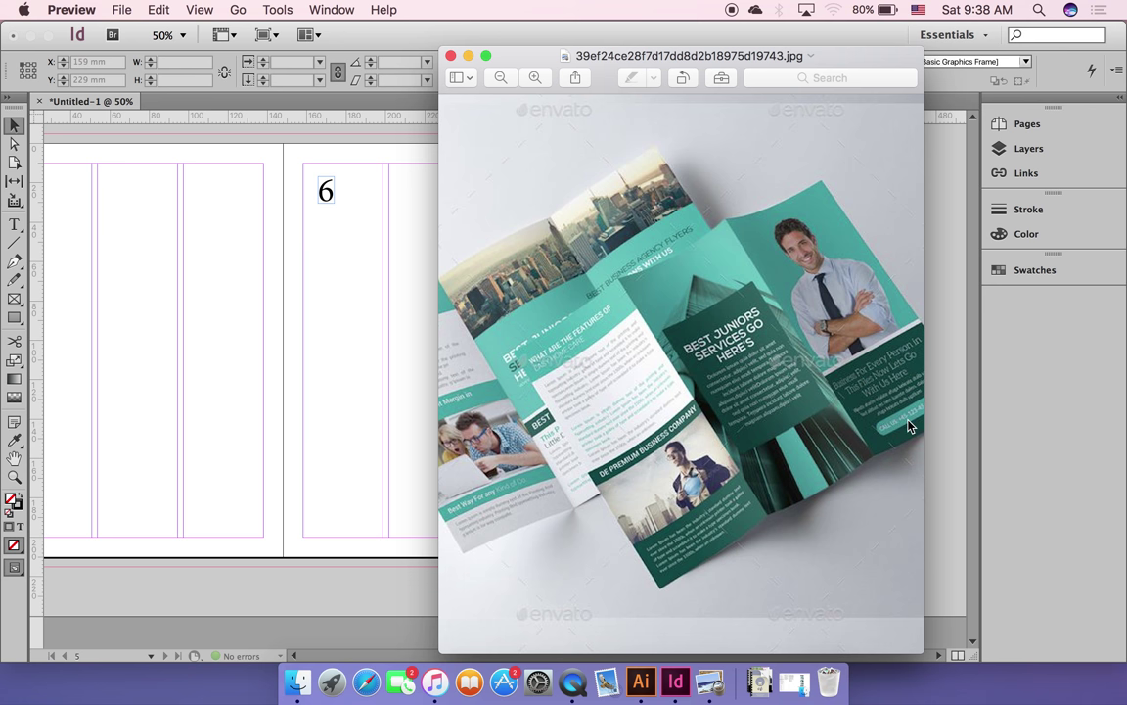
{"action": "left_click", "coordinate": [939, 481]}
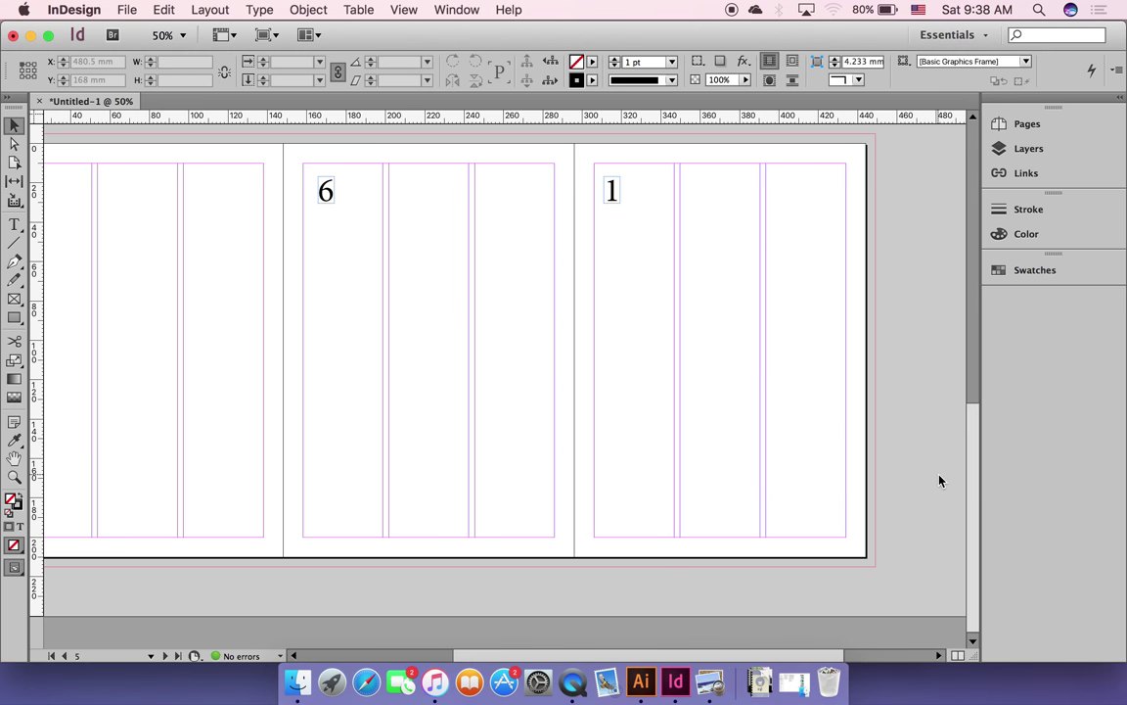
Step: Delete the number 1 and draw a rectangle frame about 153 × 130 mm from the top bleed across that page
{"action": "left_click", "coordinate": [613, 192]}
{"action": "key", "text": "Delete"}
{"action": "left_click", "coordinate": [13, 302]}
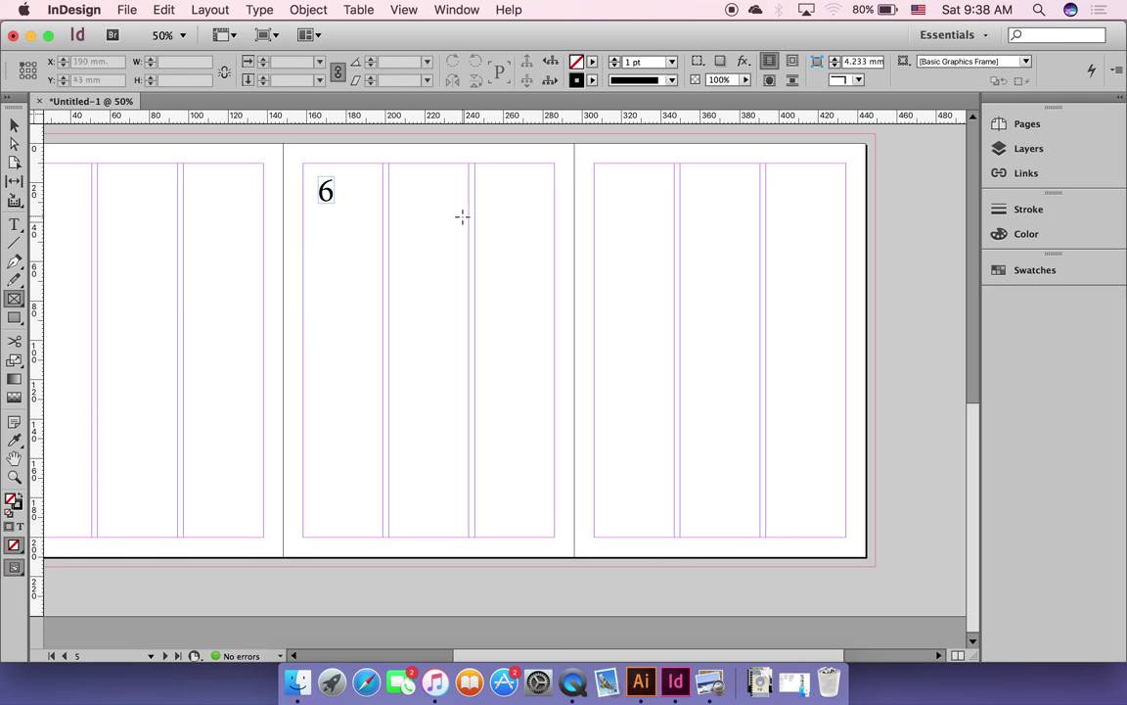
{"action": "left_click_drag", "start_coordinate": [575, 134], "coordinate": [875, 388]}
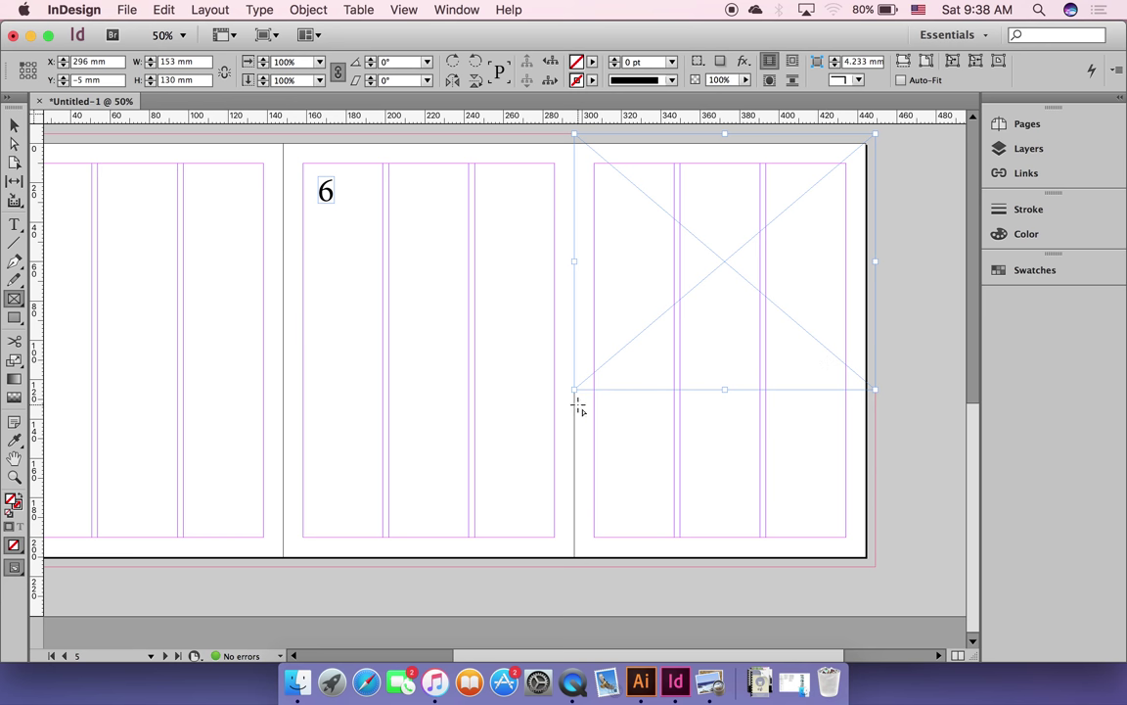
Step: Draw two full-width frames below the large one, the first about 153 × 21.5 mm and the second extending down to the bottom margin
{"action": "left_click_drag", "start_coordinate": [574, 402], "coordinate": [877, 445]}
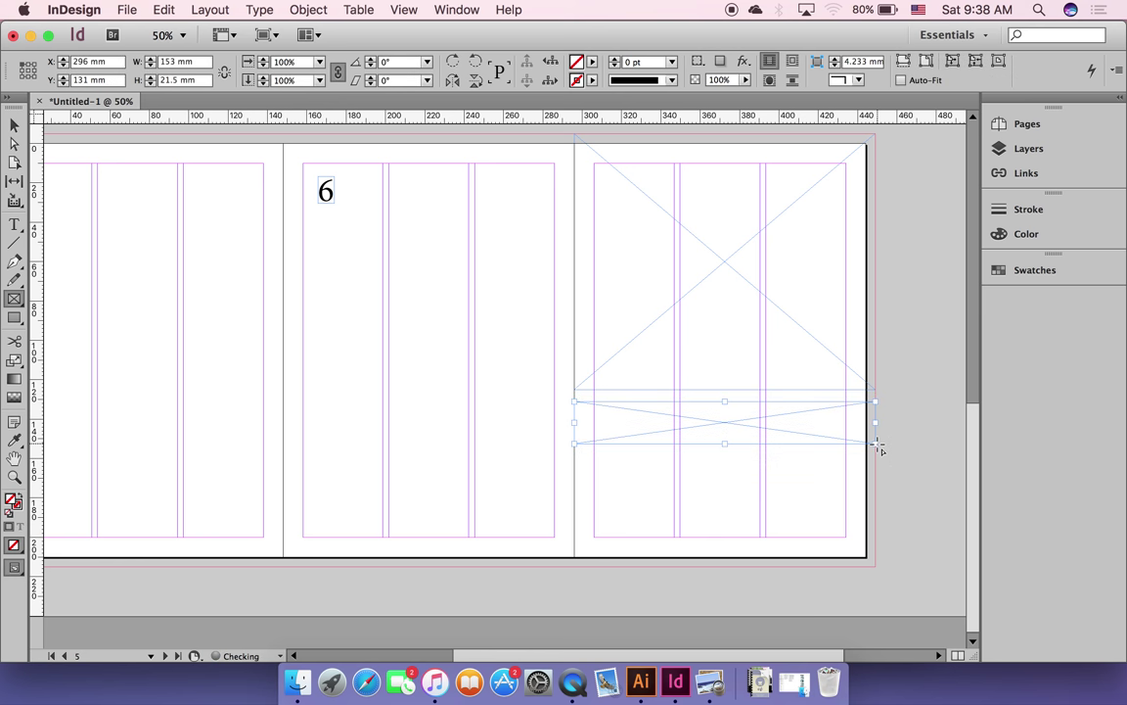
{"action": "left_click", "coordinate": [573, 459]}
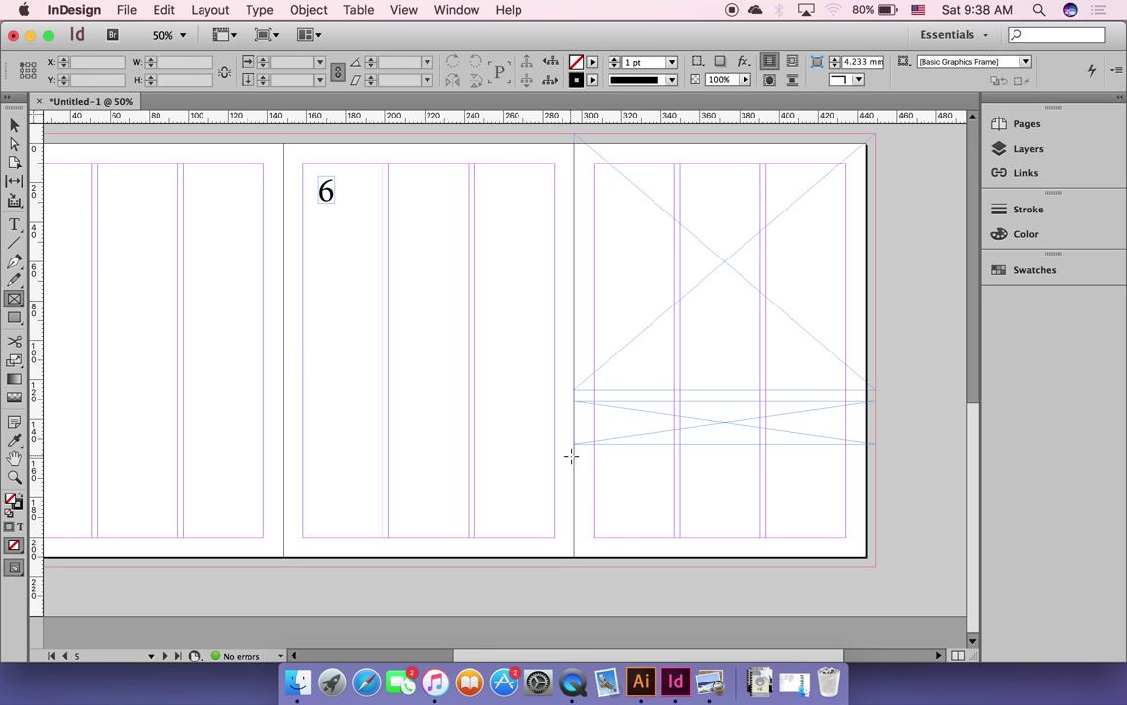
{"action": "mouse_move", "coordinate": [574, 455]}
{"action": "left_mouse_down"}
{"action": "mouse_move", "coordinate": [730, 501]}
{"action": "mouse_move", "coordinate": [876, 512]}
{"action": "left_mouse_up"}
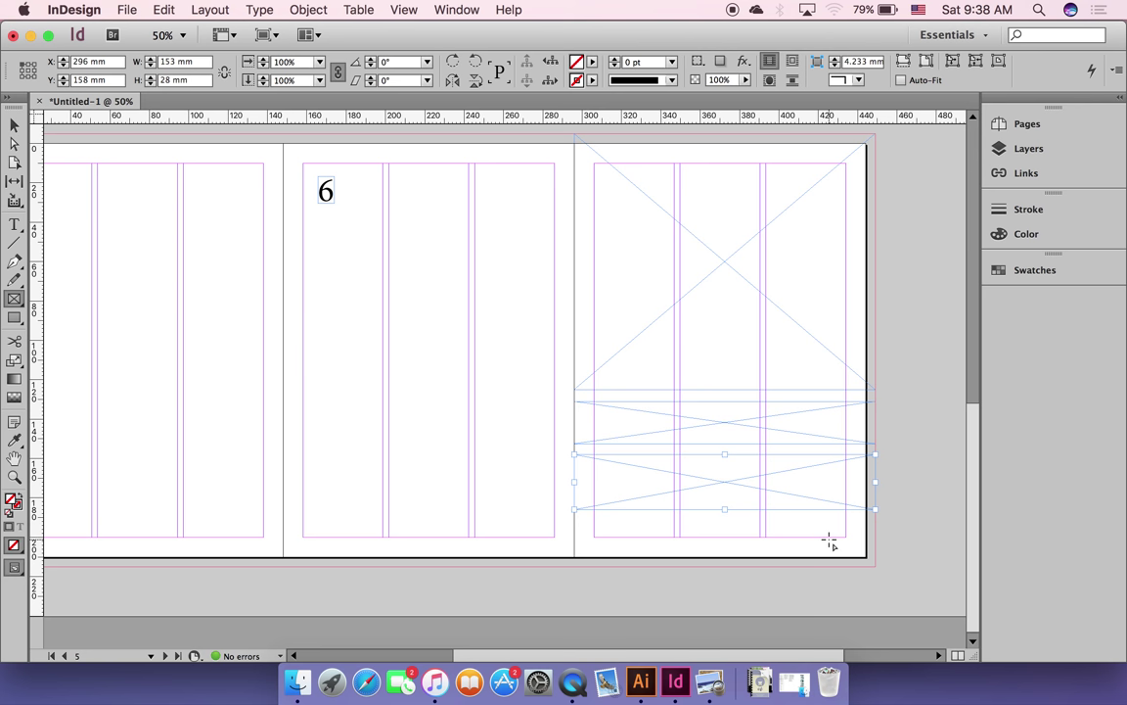
{"action": "key", "text": "v"}
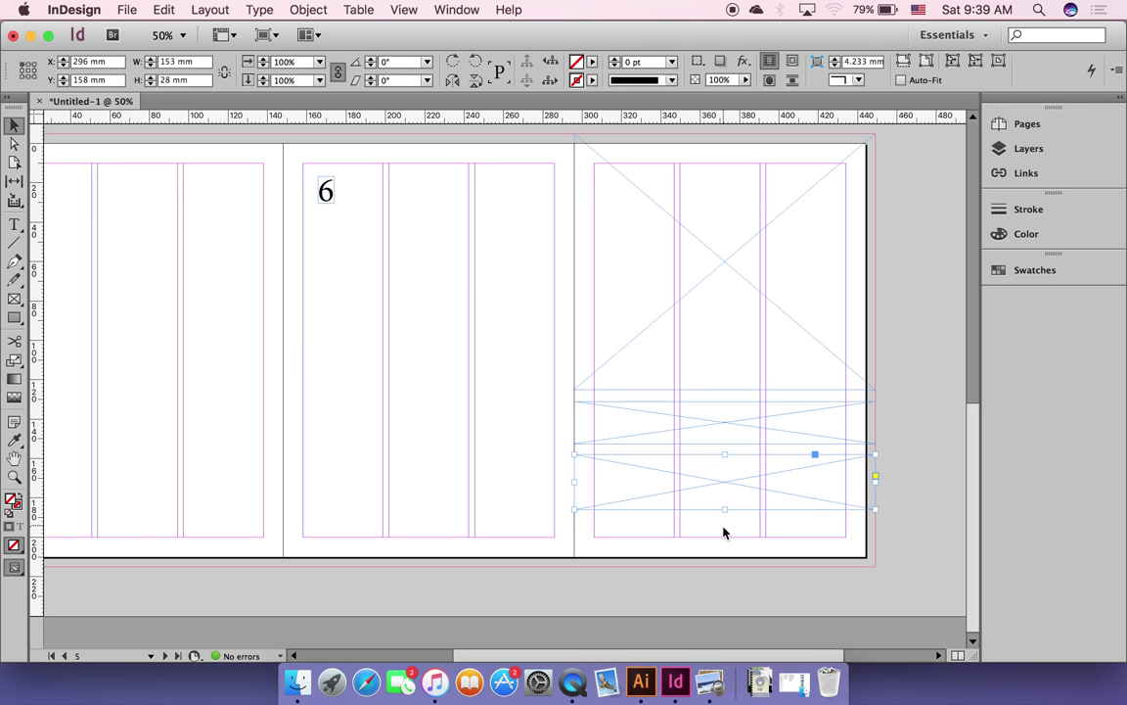
{"action": "left_click_drag", "start_coordinate": [725, 511], "coordinate": [725, 536]}
{"action": "left_click", "coordinate": [907, 517]}
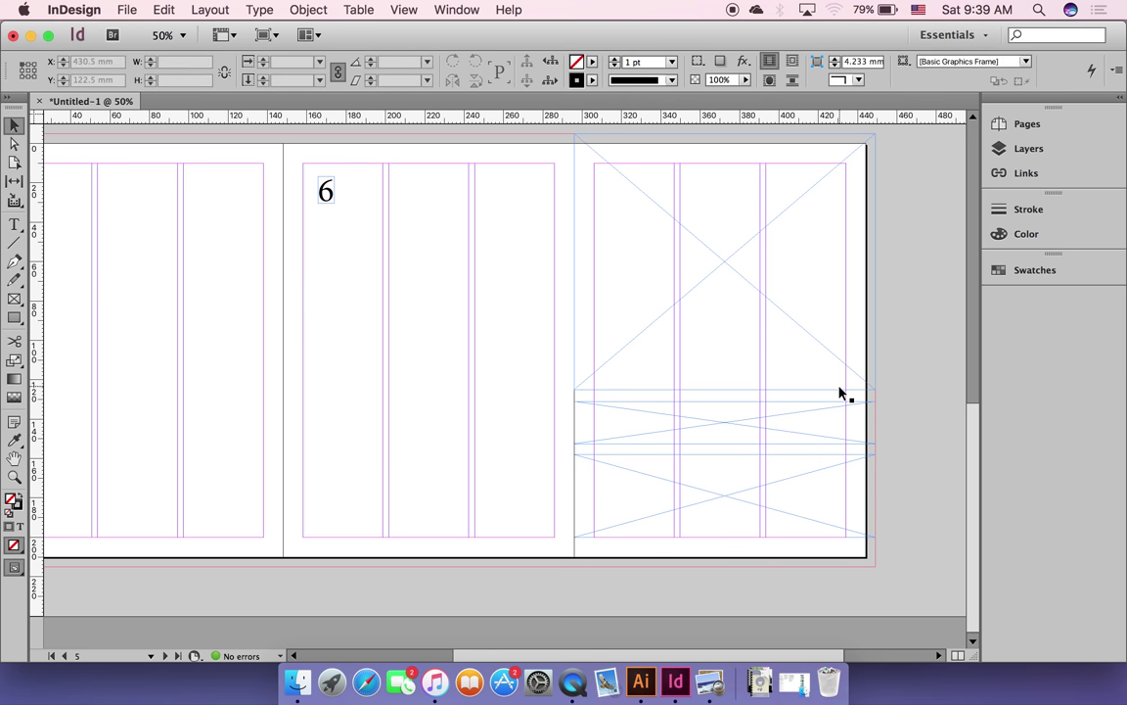
Step: Consult the brochure mockup and replace the number 6 with a rectangle frame about 147.5 × 215 mm covering the middle page
{"action": "scroll", "coordinate": [843, 392], "scroll_direction": "left", "scroll_amount": 2}
{"action": "scroll", "coordinate": [843, 392], "scroll_direction": "left", "scroll_amount": 2}
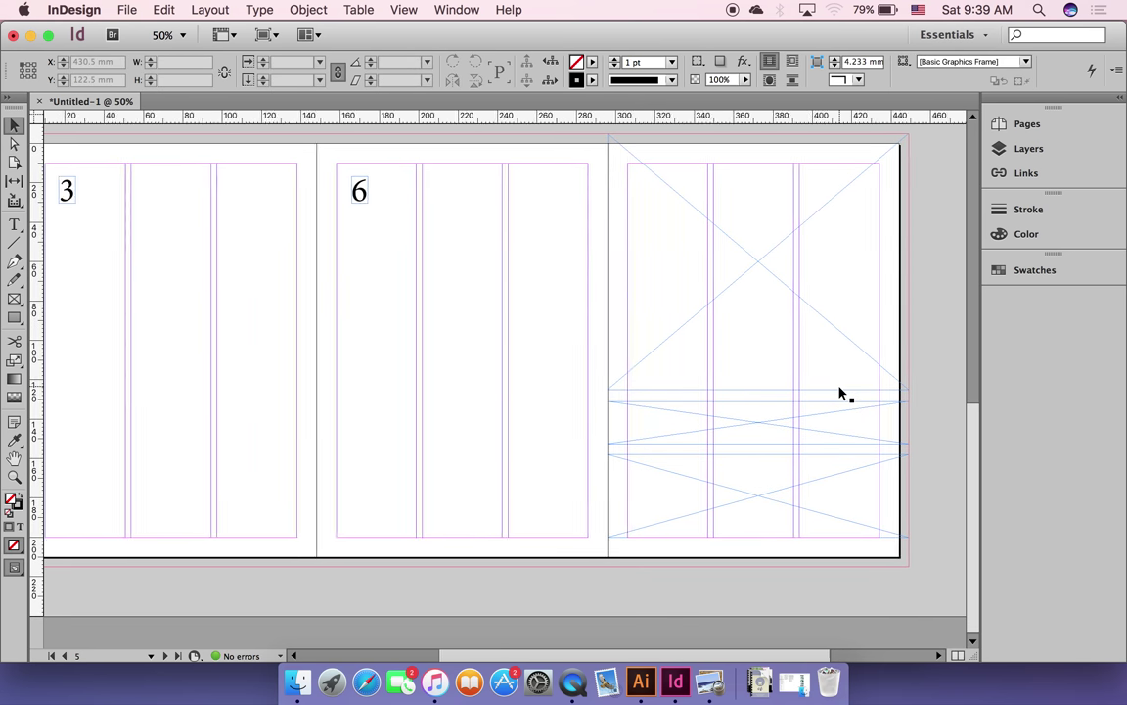
{"action": "right_click", "coordinate": [751, 587]}
{"action": "left_click", "coordinate": [710, 682]}
{"action": "left_click", "coordinate": [709, 682]}
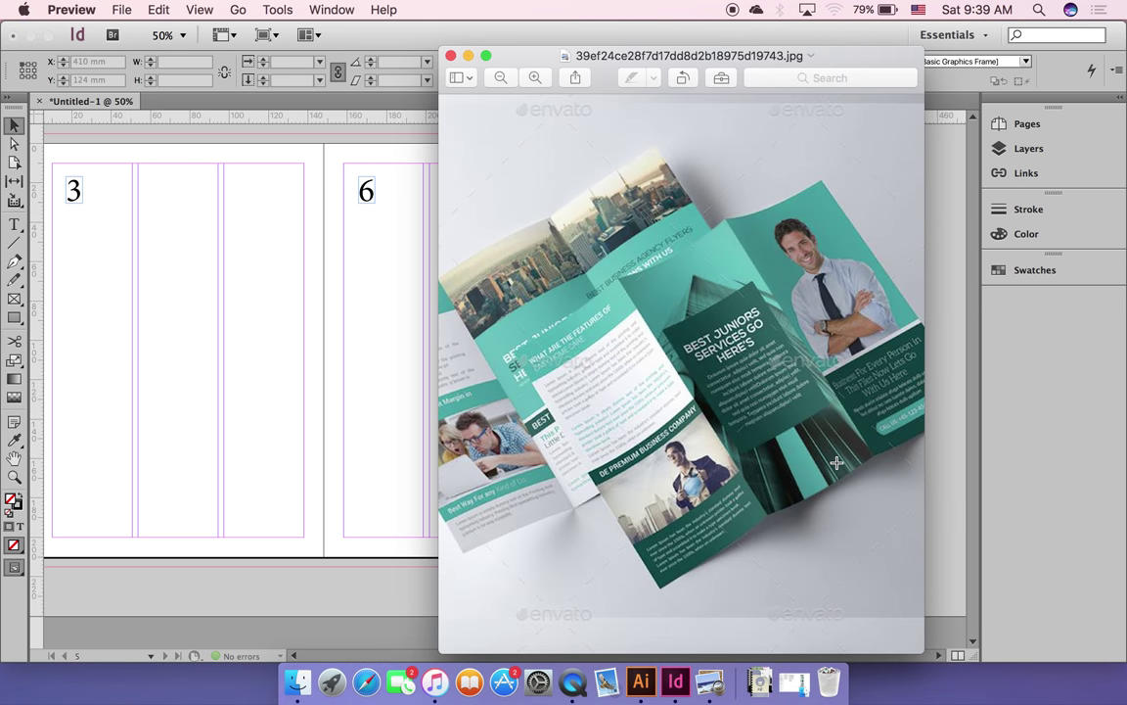
{"action": "left_click", "coordinate": [343, 591]}
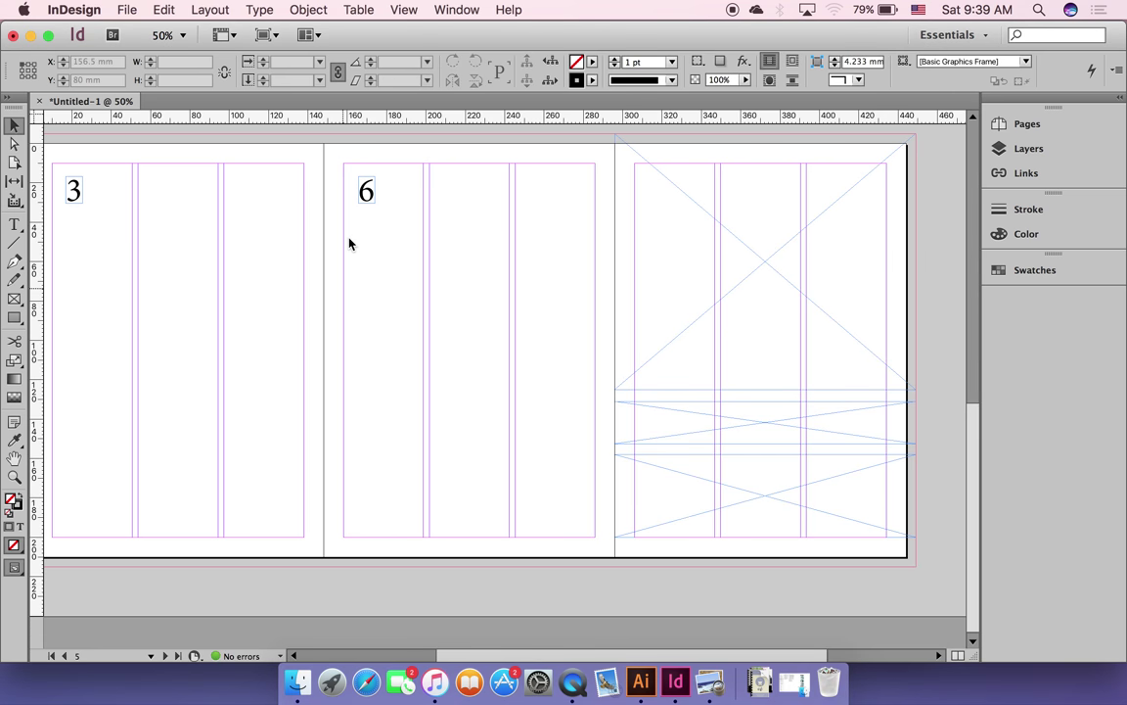
{"action": "left_click", "coordinate": [367, 194]}
{"action": "key", "text": "BackSpace"}
{"action": "left_click", "coordinate": [15, 298]}
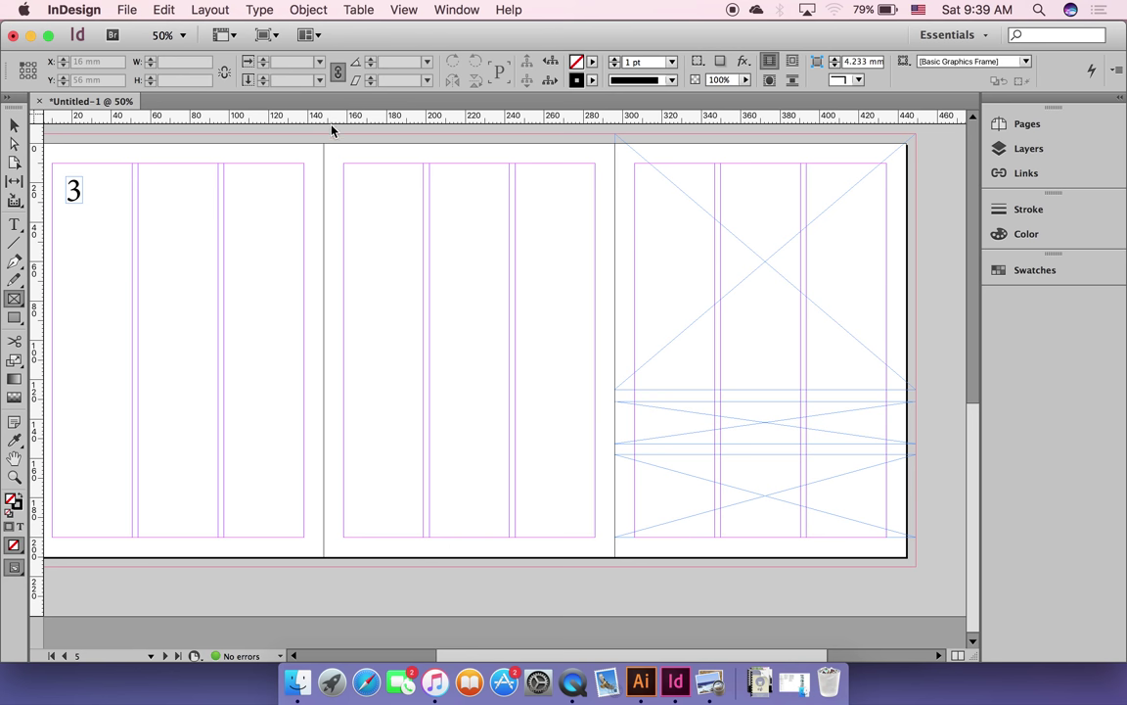
{"action": "left_click_drag", "start_coordinate": [326, 135], "coordinate": [616, 557]}
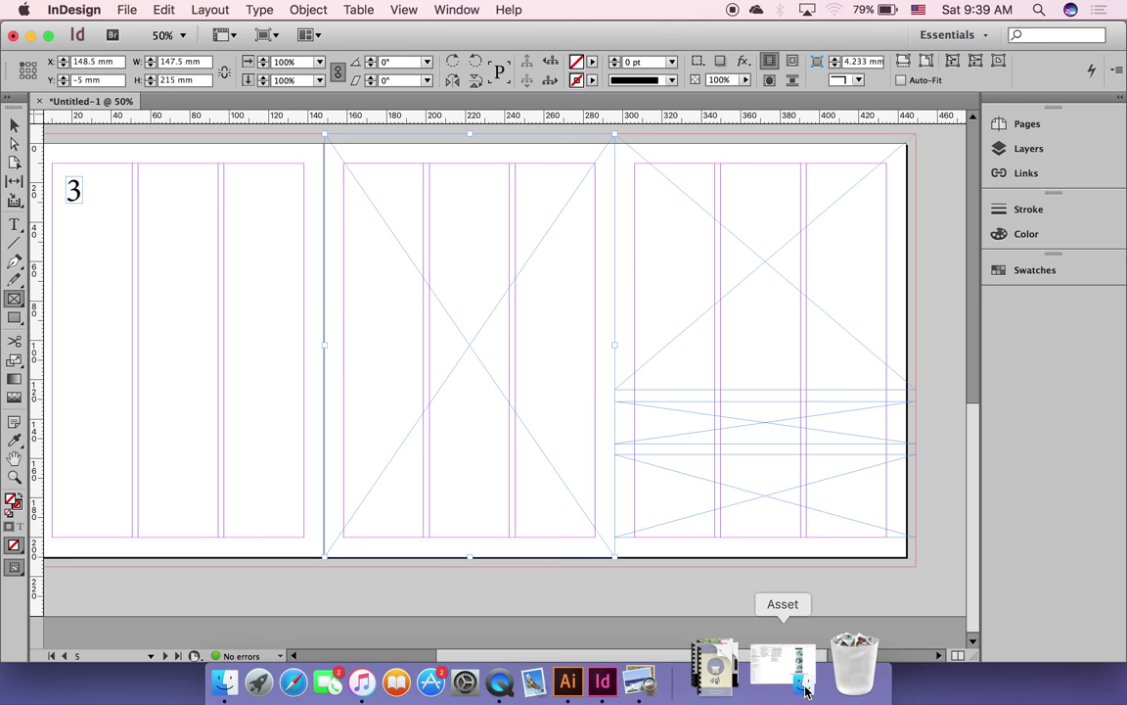
Step: Draw a frame about 40.7 × 37.8 mm in the middle page's center column and duplicate it just below
{"action": "left_click", "coordinate": [763, 675]}
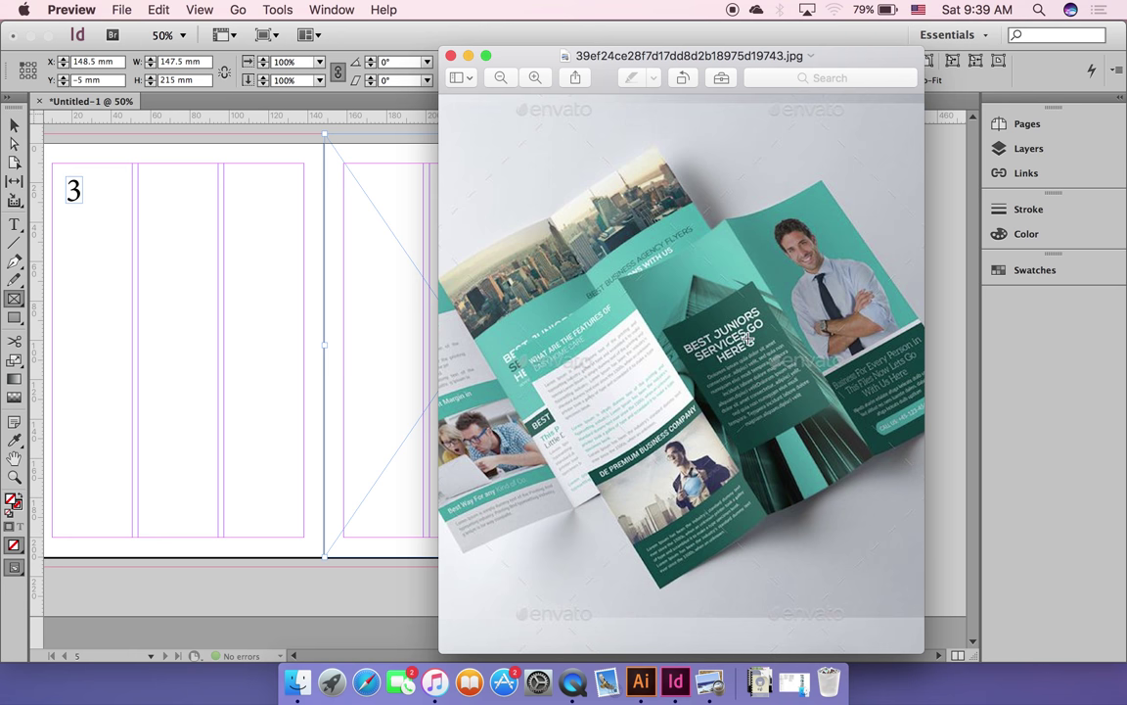
{"action": "left_click", "coordinate": [22, 300]}
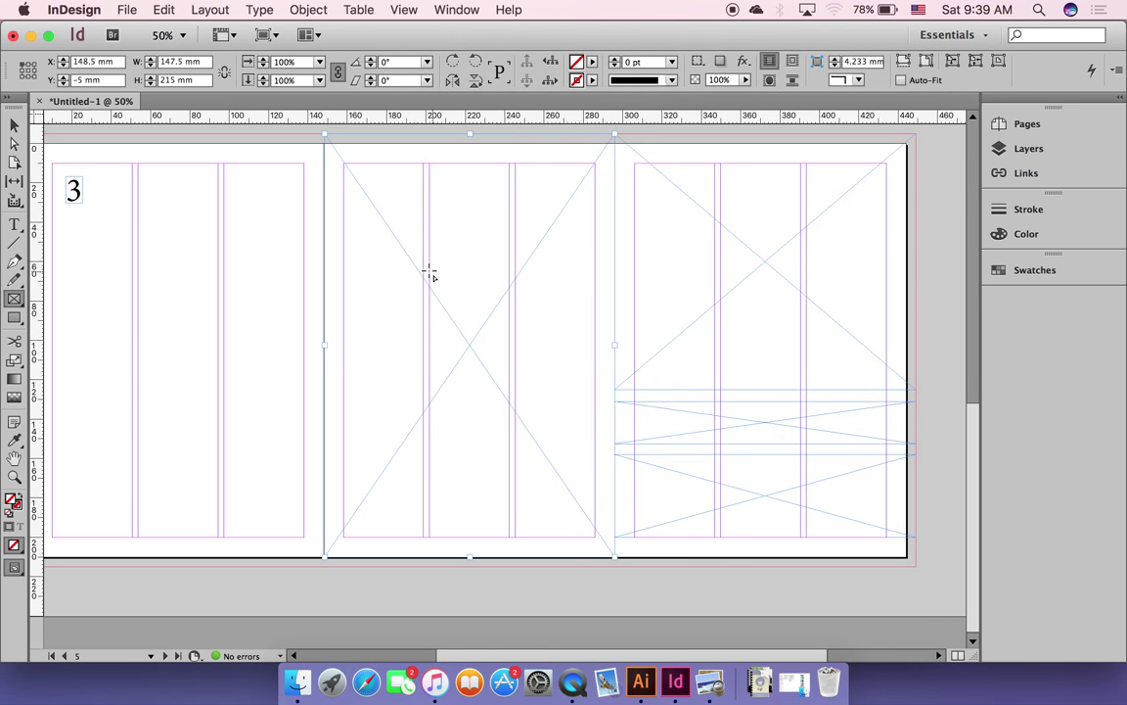
{"action": "left_click", "coordinate": [414, 246]}
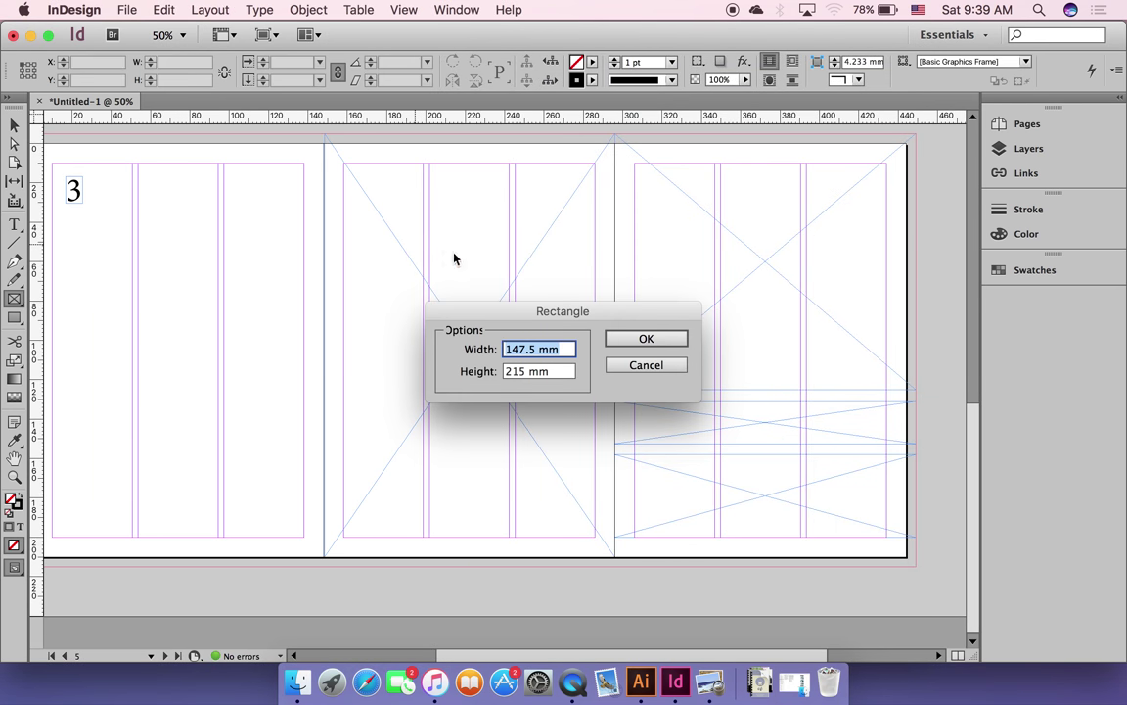
{"action": "left_click", "coordinate": [627, 365]}
{"action": "key", "text": "super+equal"}
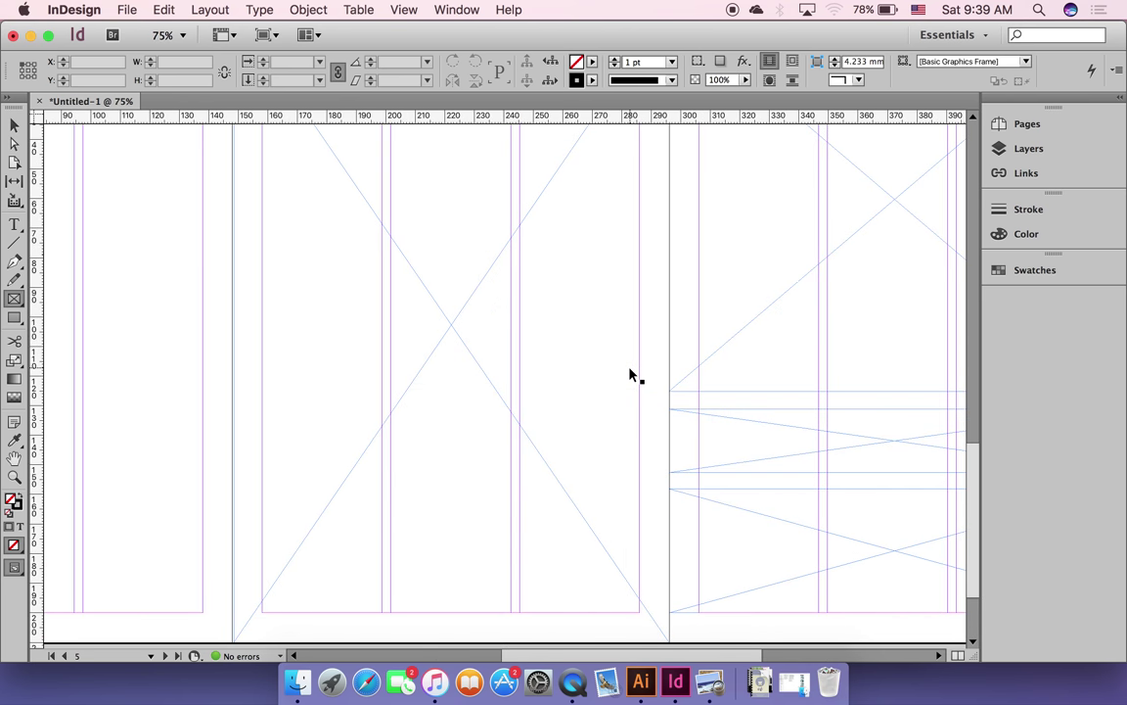
{"action": "left_click_drag", "start_coordinate": [391, 187], "coordinate": [513, 299]}
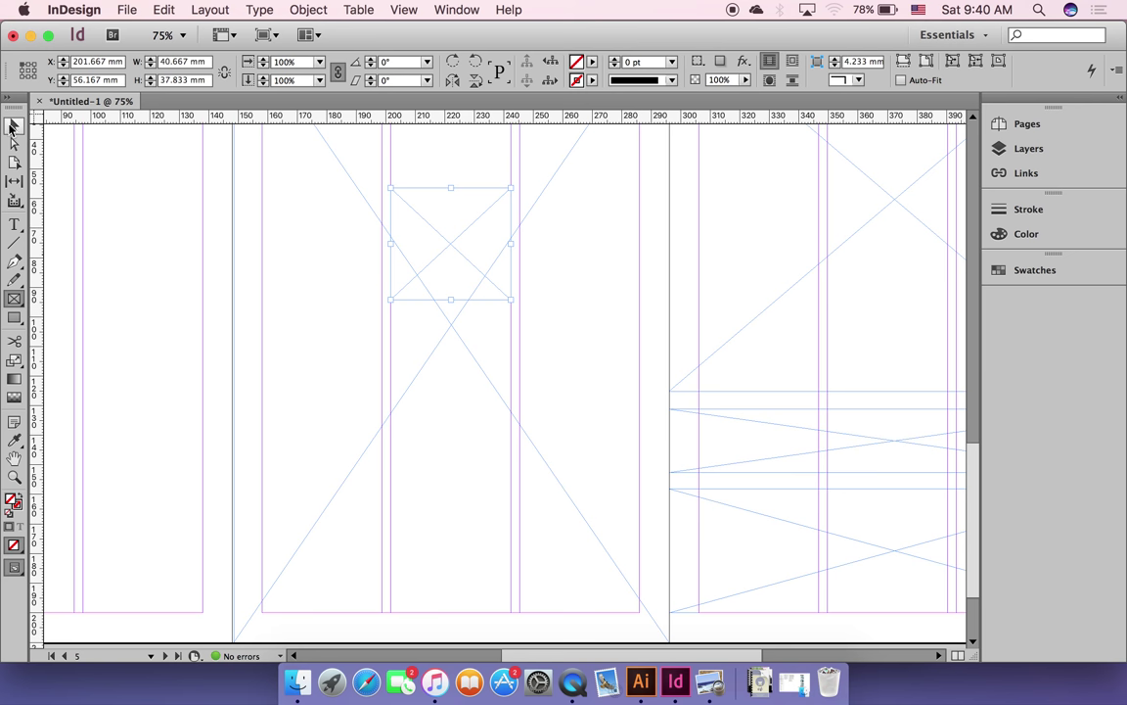
{"action": "left_click", "coordinate": [13, 127]}
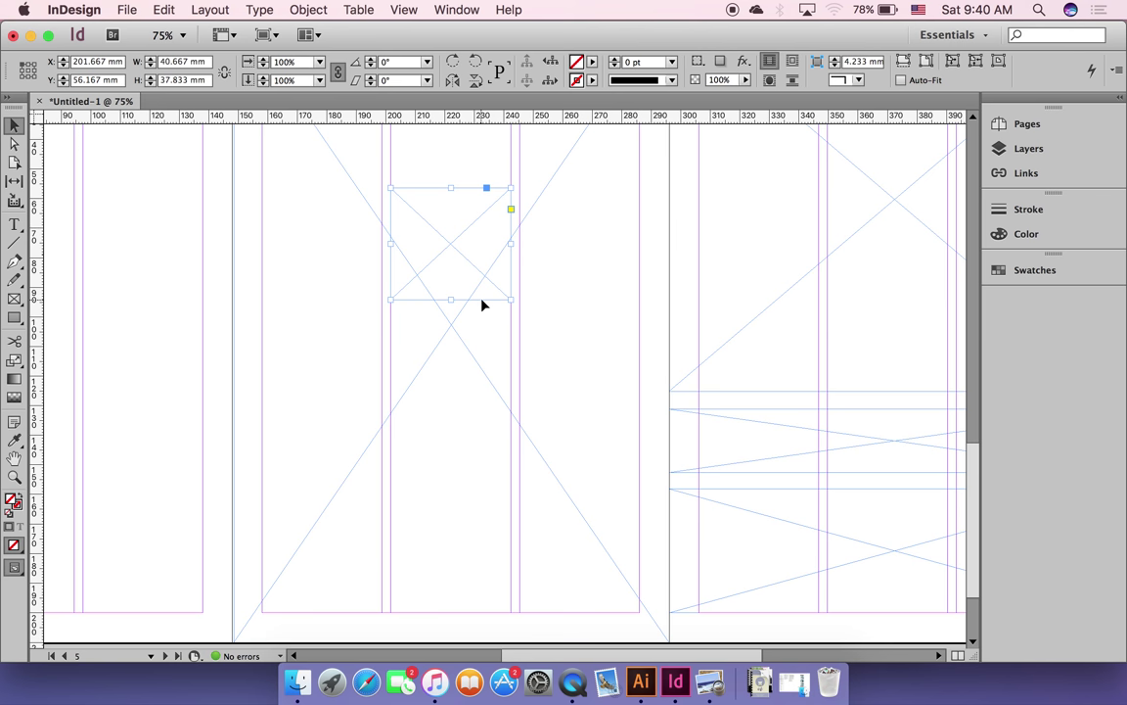
{"action": "left_click_drag", "start_coordinate": [480, 304], "coordinate": [488, 432]}
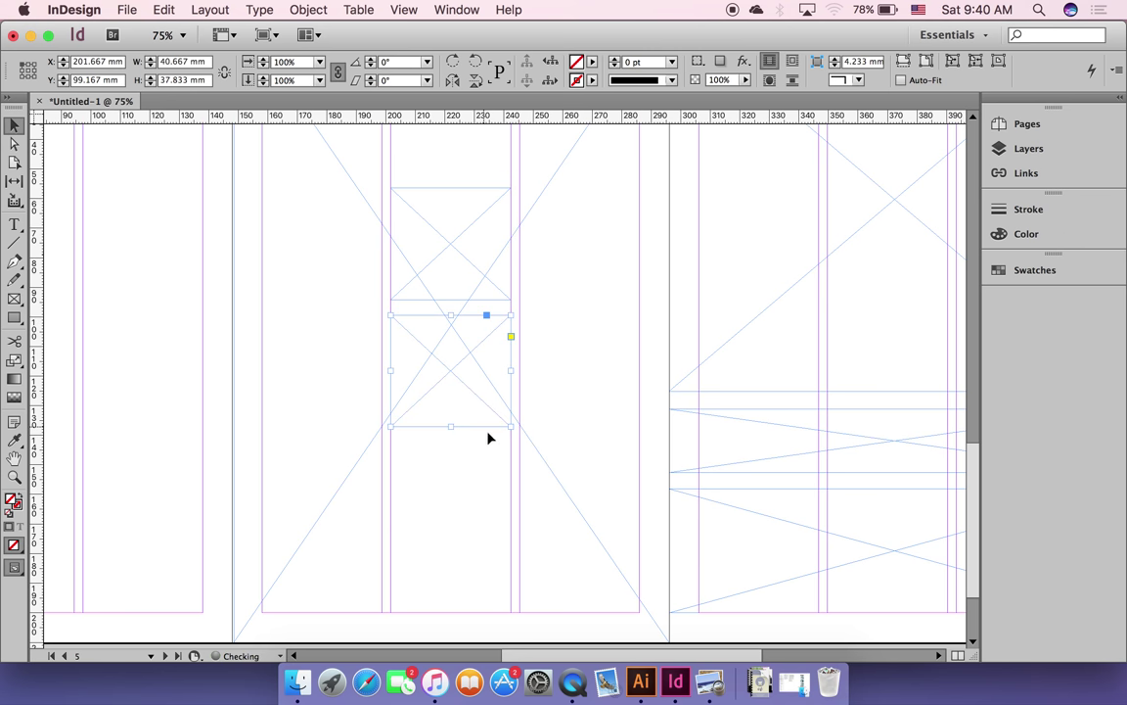
Step: Replace the number 3 with a rectangle frame about 153.5 × 47 mm across the top of its page, using the mockup as reference
{"action": "scroll", "coordinate": [489, 440], "scroll_direction": "up", "scroll_amount": 5}
{"action": "scroll", "coordinate": [493, 447], "scroll_direction": "right", "scroll_amount": 6}
{"action": "scroll", "coordinate": [494, 448], "scroll_direction": "down", "scroll_amount": 3}
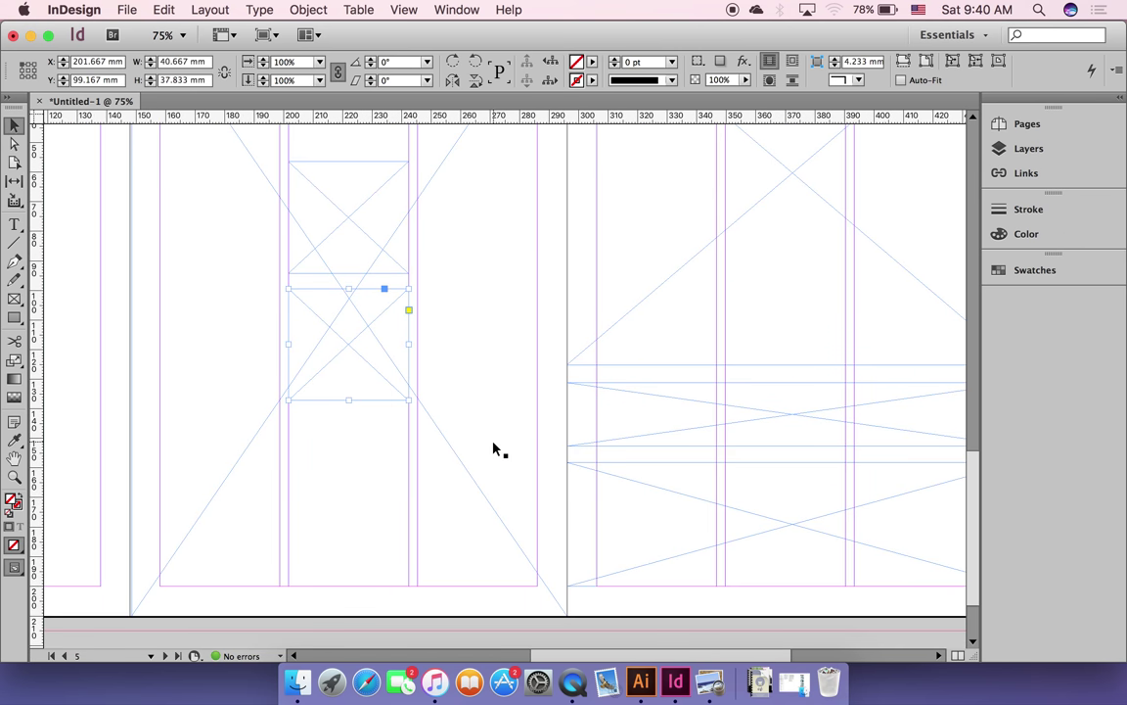
{"action": "scroll", "coordinate": [494, 448], "scroll_direction": "left", "scroll_amount": 5}
{"action": "scroll", "coordinate": [495, 448], "scroll_direction": "up", "scroll_amount": 3}
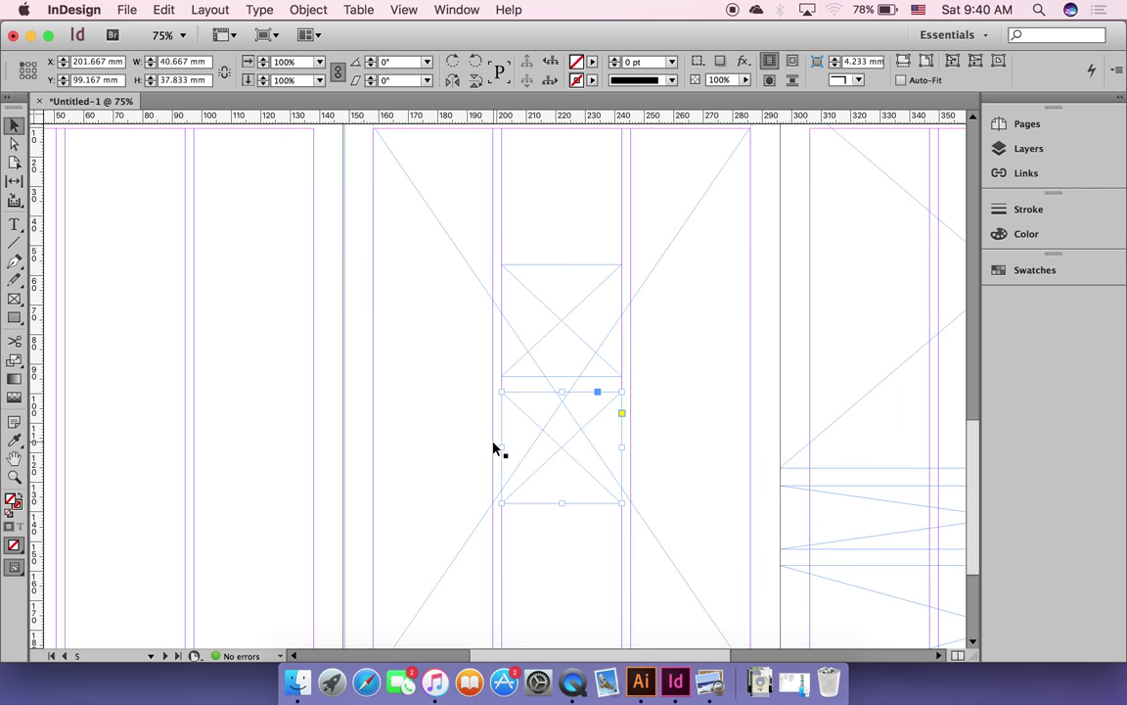
{"action": "key", "text": "super+minus"}
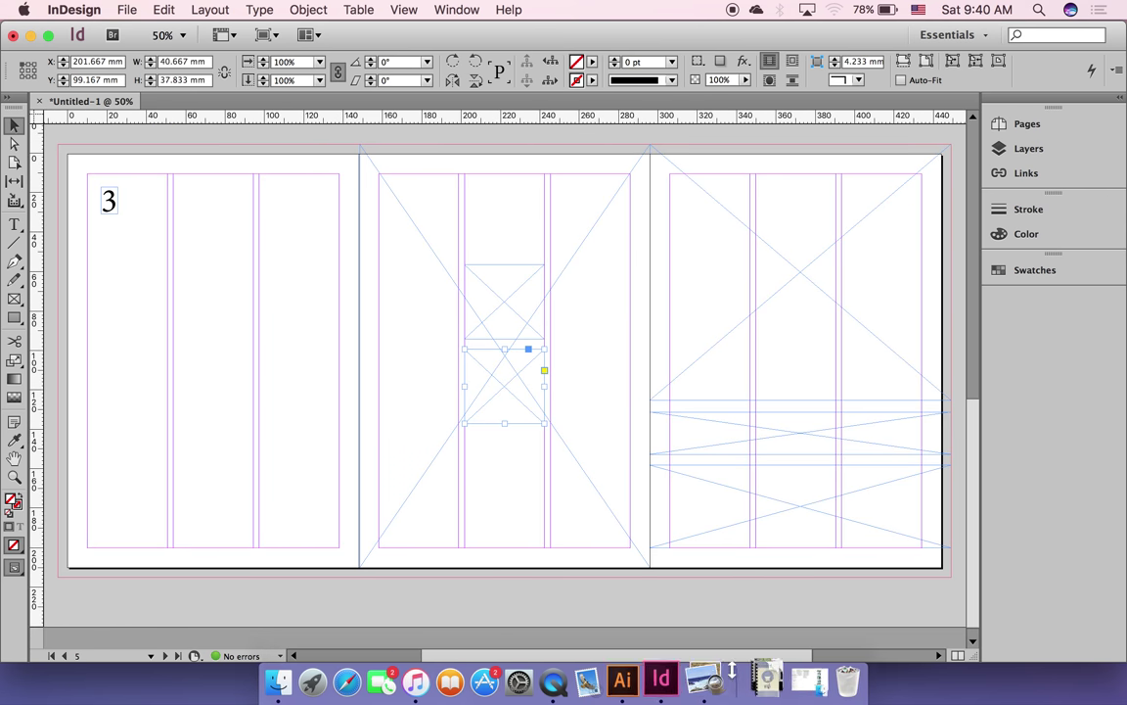
{"action": "left_click", "coordinate": [702, 678]}
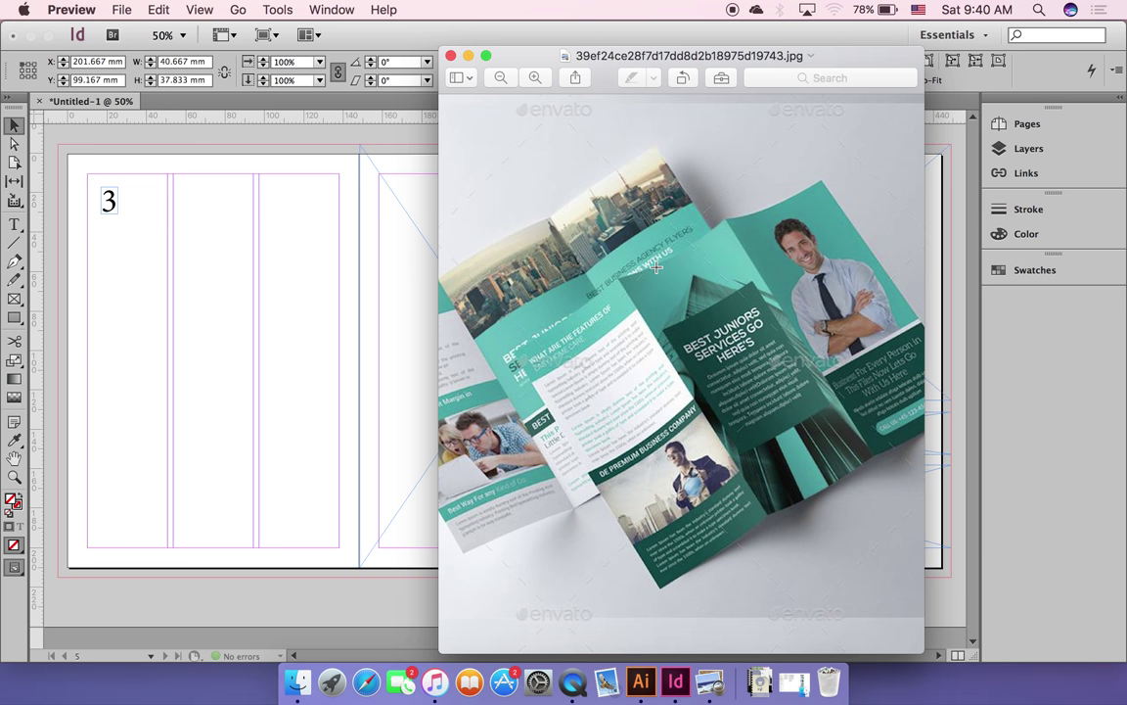
{"action": "left_click", "coordinate": [108, 134]}
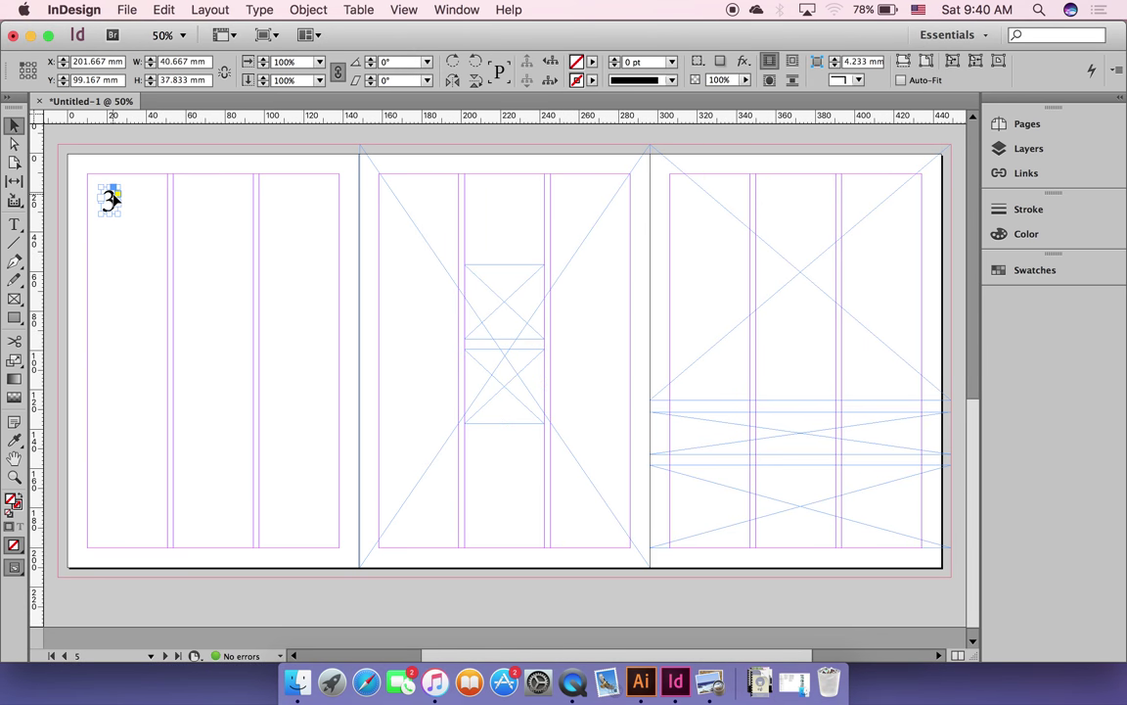
{"action": "left_click", "coordinate": [13, 298]}
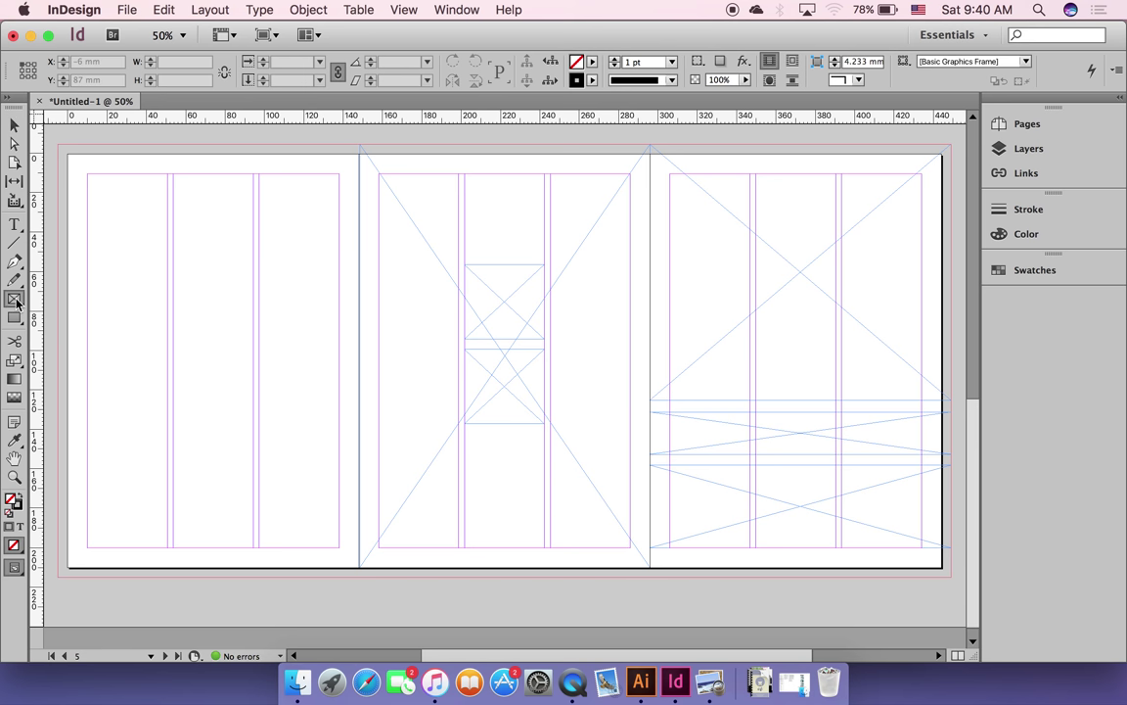
{"action": "mouse_move", "coordinate": [61, 146]}
{"action": "left_mouse_down"}
{"action": "mouse_move", "coordinate": [151, 194]}
{"action": "mouse_move", "coordinate": [361, 237]}
{"action": "left_mouse_up"}
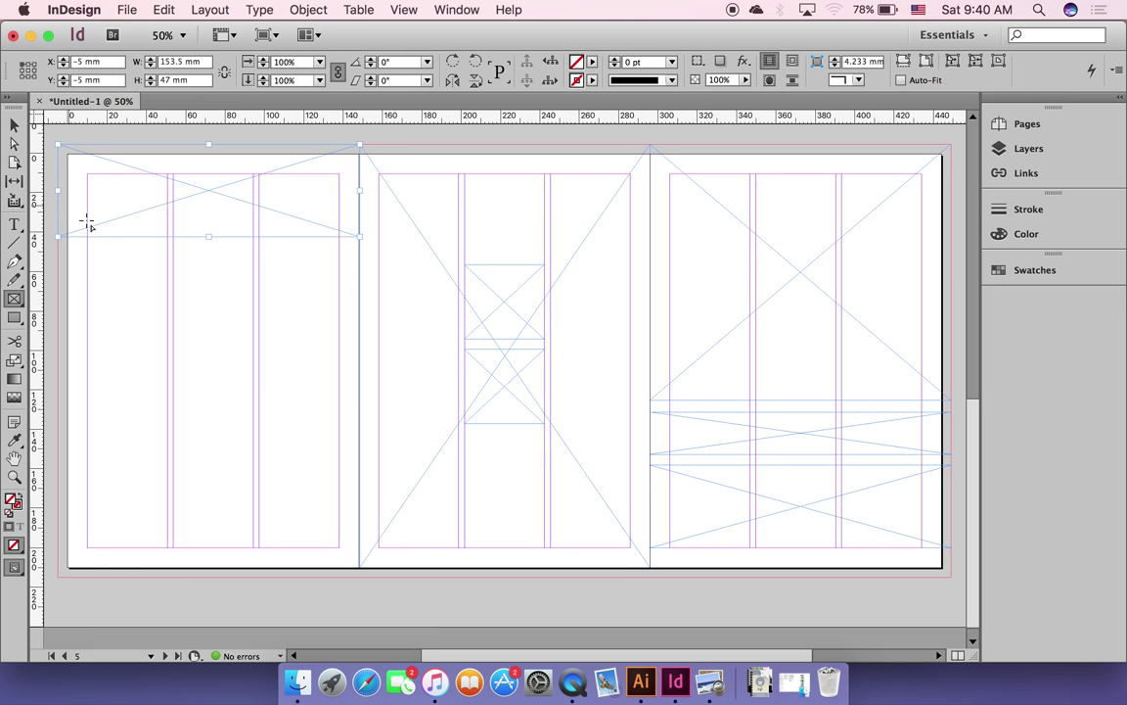
Step: Add two full-width copies of the top frame beneath it, each reduced to about 15.5 mm high
{"action": "left_click", "coordinate": [712, 682]}
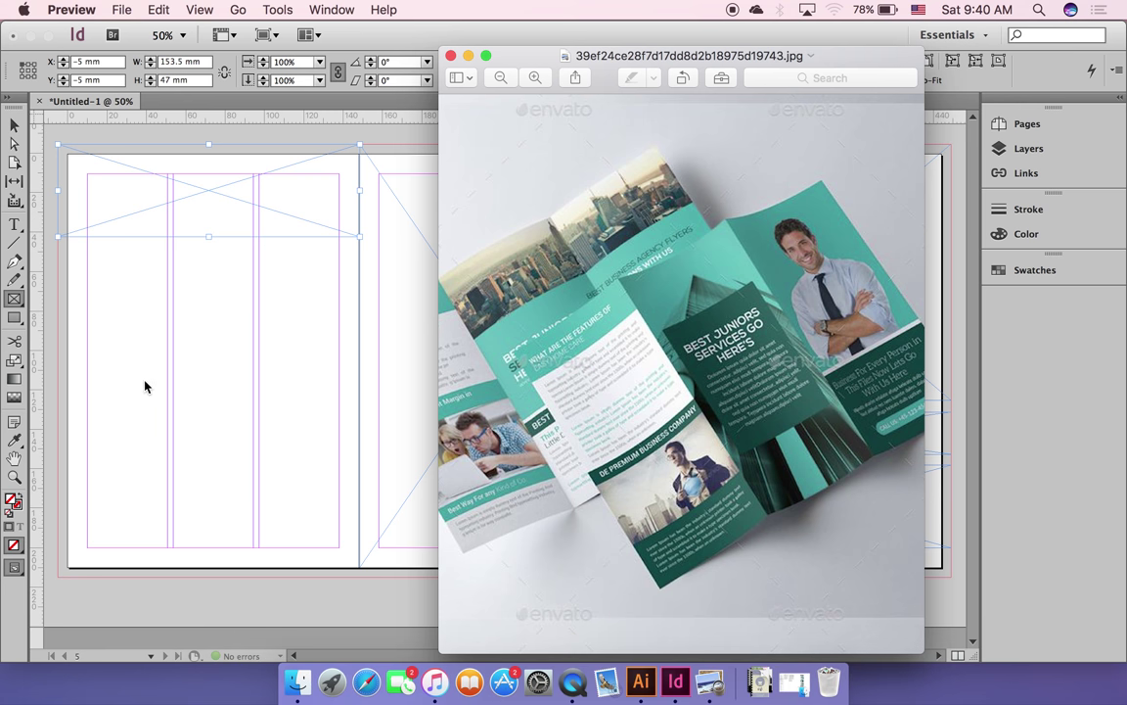
{"action": "left_click", "coordinate": [18, 121]}
{"action": "key", "text": "v"}
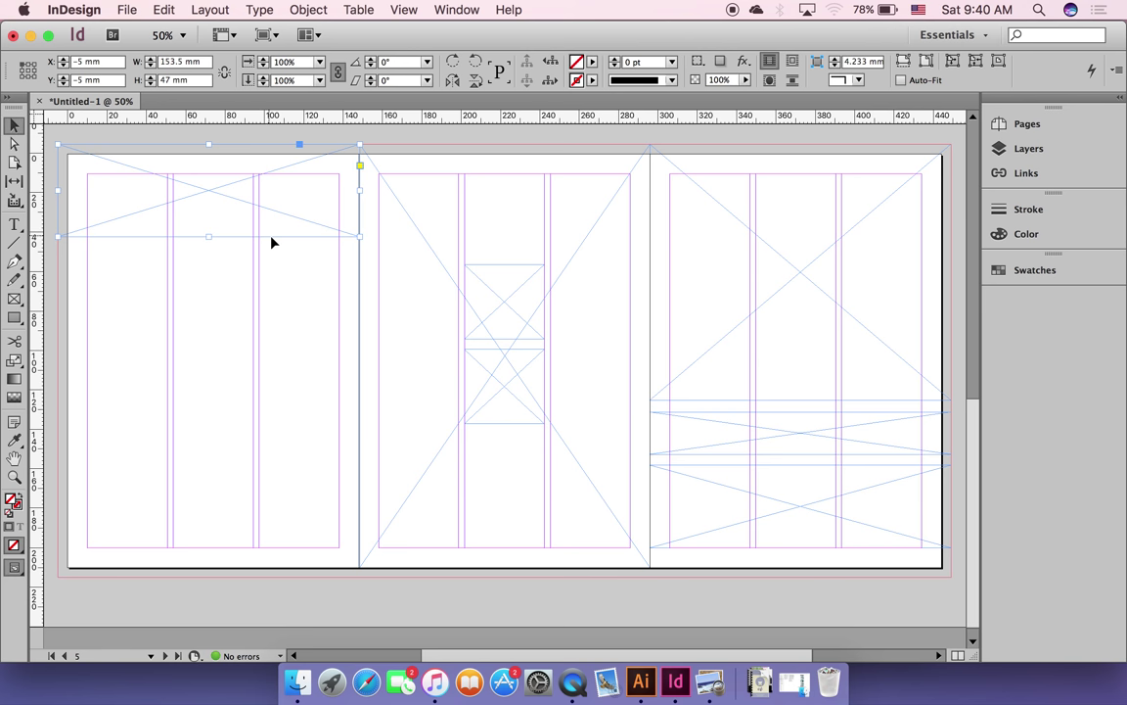
{"action": "left_click_drag", "start_coordinate": [272, 242], "coordinate": [262, 323]}
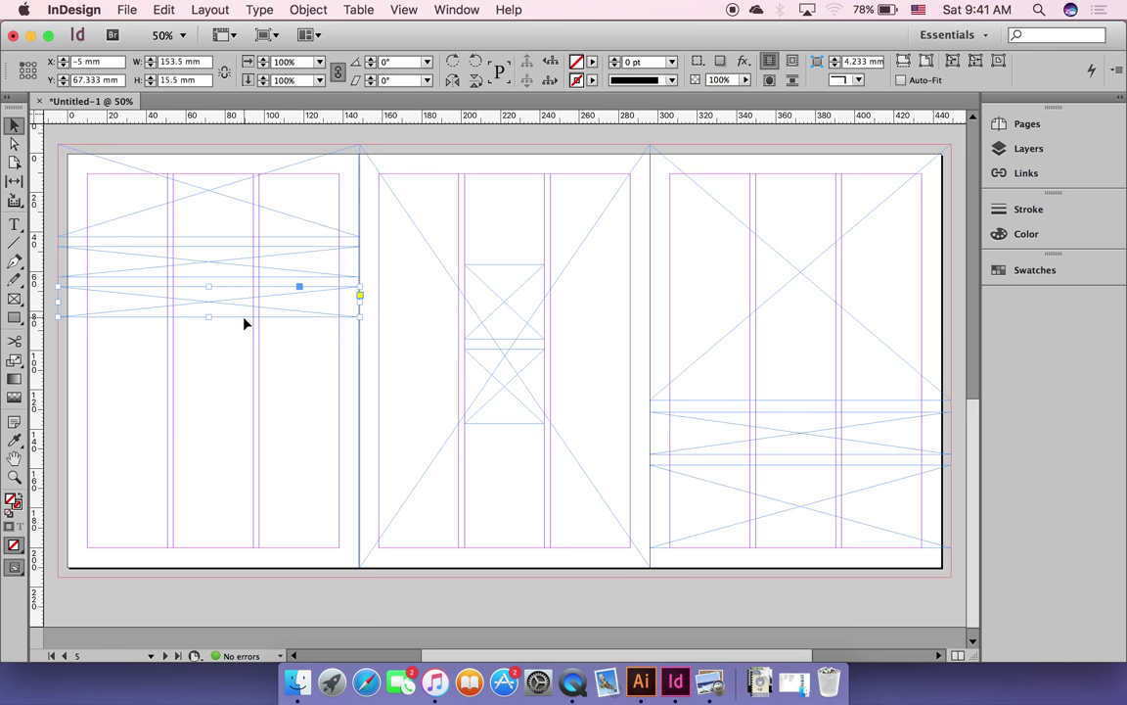
Step: Add a full-width frame about 83.5 mm high below the two strips and place a copy of the lower strip beneath it
{"action": "left_click_drag", "start_coordinate": [244, 322], "coordinate": [207, 491]}
{"action": "key", "text": "super+z"}
{"action": "key", "text": "super+z"}
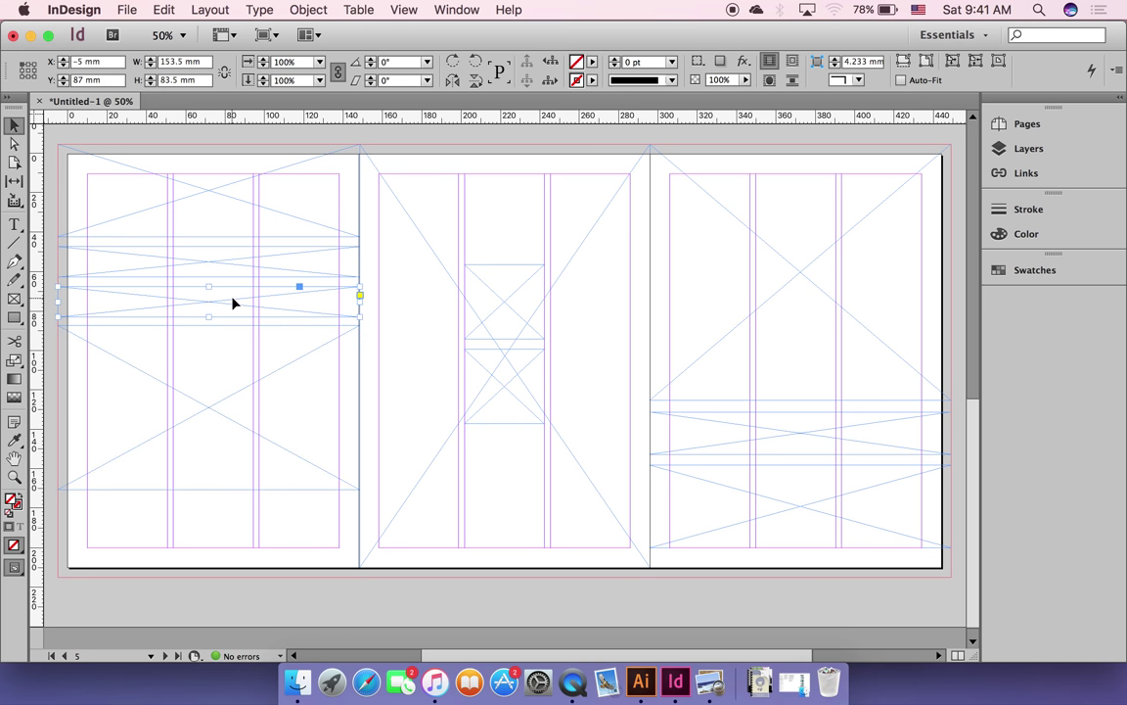
{"action": "left_click_drag", "start_coordinate": [232, 321], "coordinate": [244, 519]}
{"action": "left_click", "coordinate": [338, 597]}
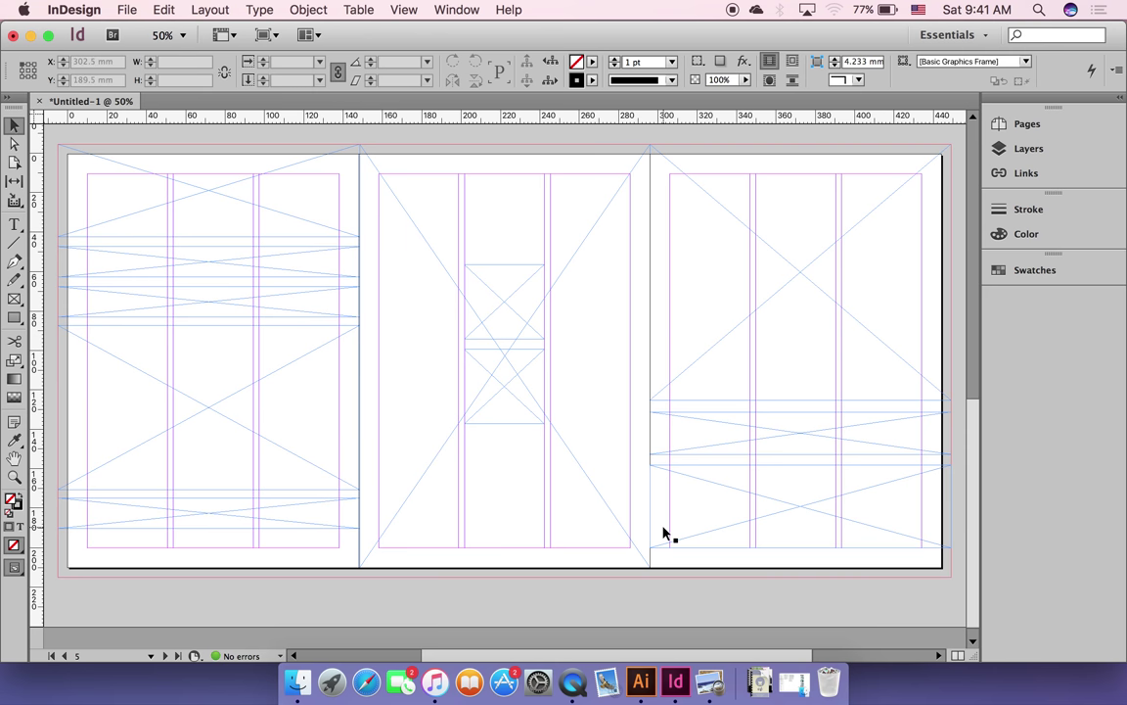
Step: Using the brochure mockup as reference, place 4ad8f43b4e662ac714915d1c93bc534a.jpg from the Asset folder in the right page's large top frame
{"action": "scroll", "coordinate": [665, 531], "scroll_direction": "right", "scroll_amount": 5}
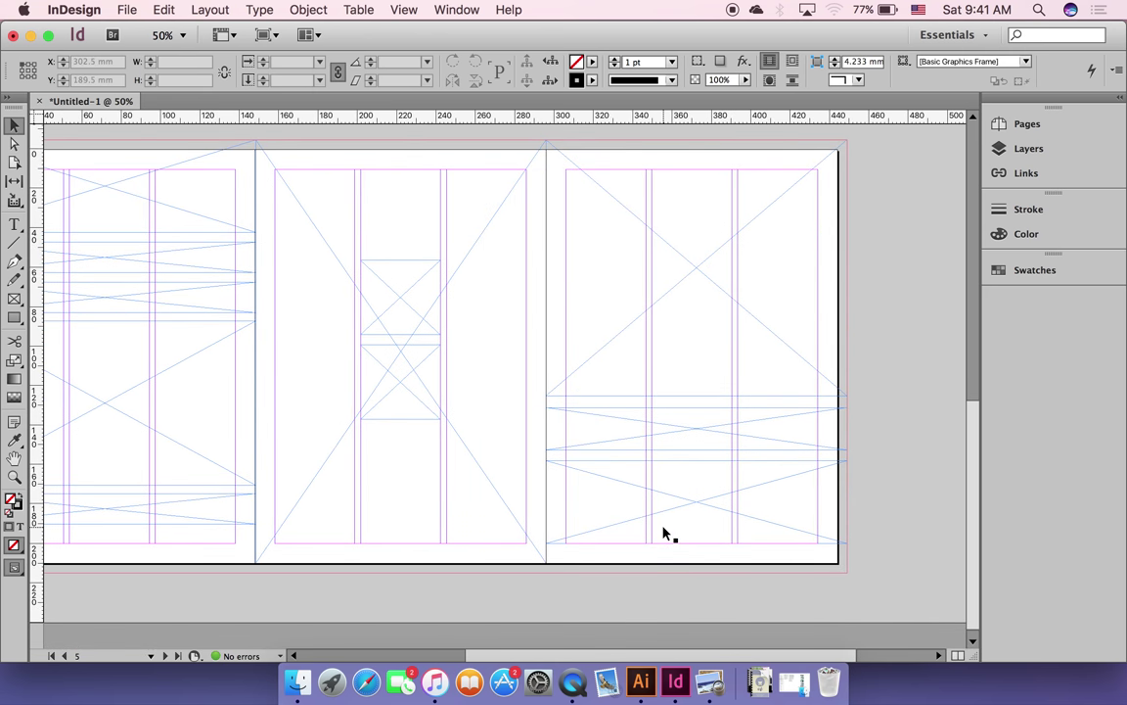
{"action": "left_click", "coordinate": [706, 680]}
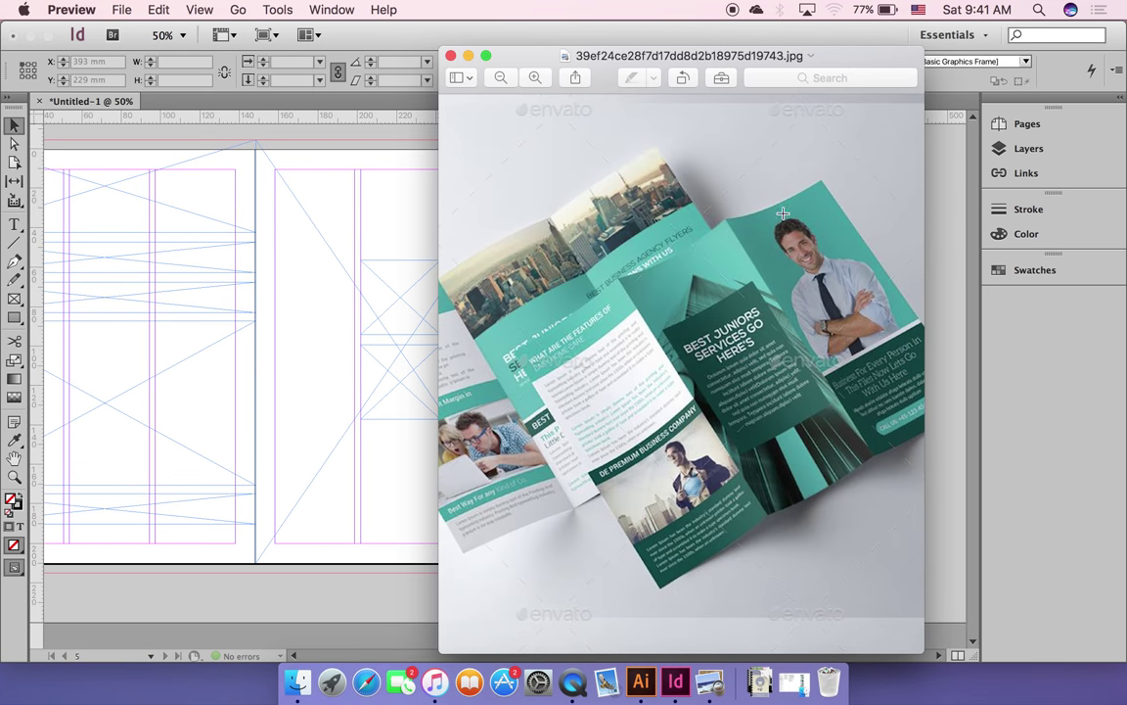
{"action": "left_click", "coordinate": [949, 245]}
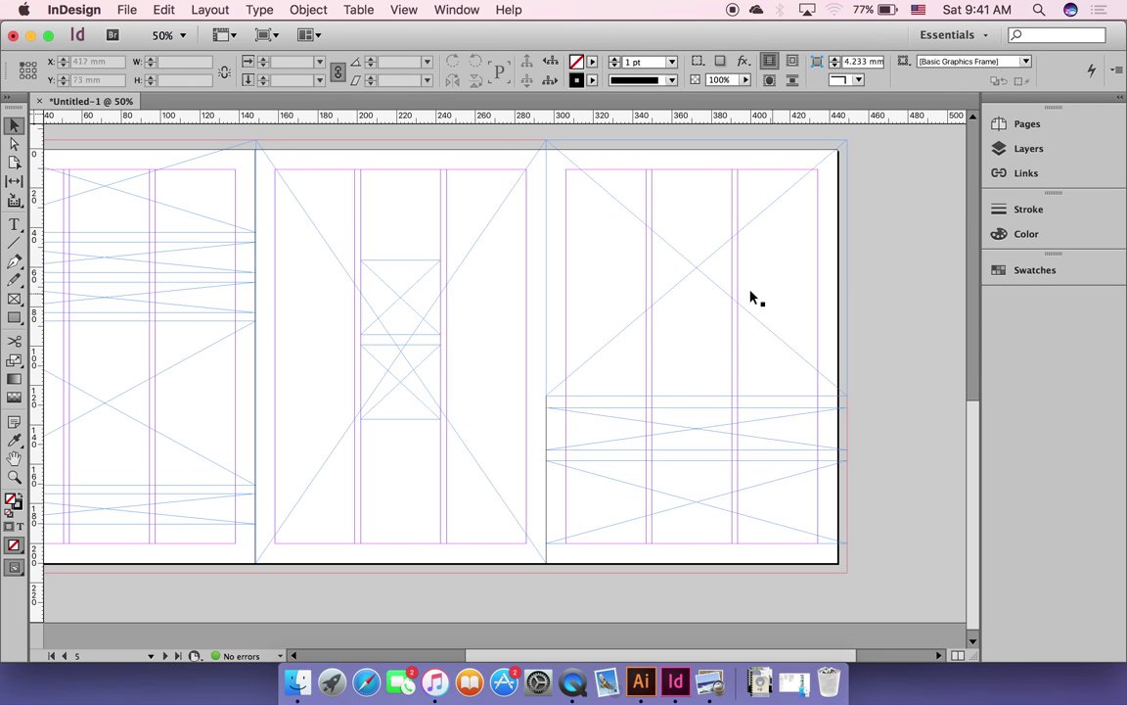
{"action": "left_click", "coordinate": [697, 273]}
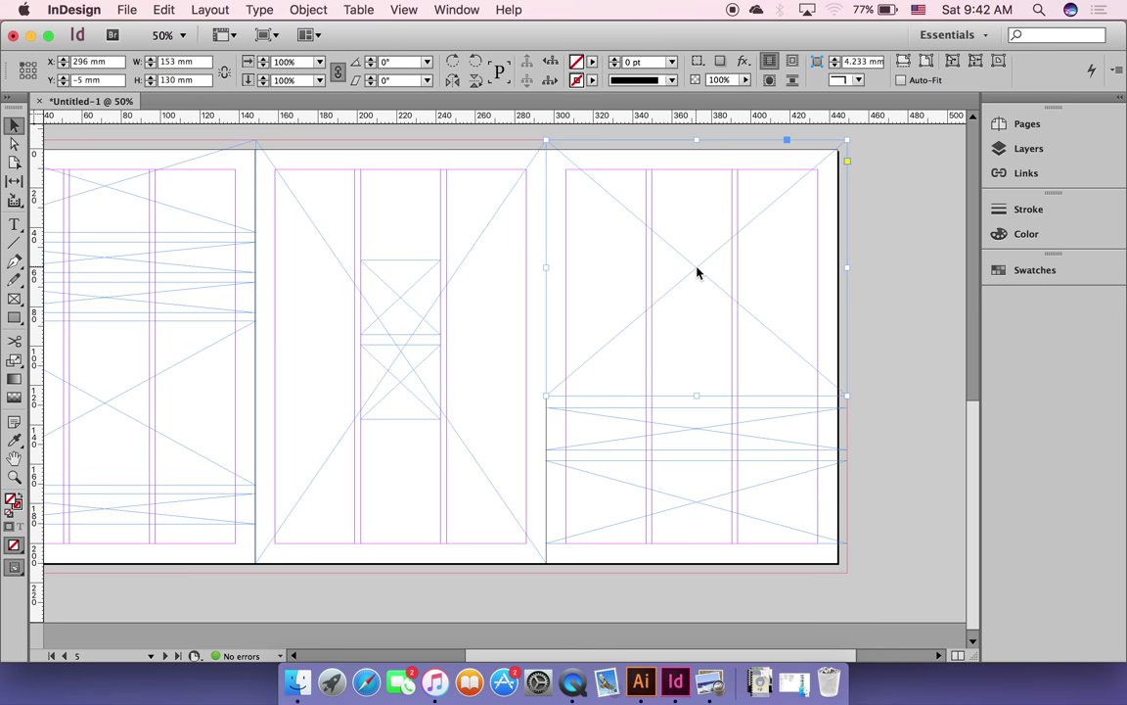
{"action": "key", "text": "super+d"}
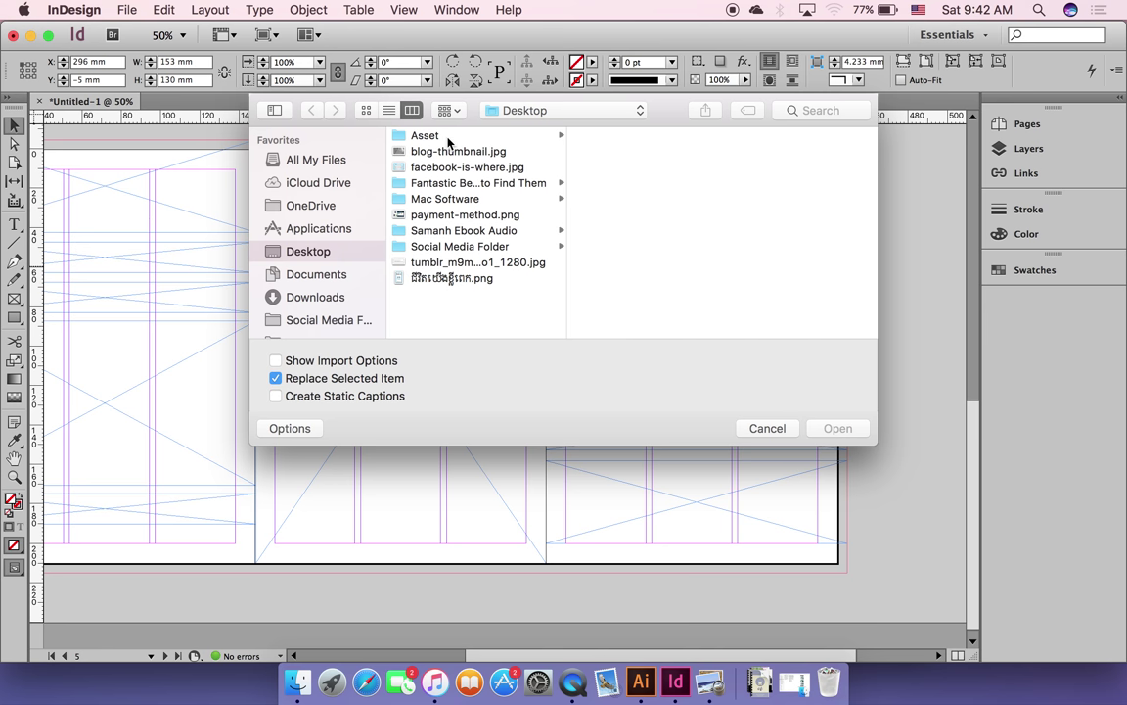
{"action": "left_click", "coordinate": [406, 133]}
{"action": "left_click", "coordinate": [687, 136]}
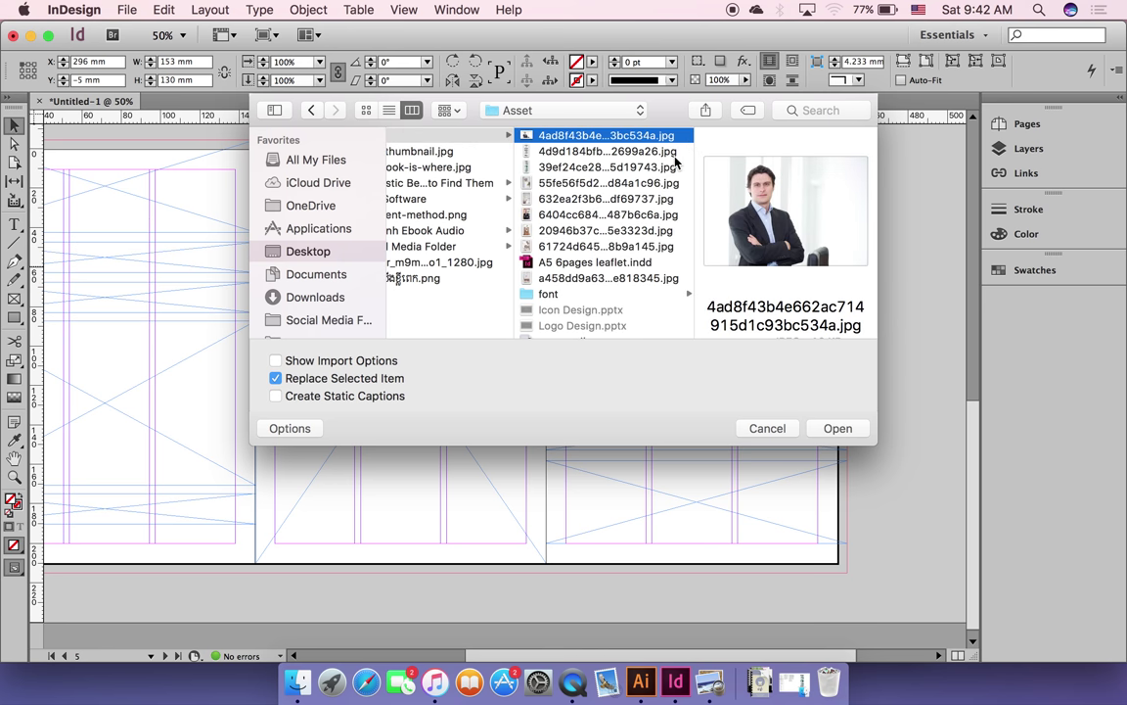
{"action": "left_click", "coordinate": [671, 152]}
{"action": "left_click", "coordinate": [659, 214]}
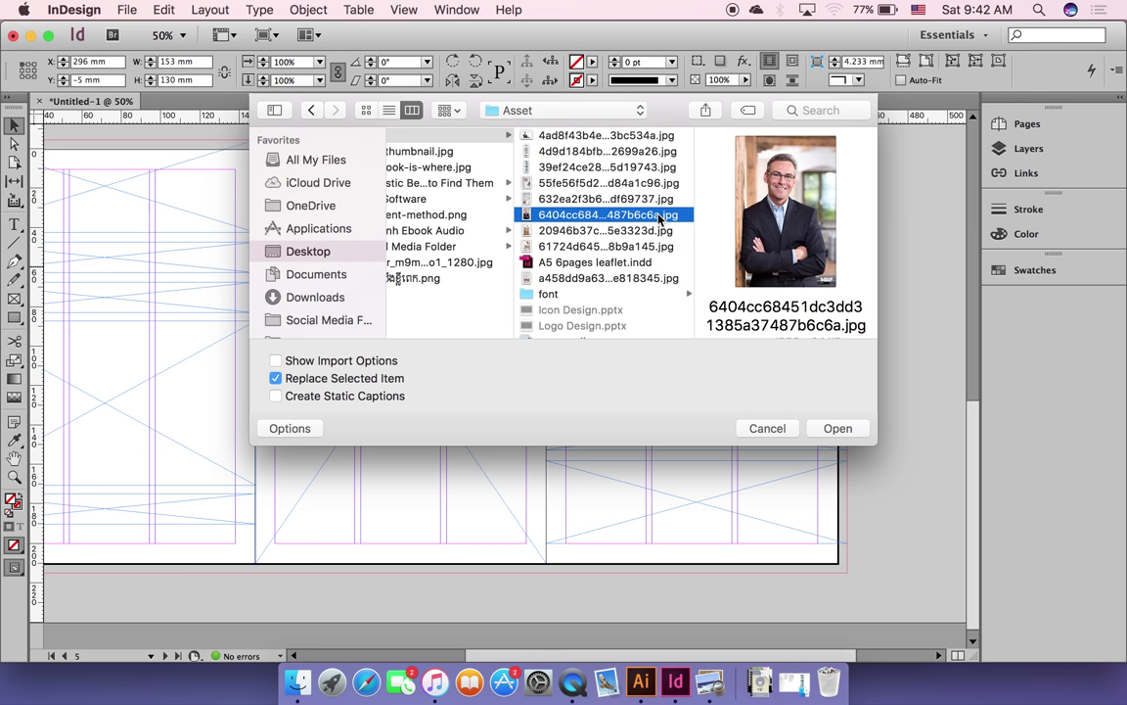
{"action": "left_click", "coordinate": [654, 136]}
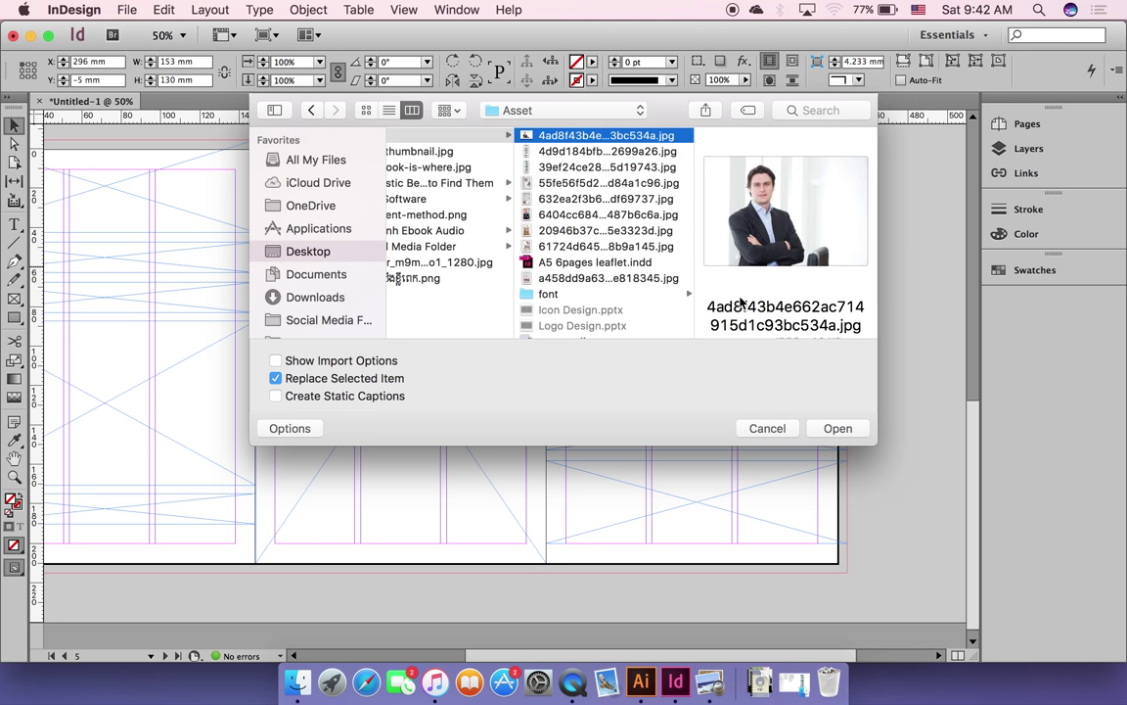
{"action": "left_click", "coordinate": [833, 427]}
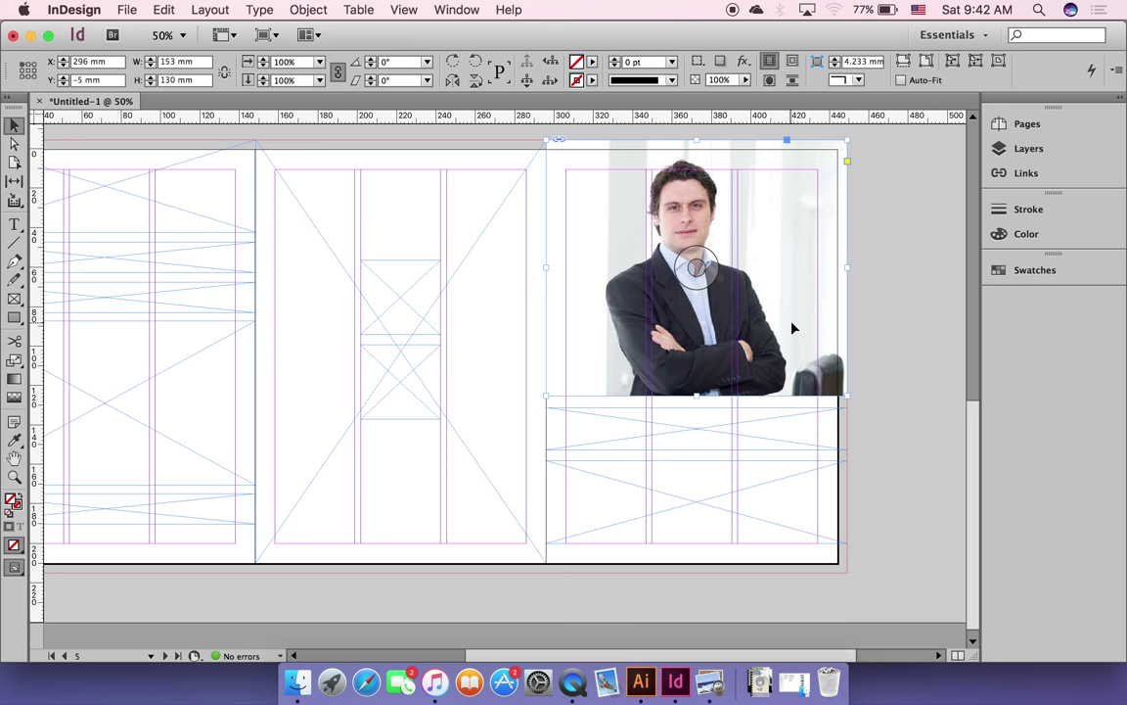
Step: Select the placed portrait itself with the Direct Selection tool to inspect its full extents beyond the frame
{"action": "left_click", "coordinate": [15, 145]}
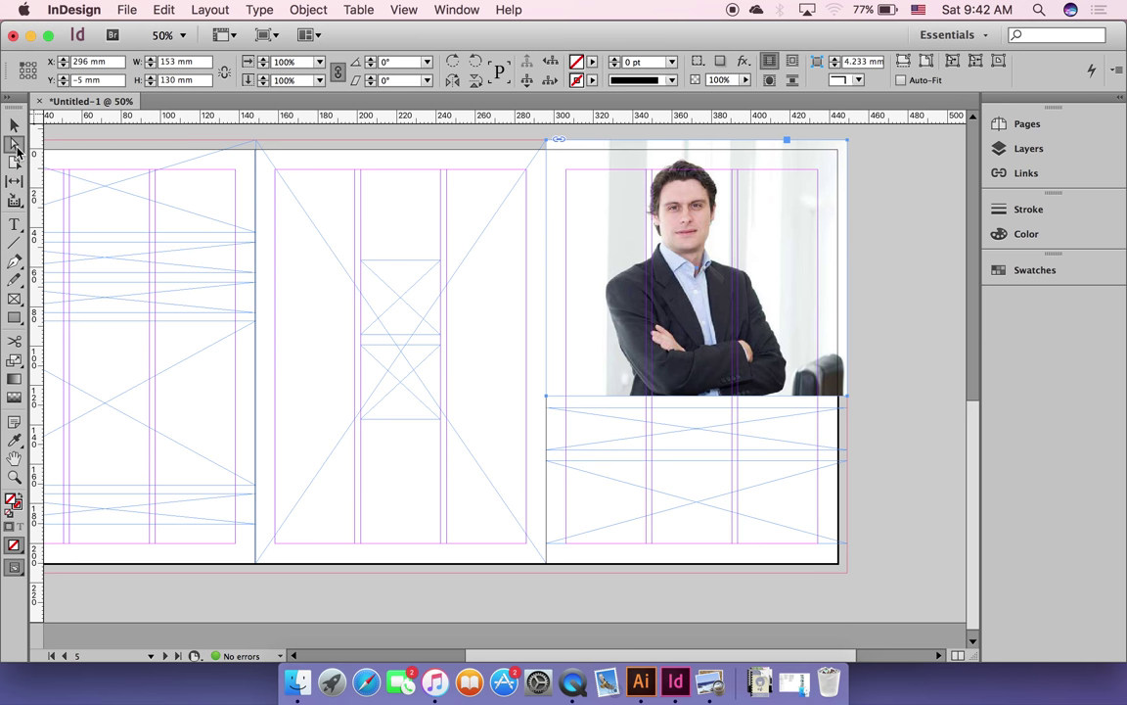
{"action": "left_click", "coordinate": [782, 223]}
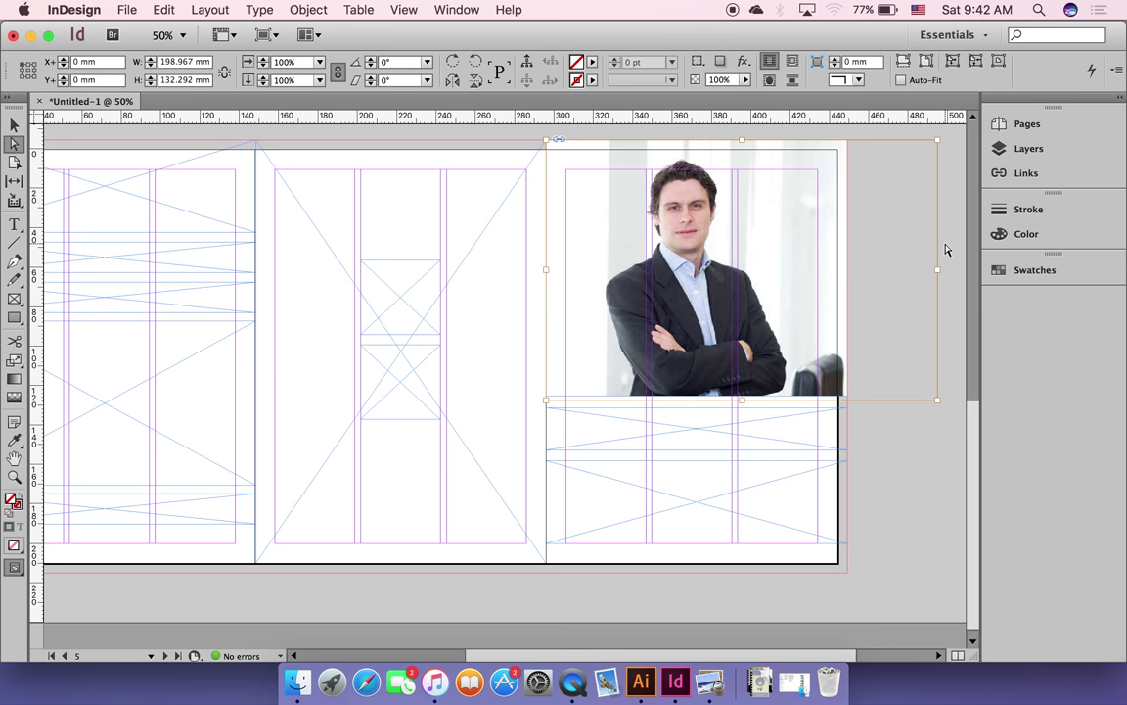
{"action": "scroll", "coordinate": [945, 250], "scroll_direction": "right", "scroll_amount": 3}
{"action": "scroll", "coordinate": [945, 249], "scroll_direction": "up", "scroll_amount": 3}
{"action": "scroll", "coordinate": [945, 250], "scroll_direction": "down", "scroll_amount": 1}
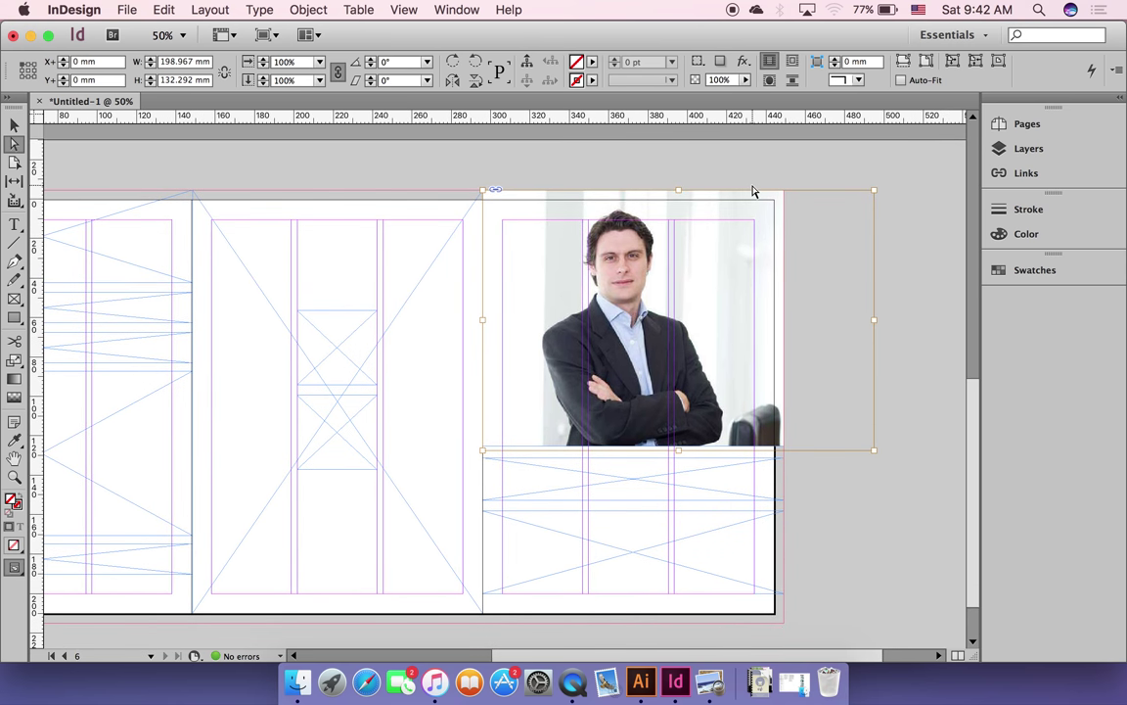
Step: Reposition the portrait inside its frame so the man stands slightly left of the frame's center
{"action": "left_click", "coordinate": [14, 125]}
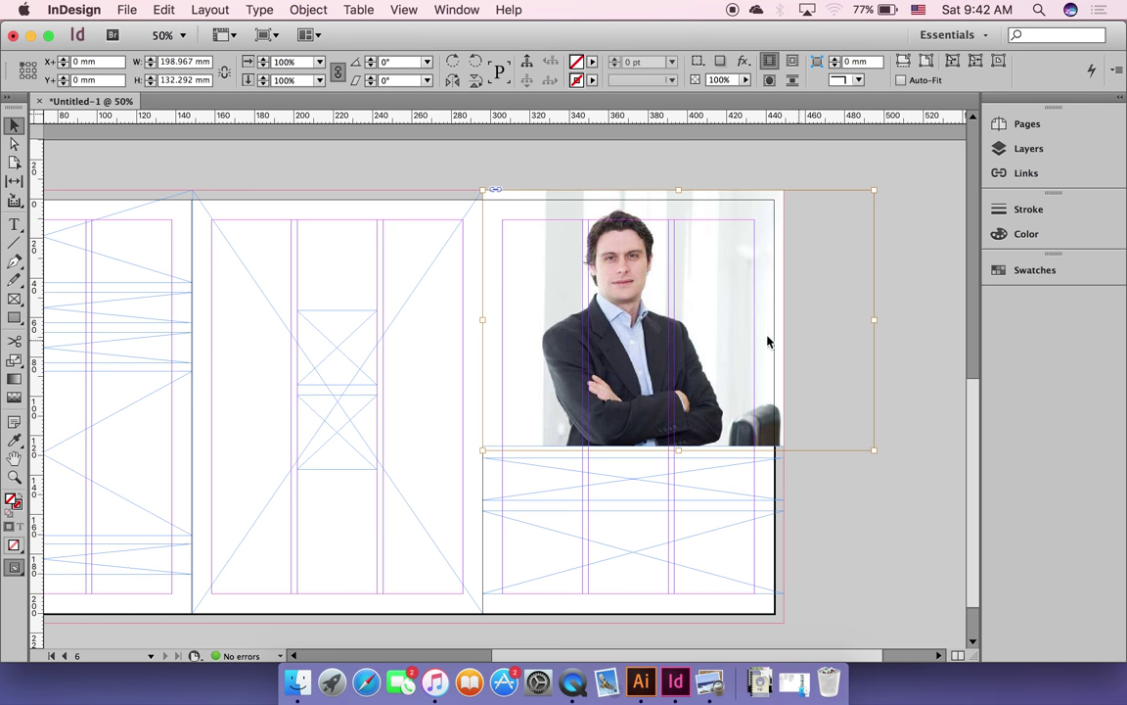
{"action": "mouse_move", "coordinate": [634, 321]}
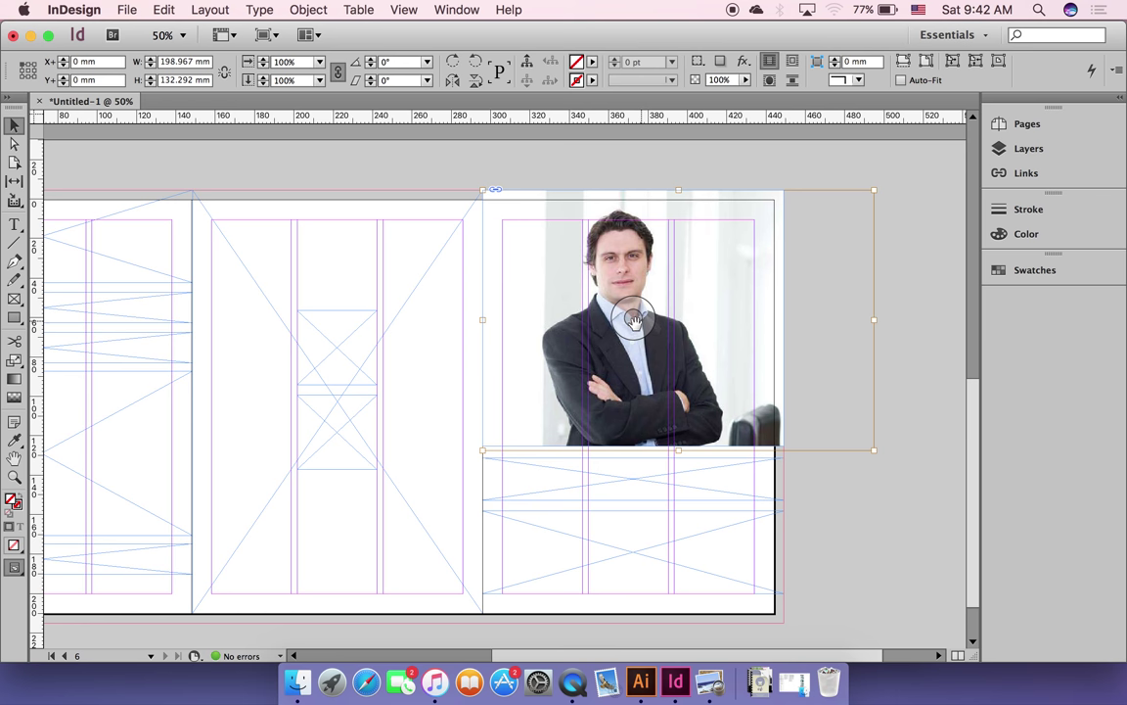
{"action": "key", "text": "Escape"}
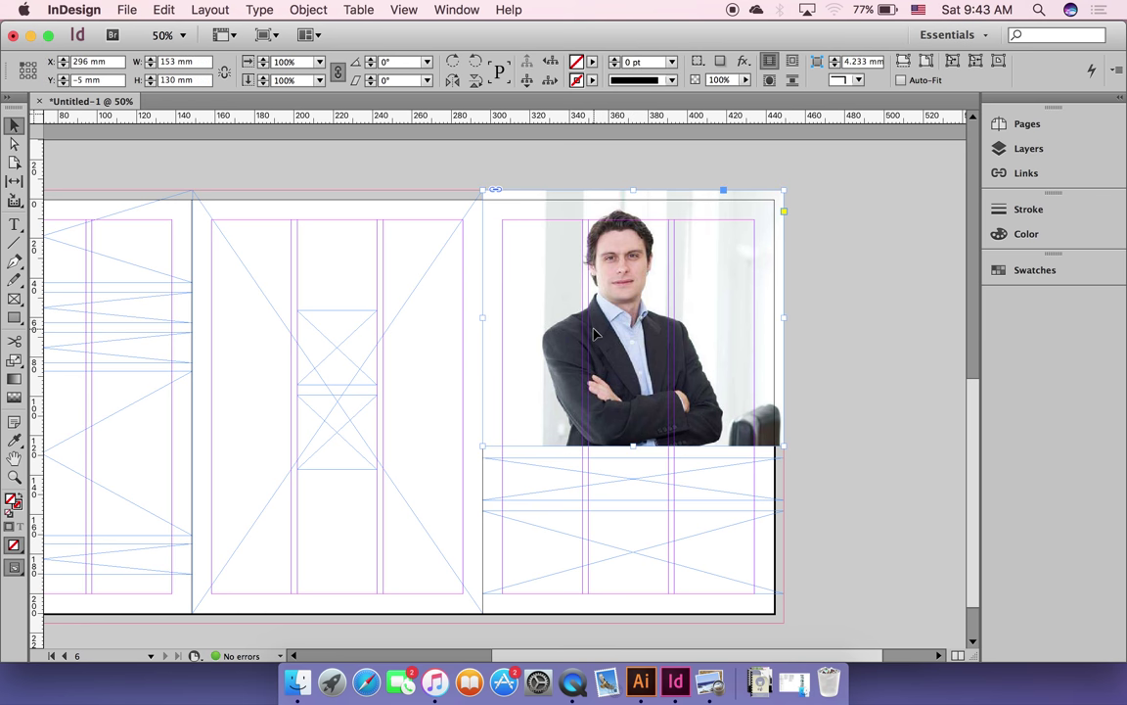
{"action": "mouse_move", "coordinate": [634, 318]}
{"action": "left_mouse_down"}
{"action": "mouse_move", "coordinate": [564, 330]}
{"action": "mouse_move", "coordinate": [634, 318]}
{"action": "left_mouse_up"}
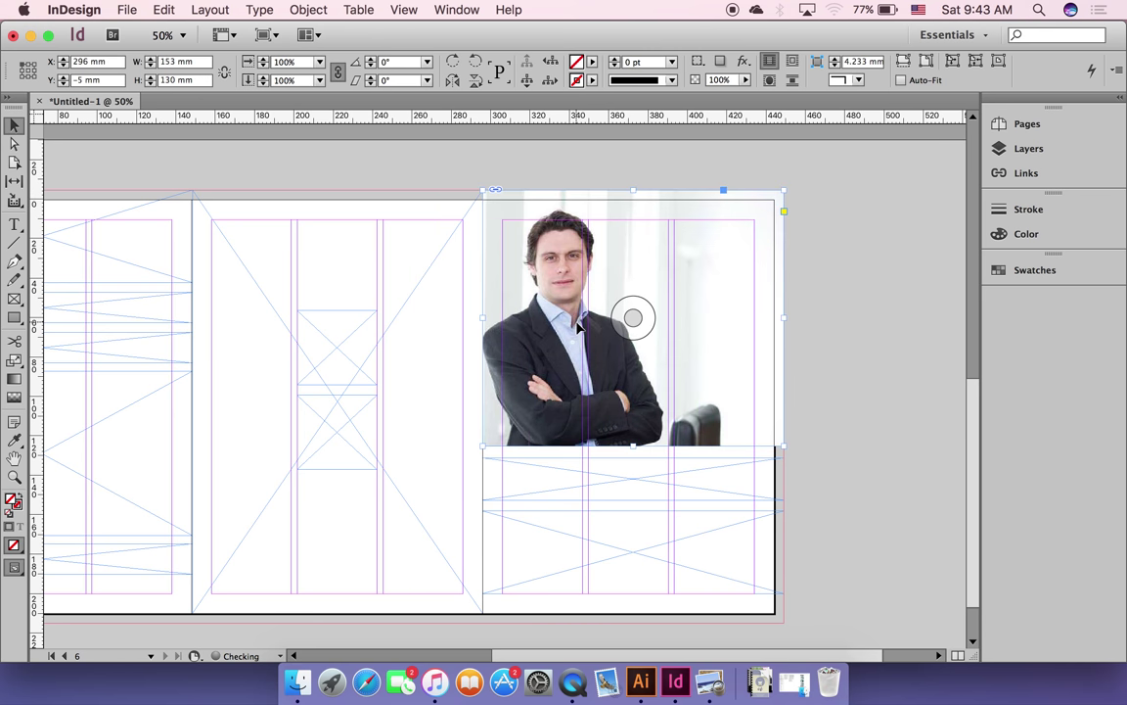
{"action": "left_click", "coordinate": [634, 318]}
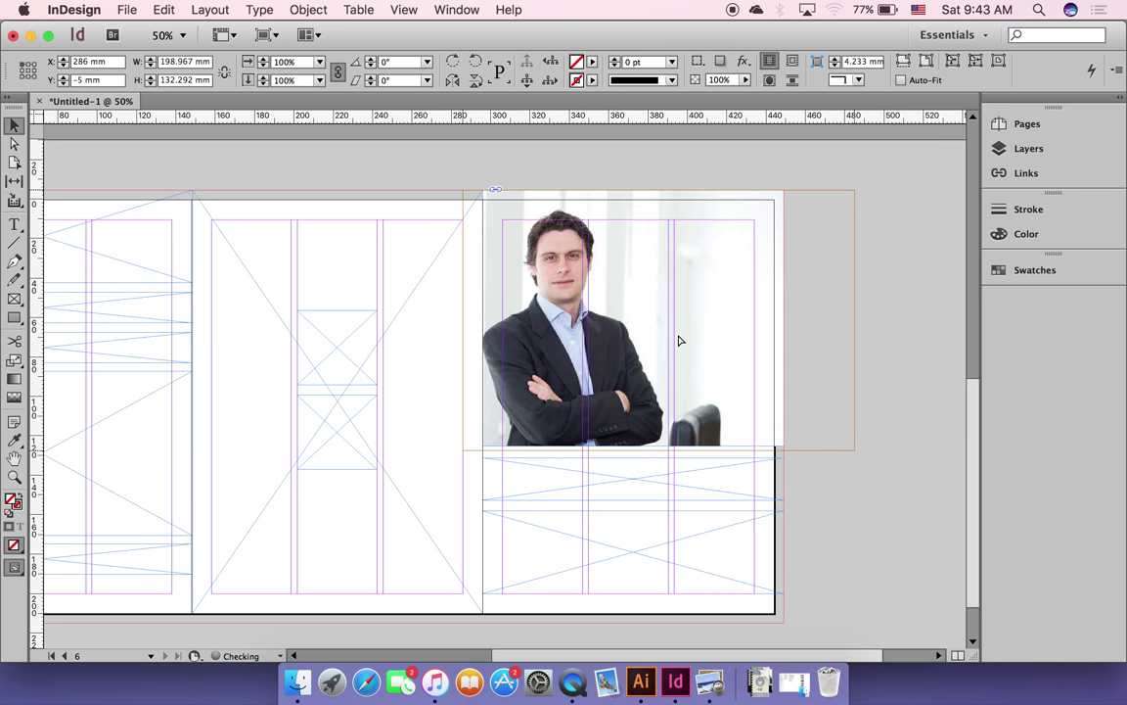
{"action": "key", "text": "super+alt+shift+c"}
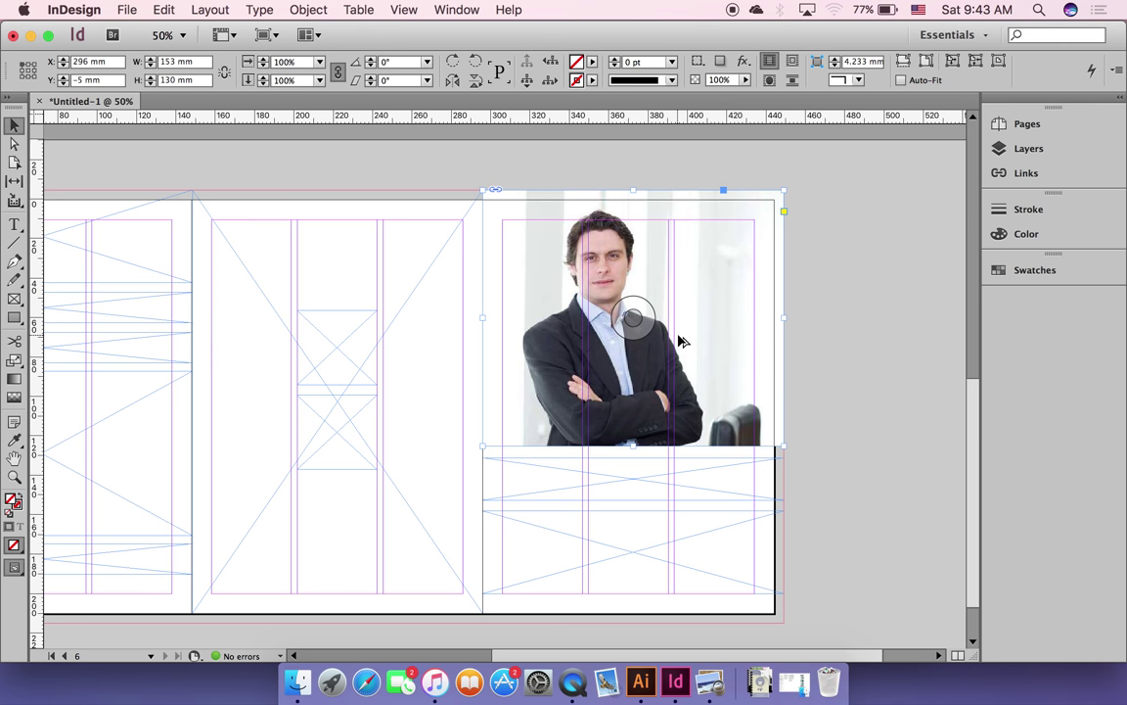
Step: Try a smaller size for the portrait inside its frame and restore it to fill the frame
{"action": "key", "text": "super+alt+comma"}
{"action": "key", "text": "super+alt+comma"}
{"action": "key", "text": "super+alt+comma"}
{"action": "key", "text": "super+alt+comma"}
{"action": "key", "text": "super+alt+comma"}
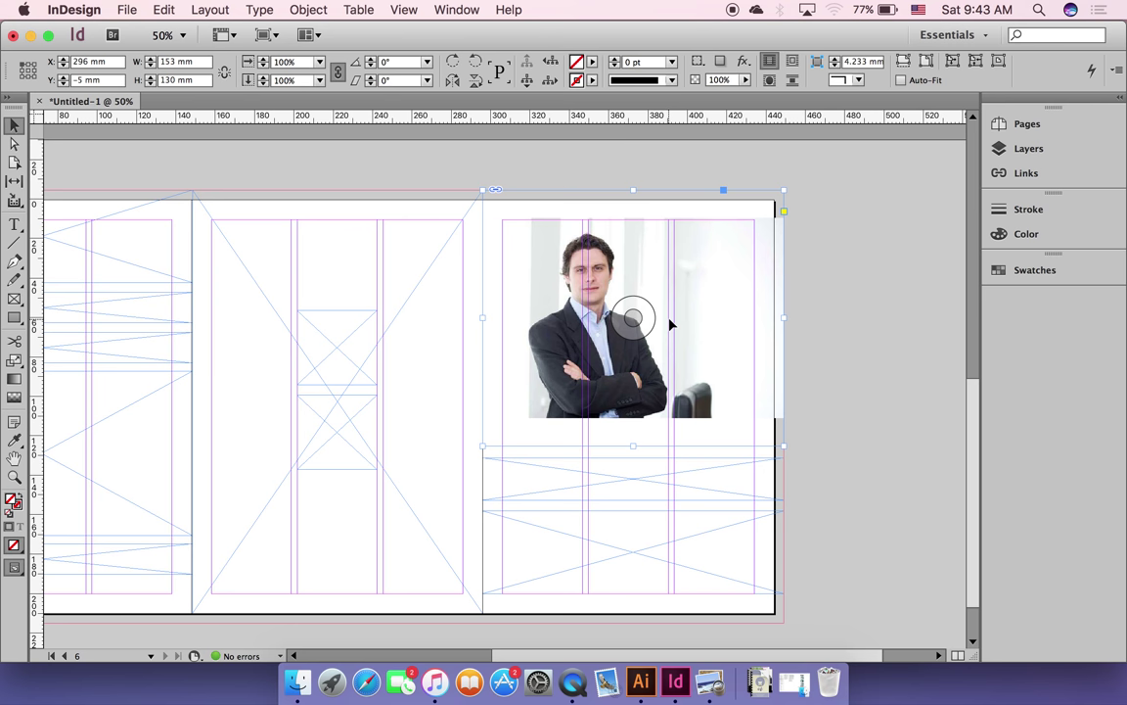
{"action": "key", "text": "super+alt+shift+c"}
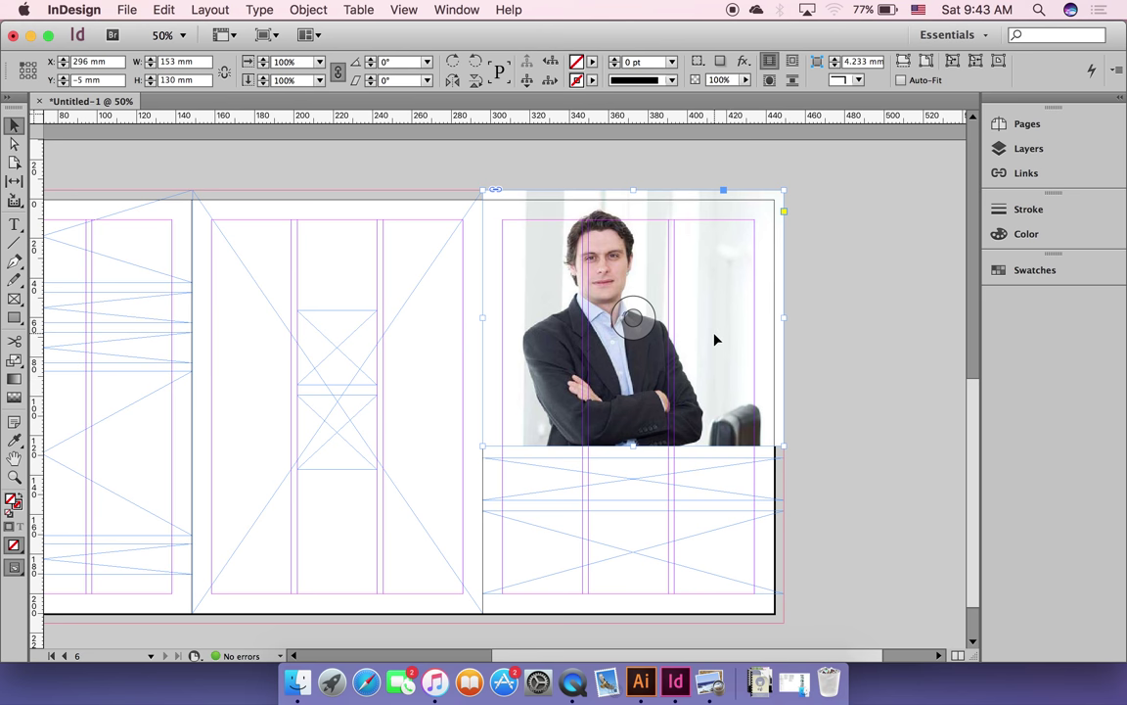
Step: Replace the portrait in the right page's top frame with 6404cc68451dc3dd31385a37487b6c6a.jpg from the Asset folder
{"action": "key", "text": "super+d"}
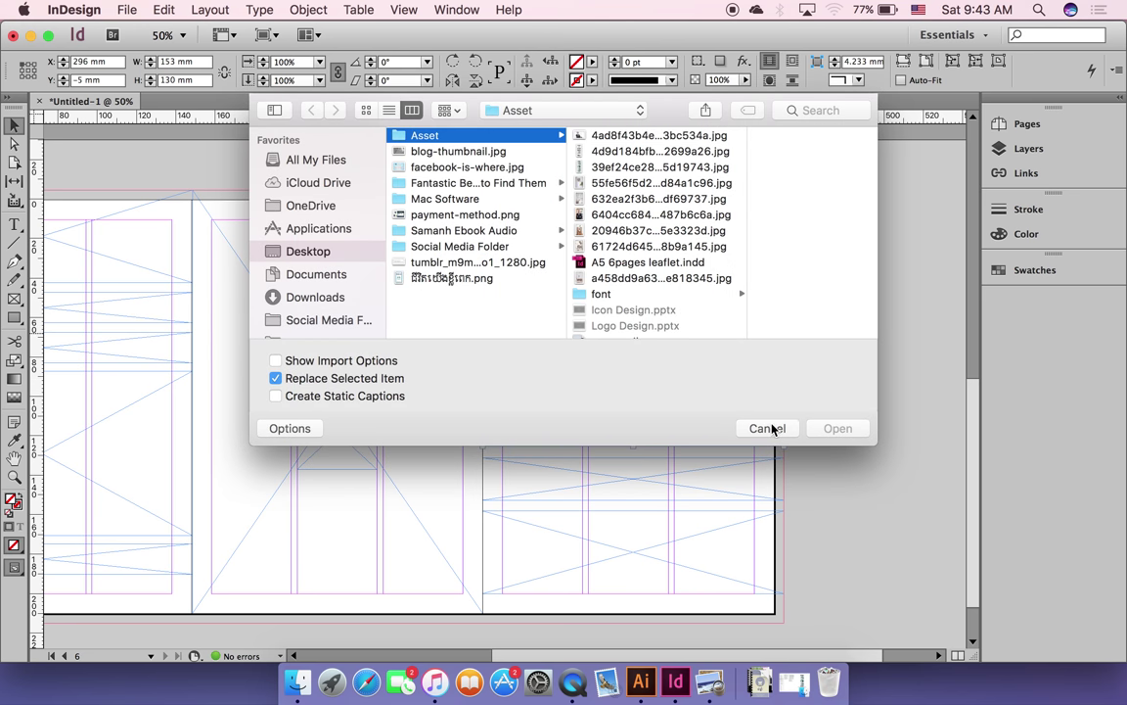
{"action": "left_click", "coordinate": [767, 427]}
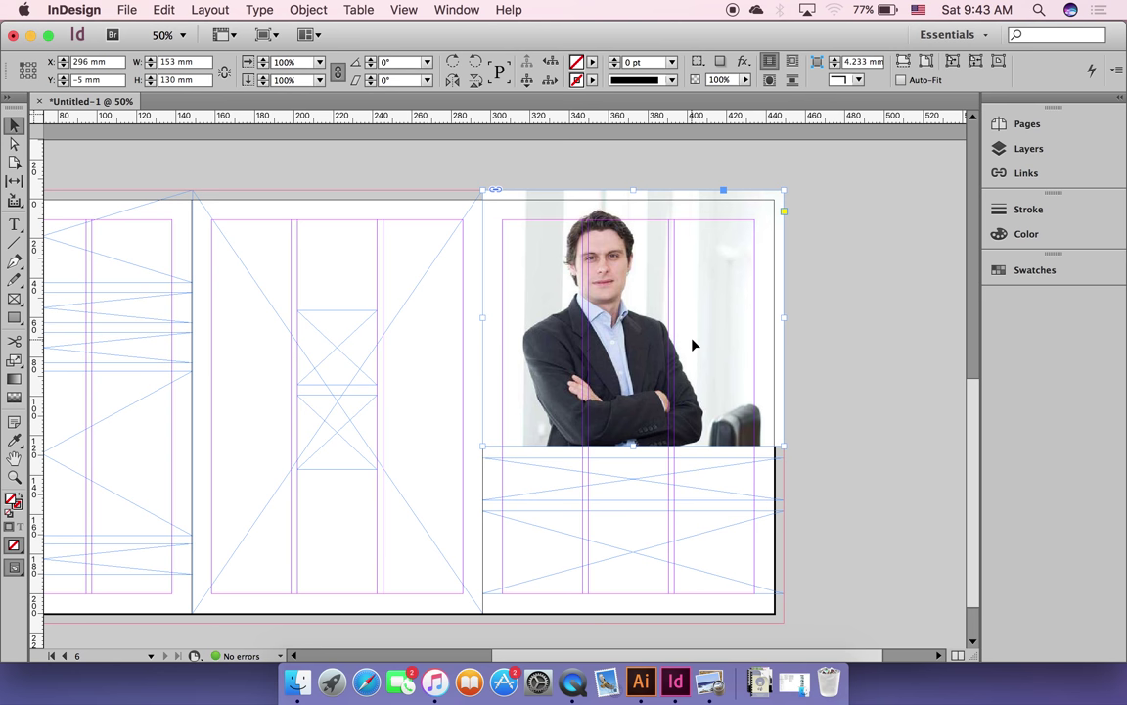
{"action": "key", "text": "super+d"}
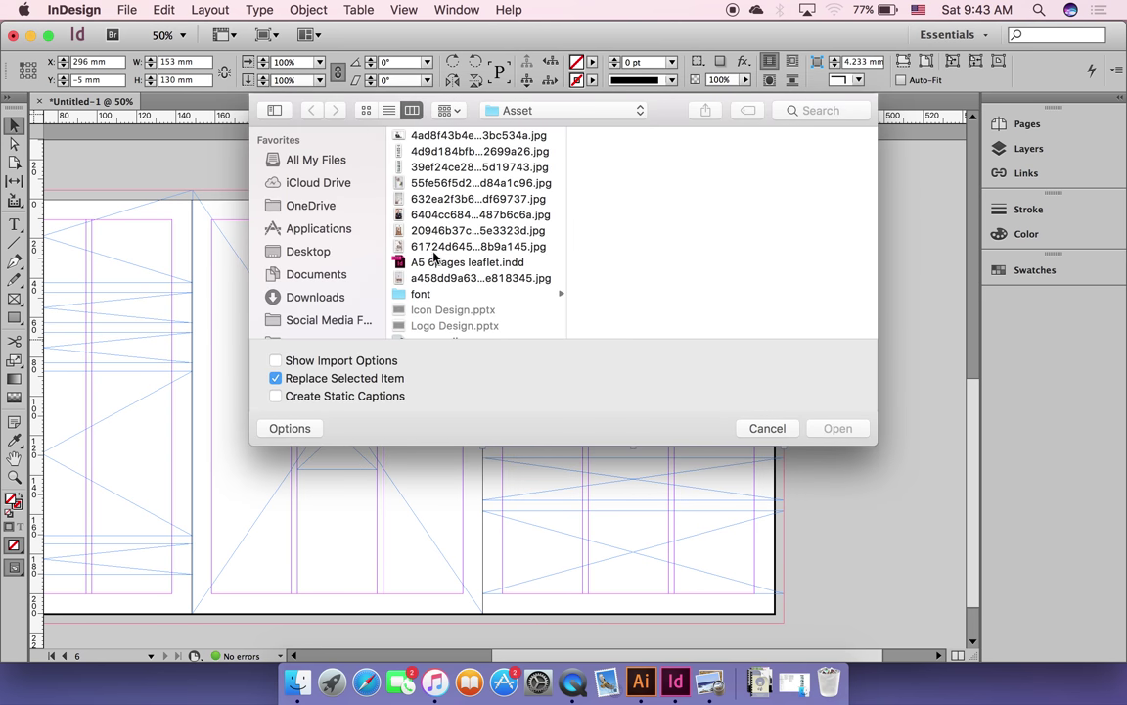
{"action": "left_click", "coordinate": [430, 215]}
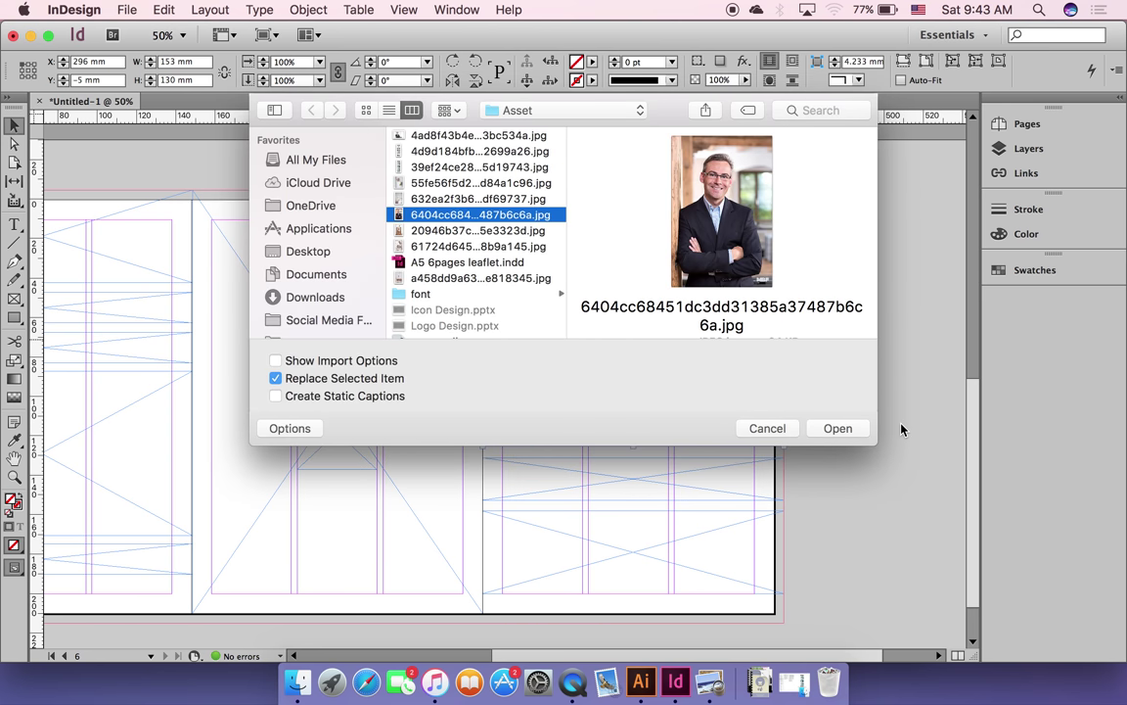
{"action": "left_click", "coordinate": [825, 434]}
Step: Shift the new portrait upward inside its frame, keeping the whole head and the shoulders within the crop
{"action": "mouse_move", "coordinate": [722, 322]}
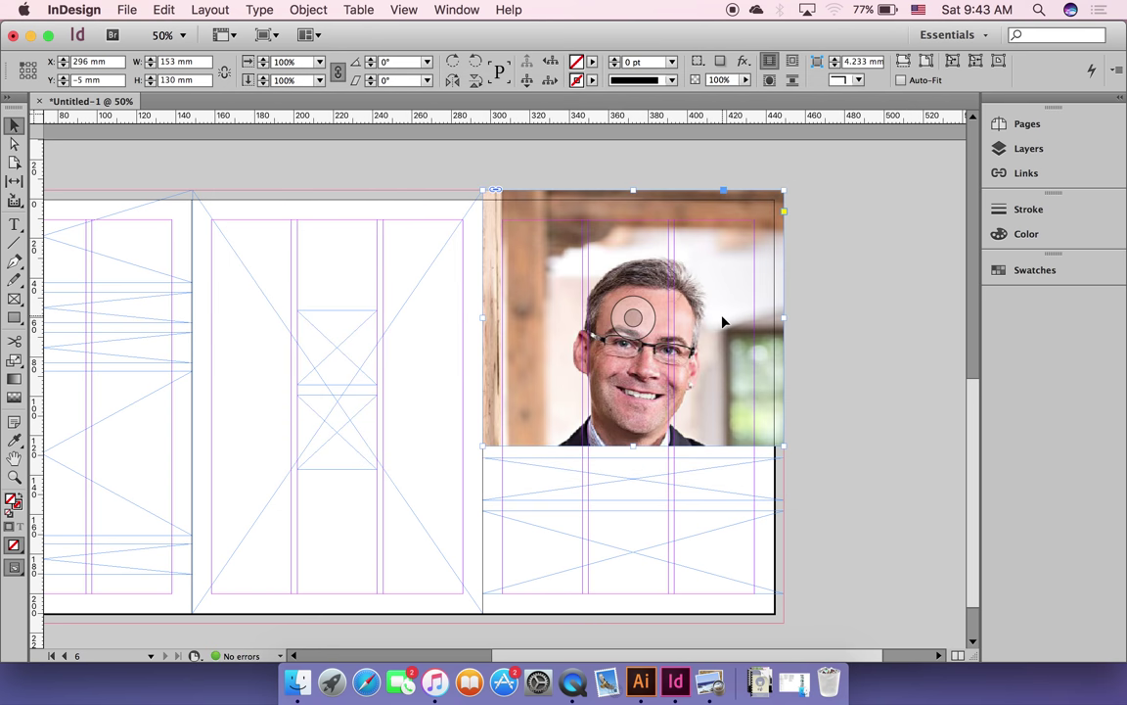
{"action": "left_click_drag", "start_coordinate": [634, 320], "coordinate": [635, 256]}
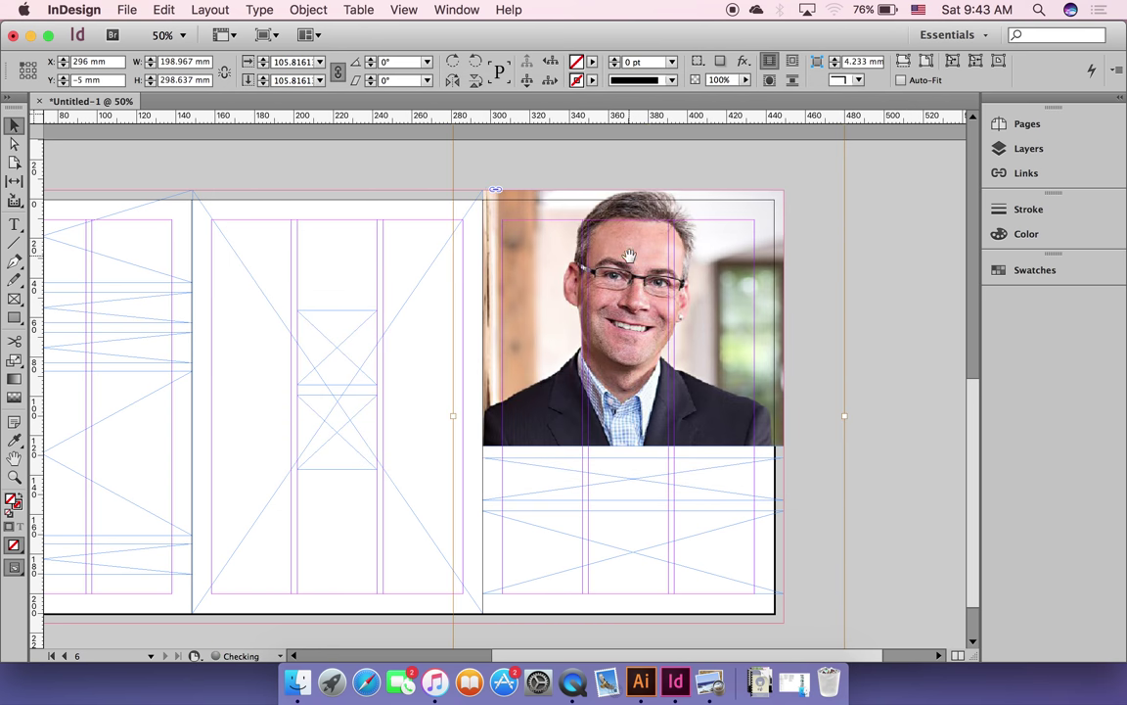
{"action": "mouse_move", "coordinate": [638, 324]}
{"action": "left_mouse_down"}
{"action": "mouse_move", "coordinate": [648, 326]}
{"action": "mouse_move", "coordinate": [646, 354]}
{"action": "mouse_move", "coordinate": [636, 330]}
{"action": "left_mouse_up"}
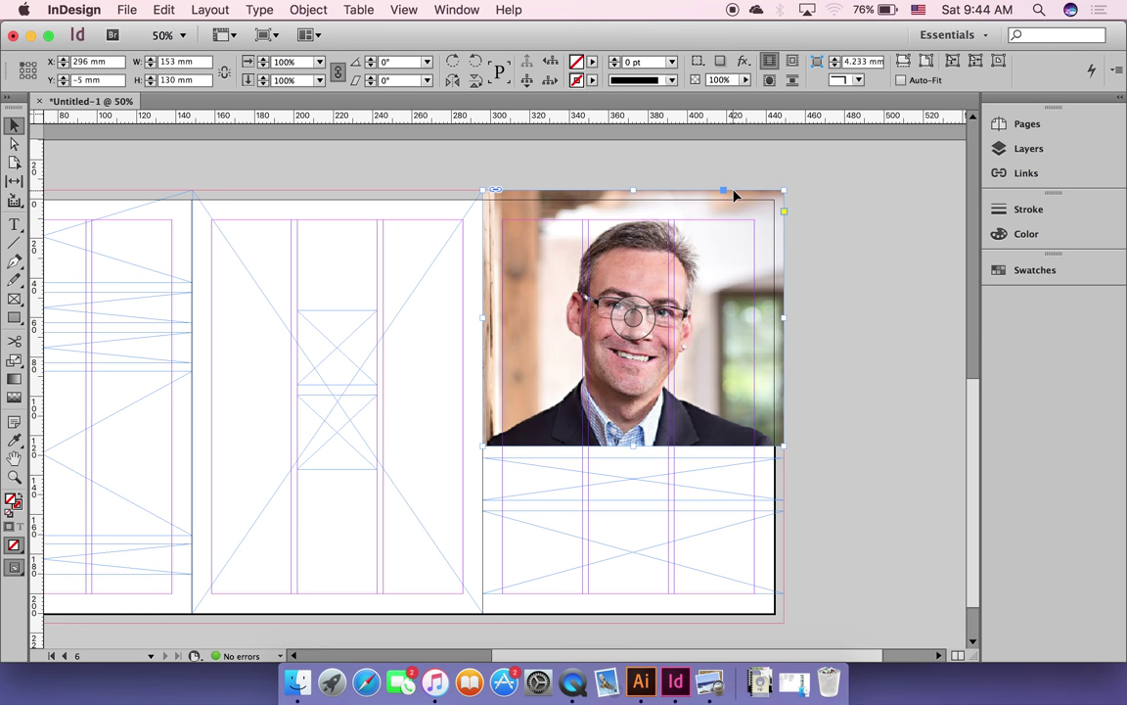
{"action": "left_click", "coordinate": [842, 372]}
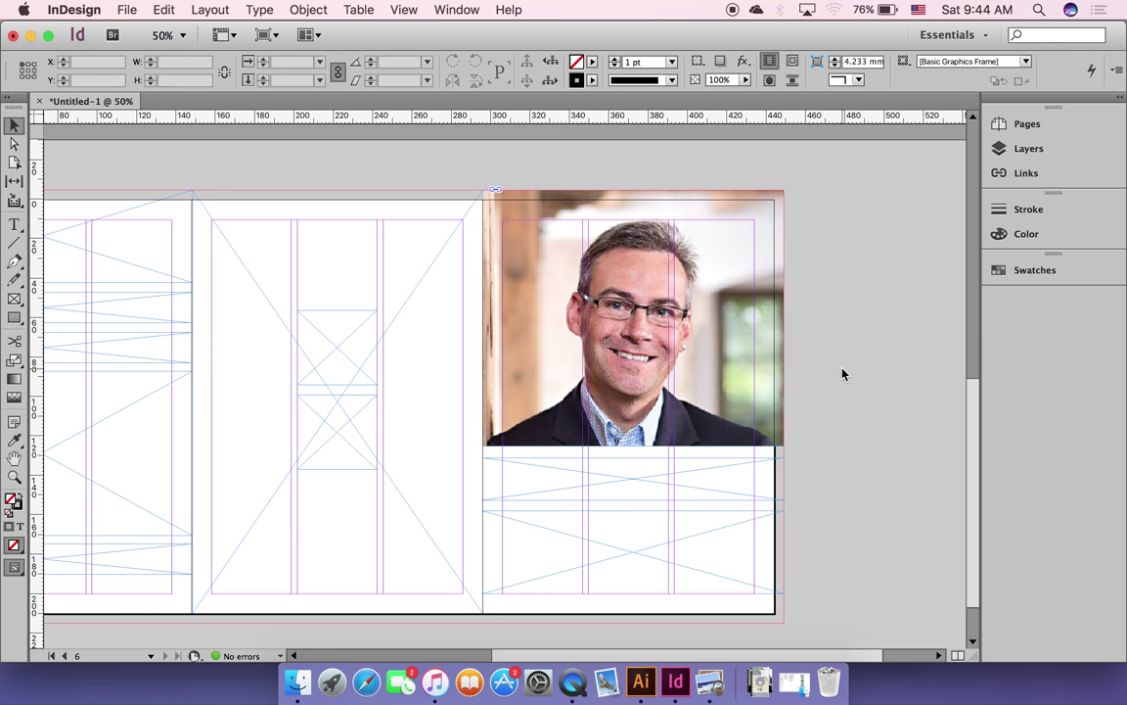
{"action": "left_click", "coordinate": [684, 383]}
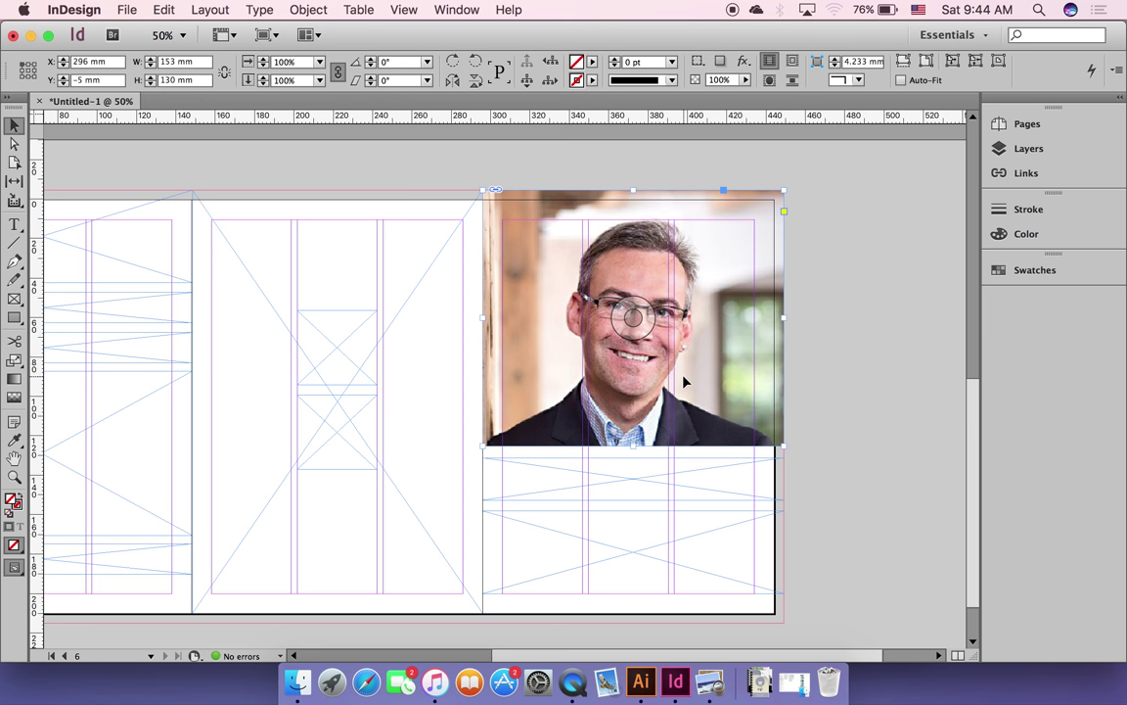
Step: Switch to Preview and check the sample brochure's layout for the page with the portrait
{"action": "scroll", "coordinate": [800, 395], "scroll_direction": "left", "scroll_amount": 5}
{"action": "scroll", "coordinate": [800, 395], "scroll_direction": "down", "scroll_amount": 2}
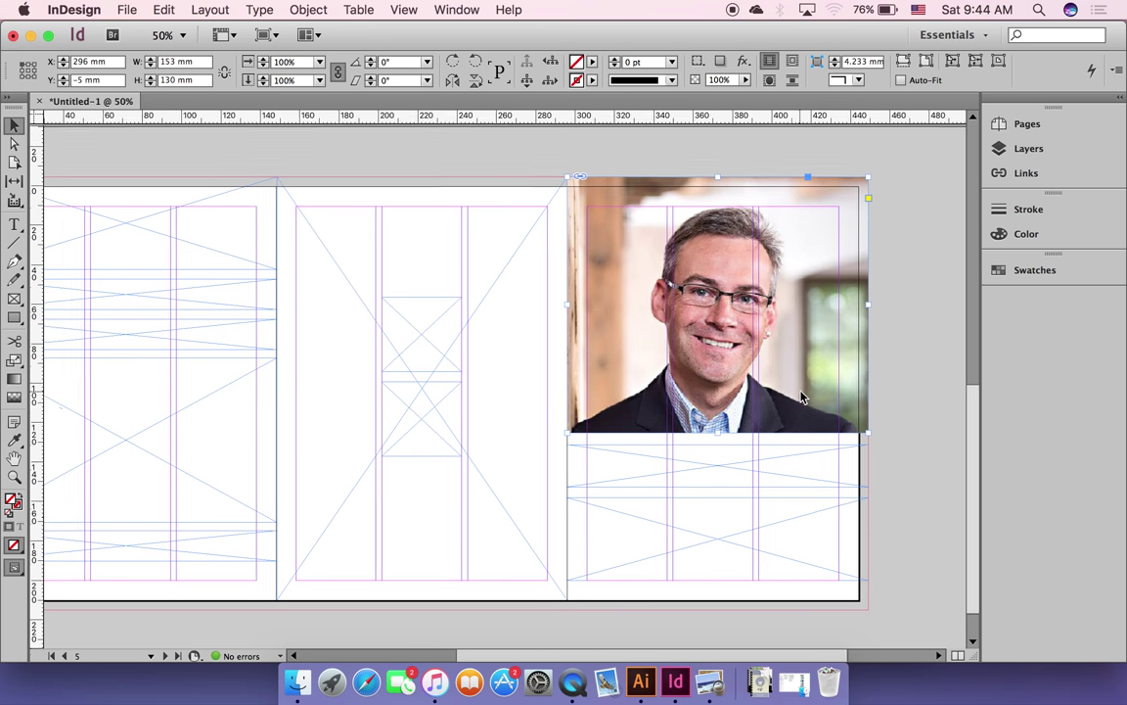
{"action": "scroll", "coordinate": [800, 395], "scroll_direction": "up", "scroll_amount": 2}
{"action": "scroll", "coordinate": [801, 395], "scroll_direction": "left", "scroll_amount": 1}
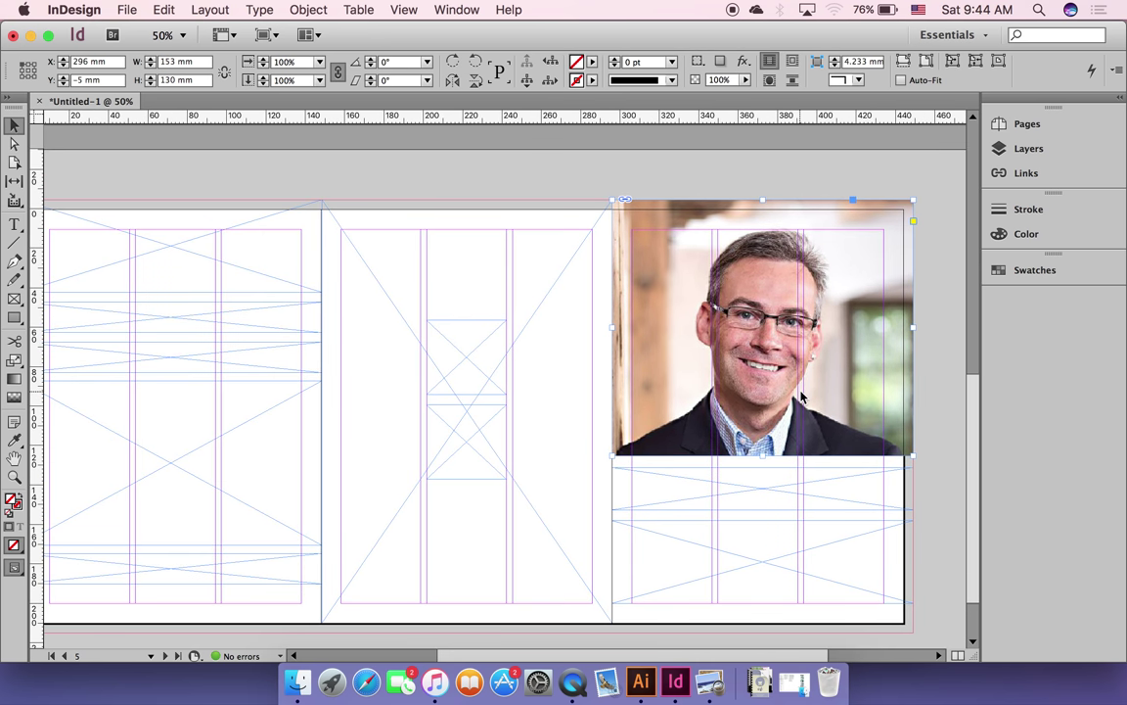
{"action": "left_click", "coordinate": [719, 646]}
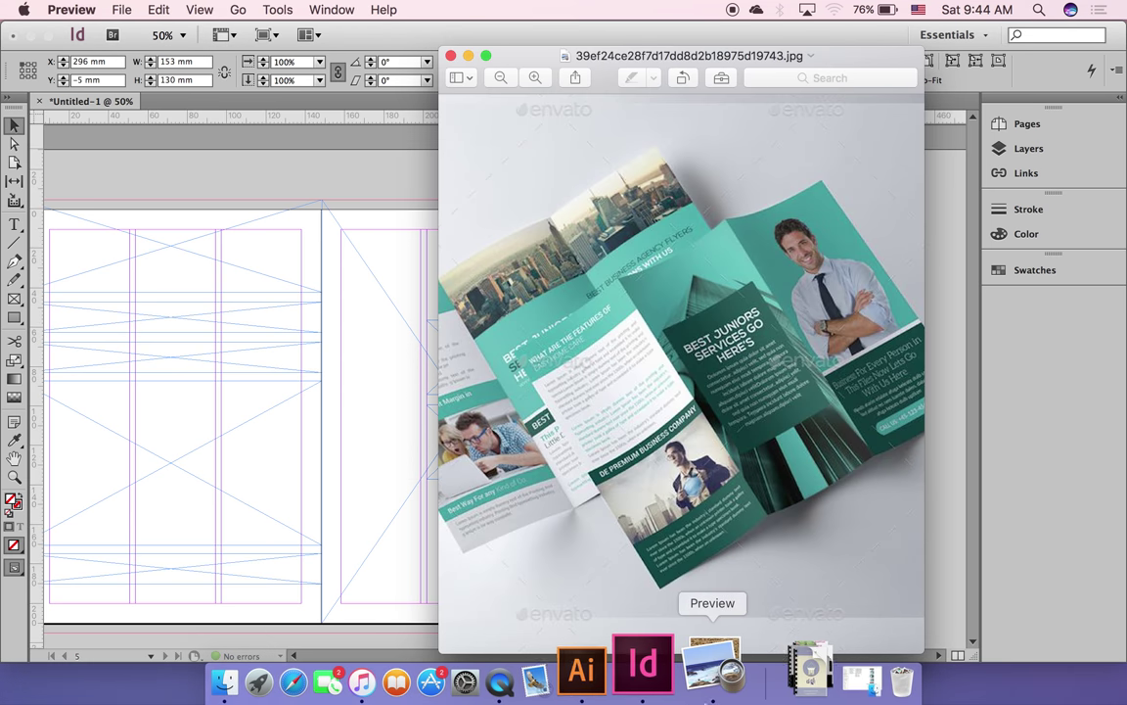
{"action": "left_click", "coordinate": [631, 676]}
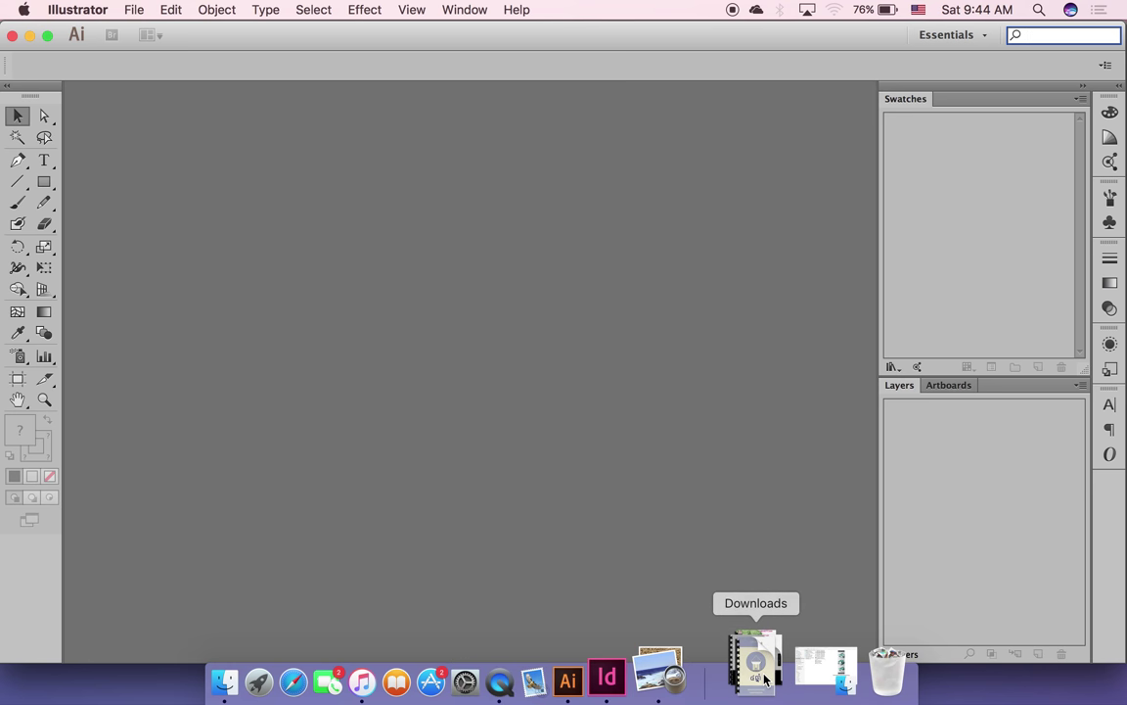
Step: Open Blender For Dummies.pdf from the Downloads folder as a source of sample text
{"action": "left_click", "coordinate": [764, 674]}
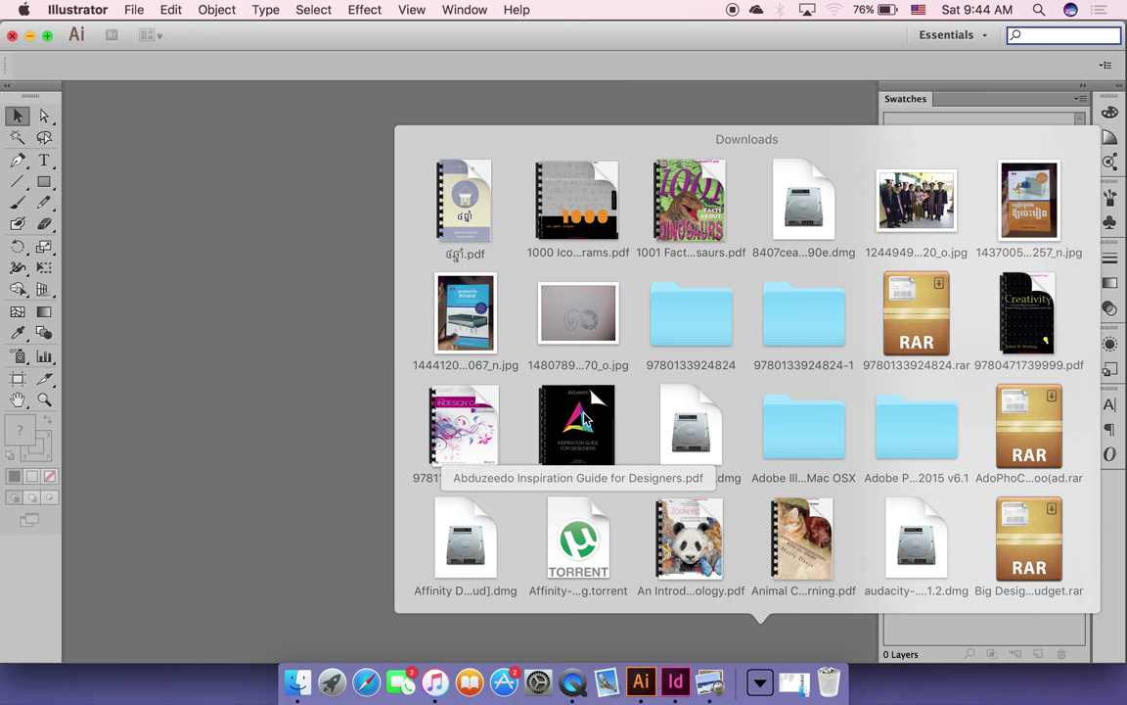
{"action": "scroll", "coordinate": [685, 389], "scroll_direction": "down", "scroll_amount": 3}
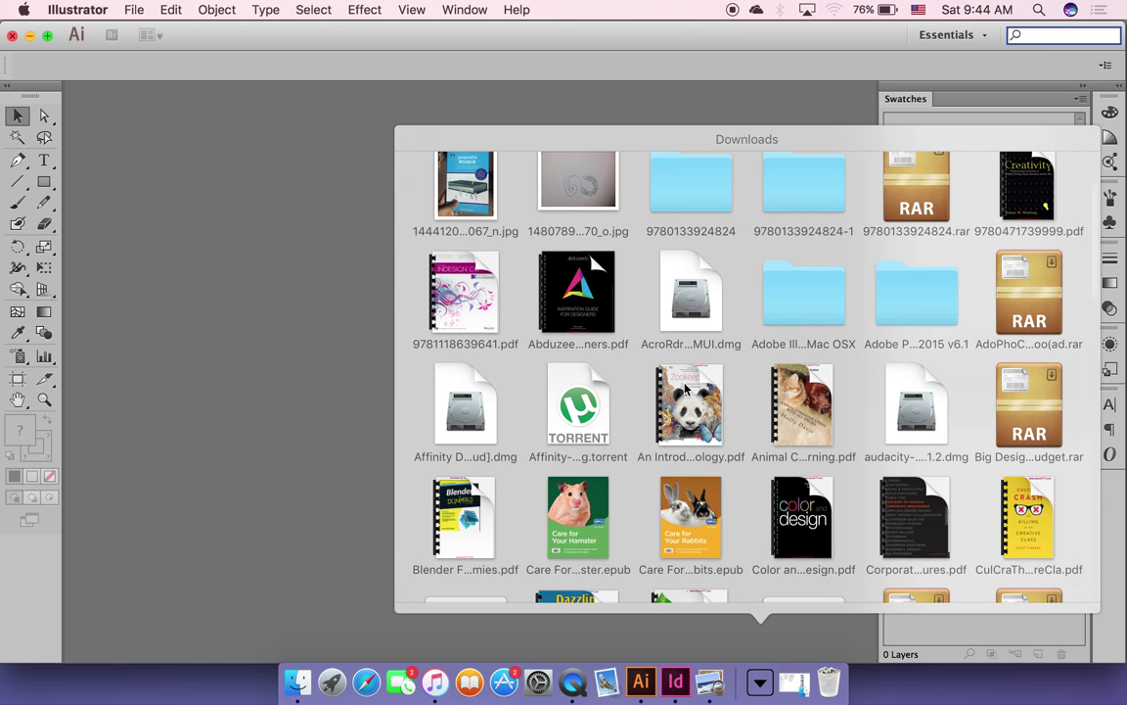
{"action": "scroll", "coordinate": [685, 390], "scroll_direction": "down", "scroll_amount": 3}
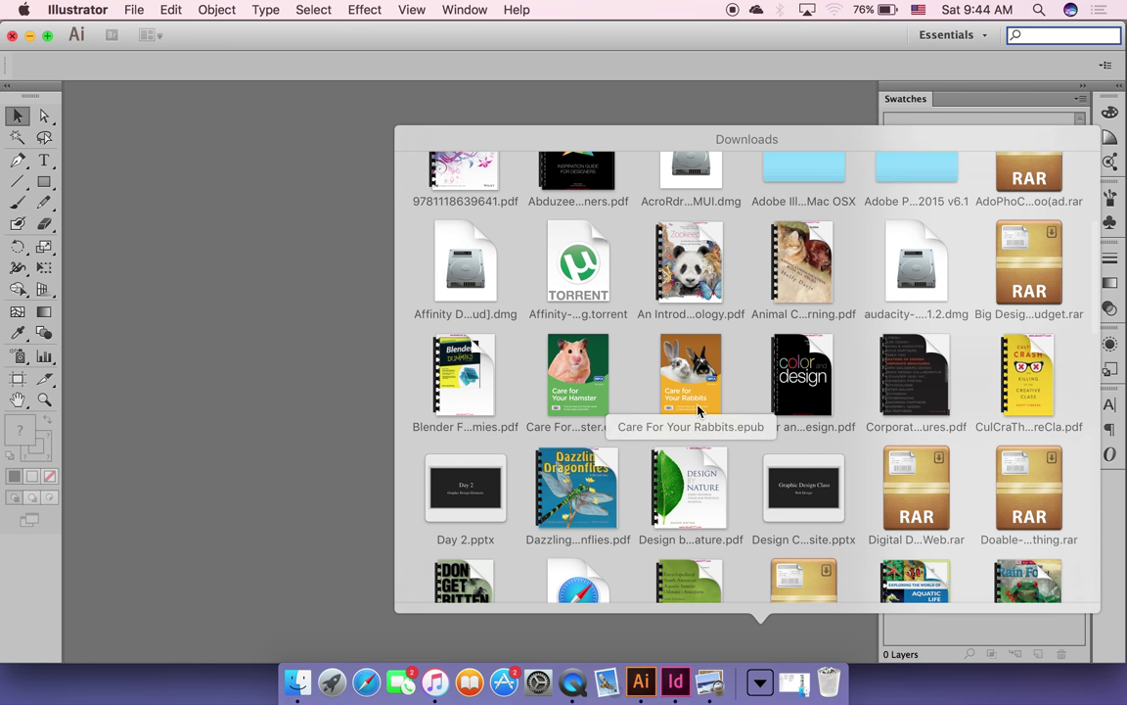
{"action": "left_click", "coordinate": [474, 419]}
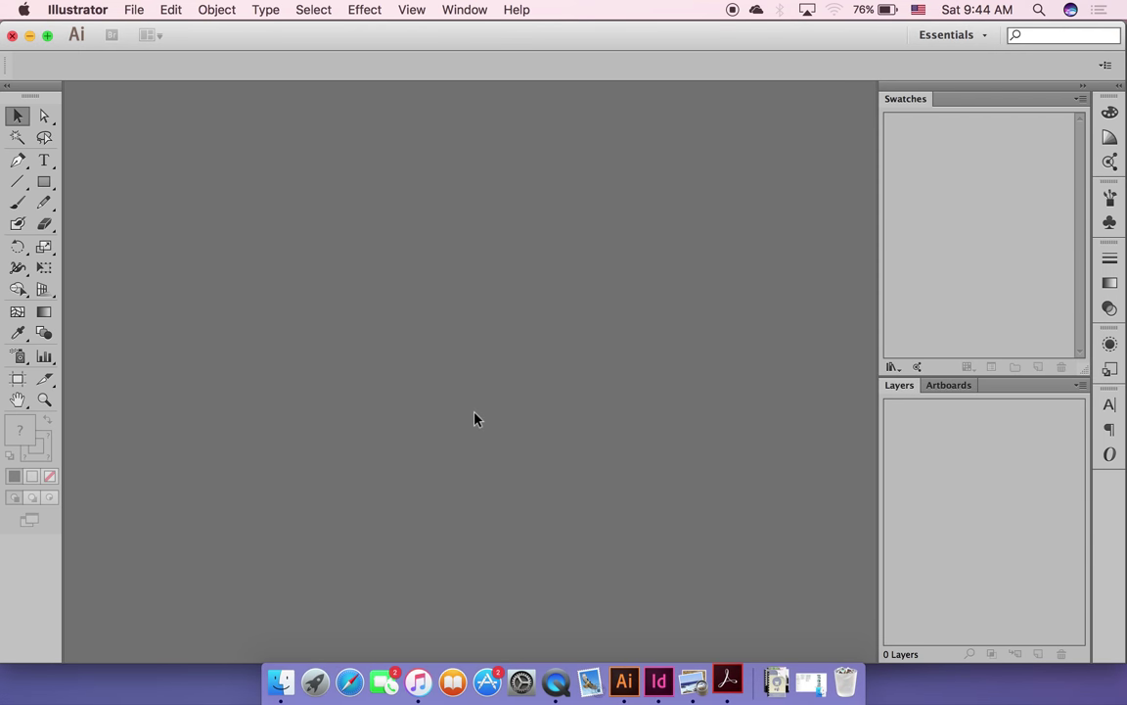
Step: Copy the phrase "allows you to flex your creative muscles" from the last paragraph on page 14 of the PDF
{"action": "scroll", "coordinate": [571, 330], "scroll_direction": "down", "scroll_amount": 10}
{"action": "scroll", "coordinate": [572, 330], "scroll_direction": "down", "scroll_amount": 15}
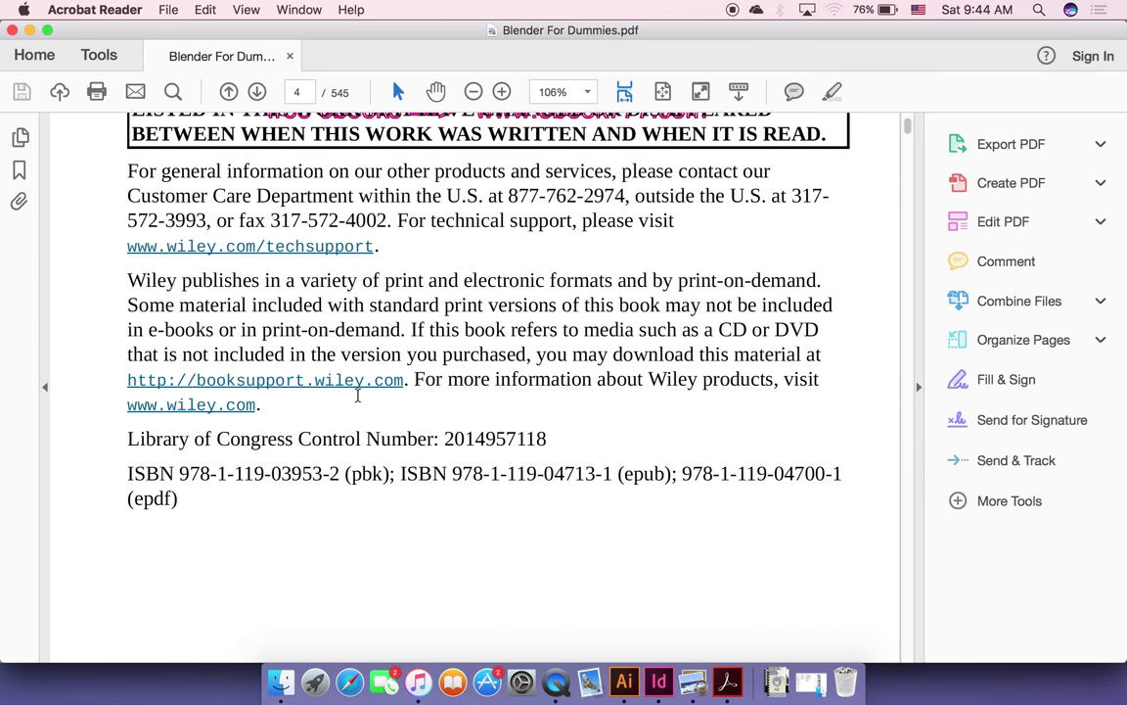
{"action": "scroll", "coordinate": [357, 395], "scroll_direction": "down", "scroll_amount": 15}
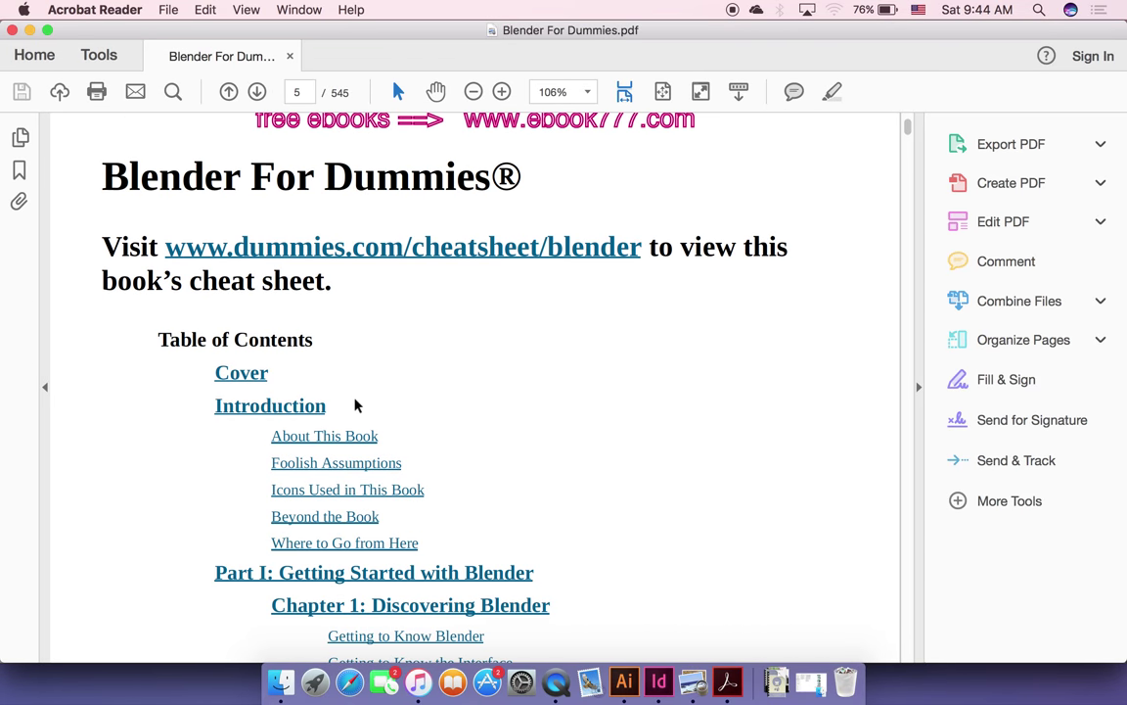
{"action": "scroll", "coordinate": [357, 405], "scroll_direction": "down", "scroll_amount": 20}
{"action": "scroll", "coordinate": [355, 405], "scroll_direction": "down", "scroll_amount": 20}
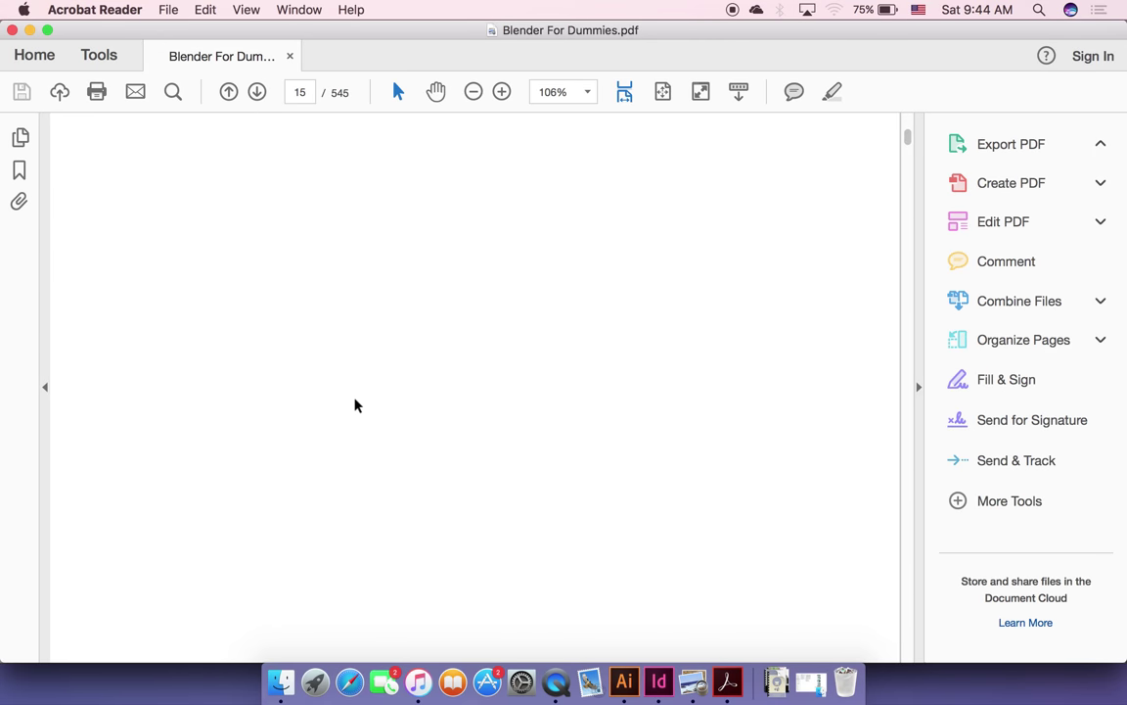
{"action": "scroll", "coordinate": [356, 405], "scroll_direction": "up", "scroll_amount": 10}
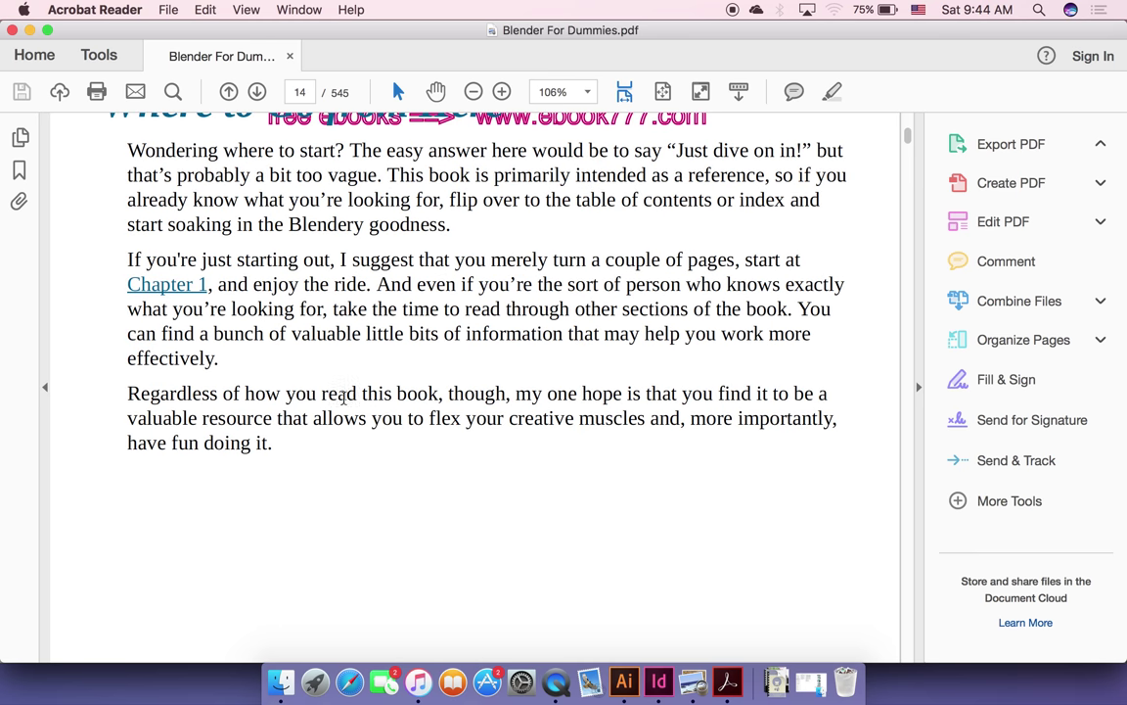
{"action": "left_click_drag", "start_coordinate": [123, 395], "coordinate": [357, 455]}
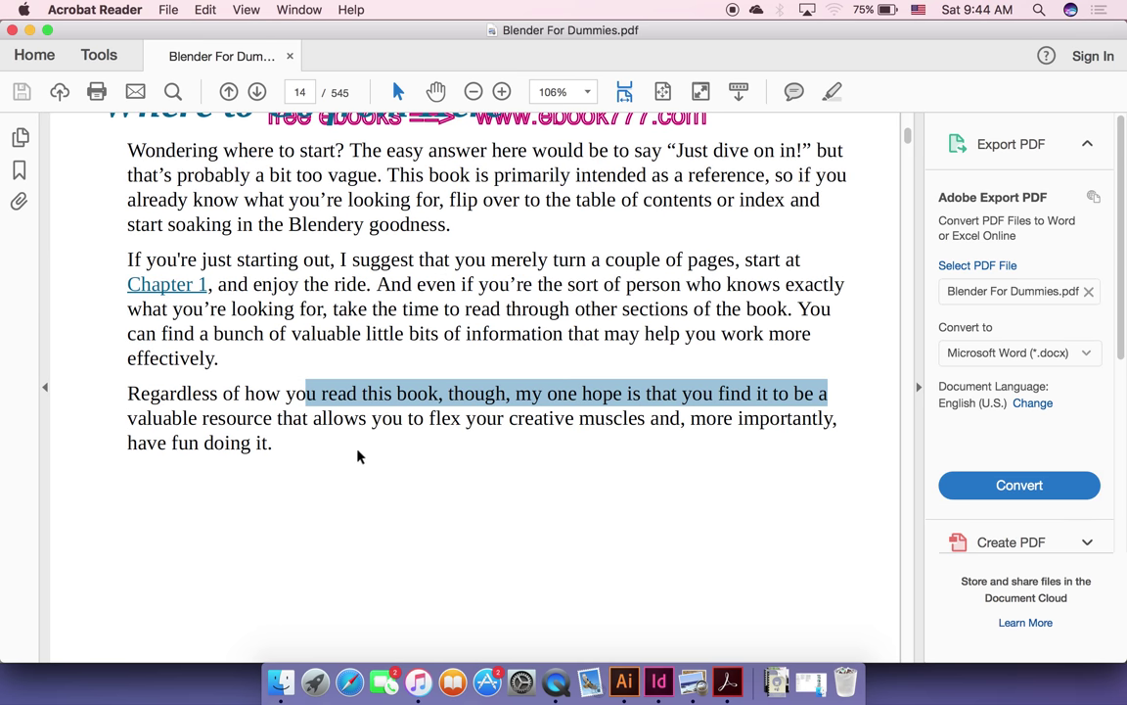
{"action": "left_click", "coordinate": [355, 462]}
{"action": "left_click_drag", "start_coordinate": [312, 418], "coordinate": [639, 423]}
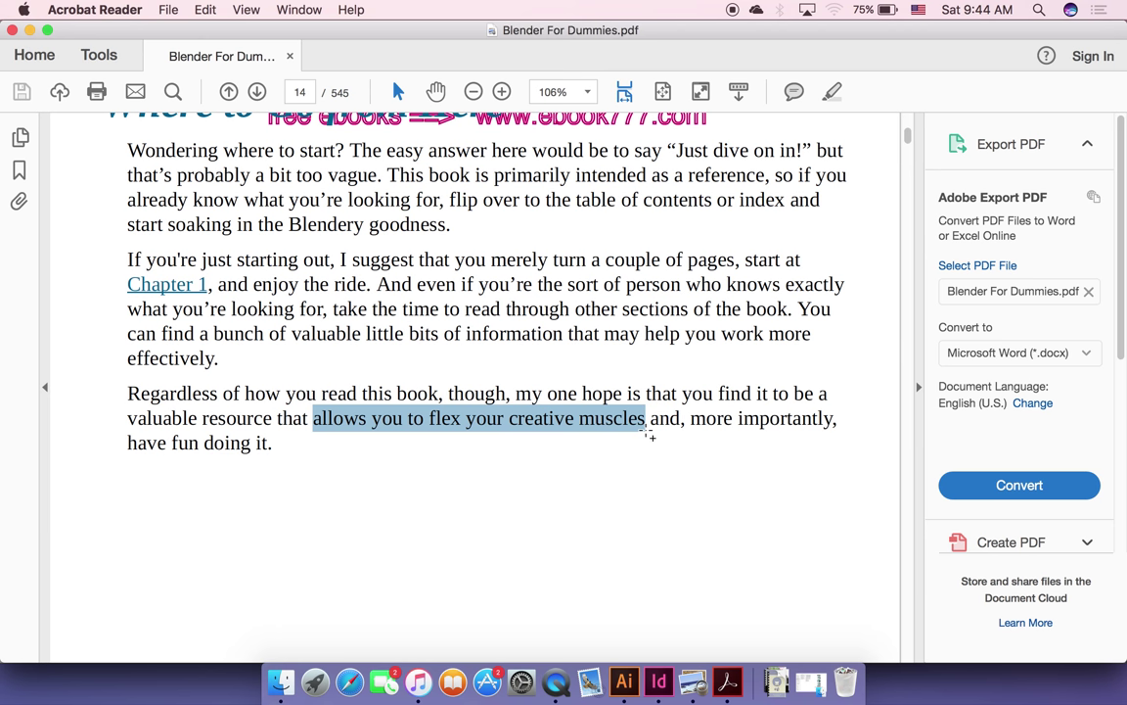
Step: Switch to InDesign and paste the copied phrase as text into the frame directly below the portrait
{"action": "left_click", "coordinate": [651, 666]}
{"action": "left_click", "coordinate": [753, 492]}
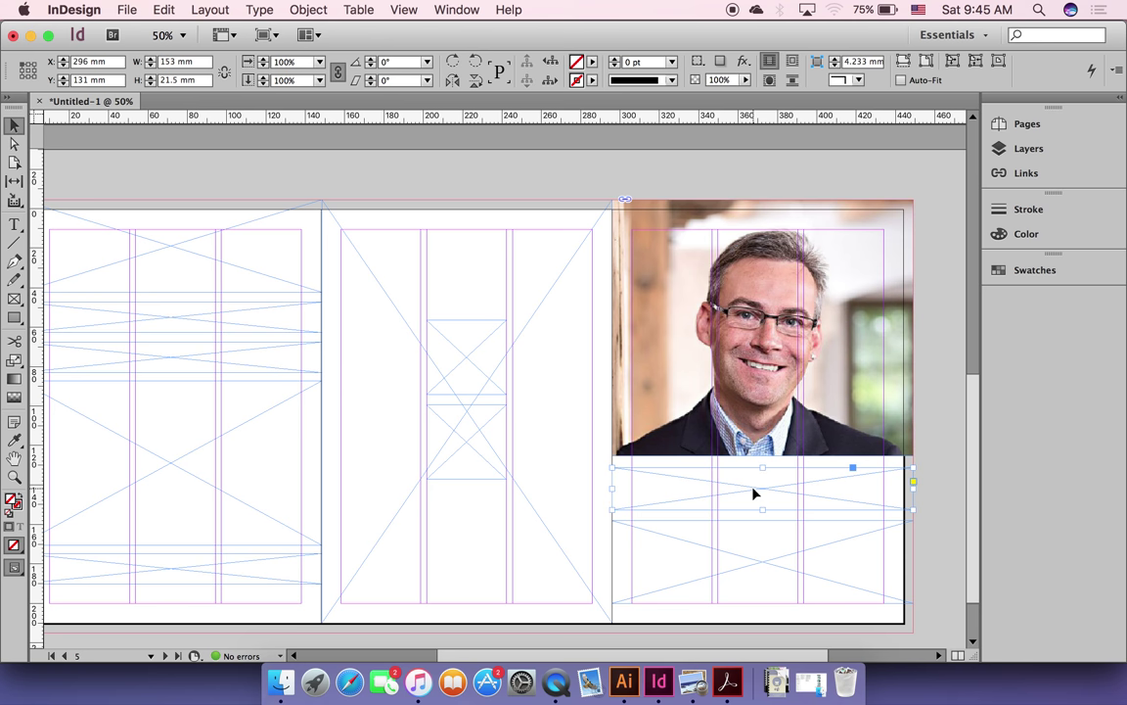
{"action": "scroll", "coordinate": [754, 492], "scroll_direction": "right", "scroll_amount": 3}
{"action": "scroll", "coordinate": [754, 492], "scroll_direction": "down", "scroll_amount": 3}
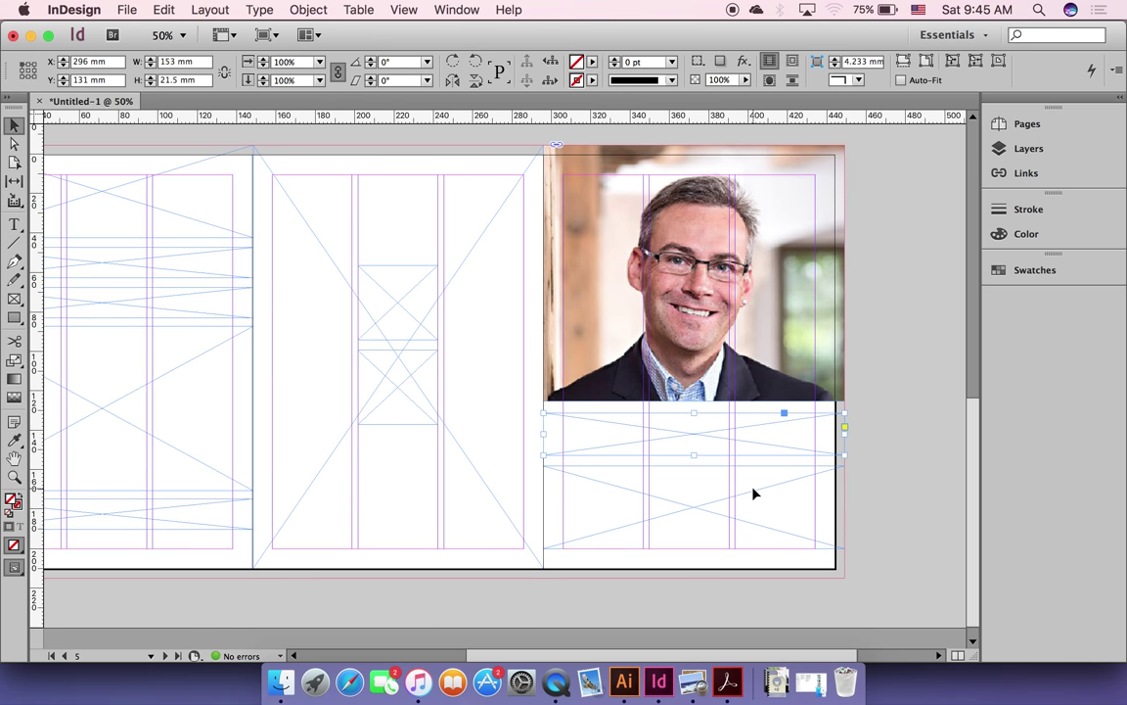
{"action": "scroll", "coordinate": [754, 492], "scroll_direction": "up", "scroll_amount": 2}
{"action": "scroll", "coordinate": [753, 492], "scroll_direction": "left", "scroll_amount": 1}
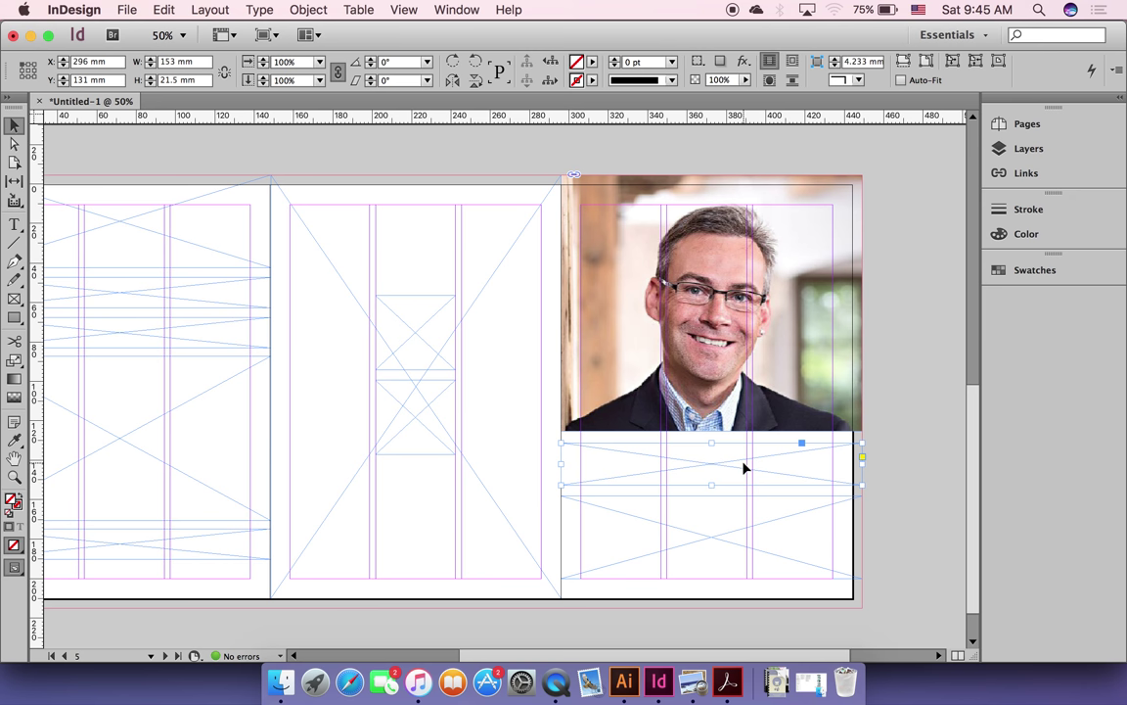
{"action": "left_click", "coordinate": [15, 225]}
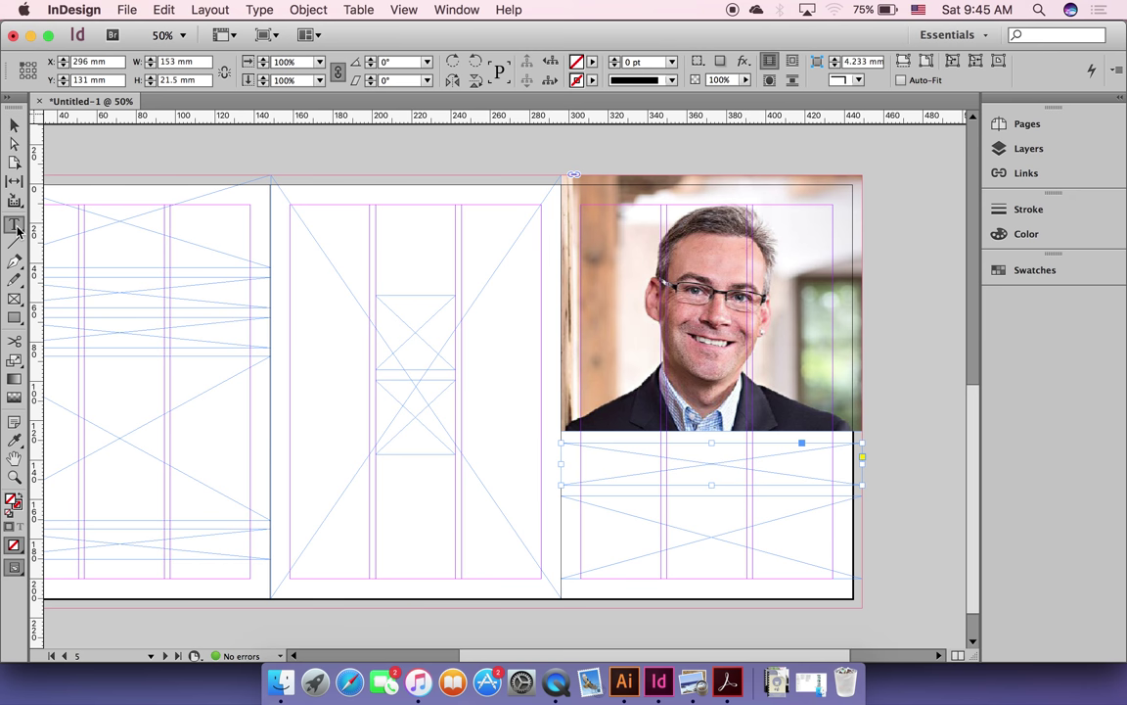
{"action": "left_click", "coordinate": [720, 460]}
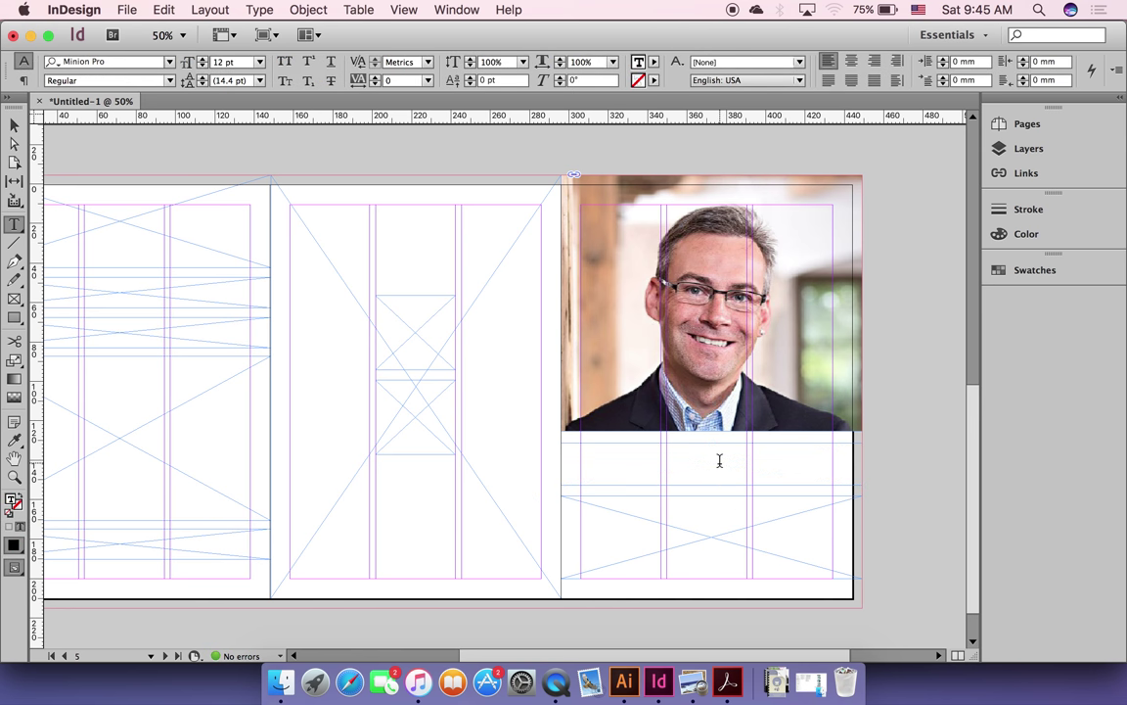
{"action": "key", "text": "super+v"}
Step: Try 24, 30 and 36 pt for the pasted phrase, settle on 30 pt, and center-align it
{"action": "left_click_drag", "start_coordinate": [697, 450], "coordinate": [531, 449]}
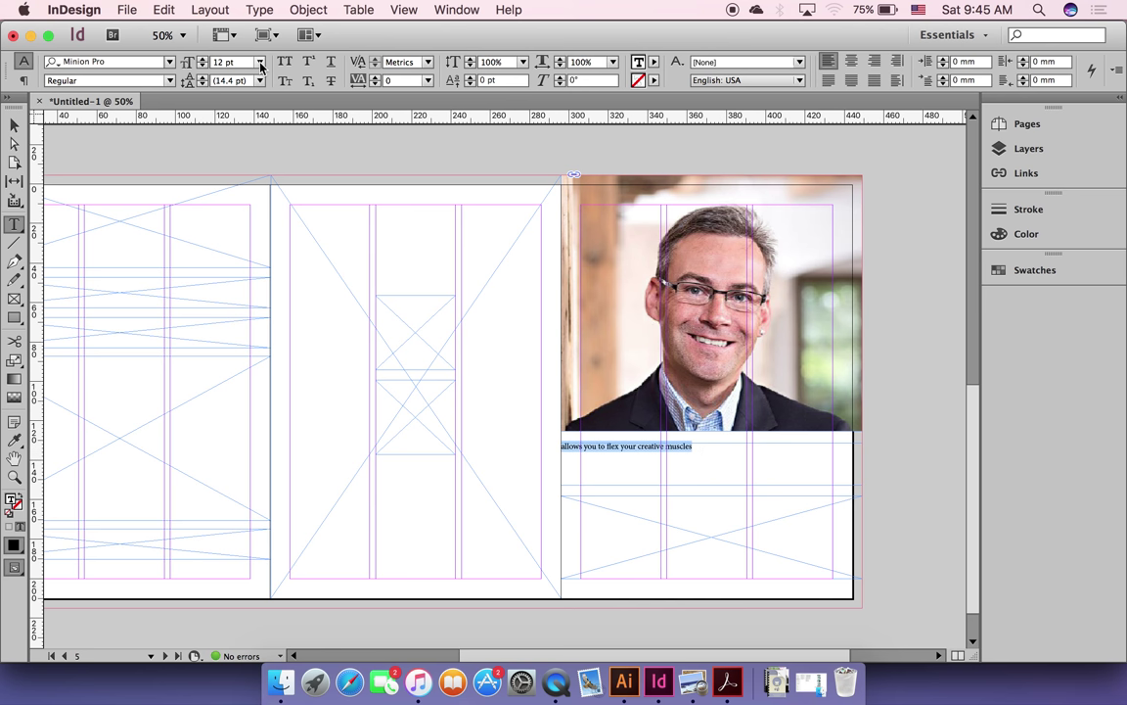
{"action": "left_click", "coordinate": [236, 61]}
{"action": "left_click", "coordinate": [238, 242]}
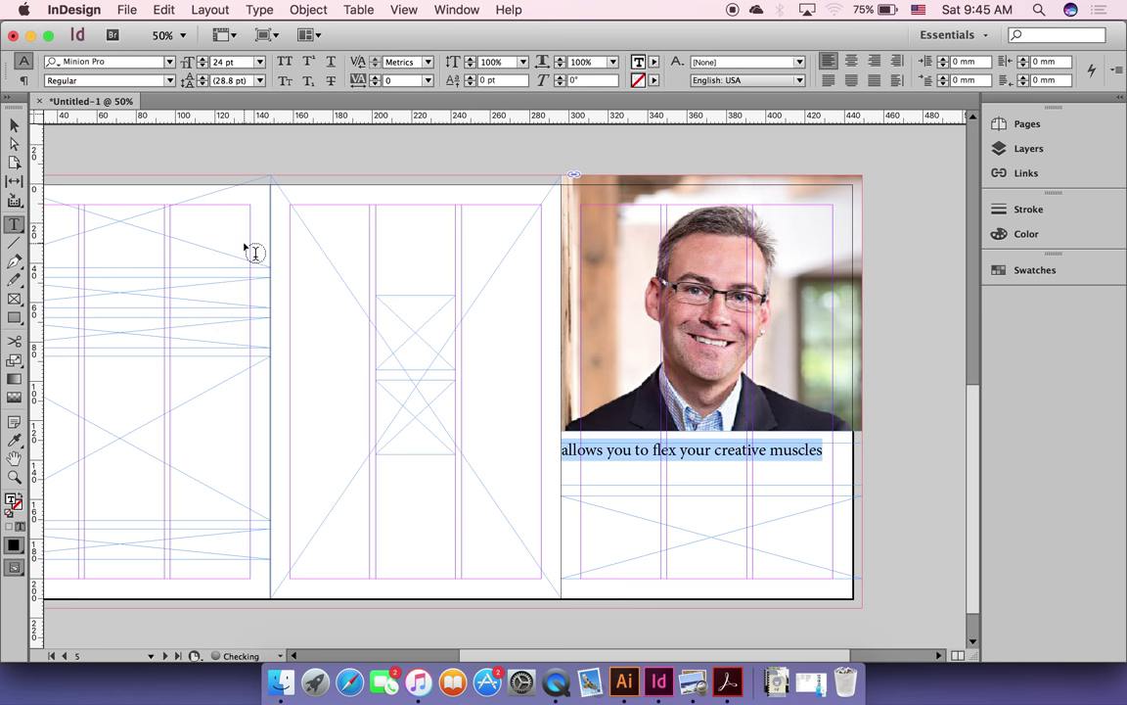
{"action": "left_click", "coordinate": [235, 60]}
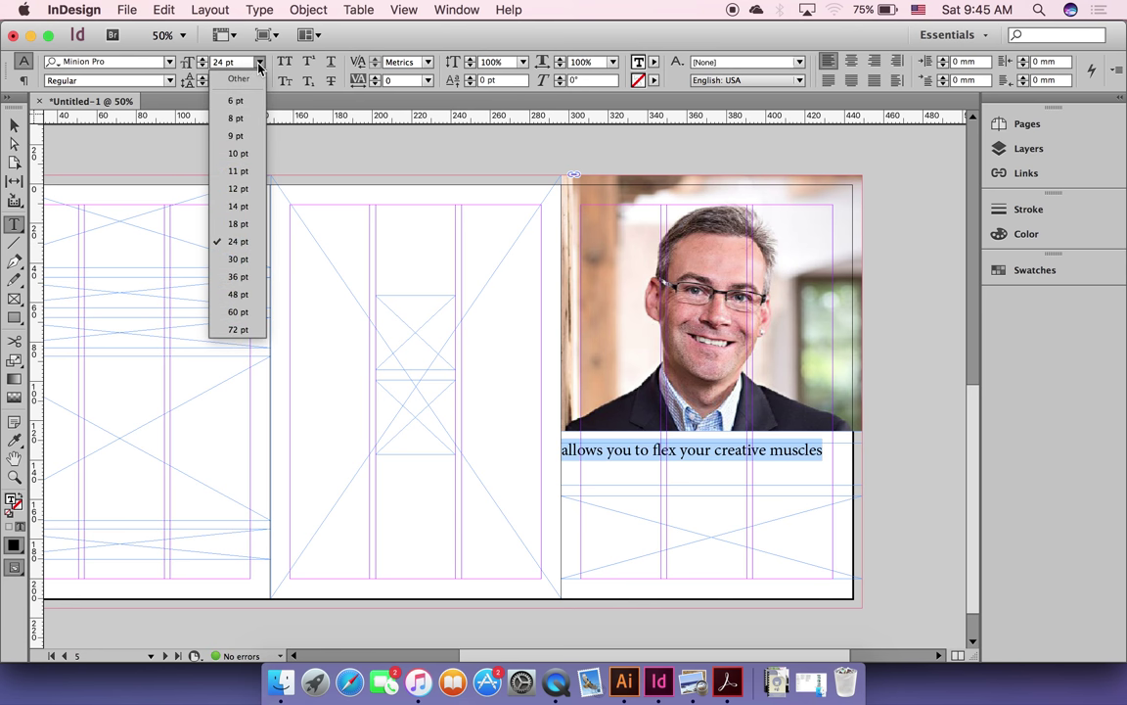
{"action": "left_click", "coordinate": [238, 259]}
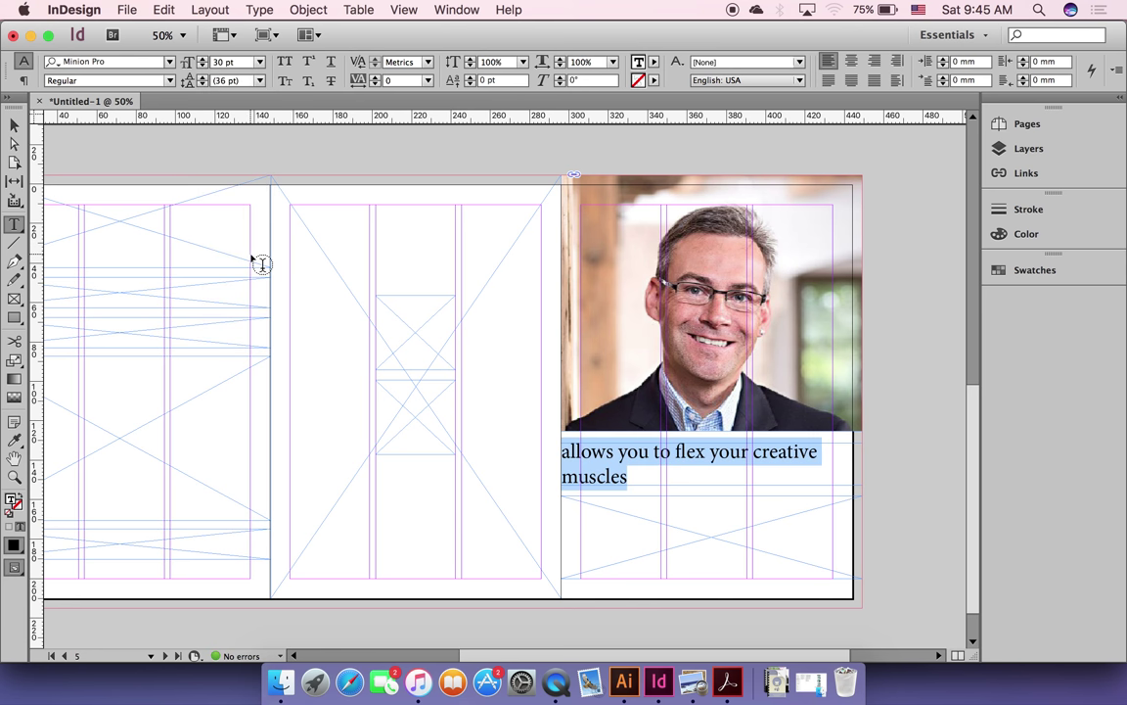
{"action": "left_click", "coordinate": [233, 62]}
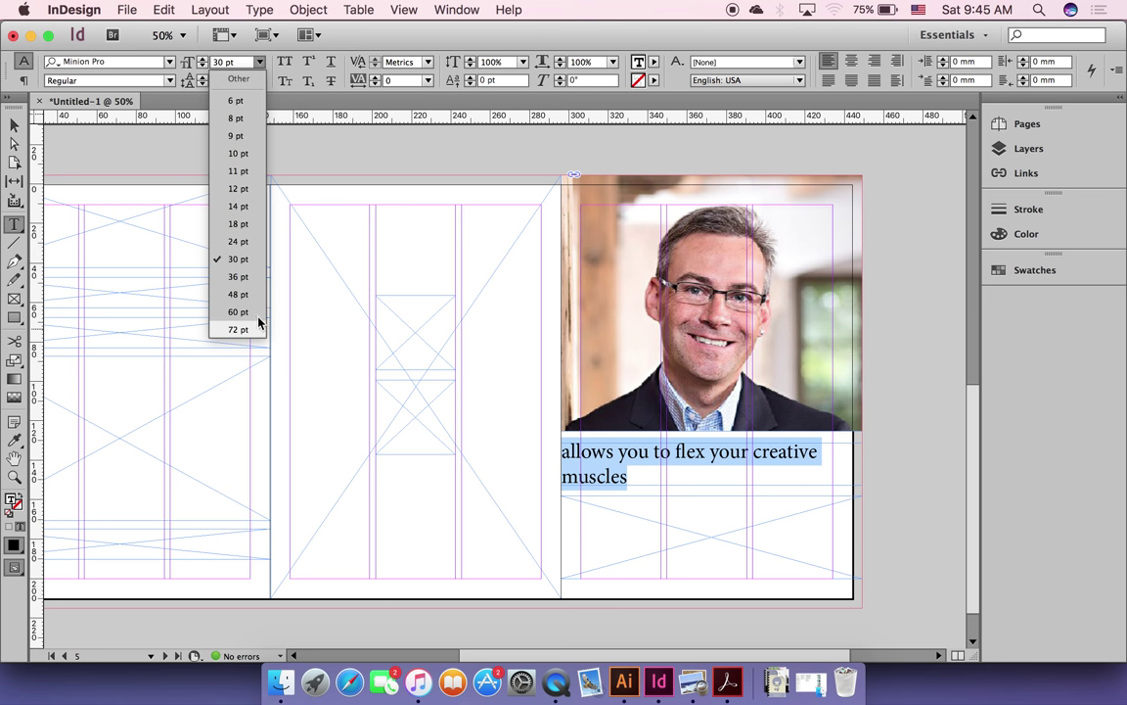
{"action": "left_click", "coordinate": [238, 278]}
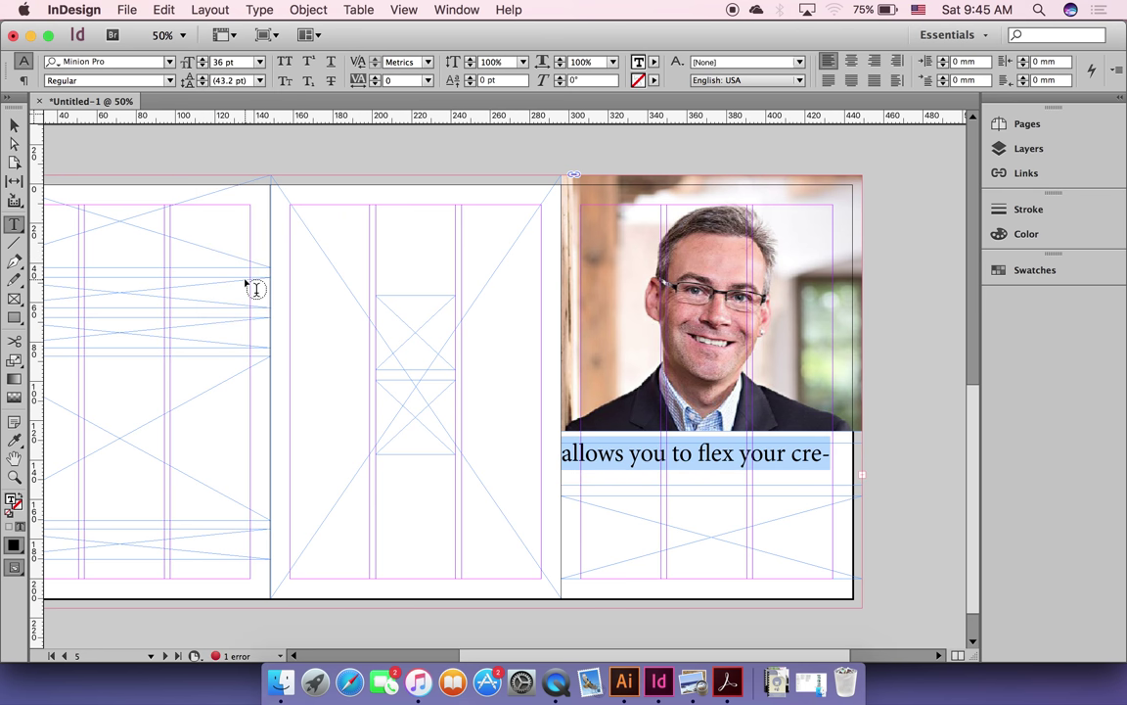
{"action": "left_click", "coordinate": [233, 61]}
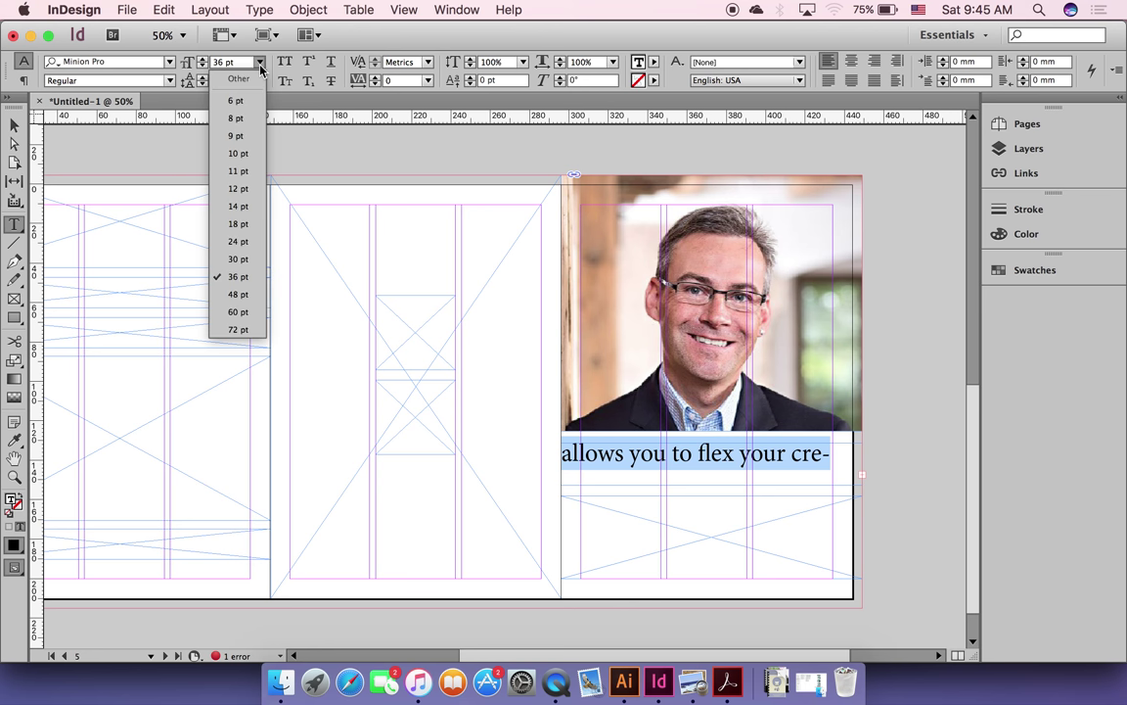
{"action": "left_click", "coordinate": [260, 261]}
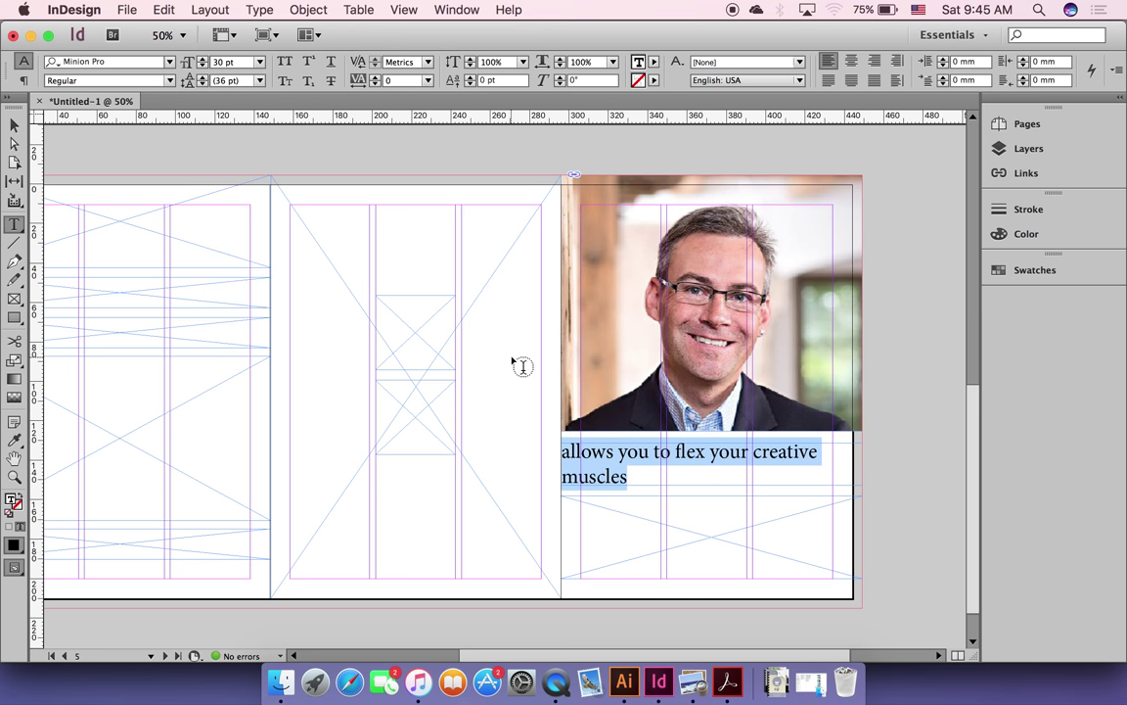
{"action": "left_click", "coordinate": [852, 62]}
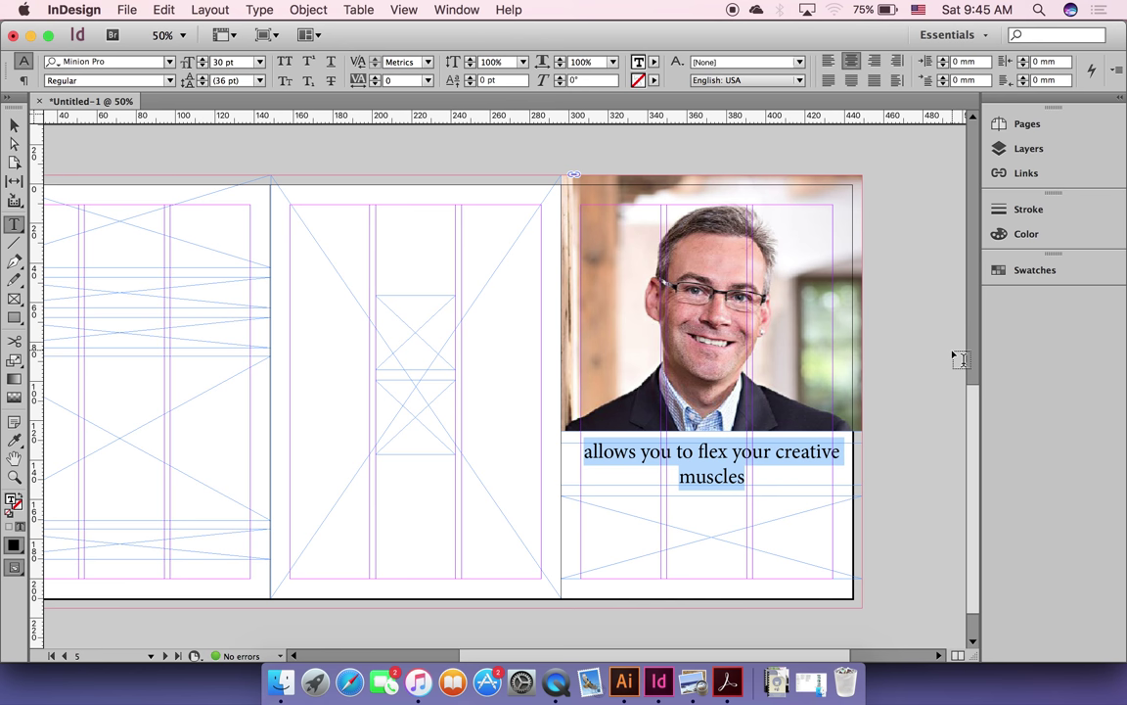
{"action": "left_click", "coordinate": [15, 125]}
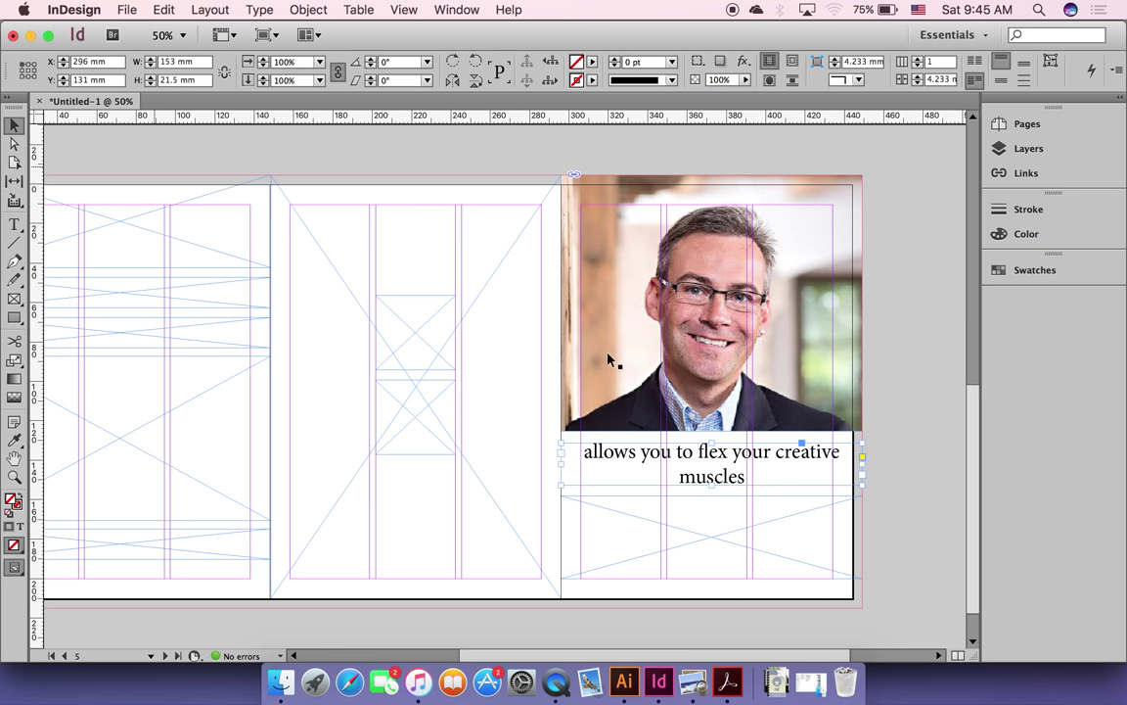
Step: Set the whole phrase below the portrait in all caps
{"action": "double_click", "coordinate": [721, 479]}
{"action": "double_click", "coordinate": [712, 477]}
{"action": "key", "text": "super+a"}
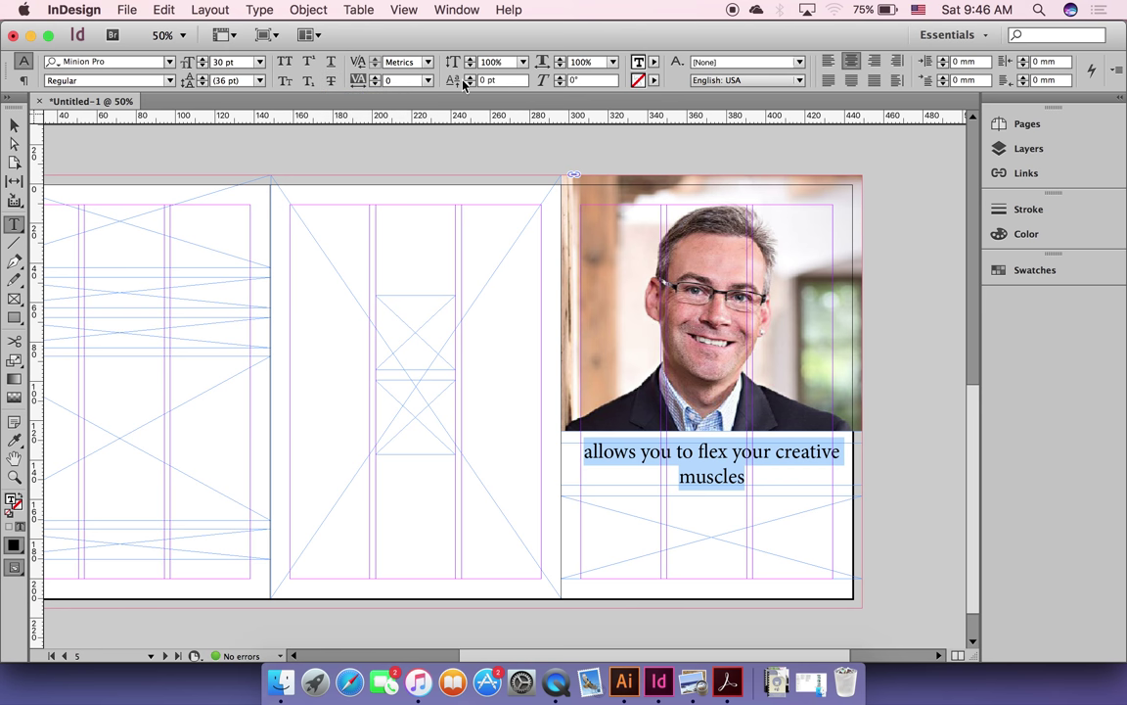
{"action": "left_click", "coordinate": [283, 65]}
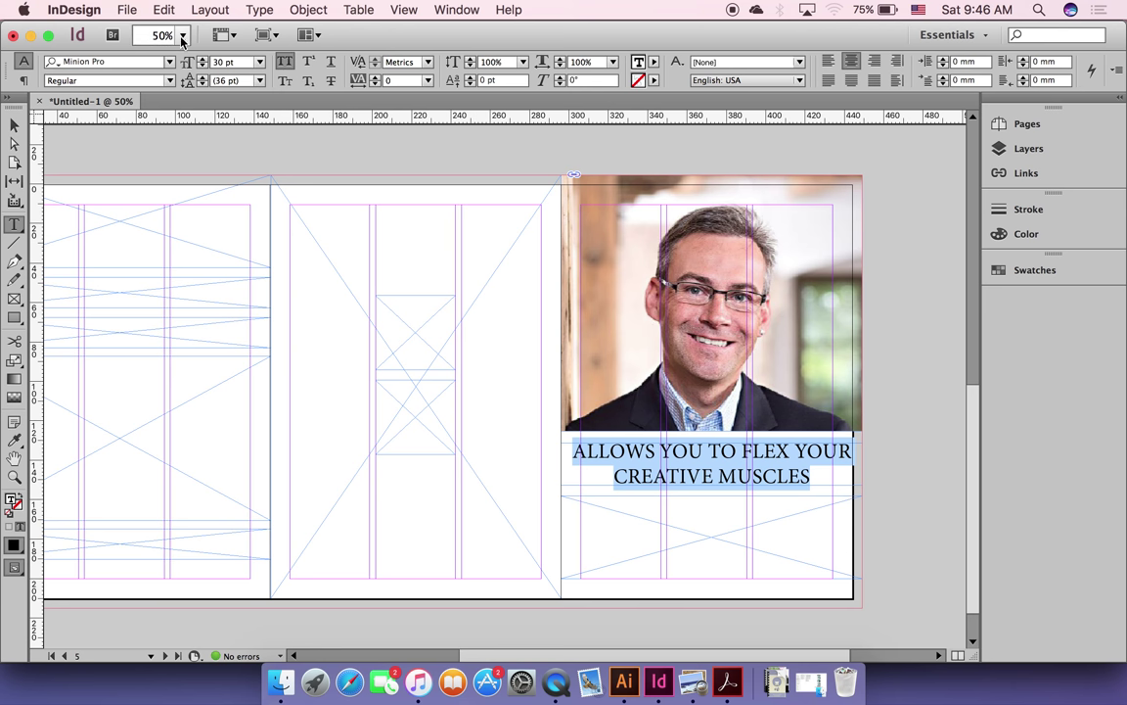
Step: Try the Bold Cond font style on the phrase and set it to Medium instead
{"action": "left_click", "coordinate": [169, 81]}
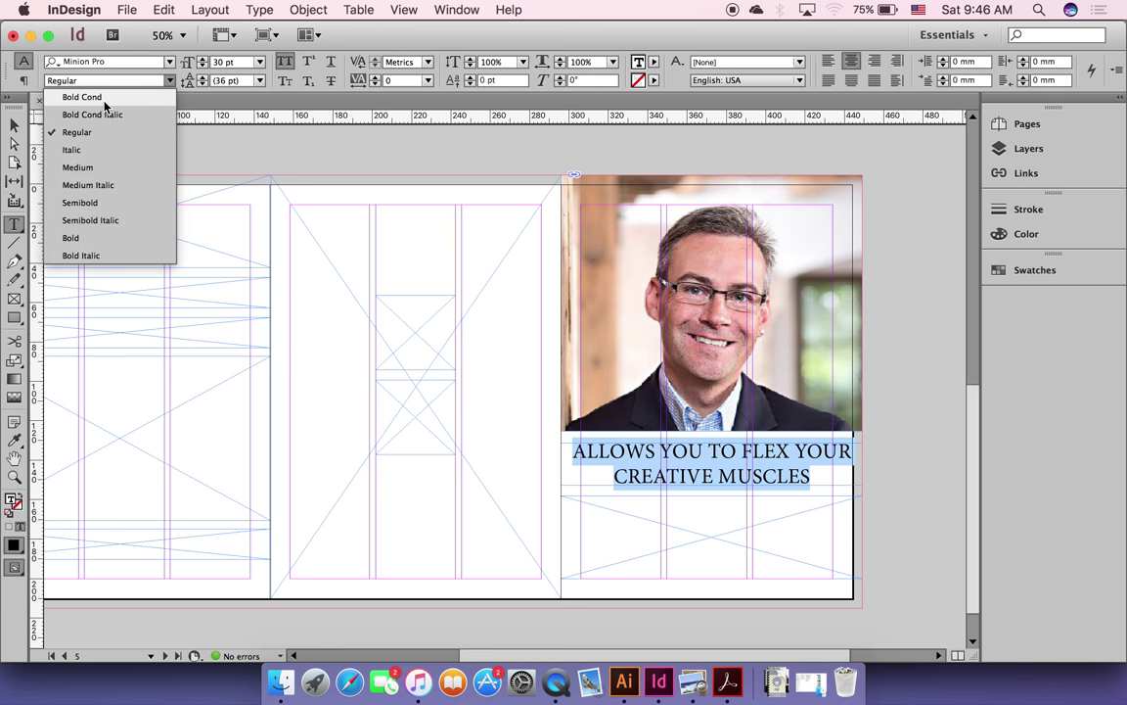
{"action": "left_click", "coordinate": [107, 97]}
{"action": "left_click", "coordinate": [168, 81]}
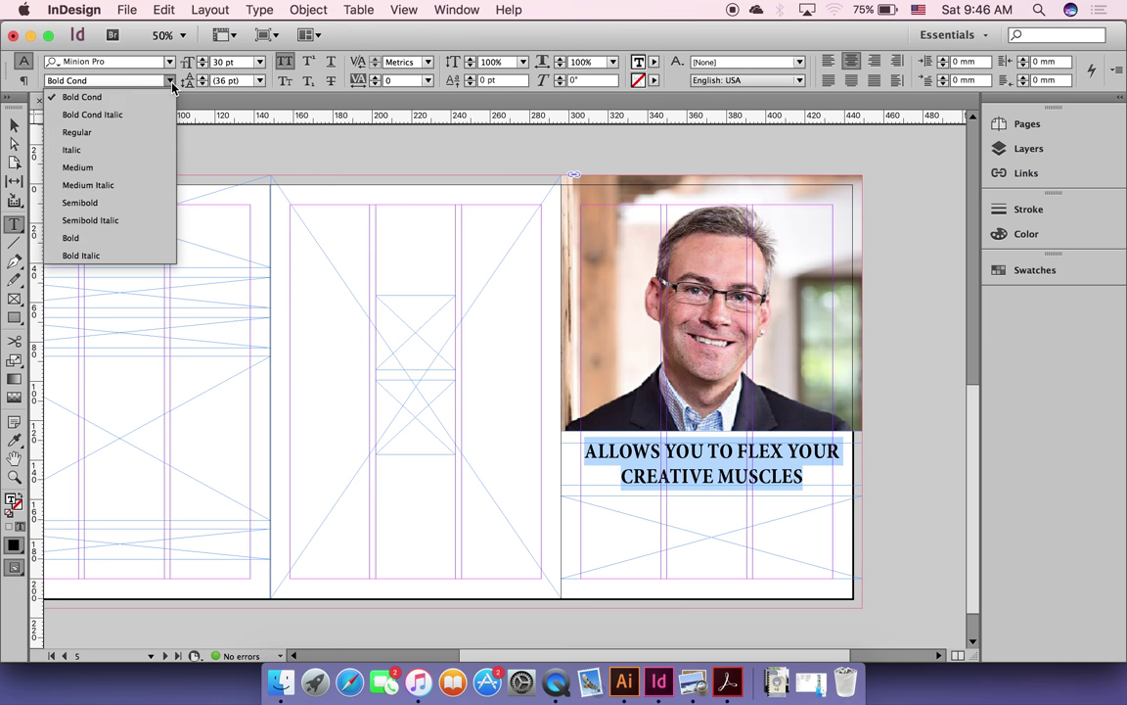
{"action": "left_click", "coordinate": [98, 167]}
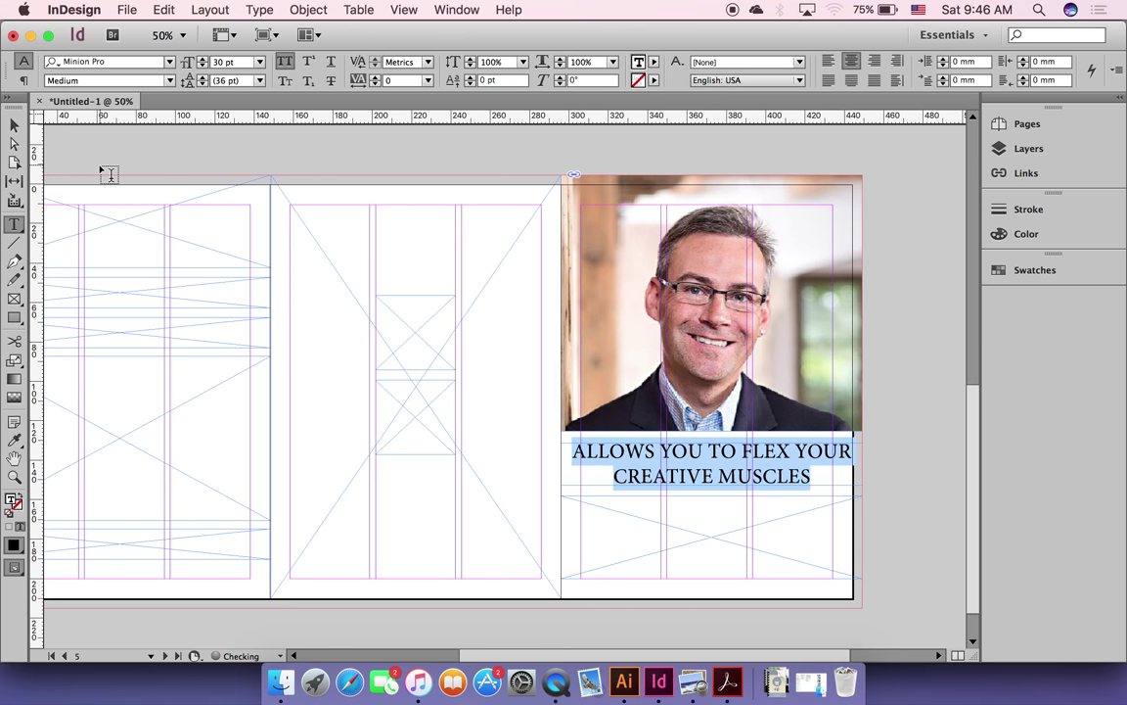
{"action": "left_click", "coordinate": [14, 125]}
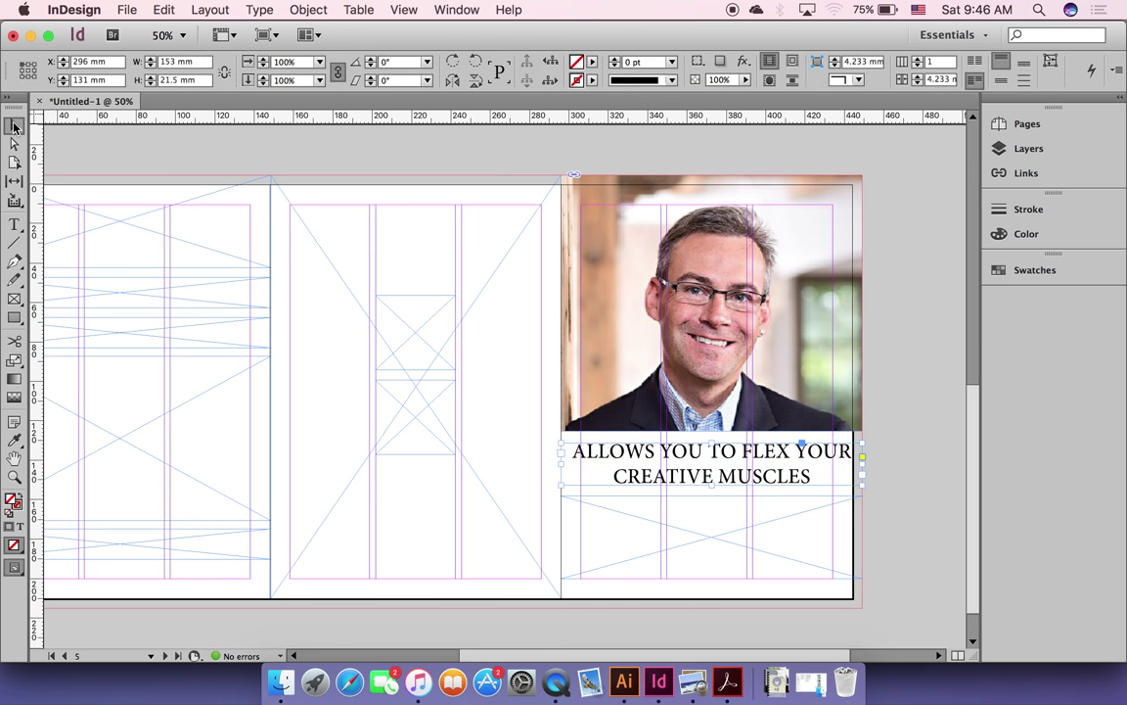
{"action": "left_click", "coordinate": [392, 140]}
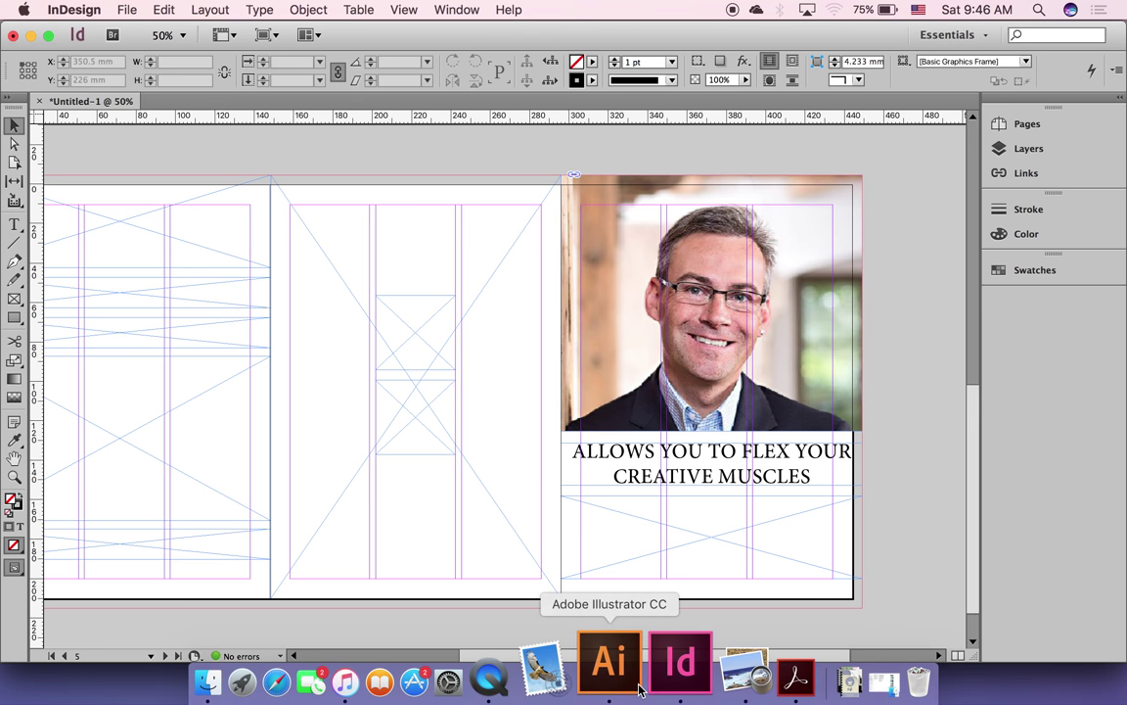
{"action": "left_click", "coordinate": [727, 682]}
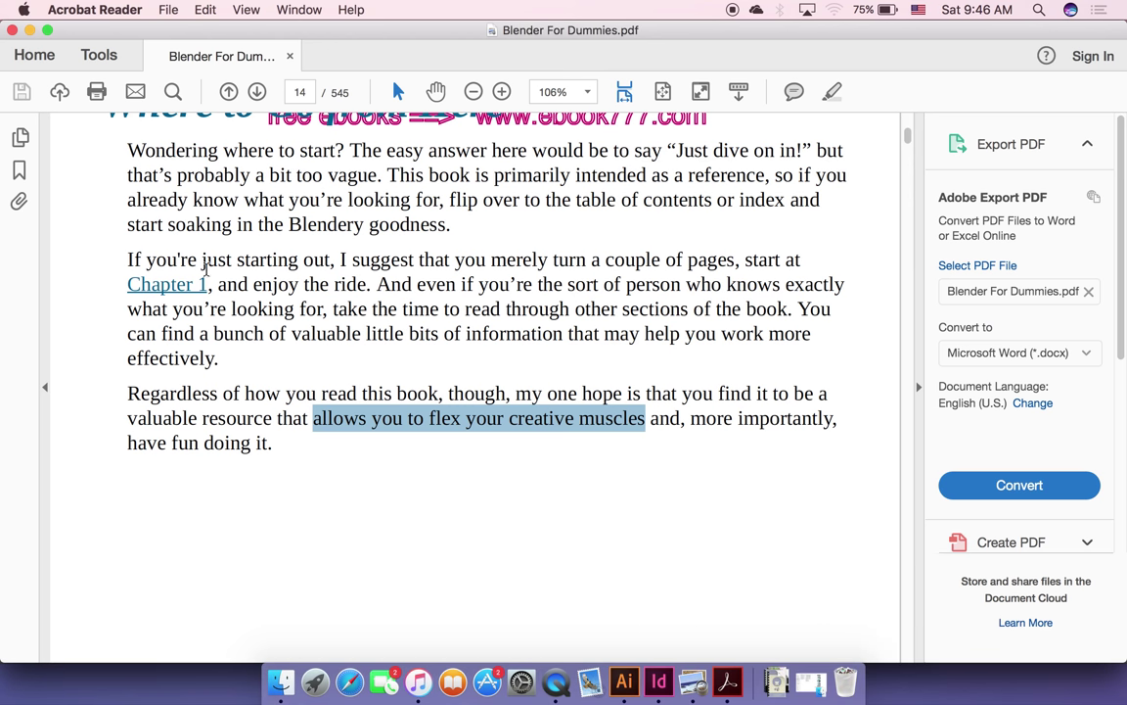
{"action": "left_click", "coordinate": [333, 308]}
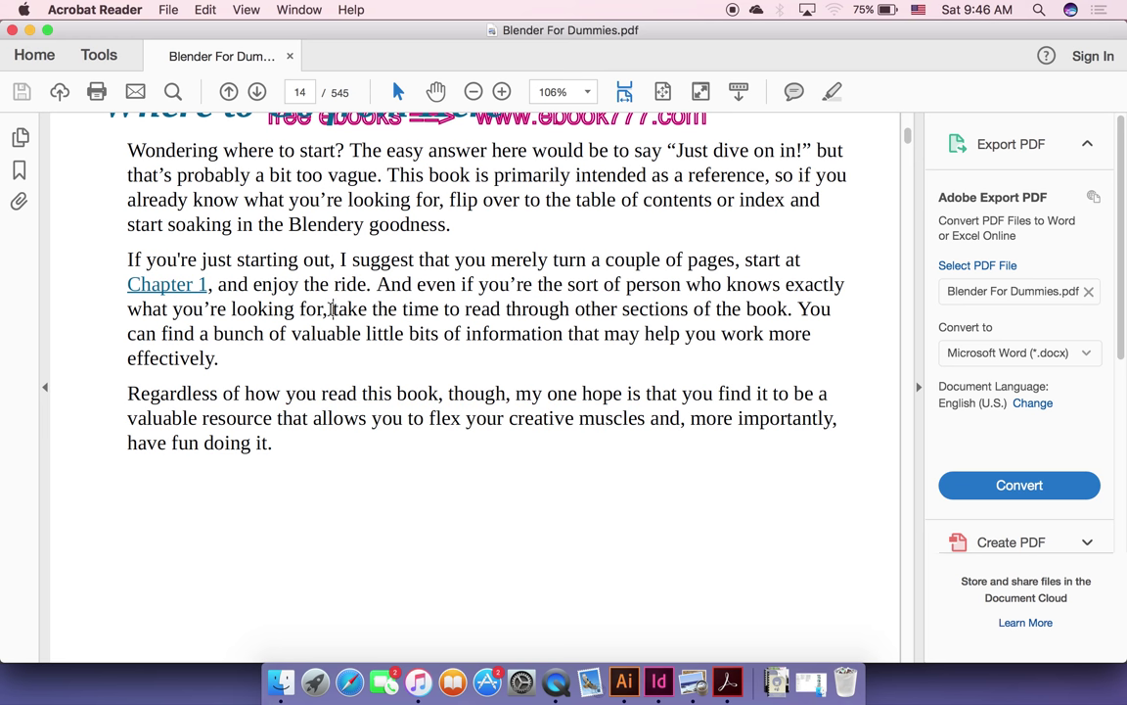
{"action": "left_click", "coordinate": [650, 673]}
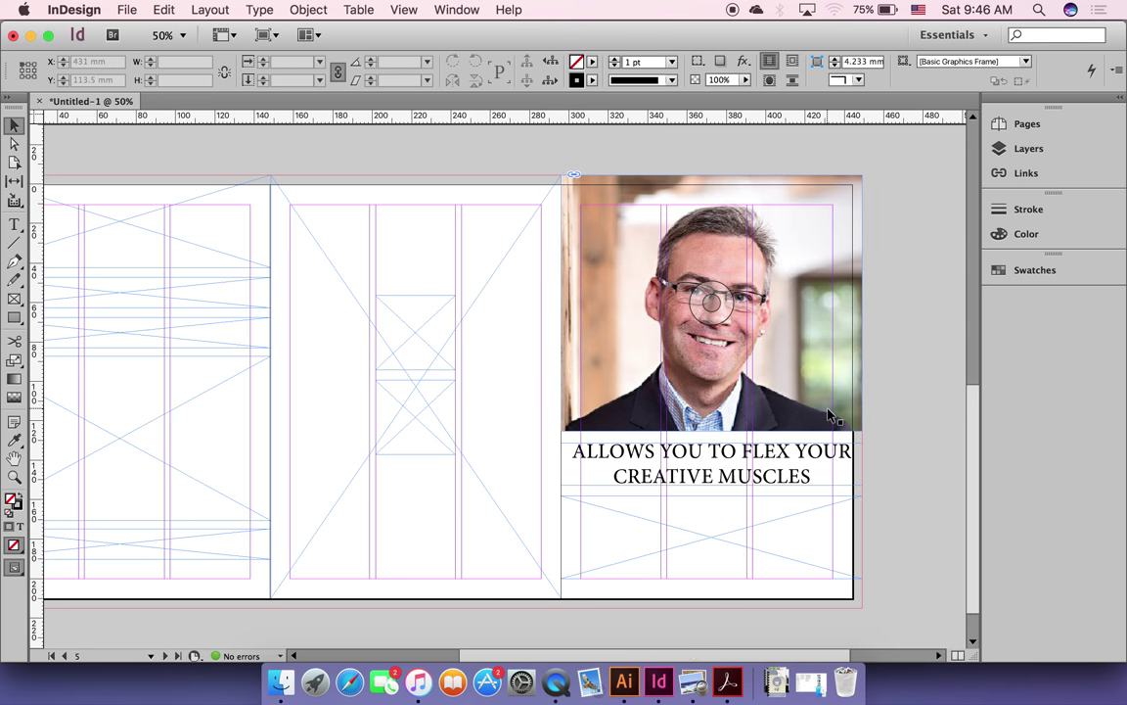
Step: Fill the empty frame beneath the heading under the portrait with placeholder text
{"action": "left_click", "coordinate": [711, 545]}
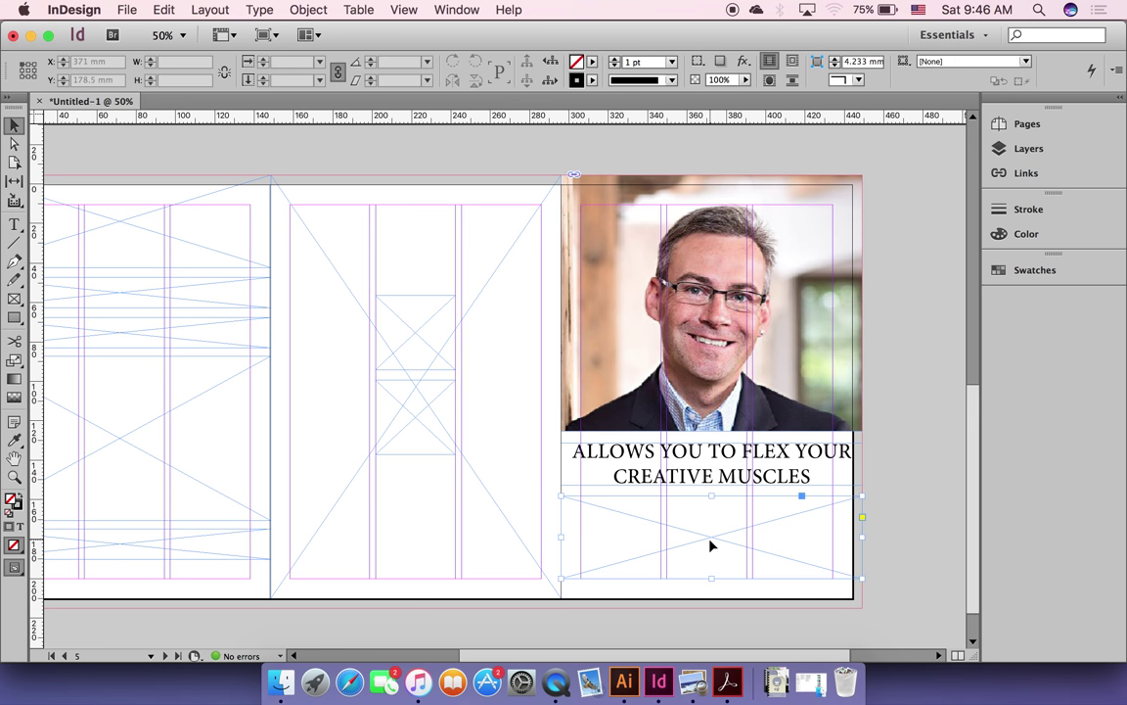
{"action": "left_click", "coordinate": [14, 224]}
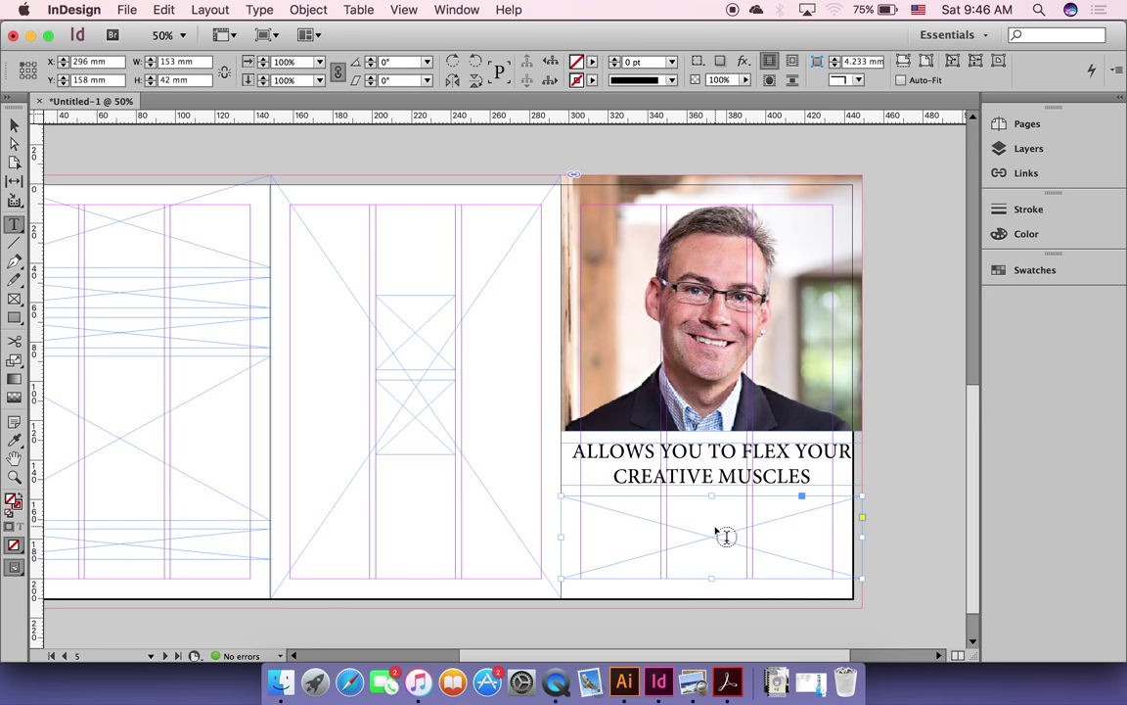
{"action": "left_click", "coordinate": [711, 533]}
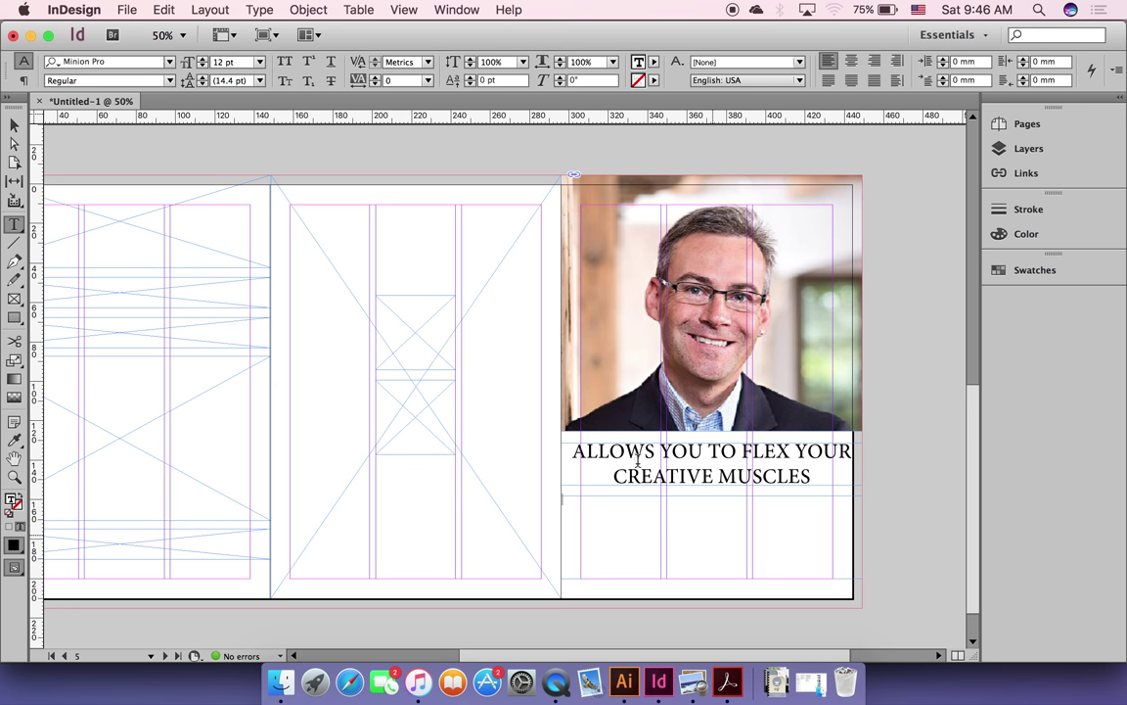
{"action": "left_click", "coordinate": [260, 9]}
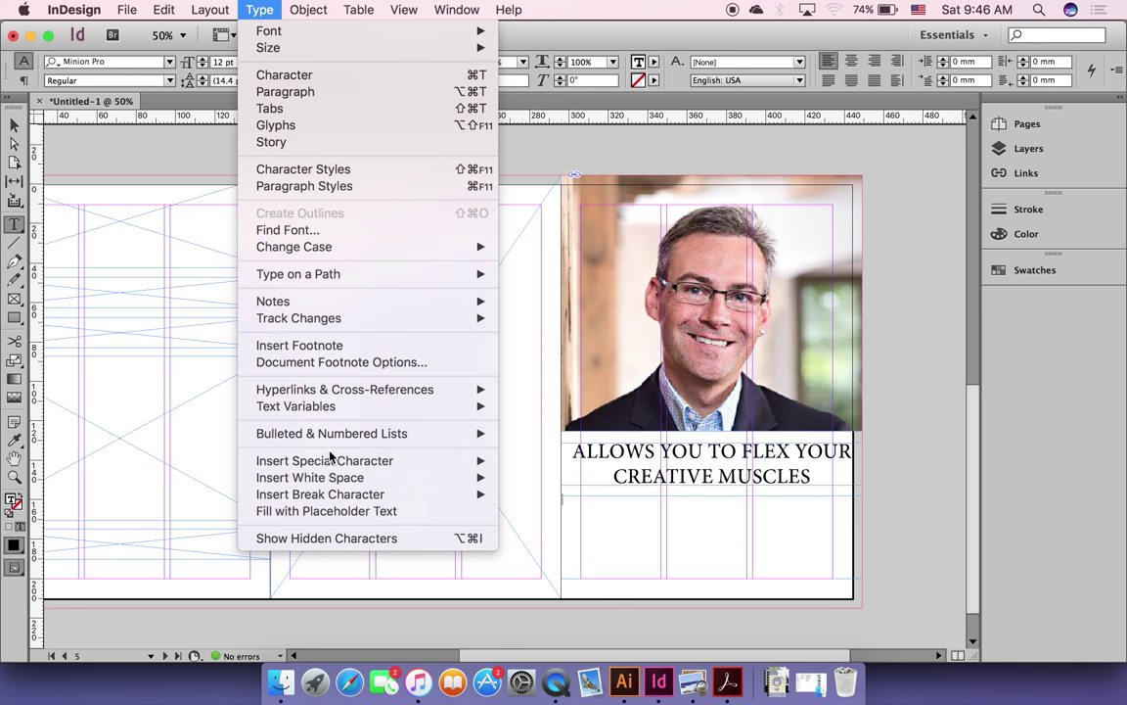
{"action": "left_click", "coordinate": [367, 511]}
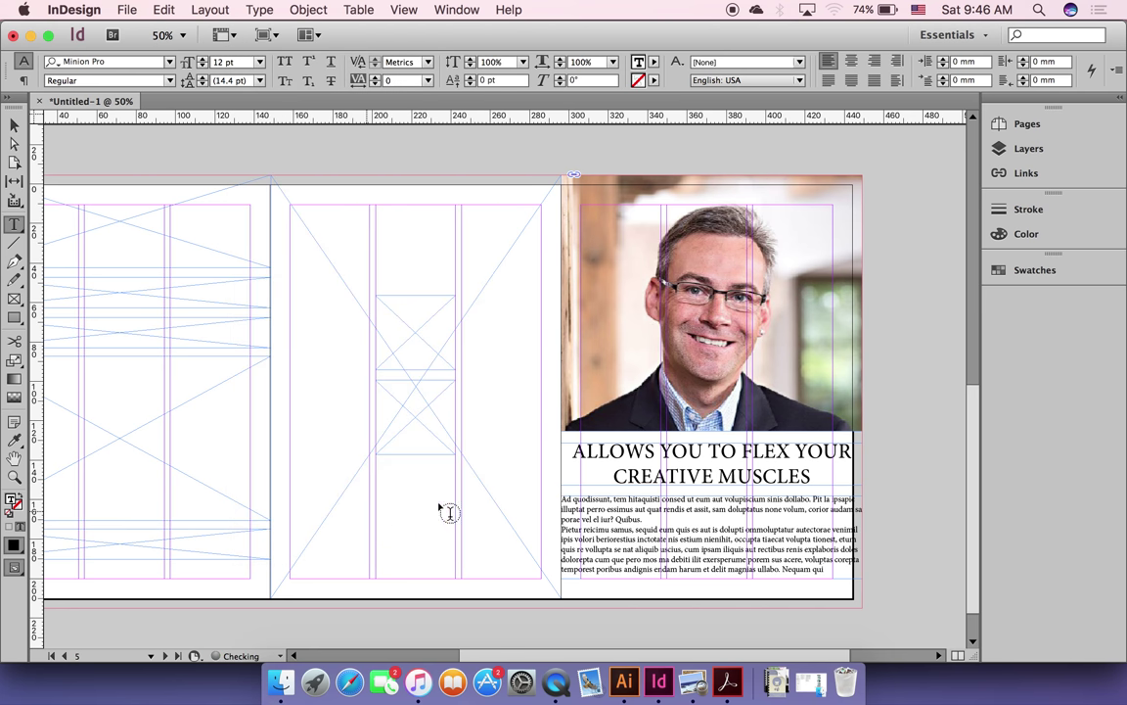
Step: Set all of the placeholder text to 14 pt and check the page in preview without guides and frame edges
{"action": "left_click", "coordinate": [835, 569]}
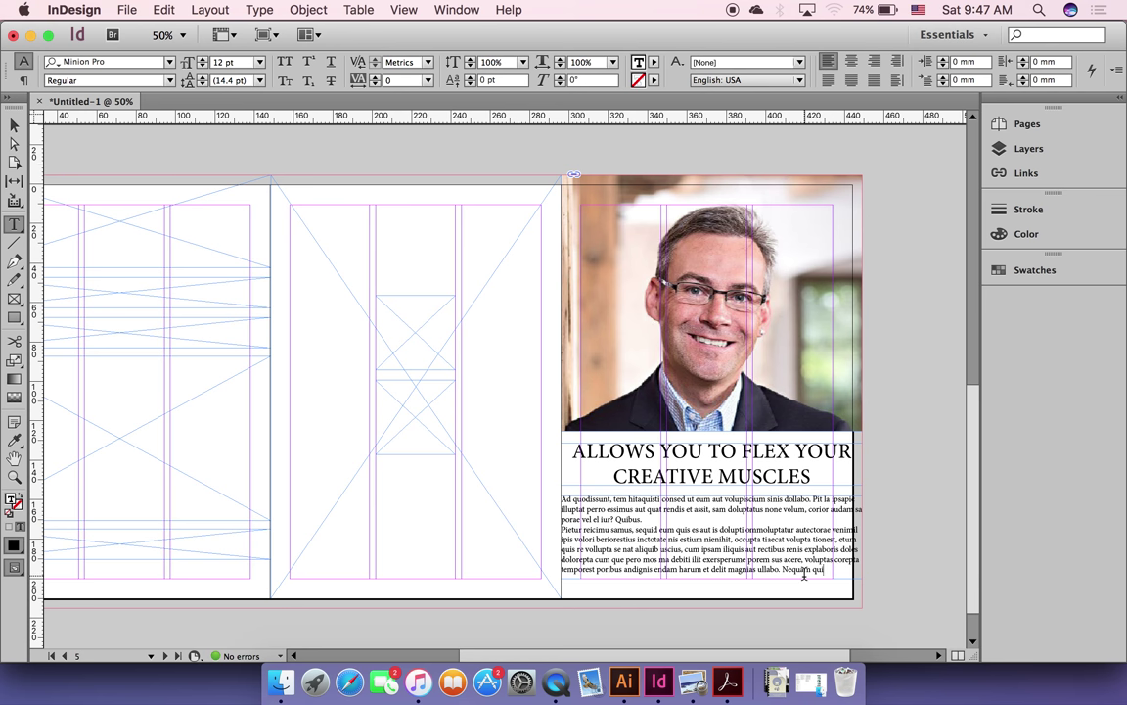
{"action": "key", "text": "super+a"}
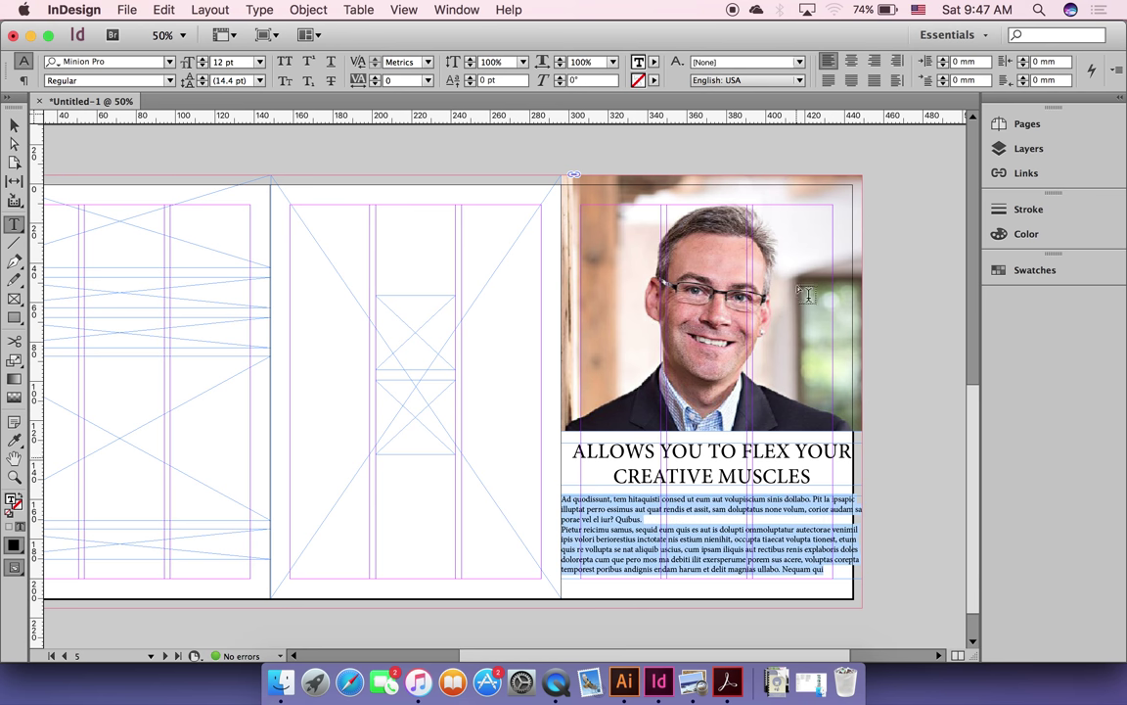
{"action": "left_click", "coordinate": [260, 61]}
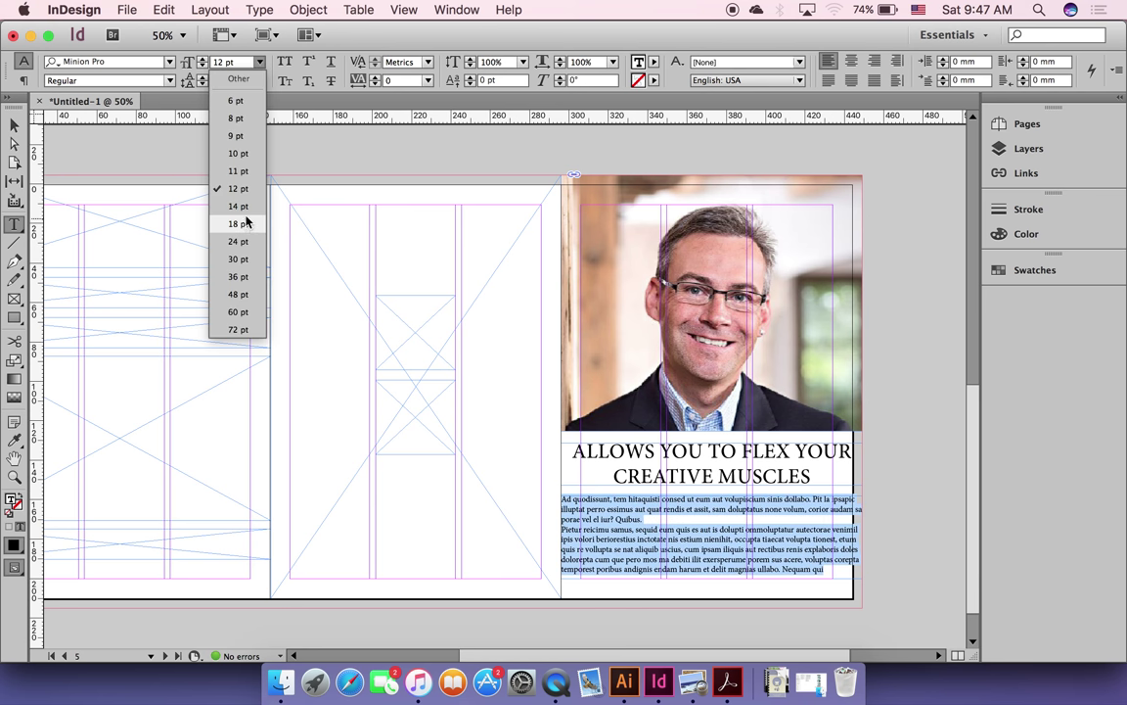
{"action": "left_click", "coordinate": [245, 216]}
{"action": "left_click", "coordinate": [14, 125]}
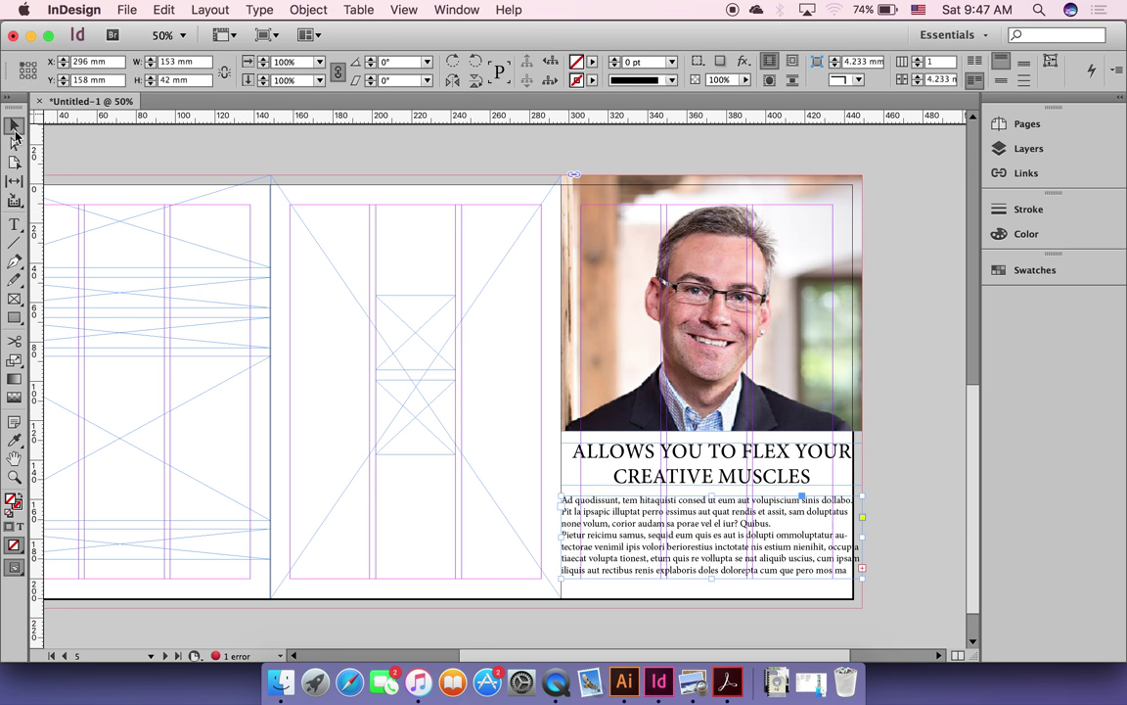
{"action": "left_click", "coordinate": [396, 168]}
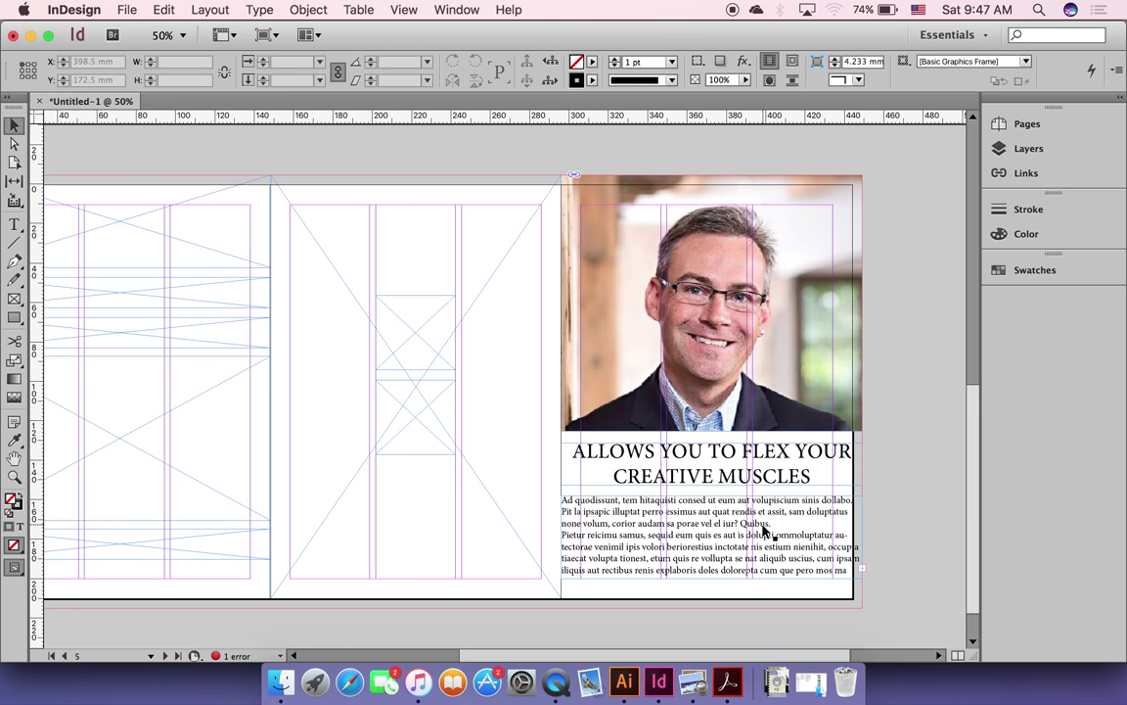
{"action": "key", "text": "w"}
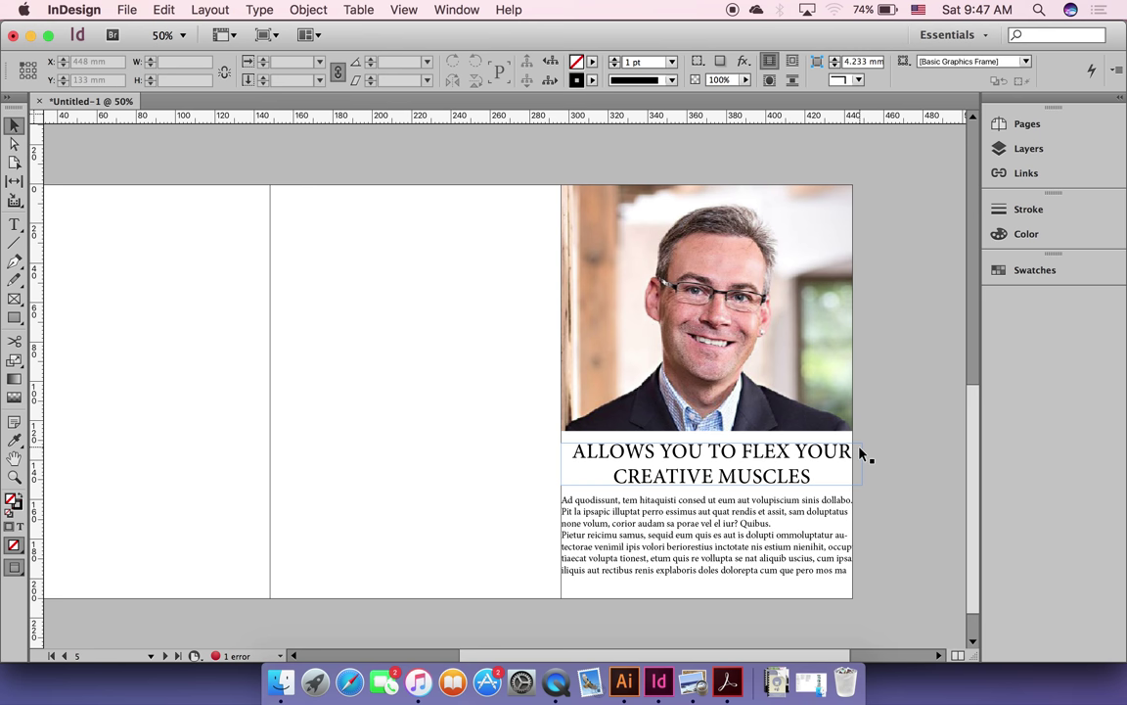
{"action": "key", "text": "w"}
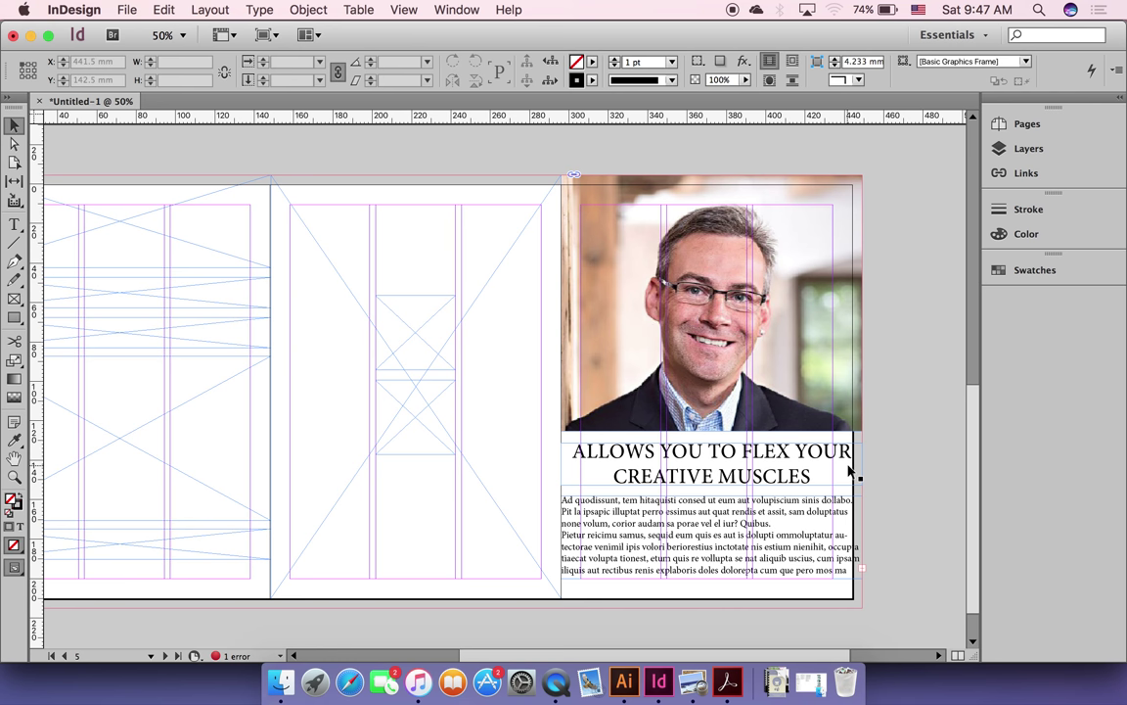
Step: Reduce the font size of the whole heading below the portrait, trying sizes down to 17 pt and settling on 21 pt
{"action": "left_click", "coordinate": [813, 474]}
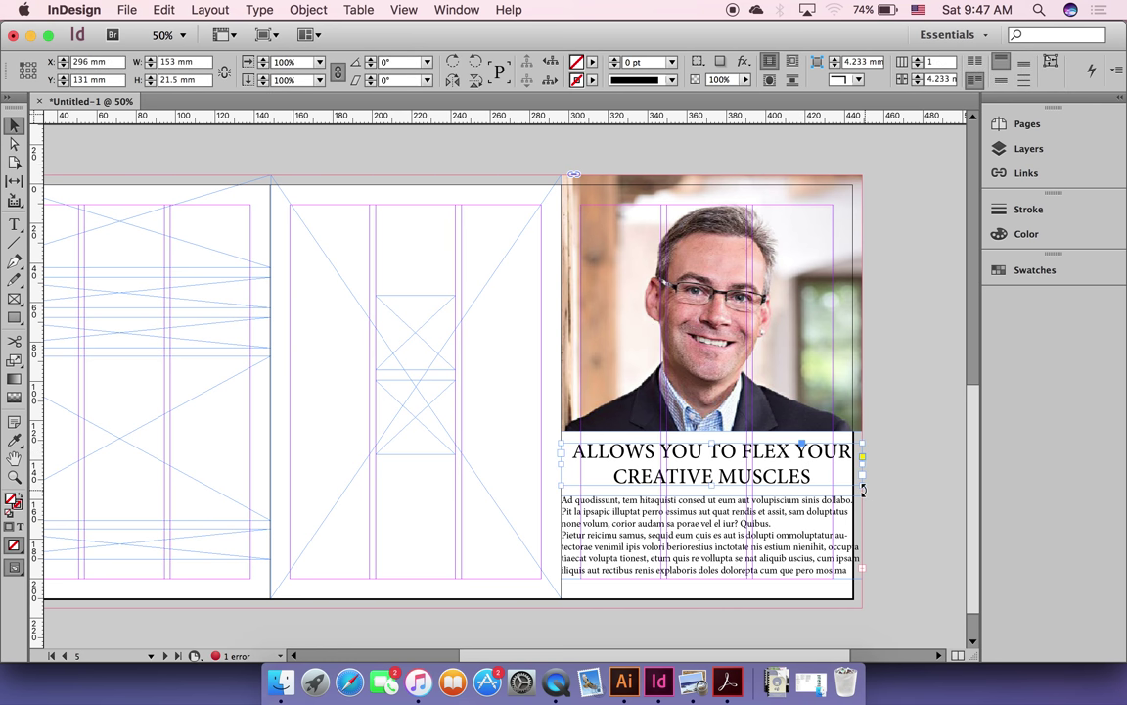
{"action": "double_click", "coordinate": [811, 475]}
{"action": "left_click_drag", "start_coordinate": [810, 475], "coordinate": [511, 460]}
{"action": "key", "text": "super+a"}
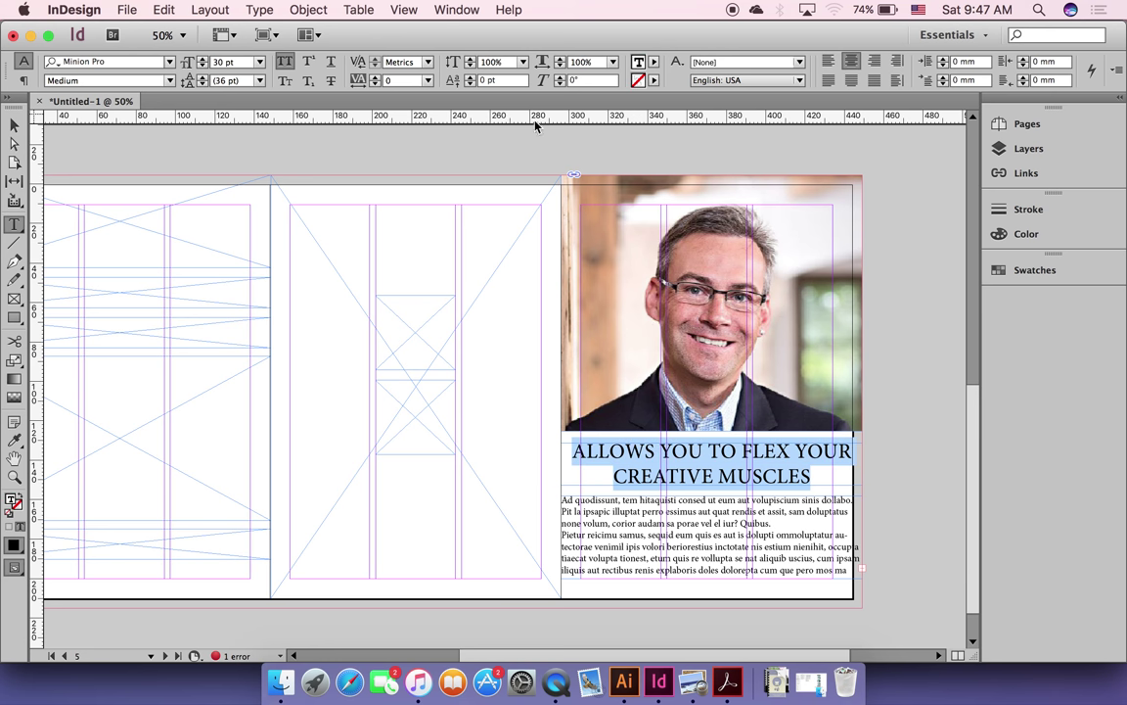
{"action": "left_click", "coordinate": [244, 64]}
{"action": "key", "text": "Down"}
{"action": "key", "text": "Down"}
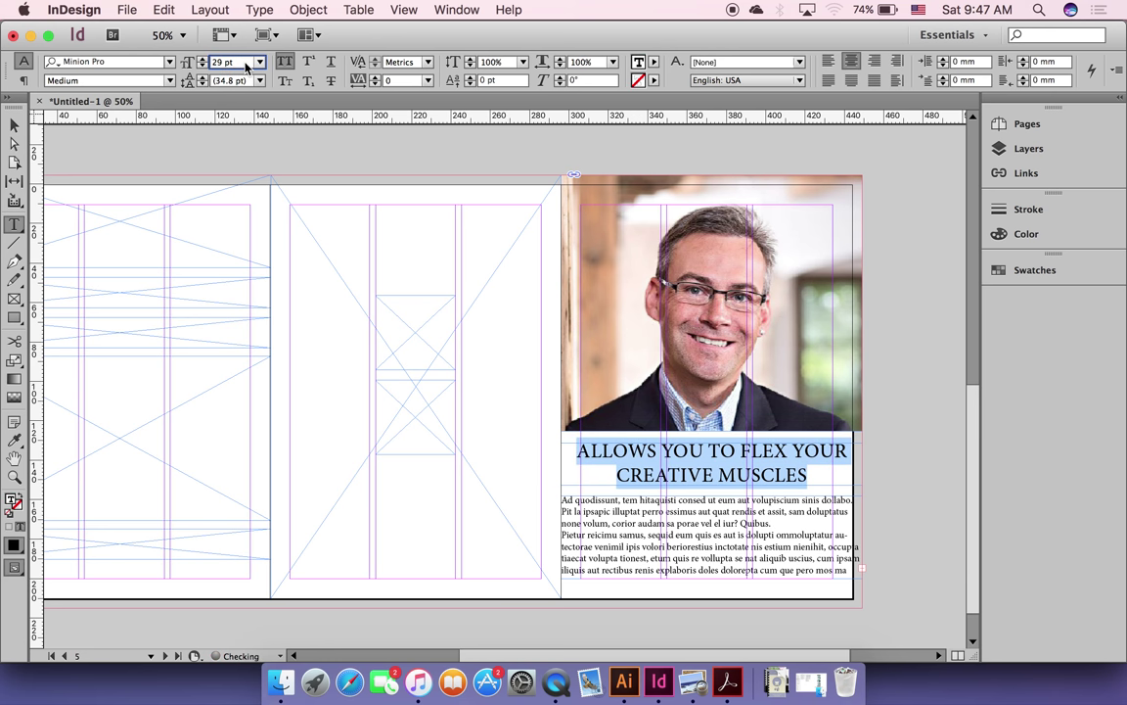
{"action": "key", "text": "Down"}
{"action": "key", "text": "Down"}
{"action": "key", "text": "Down"}
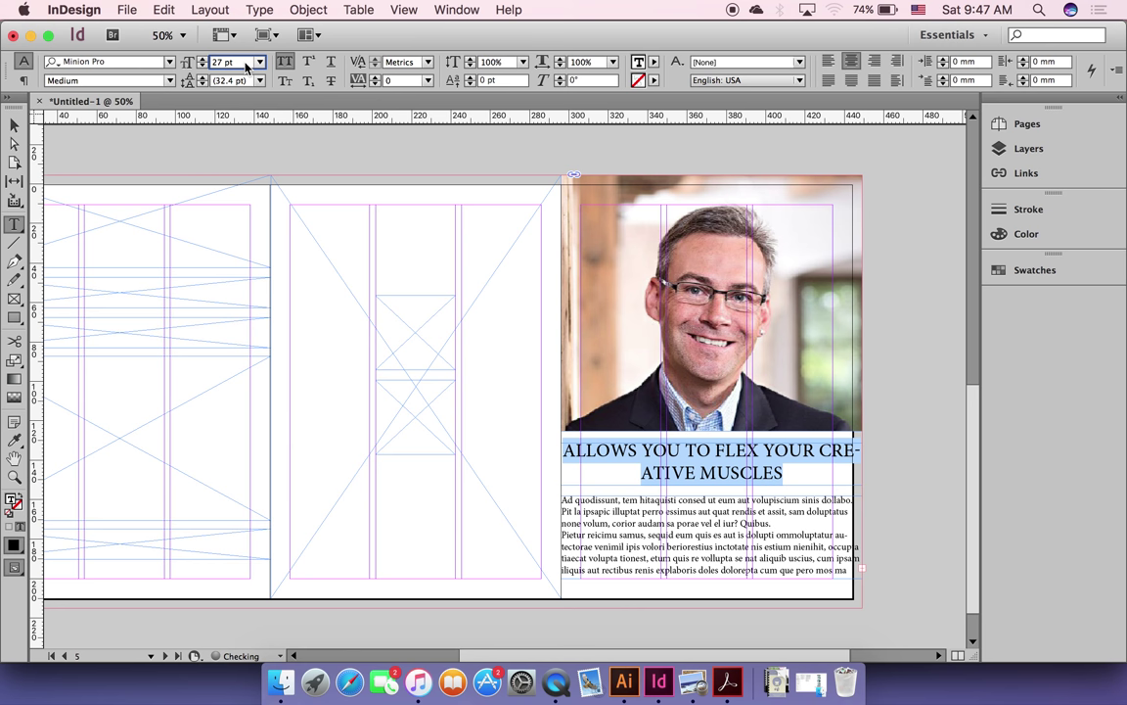
{"action": "key", "text": "Down"}
{"action": "key", "text": "Down"}
{"action": "key", "text": "Down"}
{"action": "key", "text": "Down"}
{"action": "key", "text": "Down"}
{"action": "key", "text": "Down"}
{"action": "key", "text": "Down"}
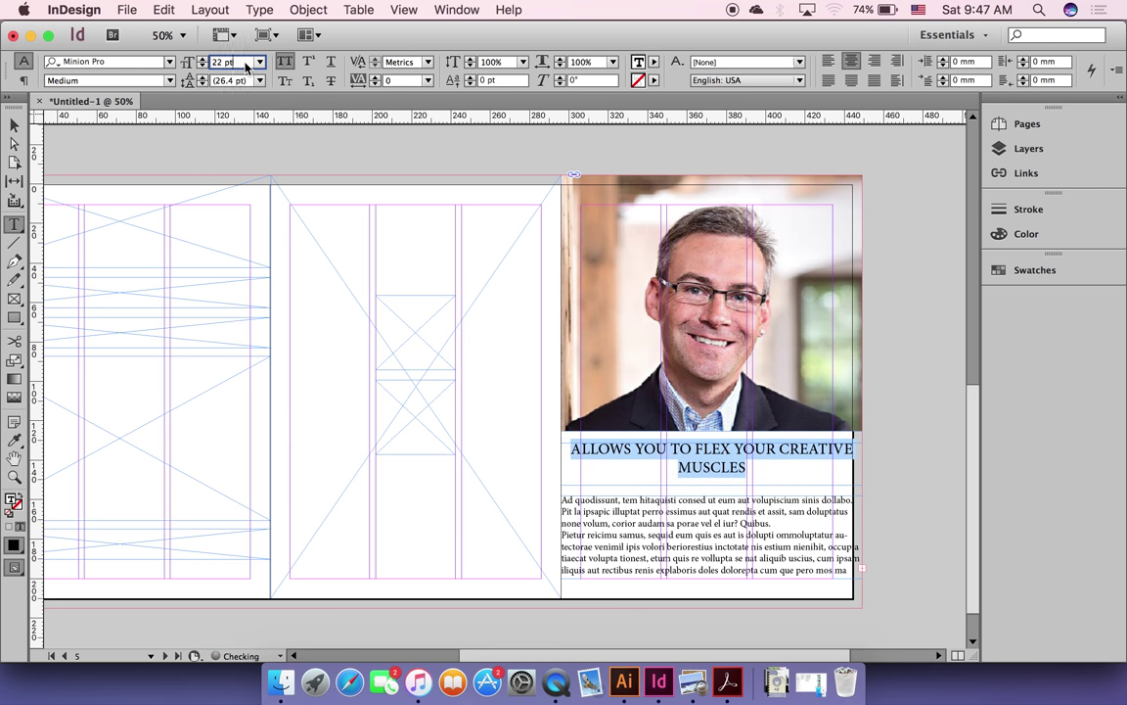
{"action": "key", "text": "Down"}
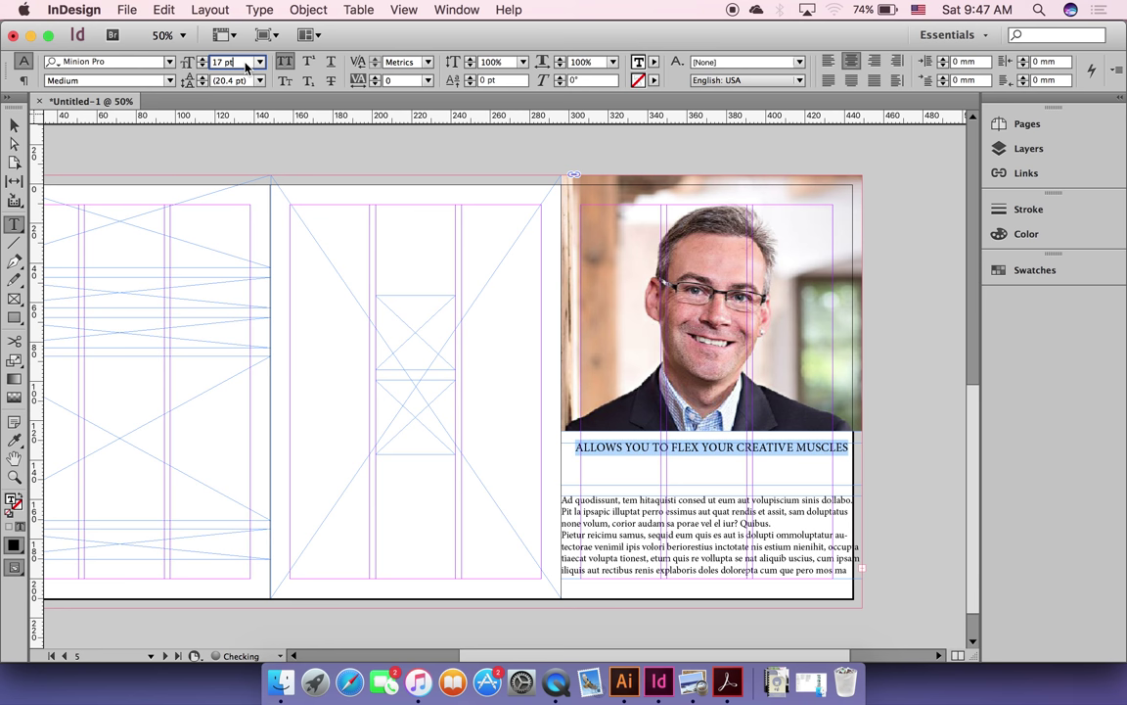
{"action": "key", "text": "Up"}
{"action": "key", "text": "Up"}
{"action": "key", "text": "Up"}
{"action": "key", "text": "Up"}
{"action": "key", "text": "Up"}
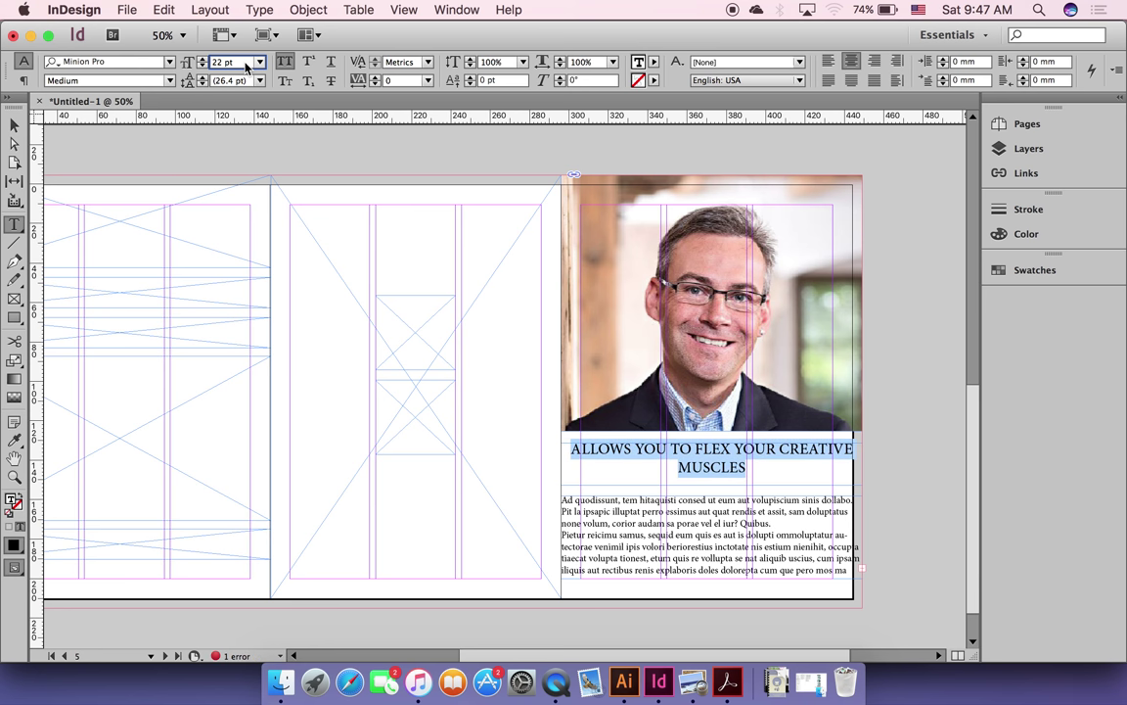
{"action": "key", "text": "Down"}
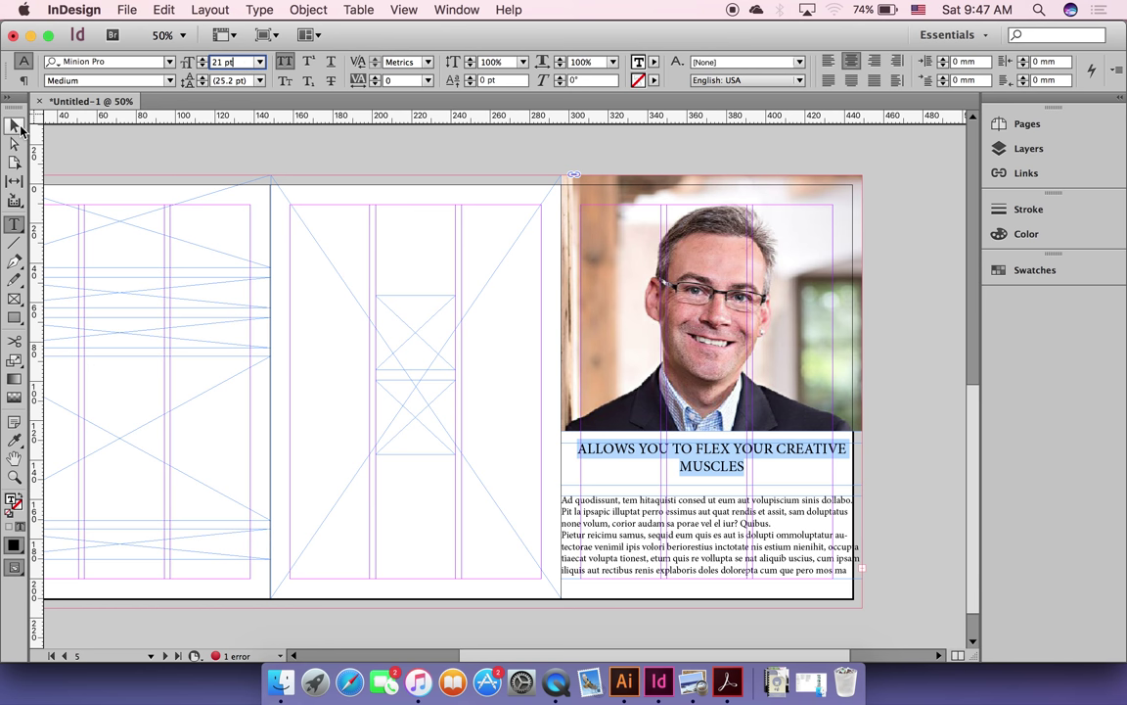
{"action": "left_click", "coordinate": [14, 124]}
{"action": "left_click", "coordinate": [876, 508]}
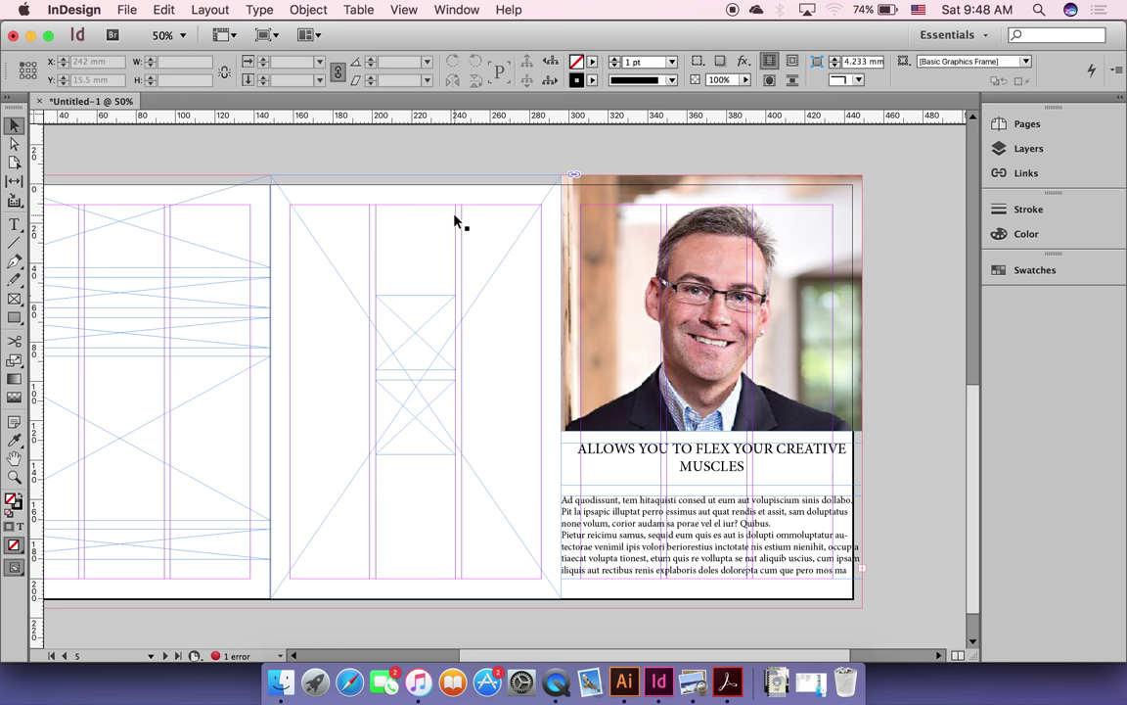
{"action": "left_click", "coordinate": [719, 458]}
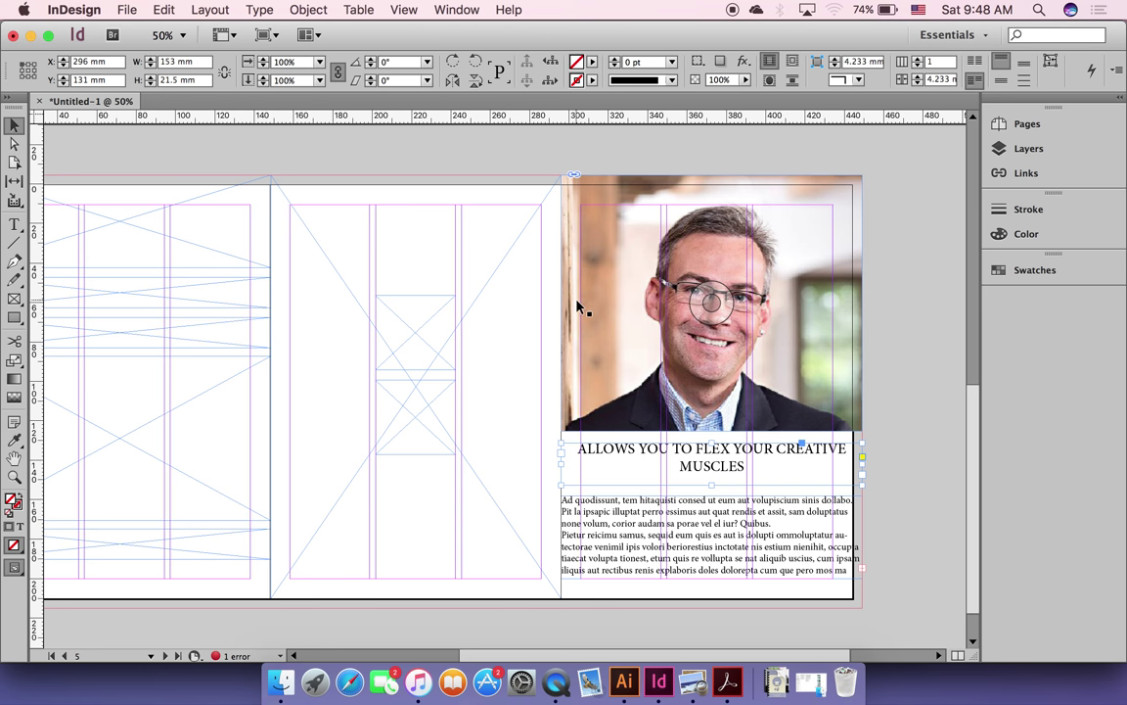
{"action": "left_click", "coordinate": [260, 11]}
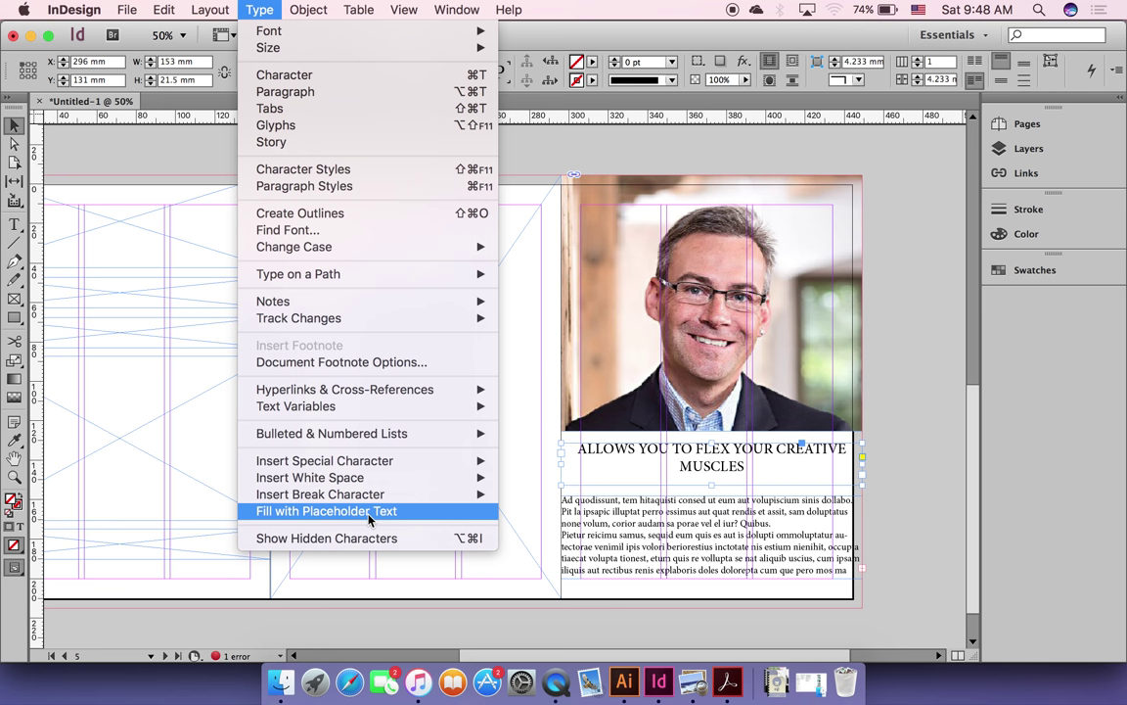
{"action": "left_click", "coordinate": [974, 559]}
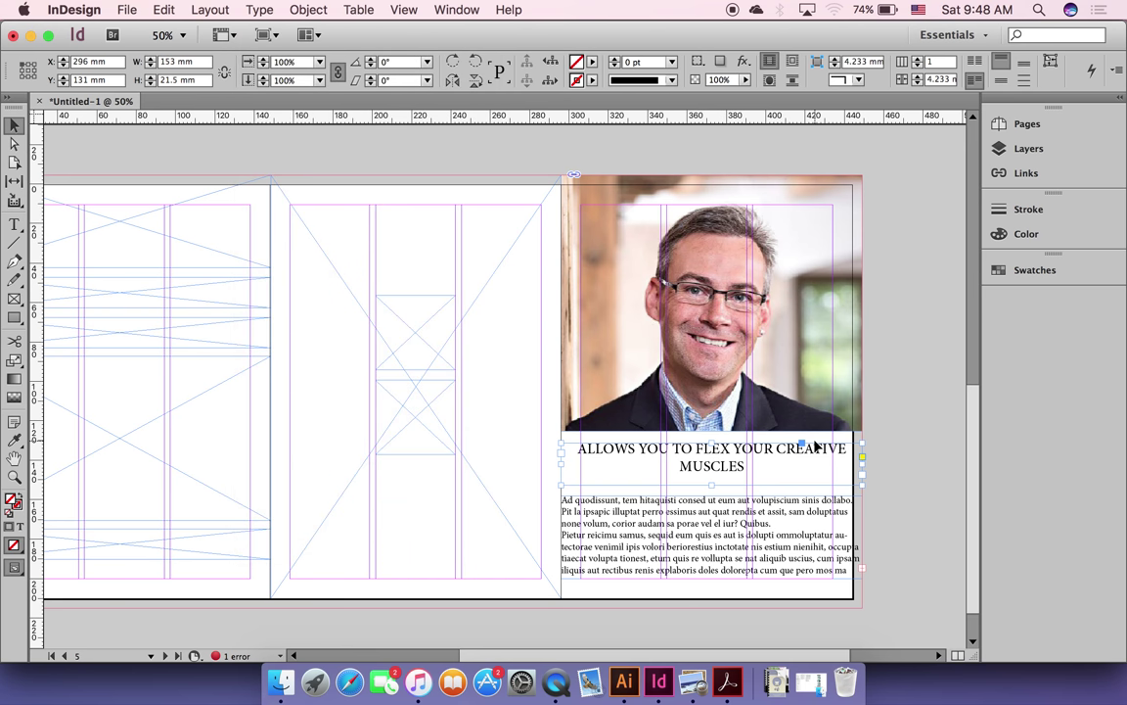
Step: Shrink the heading's text frame about its center to fit between the page's side margins, about 128 mm wide and 18 mm high
{"action": "key", "text": "super+equal"}
{"action": "key", "text": "super+equal"}
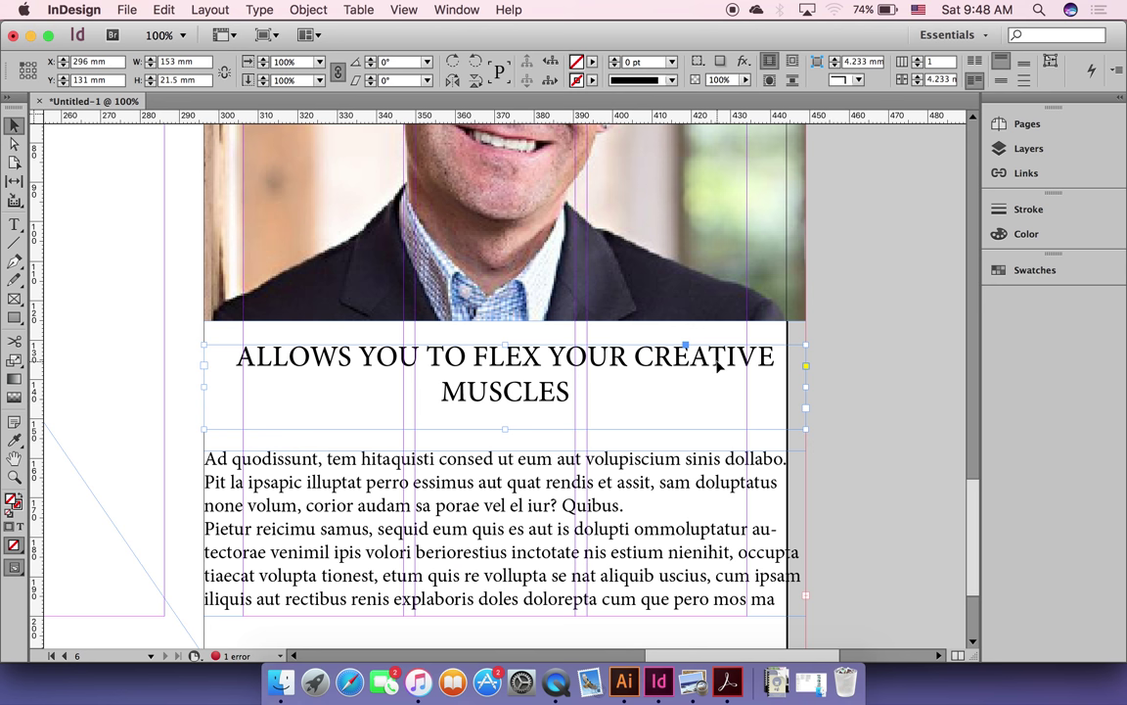
{"action": "left_click_drag", "start_coordinate": [805, 428], "coordinate": [739, 400]}
{"action": "key", "text": "super+z"}
{"action": "left_click_drag", "start_coordinate": [805, 431], "coordinate": [749, 415]}
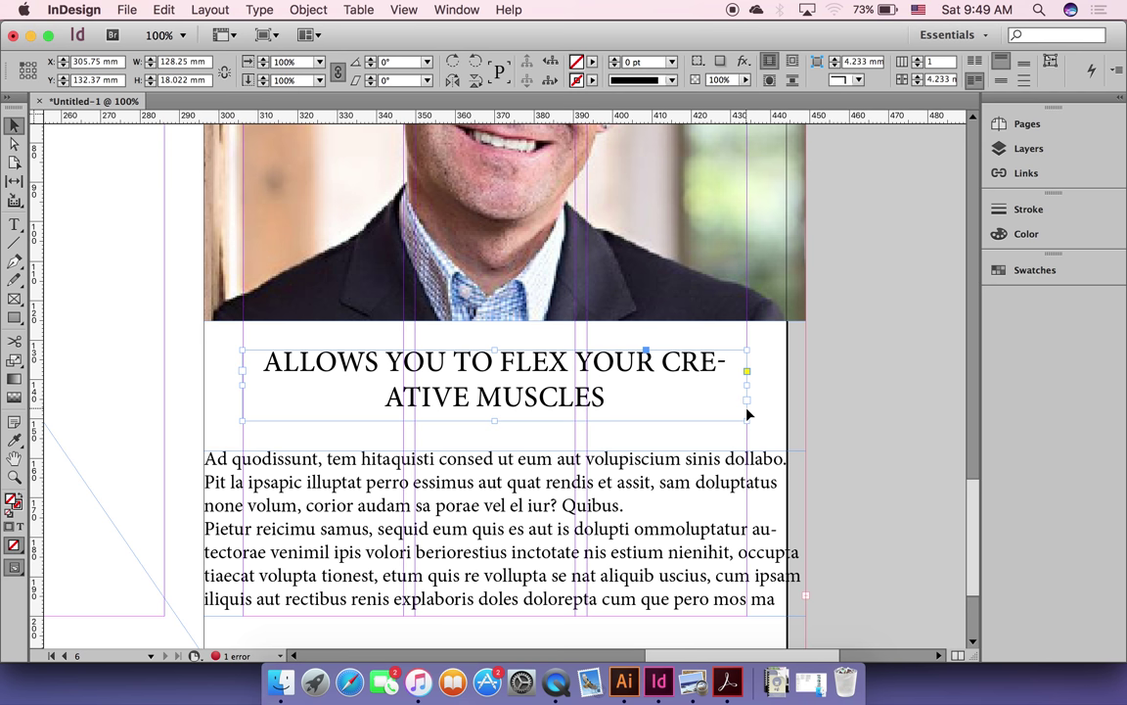
Step: Turn off hyphenation for the whole heading below the portrait
{"action": "double_click", "coordinate": [648, 361]}
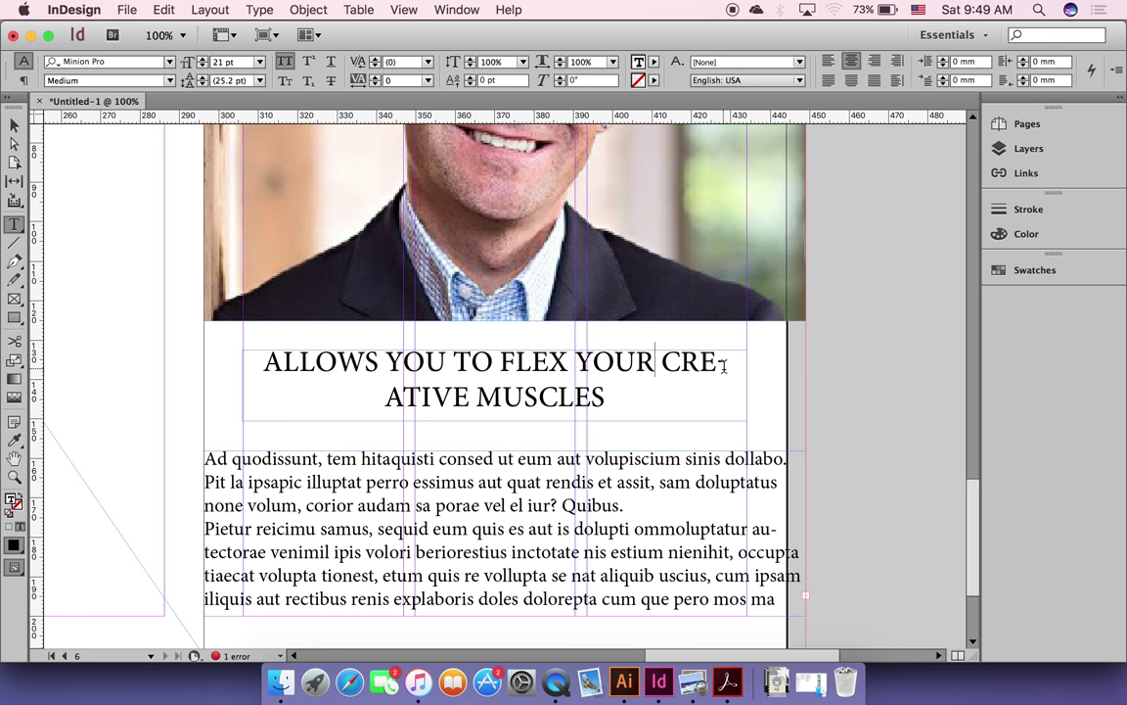
{"action": "left_click_drag", "start_coordinate": [525, 397], "coordinate": [487, 398]}
{"action": "key", "text": "super+a"}
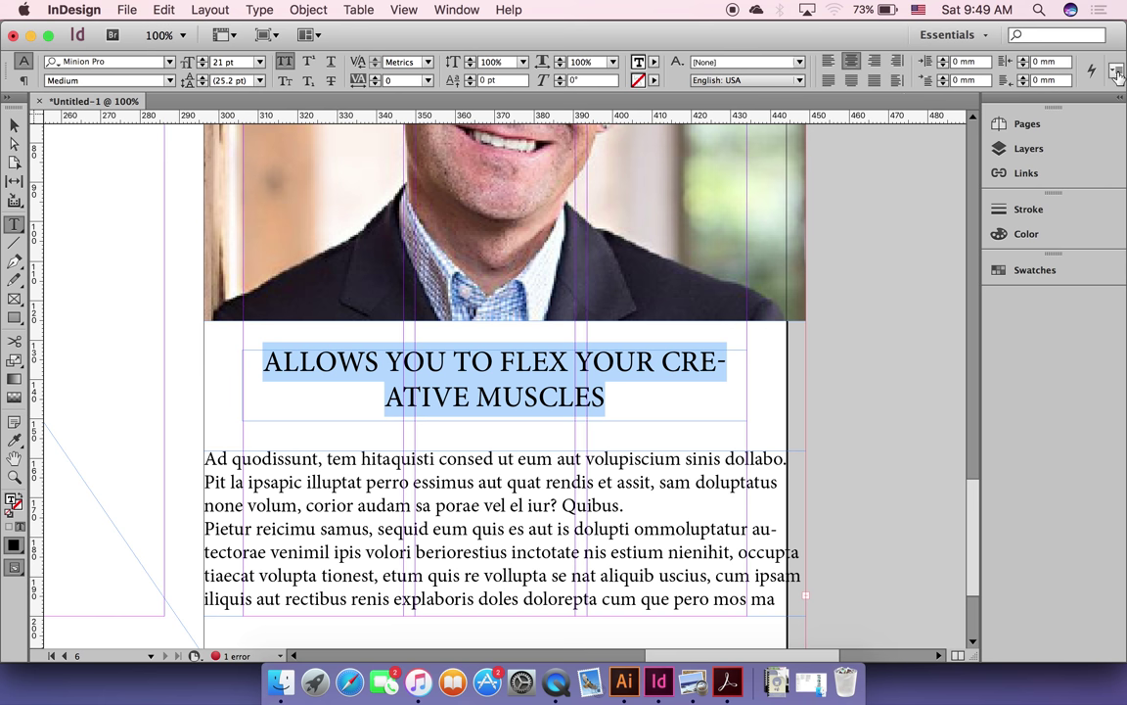
{"action": "left_click", "coordinate": [1118, 74]}
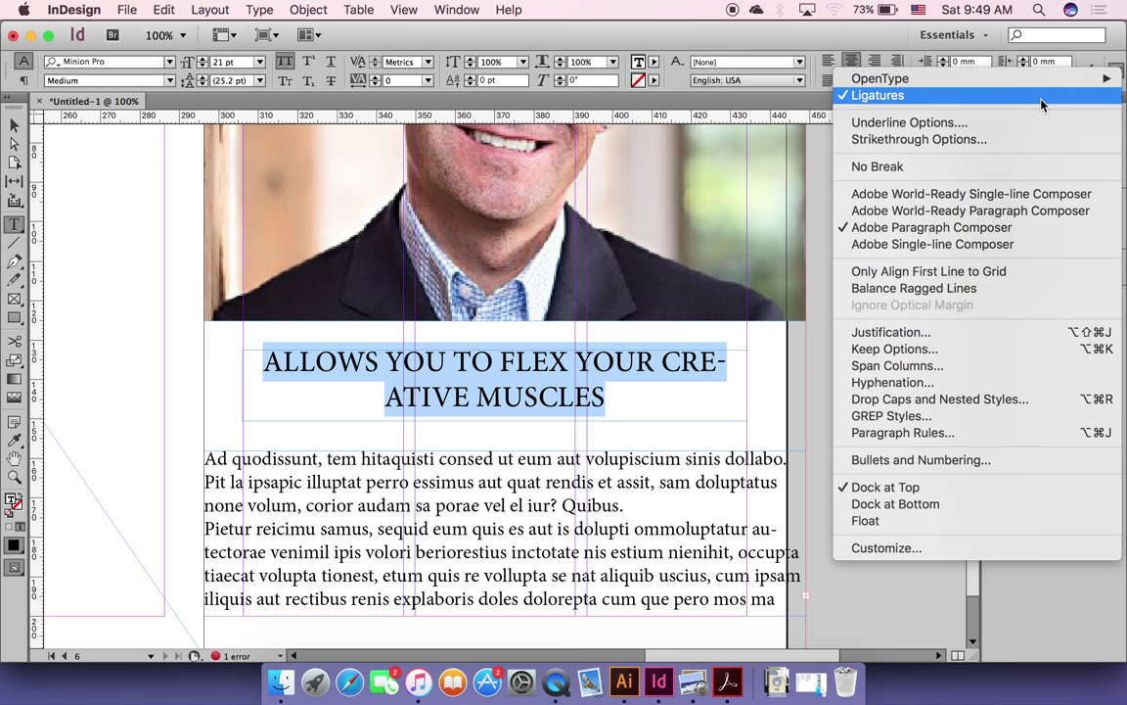
{"action": "left_click", "coordinate": [937, 383]}
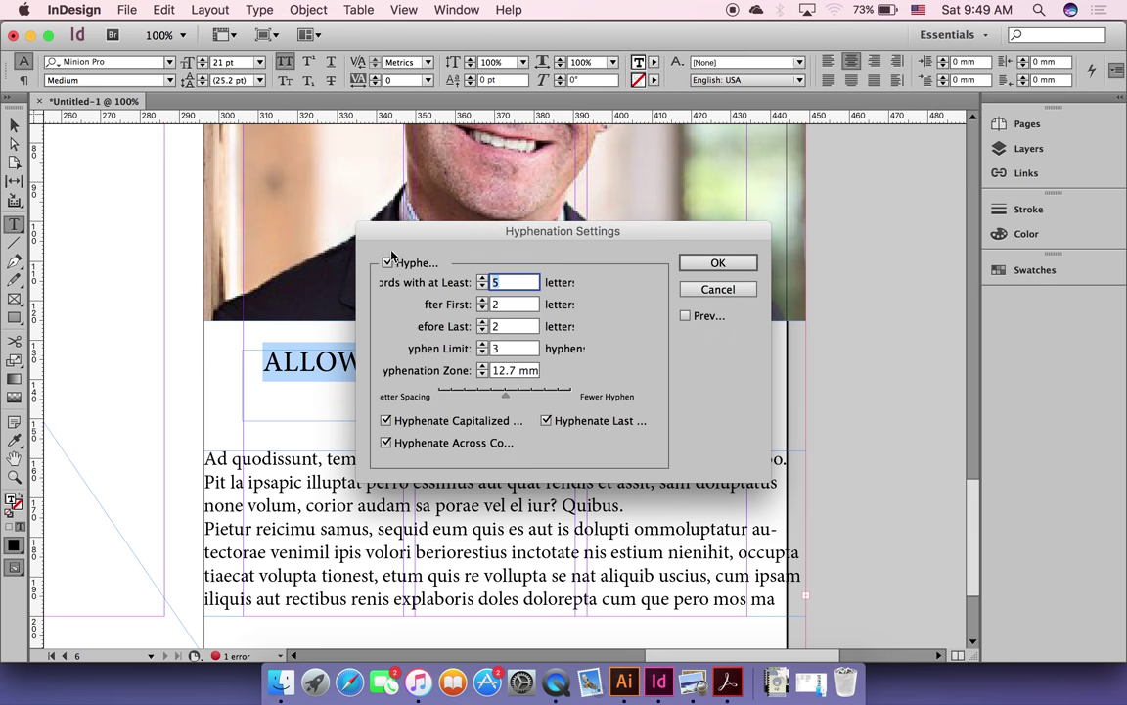
{"action": "left_click", "coordinate": [388, 263]}
{"action": "left_click", "coordinate": [717, 262]}
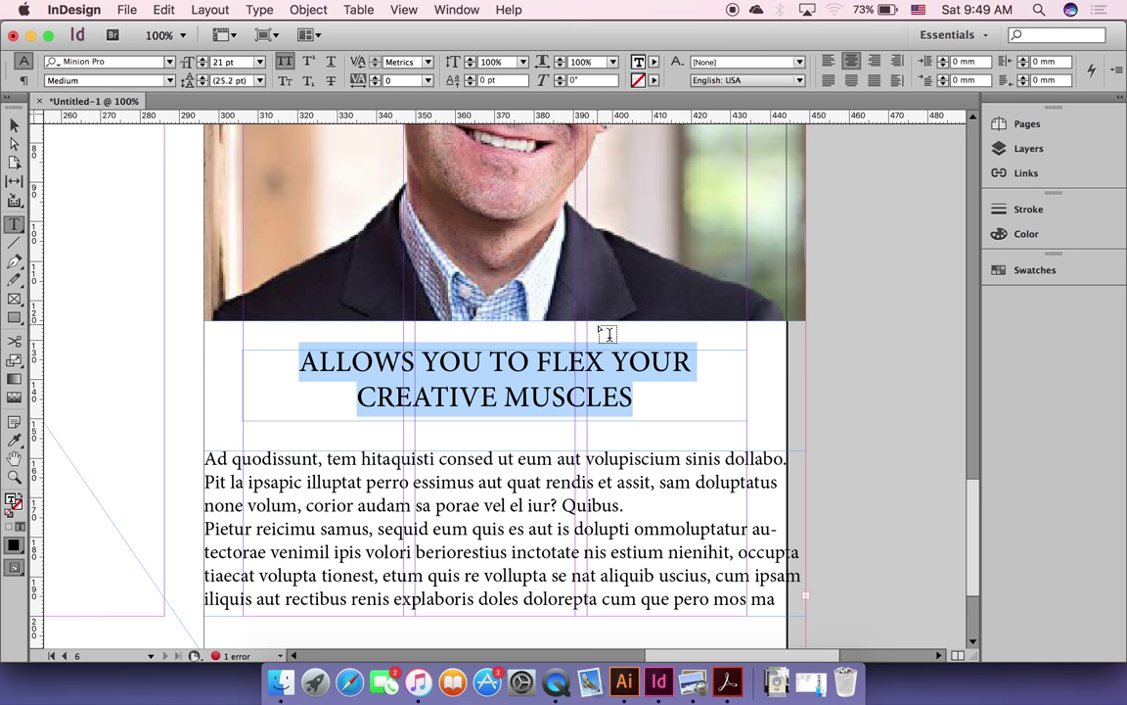
Step: Narrow the body text frame below the heading from its right edge to about 74 mm wide
{"action": "left_click", "coordinate": [15, 125]}
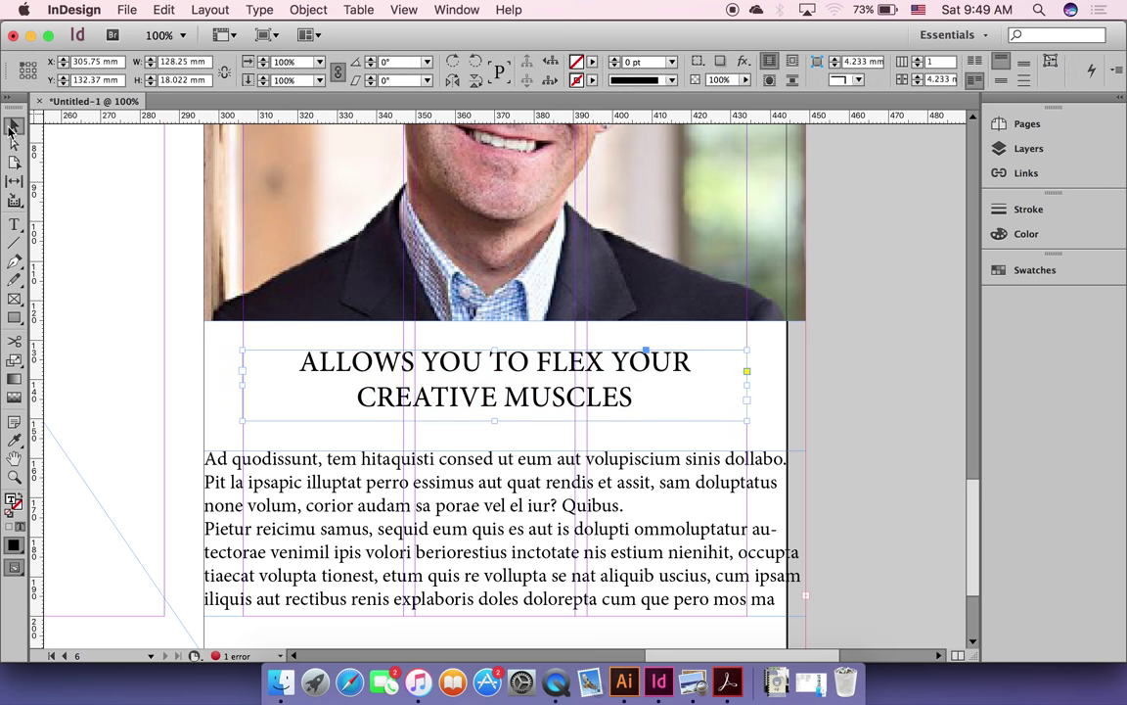
{"action": "left_click", "coordinate": [889, 384]}
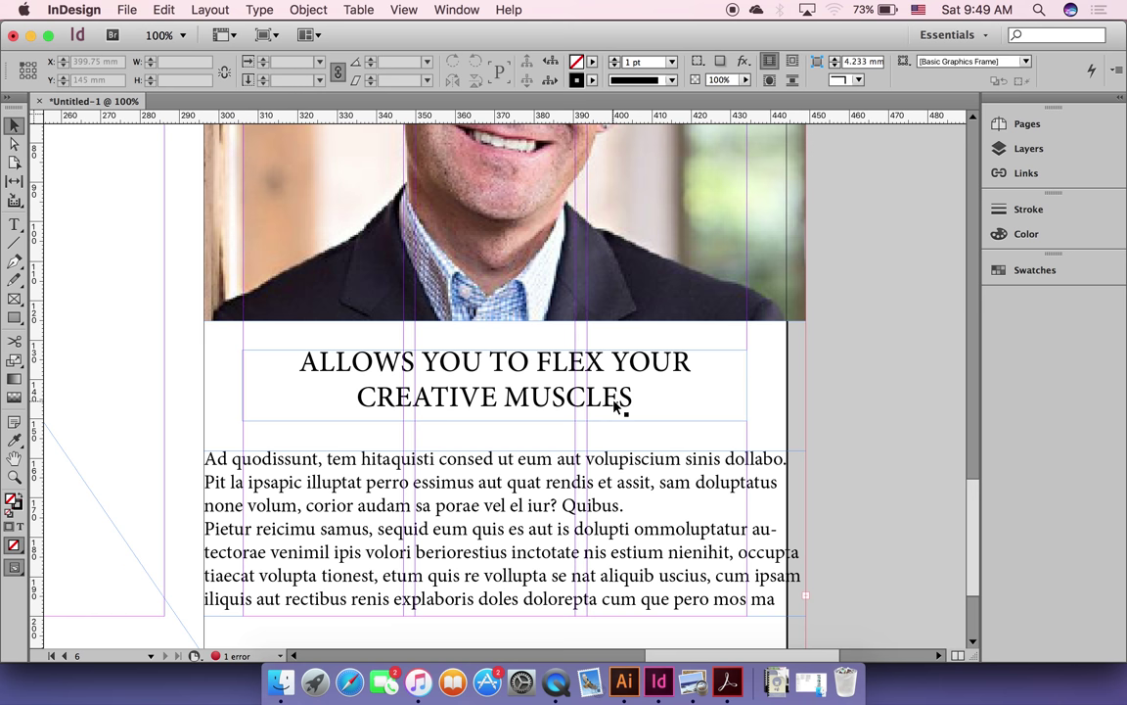
{"action": "scroll", "coordinate": [652, 447], "scroll_direction": "down", "scroll_amount": 3}
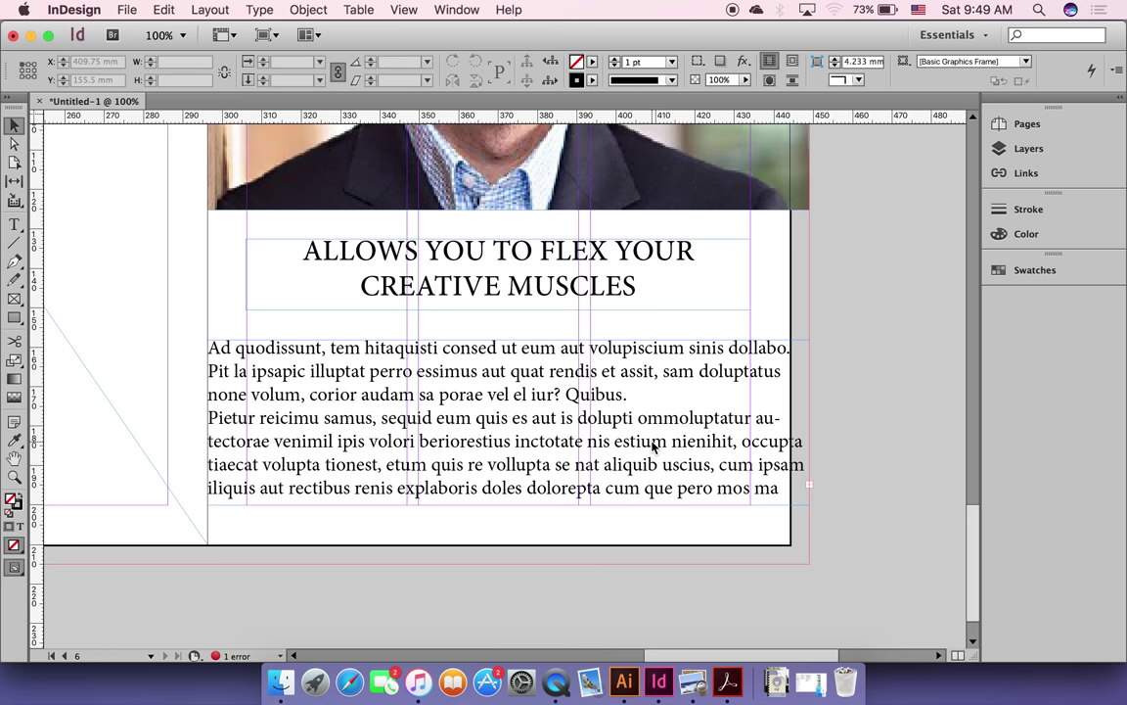
{"action": "scroll", "coordinate": [675, 477], "scroll_direction": "up", "scroll_amount": 6}
{"action": "scroll", "coordinate": [674, 477], "scroll_direction": "left", "scroll_amount": 2}
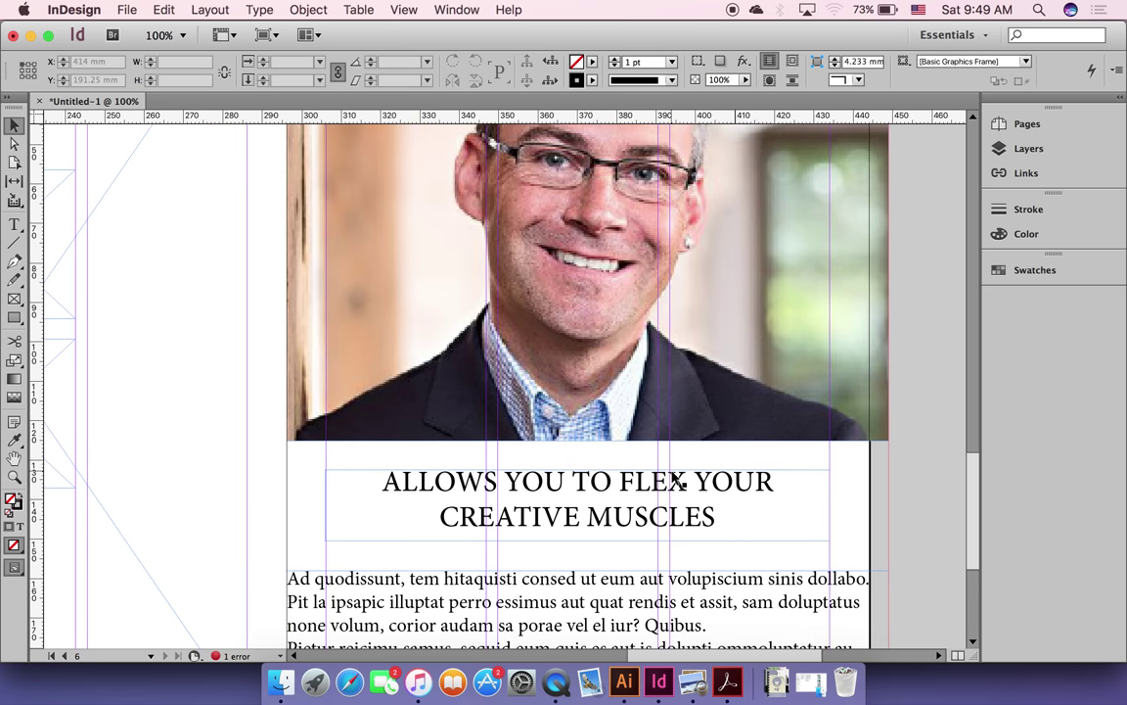
{"action": "scroll", "coordinate": [674, 476], "scroll_direction": "down", "scroll_amount": 7}
{"action": "scroll", "coordinate": [675, 476], "scroll_direction": "up", "scroll_amount": 3}
{"action": "scroll", "coordinate": [675, 476], "scroll_direction": "left", "scroll_amount": 1}
{"action": "scroll", "coordinate": [674, 476], "scroll_direction": "down", "scroll_amount": 2}
{"action": "scroll", "coordinate": [674, 477], "scroll_direction": "right", "scroll_amount": 1}
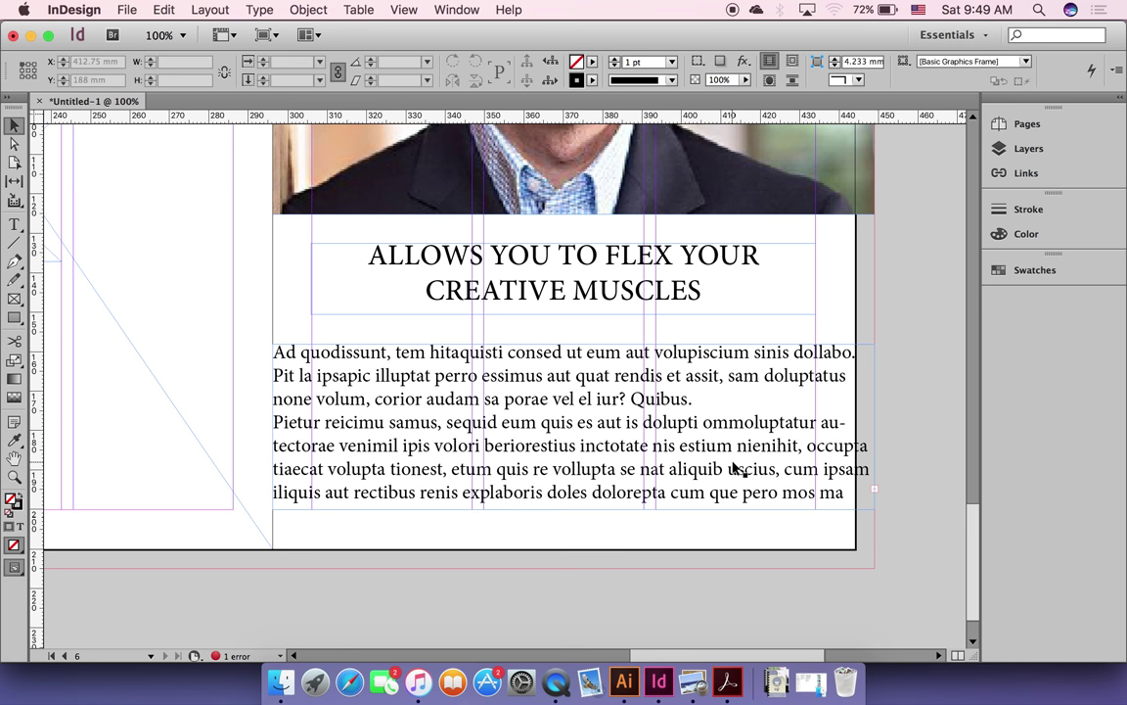
{"action": "left_click", "coordinate": [795, 473]}
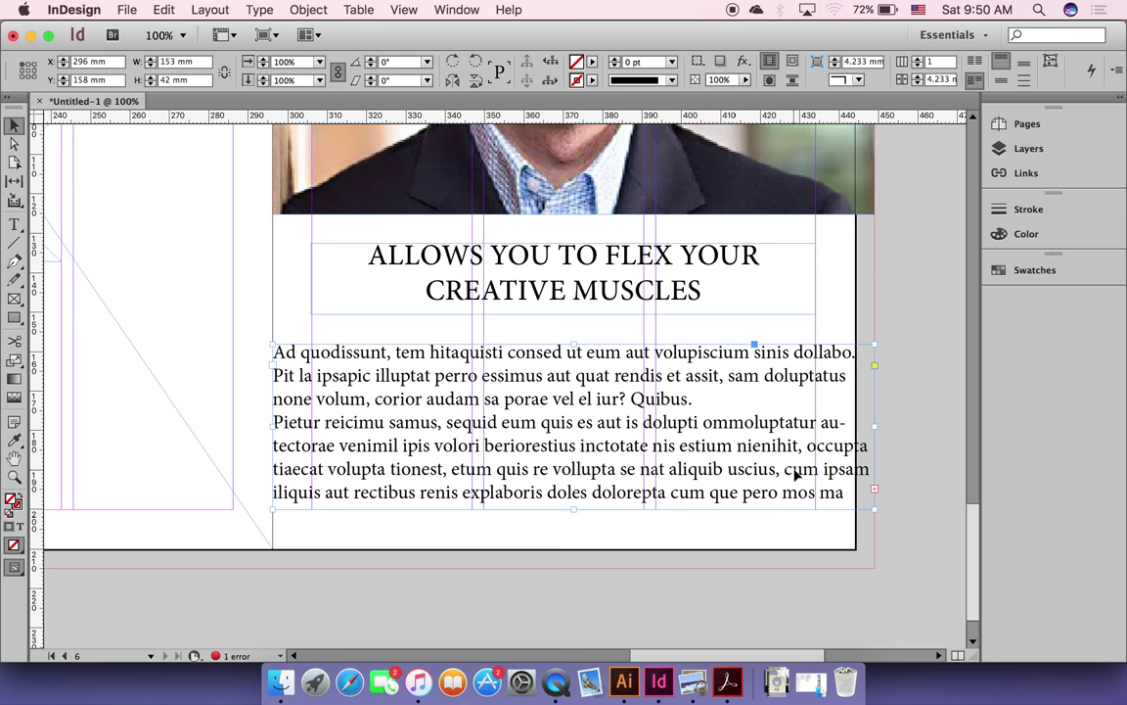
{"action": "left_click_drag", "start_coordinate": [874, 427], "coordinate": [563, 427]}
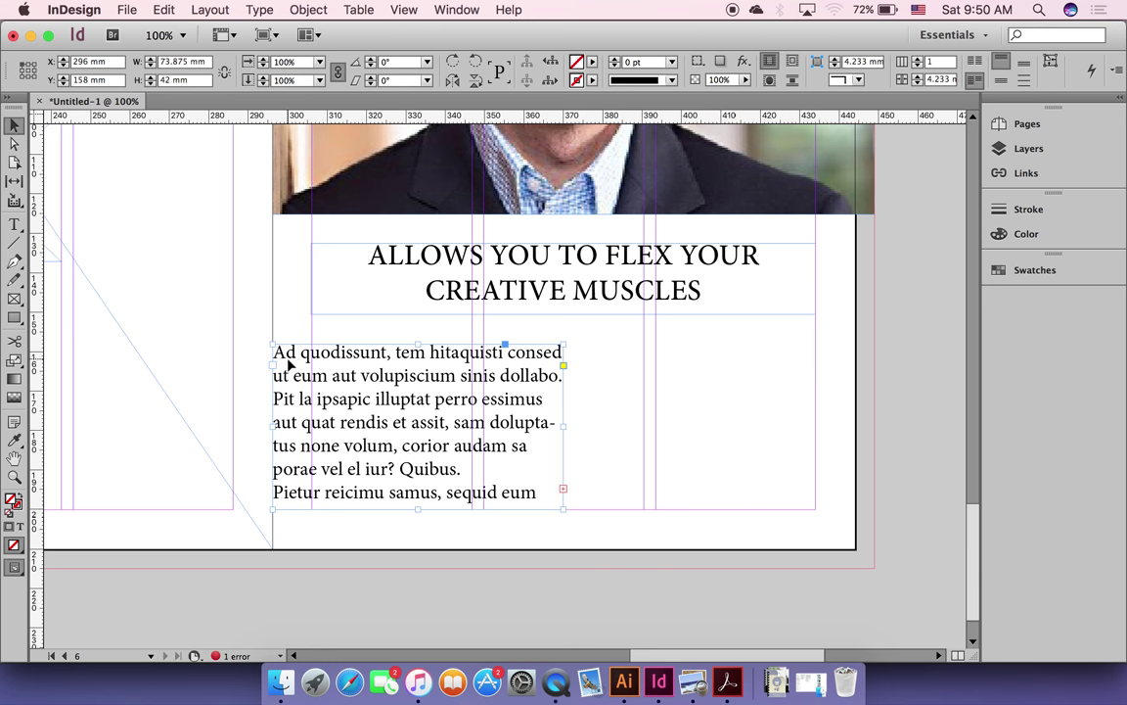
Step: Draw an empty frame about 60.5 by 42 mm beside the body text, and pull the text frame's left edge to the margin, about 64 mm wide
{"action": "left_click", "coordinate": [14, 298]}
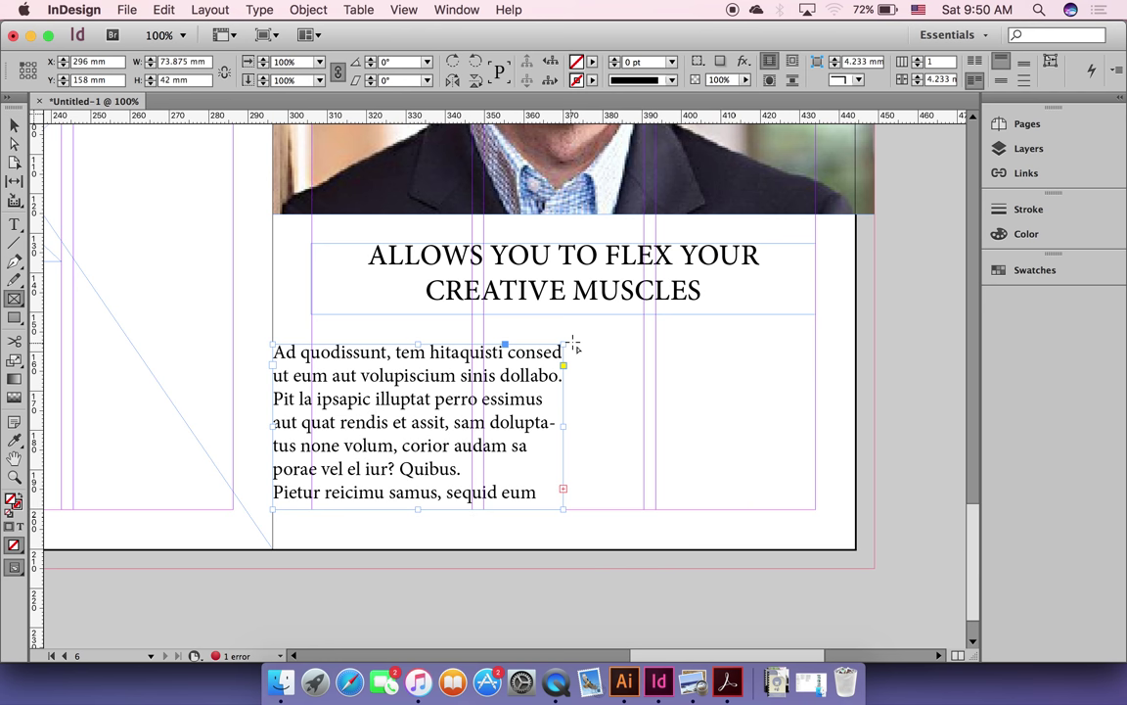
{"action": "mouse_move", "coordinate": [577, 345]}
{"action": "left_mouse_down"}
{"action": "mouse_move", "coordinate": [804, 488]}
{"action": "mouse_move", "coordinate": [813, 506]}
{"action": "left_mouse_up"}
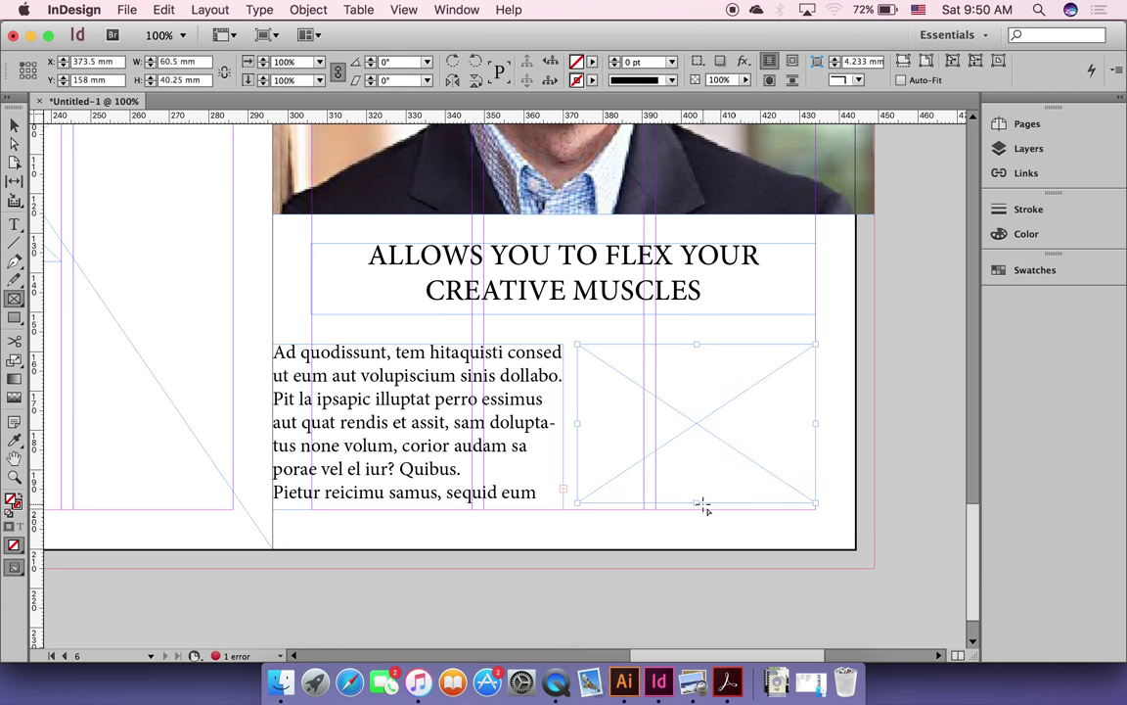
{"action": "left_click", "coordinate": [15, 129]}
{"action": "left_click_drag", "start_coordinate": [697, 504], "coordinate": [696, 511]}
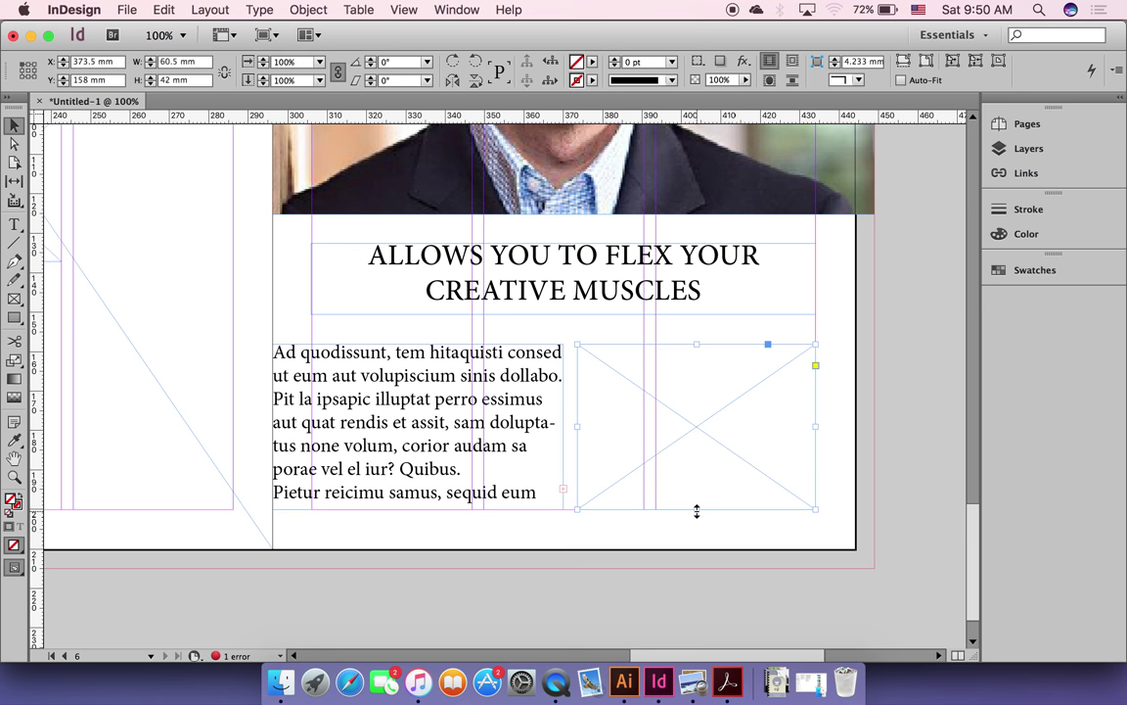
{"action": "left_click", "coordinate": [333, 494]}
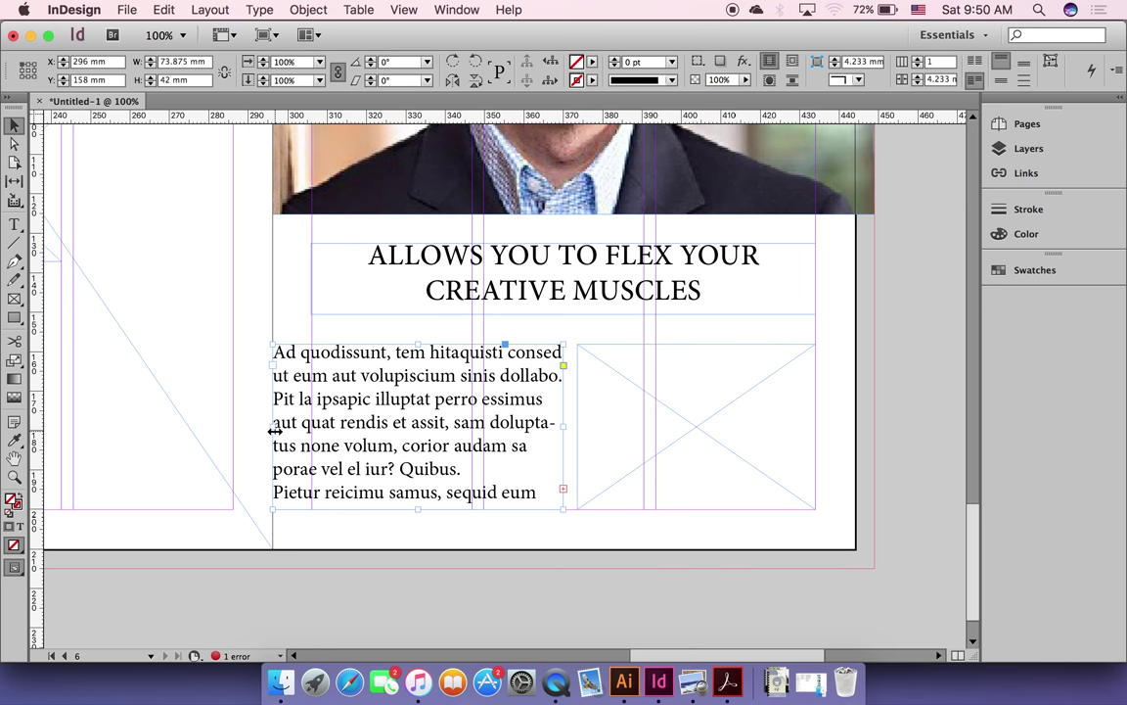
{"action": "left_click_drag", "start_coordinate": [275, 428], "coordinate": [312, 428]}
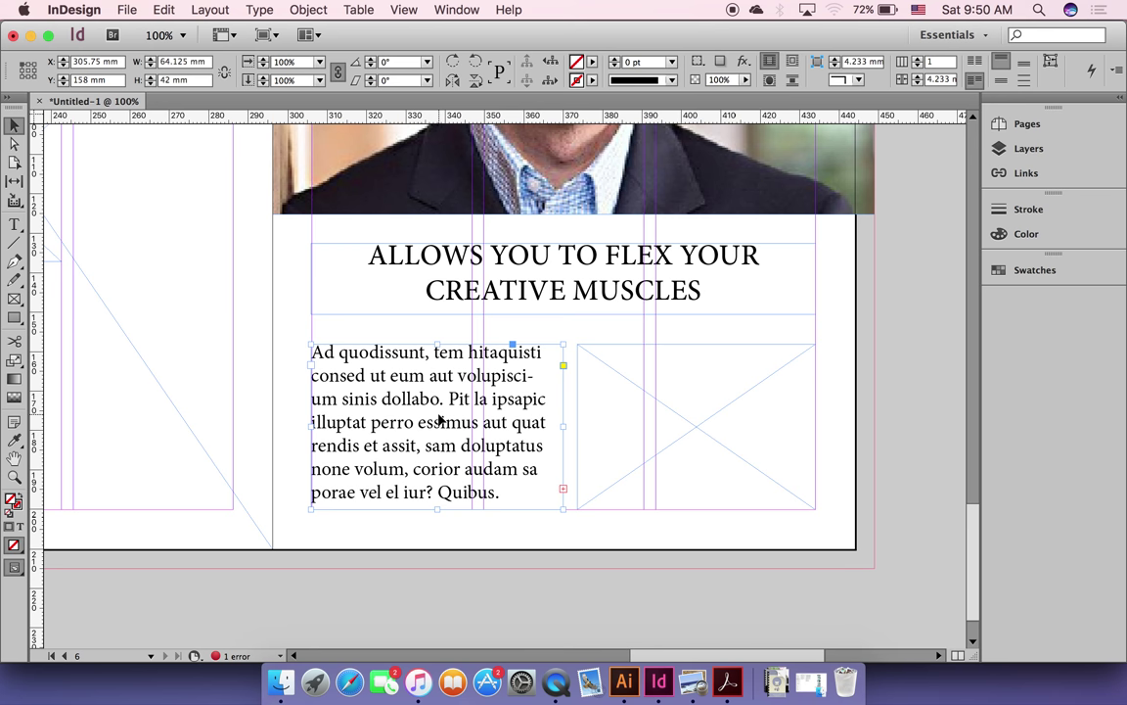
Step: Thread the overset body text from the first column's frame into the empty frame beside it
{"action": "key", "text": "super+equal"}
{"action": "key", "text": "super+equal"}
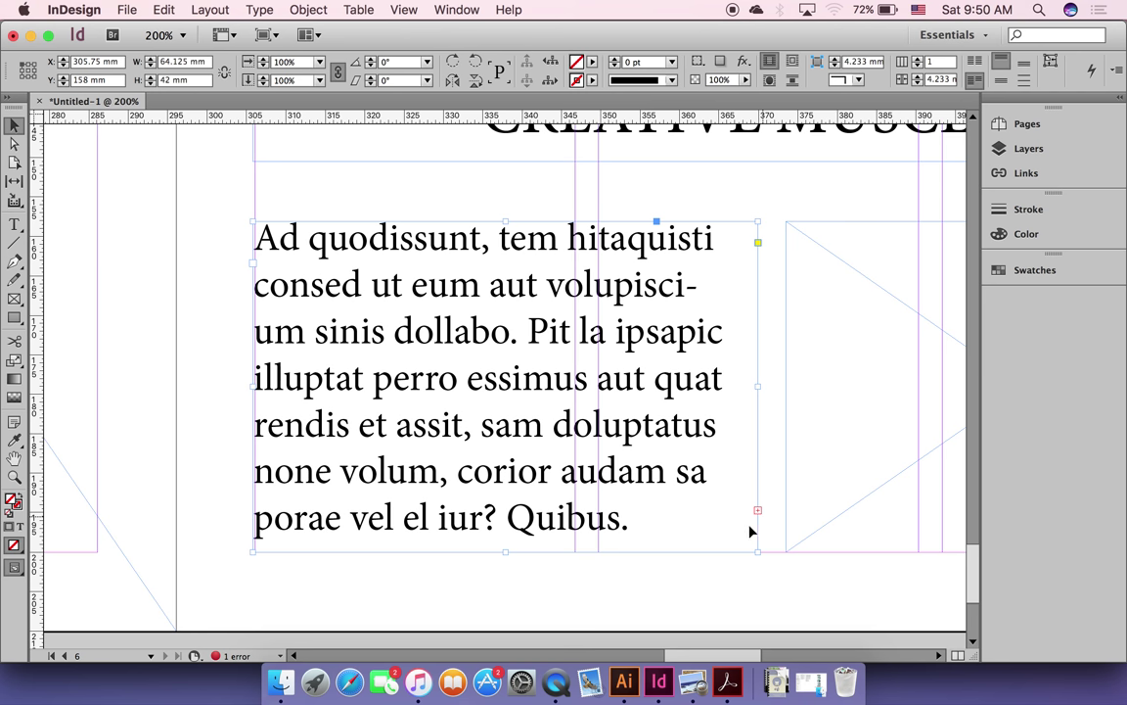
{"action": "scroll", "coordinate": [604, 528], "scroll_direction": "right", "scroll_amount": 10}
{"action": "scroll", "coordinate": [604, 528], "scroll_direction": "down", "scroll_amount": 2}
{"action": "scroll", "coordinate": [604, 531], "scroll_direction": "left", "scroll_amount": 5}
{"action": "scroll", "coordinate": [603, 532], "scroll_direction": "up", "scroll_amount": 4}
{"action": "scroll", "coordinate": [604, 532], "scroll_direction": "right", "scroll_amount": 5}
{"action": "scroll", "coordinate": [604, 532], "scroll_direction": "down", "scroll_amount": 5}
{"action": "scroll", "coordinate": [604, 531], "scroll_direction": "up", "scroll_amount": 2}
{"action": "scroll", "coordinate": [604, 532], "scroll_direction": "left", "scroll_amount": 1}
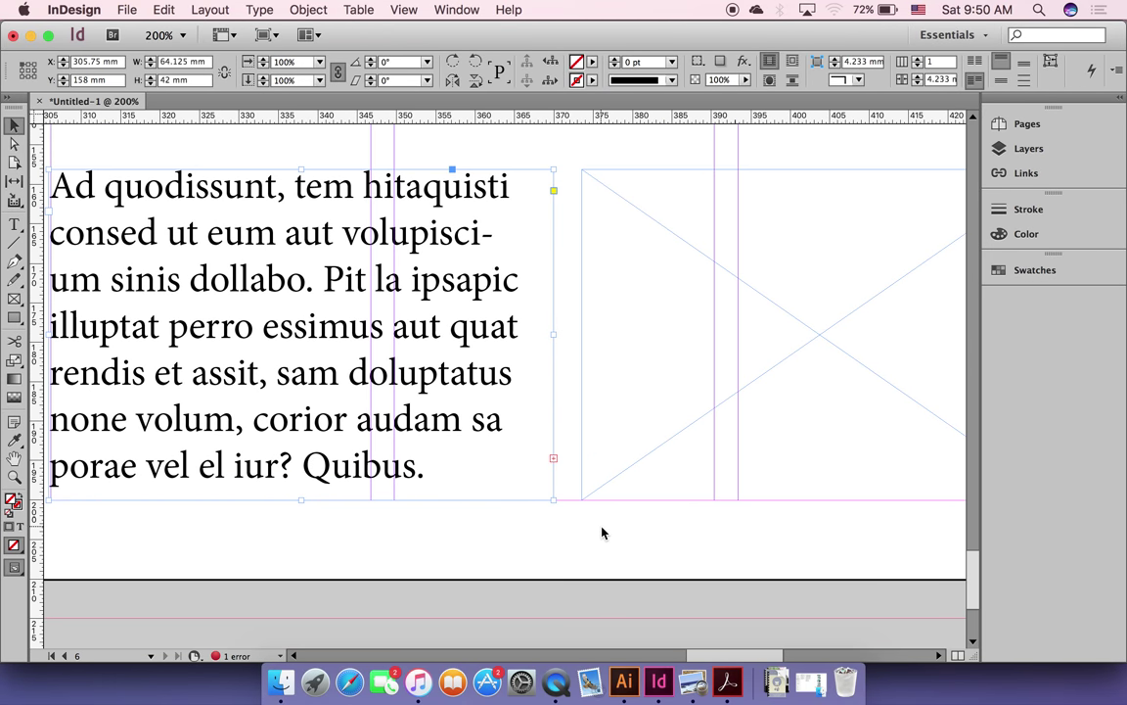
{"action": "key", "text": "super+minus"}
{"action": "scroll", "coordinate": [609, 483], "scroll_direction": "right", "scroll_amount": 5}
{"action": "scroll", "coordinate": [609, 483], "scroll_direction": "up", "scroll_amount": 1}
{"action": "scroll", "coordinate": [608, 482], "scroll_direction": "down", "scroll_amount": 3}
{"action": "scroll", "coordinate": [608, 482], "scroll_direction": "left", "scroll_amount": 2}
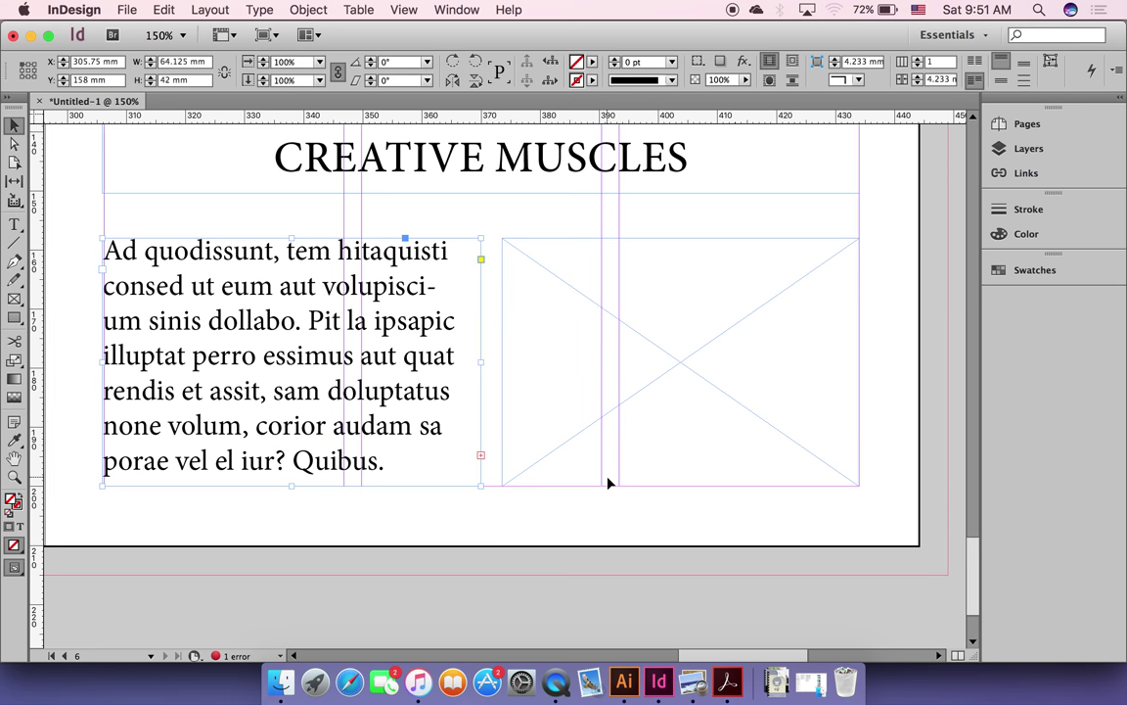
{"action": "left_click", "coordinate": [483, 455]}
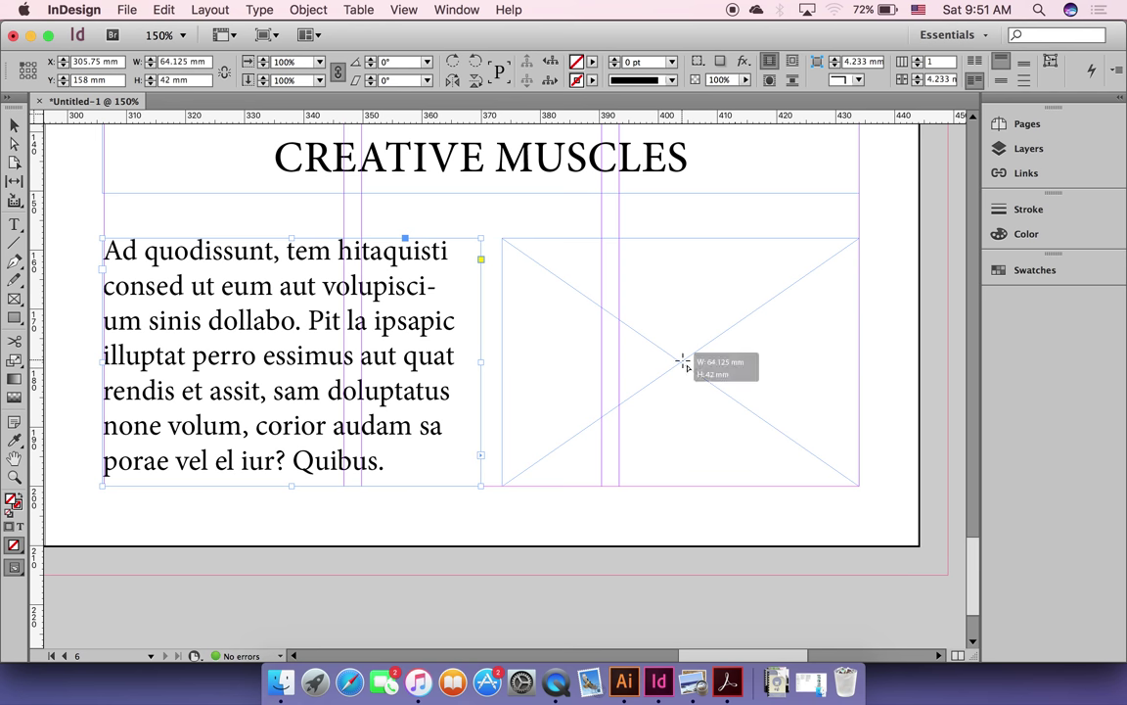
{"action": "left_click", "coordinate": [683, 365]}
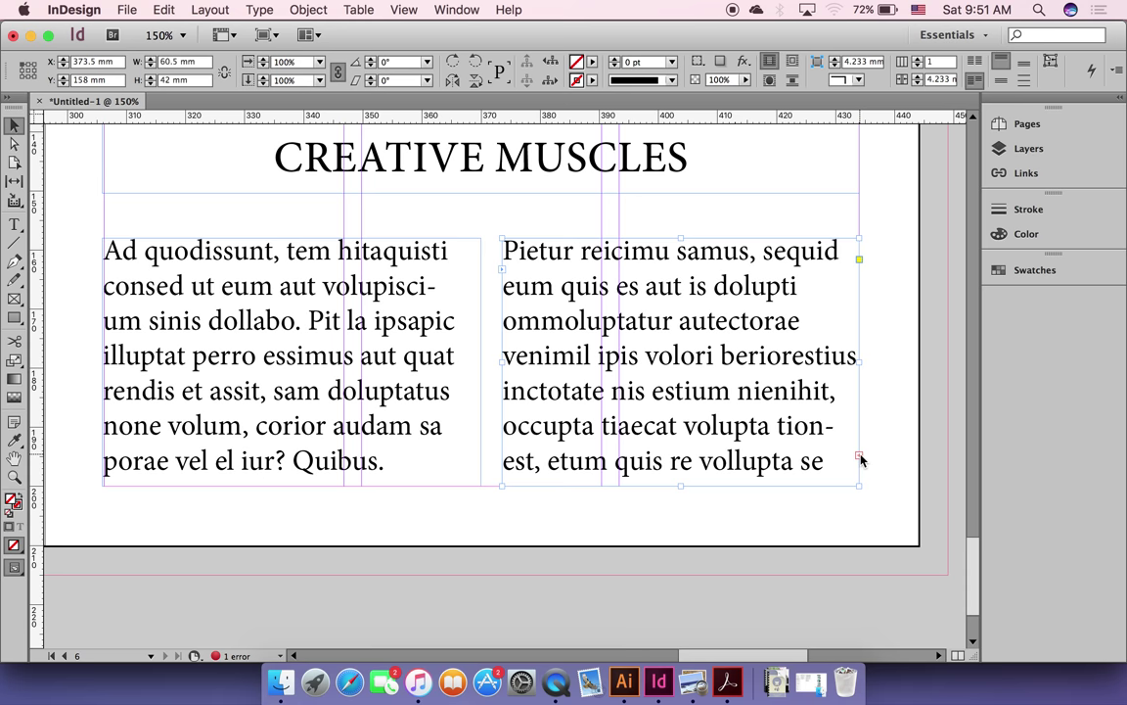
Step: Examine how the heading and the two threaded text columns sit on the page
{"action": "scroll", "coordinate": [862, 460], "scroll_direction": "up", "scroll_amount": 5}
{"action": "scroll", "coordinate": [862, 460], "scroll_direction": "down", "scroll_amount": 6}
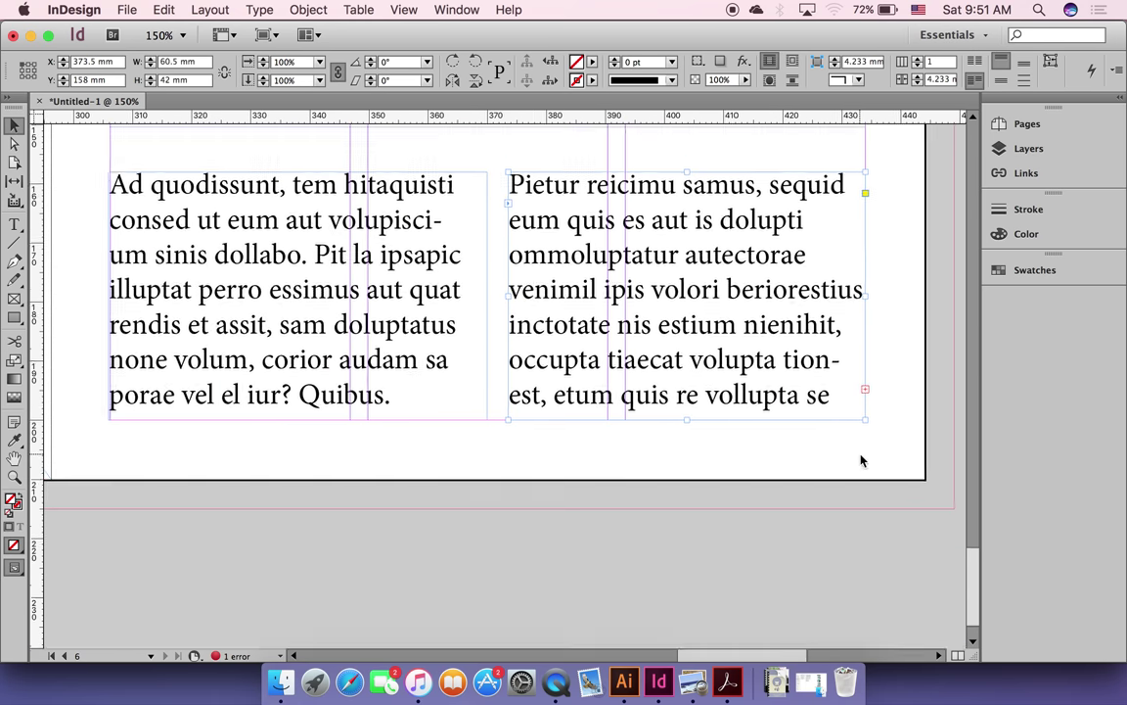
{"action": "scroll", "coordinate": [862, 459], "scroll_direction": "up", "scroll_amount": 6}
{"action": "scroll", "coordinate": [861, 460], "scroll_direction": "down", "scroll_amount": 6}
{"action": "scroll", "coordinate": [861, 460], "scroll_direction": "up", "scroll_amount": 6}
{"action": "scroll", "coordinate": [862, 460], "scroll_direction": "right", "scroll_amount": 3}
{"action": "scroll", "coordinate": [861, 460], "scroll_direction": "down", "scroll_amount": 5}
{"action": "scroll", "coordinate": [861, 460], "scroll_direction": "down", "scroll_amount": 3}
{"action": "scroll", "coordinate": [861, 460], "scroll_direction": "left", "scroll_amount": 2}
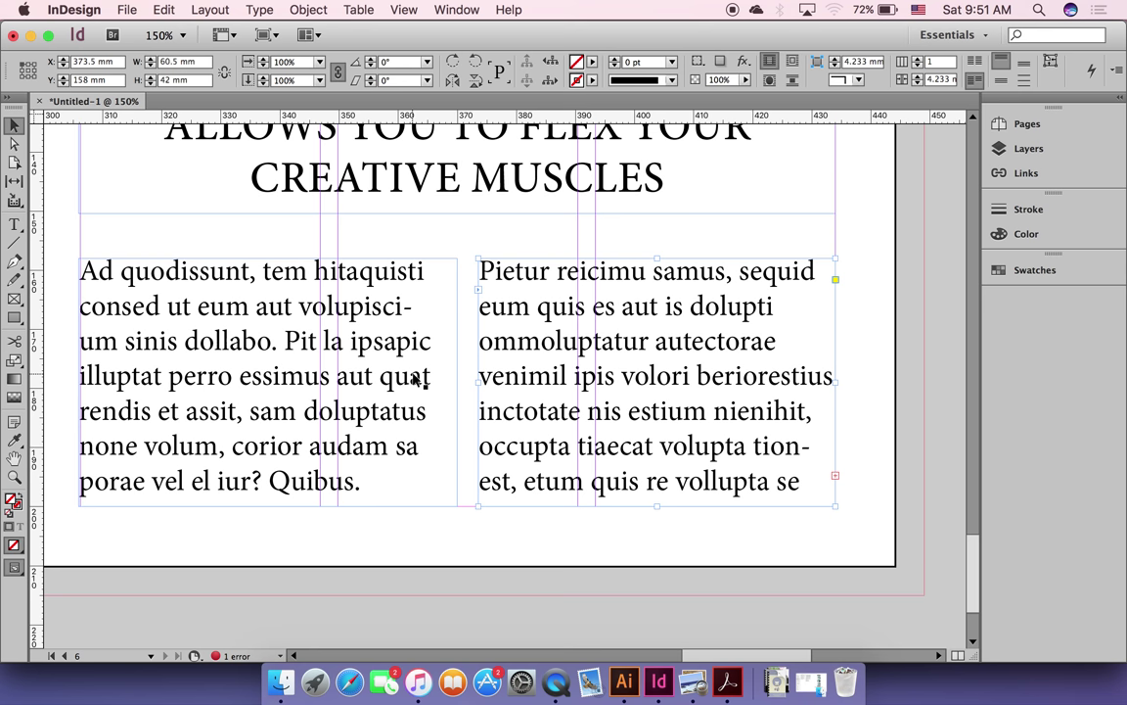
Step: Select all of the body text across the two threaded frames
{"action": "key", "text": "t"}
{"action": "left_click", "coordinate": [370, 338]}
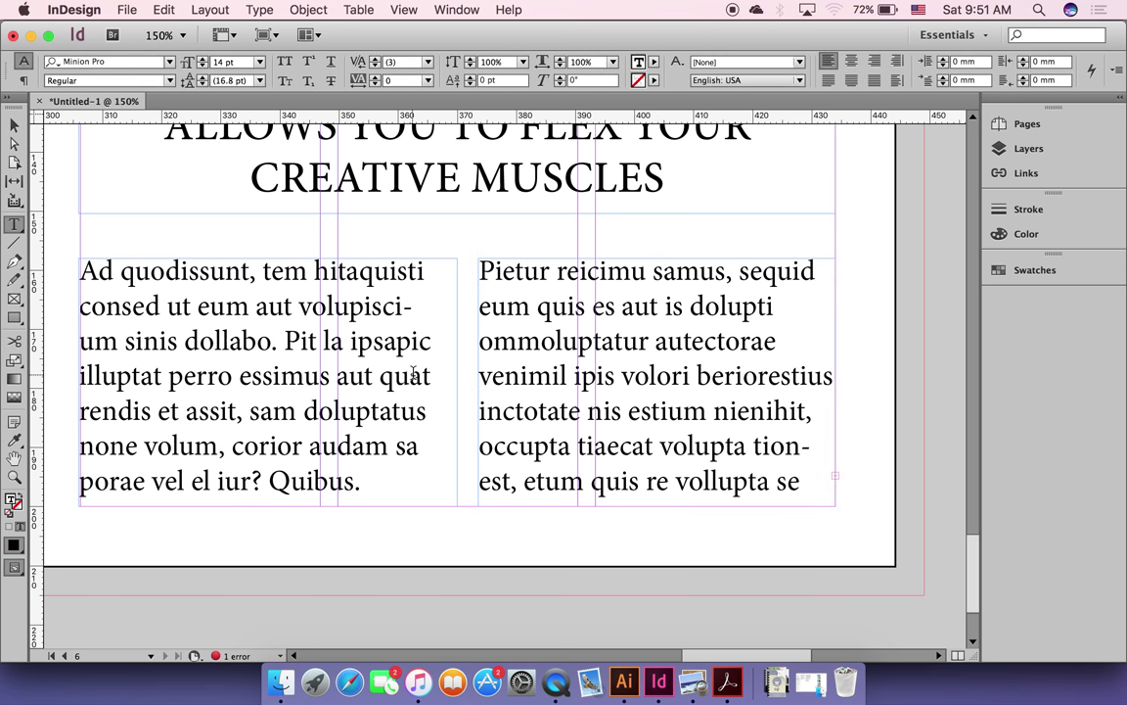
{"action": "key", "text": "super+a"}
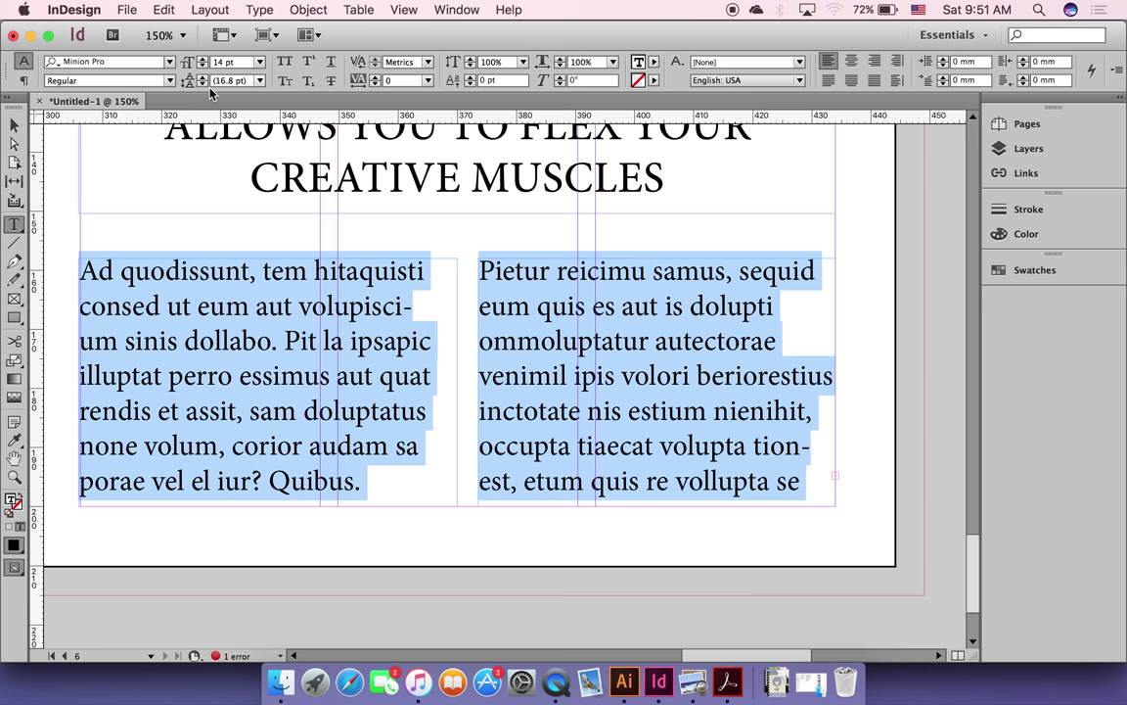
Step: Set the two-column body text below the portrait's headline to 12 pt
{"action": "left_click", "coordinate": [260, 62]}
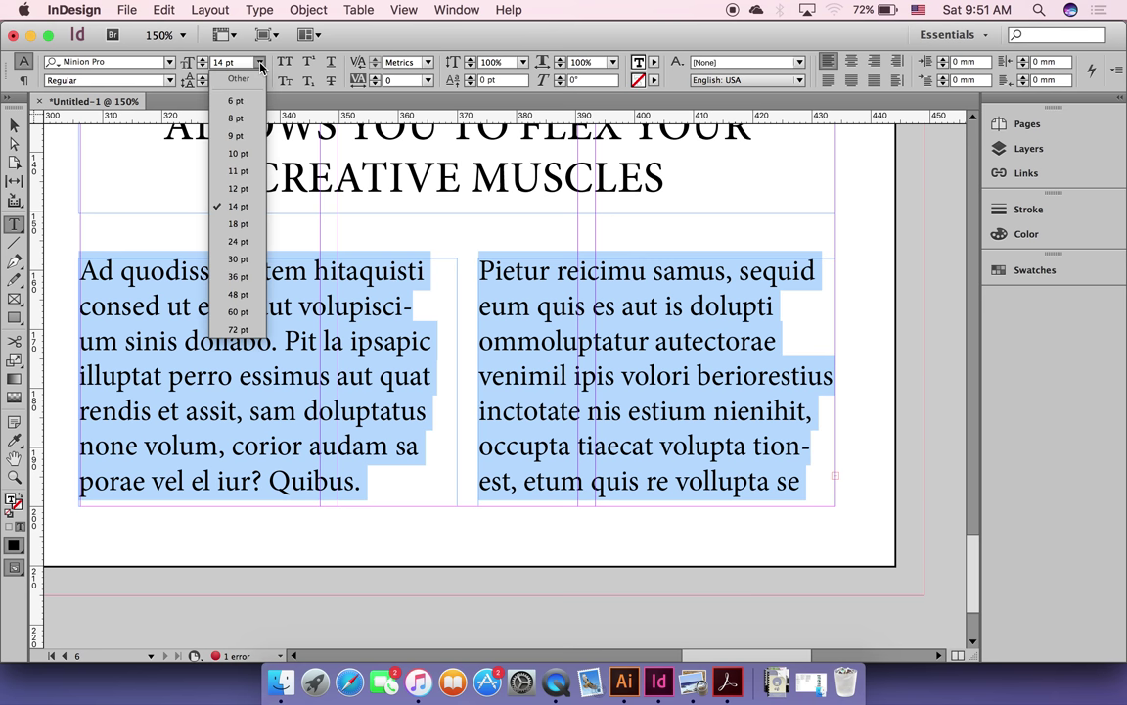
{"action": "left_click", "coordinate": [238, 188]}
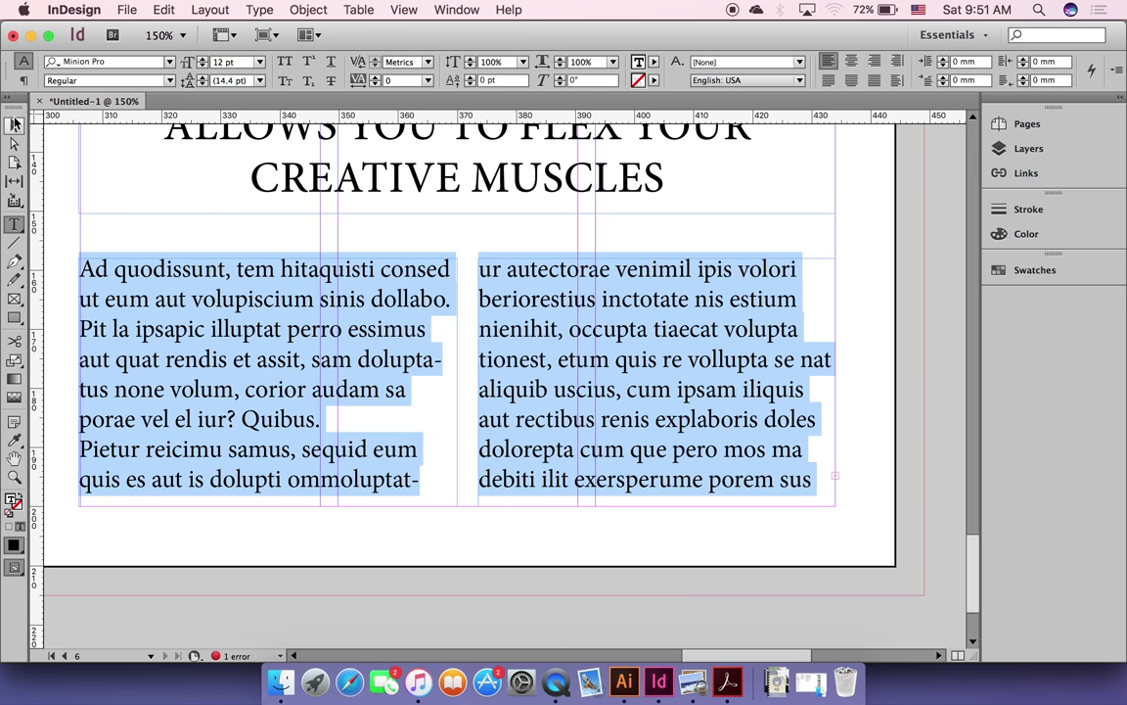
{"action": "left_click", "coordinate": [14, 124]}
Step: Examine the portrait page's photo, headline and body columns, and the empty frames on the neighbouring middle page
{"action": "scroll", "coordinate": [238, 283], "scroll_direction": "up", "scroll_amount": 10}
{"action": "scroll", "coordinate": [238, 283], "scroll_direction": "left", "scroll_amount": 10}
{"action": "scroll", "coordinate": [238, 283], "scroll_direction": "down", "scroll_amount": 8}
{"action": "scroll", "coordinate": [238, 283], "scroll_direction": "right", "scroll_amount": 10}
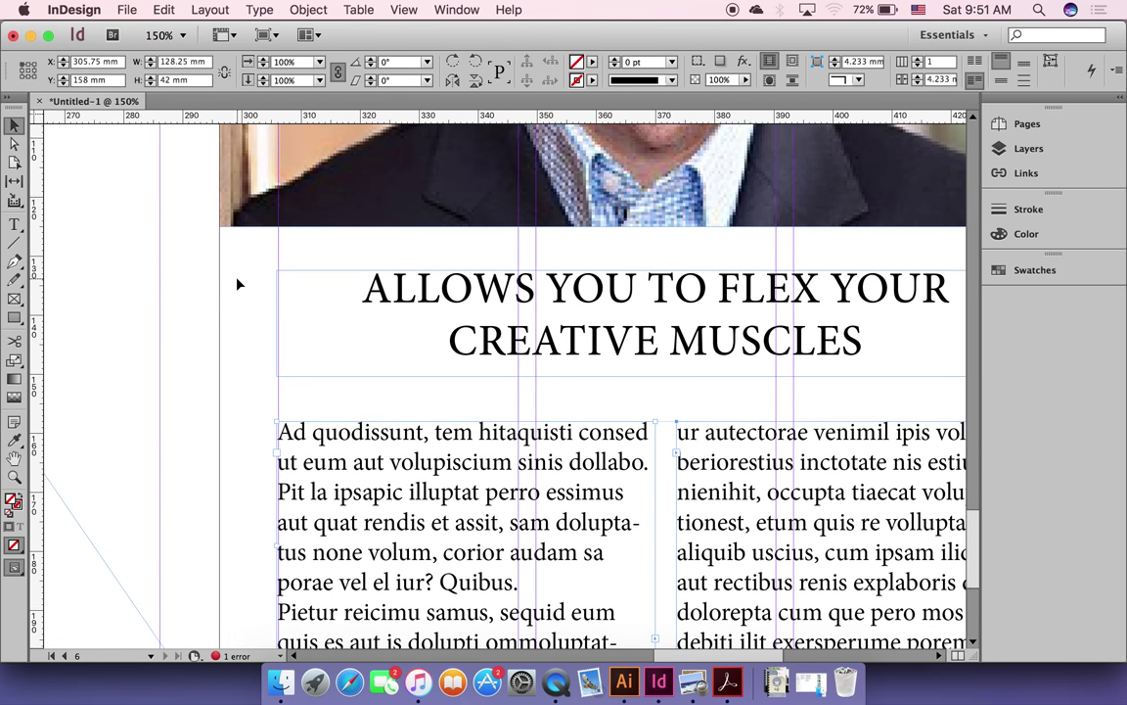
{"action": "key", "text": "super+minus"}
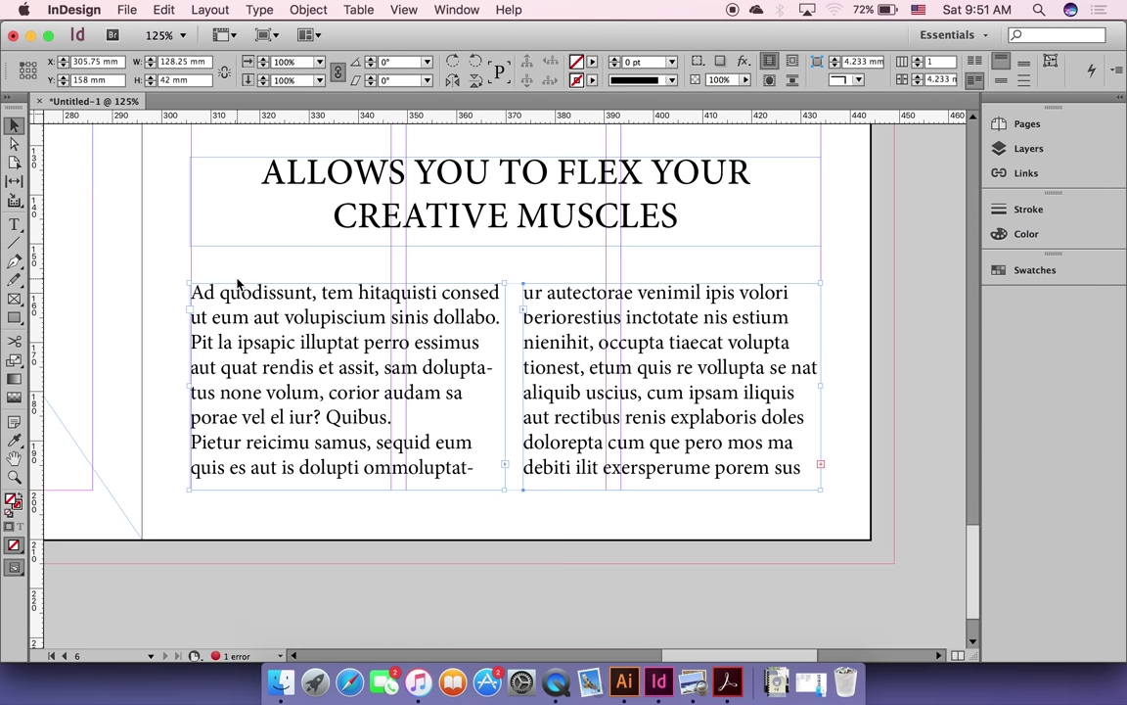
{"action": "key", "text": "super+minus"}
{"action": "scroll", "coordinate": [238, 283], "scroll_direction": "up", "scroll_amount": 10}
{"action": "scroll", "coordinate": [238, 283], "scroll_direction": "left", "scroll_amount": 10}
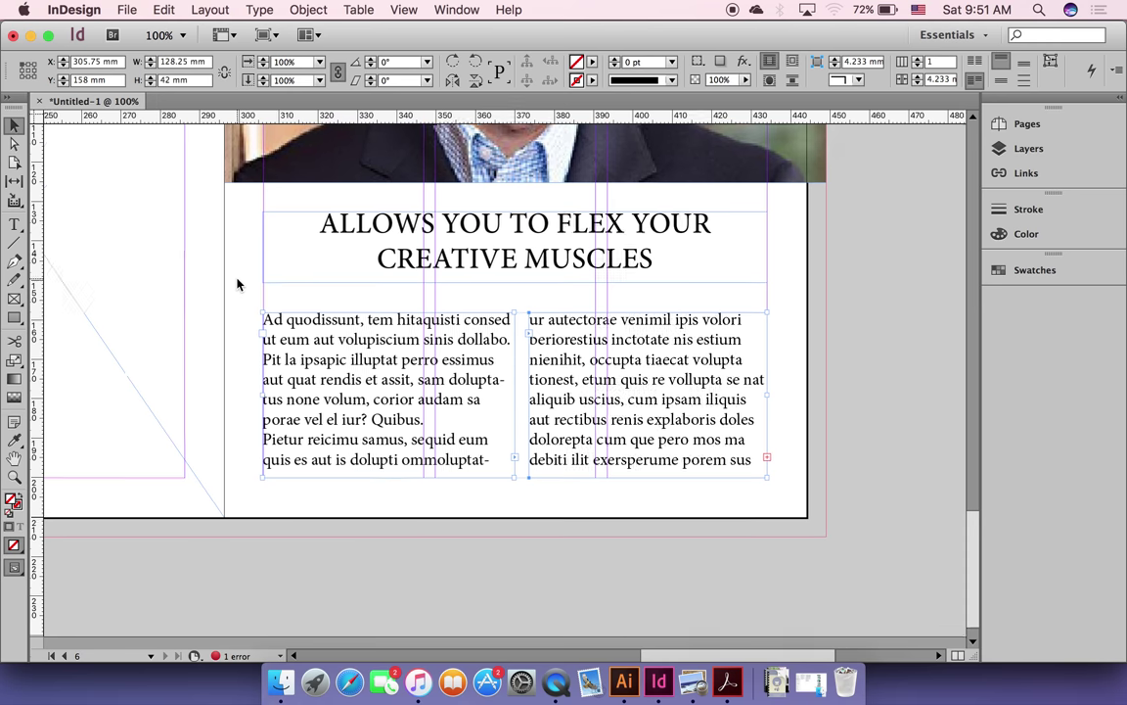
{"action": "scroll", "coordinate": [238, 283], "scroll_direction": "down", "scroll_amount": 5}
{"action": "scroll", "coordinate": [238, 283], "scroll_direction": "right", "scroll_amount": 3}
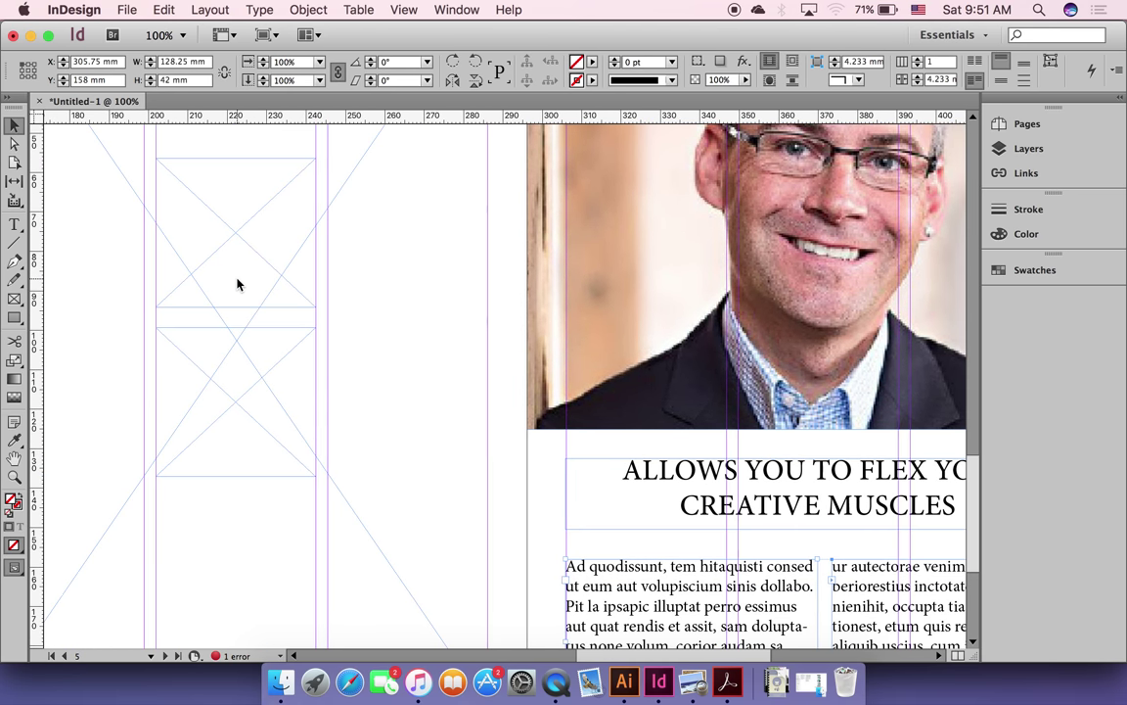
{"action": "scroll", "coordinate": [238, 283], "scroll_direction": "up", "scroll_amount": 5}
{"action": "scroll", "coordinate": [238, 282], "scroll_direction": "right", "scroll_amount": 3}
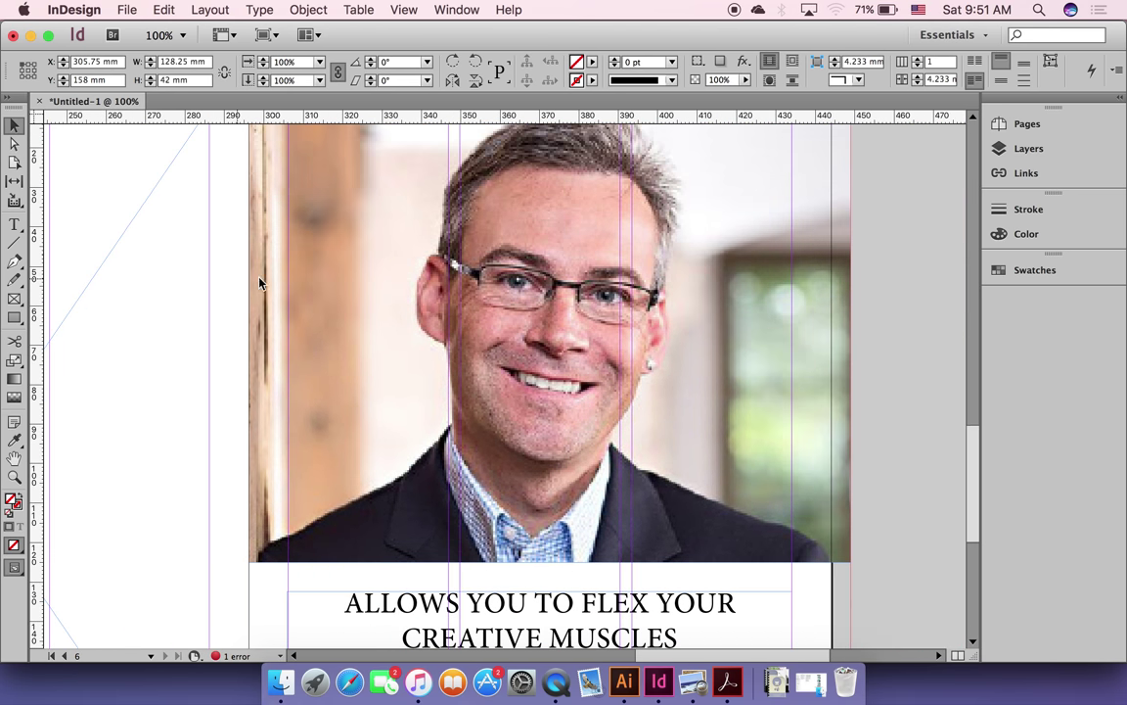
{"action": "scroll", "coordinate": [519, 279], "scroll_direction": "down", "scroll_amount": 10}
{"action": "scroll", "coordinate": [528, 274], "scroll_direction": "right", "scroll_amount": 1}
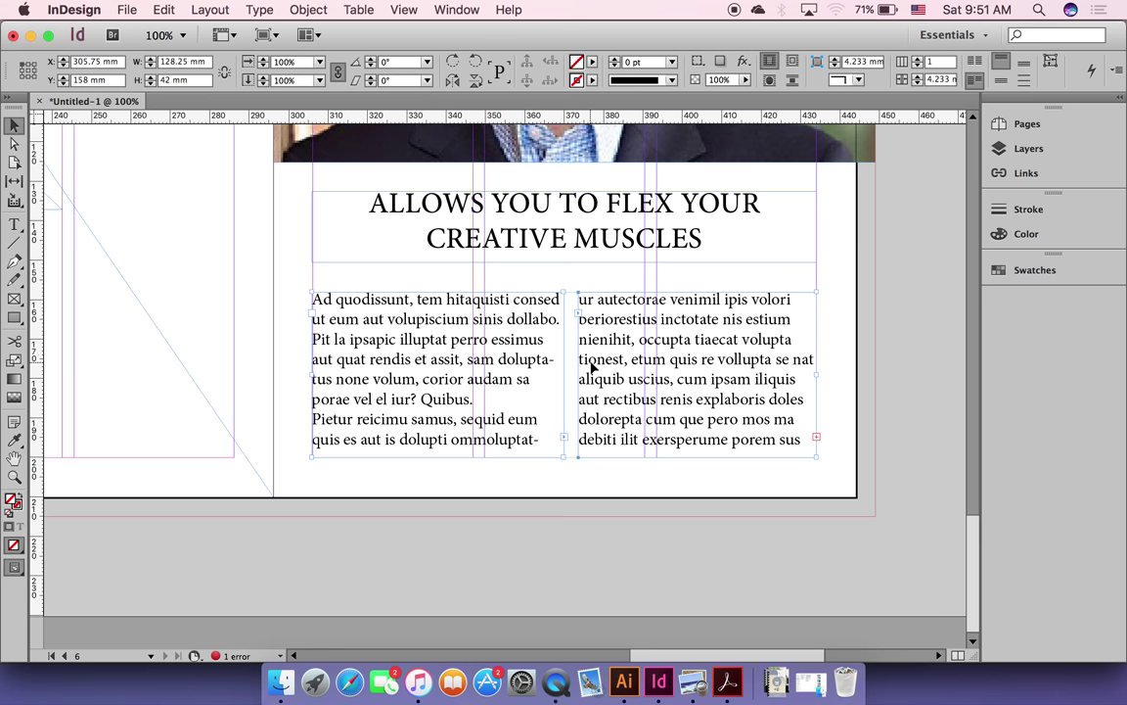
{"action": "scroll", "coordinate": [592, 367], "scroll_direction": "up", "scroll_amount": 8}
{"action": "scroll", "coordinate": [592, 367], "scroll_direction": "left", "scroll_amount": 6}
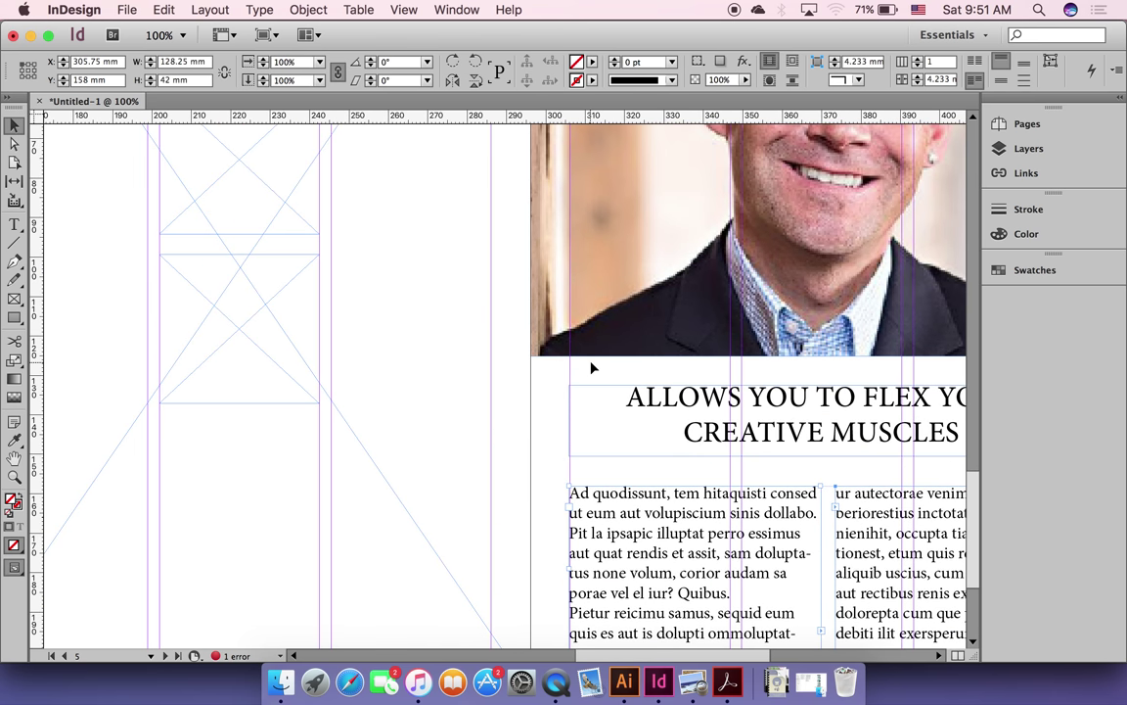
{"action": "scroll", "coordinate": [592, 367], "scroll_direction": "down", "scroll_amount": 3}
{"action": "scroll", "coordinate": [592, 367], "scroll_direction": "right", "scroll_amount": 3}
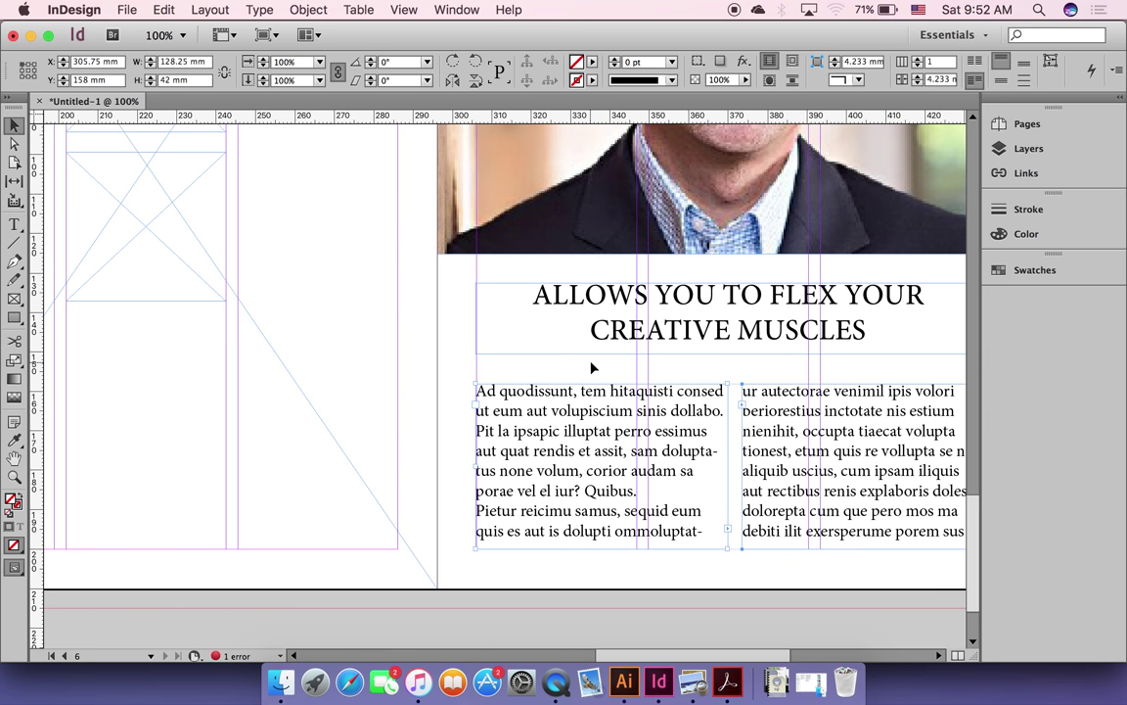
{"action": "scroll", "coordinate": [591, 367], "scroll_direction": "up", "scroll_amount": 10}
{"action": "scroll", "coordinate": [591, 367], "scroll_direction": "left", "scroll_amount": 6}
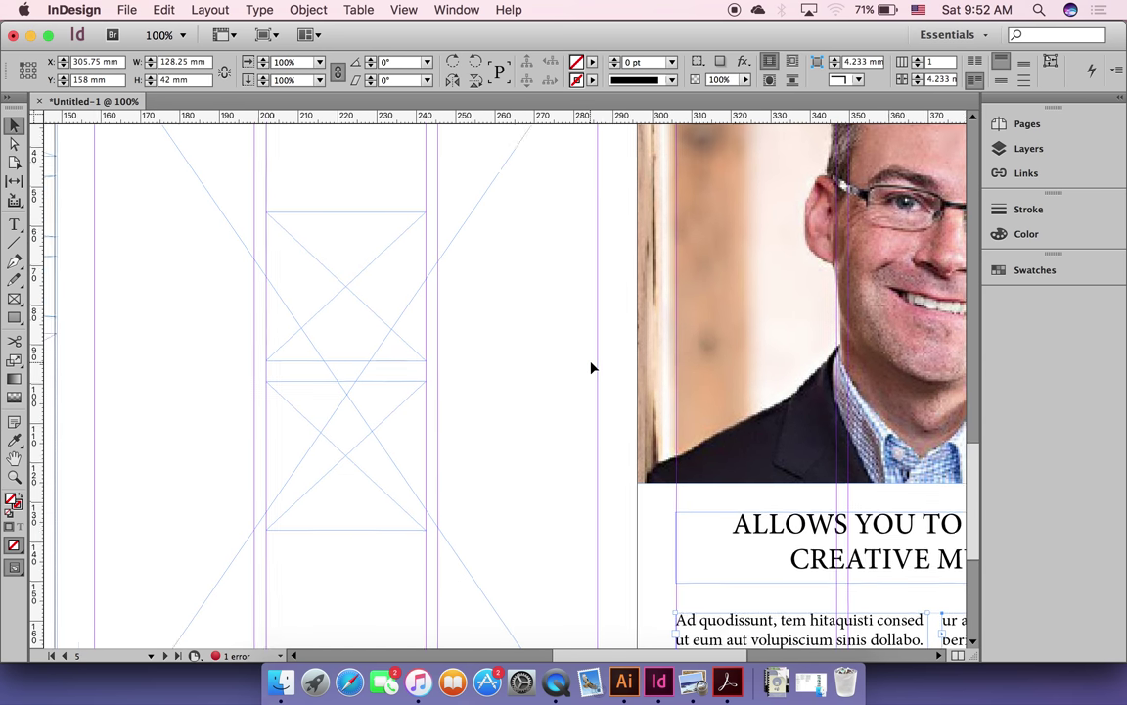
{"action": "scroll", "coordinate": [591, 367], "scroll_direction": "up", "scroll_amount": 4}
{"action": "scroll", "coordinate": [591, 367], "scroll_direction": "left", "scroll_amount": 2}
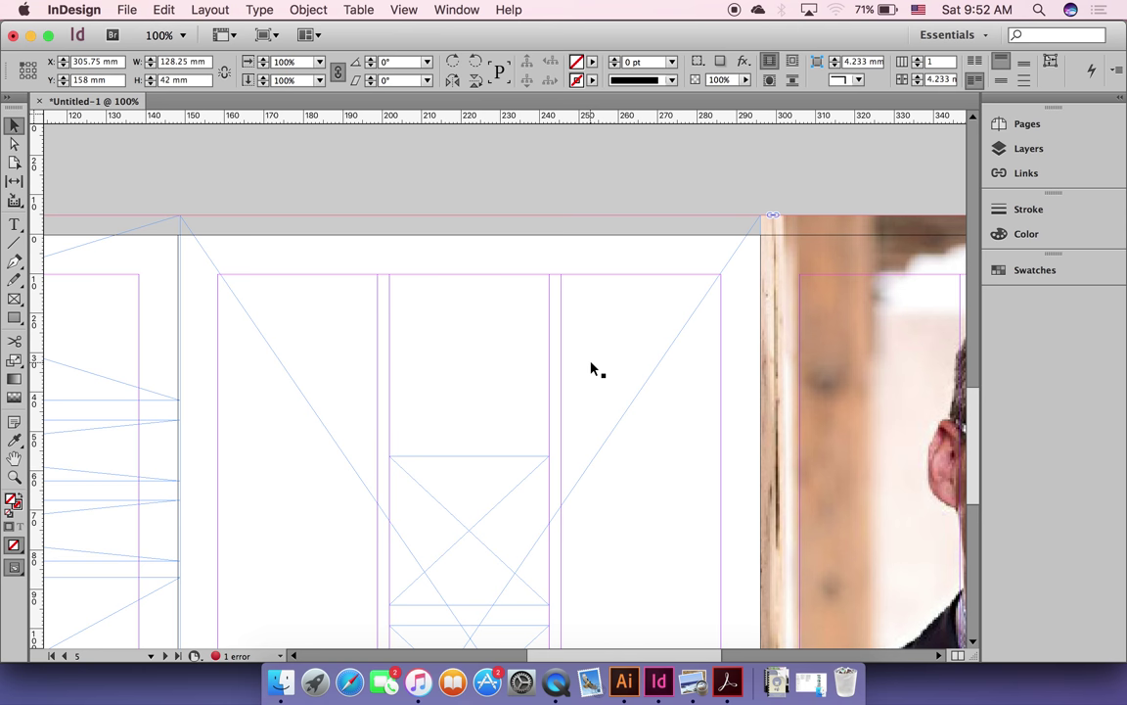
{"action": "scroll", "coordinate": [591, 369], "scroll_direction": "down", "scroll_amount": 5}
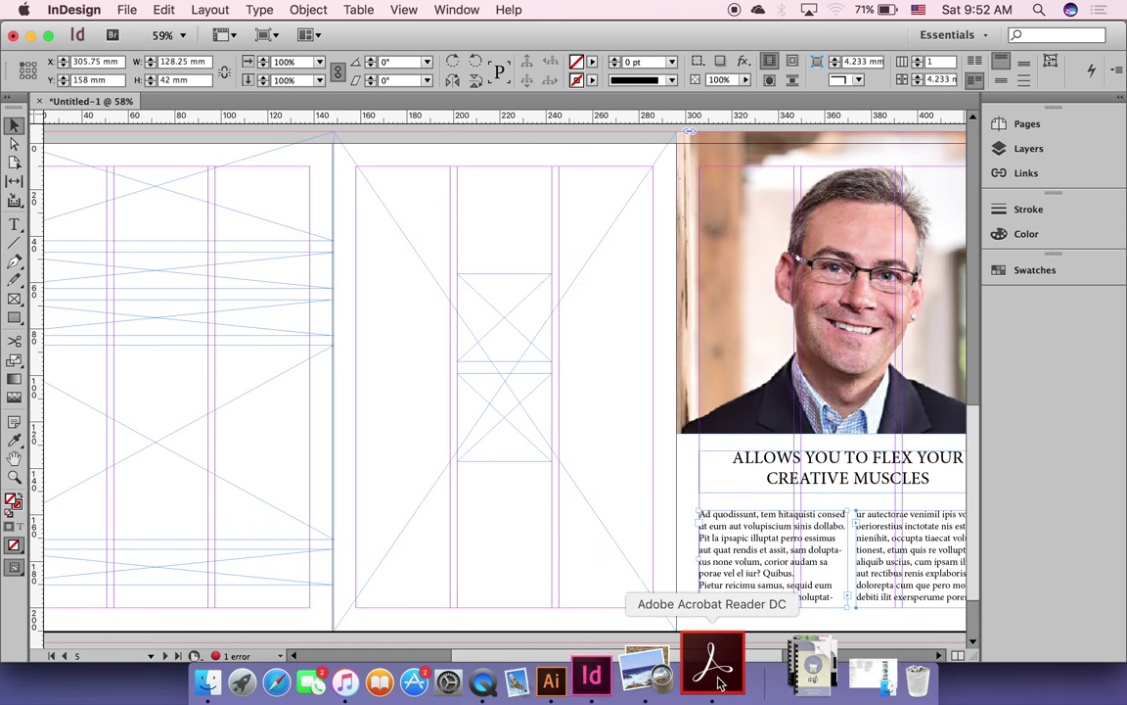
Step: View the reference brochure mockup in Preview, minimize it and return to the leaflet in InDesign
{"action": "left_click", "coordinate": [692, 682]}
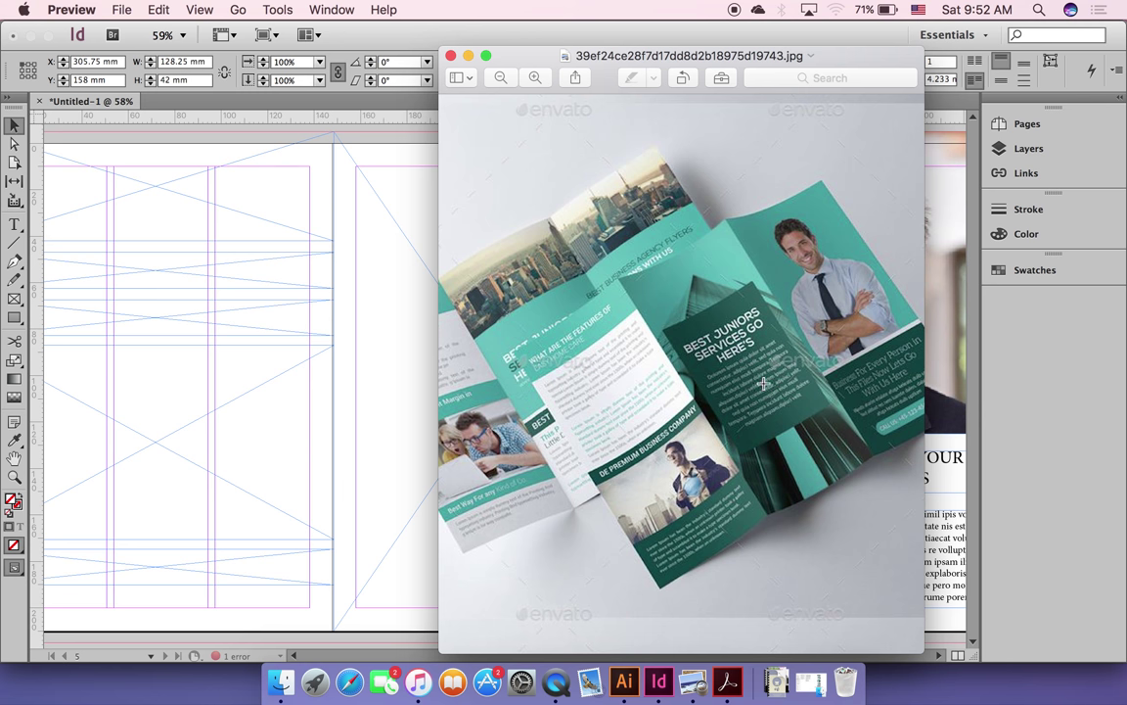
{"action": "left_click", "coordinate": [469, 57]}
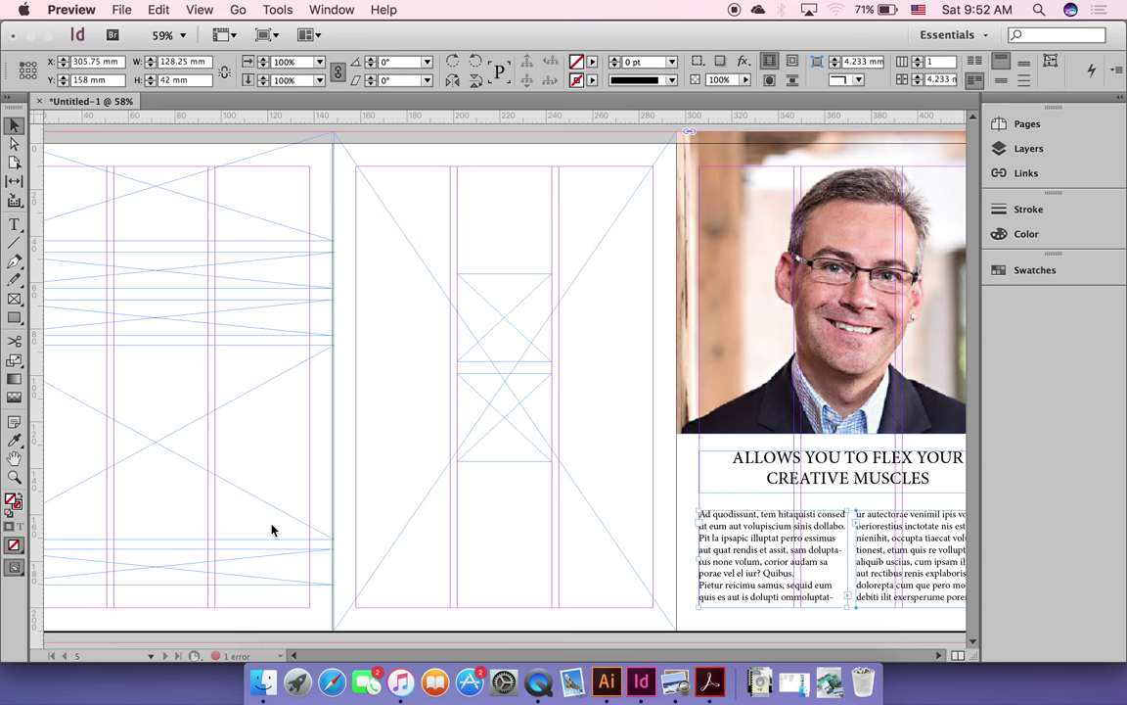
{"action": "left_click", "coordinate": [492, 101]}
{"action": "key", "text": "super+d"}
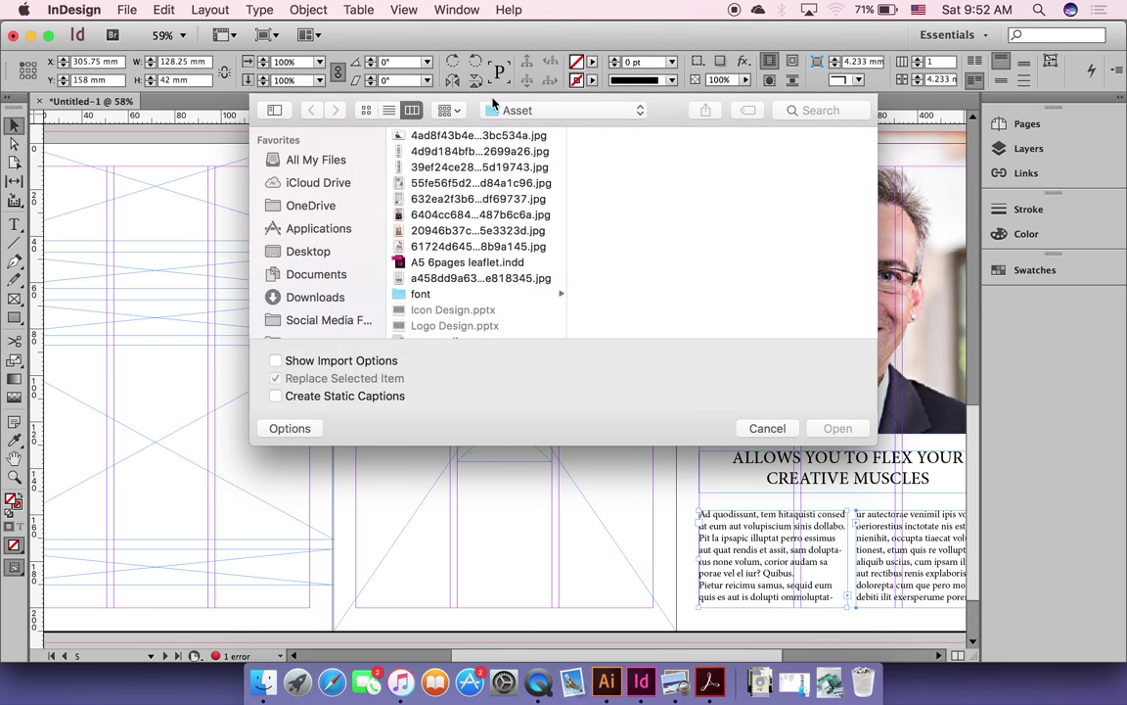
{"action": "left_click", "coordinate": [489, 135]}
{"action": "left_click", "coordinate": [494, 152]}
{"action": "left_click", "coordinate": [501, 169]}
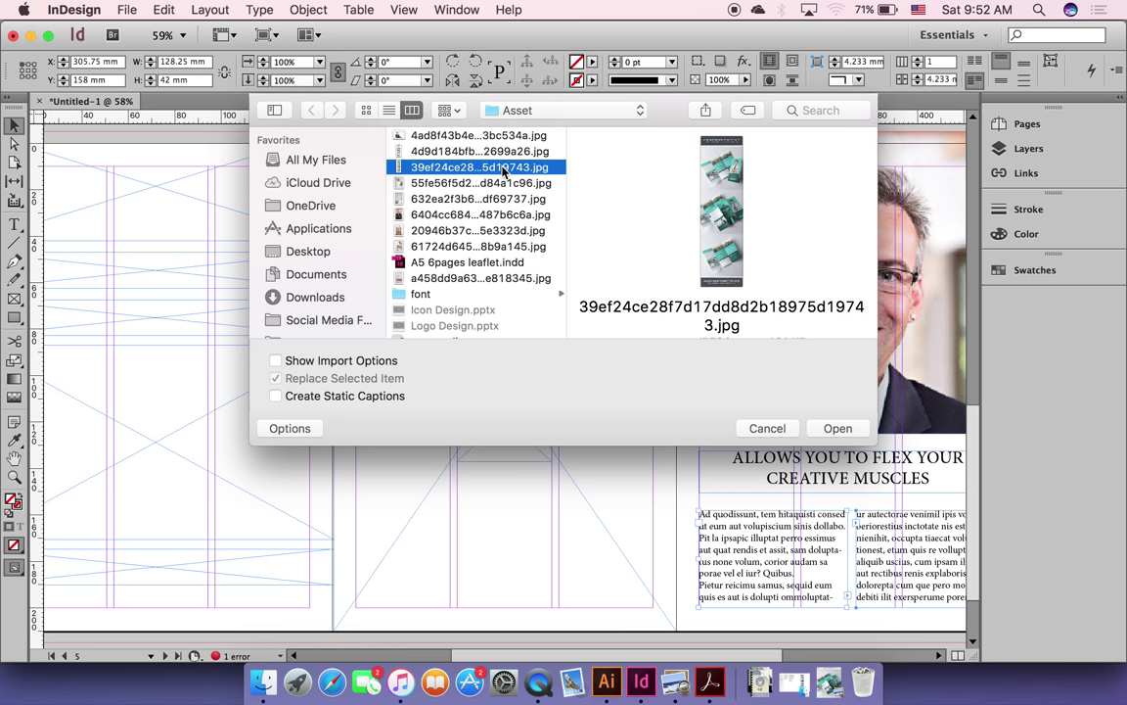
{"action": "left_click", "coordinate": [463, 184]}
{"action": "left_click", "coordinate": [513, 213]}
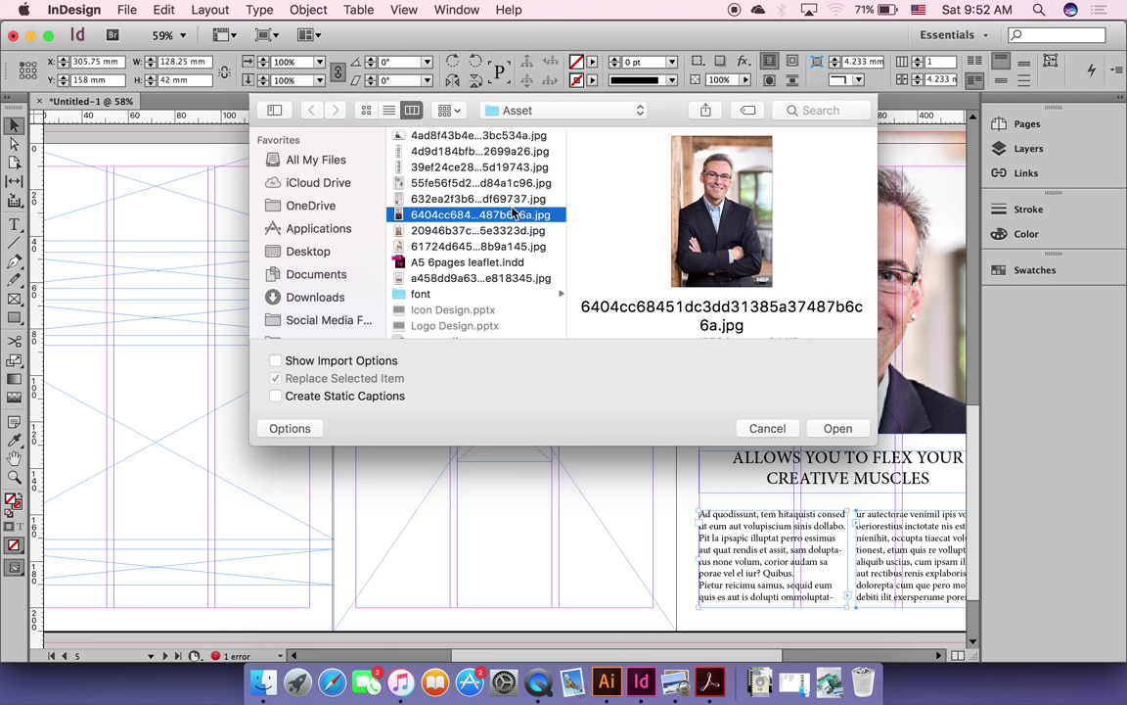
{"action": "left_click", "coordinate": [513, 199]}
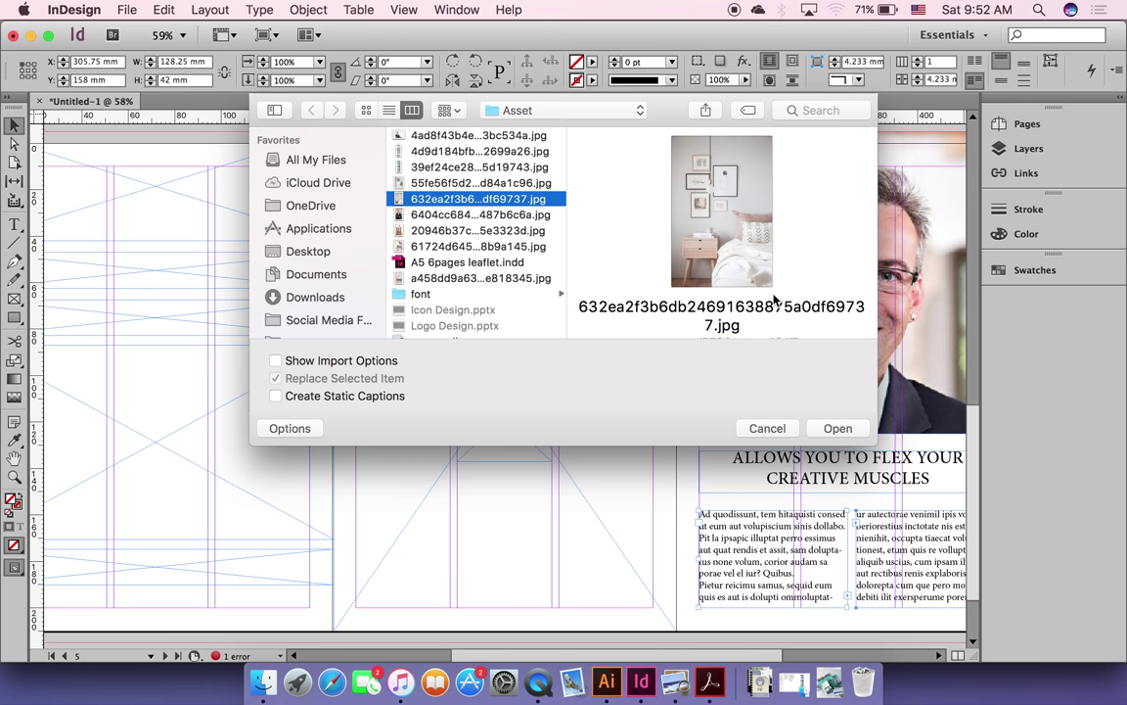
{"action": "left_click", "coordinate": [850, 434]}
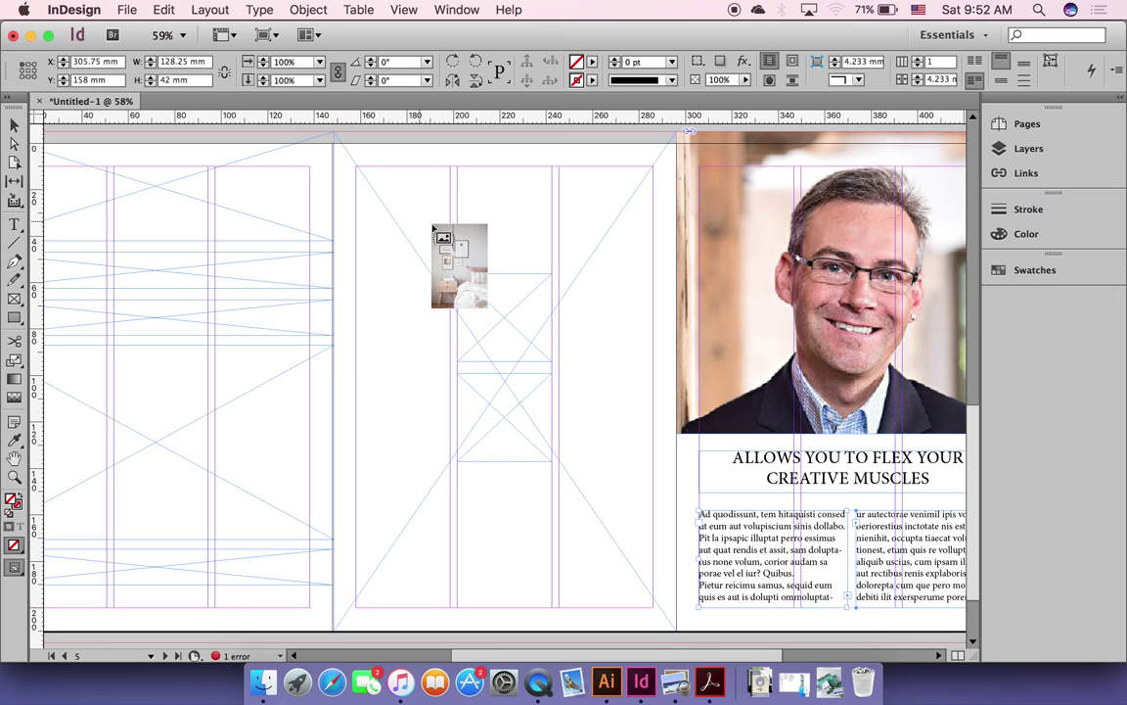
{"action": "left_click", "coordinate": [613, 227]}
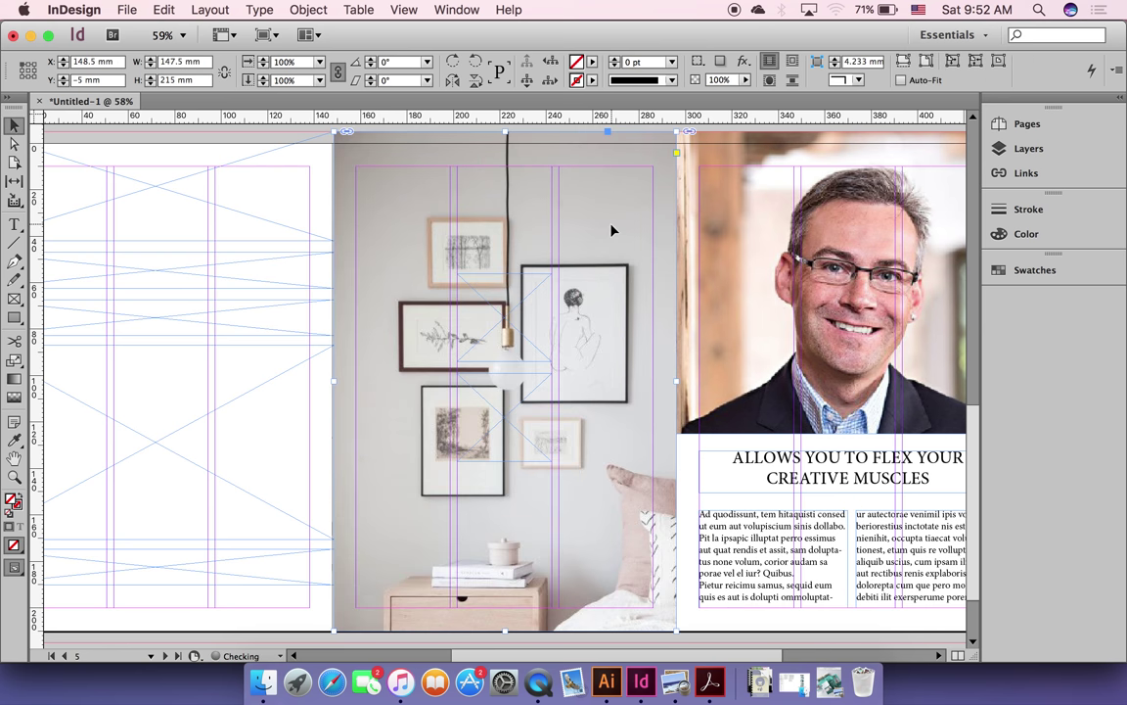
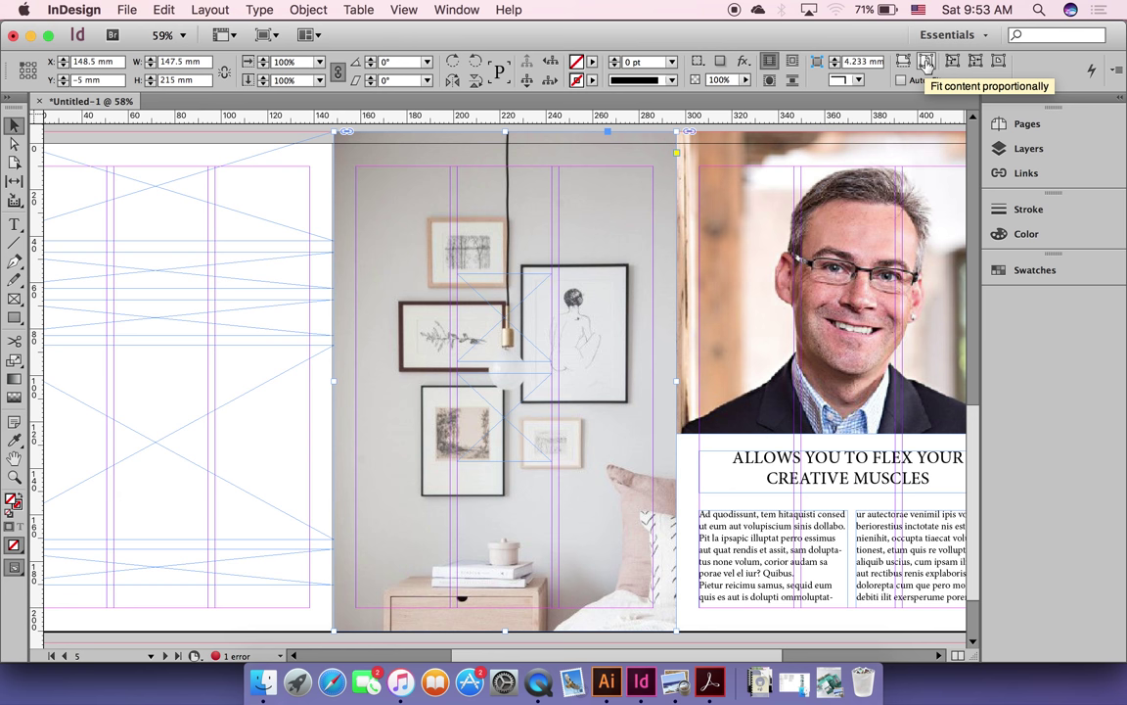
{"action": "left_click", "coordinate": [927, 61]}
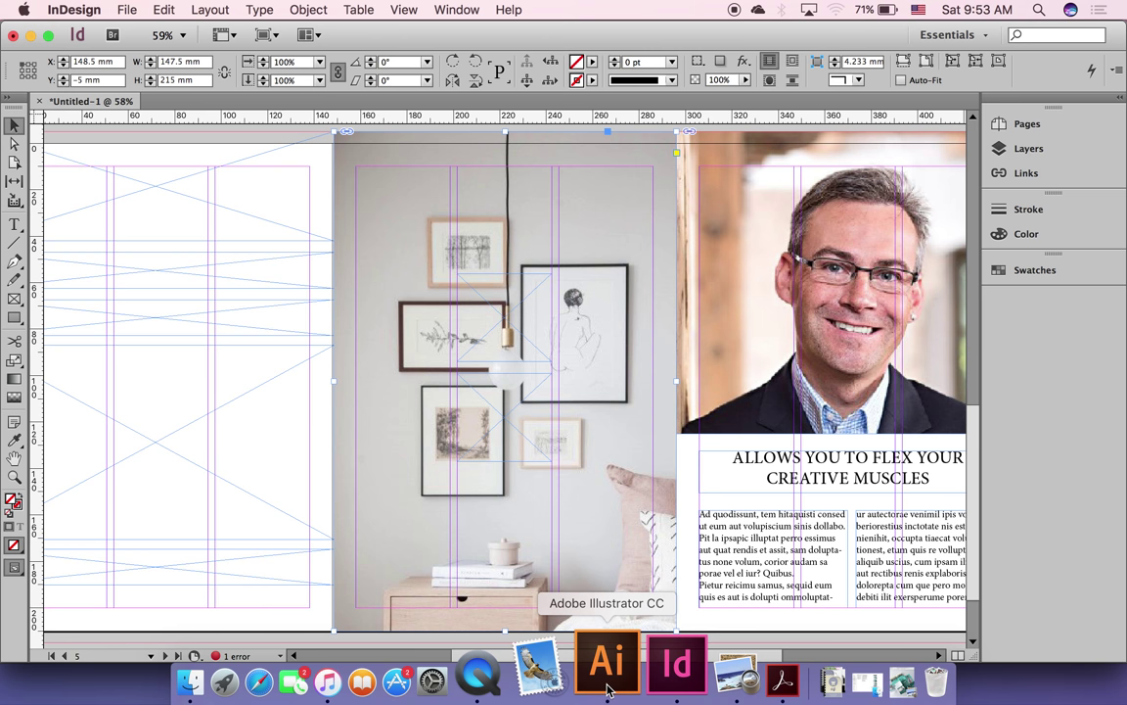
Step: Check the cover design of the brochure mockup in Preview again and switch back to InDesign
{"action": "left_click", "coordinate": [810, 690]}
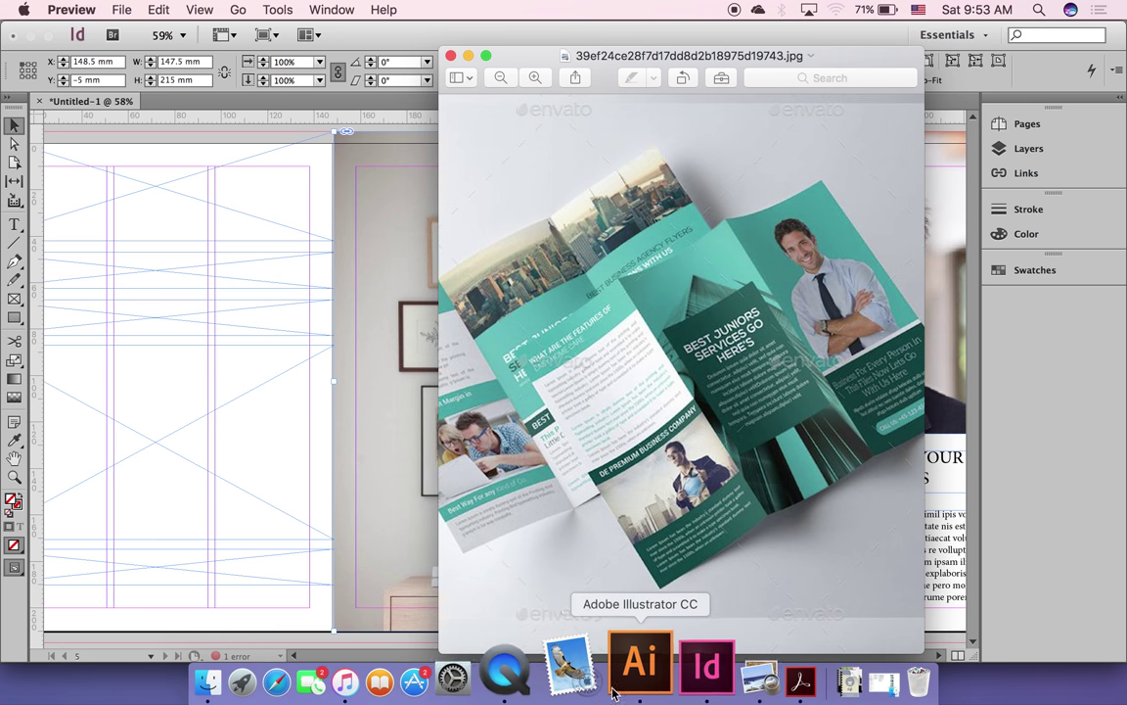
{"action": "left_click", "coordinate": [660, 675]}
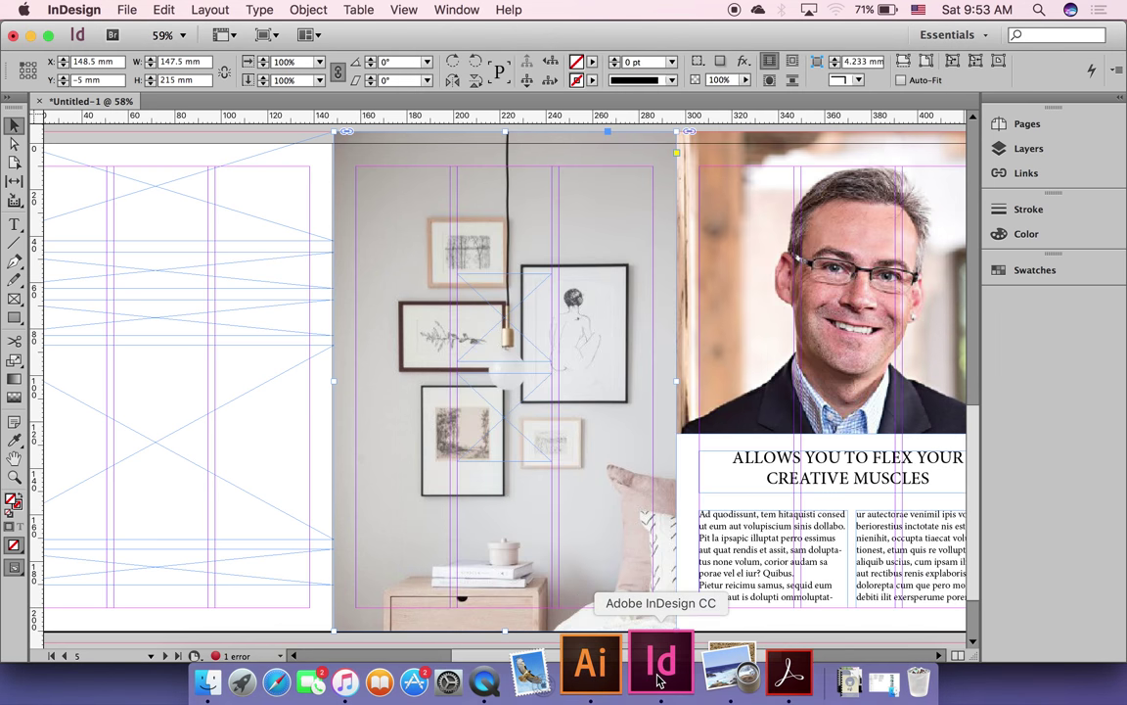
Step: Copy the headline "ALLOWS YOU TO FLEX YOUR CREATIVE MUSCLES" from the portrait page into the upper small frame over the bedroom photo
{"action": "scroll", "coordinate": [763, 548], "scroll_direction": "right", "scroll_amount": 3}
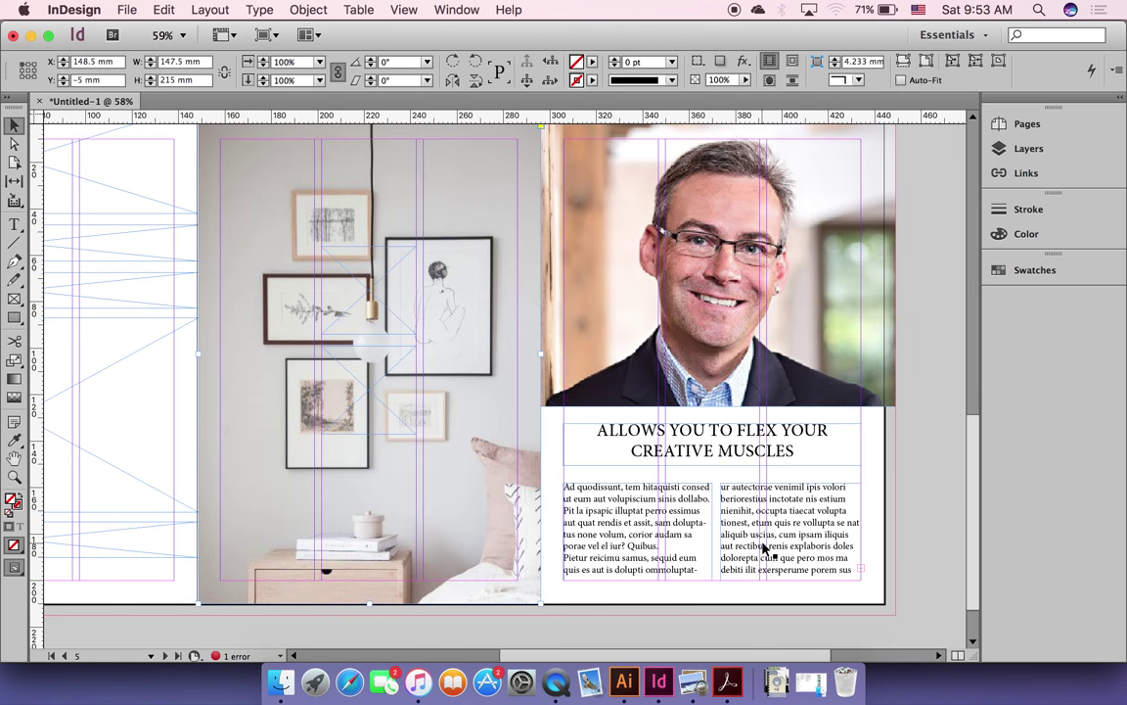
{"action": "double_click", "coordinate": [671, 427]}
{"action": "key", "text": "super+a"}
{"action": "key", "text": "super+c"}
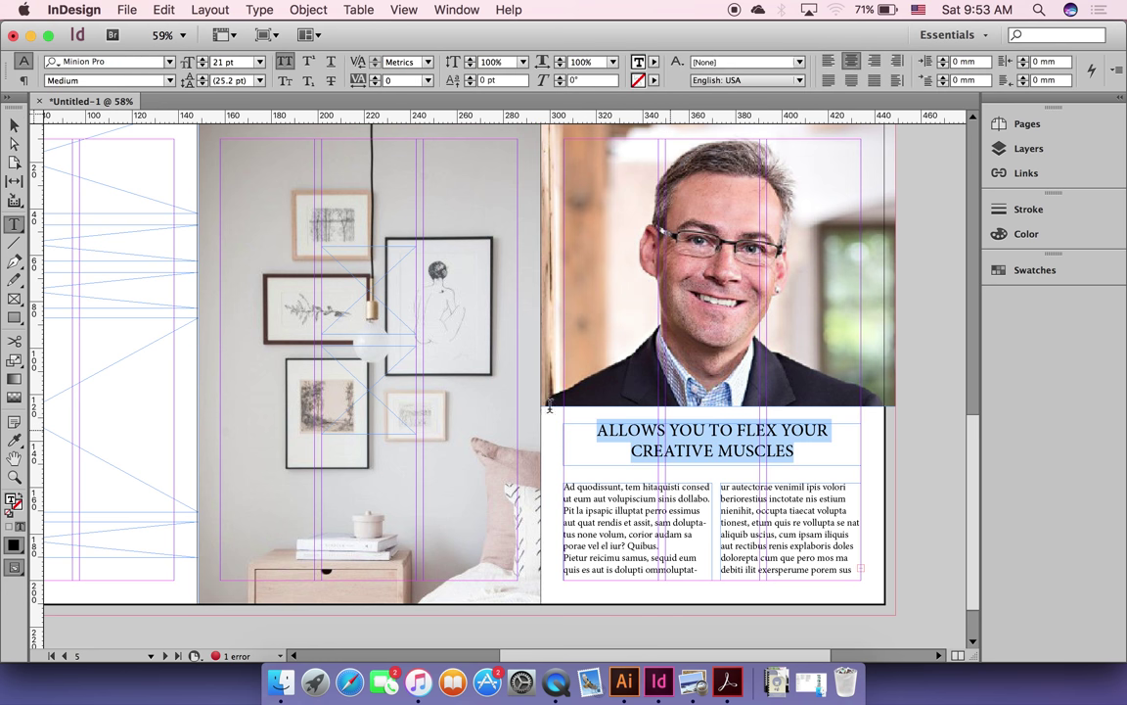
{"action": "left_click", "coordinate": [16, 124]}
{"action": "left_click", "coordinate": [370, 296]}
{"action": "key", "text": "t"}
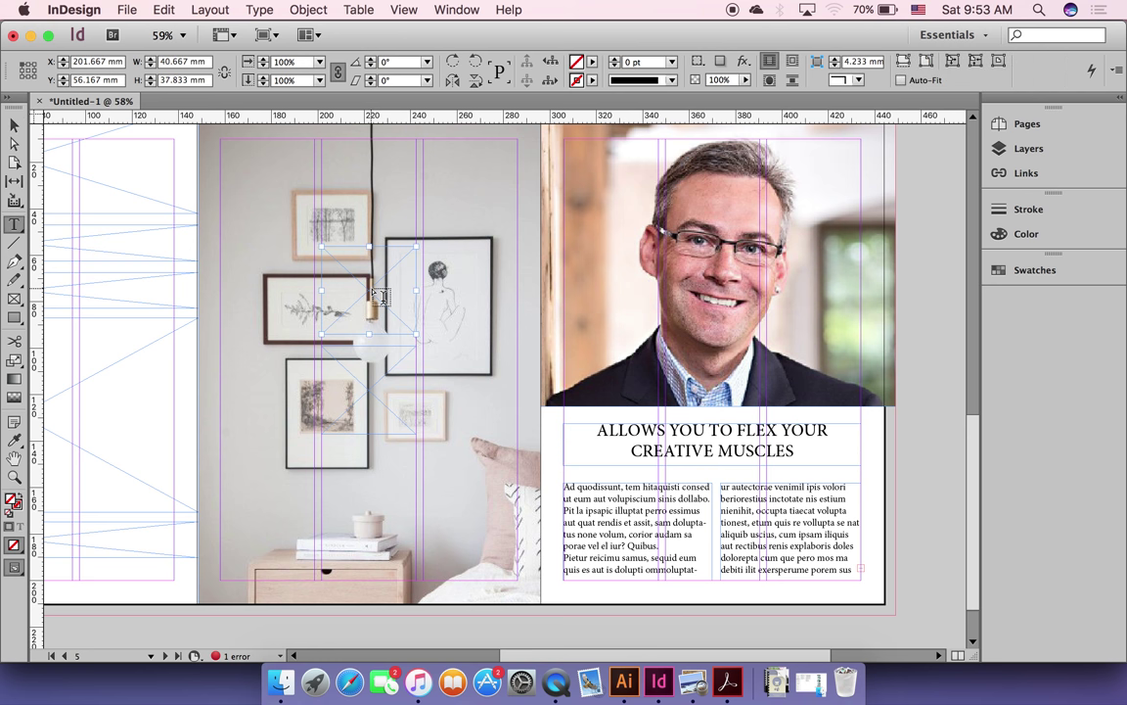
{"action": "left_click", "coordinate": [363, 281]}
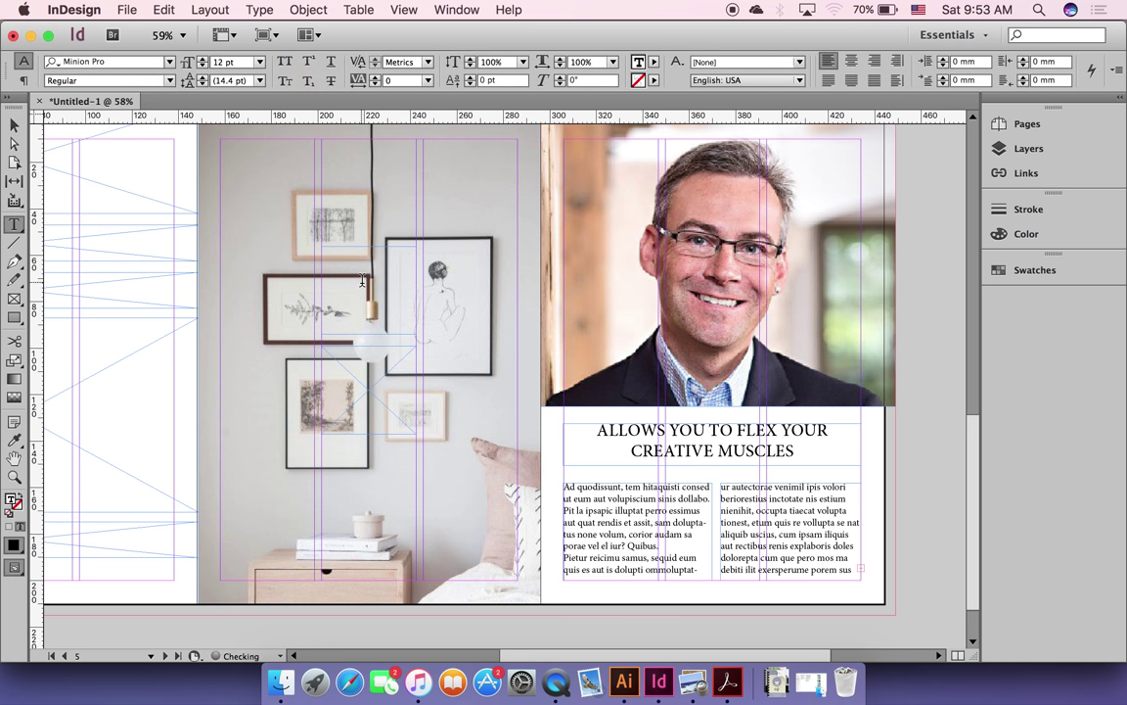
{"action": "key", "text": "super+v"}
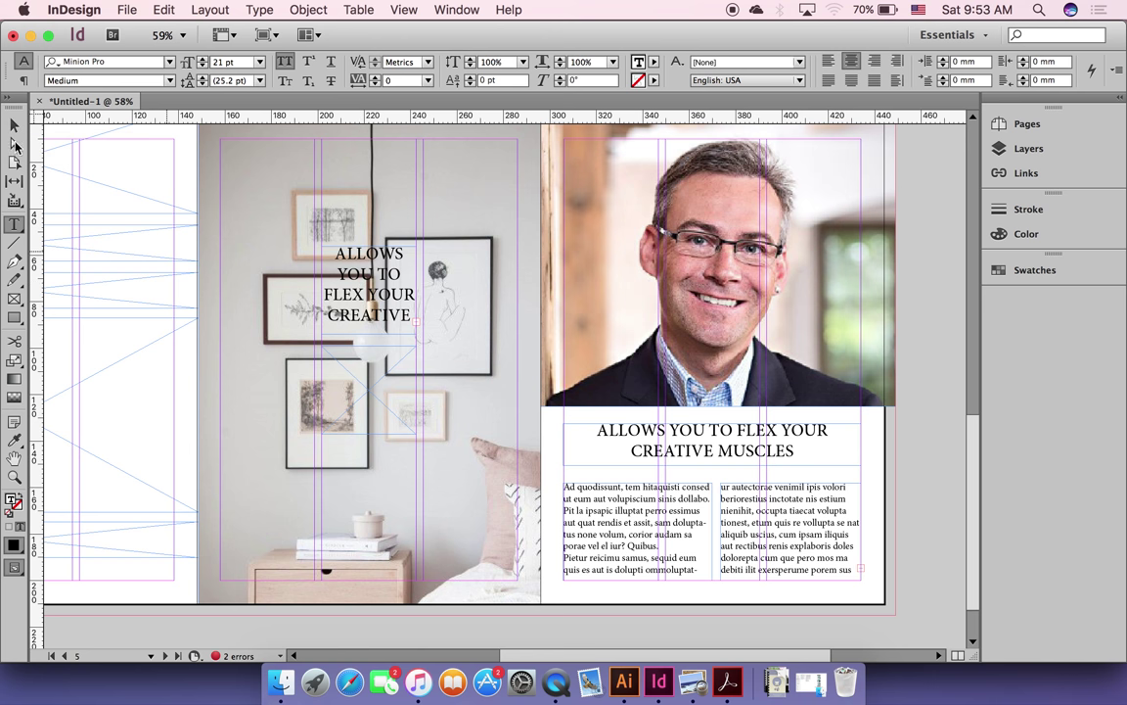
Step: Widen the copied headline's frame evenly on both sides to about 92 mm and shorten it from below to about 19 mm high
{"action": "left_click", "coordinate": [14, 125]}
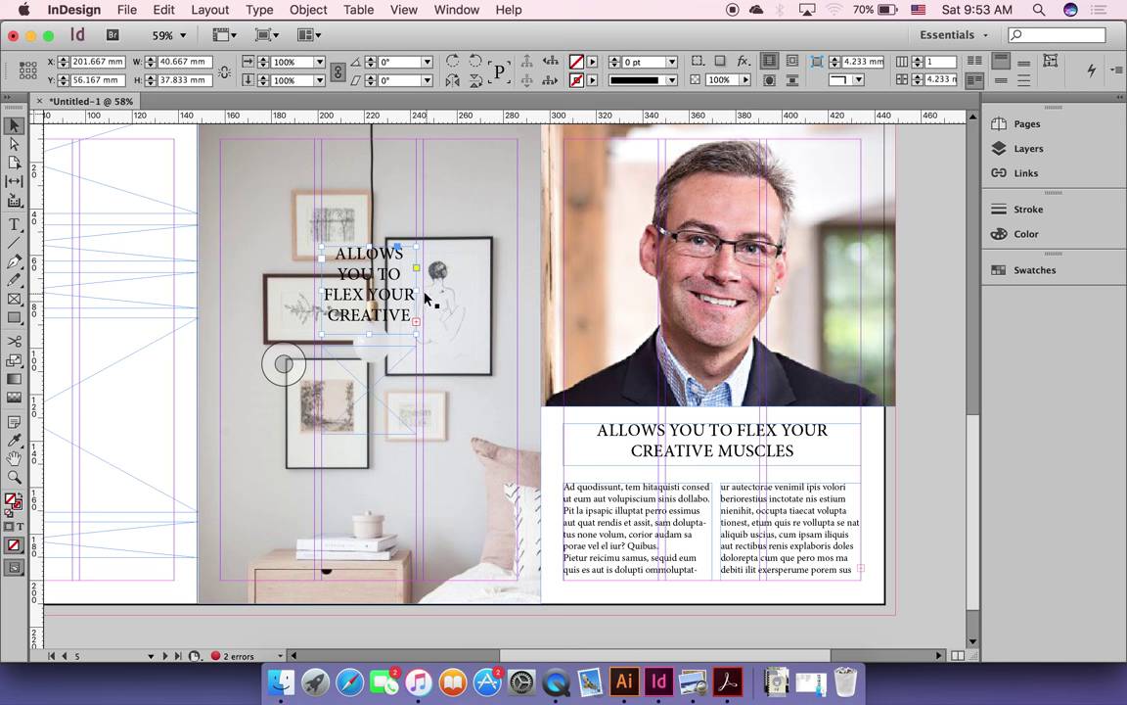
{"action": "left_click_drag", "start_coordinate": [416, 291], "coordinate": [475, 291]}
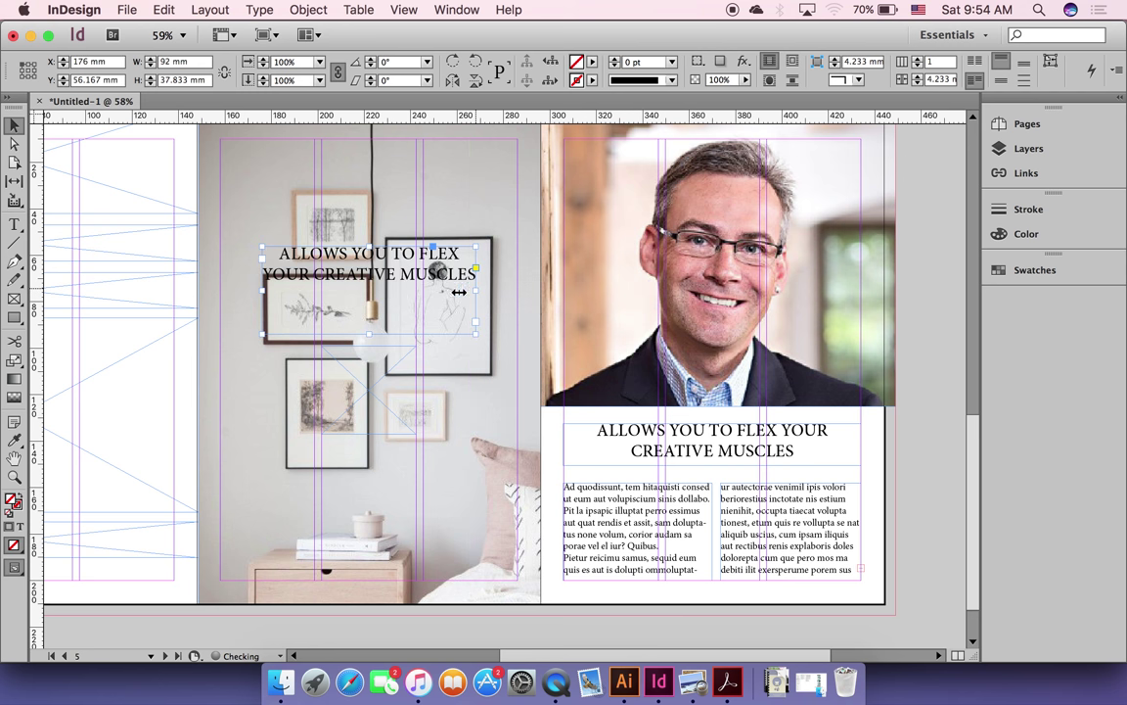
{"action": "left_click_drag", "start_coordinate": [371, 336], "coordinate": [371, 290]}
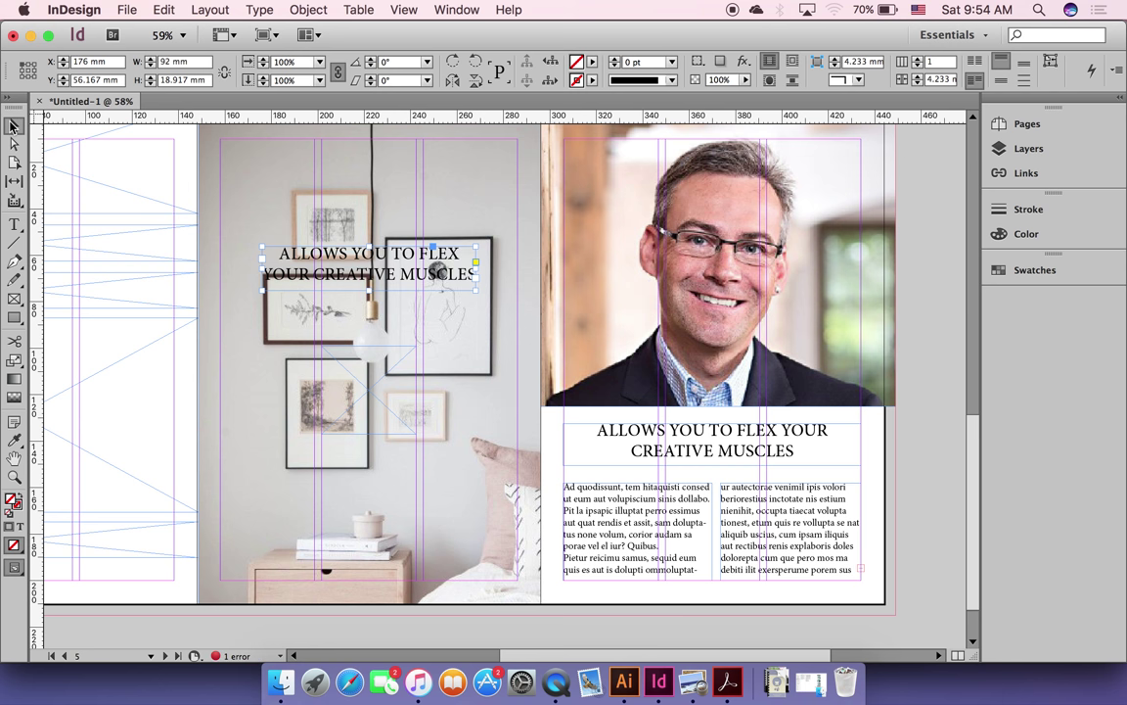
Step: Widen the empty frame below the copied headline evenly on both sides to about 87 mm
{"action": "left_click", "coordinate": [382, 380]}
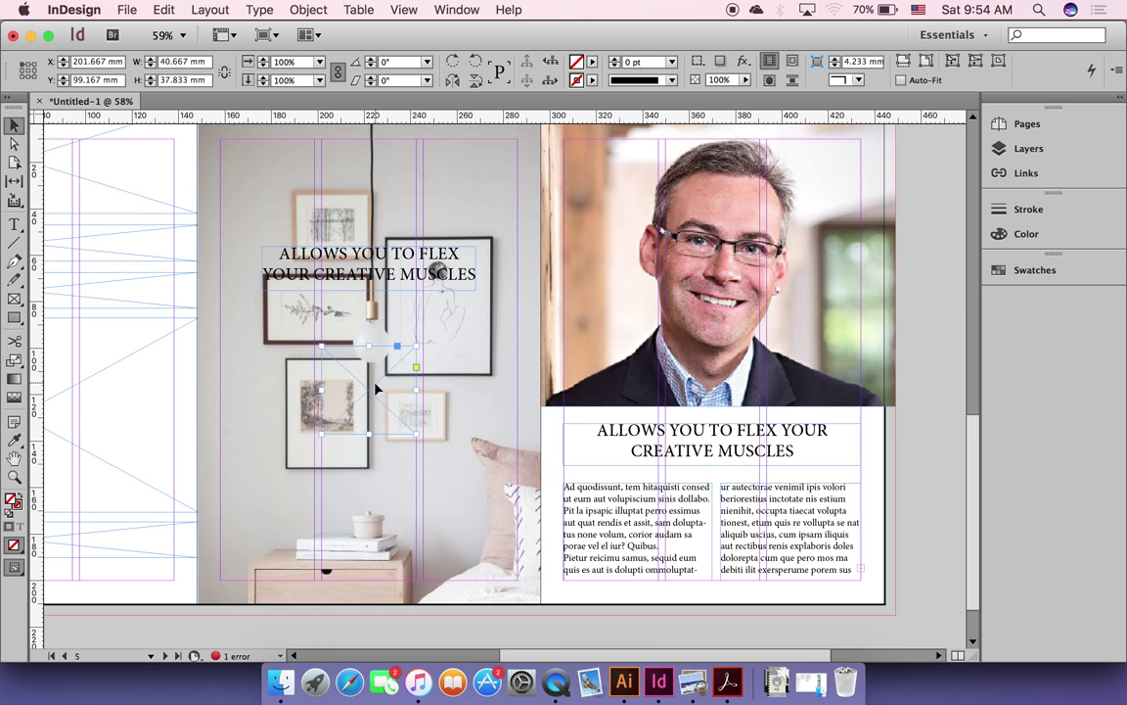
{"action": "left_click_drag", "start_coordinate": [417, 389], "coordinate": [471, 392]}
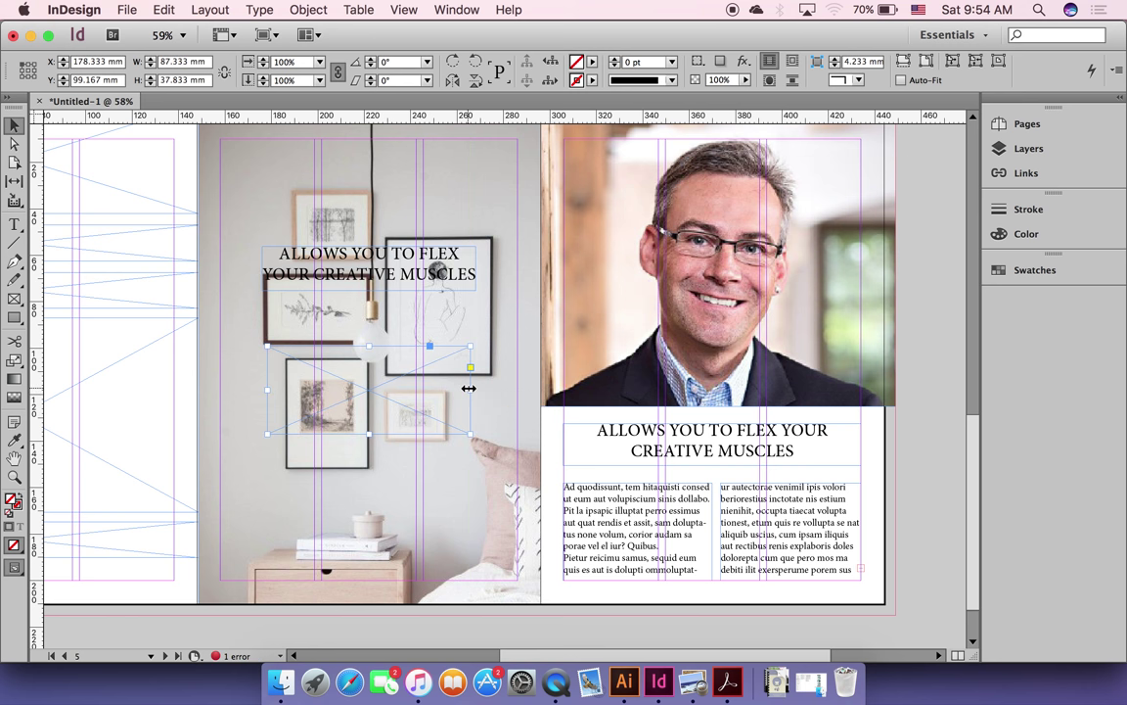
Step: Move the empty frame over the bedroom photo up beneath the copied headline, to Y 83.583 mm, and preview the spread without guides
{"action": "left_click_drag", "start_coordinate": [354, 350], "coordinate": [354, 318]}
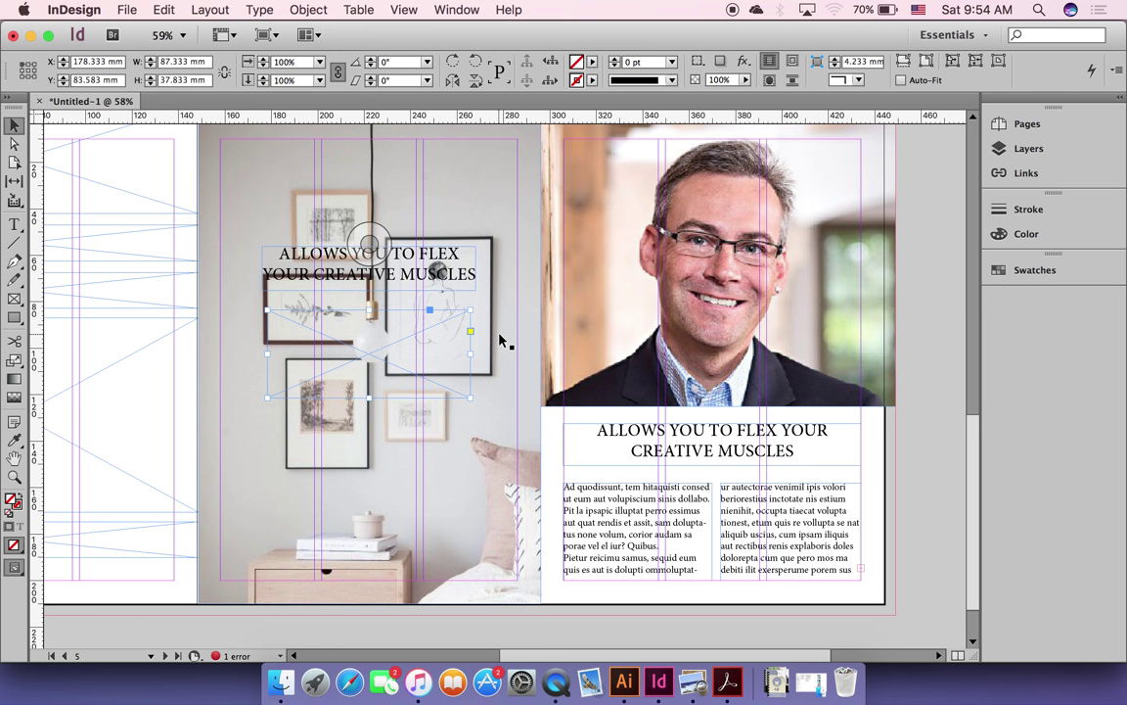
{"action": "key", "text": "w"}
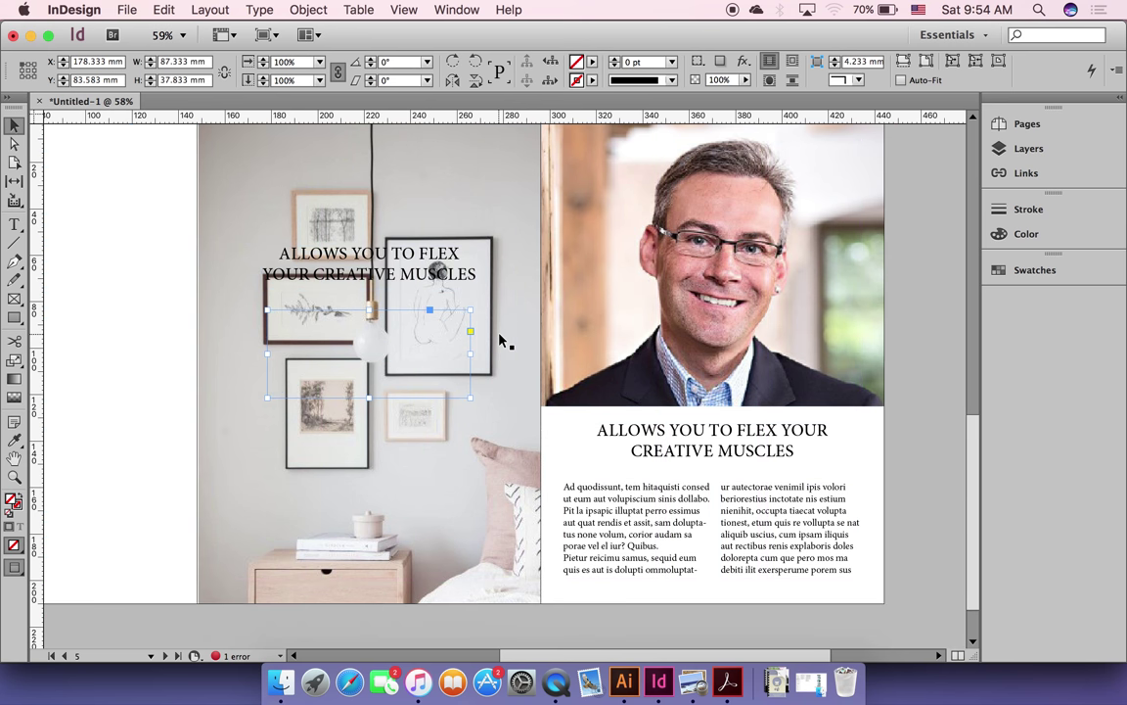
{"action": "key", "text": "w"}
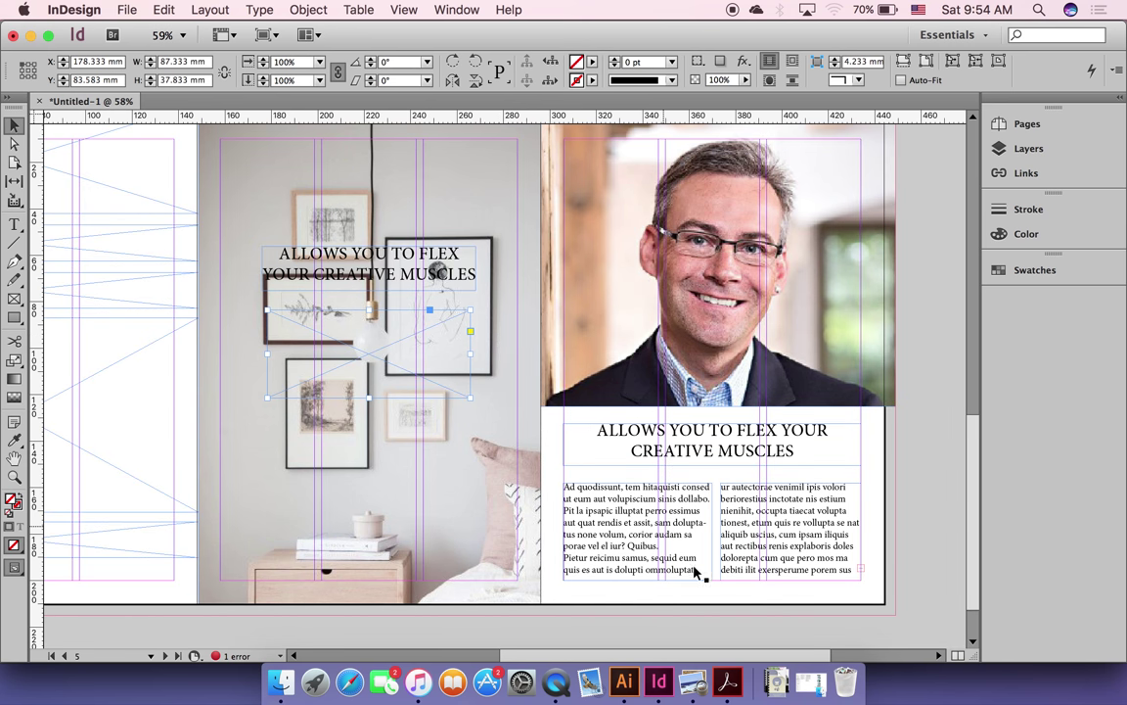
Step: Copy the passage from "eriorestius inctotate" to "explaboris dole" from the portrait page's second column into the empty frame below the copied headline
{"action": "key", "text": "t"}
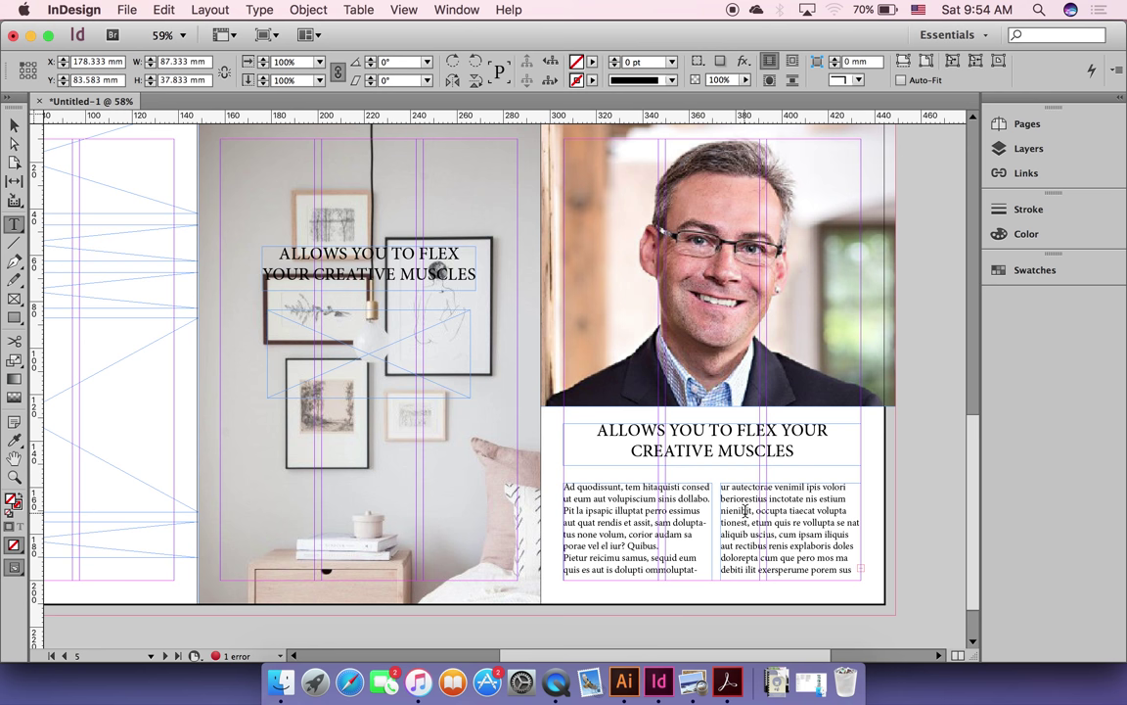
{"action": "left_click", "coordinate": [746, 510]}
{"action": "left_click_drag", "start_coordinate": [721, 498], "coordinate": [854, 545]}
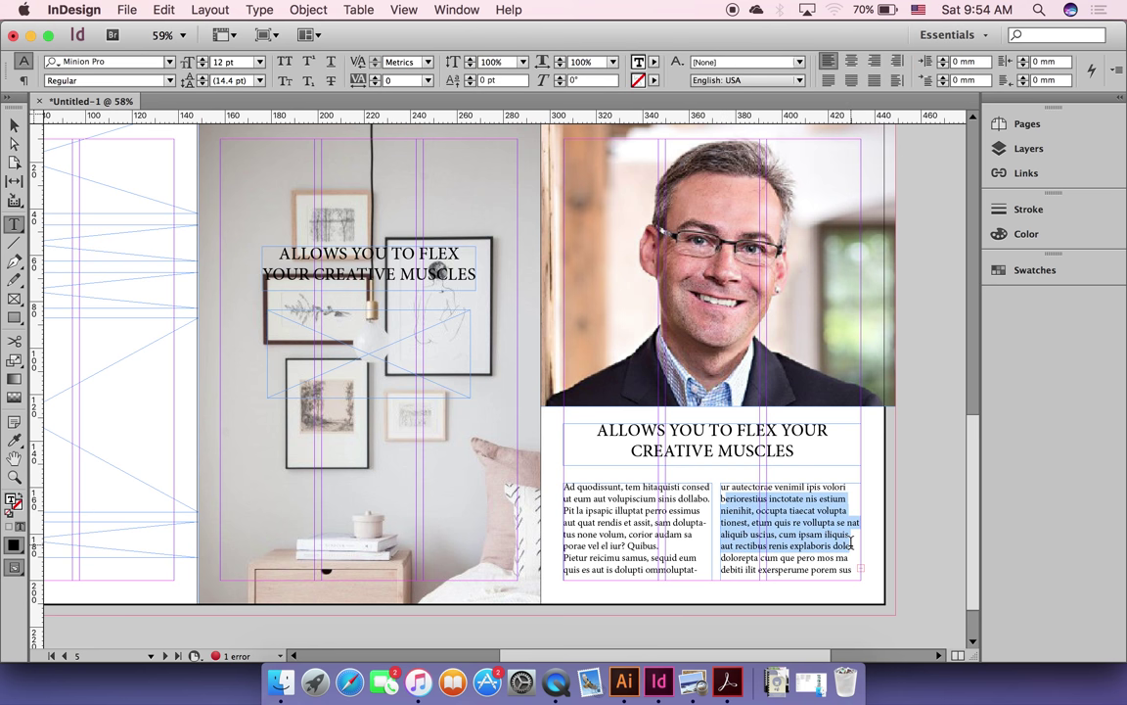
{"action": "key", "text": "super+c"}
{"action": "left_click", "coordinate": [377, 360]}
{"action": "key", "text": "super+v"}
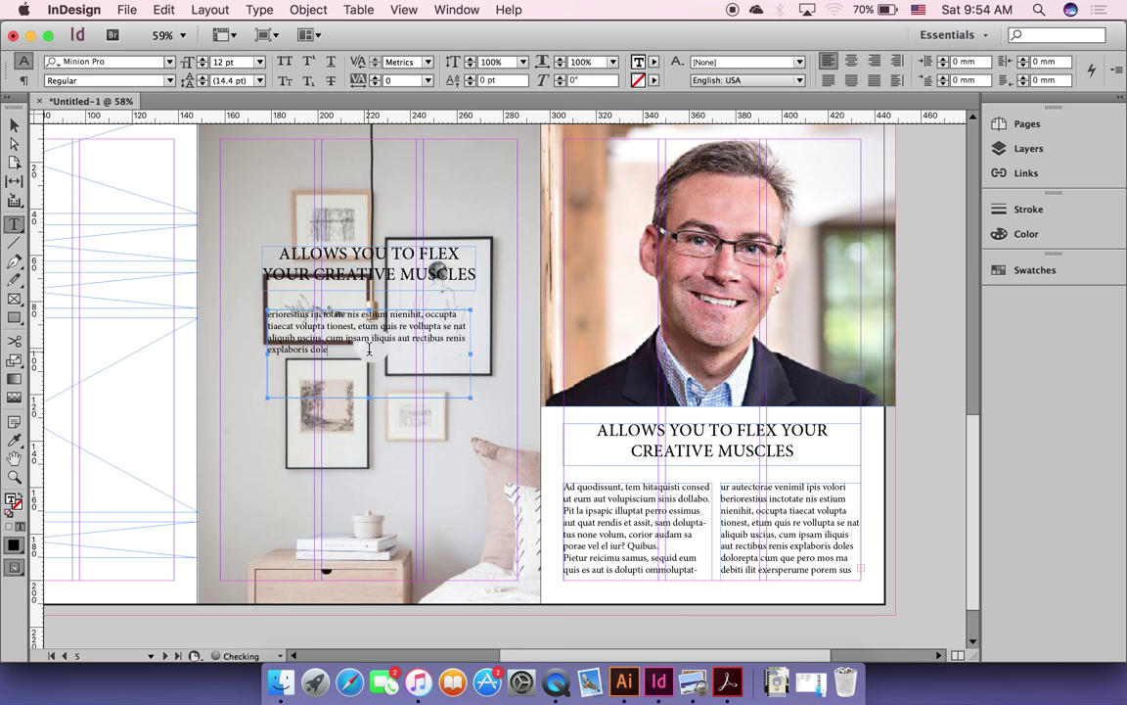
Step: Centre the body text over the bedroom photo and set its font size to 14 pt
{"action": "key", "text": "super+a"}
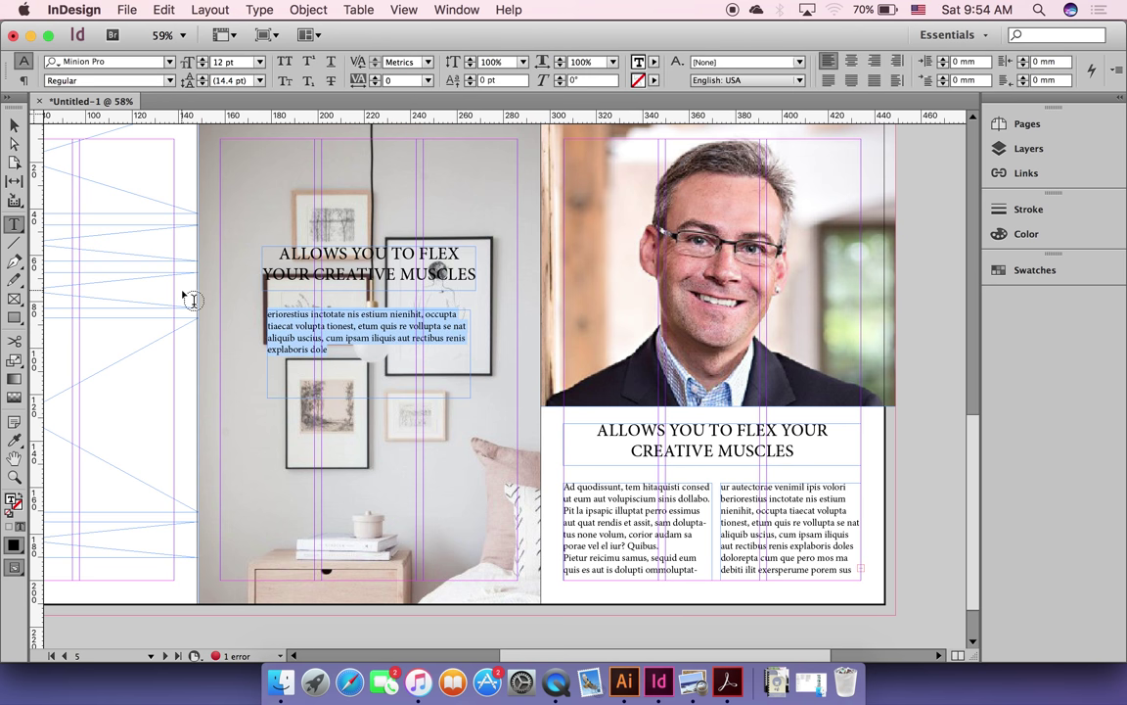
{"action": "left_click", "coordinate": [852, 62]}
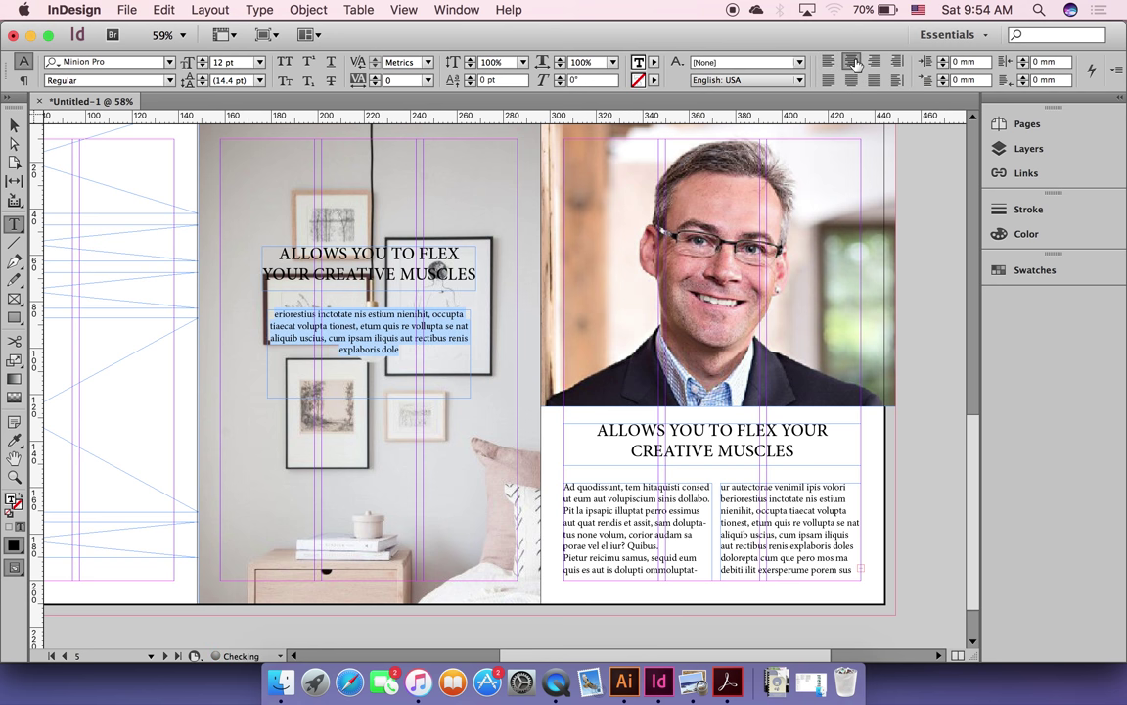
{"action": "left_click", "coordinate": [260, 61]}
{"action": "left_click", "coordinate": [221, 200]}
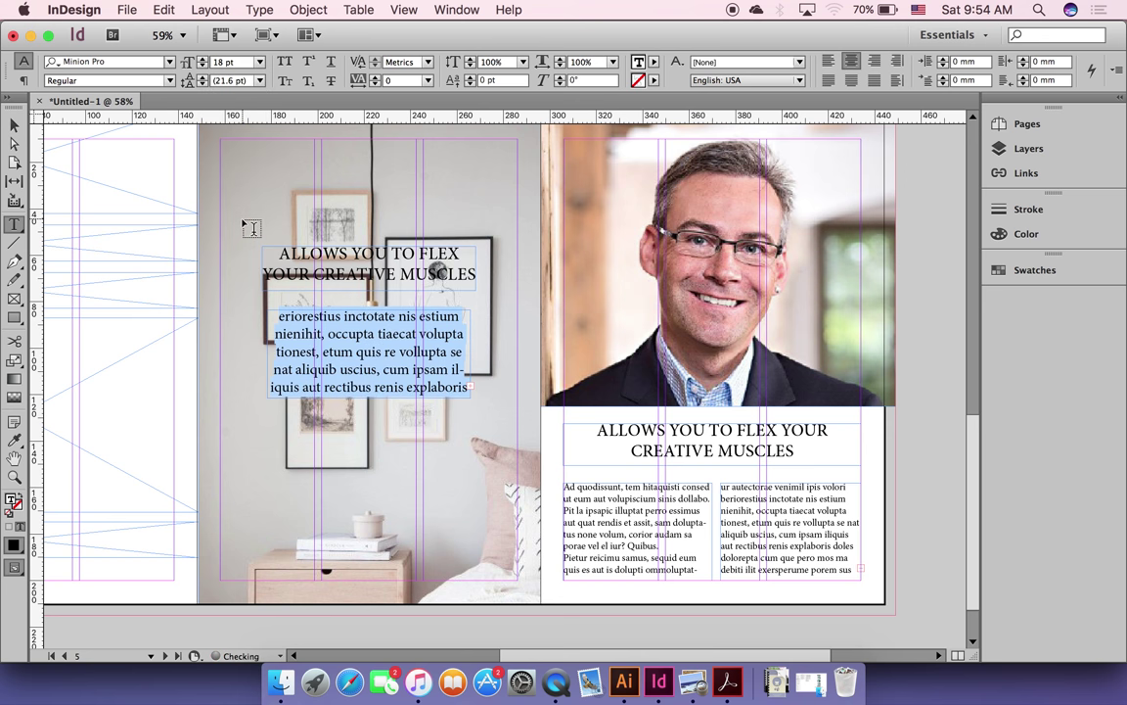
{"action": "left_click", "coordinate": [259, 61]}
{"action": "left_click", "coordinate": [252, 207]}
{"action": "left_click", "coordinate": [14, 125]}
Step: Compare the unfilled panel beside the bedroom photo with the brochure mockup in Preview, then switch back to InDesign
{"action": "scroll", "coordinate": [261, 269], "scroll_direction": "up", "scroll_amount": 3}
{"action": "scroll", "coordinate": [261, 269], "scroll_direction": "left", "scroll_amount": 5}
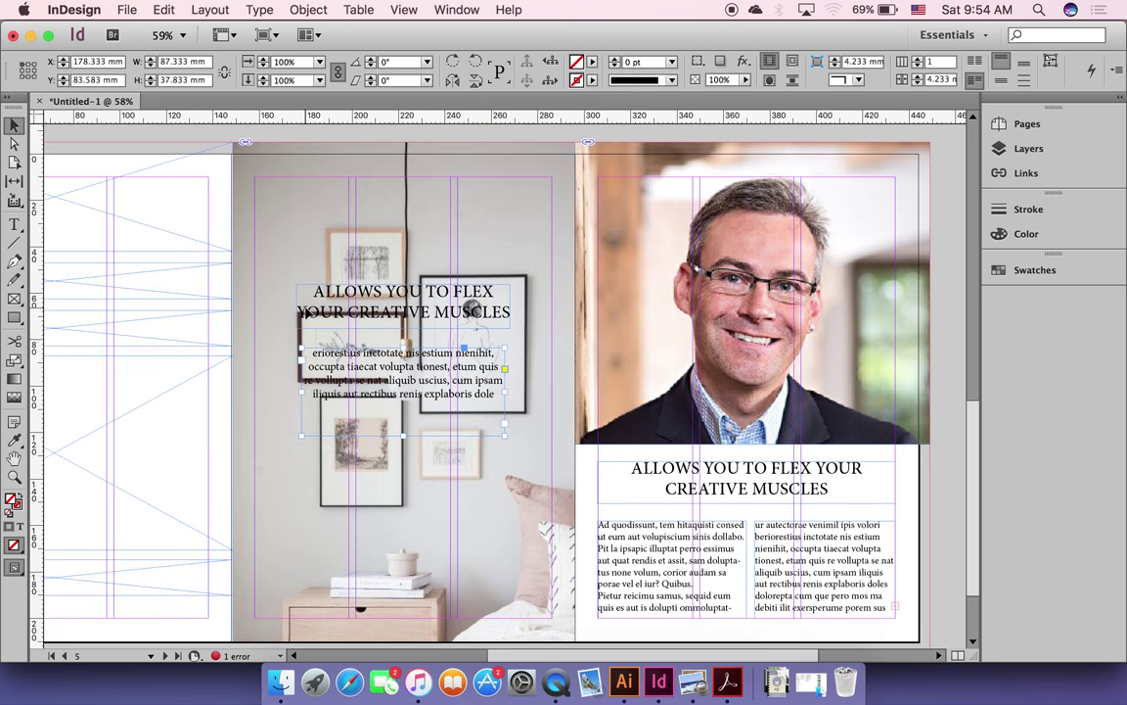
{"action": "scroll", "coordinate": [307, 313], "scroll_direction": "down", "scroll_amount": 3}
{"action": "scroll", "coordinate": [306, 313], "scroll_direction": "left", "scroll_amount": 2}
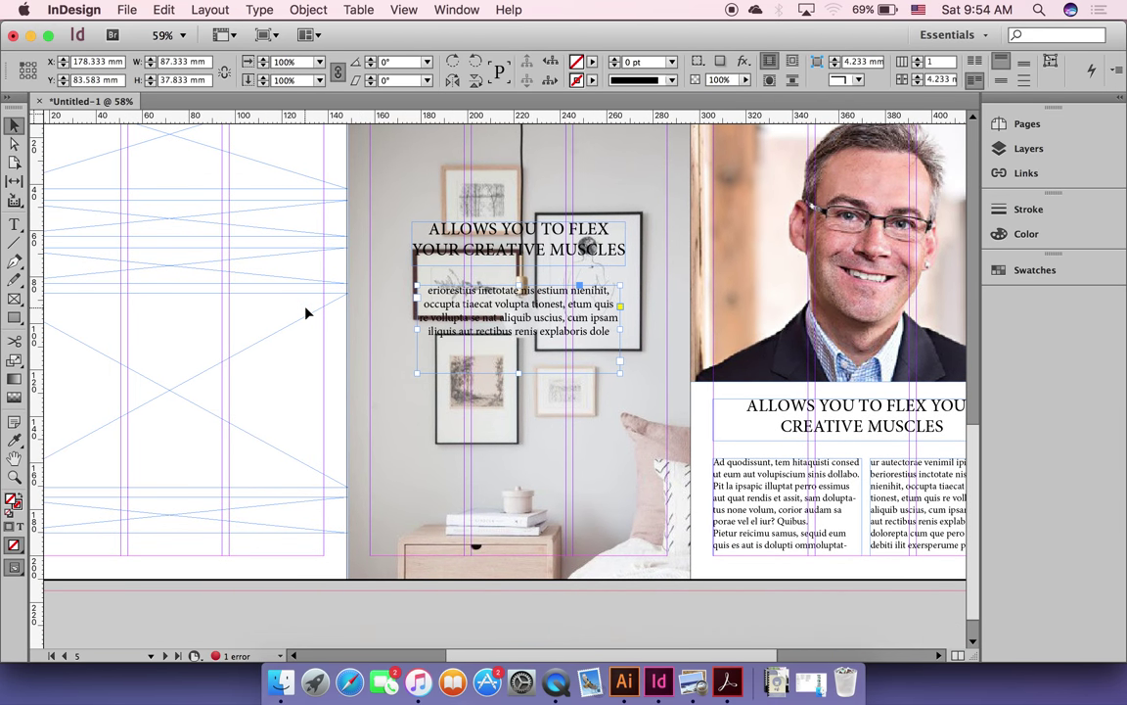
{"action": "scroll", "coordinate": [306, 314], "scroll_direction": "left", "scroll_amount": 3}
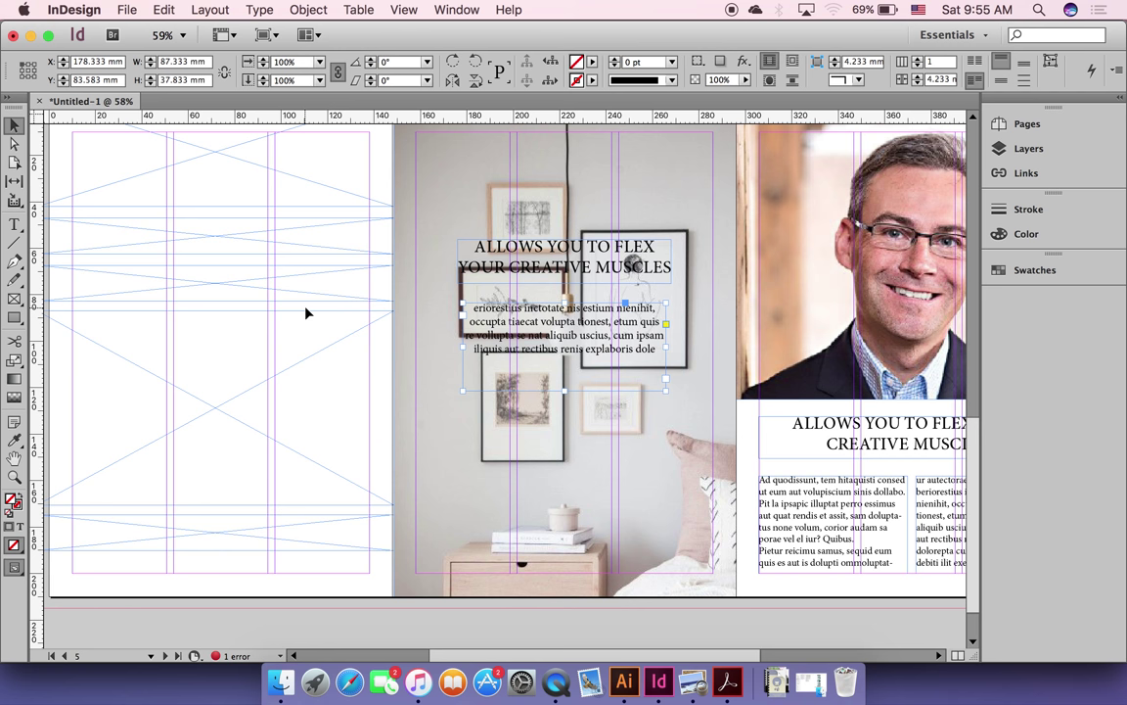
{"action": "scroll", "coordinate": [305, 312], "scroll_direction": "up", "scroll_amount": 5}
{"action": "scroll", "coordinate": [305, 313], "scroll_direction": "right", "scroll_amount": 3}
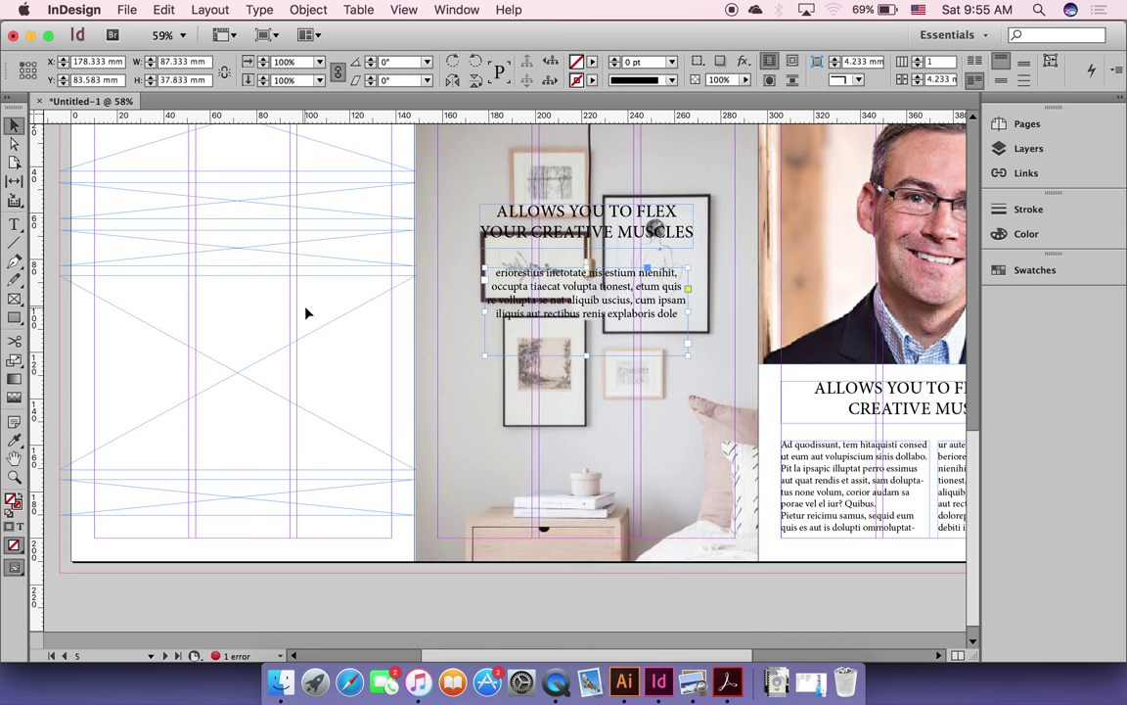
{"action": "scroll", "coordinate": [305, 312], "scroll_direction": "down", "scroll_amount": 3}
{"action": "scroll", "coordinate": [305, 312], "scroll_direction": "left", "scroll_amount": 5}
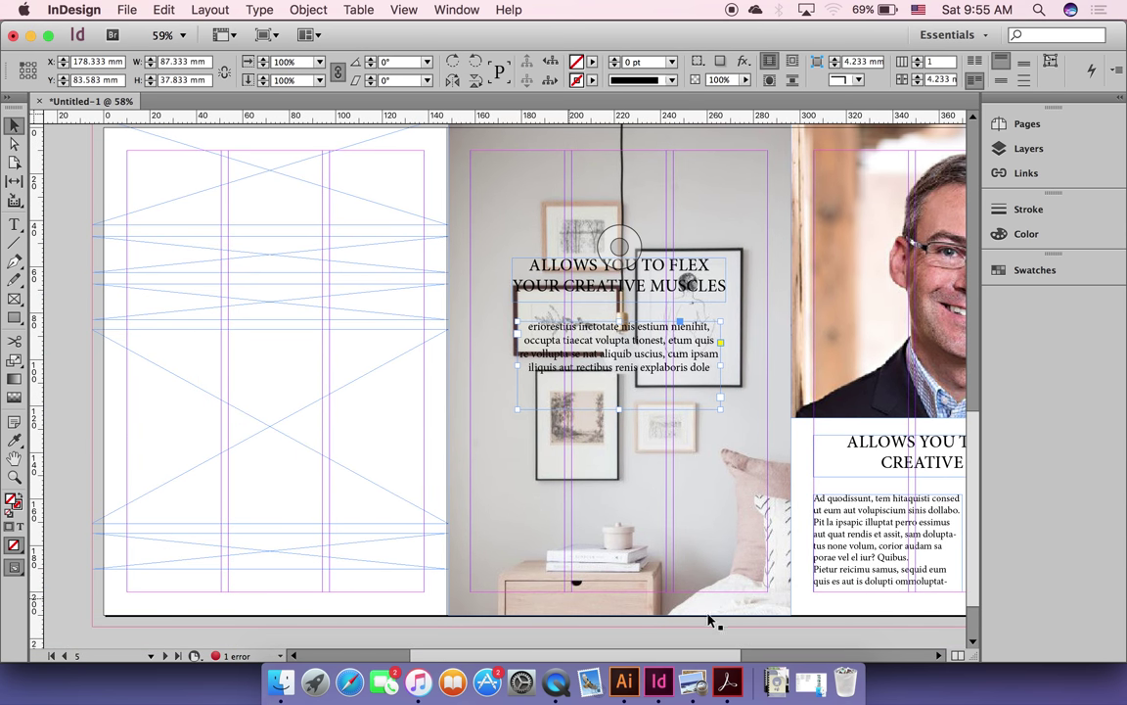
{"action": "left_click", "coordinate": [699, 675]}
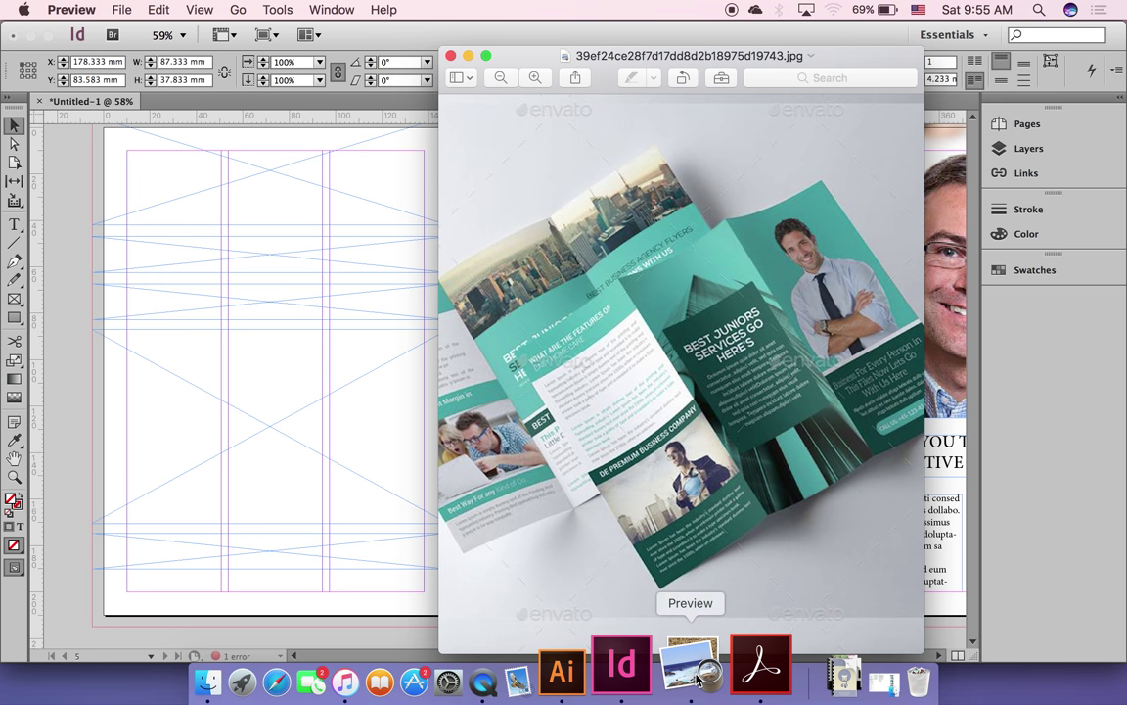
{"action": "left_click", "coordinate": [70, 456]}
{"action": "left_click", "coordinate": [265, 434]}
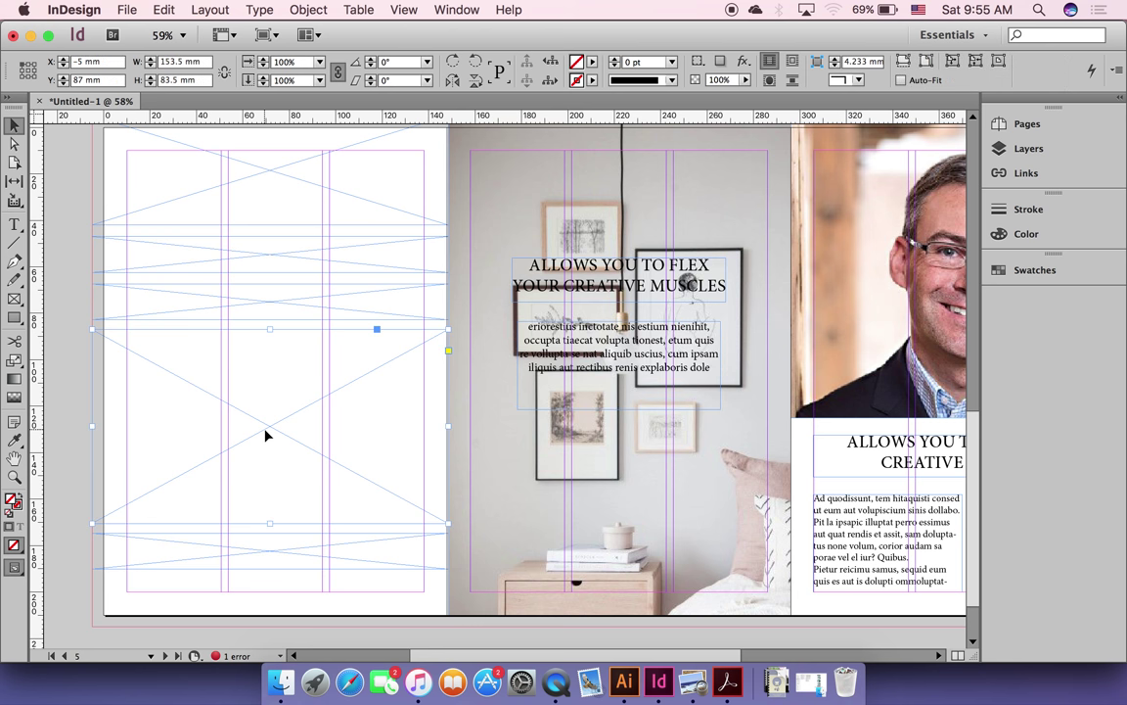
{"action": "left_click", "coordinate": [77, 425]}
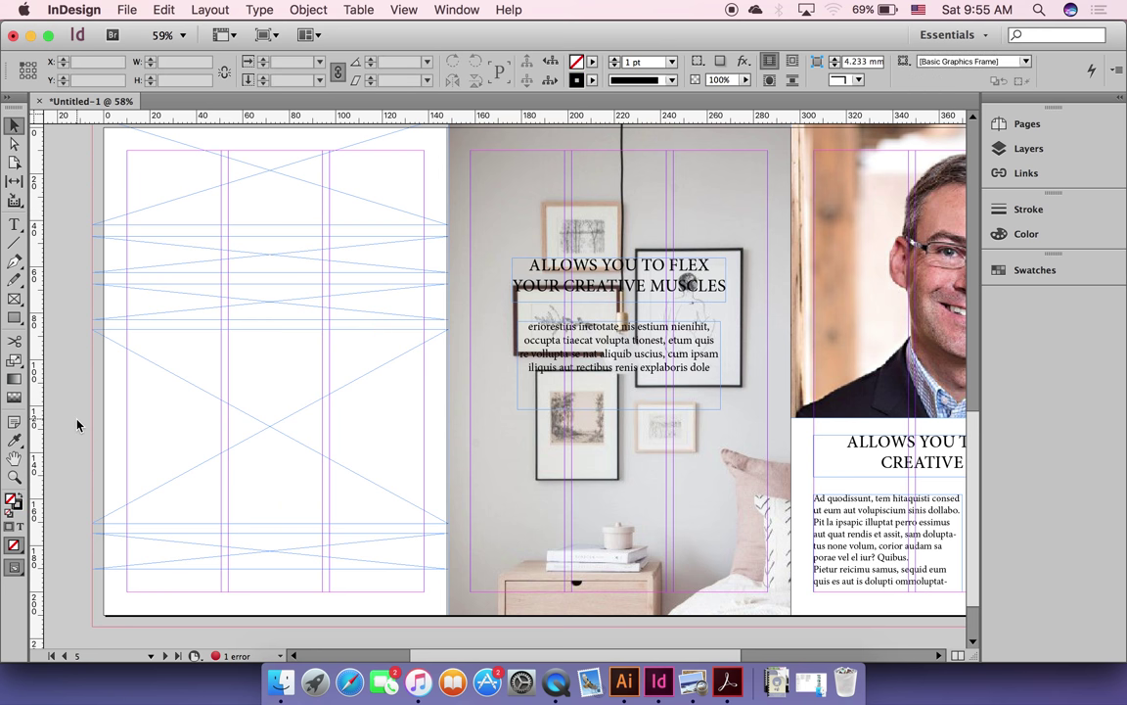
Step: Place 4ad8f43b4e662ac714915d1c93bc534a.jpg in the unfilled panel's large lower frame and 61724d64572ef8204fe450f968b9a145.jpg in its uppermost frame
{"action": "key", "text": "super+d"}
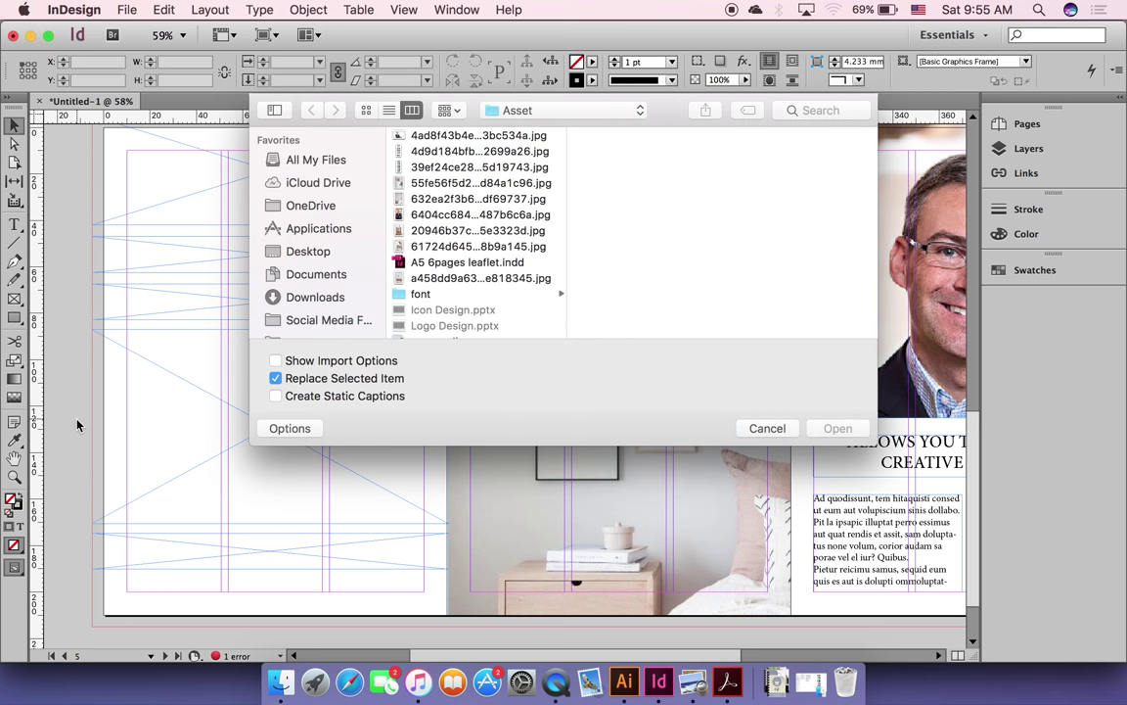
{"action": "left_click", "coordinate": [448, 198]}
{"action": "left_click", "coordinate": [448, 215]}
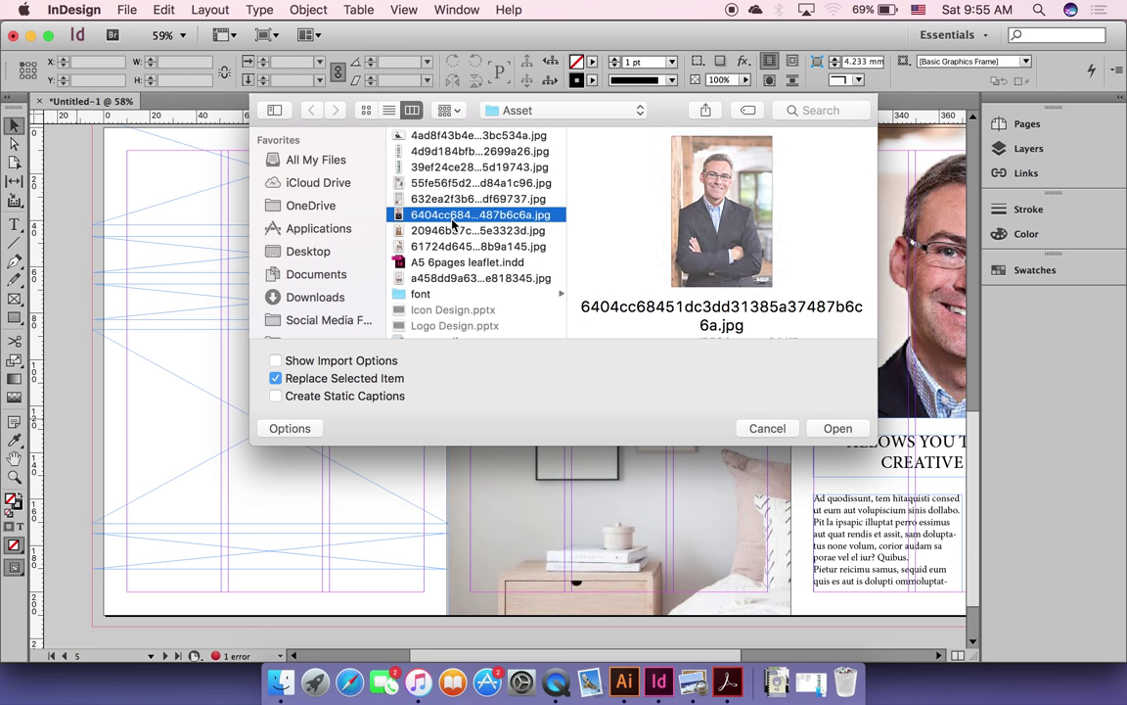
{"action": "left_click", "coordinate": [472, 231]}
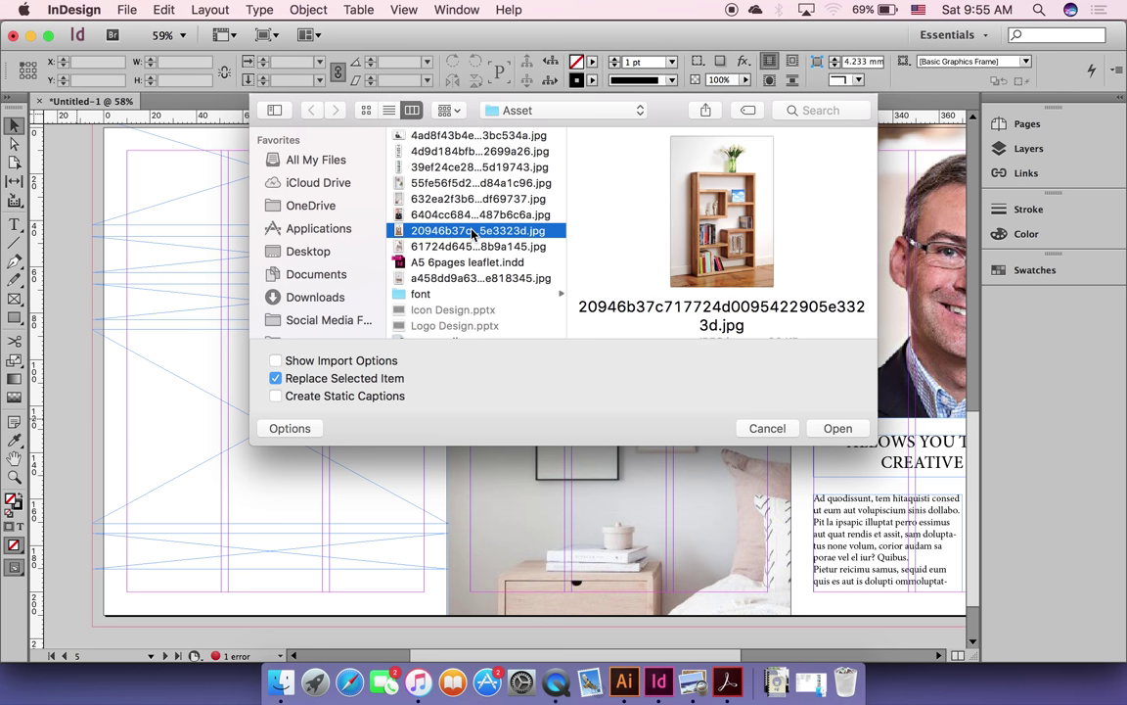
{"action": "left_click", "coordinate": [460, 151]}
{"action": "left_click", "coordinate": [462, 137]}
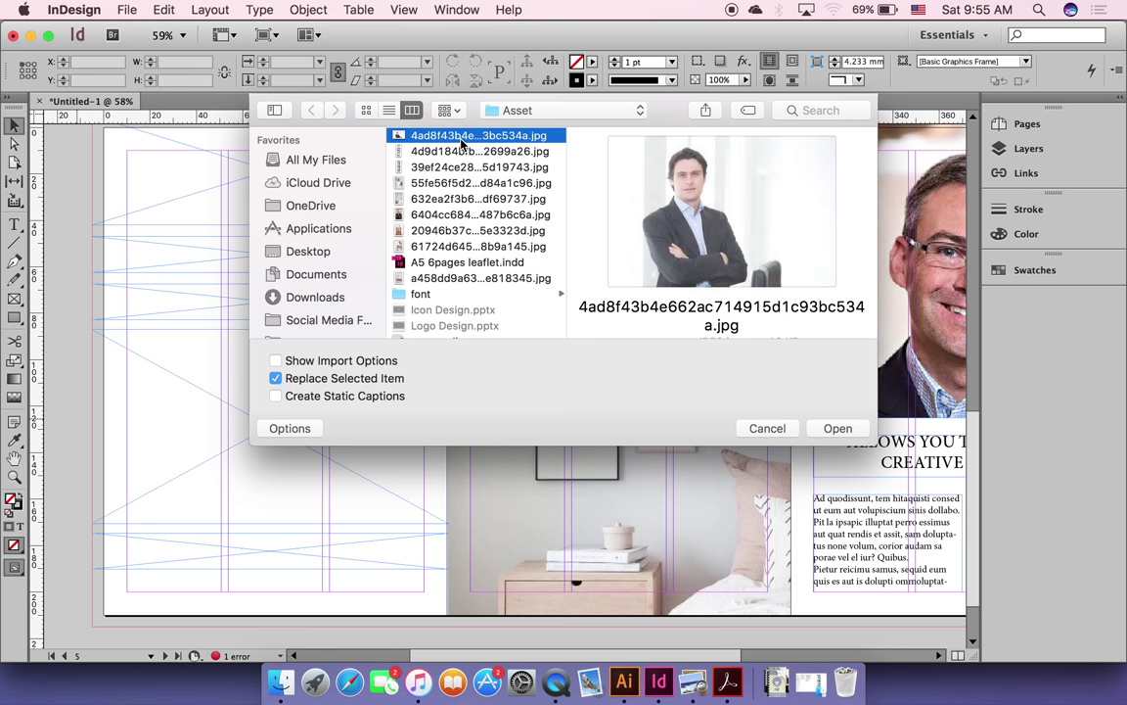
{"action": "left_click", "coordinate": [432, 246]}
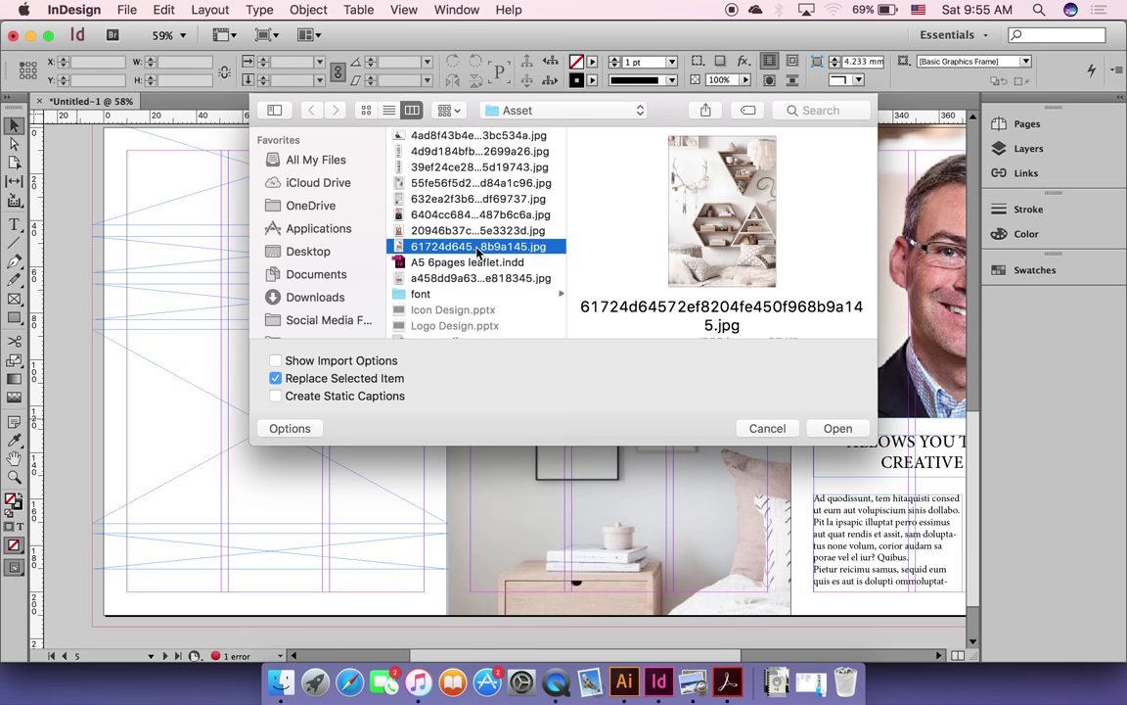
{"action": "left_click", "coordinate": [510, 137], "text": "super"}
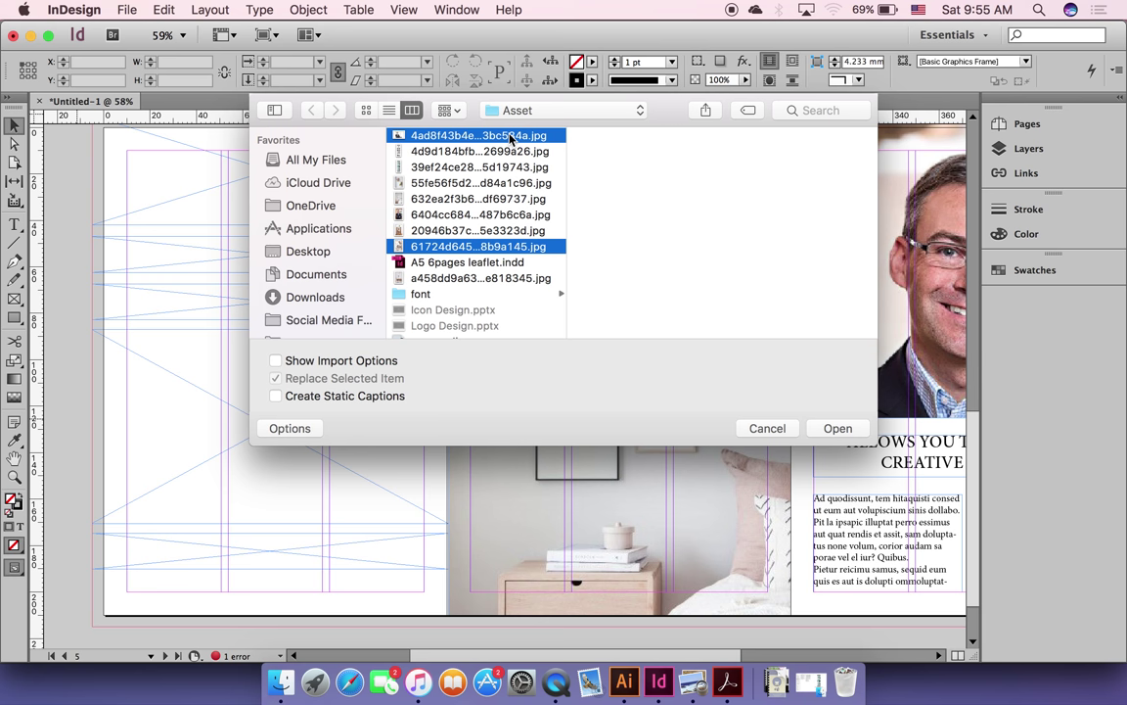
{"action": "left_click", "coordinate": [851, 434]}
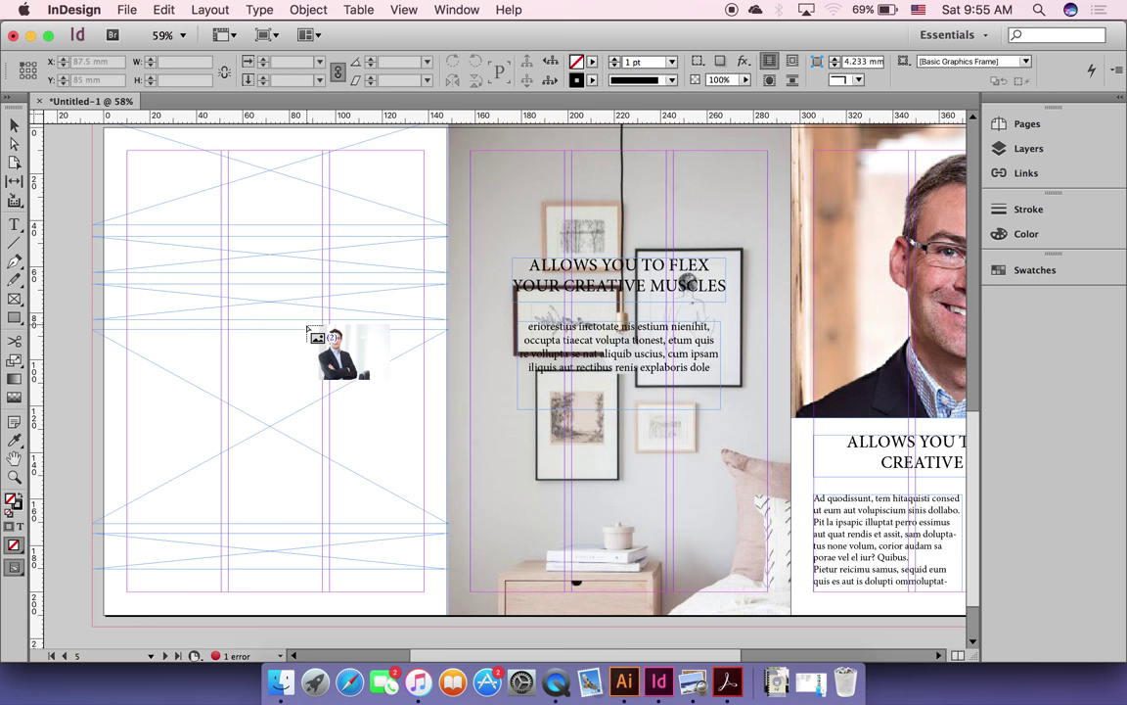
{"action": "left_click", "coordinate": [272, 430]}
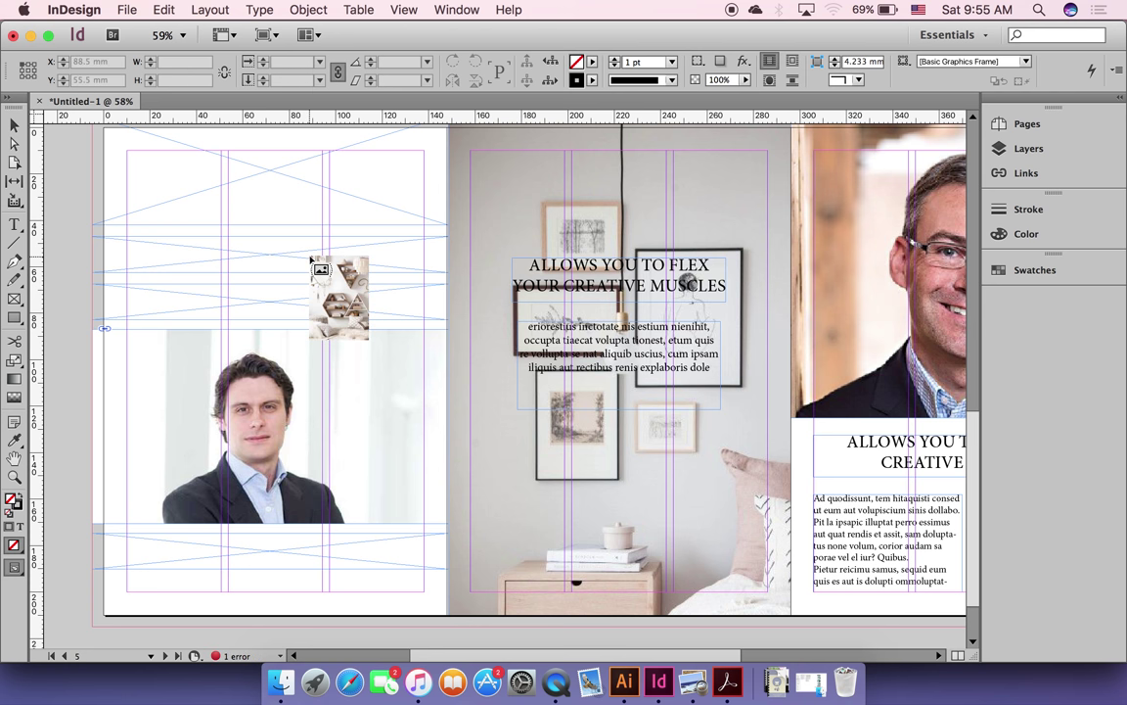
{"action": "left_click", "coordinate": [272, 172]}
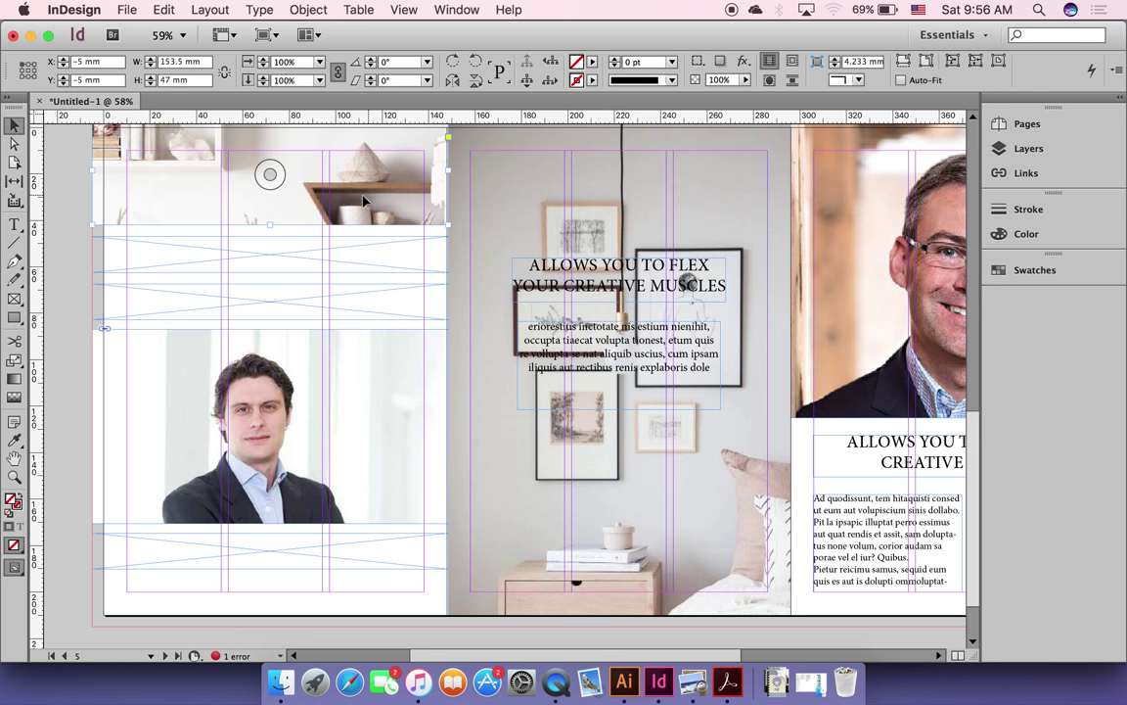
Step: Reposition the shelf photo in its frame to show the wooden shelf, and shift the suited man up and left within his frame
{"action": "left_click_drag", "start_coordinate": [270, 173], "coordinate": [191, 176]}
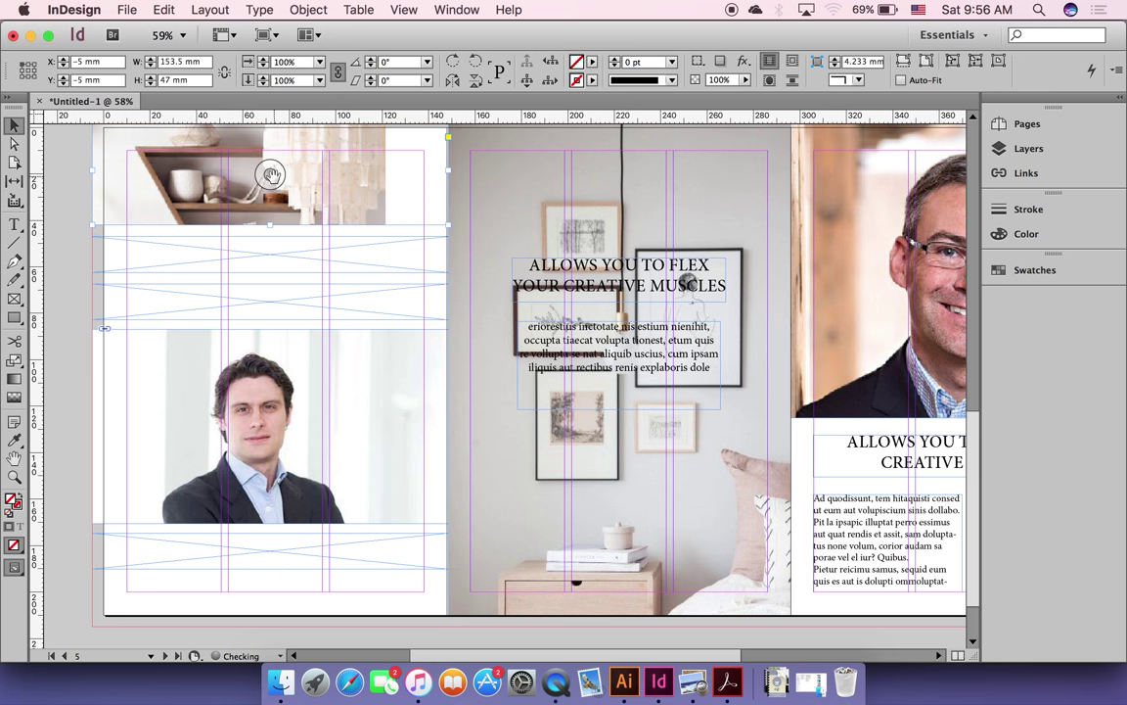
{"action": "mouse_move", "coordinate": [270, 174]}
{"action": "left_mouse_down"}
{"action": "mouse_move", "coordinate": [355, 194]}
{"action": "mouse_move", "coordinate": [365, 174]}
{"action": "mouse_move", "coordinate": [269, 176]}
{"action": "left_mouse_up"}
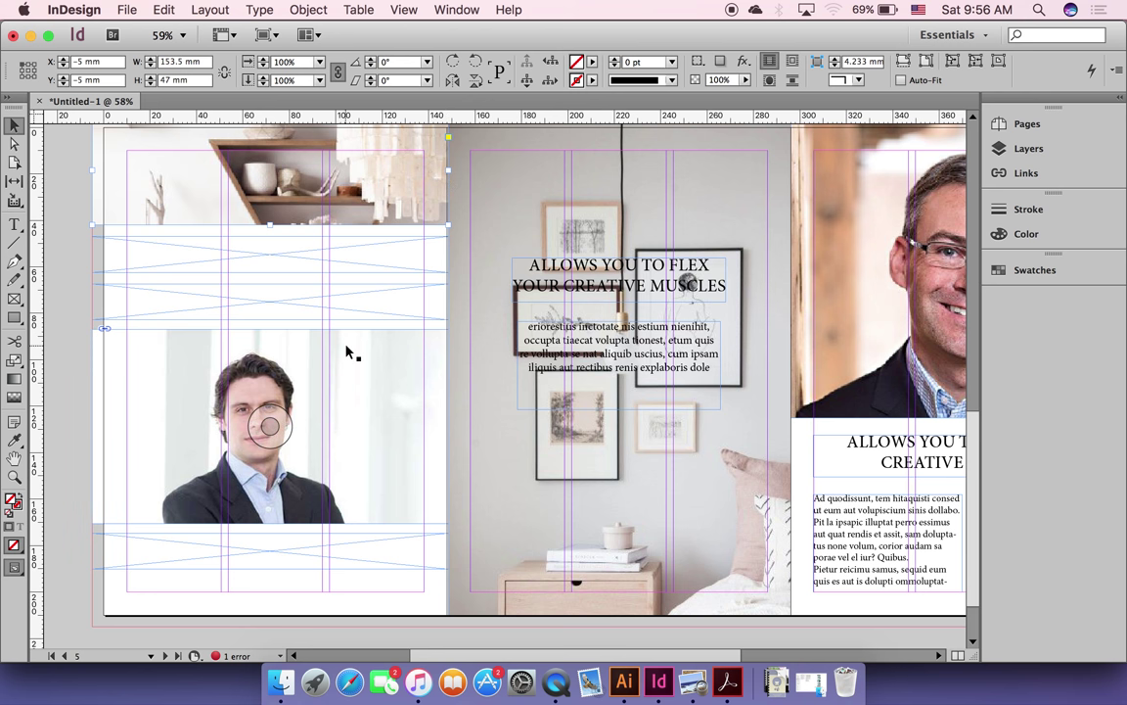
{"action": "left_click_drag", "start_coordinate": [264, 428], "coordinate": [235, 426]}
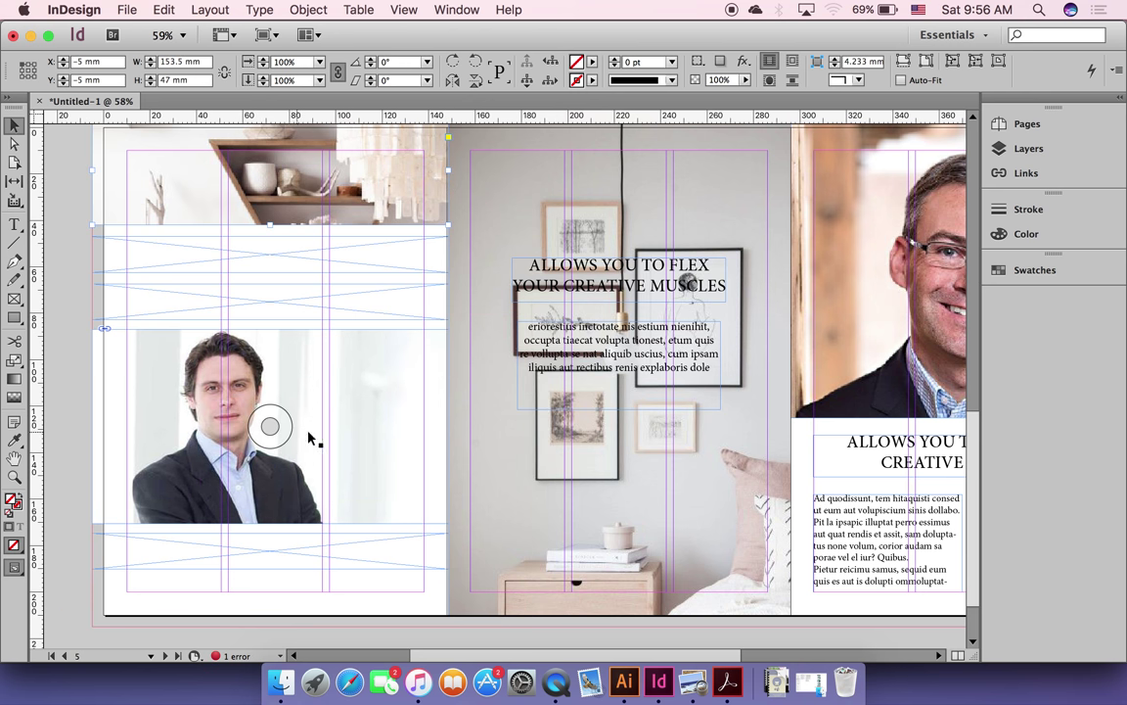
{"action": "left_click", "coordinate": [66, 367]}
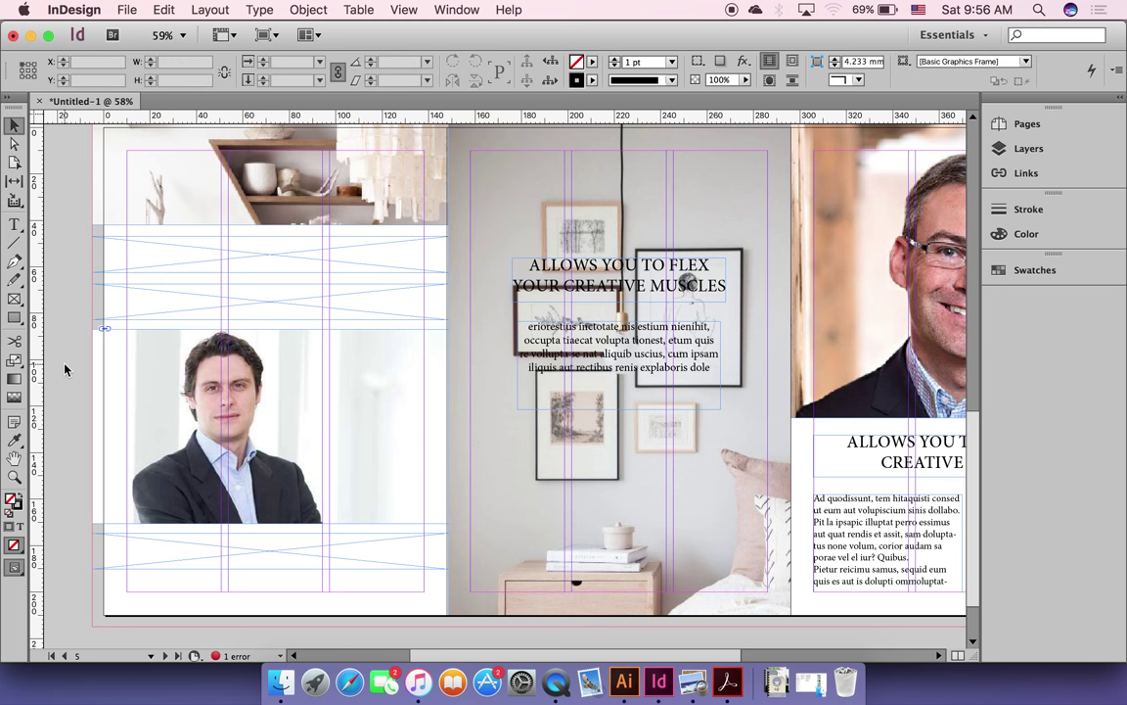
Step: Copy the body text over the bedroom photo into both empty frames between the shelf photo and the suited man's portrait
{"action": "scroll", "coordinate": [64, 369], "scroll_direction": "up", "scroll_amount": 3}
{"action": "scroll", "coordinate": [65, 369], "scroll_direction": "left", "scroll_amount": 1}
{"action": "scroll", "coordinate": [64, 369], "scroll_direction": "down", "scroll_amount": 2}
{"action": "scroll", "coordinate": [65, 369], "scroll_direction": "right", "scroll_amount": 1}
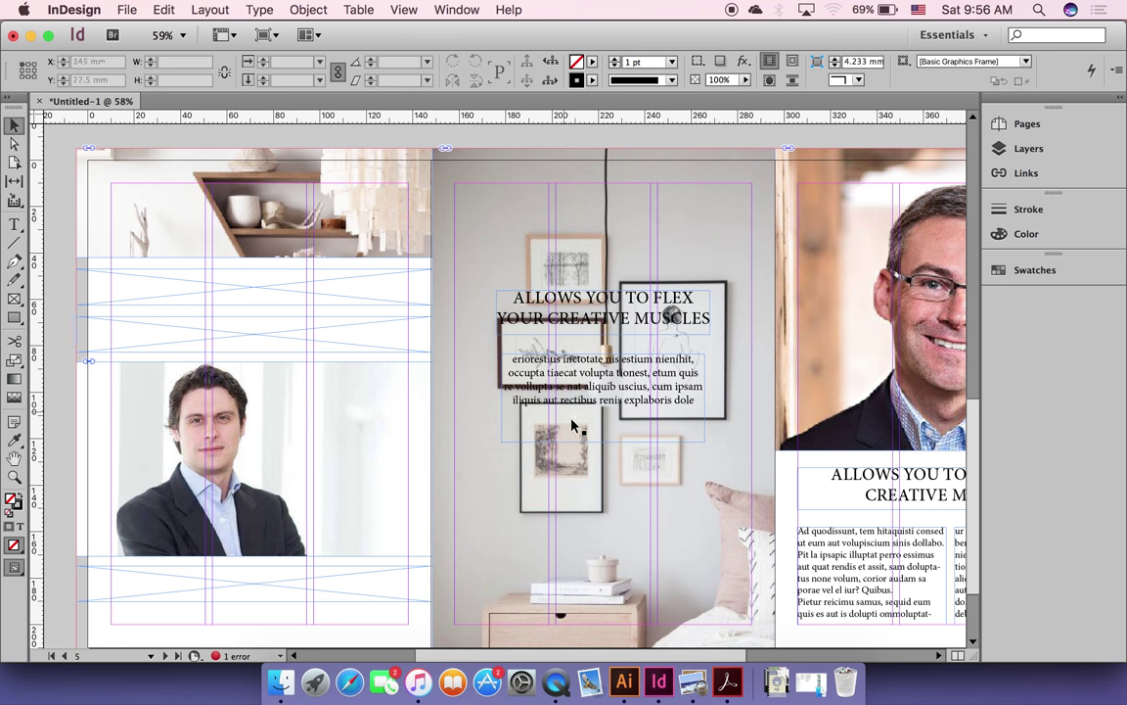
{"action": "left_click", "coordinate": [626, 395]}
{"action": "double_click", "coordinate": [622, 391]}
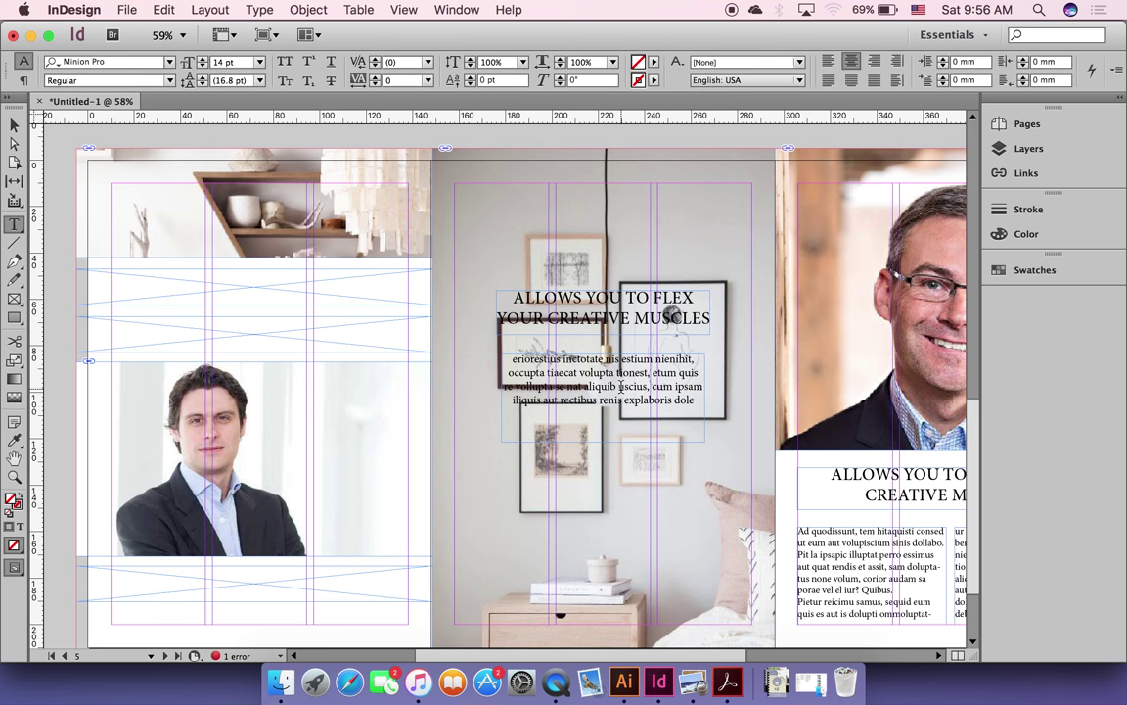
{"action": "key", "text": "super+a"}
{"action": "key", "text": "super+c"}
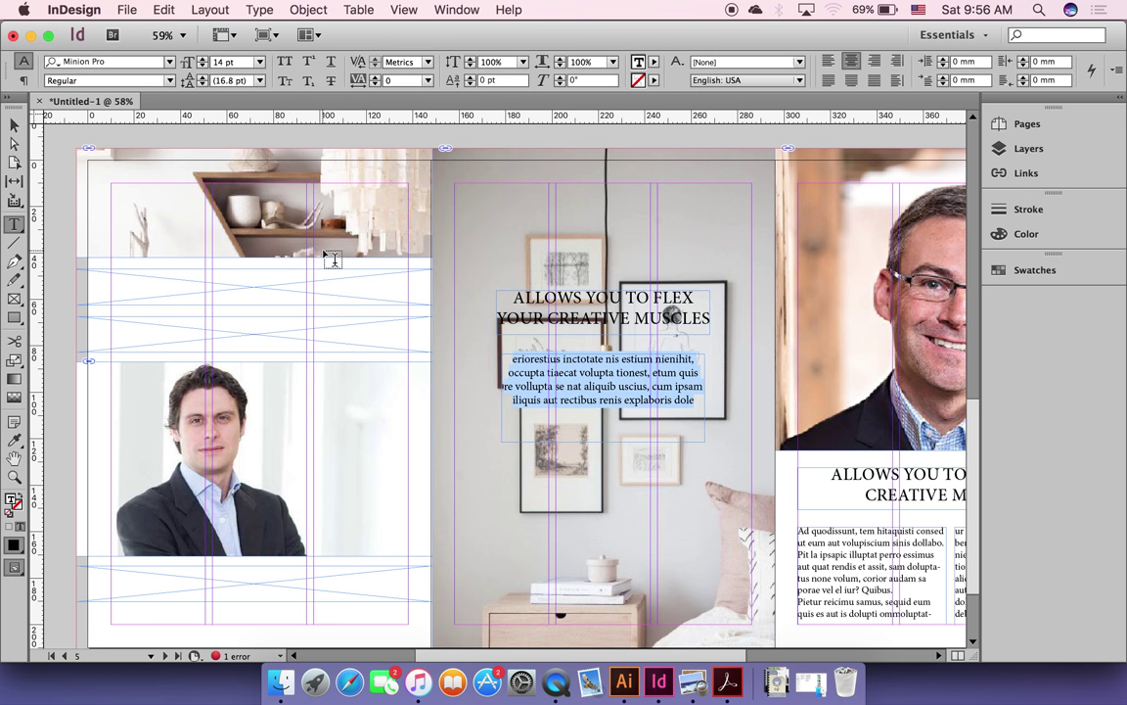
{"action": "left_click", "coordinate": [280, 292]}
{"action": "key", "text": "super+v"}
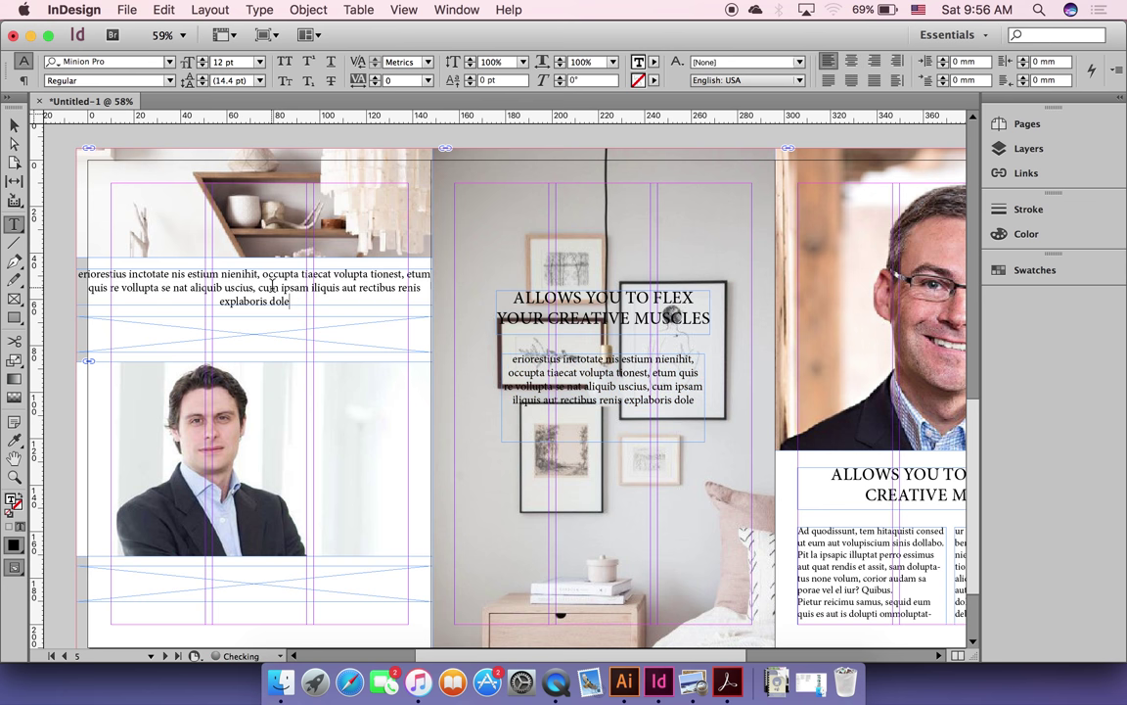
{"action": "left_click", "coordinate": [262, 335]}
{"action": "key", "text": "super+v"}
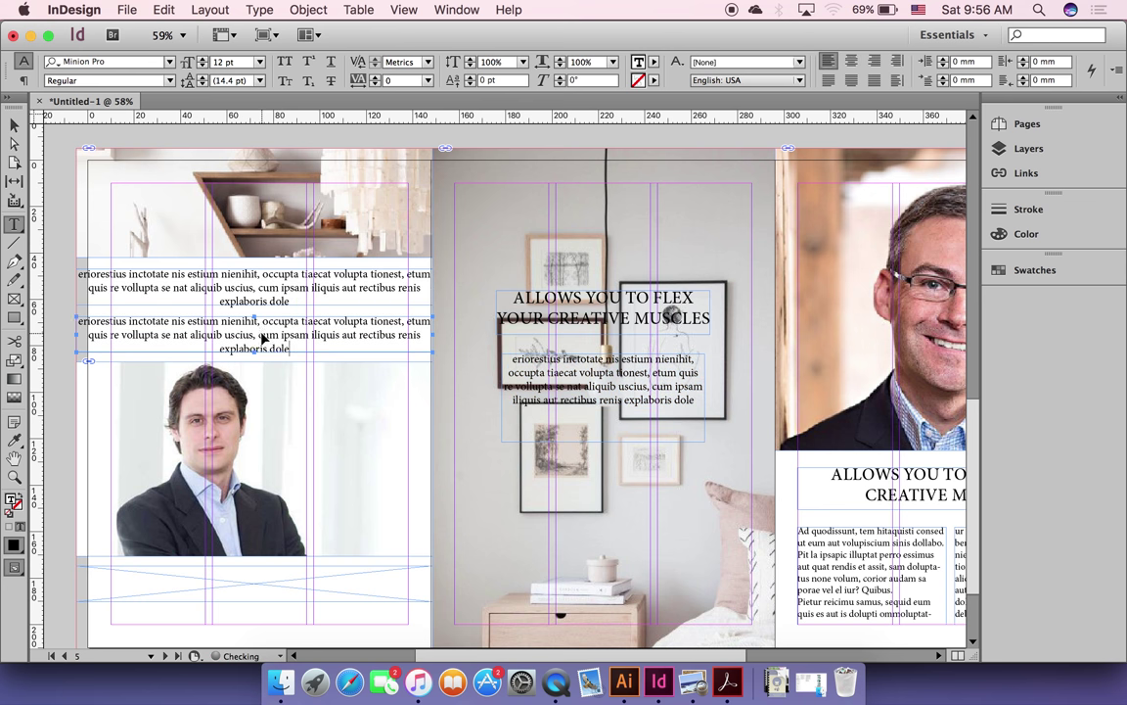
Step: Paste the copied body text into the empty frame below the suited man's portrait
{"action": "left_click", "coordinate": [254, 579]}
{"action": "key", "text": "super+v"}
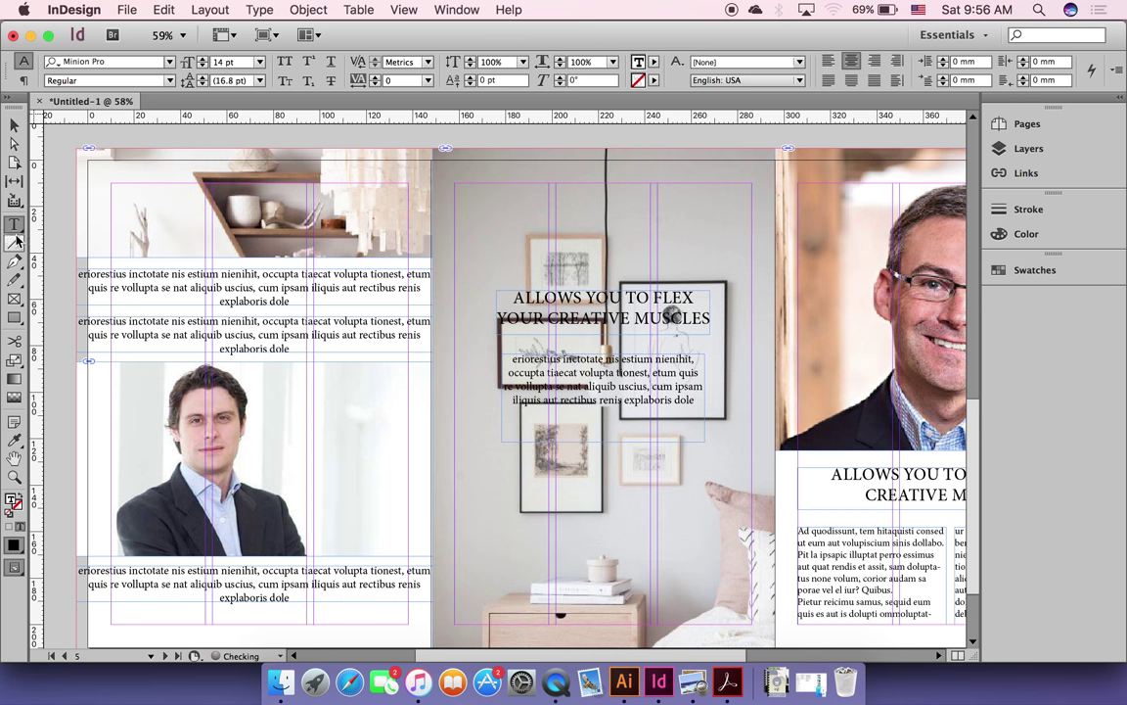
{"action": "left_click", "coordinate": [13, 127]}
Step: Examine all three panels of the spread in preview mode without guides, then return to normal view
{"action": "scroll", "coordinate": [65, 260], "scroll_direction": "left", "scroll_amount": 3}
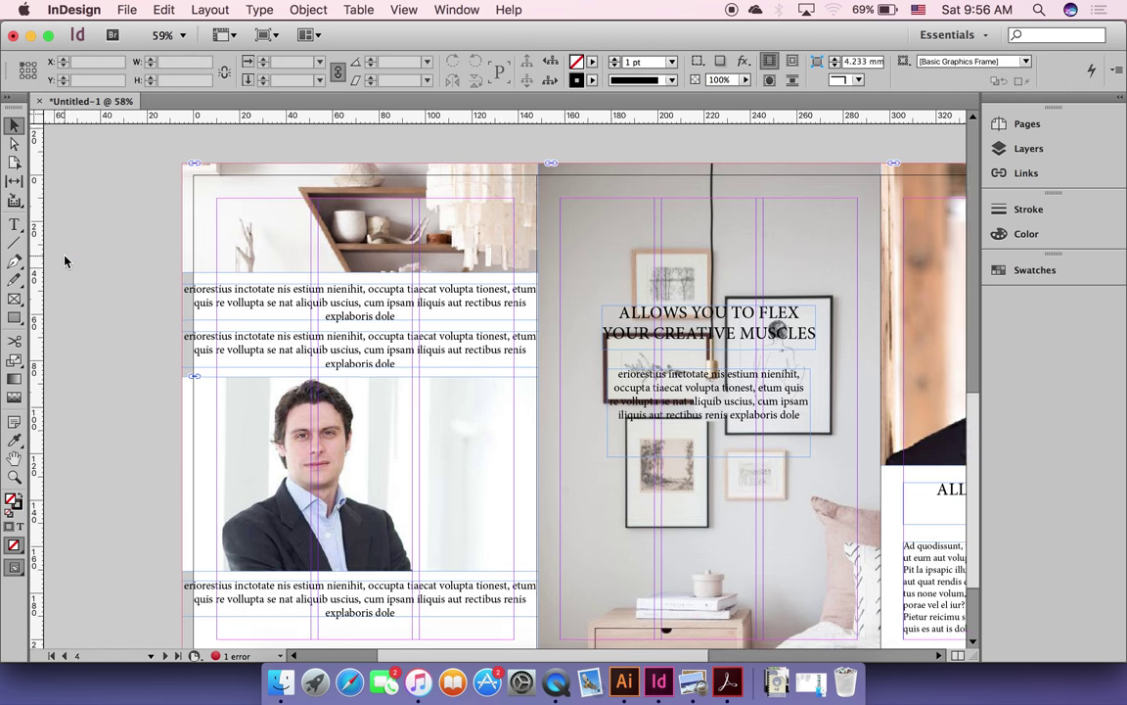
{"action": "scroll", "coordinate": [65, 259], "scroll_direction": "down", "scroll_amount": 2}
{"action": "scroll", "coordinate": [64, 259], "scroll_direction": "right", "scroll_amount": 2}
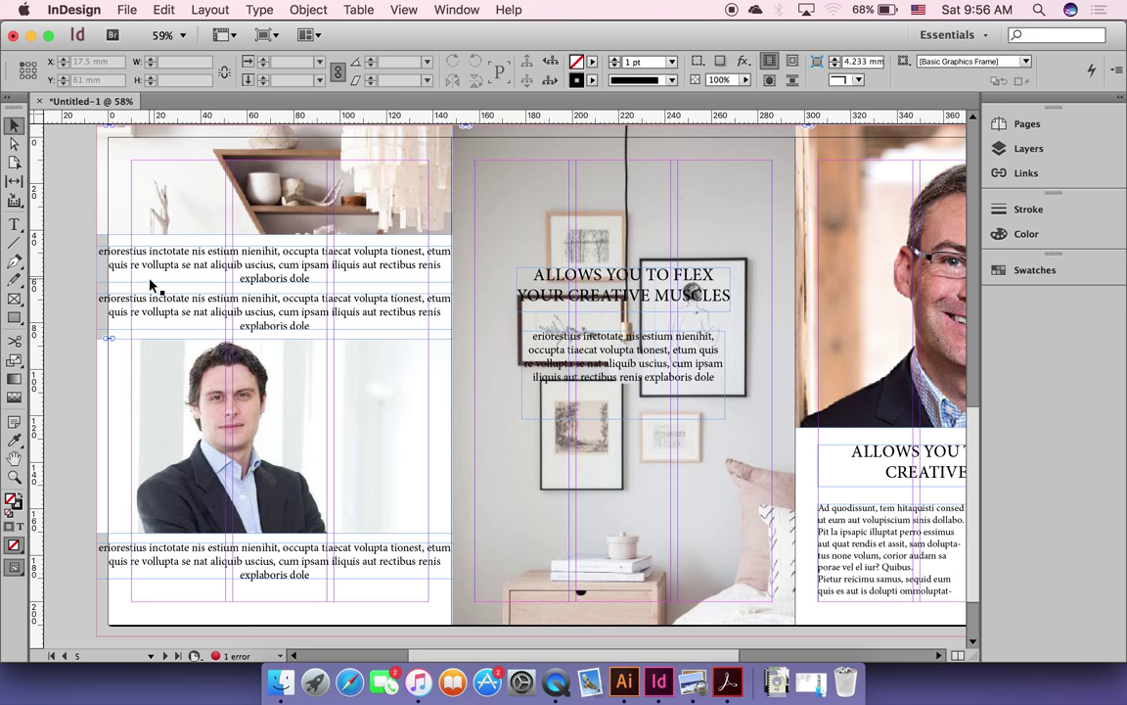
{"action": "key", "text": "w"}
{"action": "scroll", "coordinate": [150, 281], "scroll_direction": "right", "scroll_amount": 8}
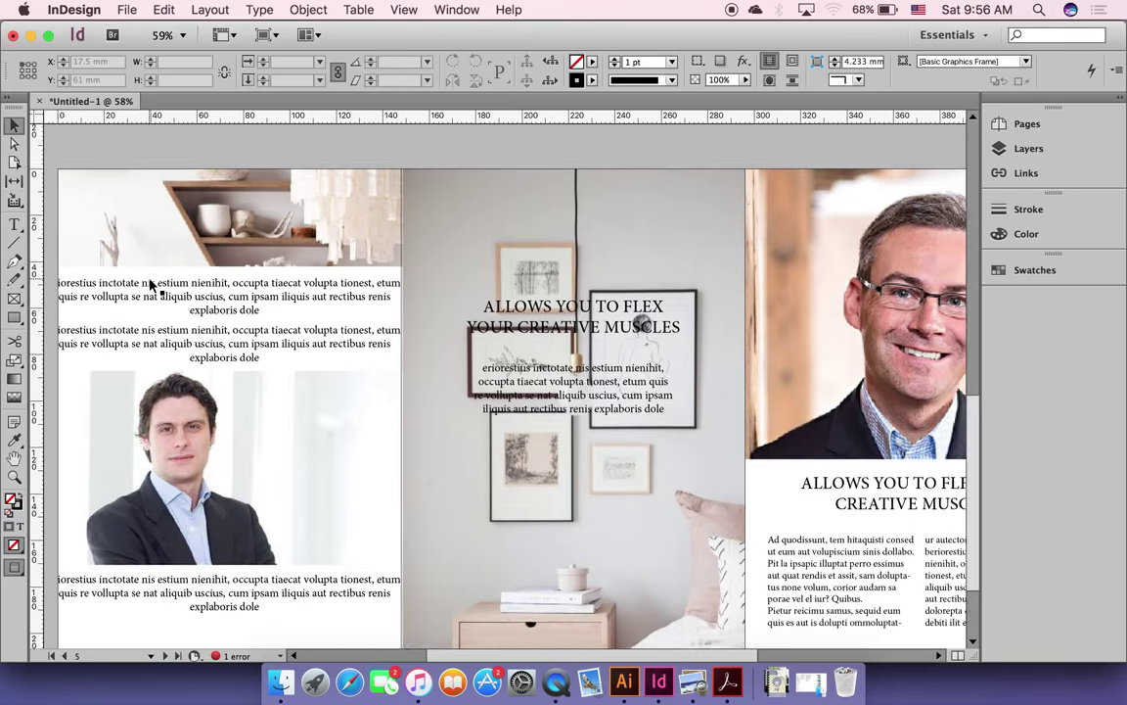
{"action": "scroll", "coordinate": [150, 281], "scroll_direction": "right", "scroll_amount": 5}
{"action": "scroll", "coordinate": [149, 281], "scroll_direction": "down", "scroll_amount": 2}
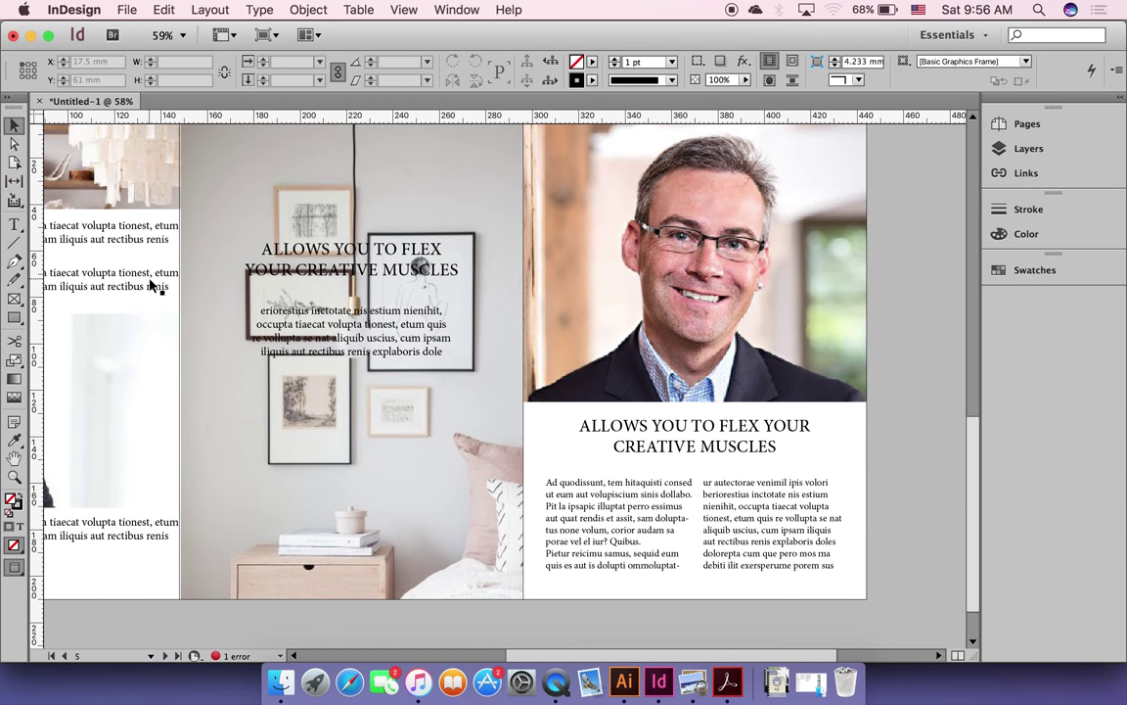
{"action": "scroll", "coordinate": [152, 283], "scroll_direction": "left", "scroll_amount": 14}
{"action": "scroll", "coordinate": [151, 284], "scroll_direction": "up", "scroll_amount": 4}
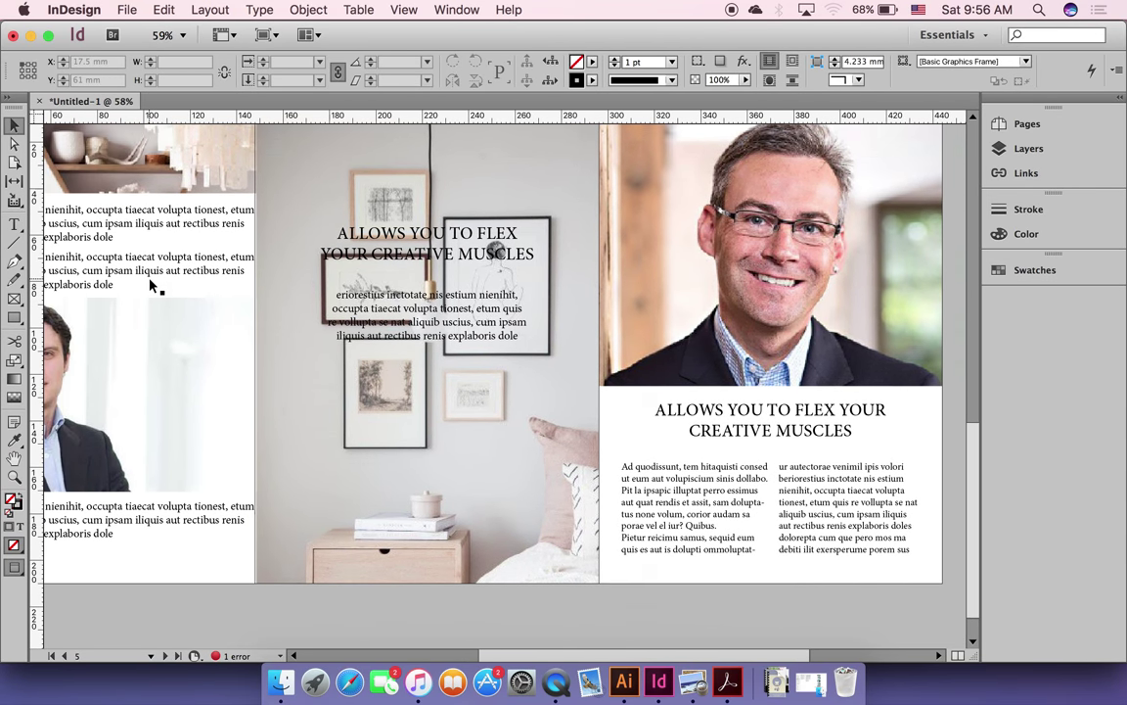
{"action": "scroll", "coordinate": [150, 284], "scroll_direction": "right", "scroll_amount": 2}
{"action": "scroll", "coordinate": [150, 284], "scroll_direction": "down", "scroll_amount": 2}
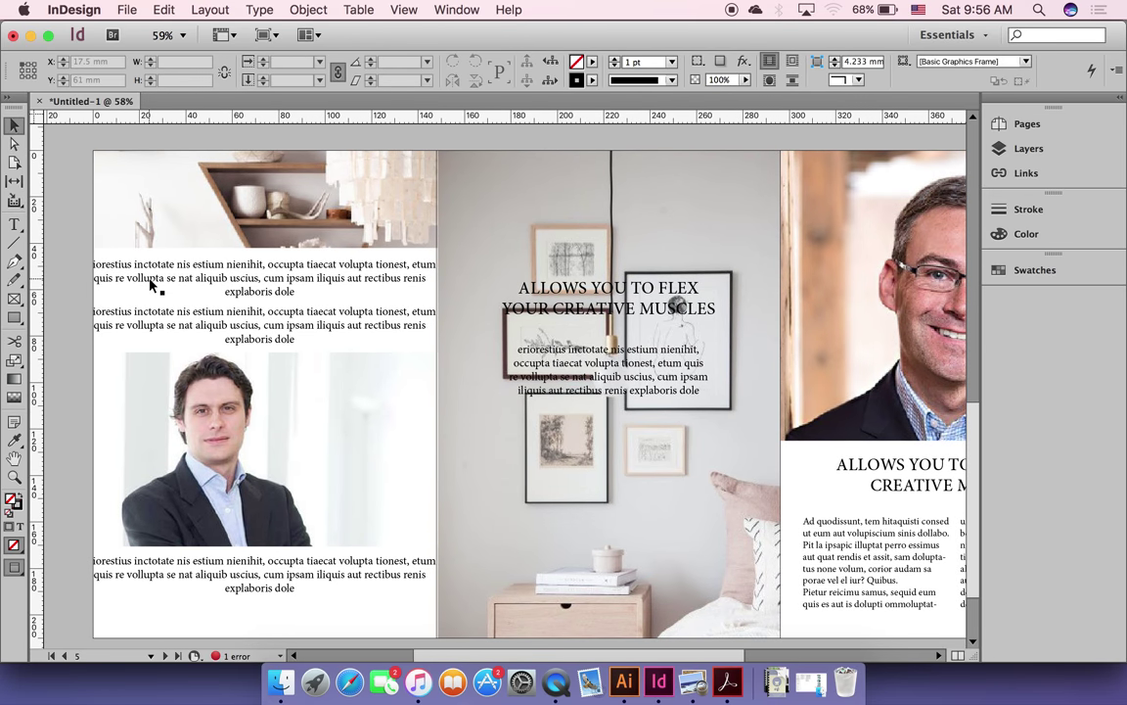
{"action": "key", "text": "w"}
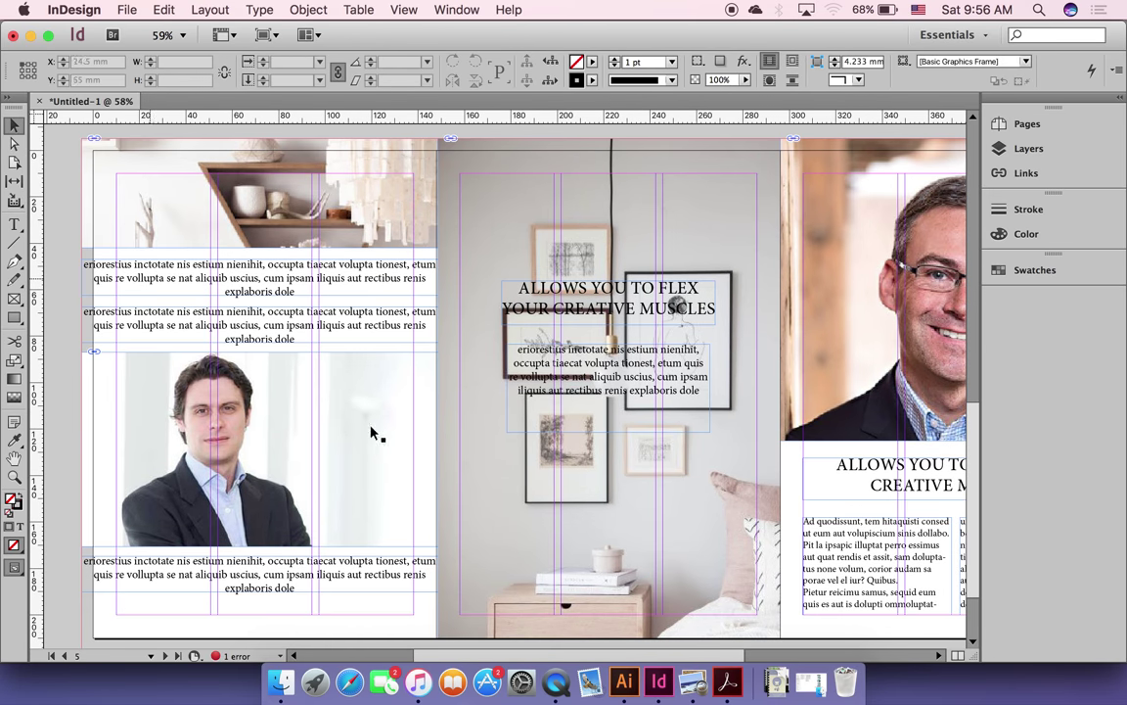
Step: Check the brochure mockup 39ef24ce28f7d17dd8d2b18975d19743.jpg in Preview for its coloured panels, then minimize it to return to the layout
{"action": "left_click", "coordinate": [804, 678]}
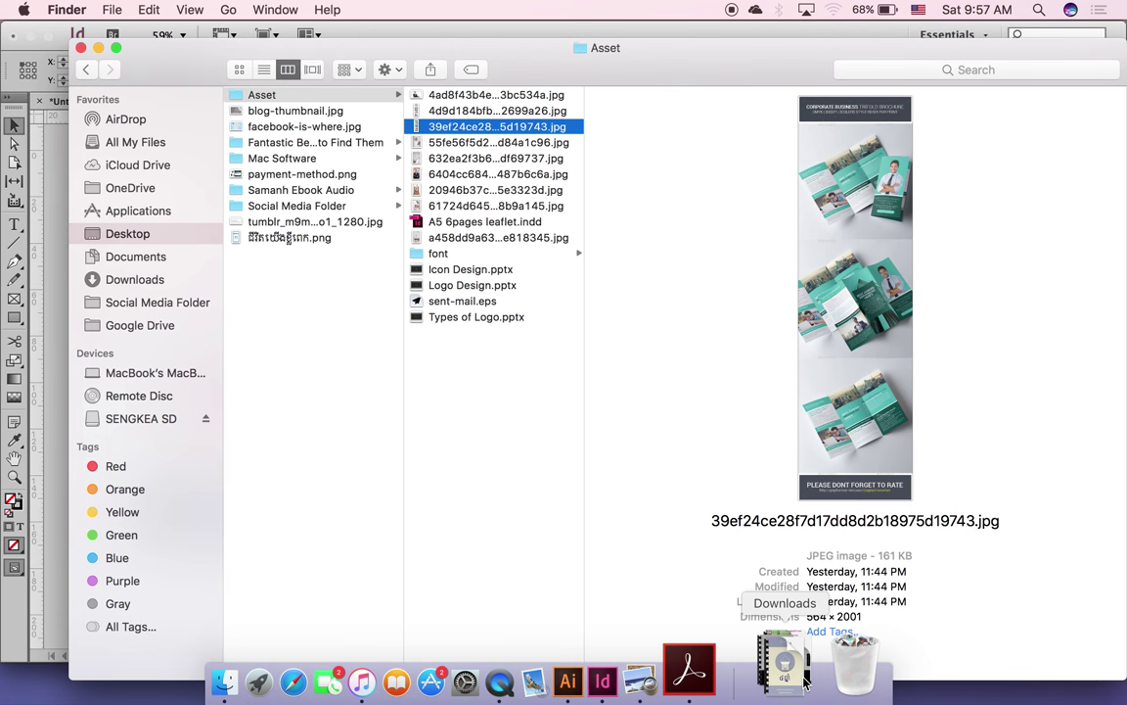
{"action": "left_click", "coordinate": [100, 49]}
{"action": "left_click", "coordinate": [695, 678]}
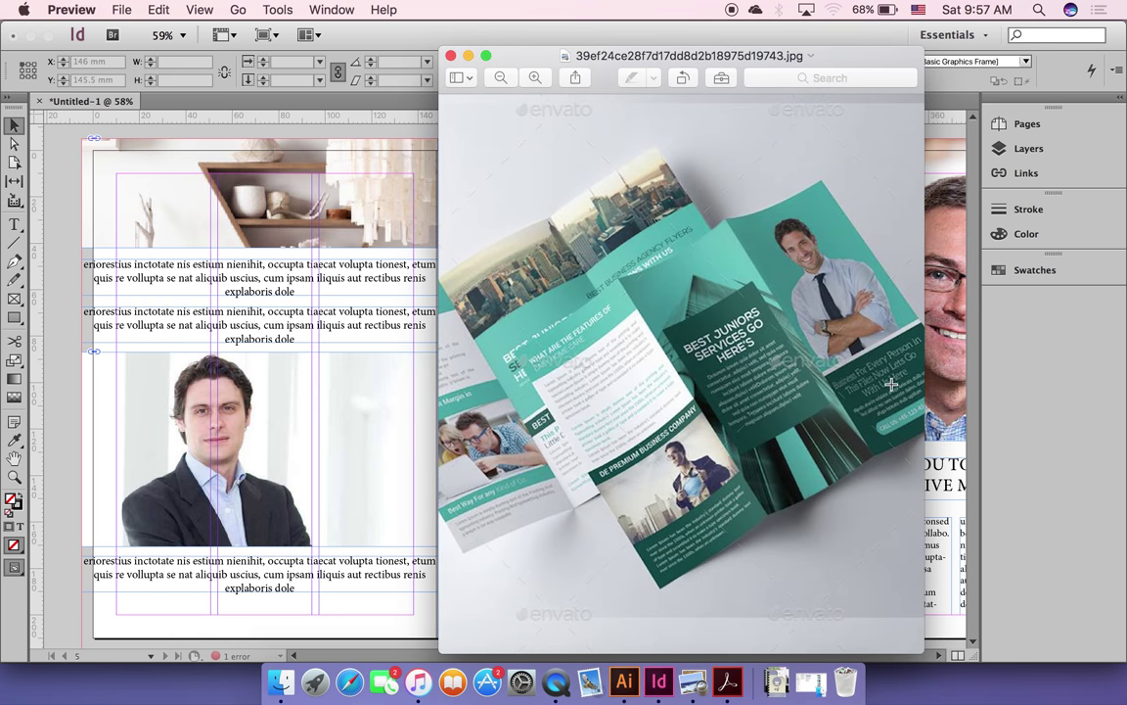
{"action": "left_click", "coordinate": [470, 59]}
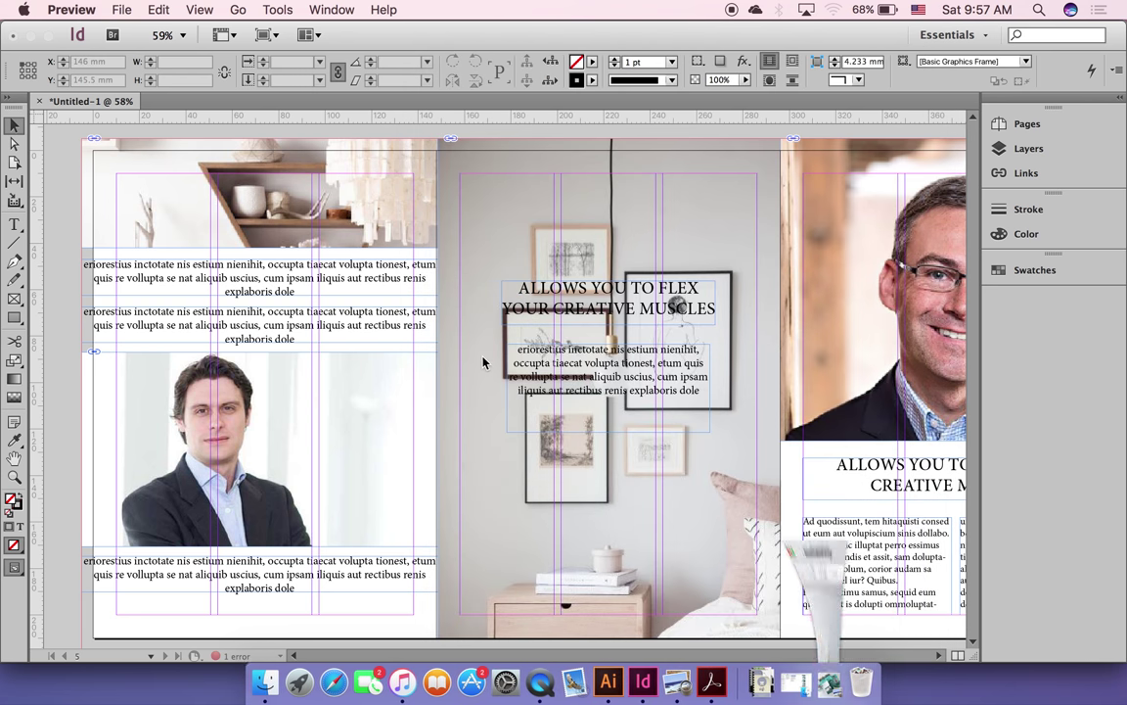
Step: Draw a rectangle about 153 × 90 mm over the headline and text columns below the portrait of the man with glasses, reaching the bleed edges
{"action": "scroll", "coordinate": [480, 353], "scroll_direction": "right", "scroll_amount": 10}
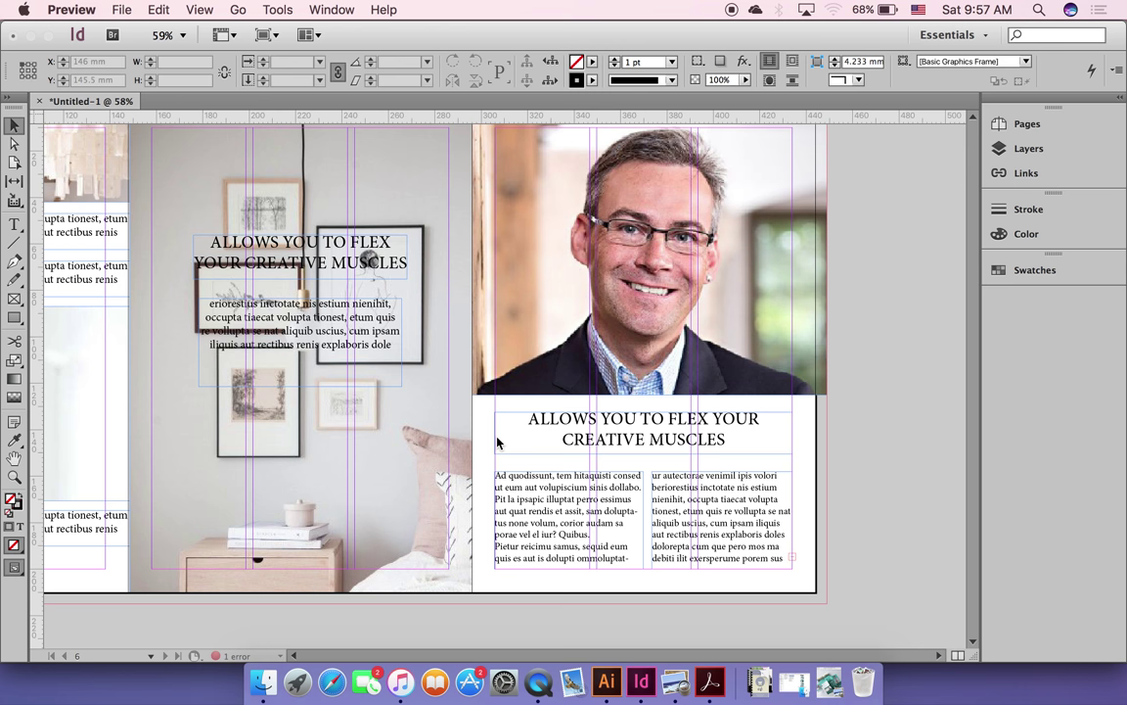
{"action": "left_click", "coordinate": [17, 319]}
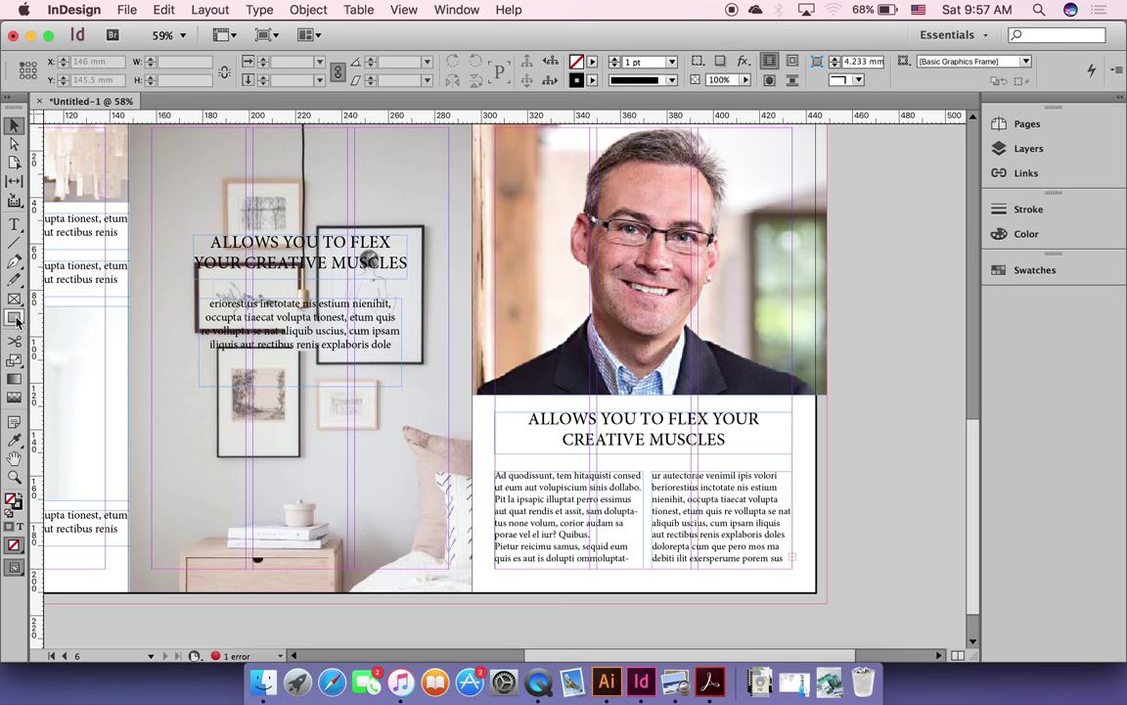
{"action": "left_click", "coordinate": [17, 319]}
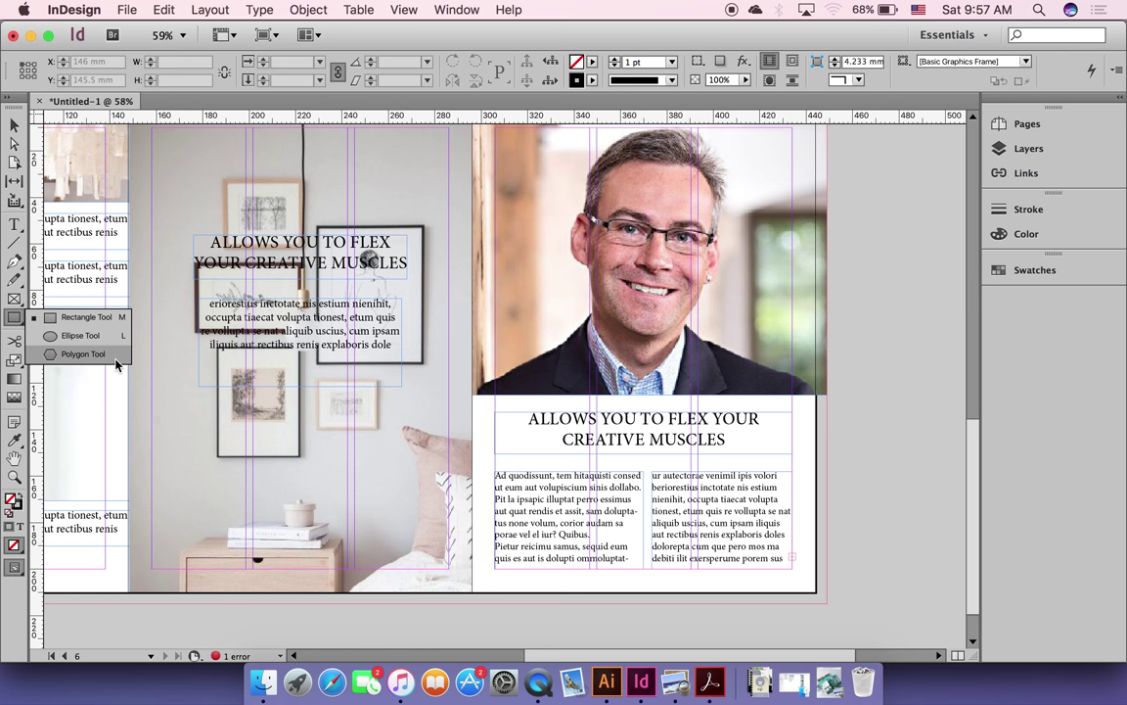
{"action": "left_click", "coordinate": [90, 319]}
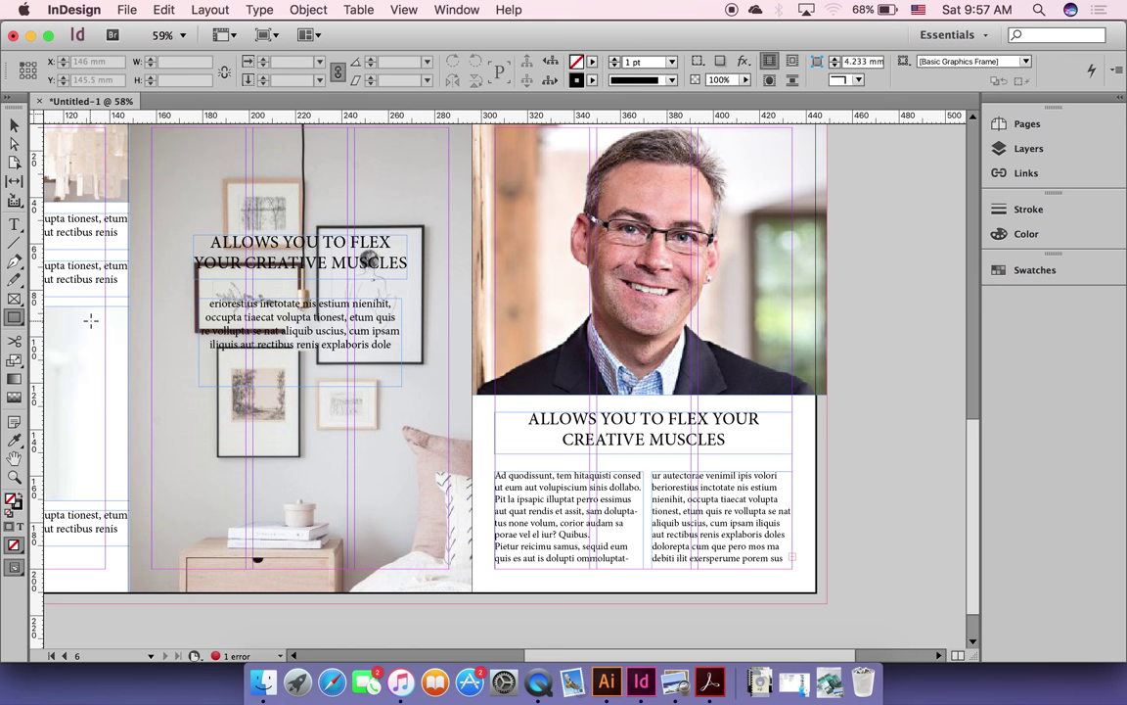
{"action": "left_click_drag", "start_coordinate": [825, 604], "coordinate": [474, 395]}
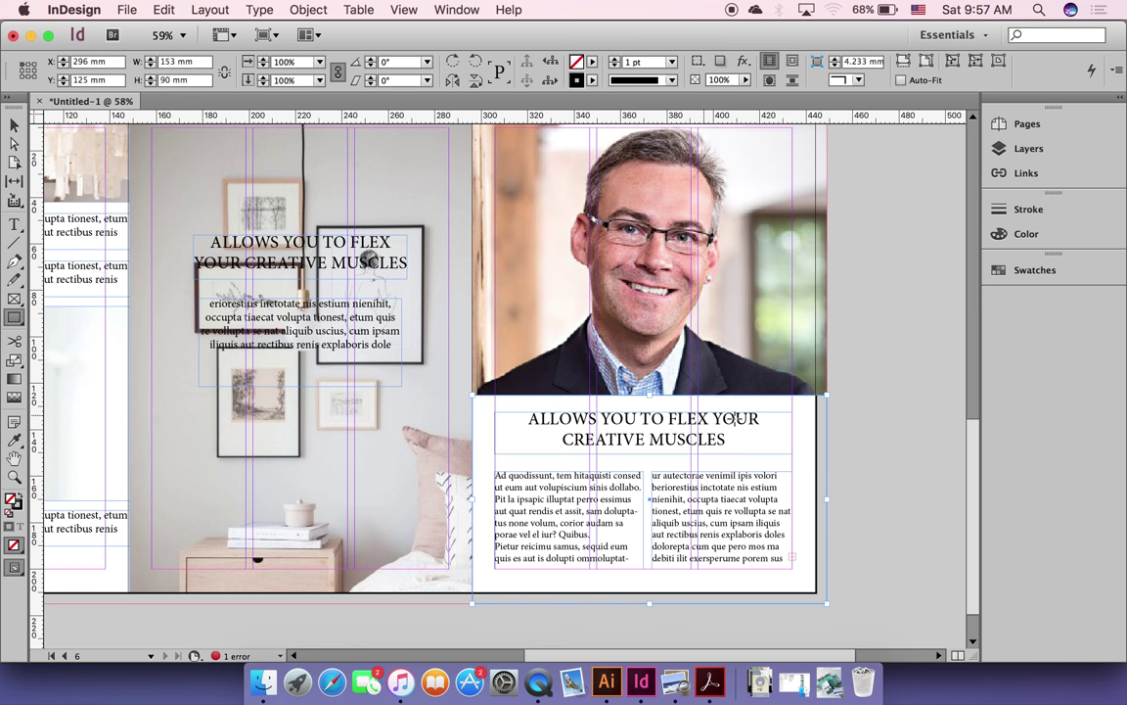
Step: Fill the new rectangle with the yellow swatch C=0 M=0 Y=100 K=0
{"action": "left_click", "coordinate": [1040, 235]}
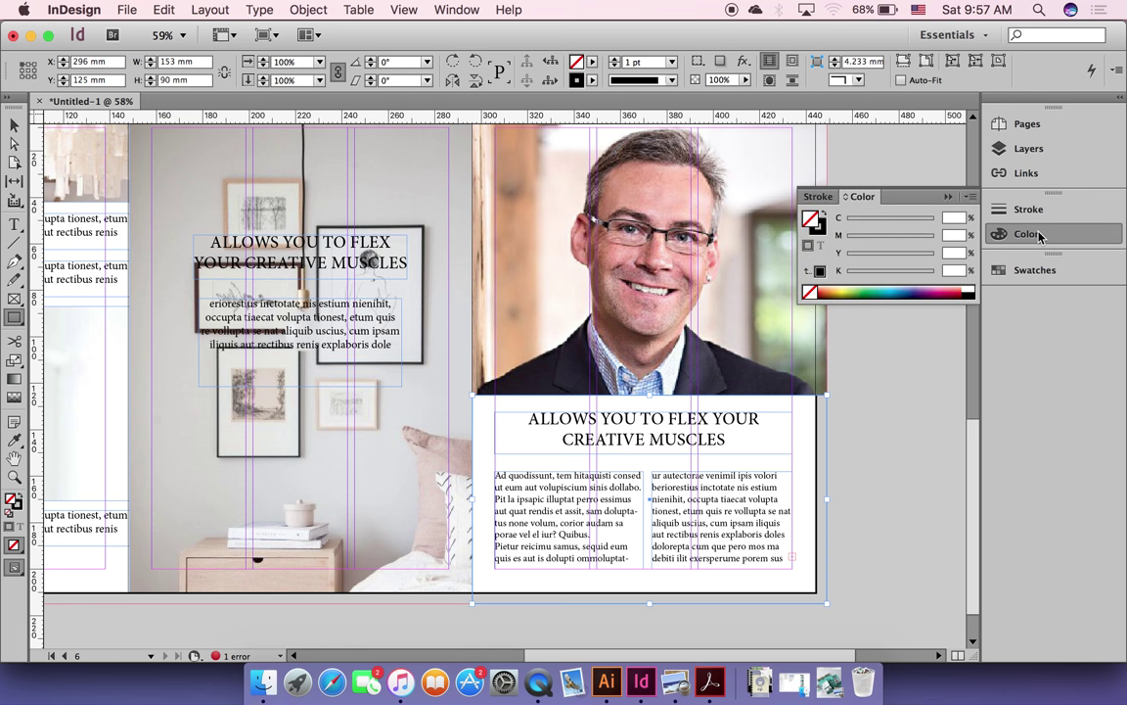
{"action": "left_click", "coordinate": [818, 196]}
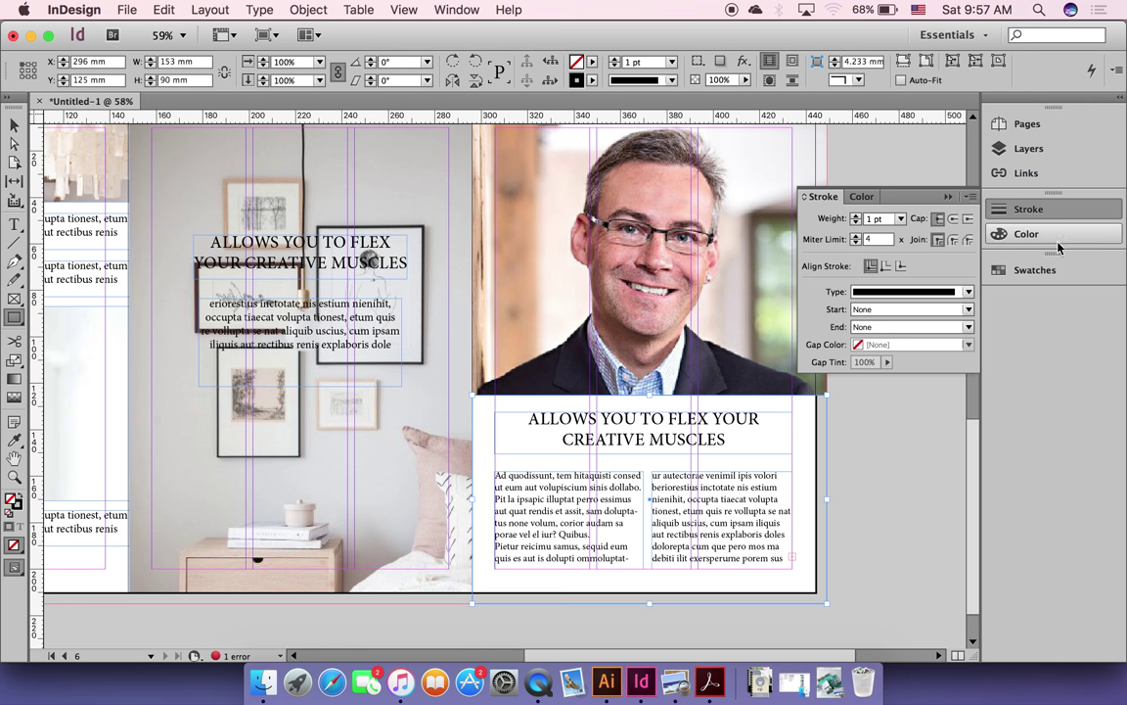
{"action": "left_click", "coordinate": [1047, 273]}
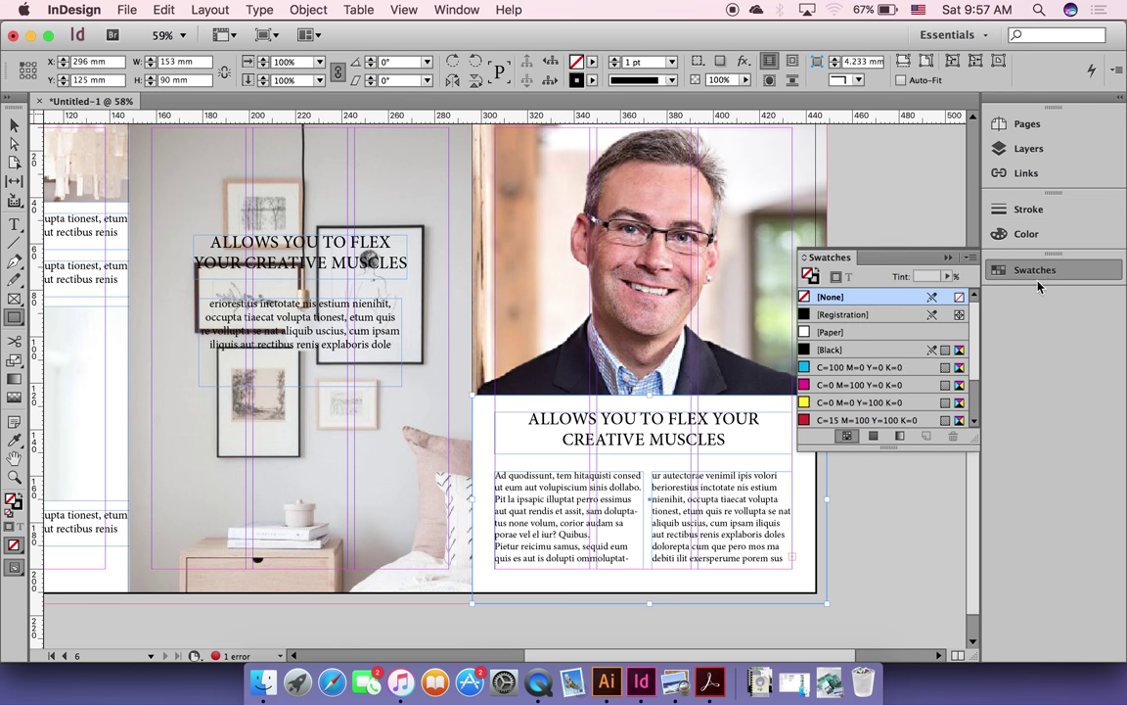
{"action": "left_click_drag", "start_coordinate": [889, 448], "coordinate": [888, 483]}
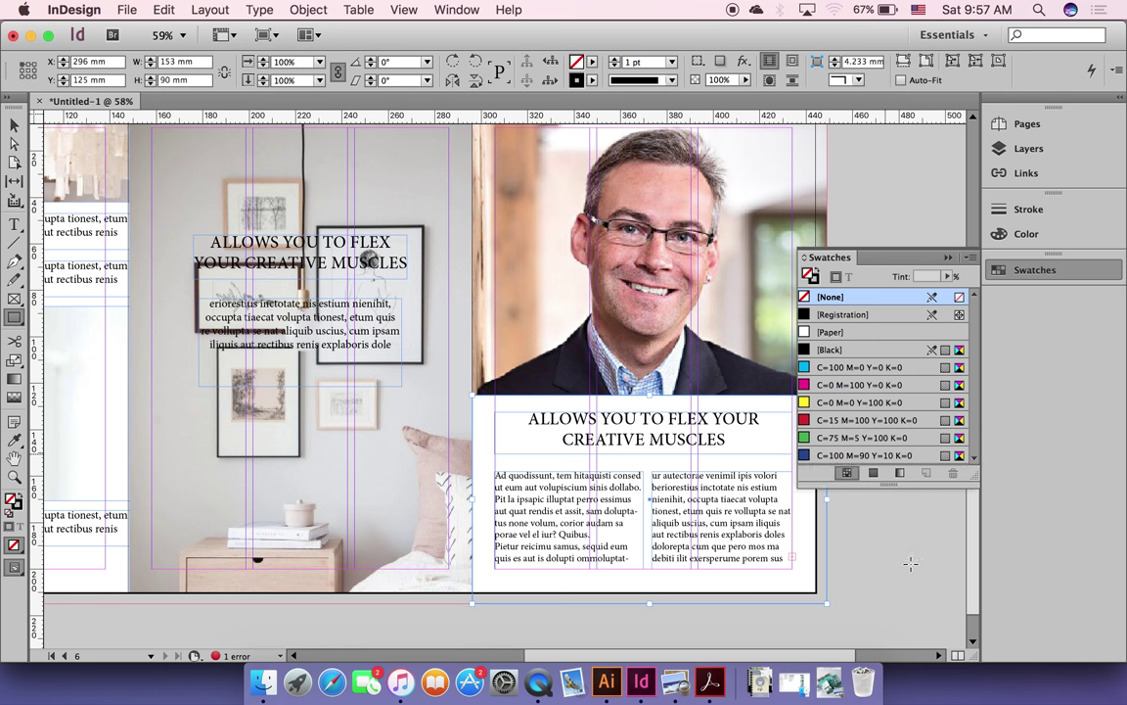
{"action": "left_click_drag", "start_coordinate": [910, 564], "coordinate": [918, 597]}
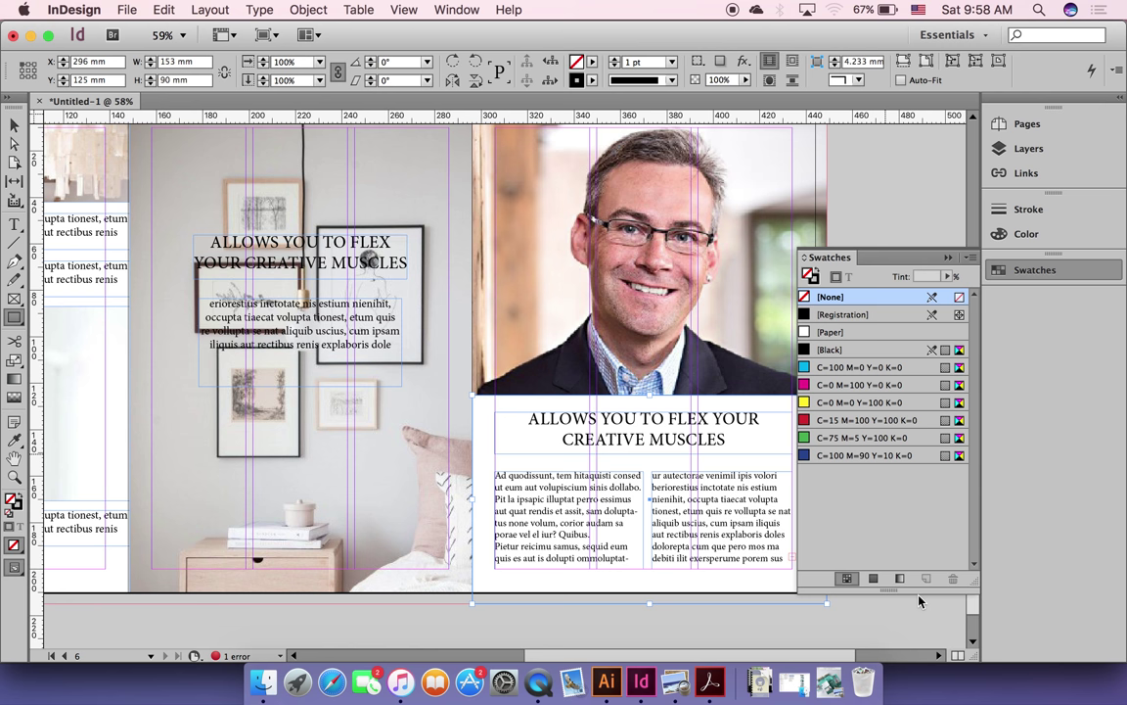
{"action": "left_click", "coordinate": [842, 404]}
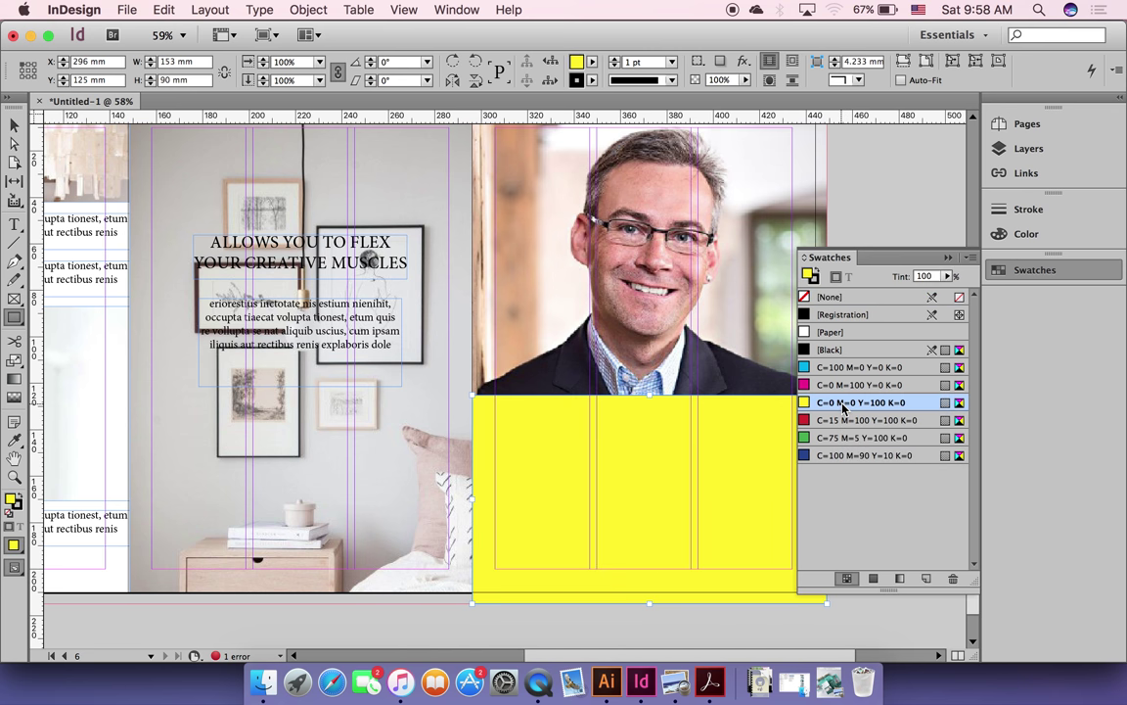
{"action": "left_click", "coordinate": [949, 257]}
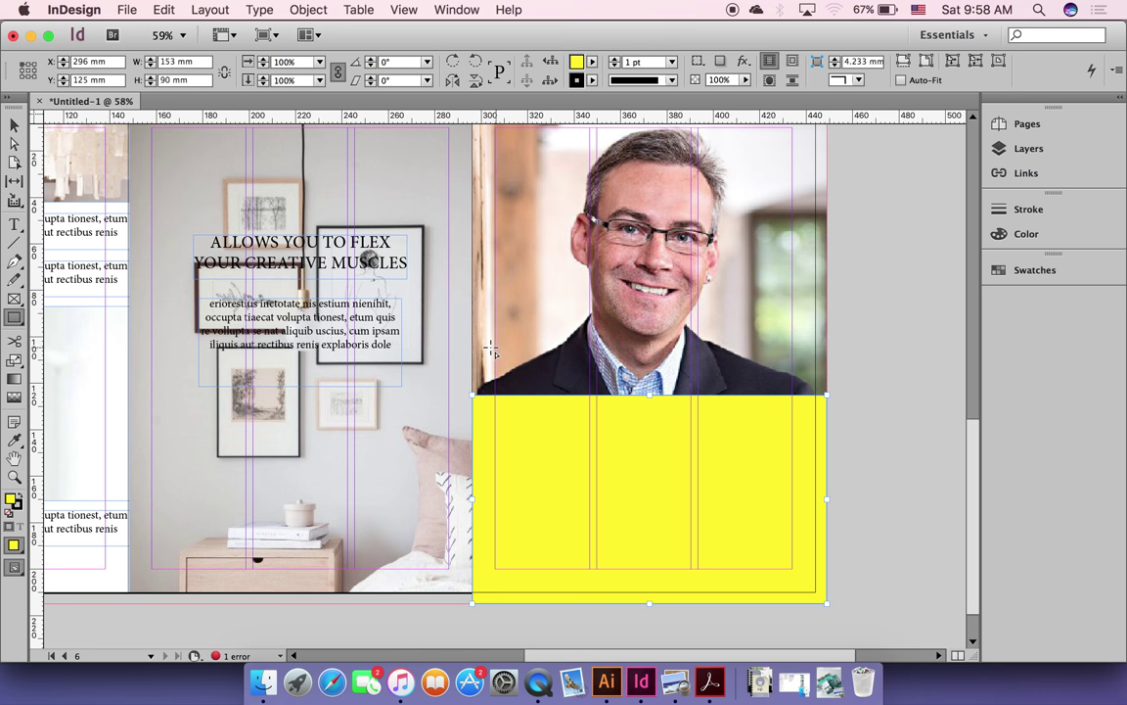
Step: Send the yellow rectangle to the back, behind the headline and body text, and deselect it
{"action": "key", "text": "v"}
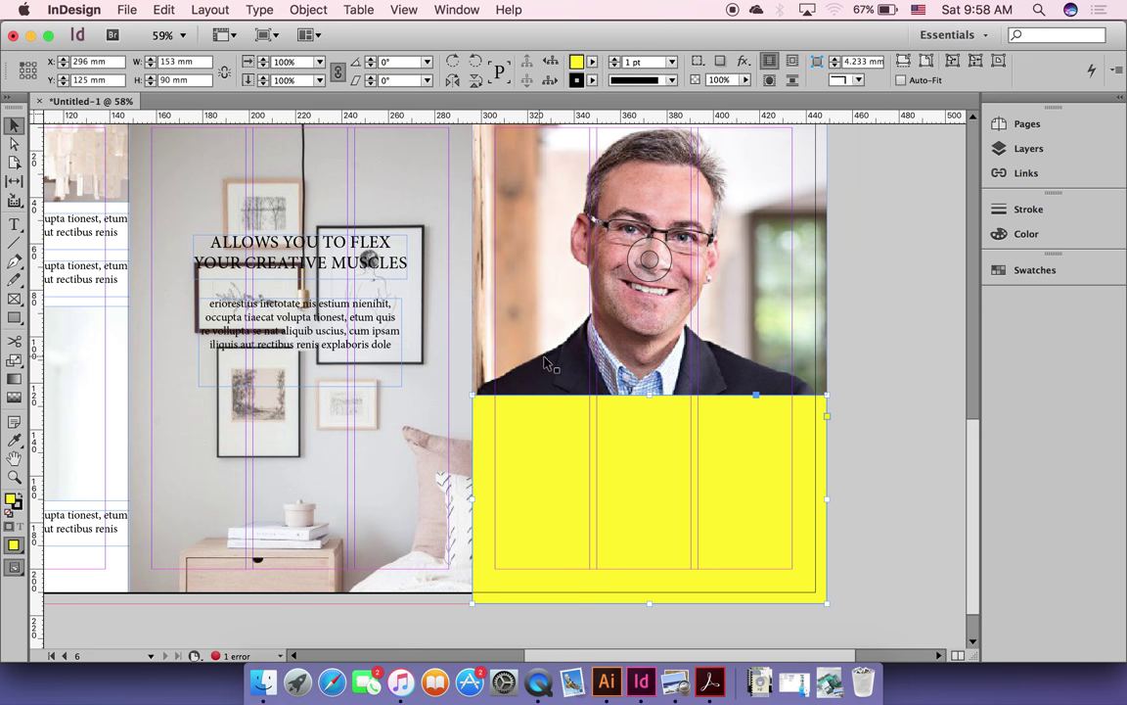
{"action": "right_click", "coordinate": [709, 452]}
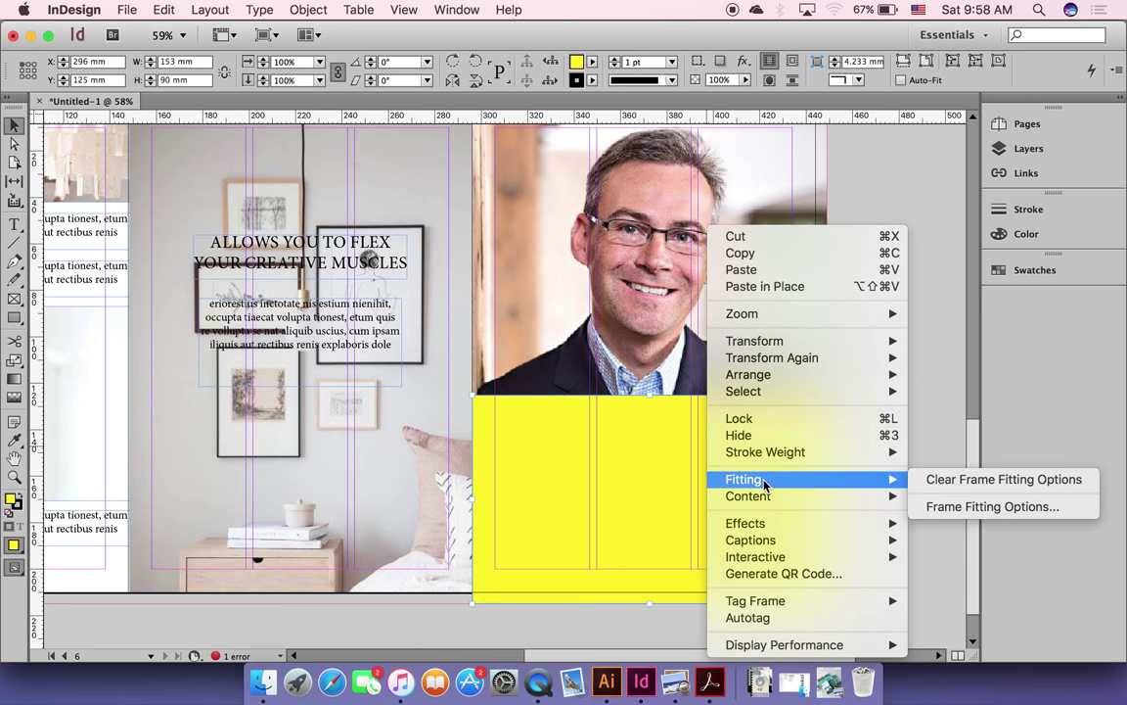
{"action": "mouse_move", "coordinate": [797, 378]}
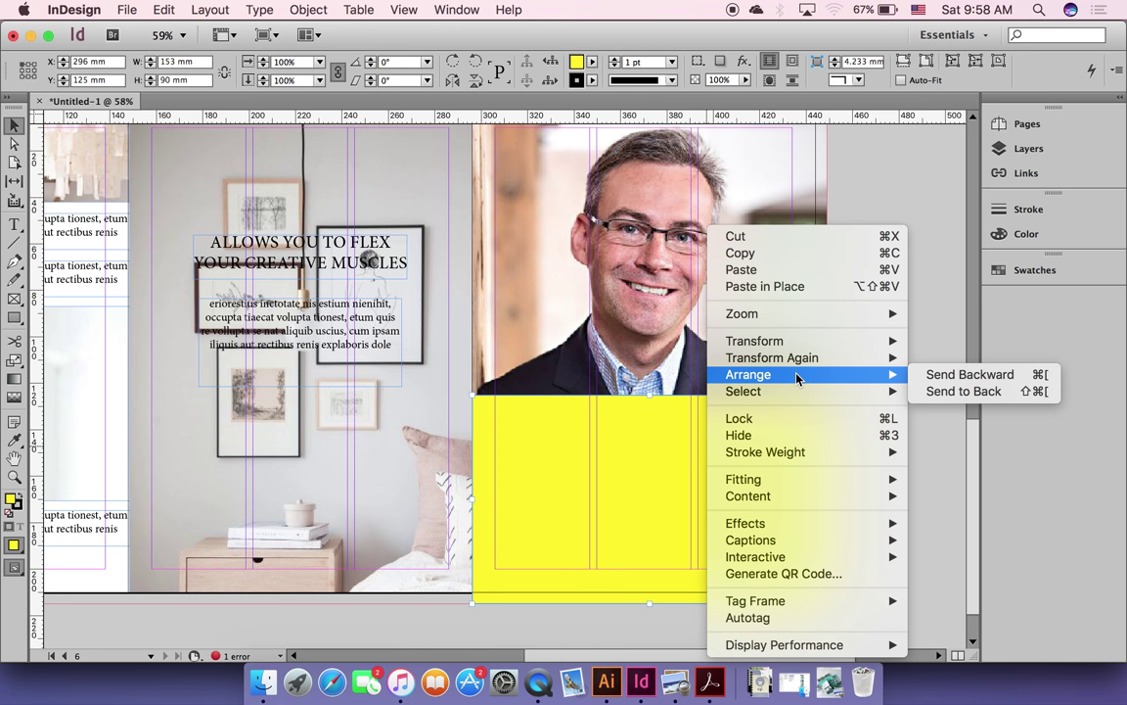
{"action": "left_click", "coordinate": [939, 392]}
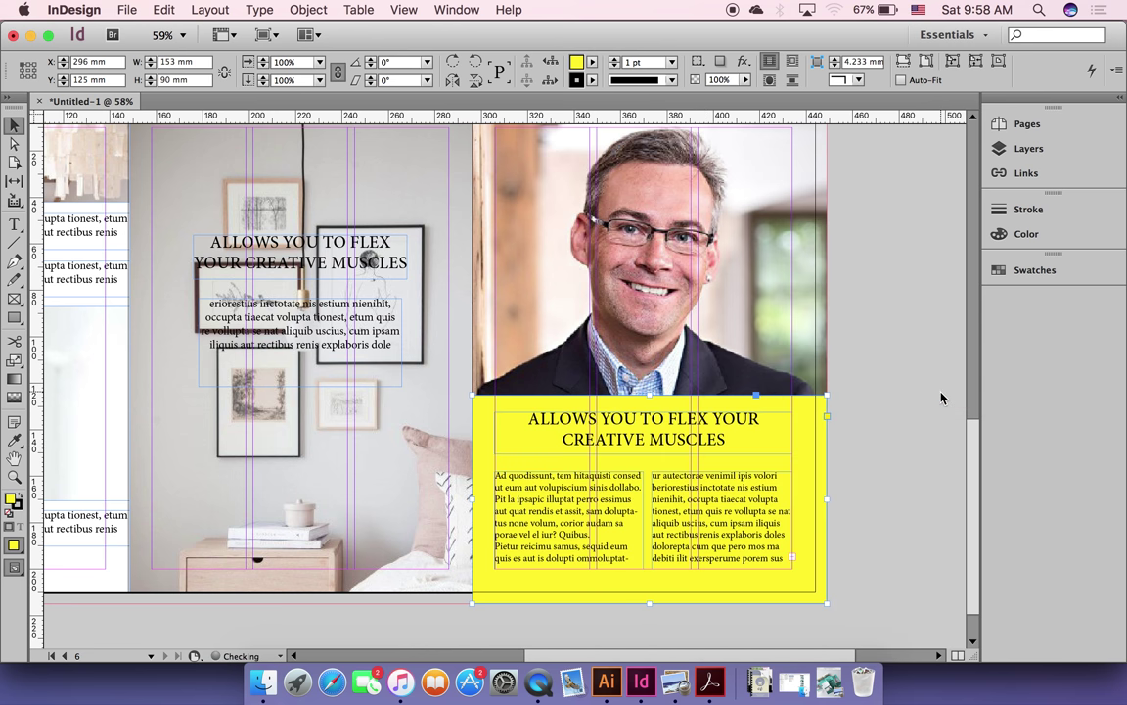
{"action": "left_click", "coordinate": [886, 467]}
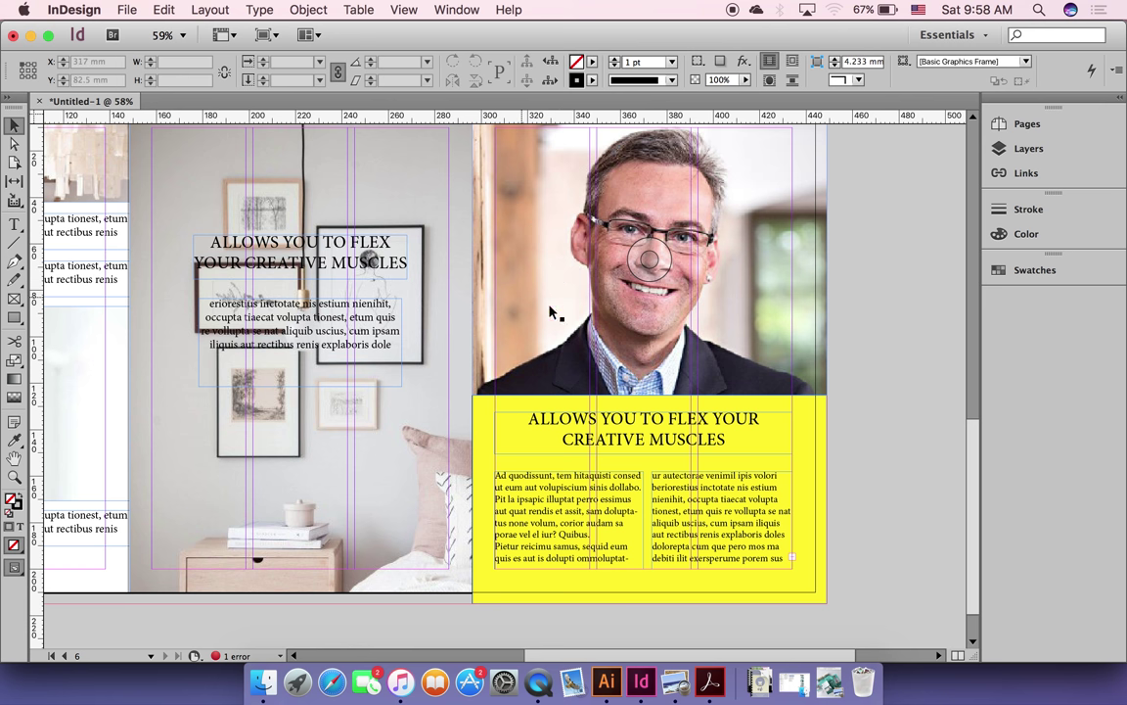
{"action": "left_click", "coordinate": [817, 442]}
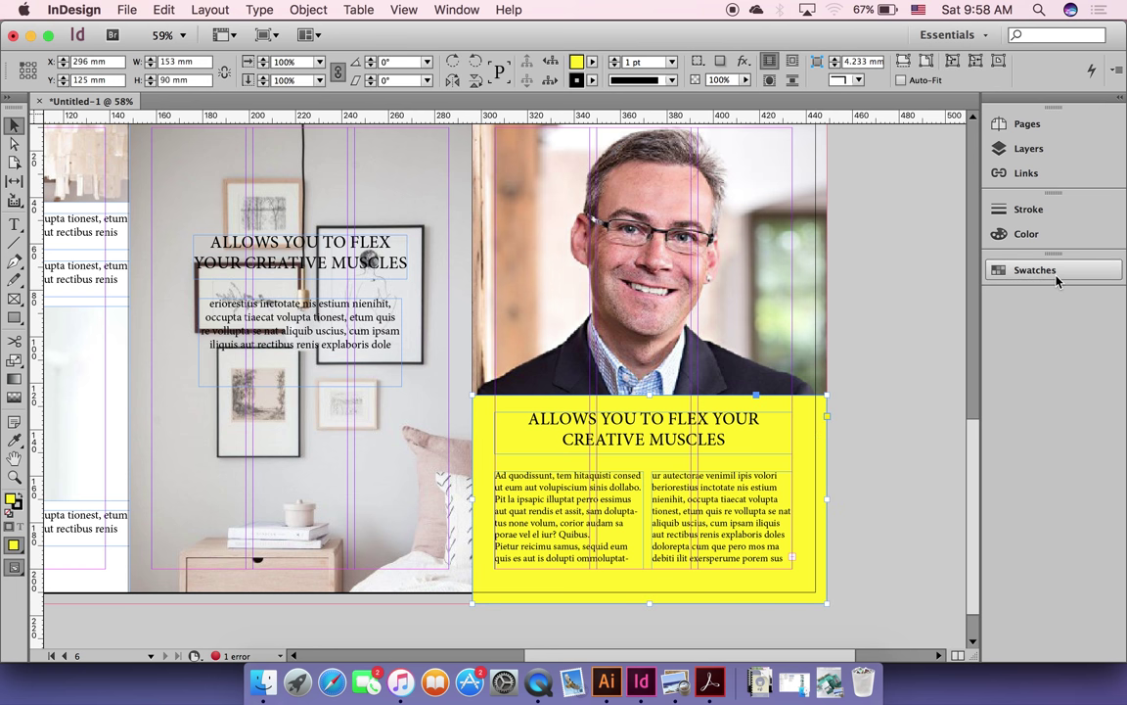
{"action": "left_click", "coordinate": [862, 400]}
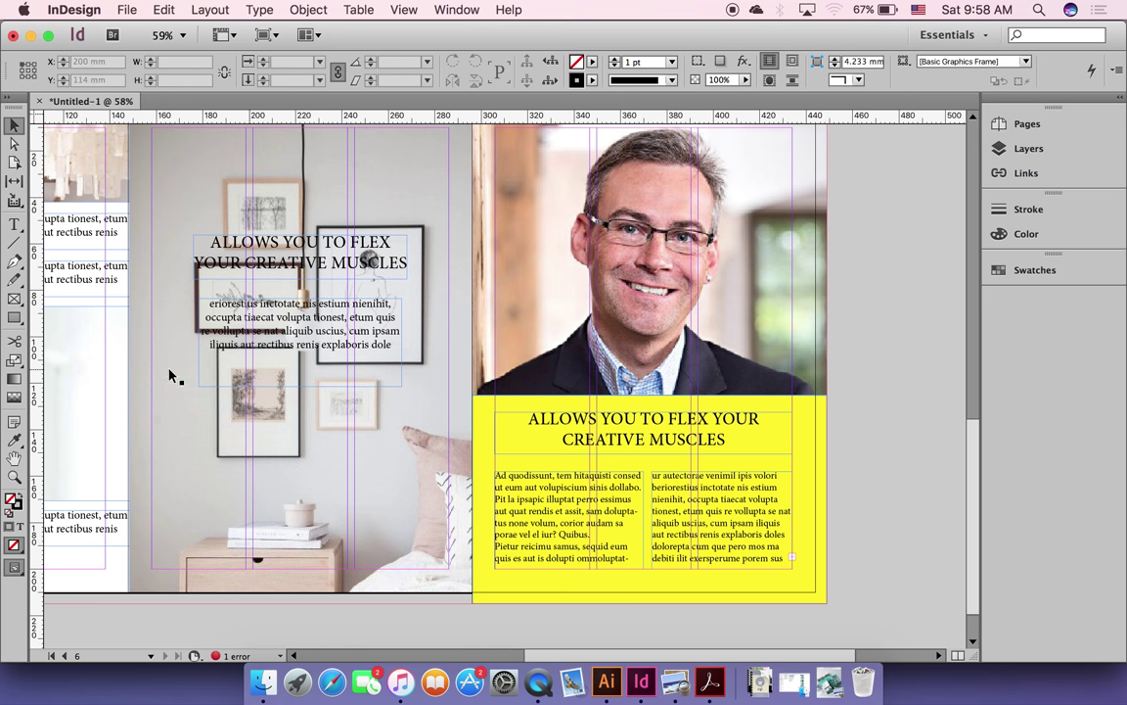
Step: Sample the dark jacket colour from the portrait of the man with glasses using the Eyedropper and add it to the swatches
{"action": "left_click", "coordinate": [16, 441]}
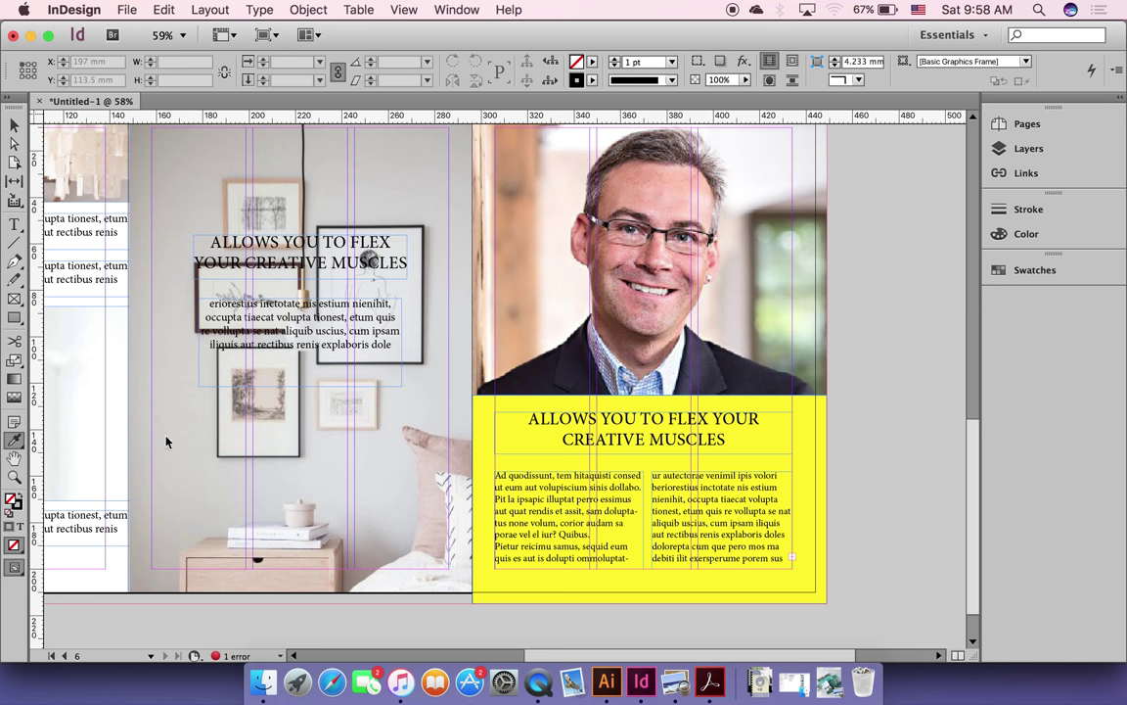
{"action": "left_click", "coordinate": [699, 356]}
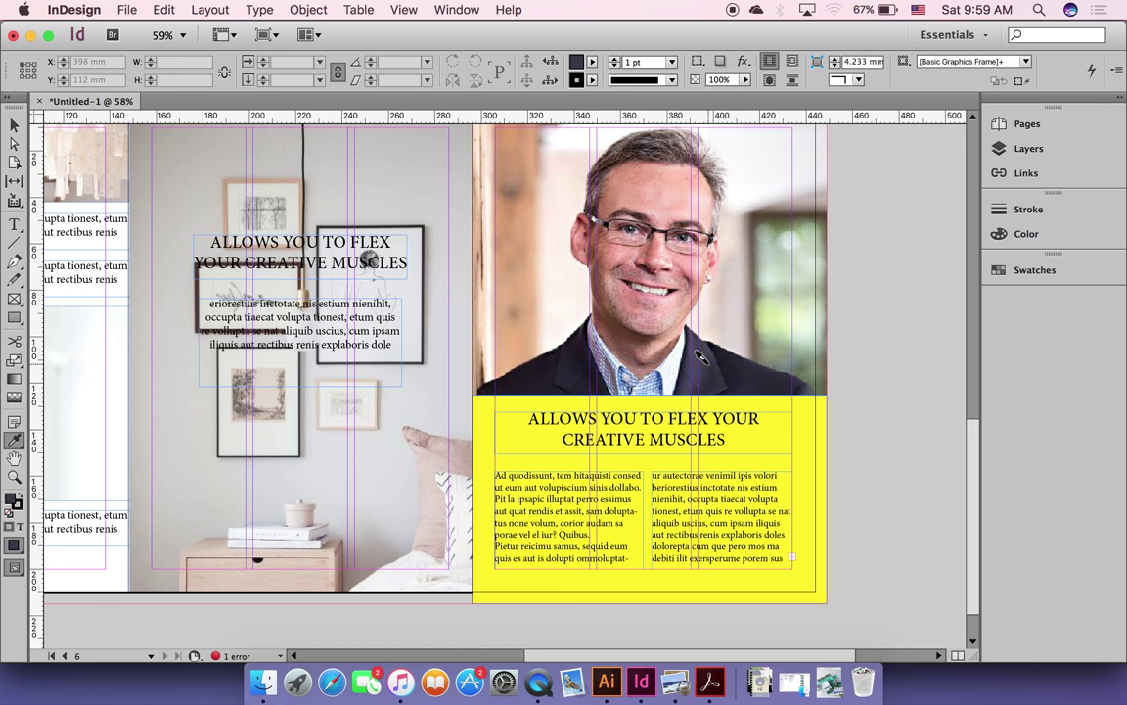
{"action": "right_click", "coordinate": [10, 506]}
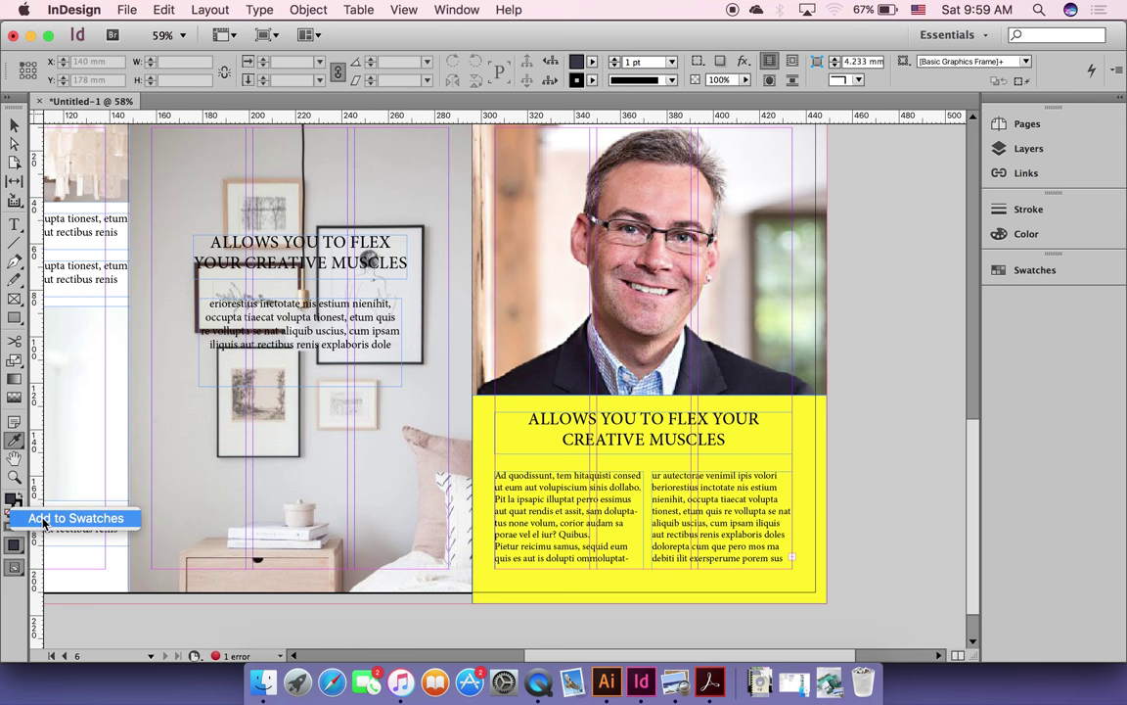
{"action": "left_click", "coordinate": [43, 521]}
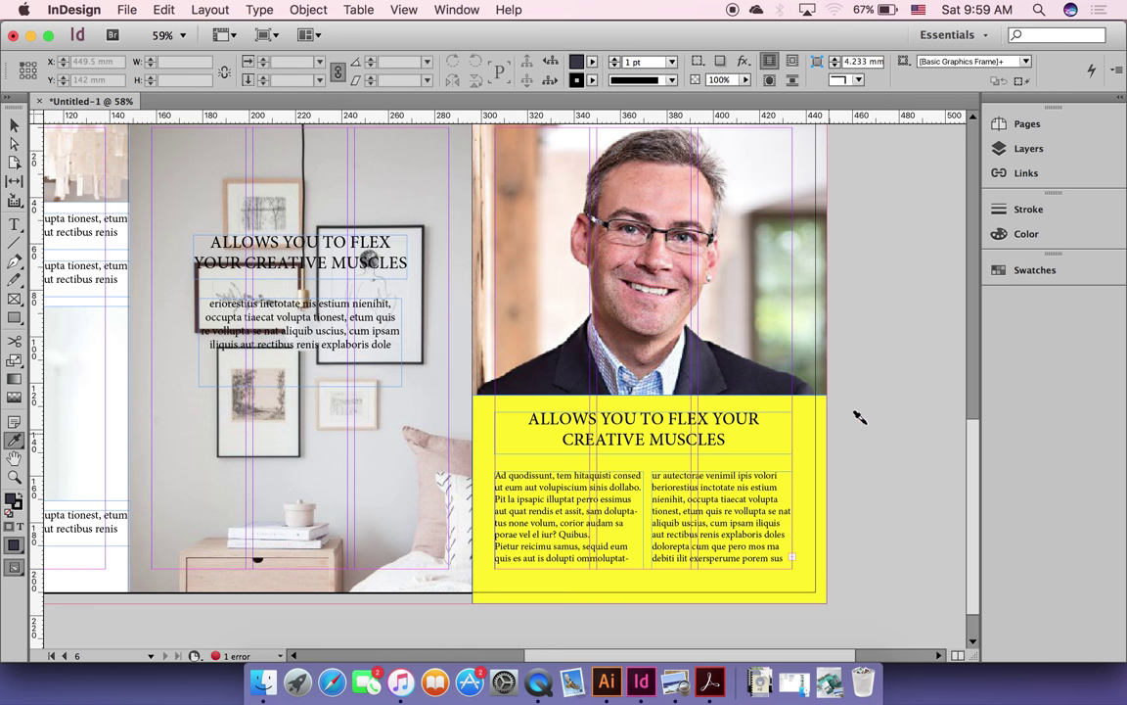
{"action": "key", "text": "v"}
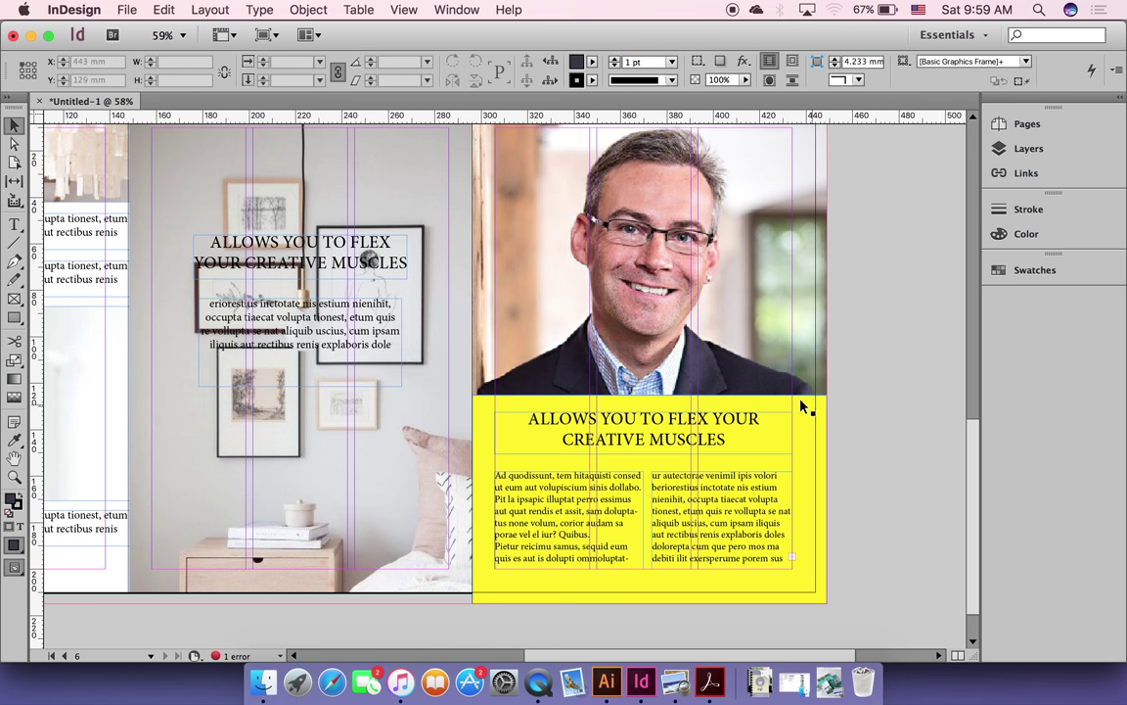
Step: Change the fill of the yellow rectangle below the portrait to the dark swatch R=56 G=55 B=69 and deselect it
{"action": "left_click", "coordinate": [801, 405]}
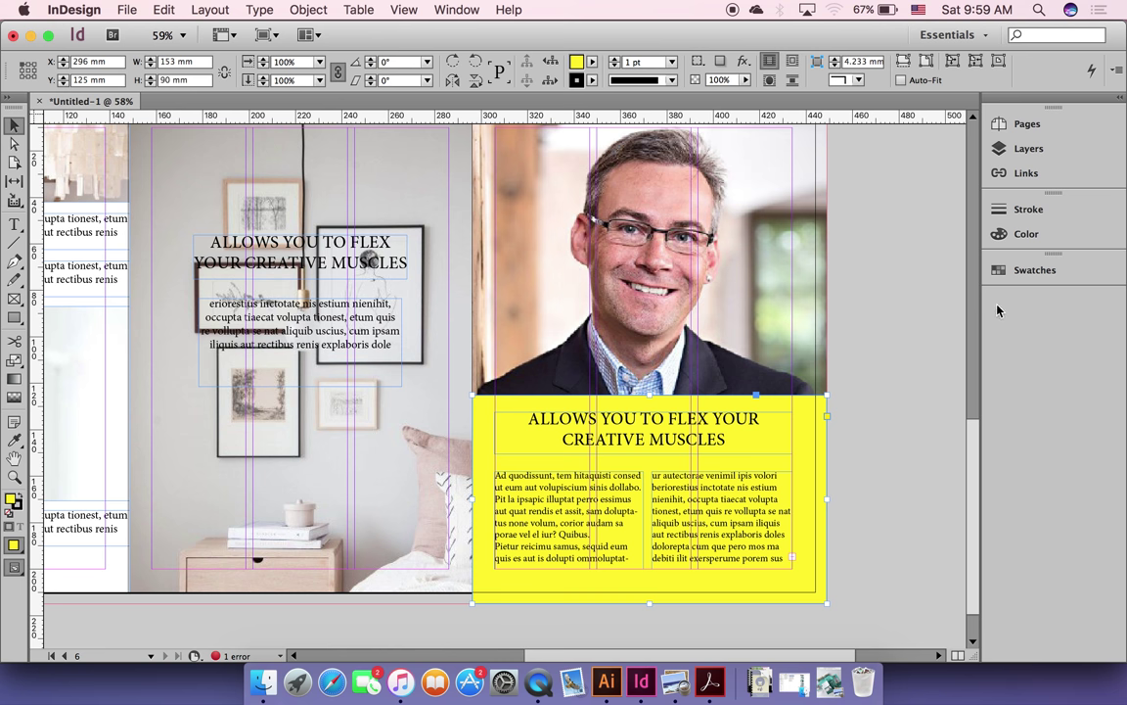
{"action": "left_click", "coordinate": [1032, 283]}
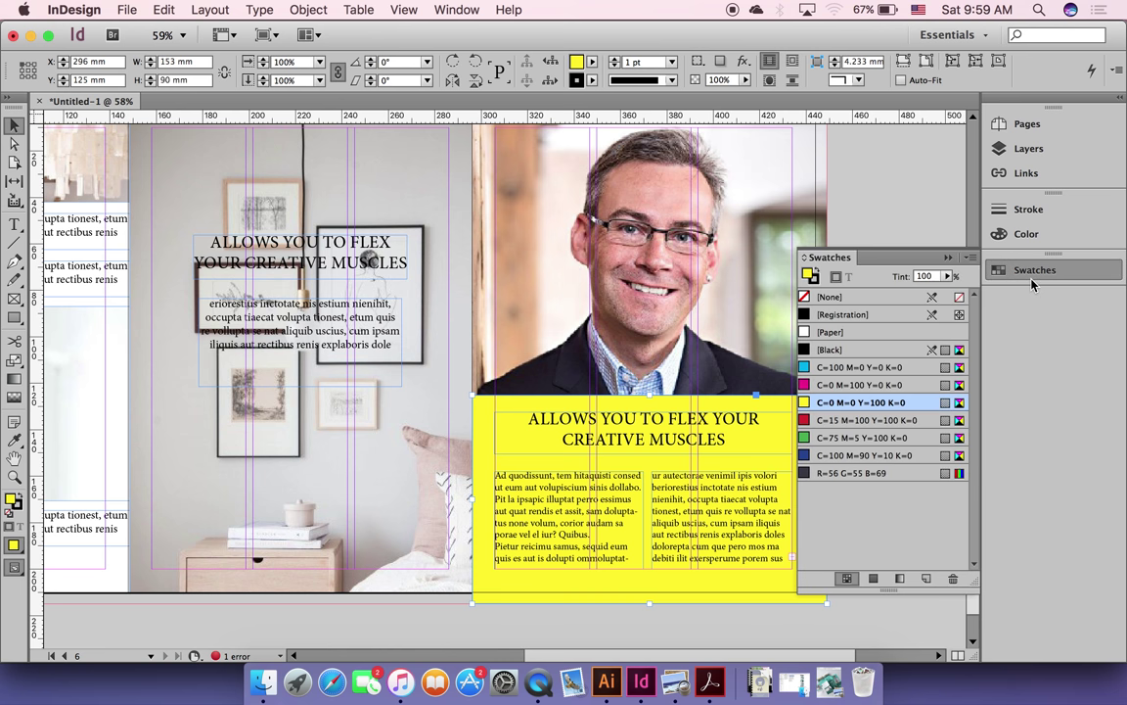
{"action": "left_click", "coordinate": [861, 472]}
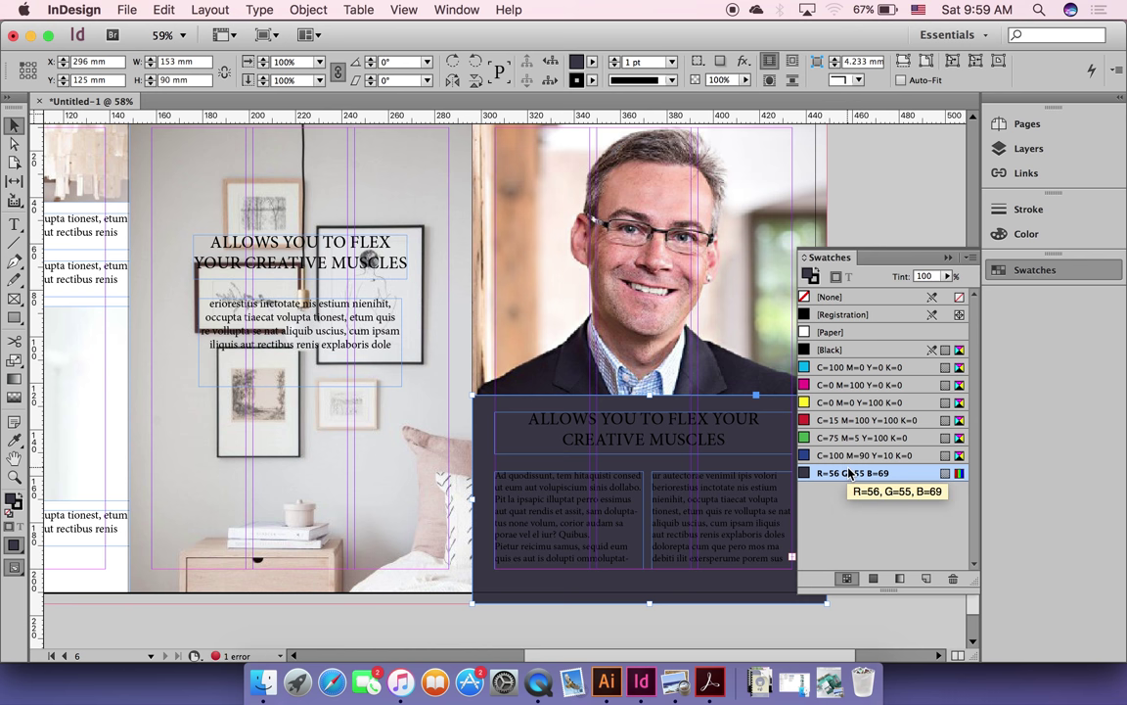
{"action": "left_click", "coordinate": [891, 194]}
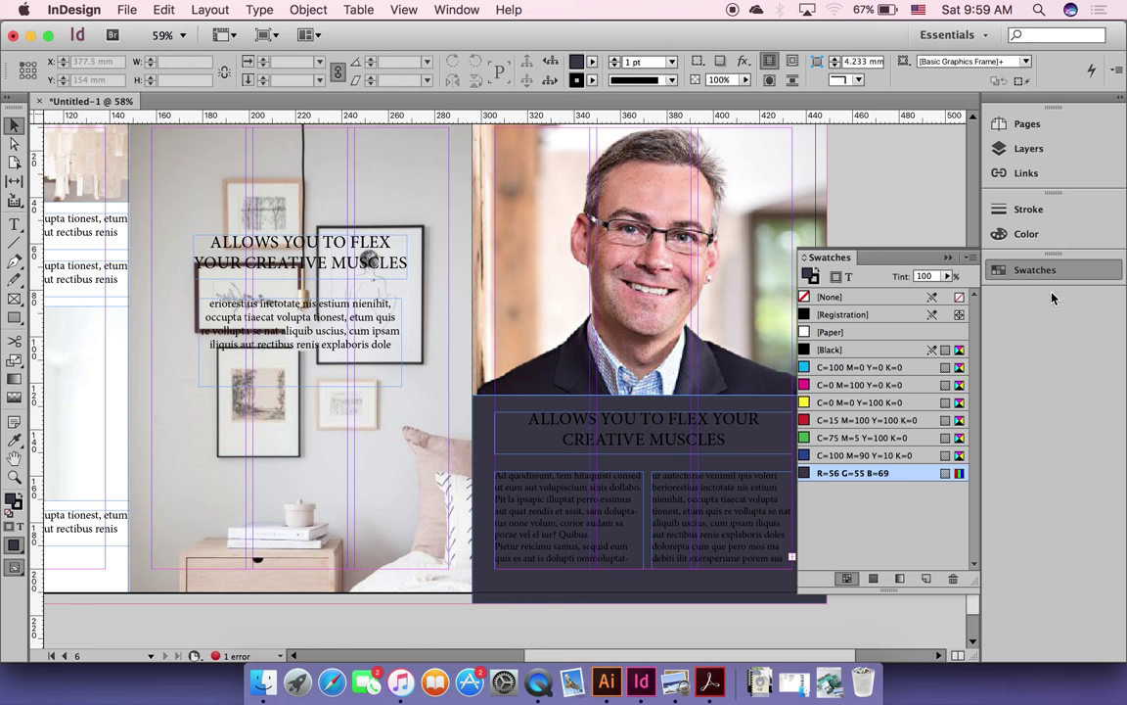
{"action": "left_click", "coordinate": [1055, 271]}
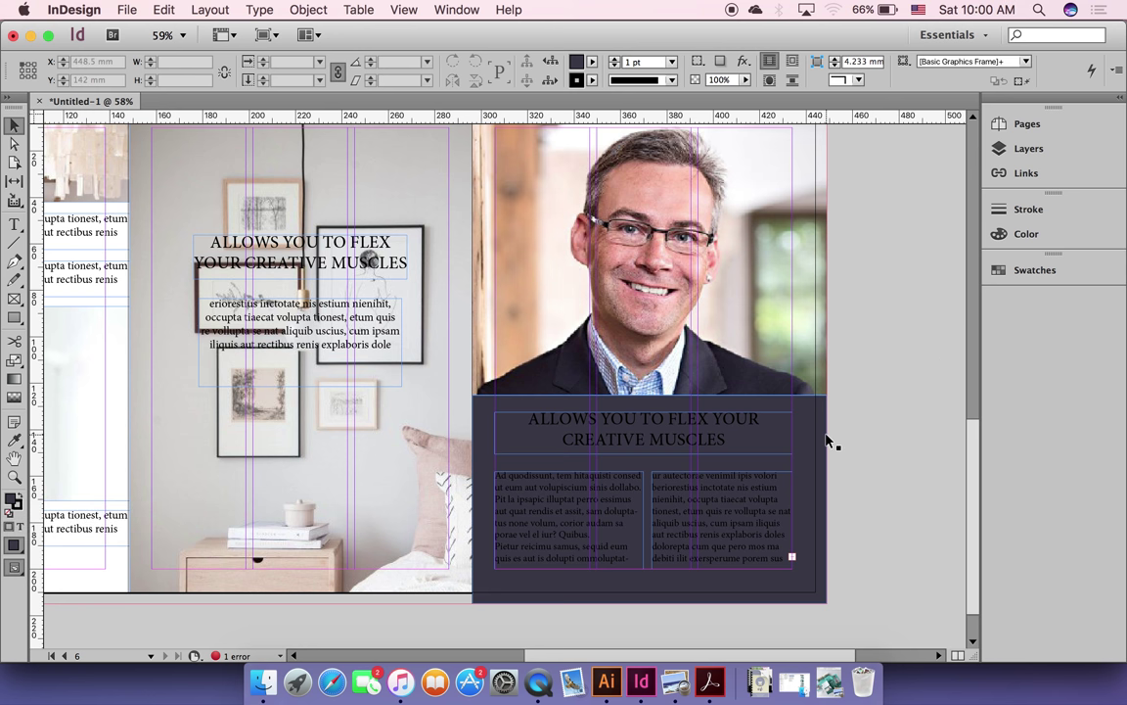
Step: Set the text colour of the headline on the dark rectangle below the portrait to [Paper]
{"action": "left_click", "coordinate": [682, 445]}
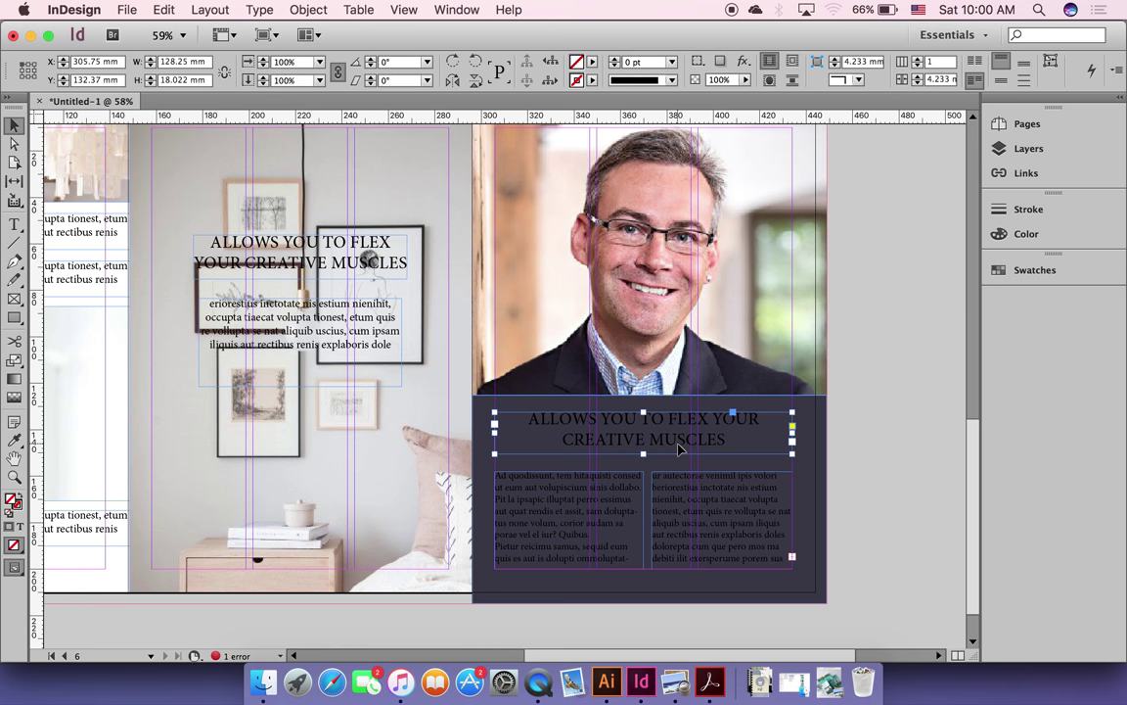
{"action": "double_click", "coordinate": [682, 445]}
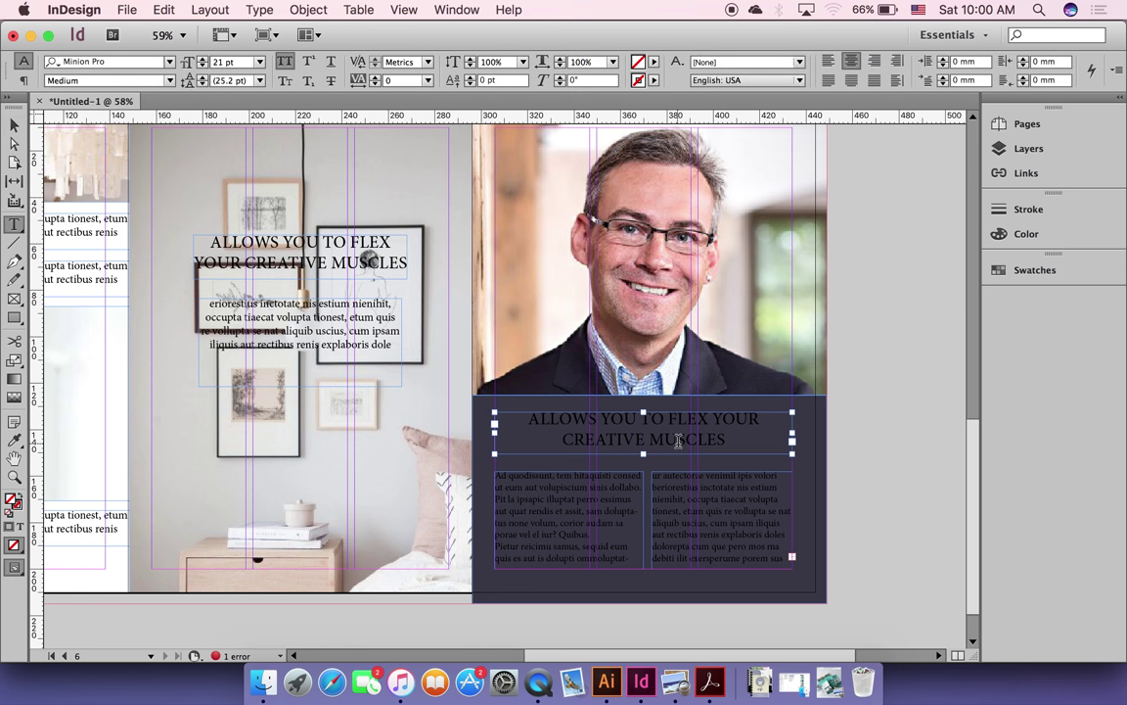
{"action": "key", "text": "super+a"}
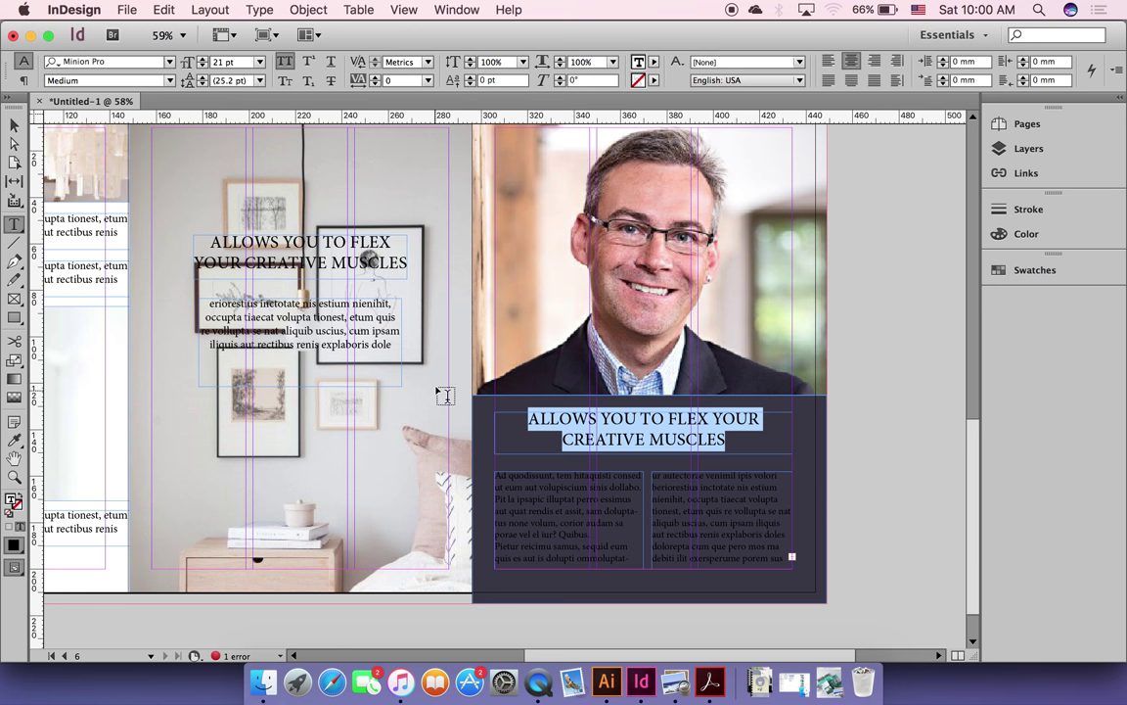
{"action": "left_click", "coordinate": [654, 62]}
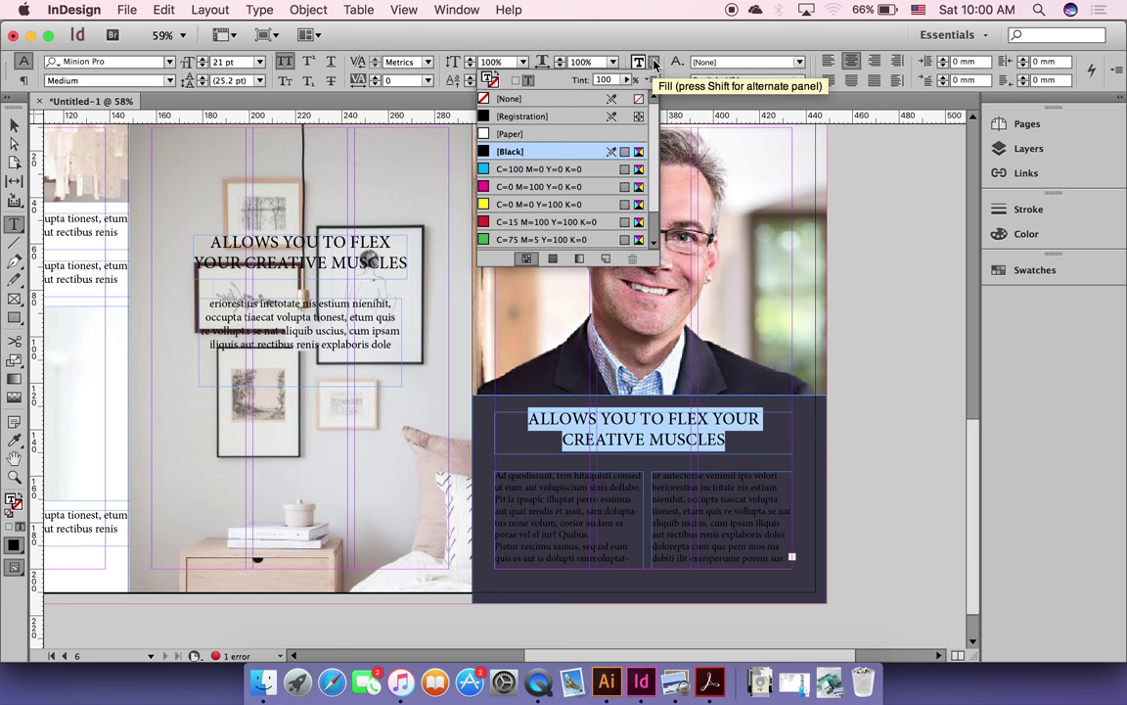
{"action": "left_click", "coordinate": [655, 61]}
{"action": "left_click", "coordinate": [655, 62]}
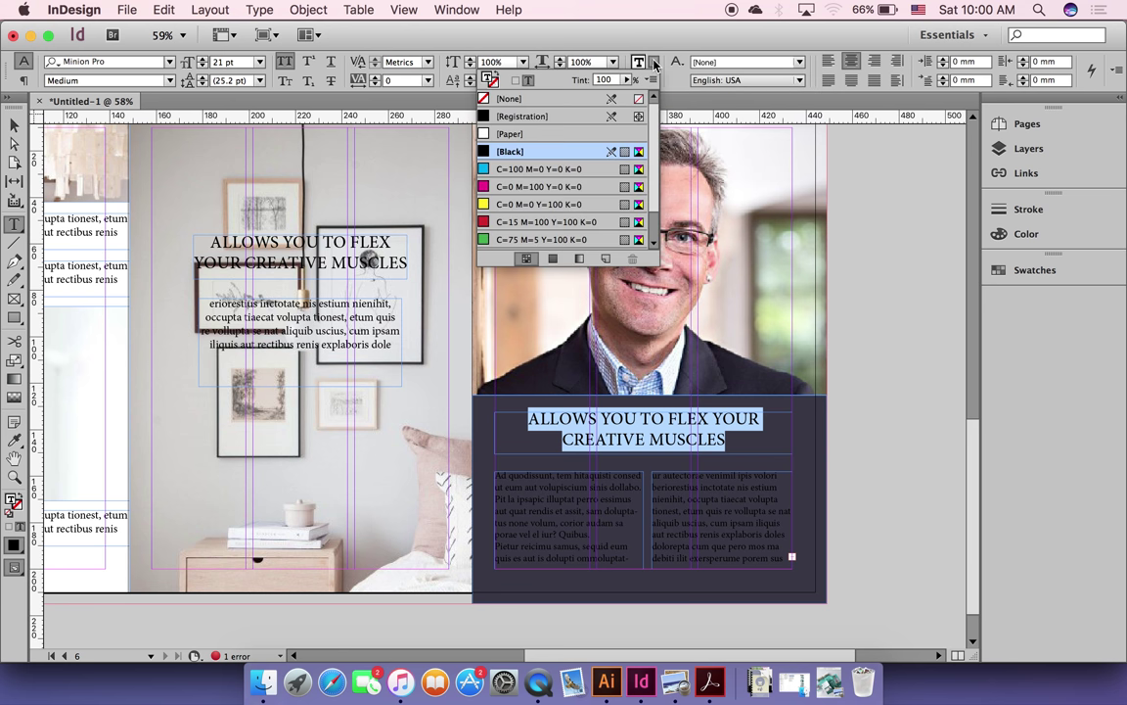
{"action": "left_click", "coordinate": [518, 137]}
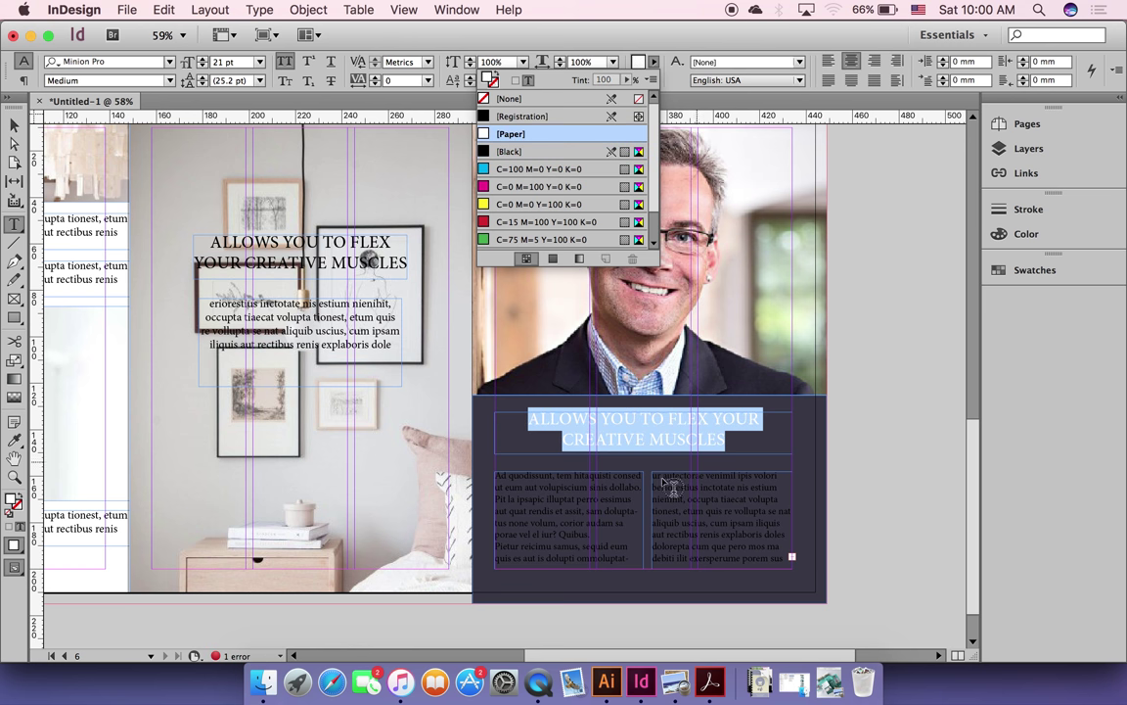
Step: Set the text colour of the two-column body text below that headline to [Paper] and deselect the frames
{"action": "left_click", "coordinate": [607, 499]}
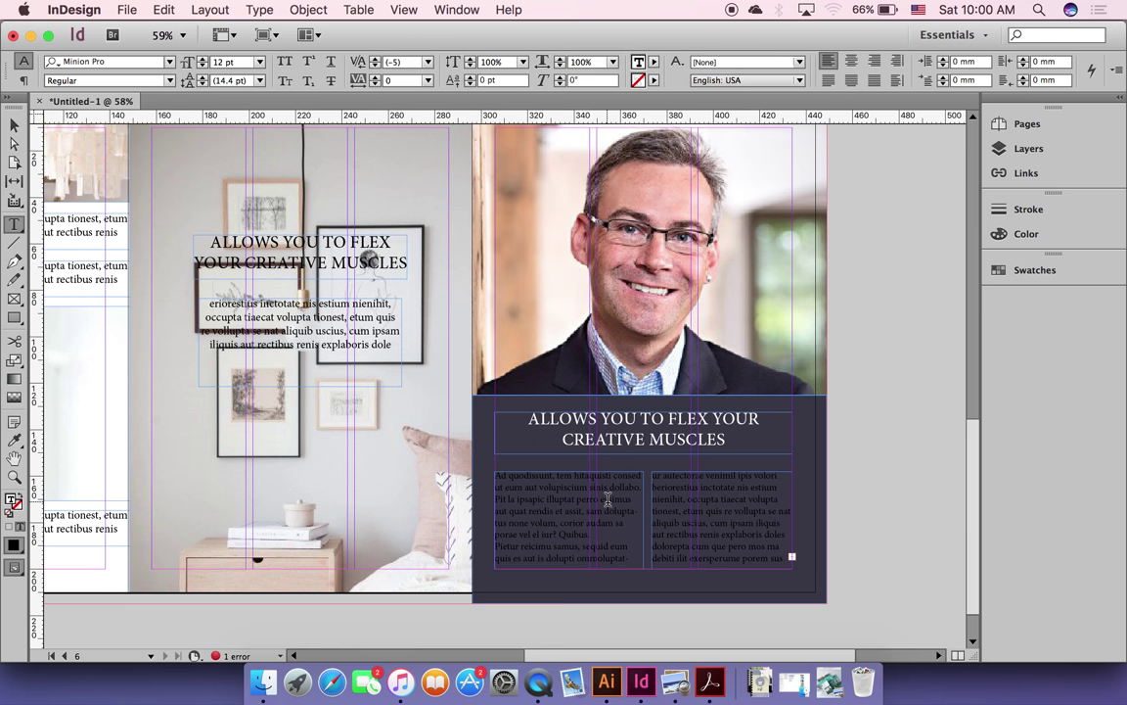
{"action": "key", "text": "super+a"}
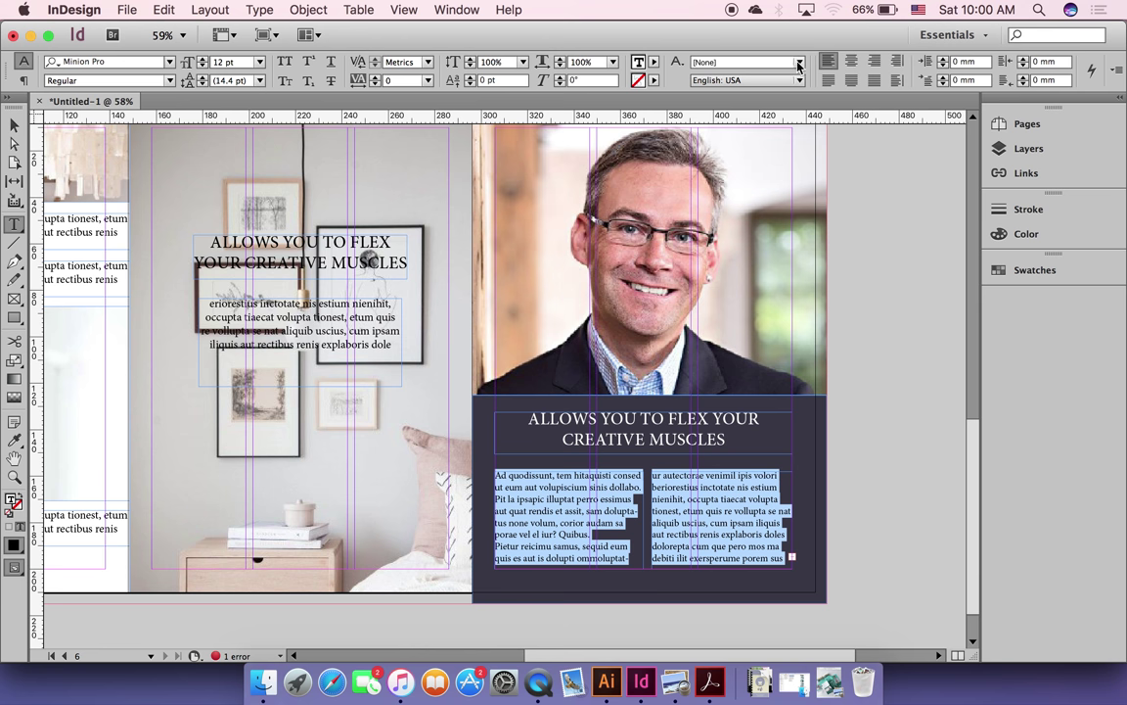
{"action": "left_click", "coordinate": [655, 62]}
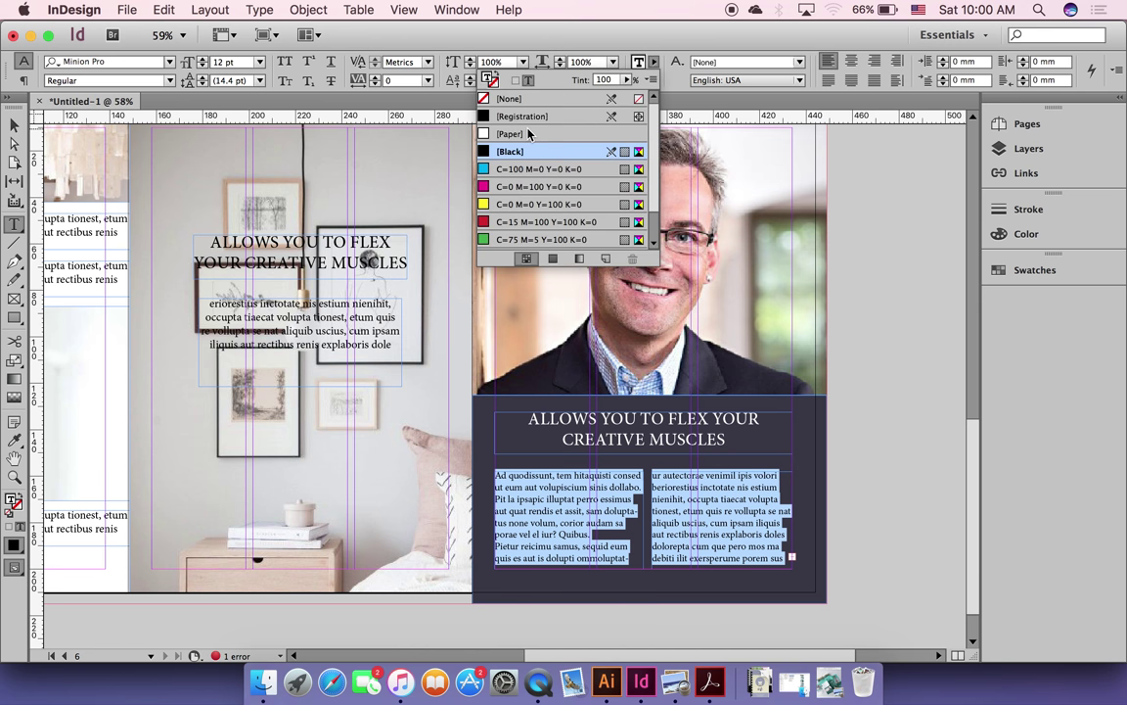
{"action": "left_click", "coordinate": [529, 134]}
{"action": "left_click", "coordinate": [14, 125]}
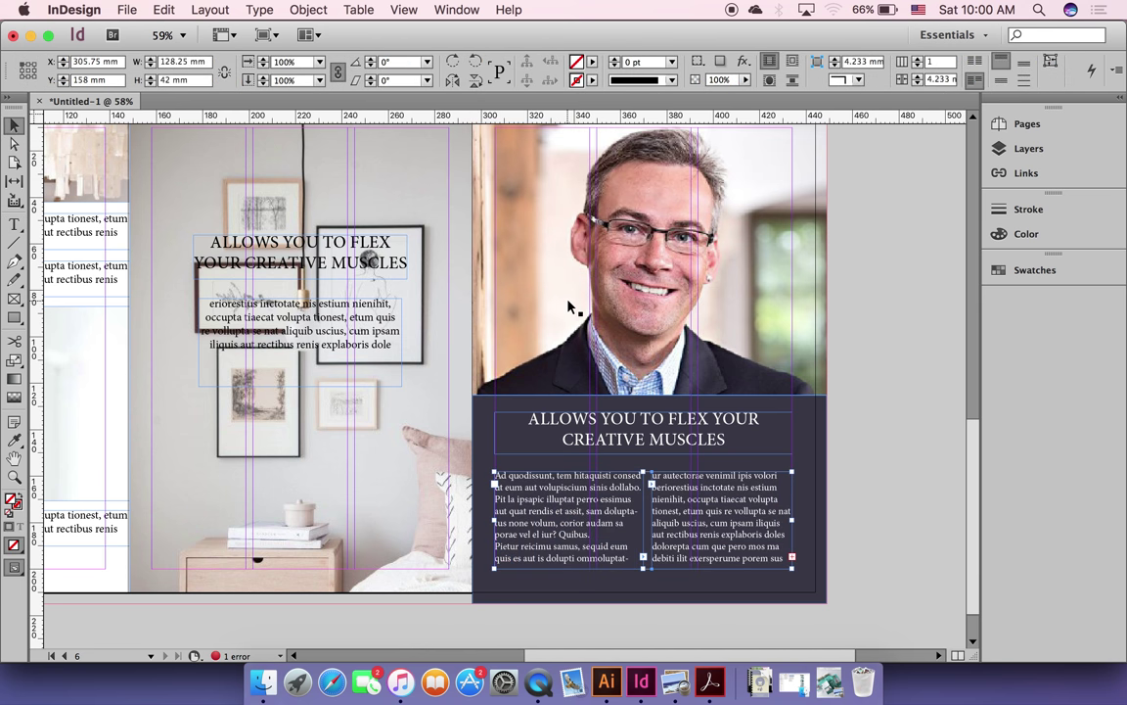
{"action": "left_click", "coordinate": [908, 498]}
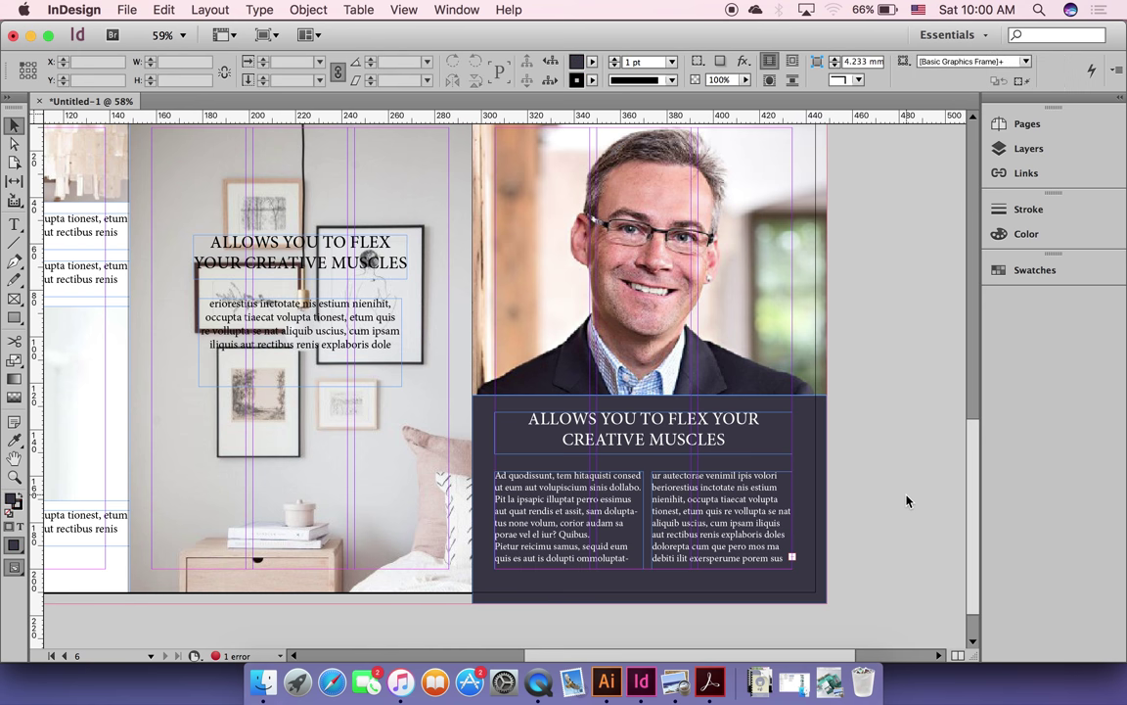
Step: Preview the spread without guides and frame edges, and compare its middle panel with the brochure mockup image in Preview
{"action": "key", "text": "w"}
{"action": "scroll", "coordinate": [906, 501], "scroll_direction": "left", "scroll_amount": 2}
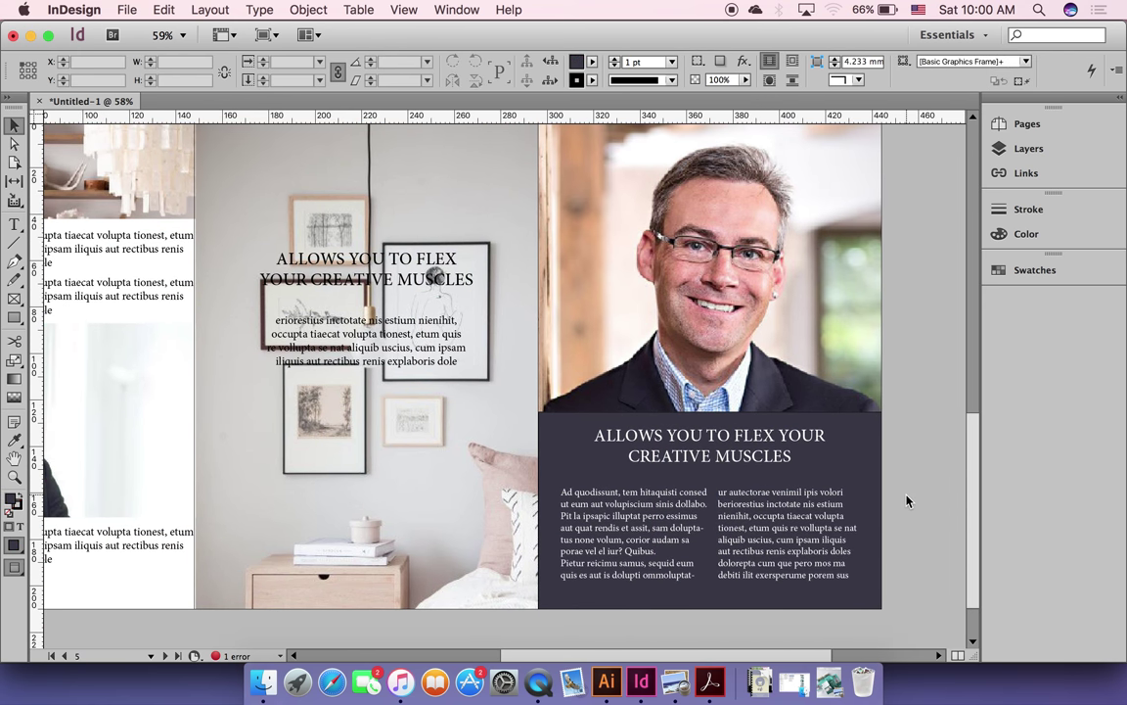
{"action": "scroll", "coordinate": [906, 501], "scroll_direction": "up", "scroll_amount": 3}
{"action": "scroll", "coordinate": [906, 501], "scroll_direction": "left", "scroll_amount": 2}
{"action": "scroll", "coordinate": [906, 501], "scroll_direction": "down", "scroll_amount": 2}
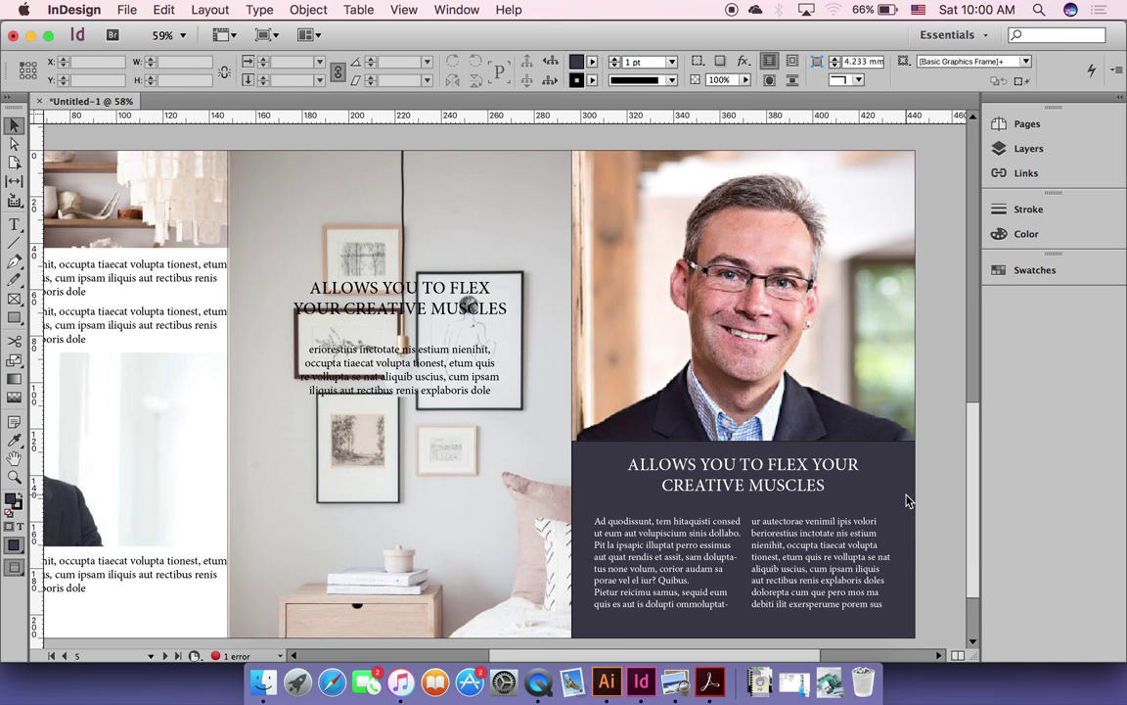
{"action": "scroll", "coordinate": [906, 500], "scroll_direction": "down", "scroll_amount": 2}
{"action": "scroll", "coordinate": [906, 500], "scroll_direction": "left", "scroll_amount": 2}
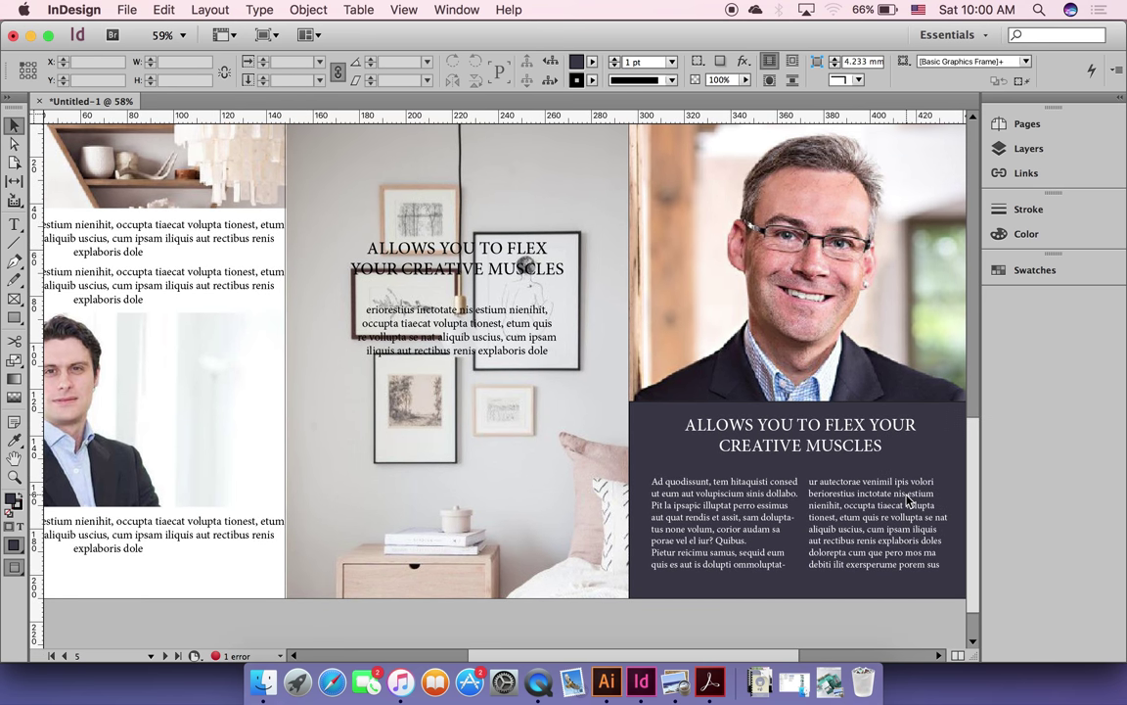
{"action": "left_click", "coordinate": [548, 537]}
{"action": "scroll", "coordinate": [548, 536], "scroll_direction": "up", "scroll_amount": 3}
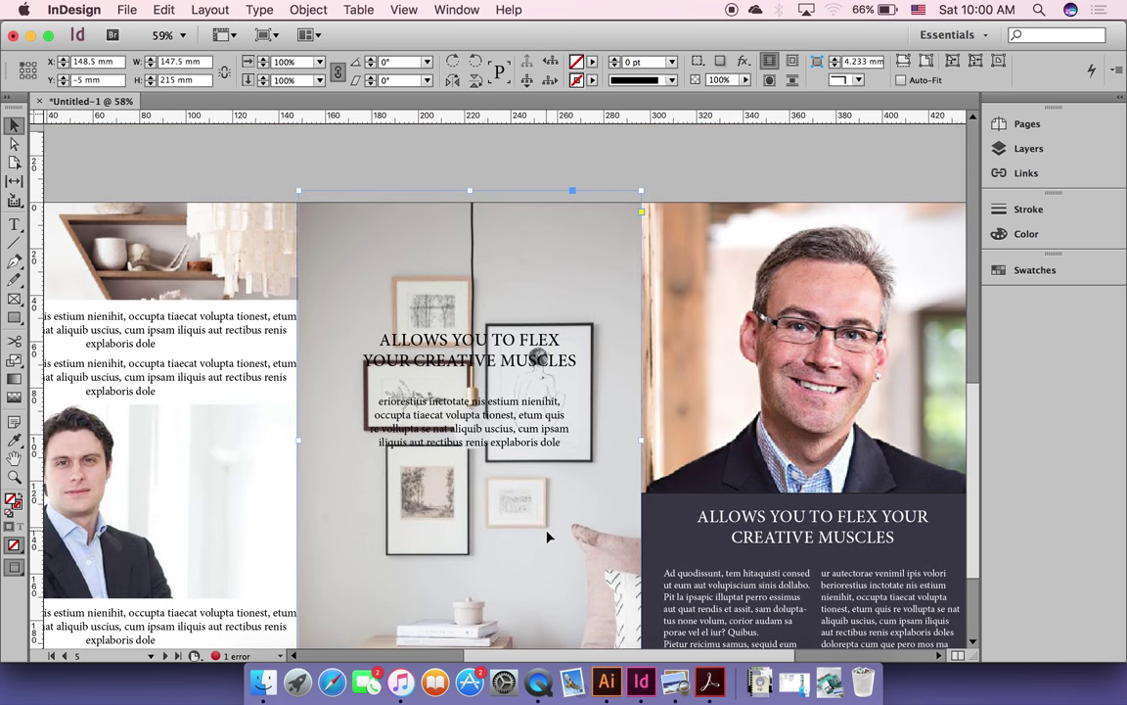
{"action": "scroll", "coordinate": [548, 536], "scroll_direction": "down", "scroll_amount": 2}
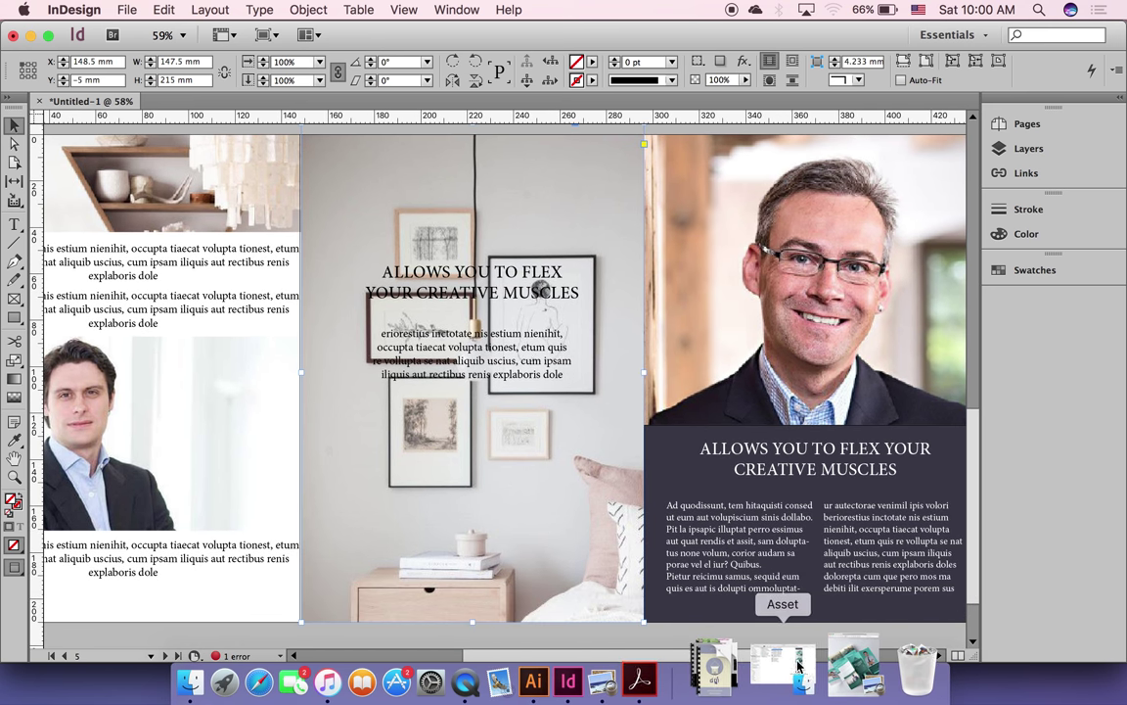
{"action": "left_click", "coordinate": [675, 683]}
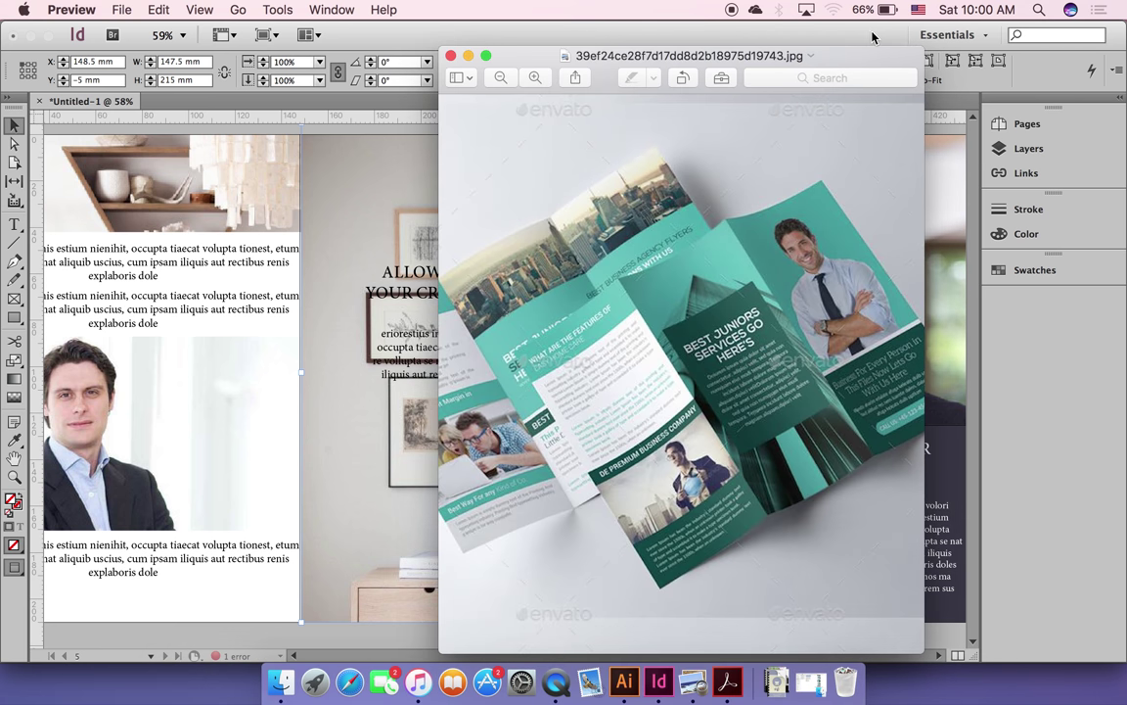
{"action": "left_click", "coordinate": [788, 36]}
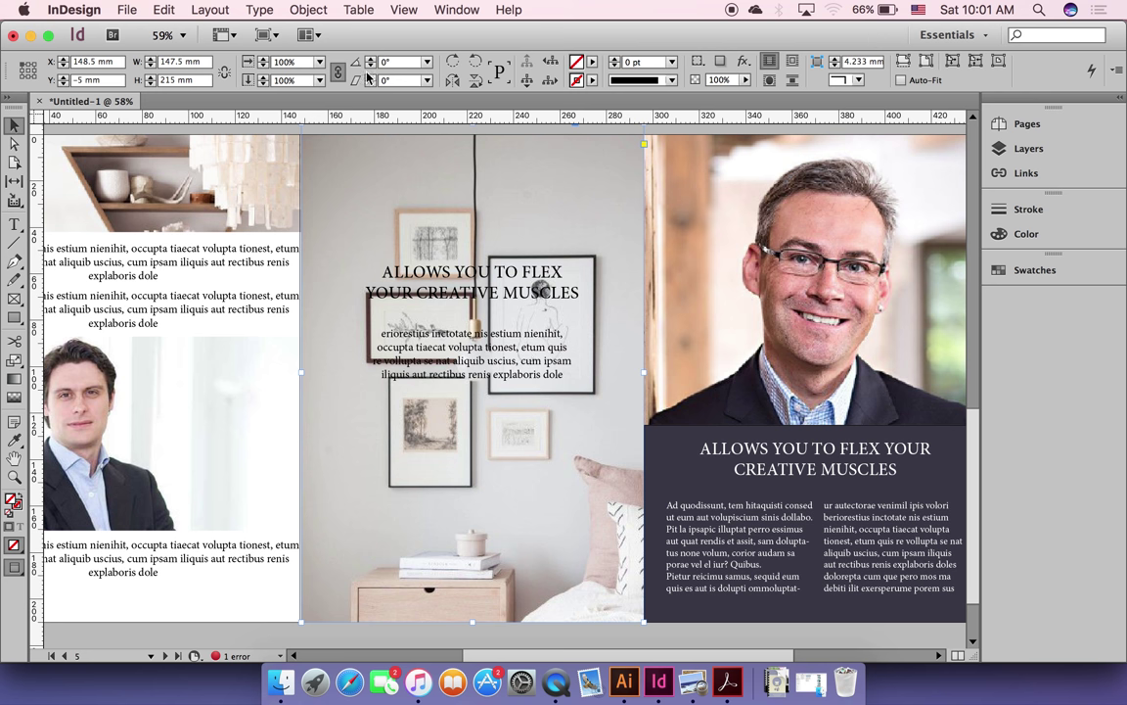
Step: Show the guides and draw a dark rectangle about 147.5 × 220 mm over the entire middle panel, reaching the bleed edges
{"action": "left_click", "coordinate": [17, 318]}
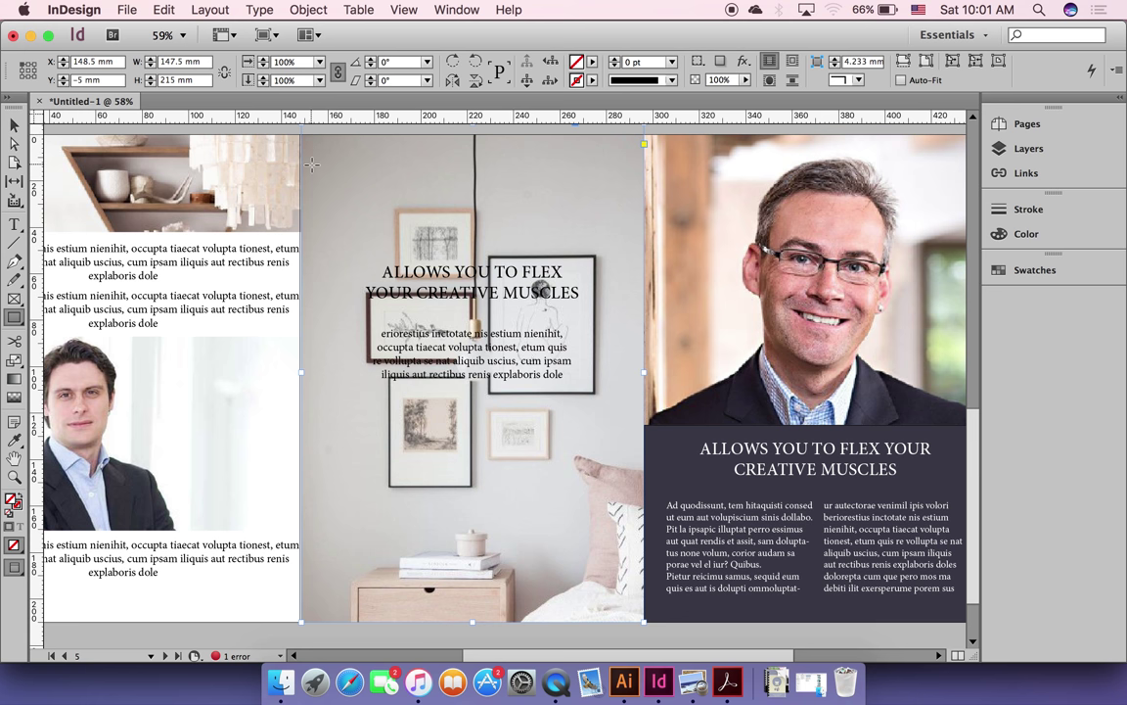
{"action": "key", "text": "super+minus"}
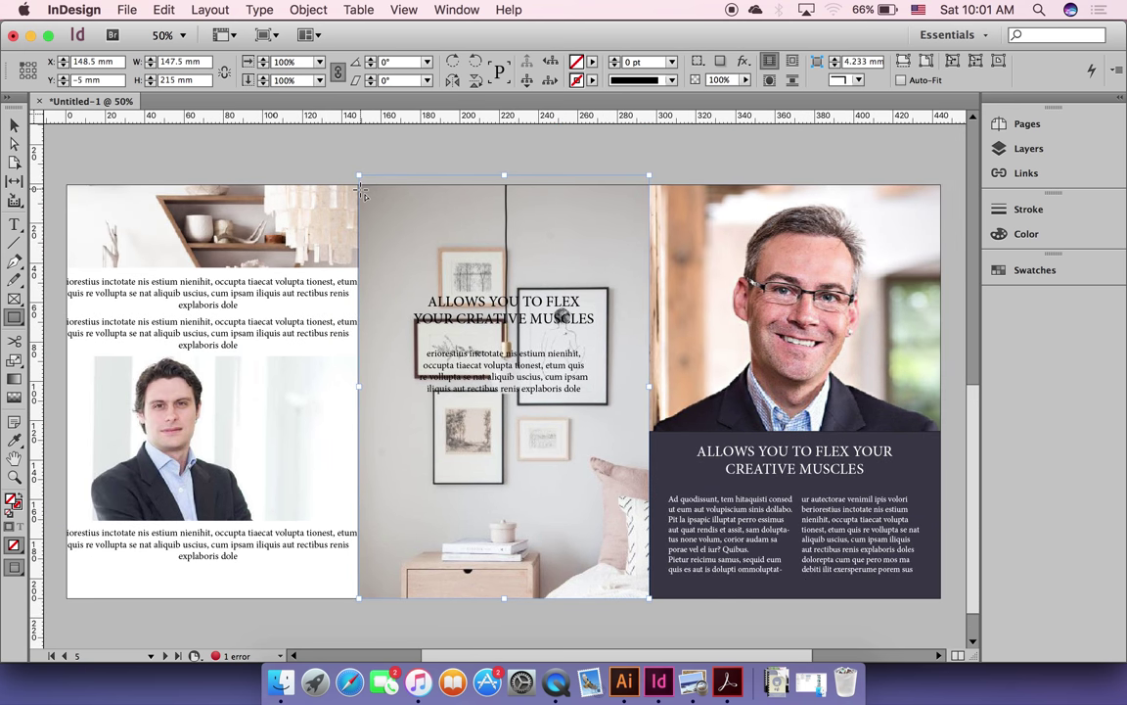
{"action": "key", "text": "w"}
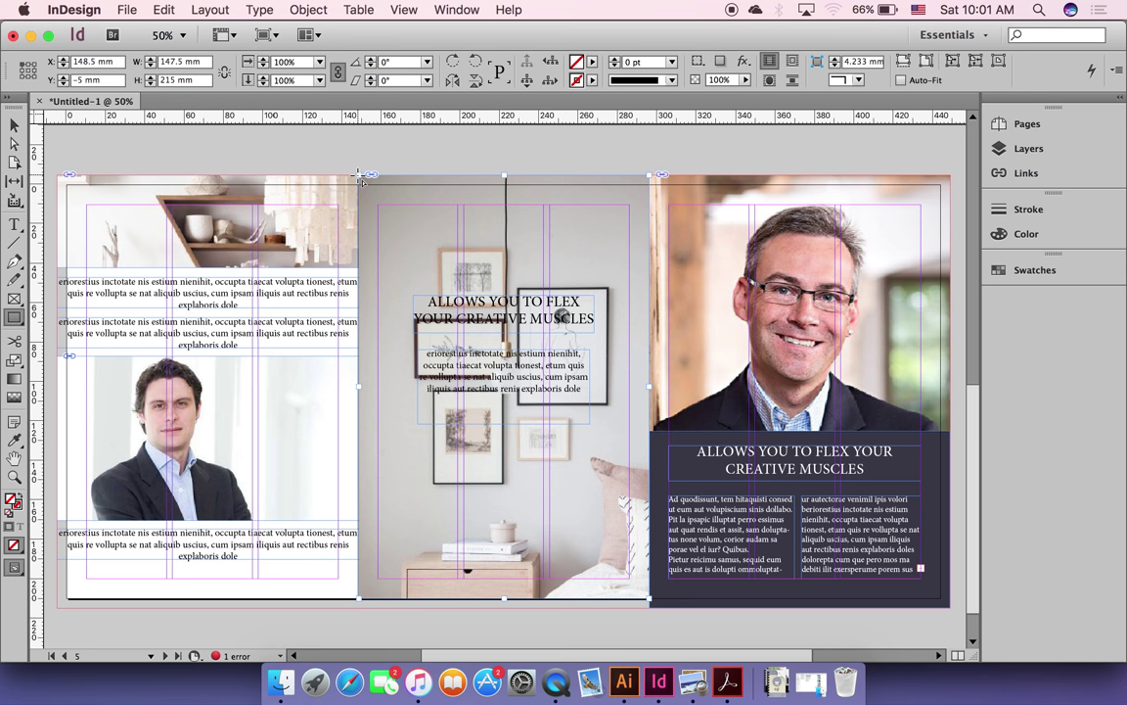
{"action": "left_click_drag", "start_coordinate": [359, 176], "coordinate": [650, 611]}
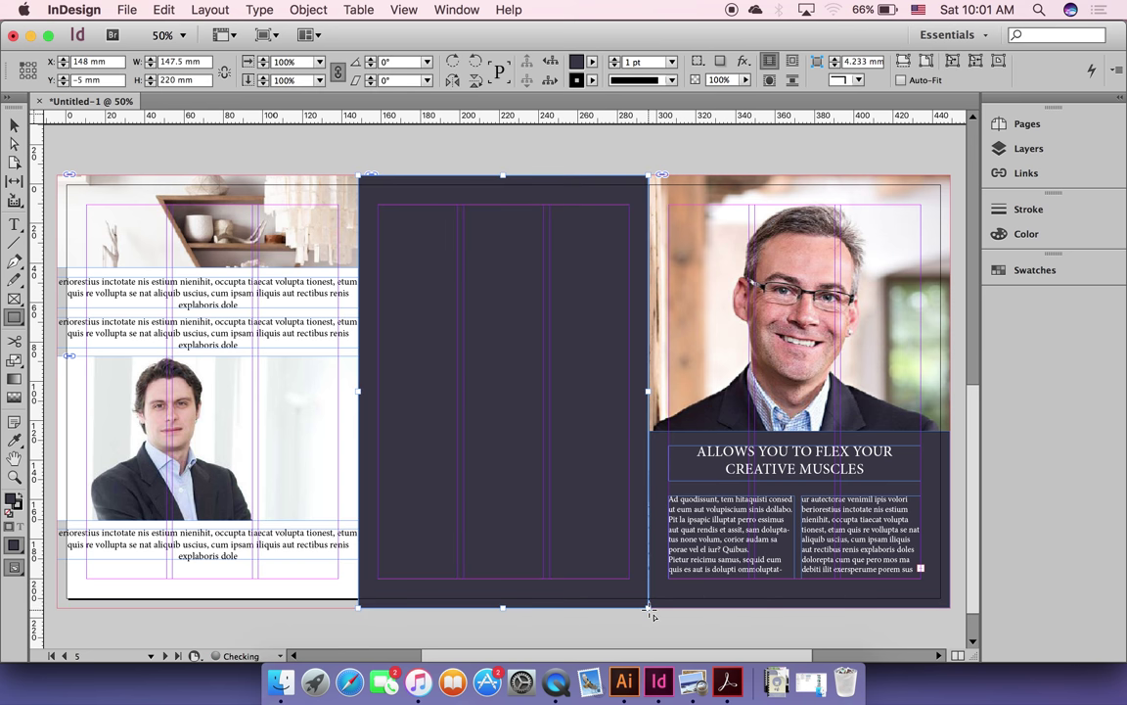
Step: Send the dark middle-panel rectangle behind the wall photo and text, and deselect it
{"action": "key", "text": "v"}
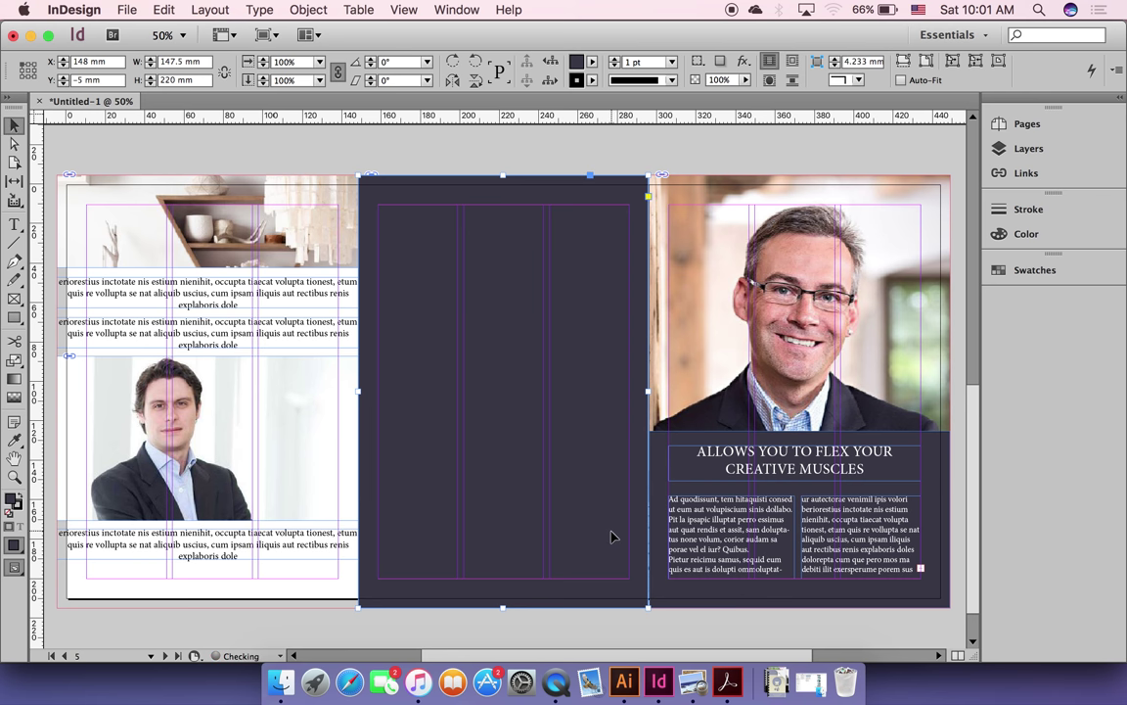
{"action": "key", "text": "super+alt+v"}
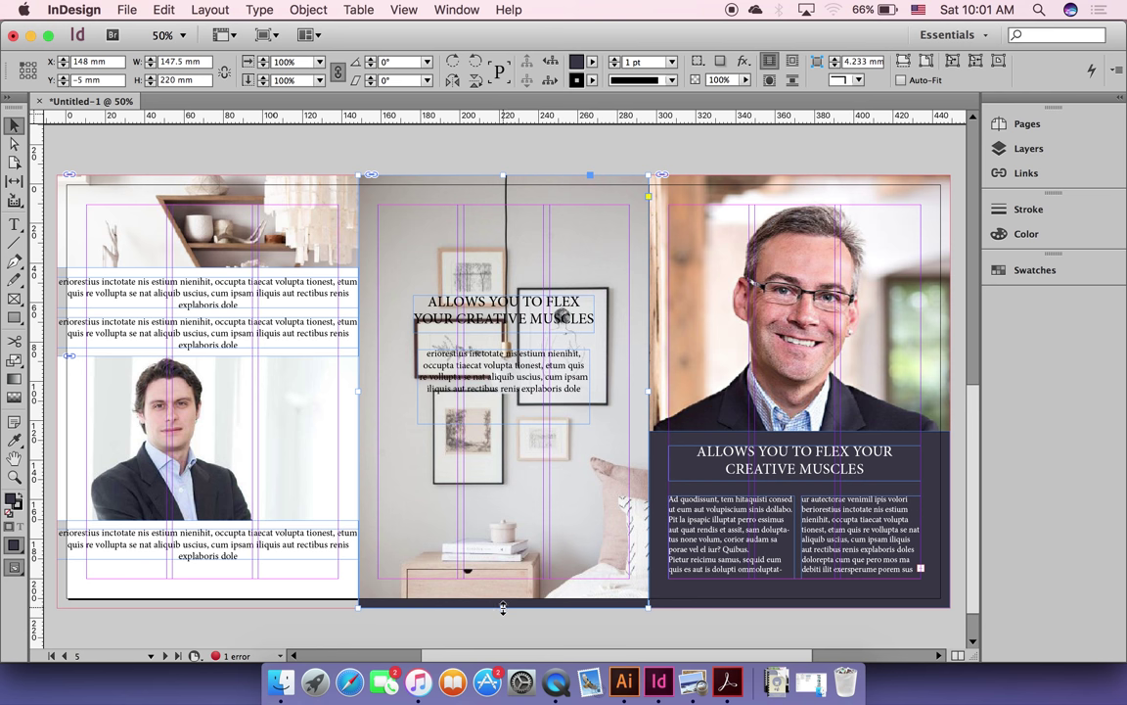
{"action": "left_click_drag", "start_coordinate": [503, 604], "coordinate": [503, 609]}
{"action": "left_click", "coordinate": [663, 628]}
Step: Extend the bottom of the middle panel's wall photo frame to the bleed edge, making it 220 mm high
{"action": "left_click", "coordinate": [557, 525]}
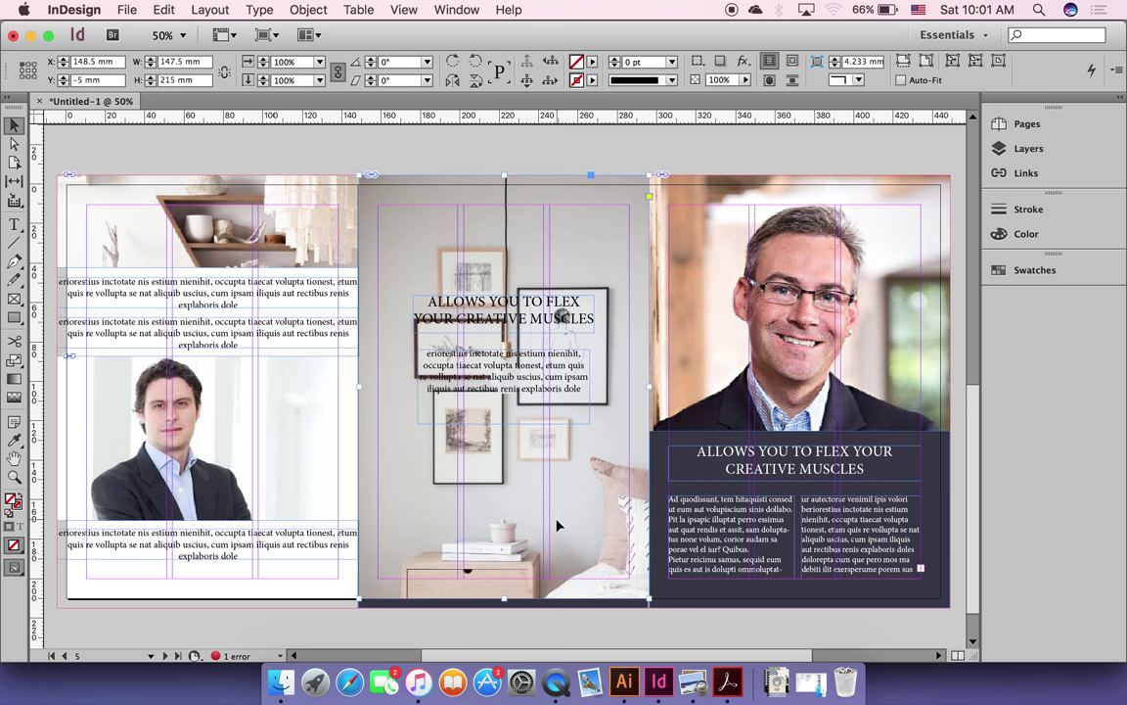
{"action": "left_click_drag", "start_coordinate": [504, 598], "coordinate": [504, 606]}
{"action": "left_click", "coordinate": [573, 639]}
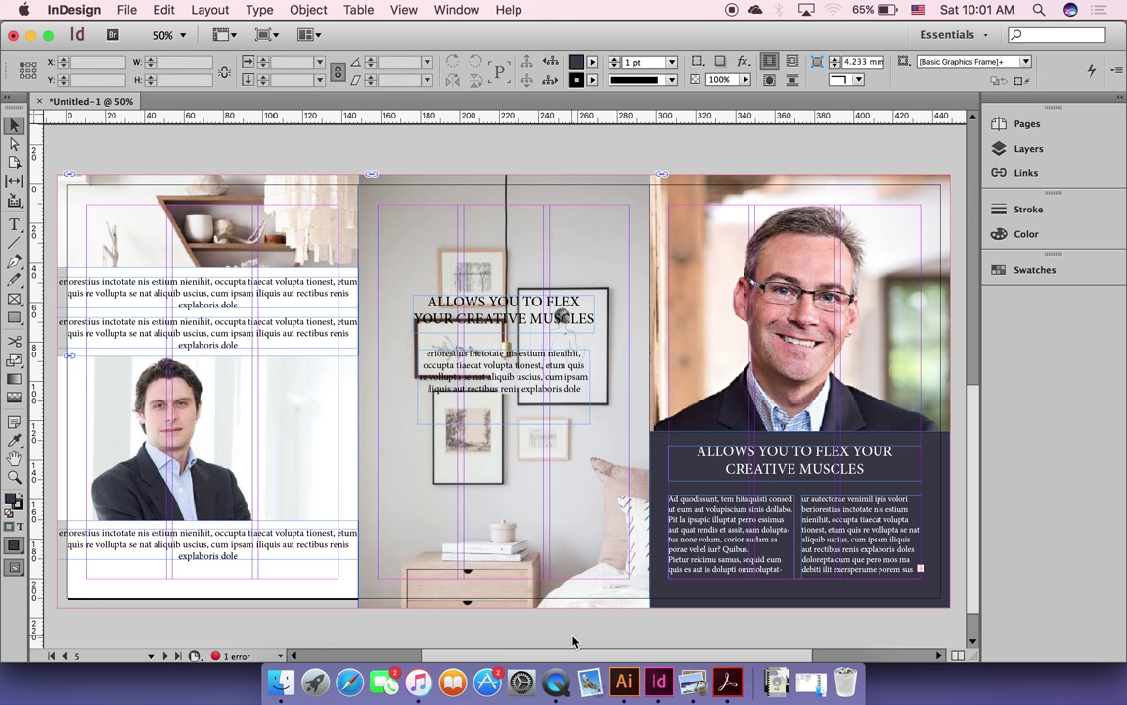
Step: Send the middle panel's wall photo backward in the stacking order
{"action": "left_click", "coordinate": [604, 515]}
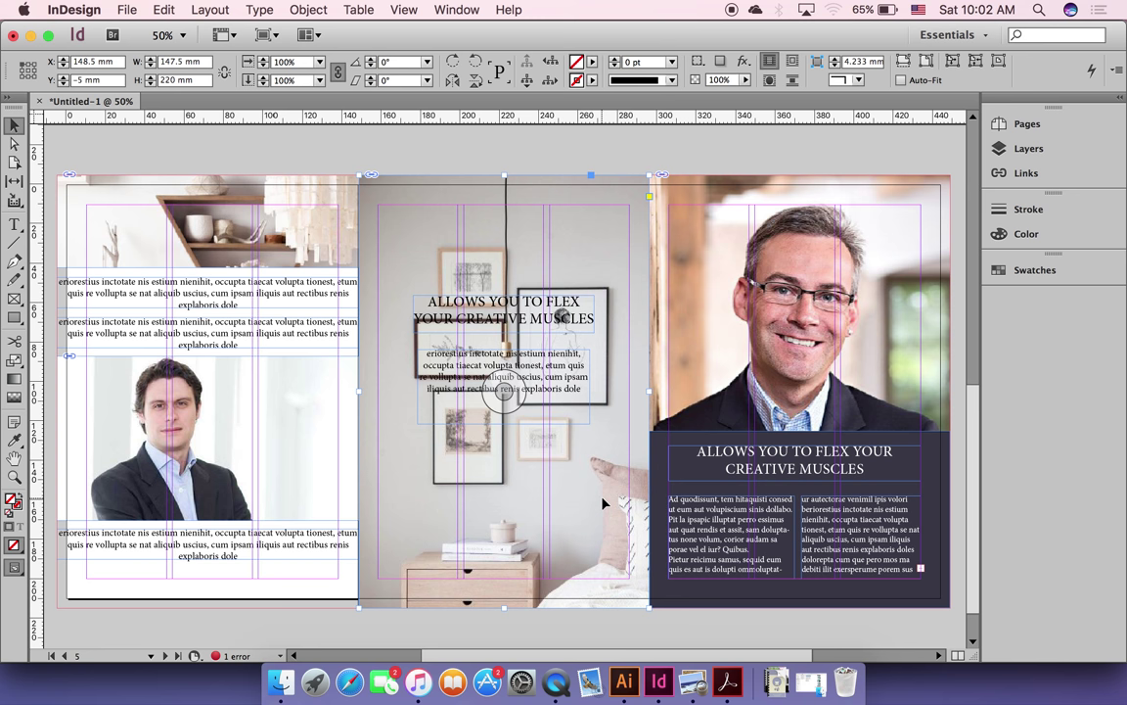
{"action": "right_click", "coordinate": [604, 515]}
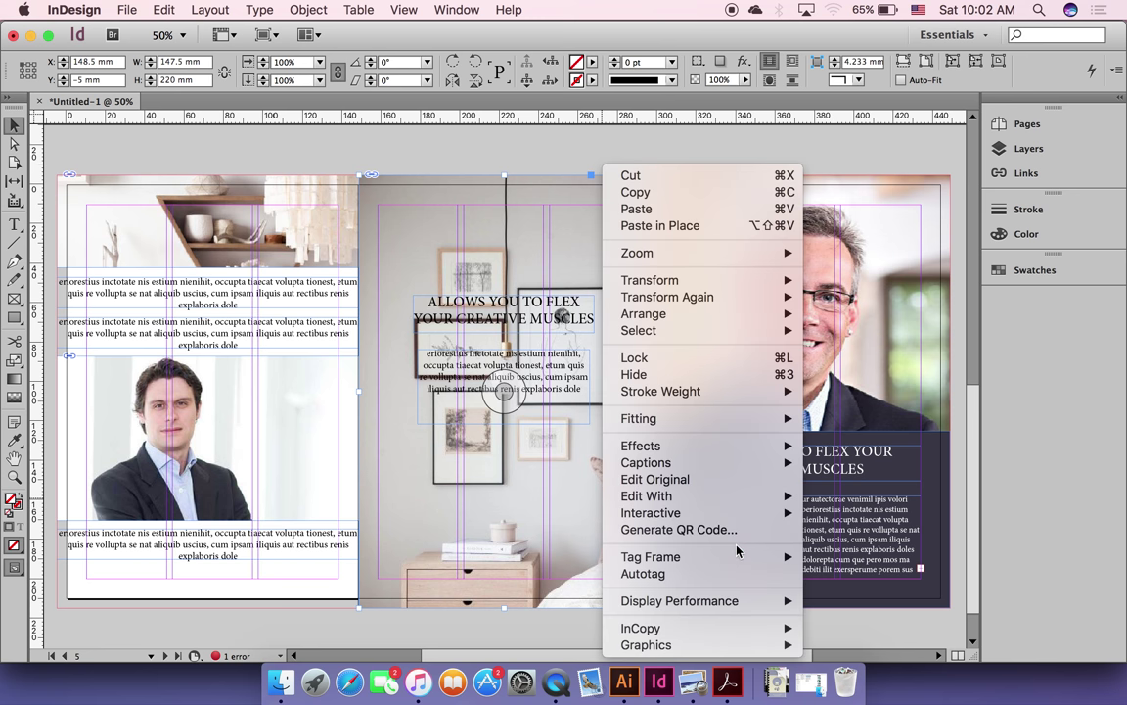
{"action": "mouse_move", "coordinate": [722, 314]}
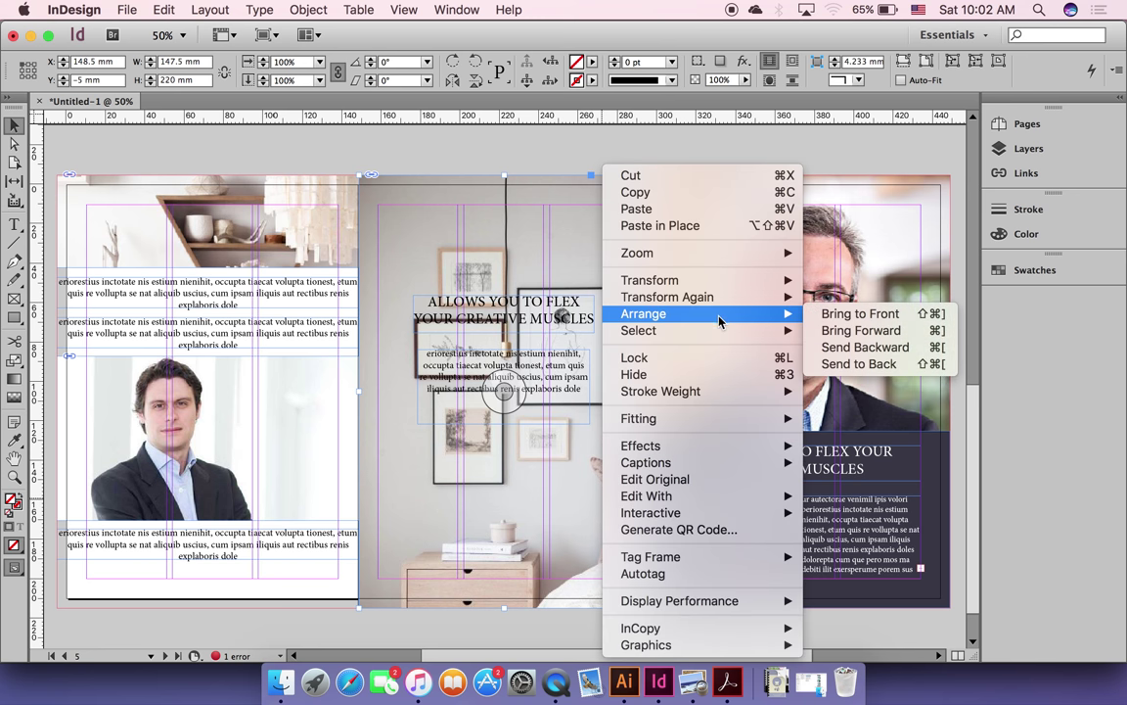
{"action": "left_click", "coordinate": [871, 355]}
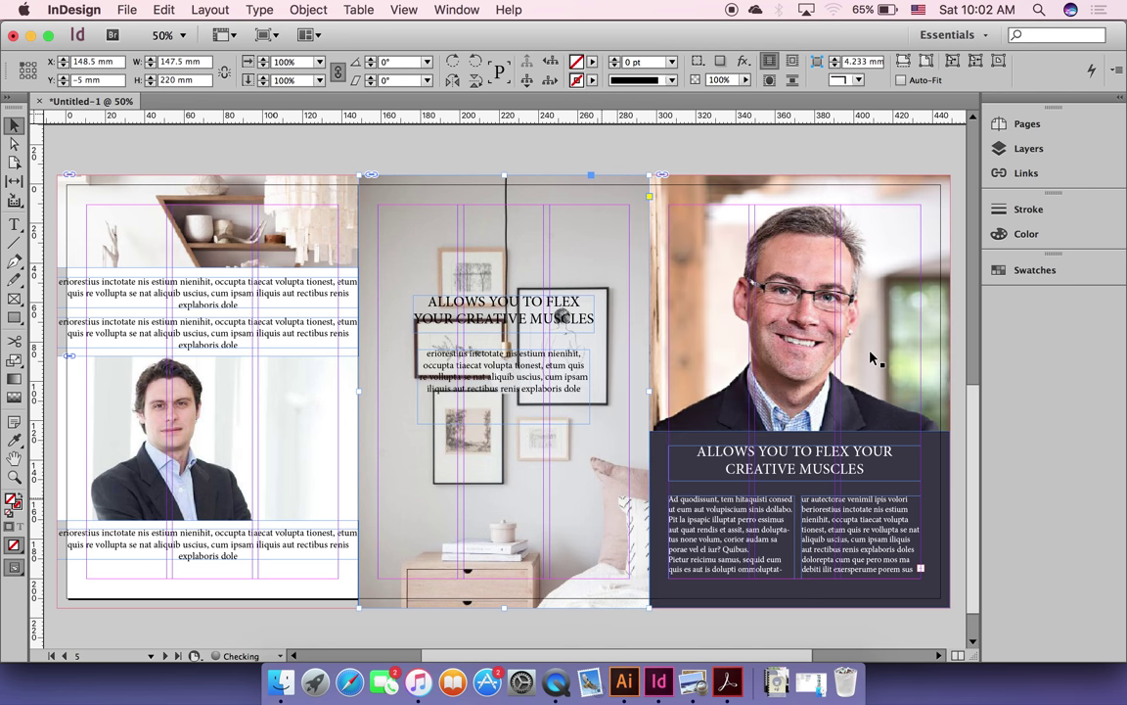
Step: Send the middle panel's wall photo to the back, behind the dark rectangle, and deselect it
{"action": "right_click", "coordinate": [569, 492]}
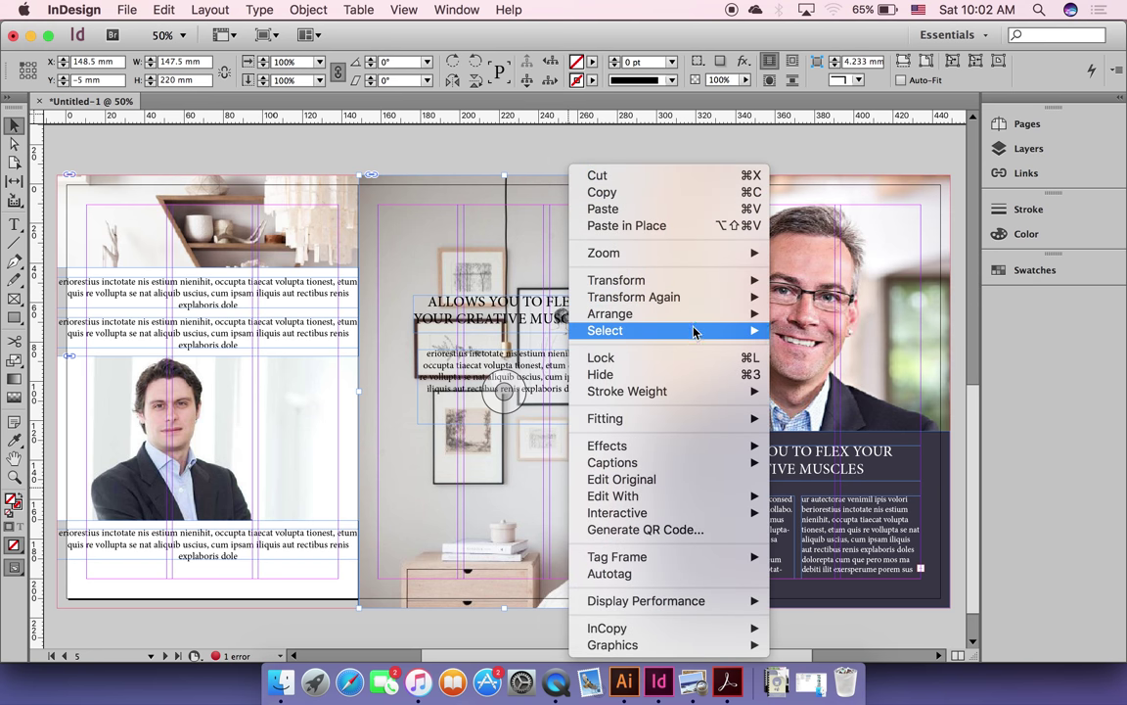
{"action": "mouse_move", "coordinate": [693, 322]}
{"action": "left_click", "coordinate": [837, 364]}
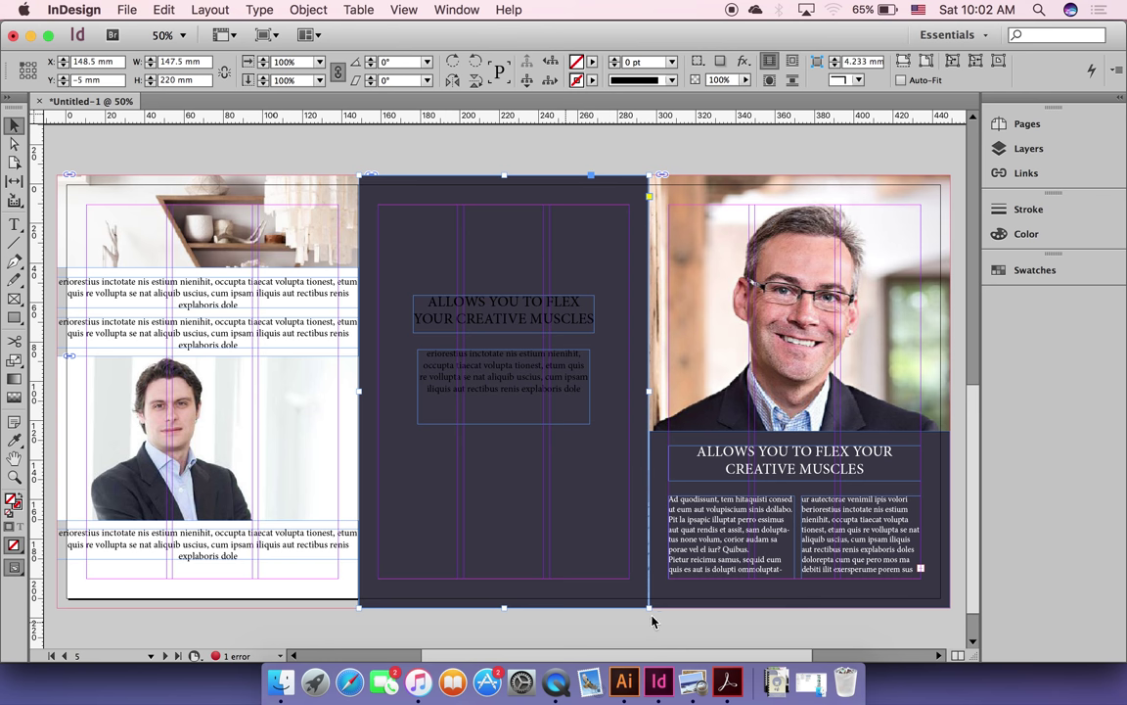
{"action": "left_click_drag", "start_coordinate": [647, 607], "coordinate": [610, 589]}
{"action": "left_click", "coordinate": [629, 633]}
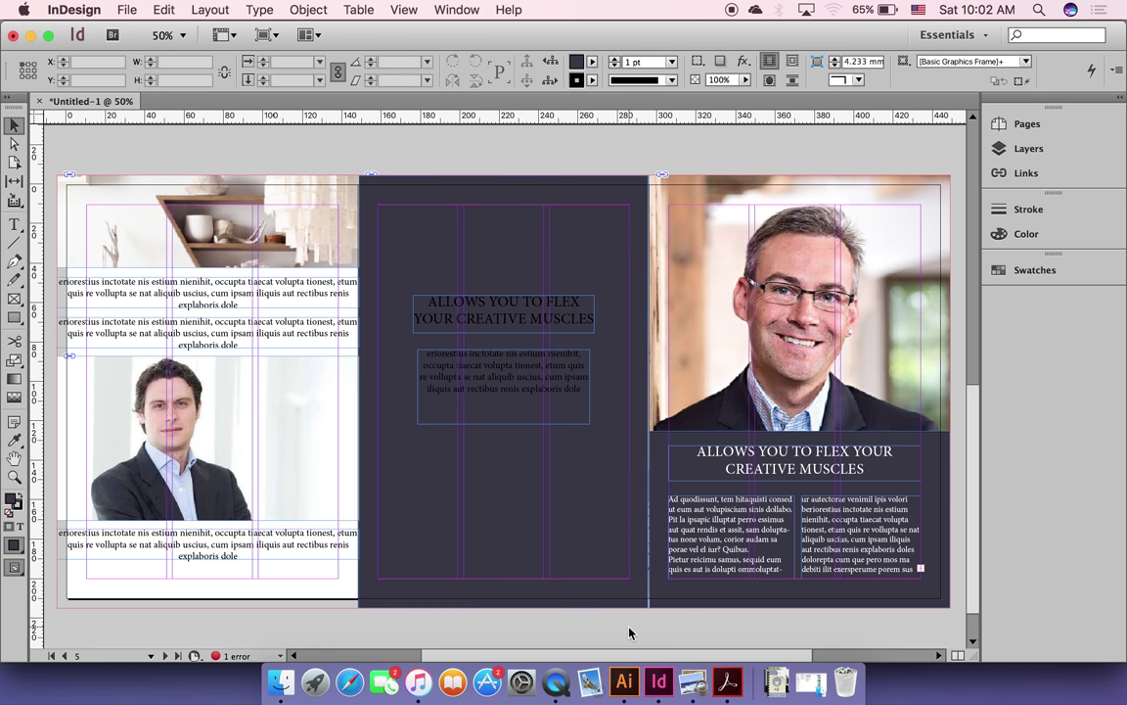
{"action": "left_click", "coordinate": [585, 245]}
{"action": "left_click_drag", "start_coordinate": [585, 246], "coordinate": [585, 301]}
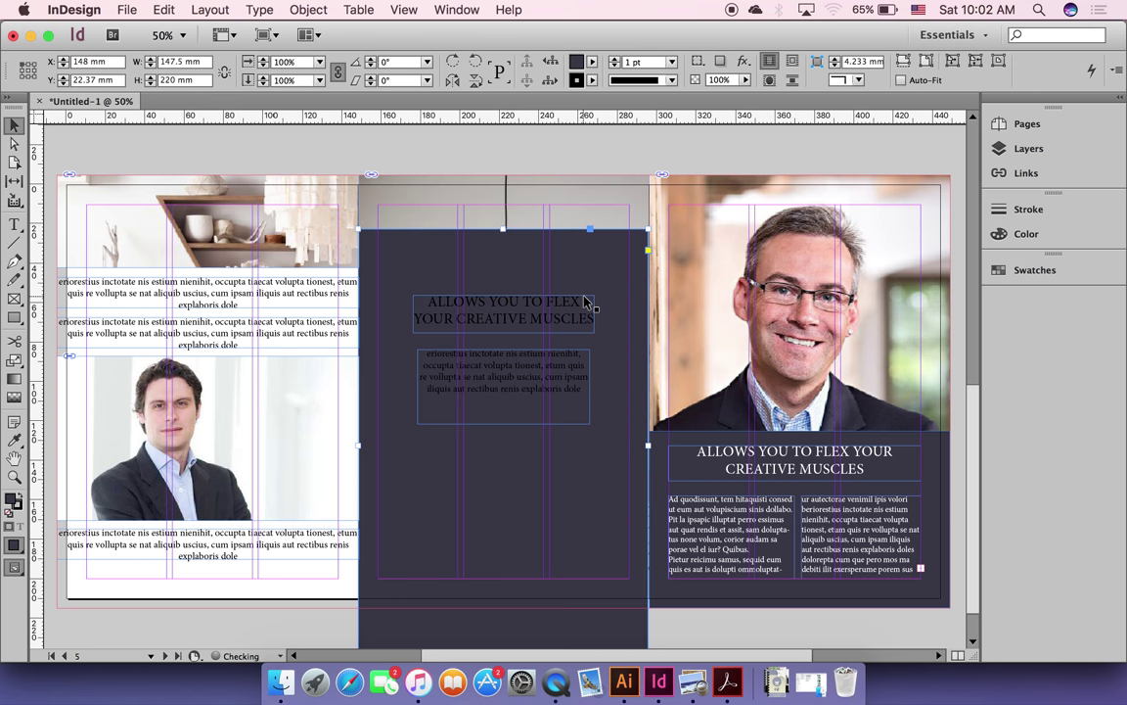
{"action": "key", "text": "cmd+z"}
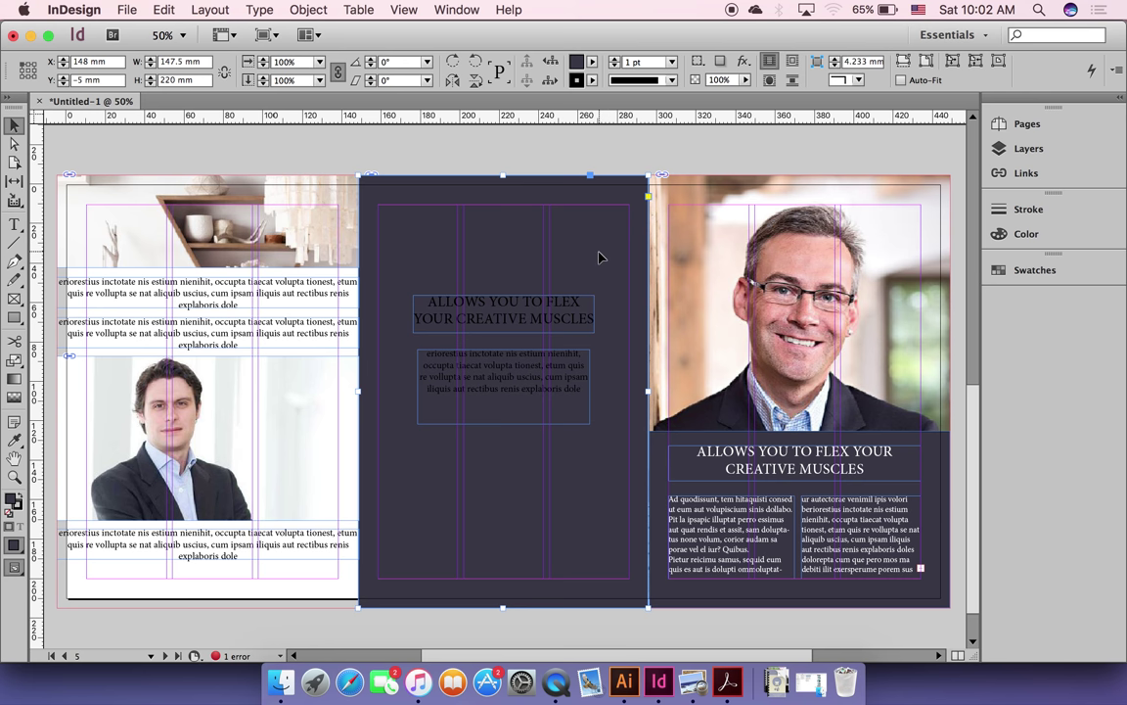
Step: Set the dark middle-panel rectangle's transparency to 30% opacity in the Effects settings, with the preview turned on
{"action": "right_click", "coordinate": [601, 257]}
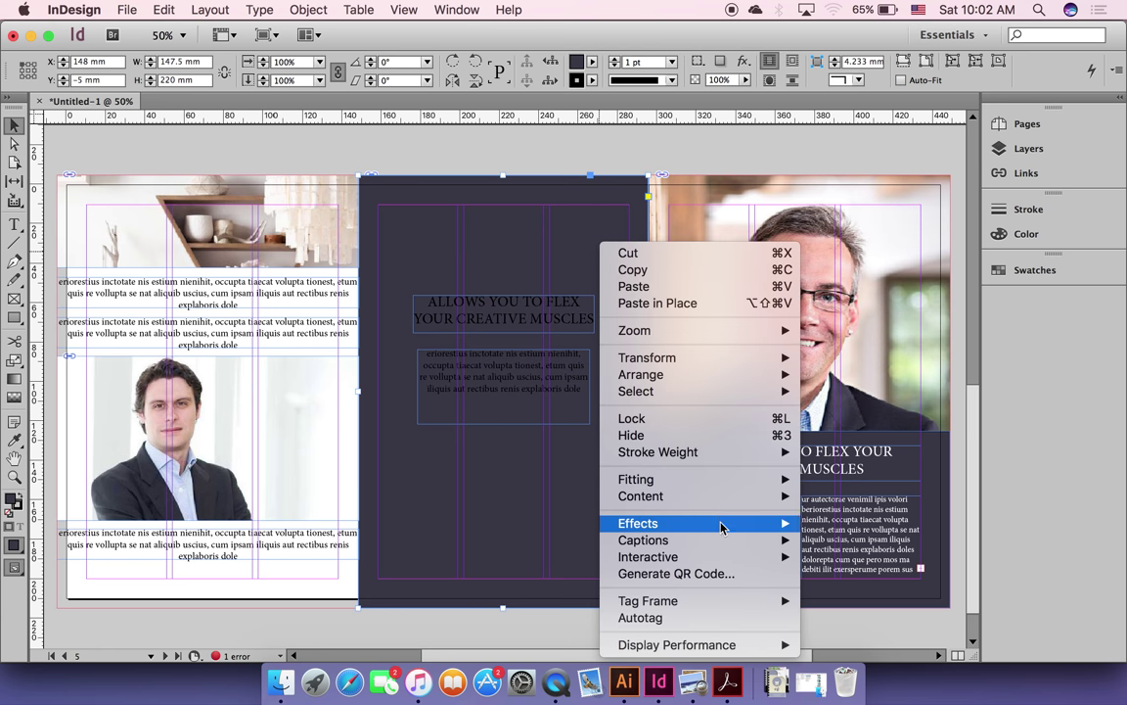
{"action": "mouse_move", "coordinate": [724, 524]}
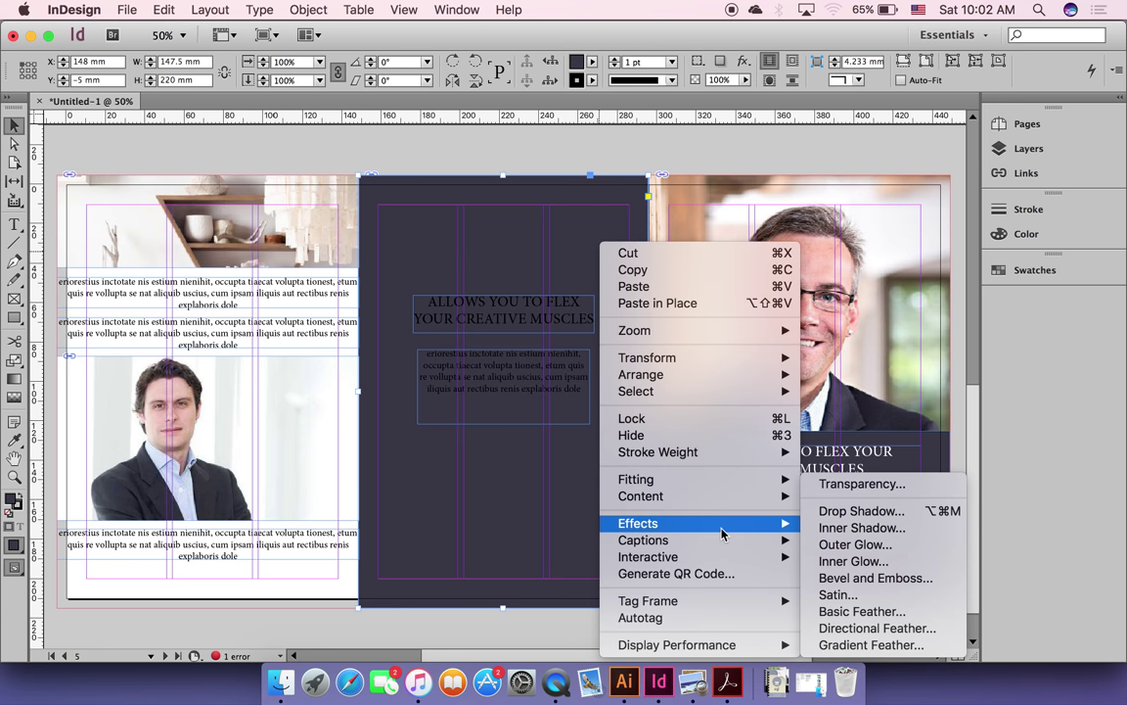
{"action": "left_click", "coordinate": [854, 489]}
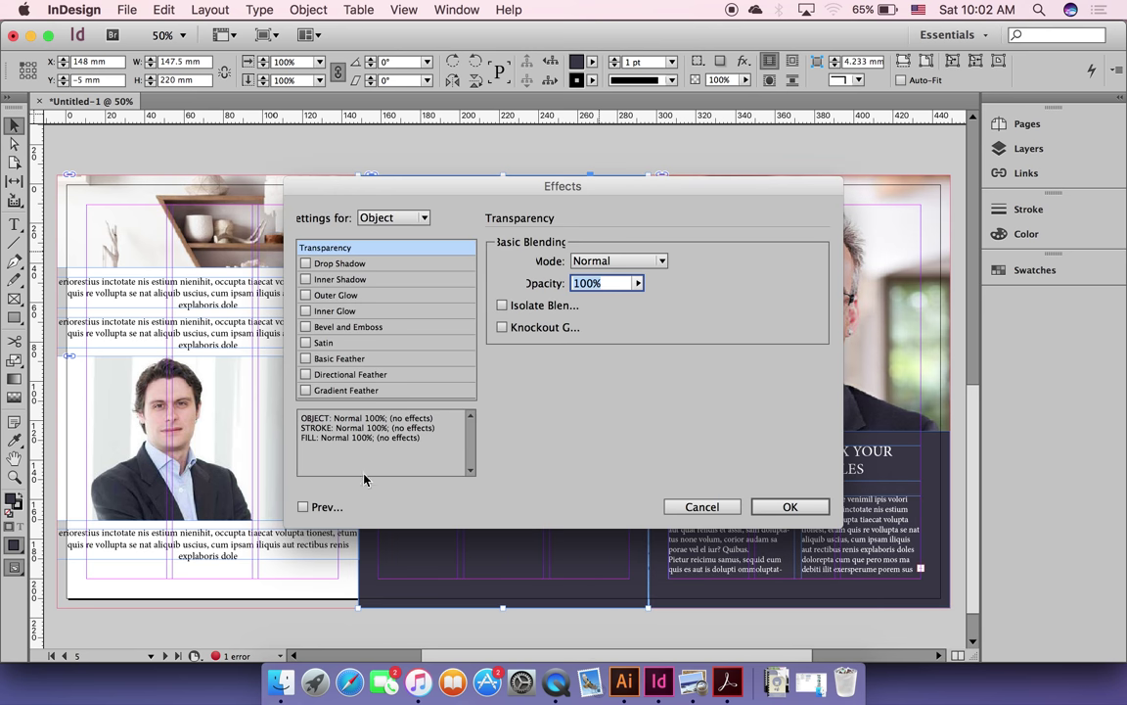
{"action": "left_click", "coordinate": [303, 506]}
{"action": "left_click_drag", "start_coordinate": [514, 196], "coordinate": [806, 160]}
{"action": "triple_click", "coordinate": [904, 251]}
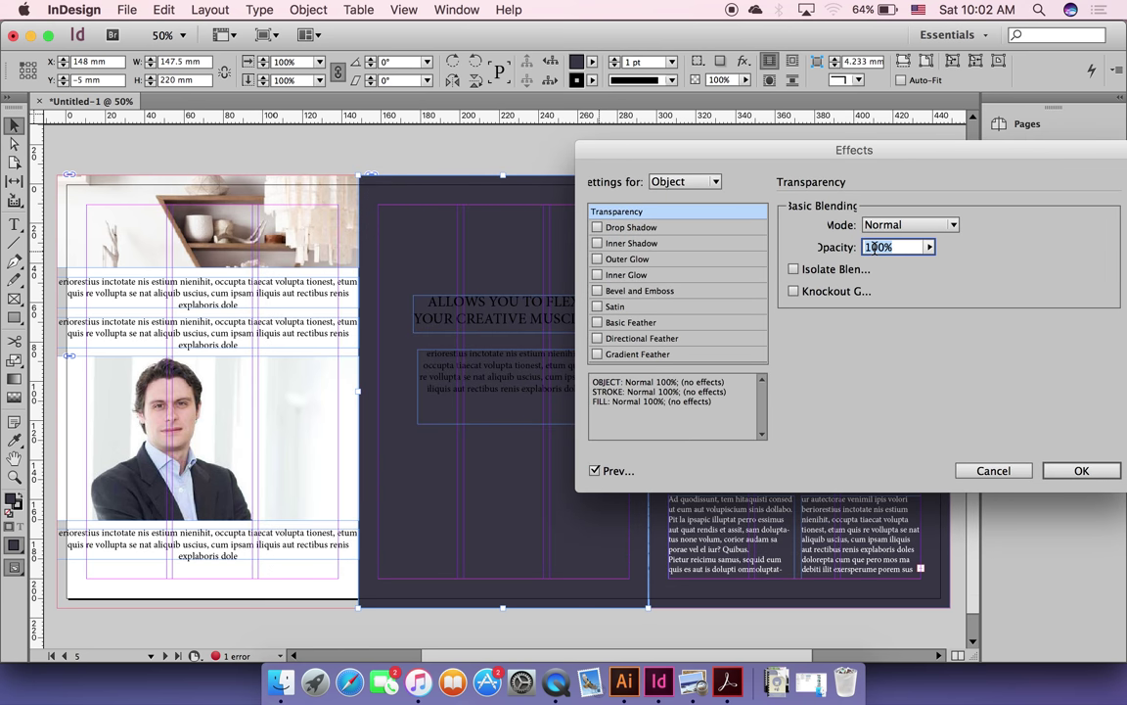
{"action": "type", "text": "30"}
{"action": "left_click", "coordinate": [596, 471]}
{"action": "left_click", "coordinate": [596, 472]}
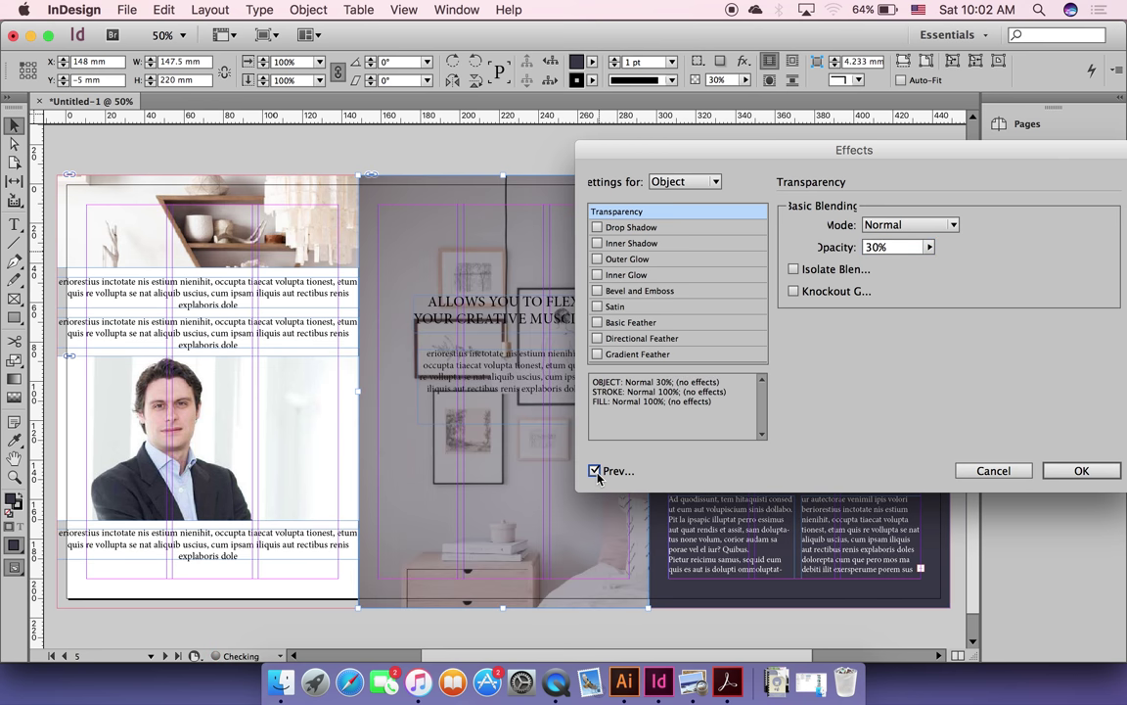
Step: Set the middle-panel rectangle's opacity to 60%, compare it with the preview, and apply the effect
{"action": "left_click_drag", "start_coordinate": [887, 150], "coordinate": [955, 181]}
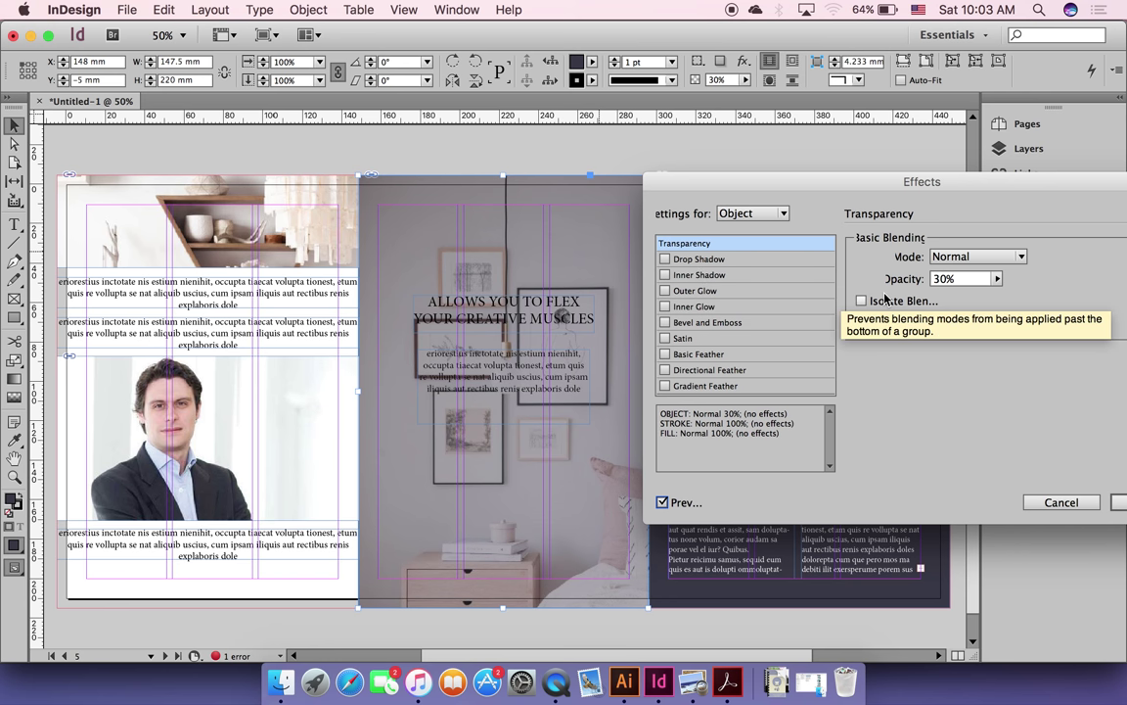
{"action": "double_click", "coordinate": [970, 280]}
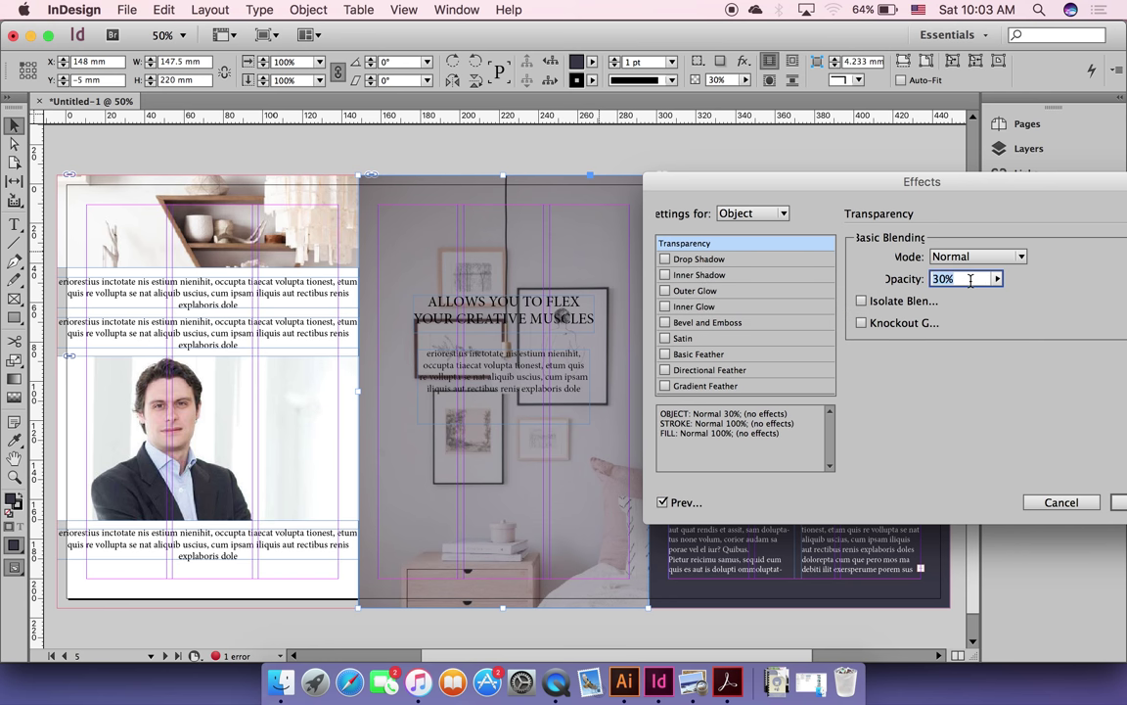
{"action": "type", "text": "69"}
{"action": "key", "text": "BackSpace"}
{"action": "type", "text": "0"}
{"action": "left_click", "coordinate": [663, 503]}
{"action": "left_click", "coordinate": [663, 503]}
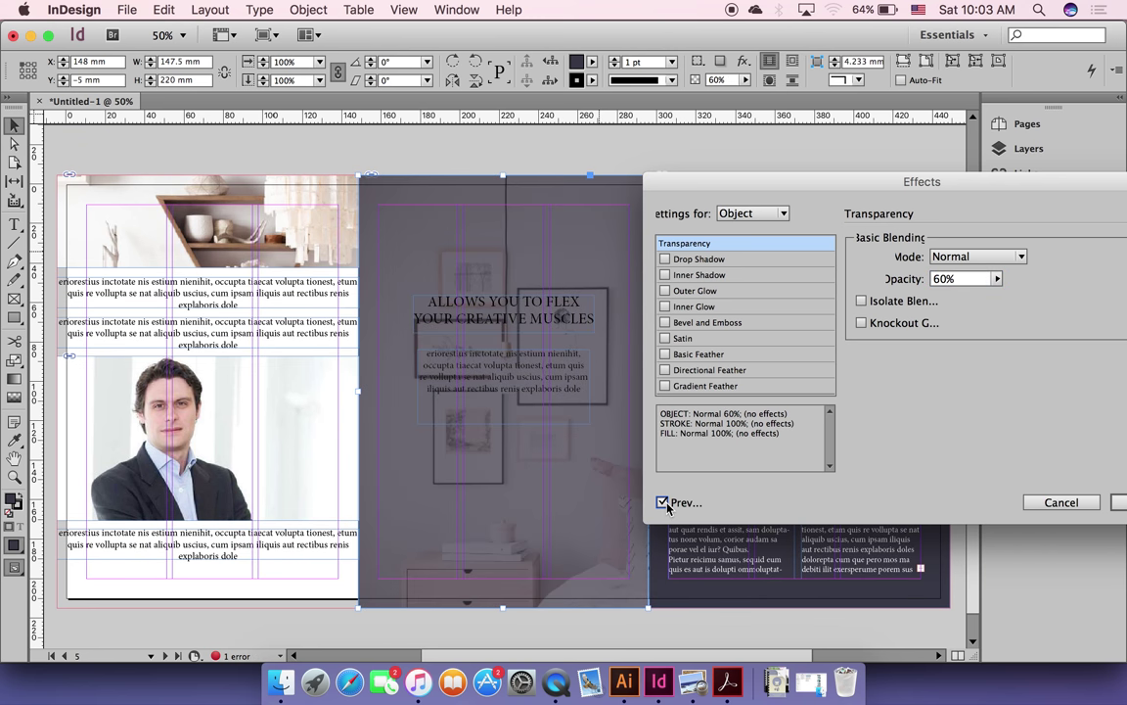
{"action": "left_click_drag", "start_coordinate": [949, 186], "coordinate": [832, 176]}
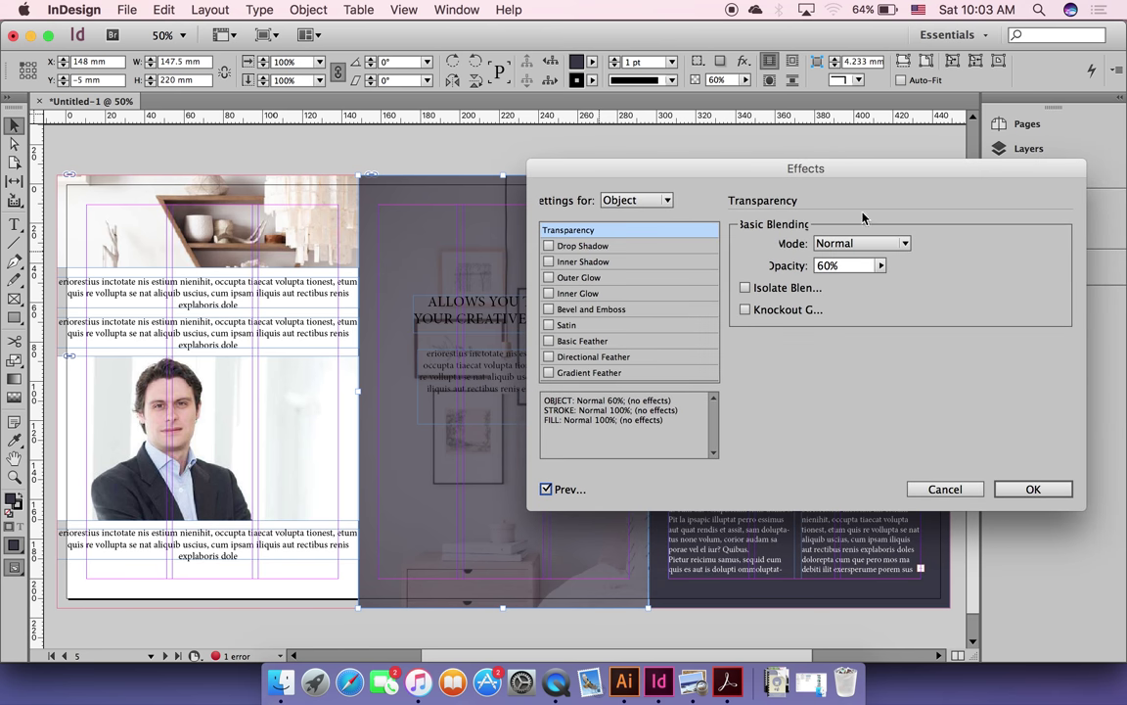
{"action": "left_click", "coordinate": [1020, 493]}
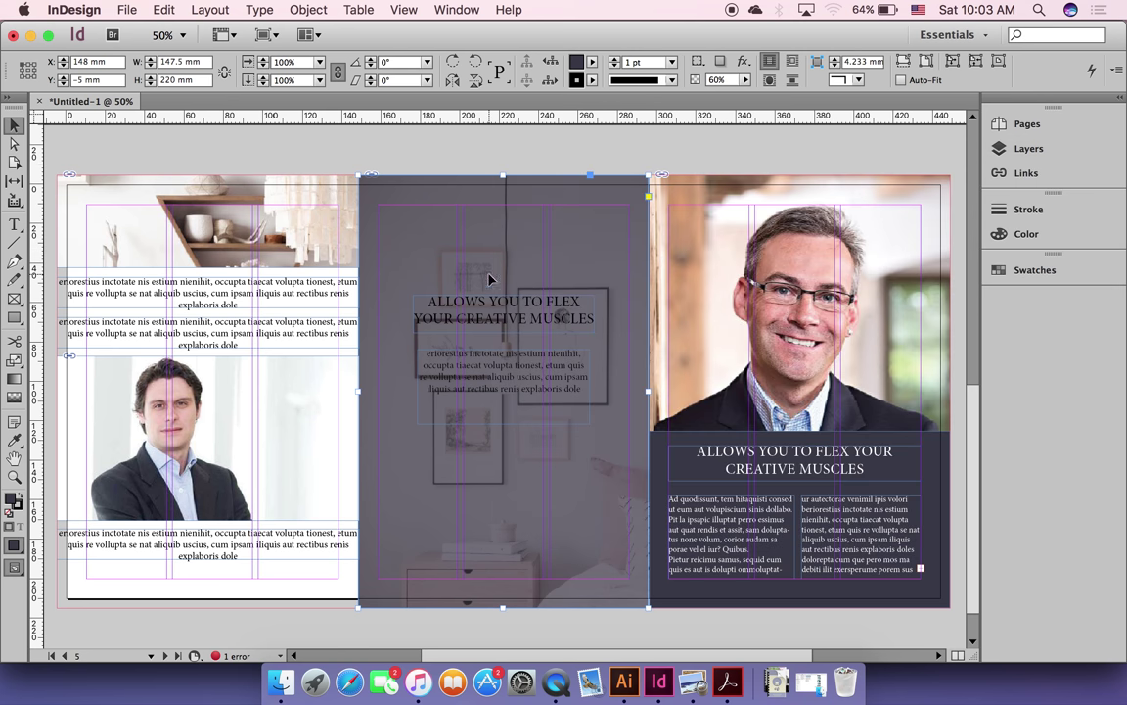
Step: Colour the whole headline in the middle panel with the [Paper] swatch
{"action": "left_click", "coordinate": [505, 306]}
{"action": "double_click", "coordinate": [505, 306]}
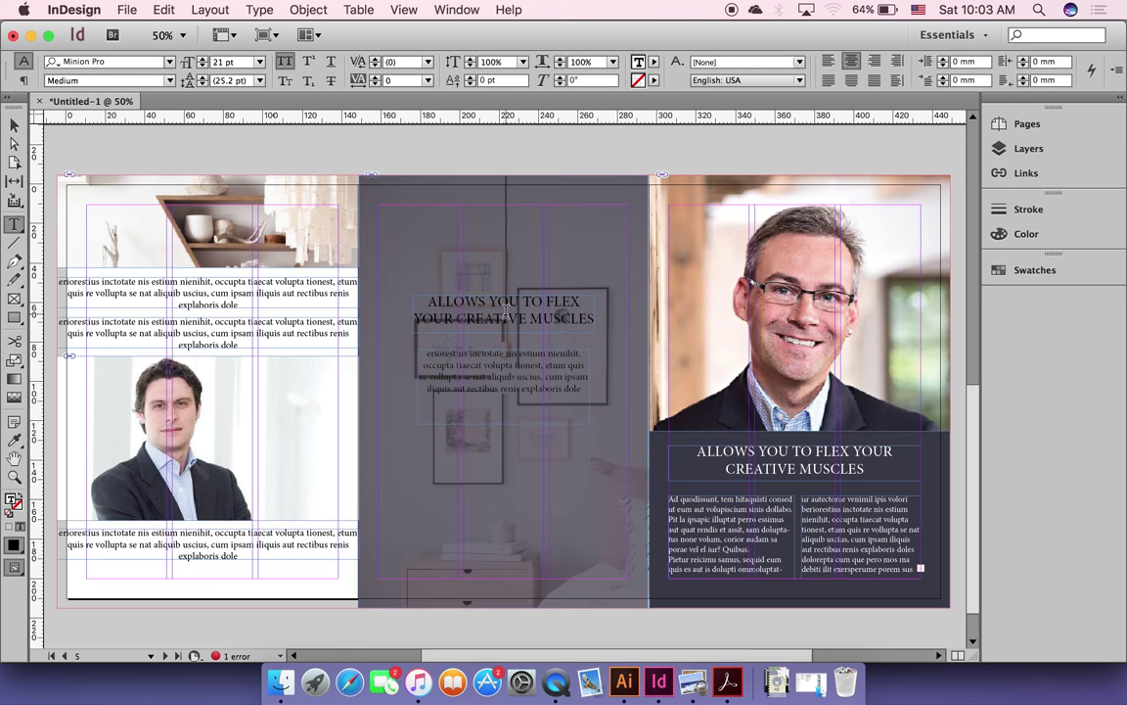
{"action": "key", "text": "super+a"}
{"action": "left_click", "coordinate": [654, 62]}
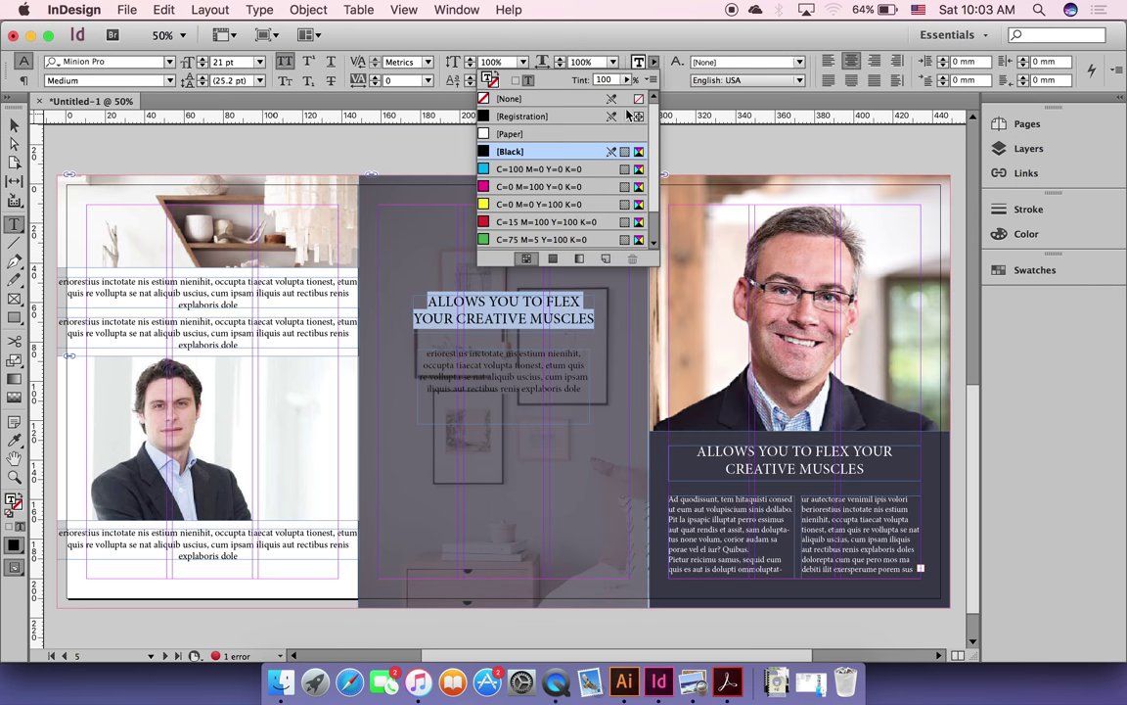
{"action": "left_click", "coordinate": [489, 134]}
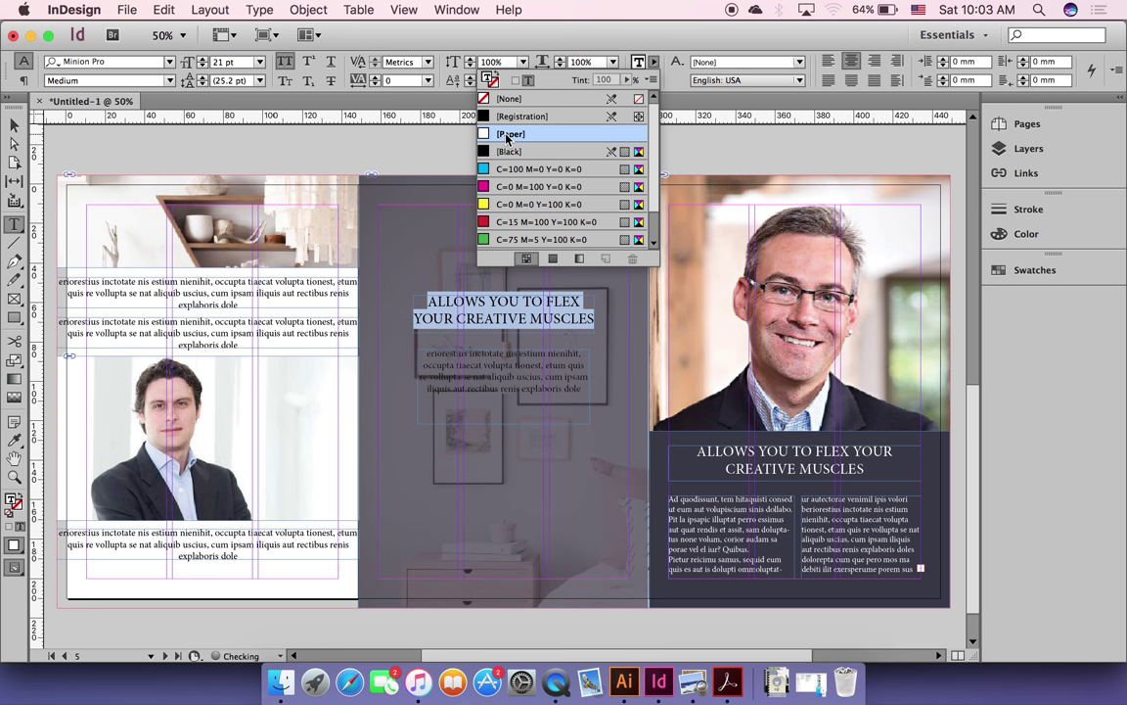
Step: Colour all the body text below the middle panel's headline with the [Paper] swatch and deselect the frame
{"action": "left_click", "coordinate": [506, 354]}
{"action": "key", "text": "super+a"}
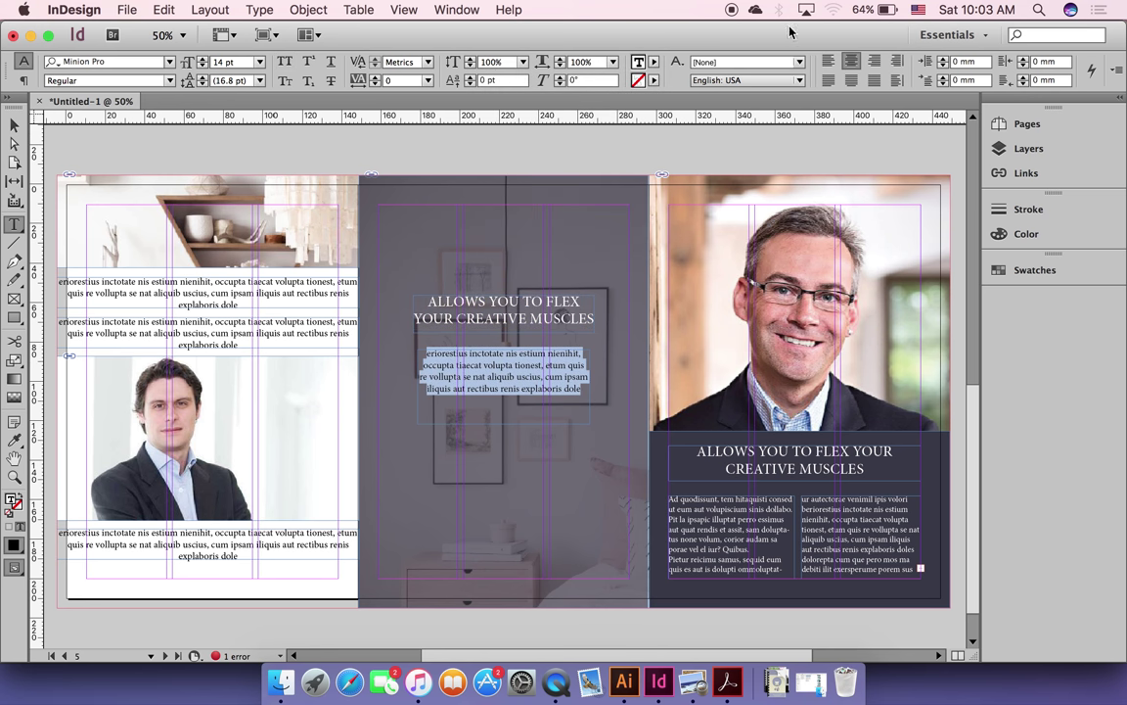
{"action": "left_click", "coordinate": [653, 62]}
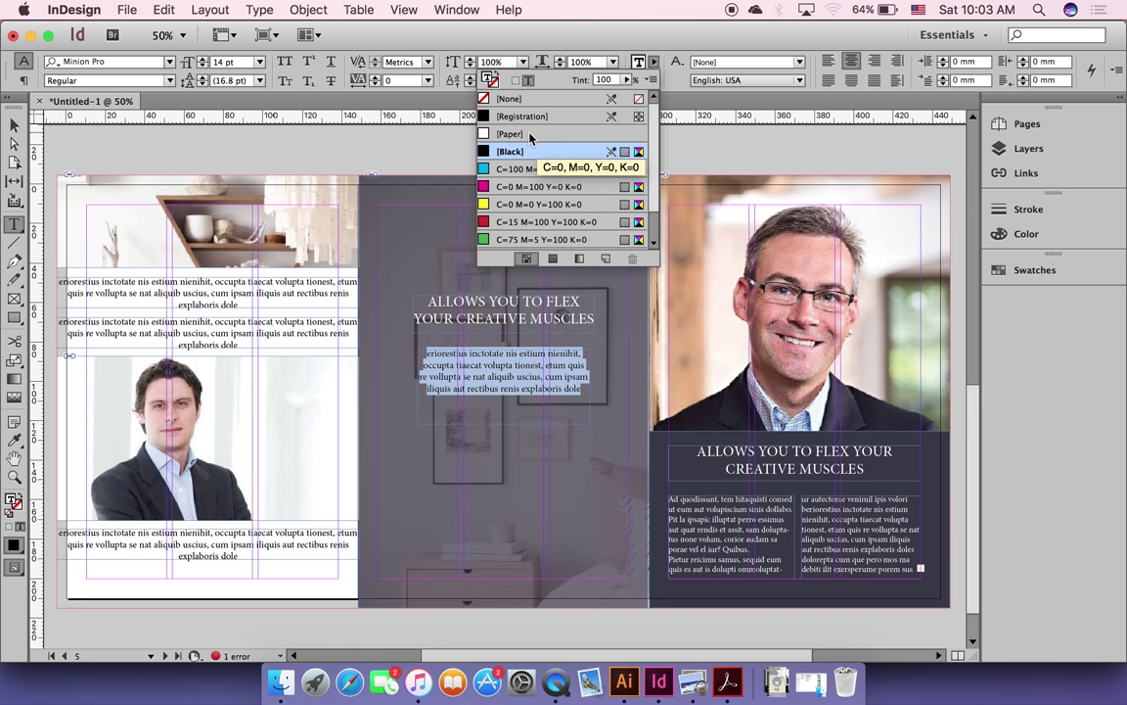
{"action": "left_click", "coordinate": [529, 135]}
{"action": "key", "text": "Escape"}
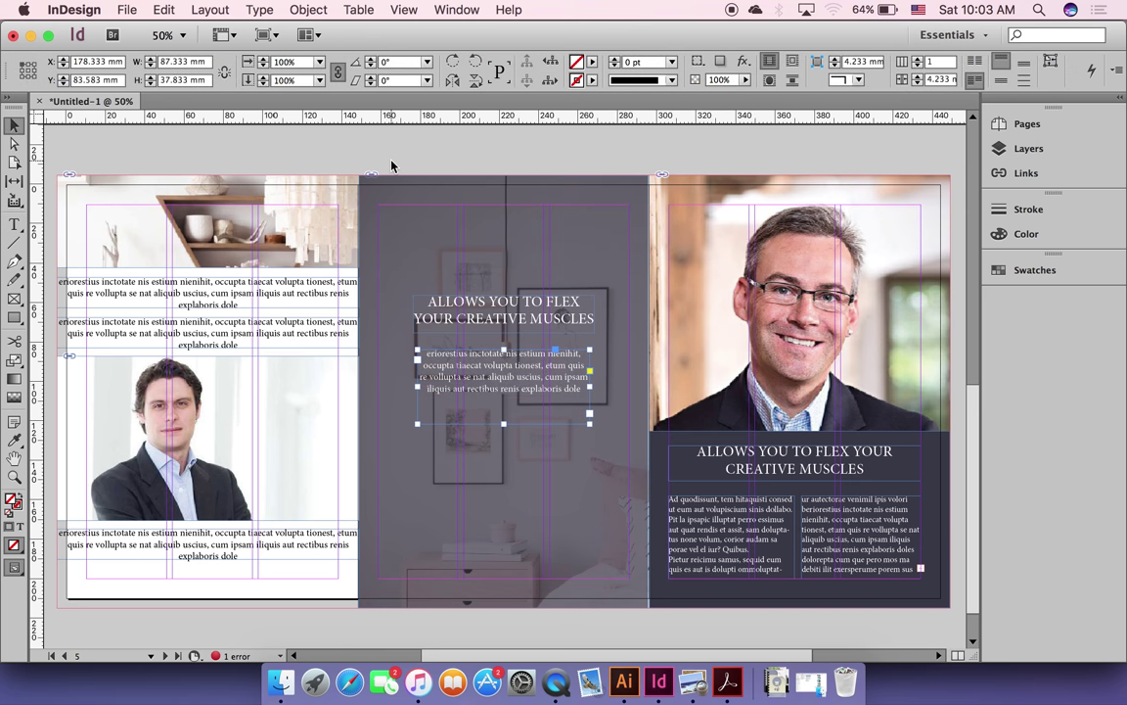
{"action": "left_click", "coordinate": [391, 166]}
Step: Draw a dark rectangle about 153 × 220 mm over the entire left panel, reaching the bleed edges
{"action": "scroll", "coordinate": [391, 166], "scroll_direction": "up", "scroll_amount": 3}
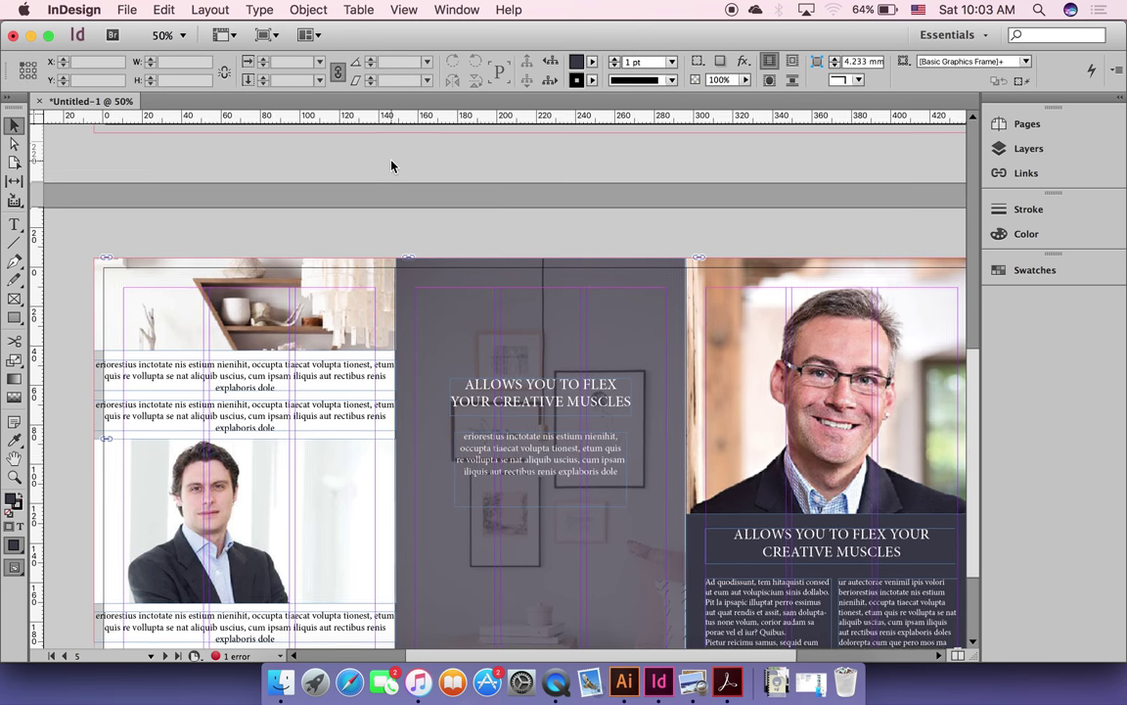
{"action": "scroll", "coordinate": [392, 167], "scroll_direction": "down", "scroll_amount": 2}
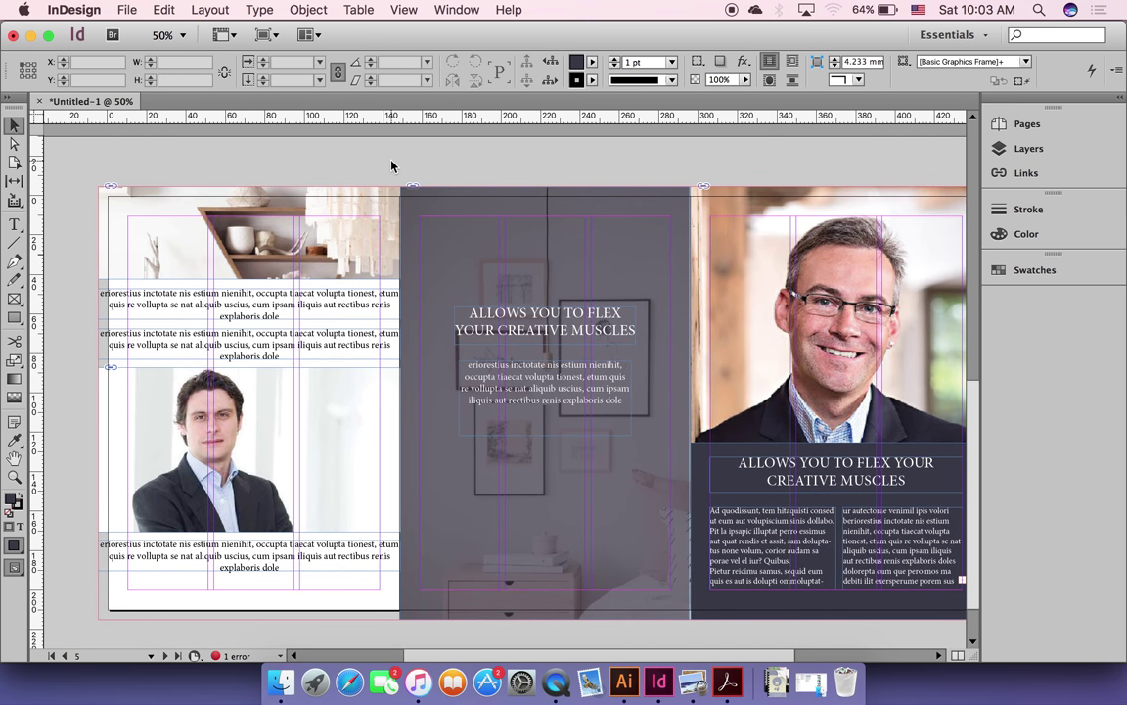
{"action": "scroll", "coordinate": [391, 167], "scroll_direction": "down", "scroll_amount": 1}
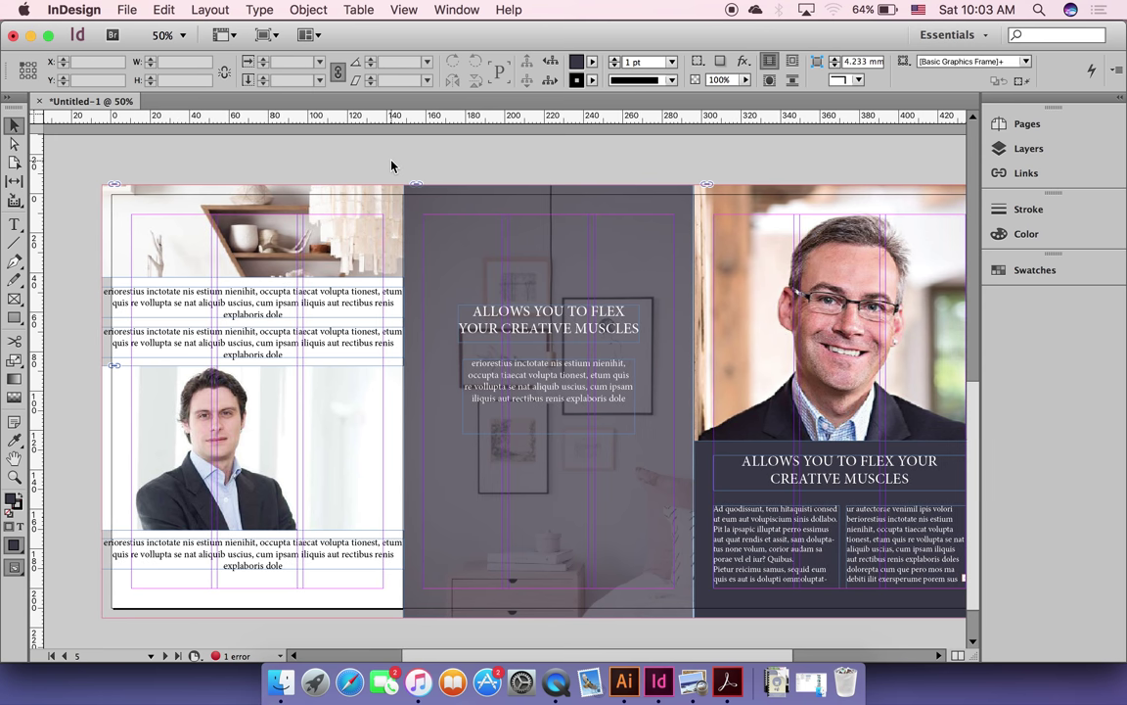
{"action": "scroll", "coordinate": [392, 166], "scroll_direction": "left", "scroll_amount": 3}
{"action": "scroll", "coordinate": [391, 167], "scroll_direction": "down", "scroll_amount": 2}
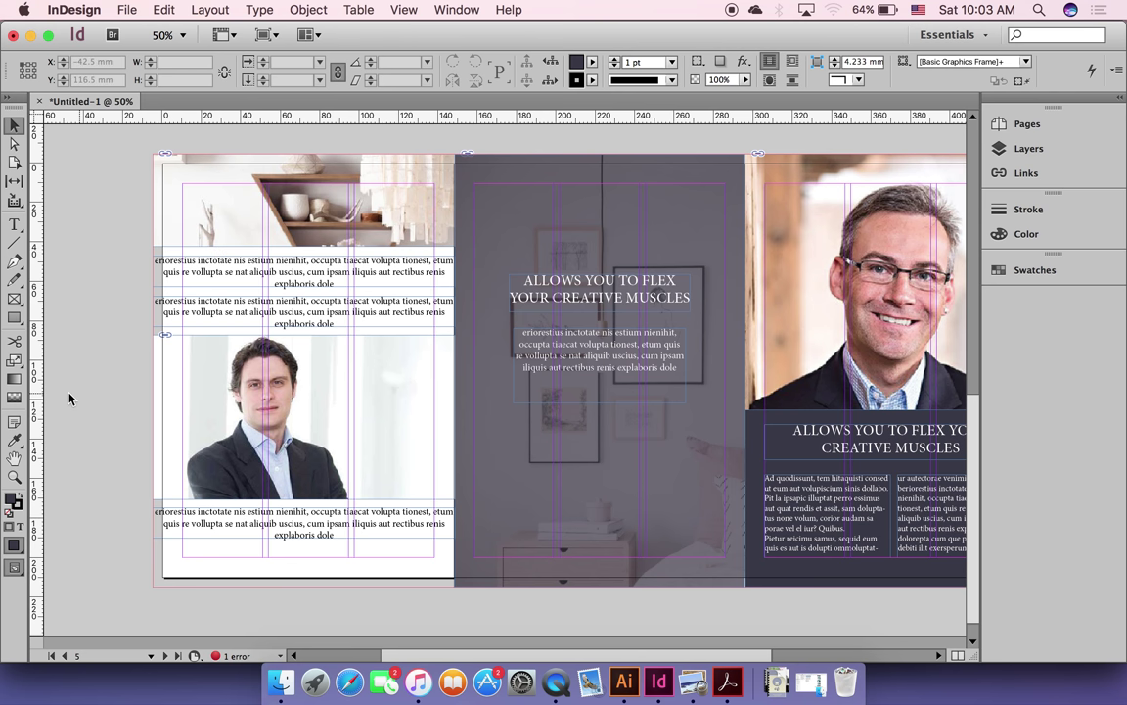
{"action": "left_click", "coordinate": [15, 316]}
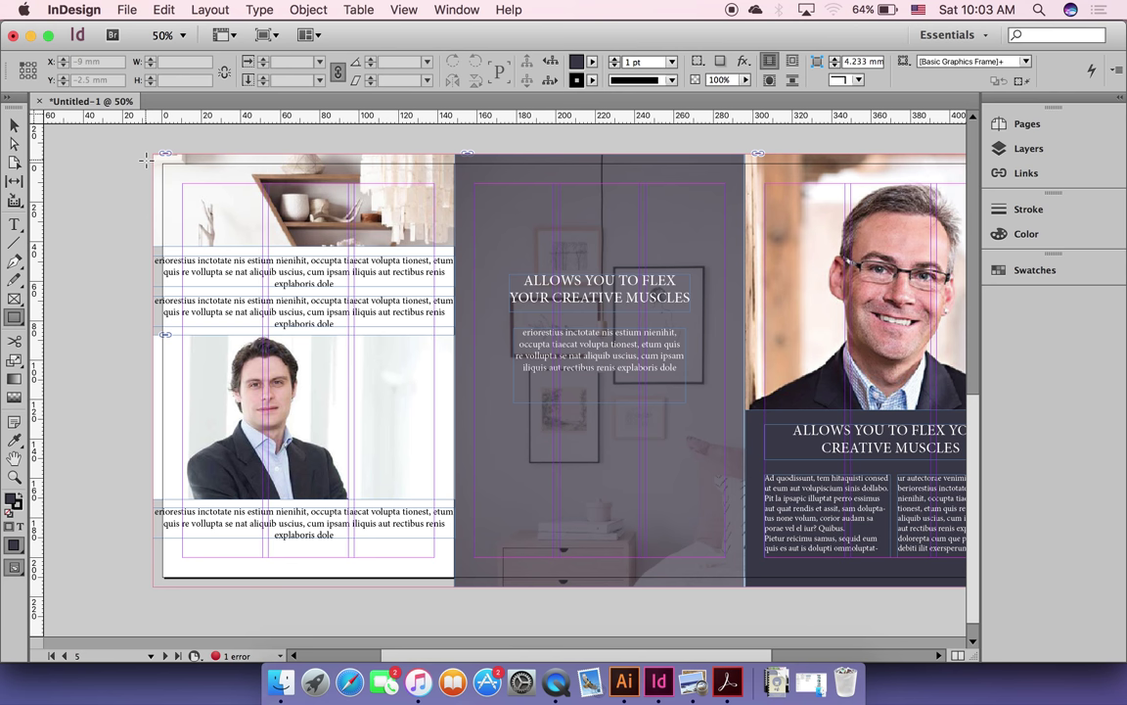
{"action": "left_click_drag", "start_coordinate": [147, 155], "coordinate": [455, 590]}
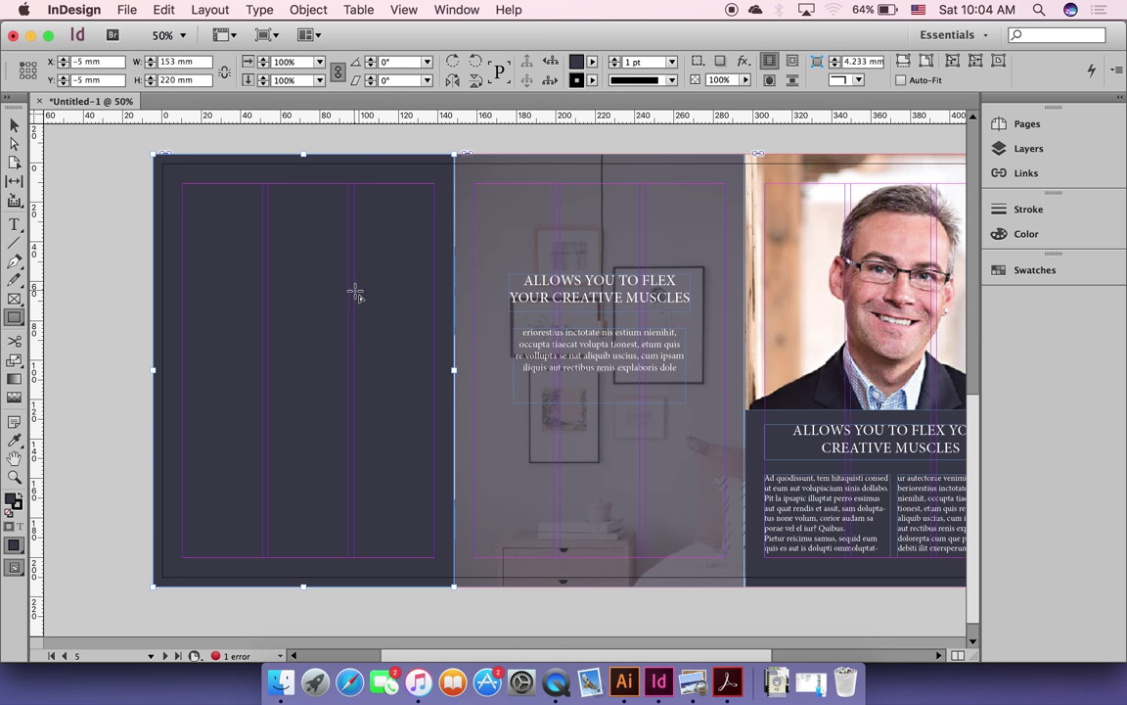
Step: Fill the left-panel rectangle with a vertical white-to-black gradient and send it behind the photos and text
{"action": "left_click", "coordinate": [13, 386]}
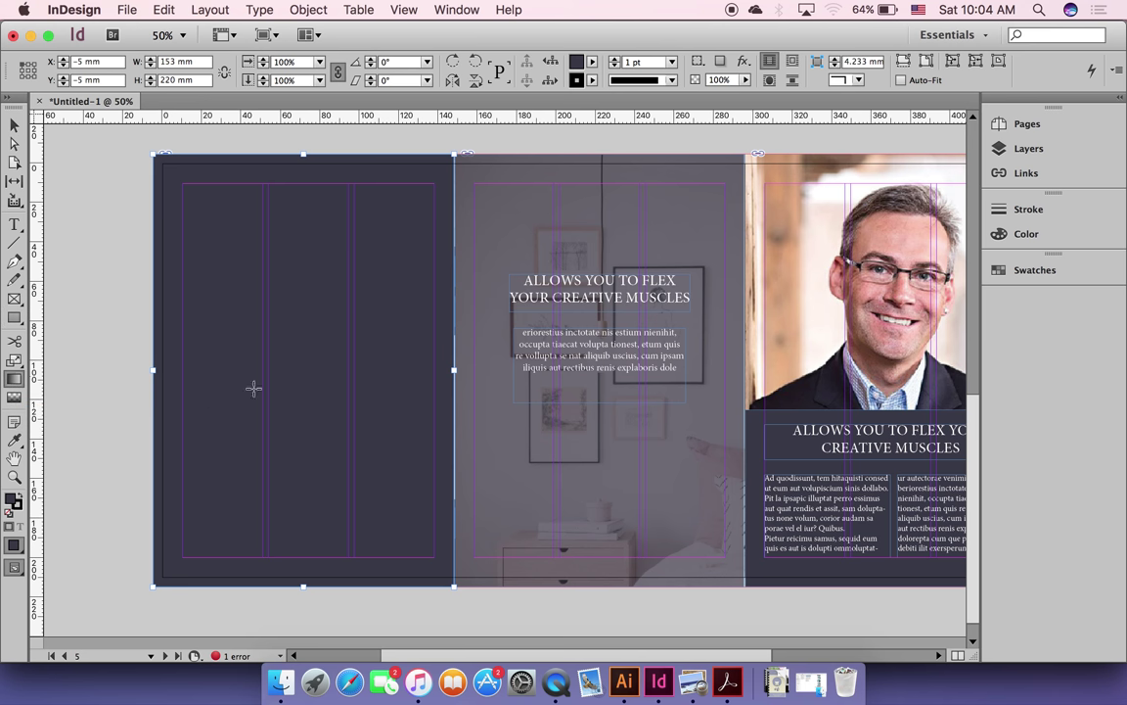
{"action": "left_click_drag", "start_coordinate": [300, 315], "coordinate": [303, 452]}
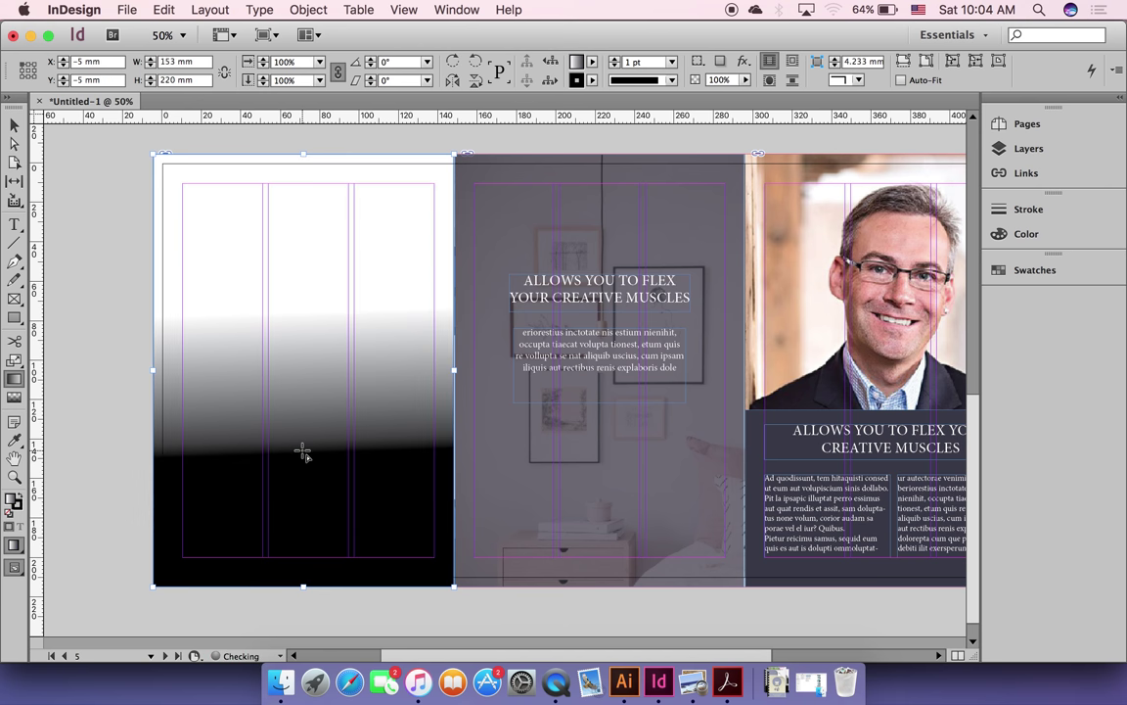
{"action": "left_click_drag", "start_coordinate": [316, 207], "coordinate": [317, 503]}
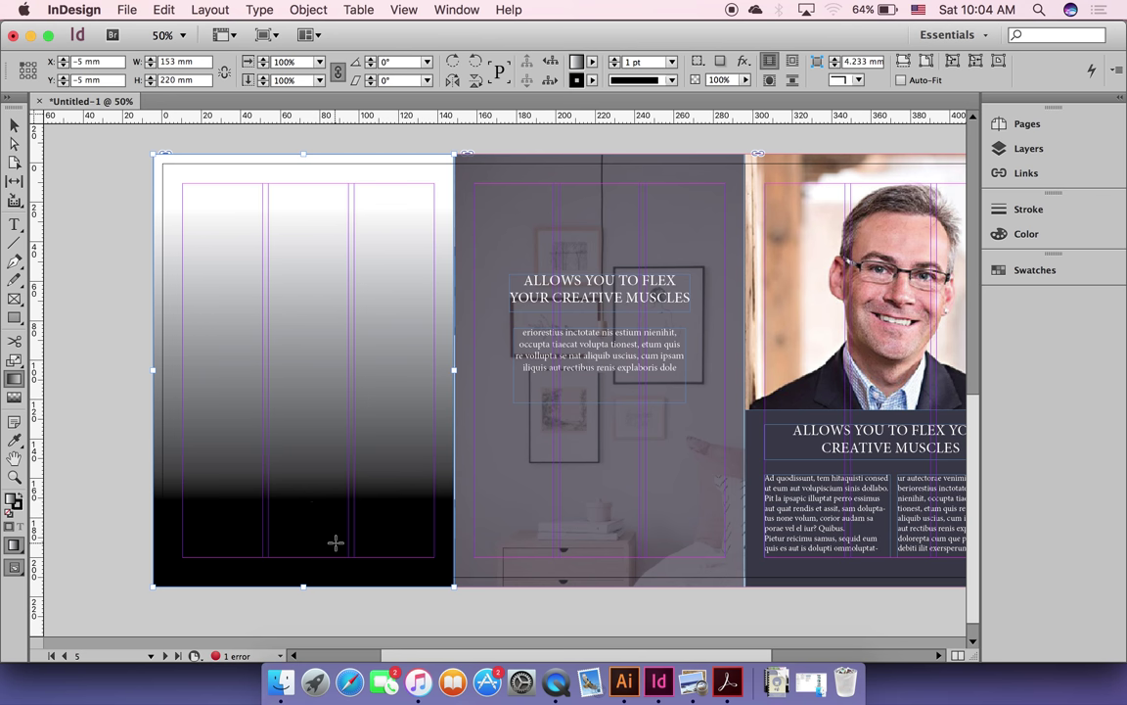
{"action": "left_click", "coordinate": [12, 125]}
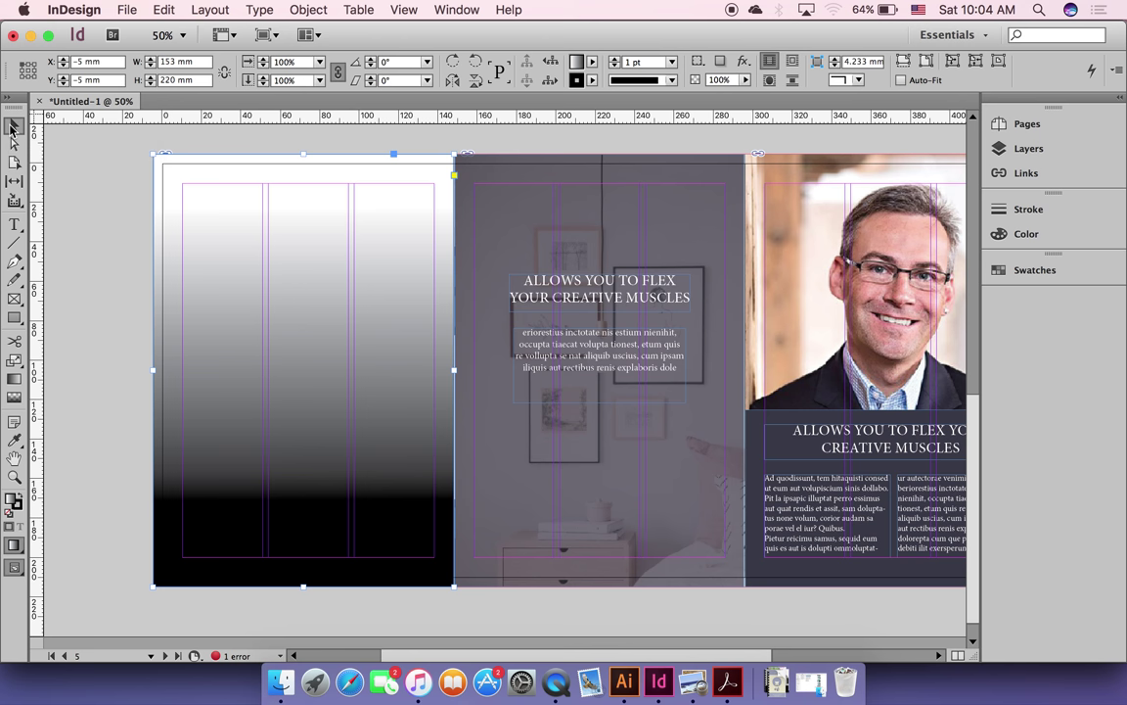
{"action": "key", "text": "super+shift+bracketleft"}
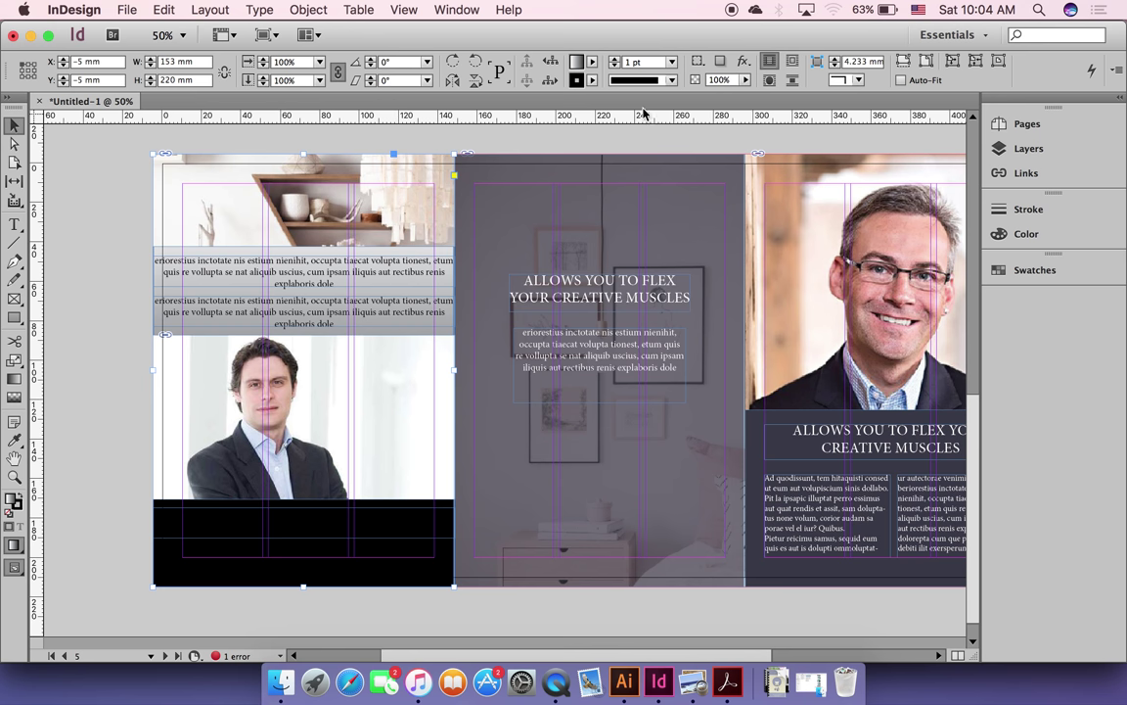
Step: Add a yellow C=0 M=0 Y=100 K=0 stop near the black end of the left-panel rectangle's linear gradient
{"action": "left_click", "coordinate": [455, 8]}
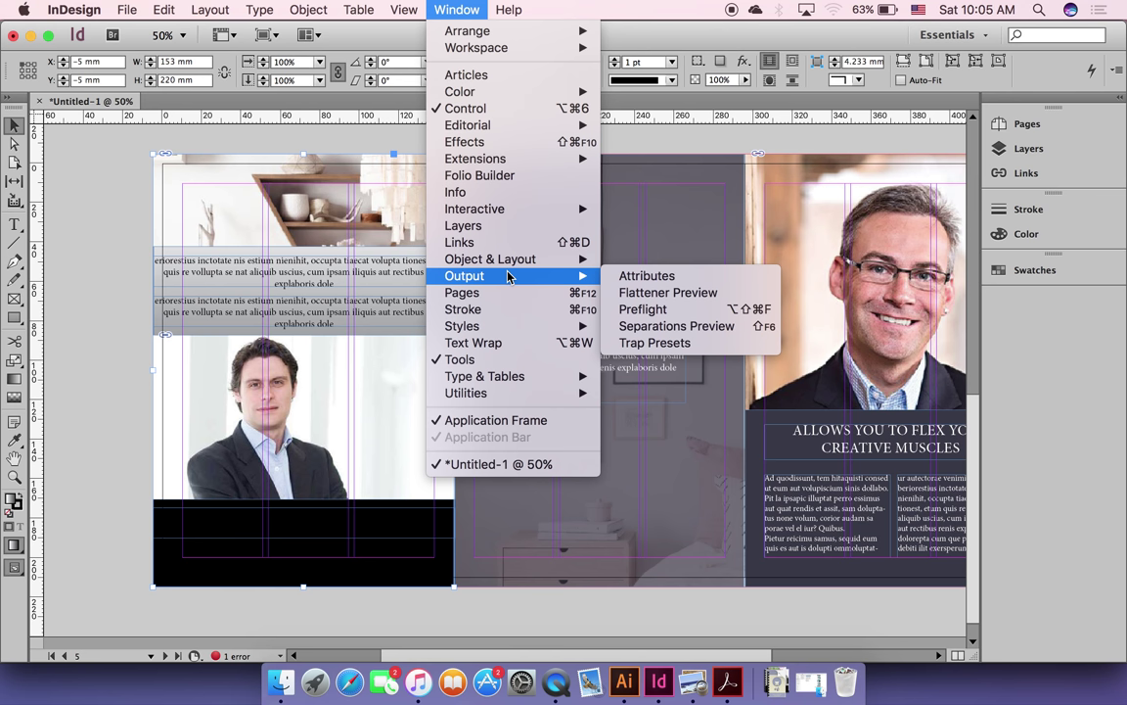
{"action": "mouse_move", "coordinate": [544, 92]}
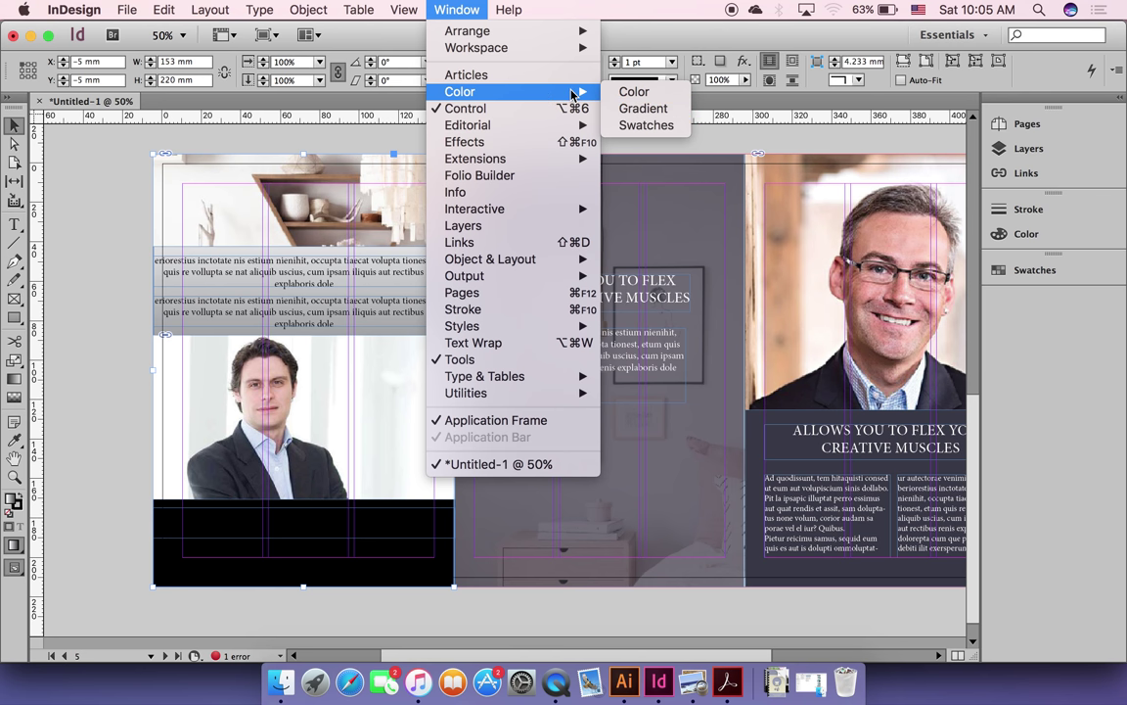
{"action": "left_click", "coordinate": [645, 108]}
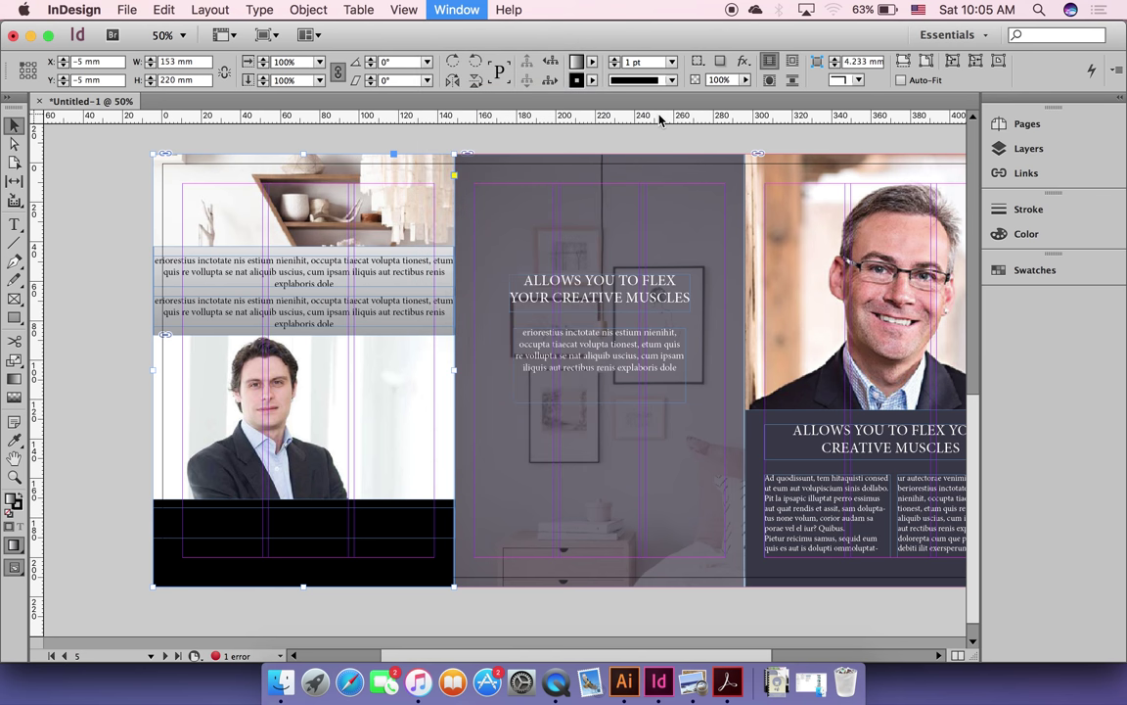
{"action": "left_click_drag", "start_coordinate": [561, 315], "coordinate": [565, 140]}
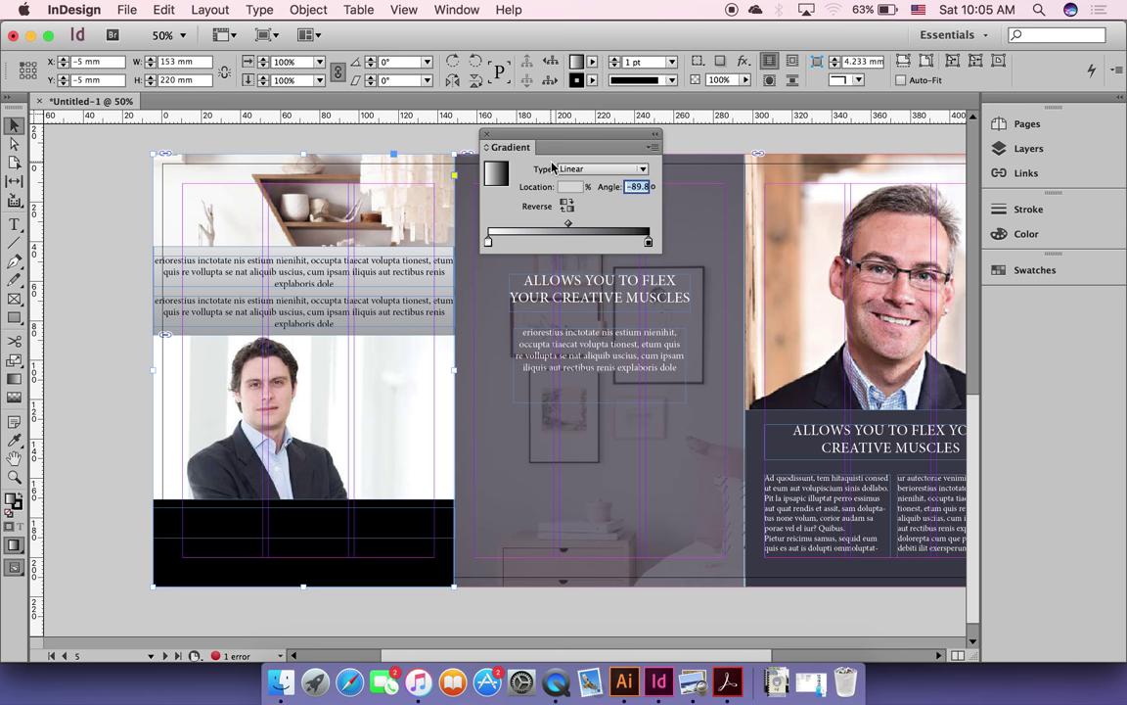
{"action": "left_click", "coordinate": [1052, 281]}
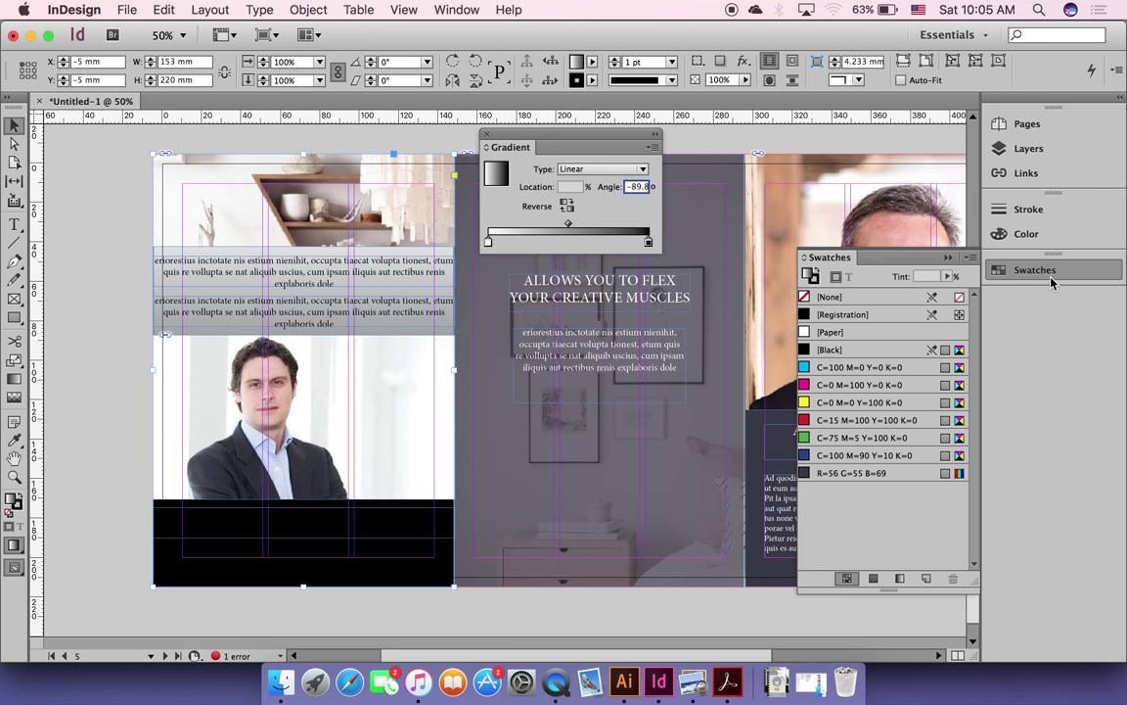
{"action": "left_click", "coordinate": [832, 403]}
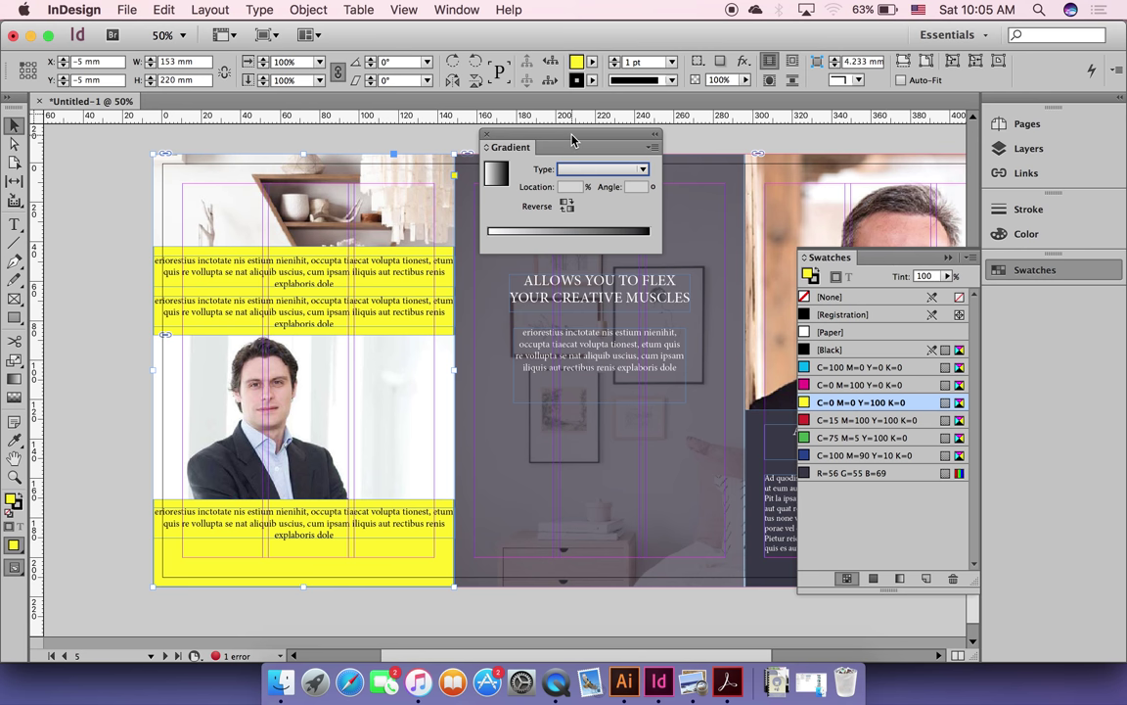
{"action": "left_click", "coordinate": [568, 231]}
{"action": "left_click_drag", "start_coordinate": [829, 404], "coordinate": [617, 239]}
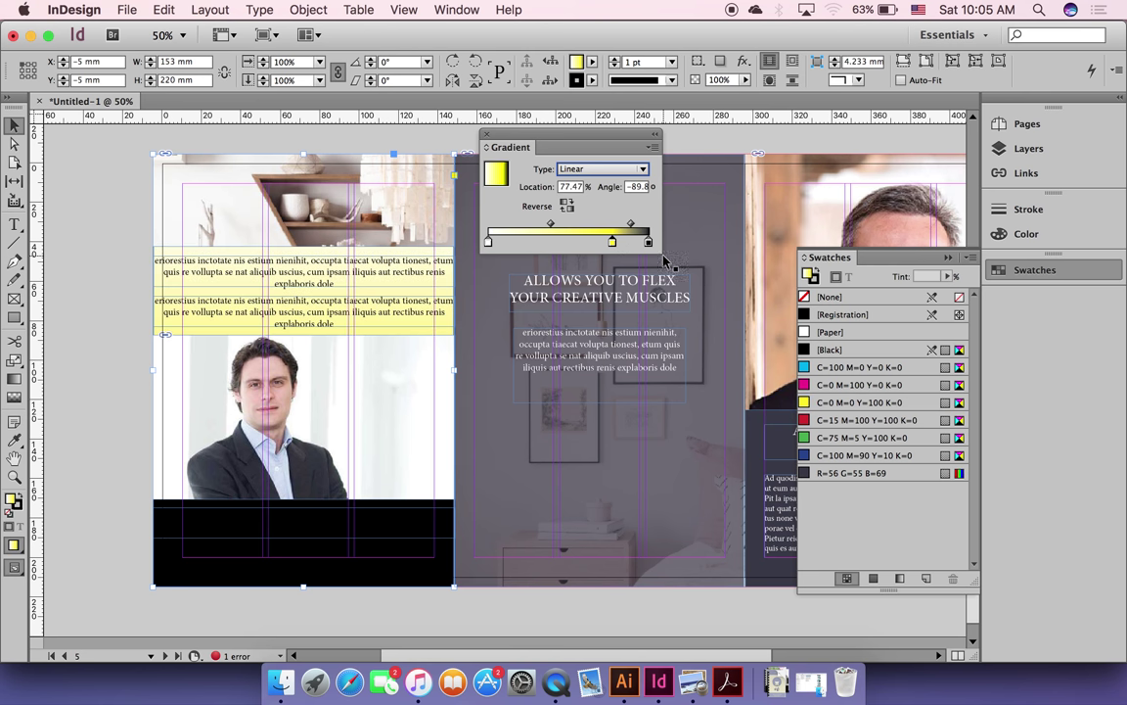
Step: Remove the gradient's black stop, place the yellow stop at 96.45% and shift the midpoint to 77.97%
{"action": "left_click", "coordinate": [650, 242]}
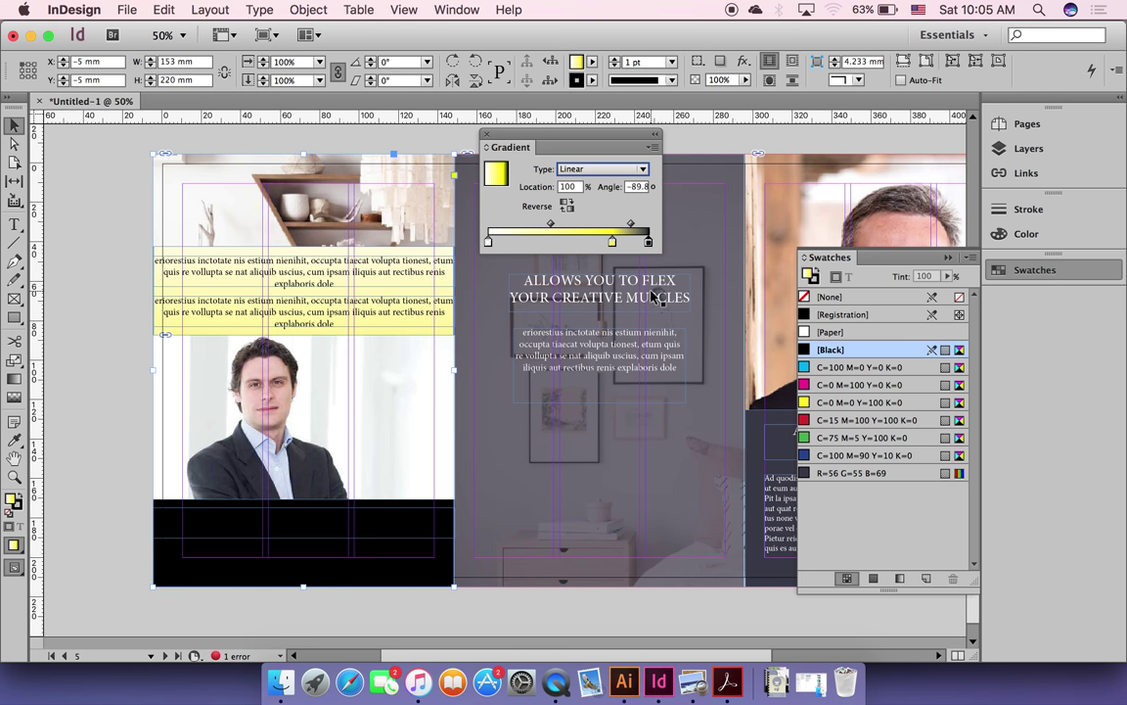
{"action": "mouse_move", "coordinate": [649, 244]}
{"action": "left_mouse_down"}
{"action": "mouse_move", "coordinate": [592, 264]}
{"action": "mouse_move", "coordinate": [644, 243]}
{"action": "left_mouse_up"}
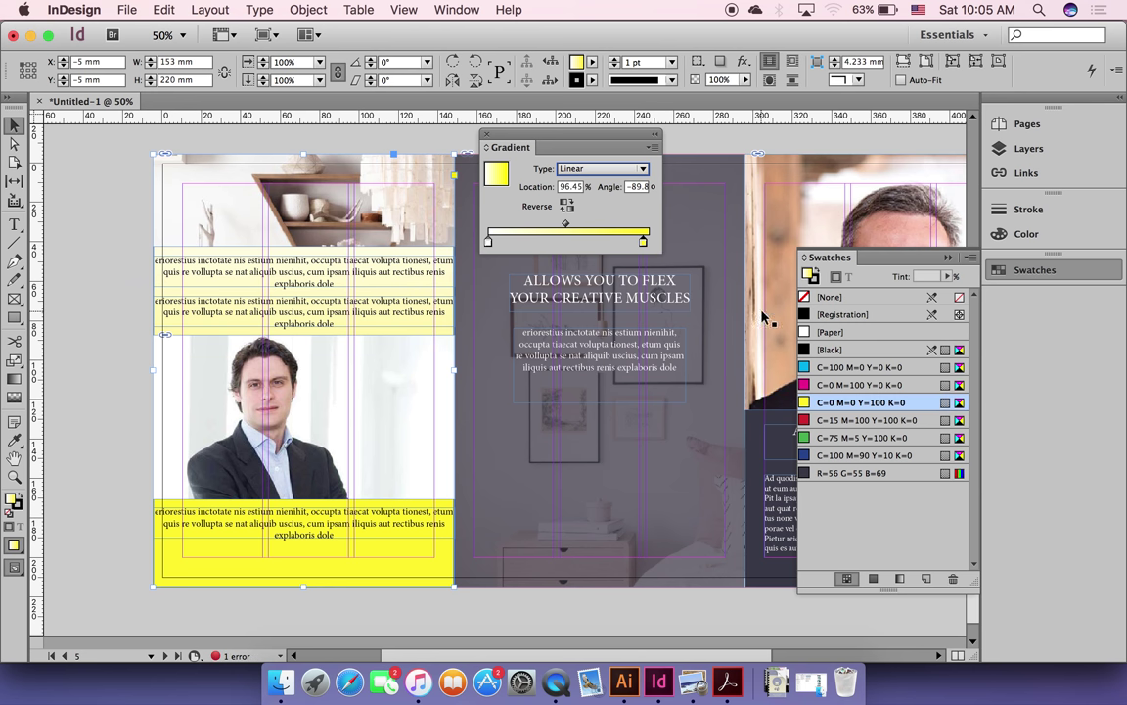
{"action": "left_click_drag", "start_coordinate": [568, 228], "coordinate": [609, 228]}
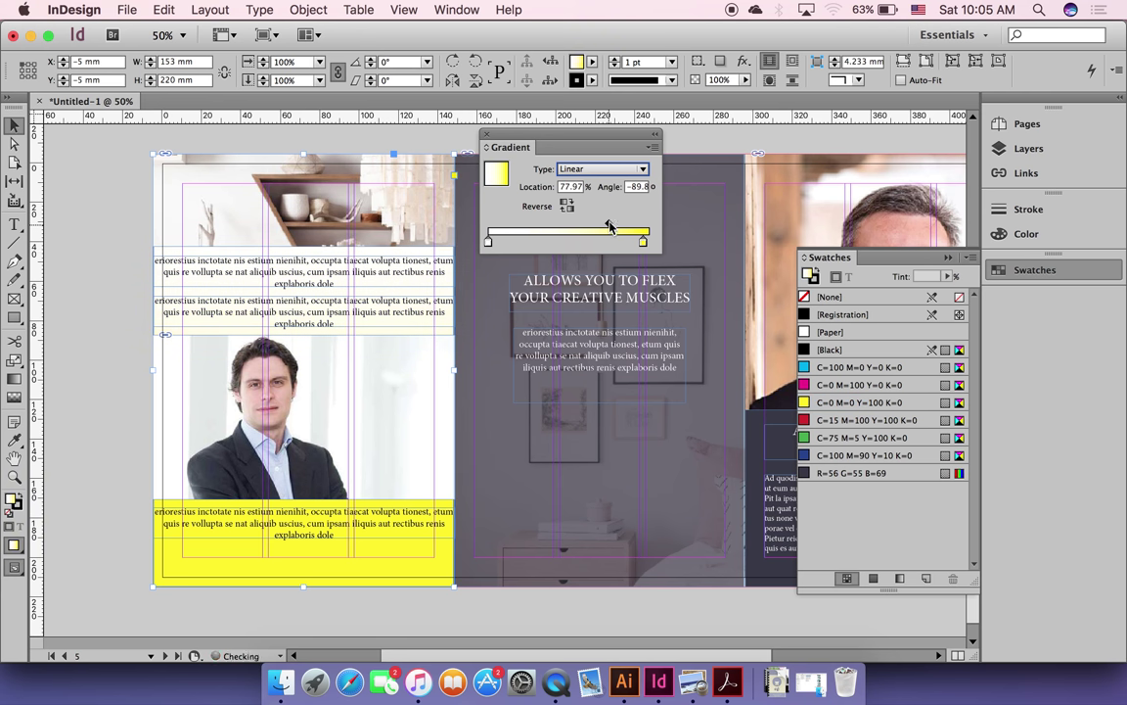
Step: Keep the gradient type linear, reverse its direction and set its angle to 90°
{"action": "left_click", "coordinate": [600, 168]}
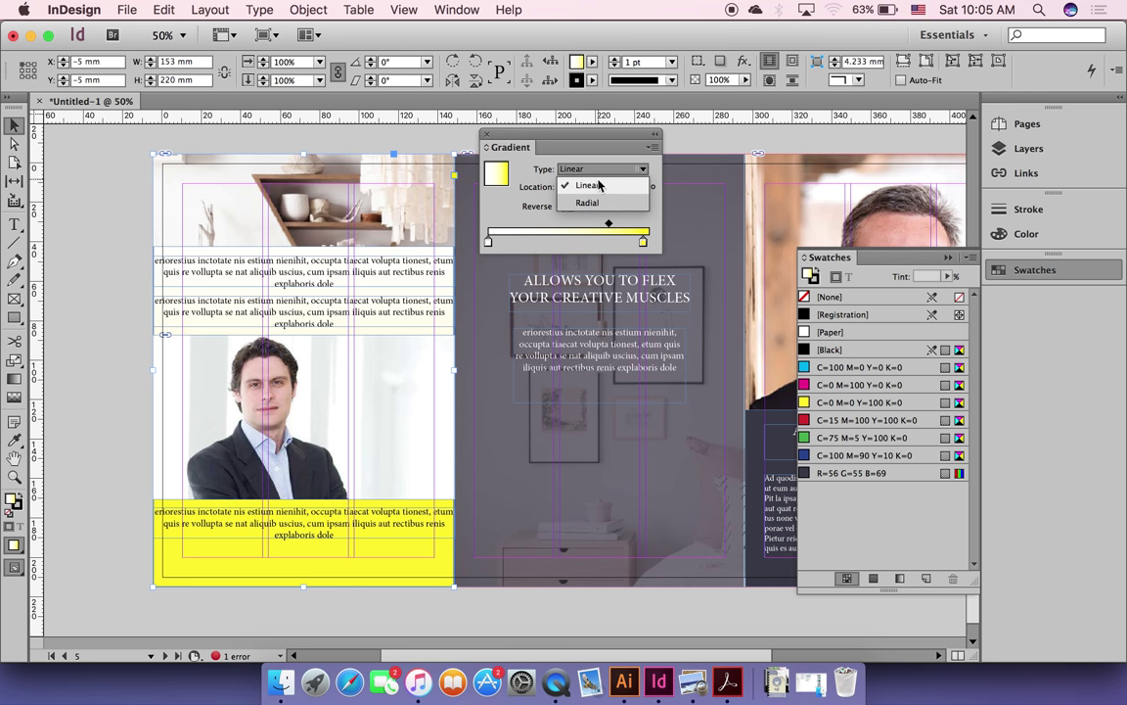
{"action": "left_click", "coordinate": [592, 185]}
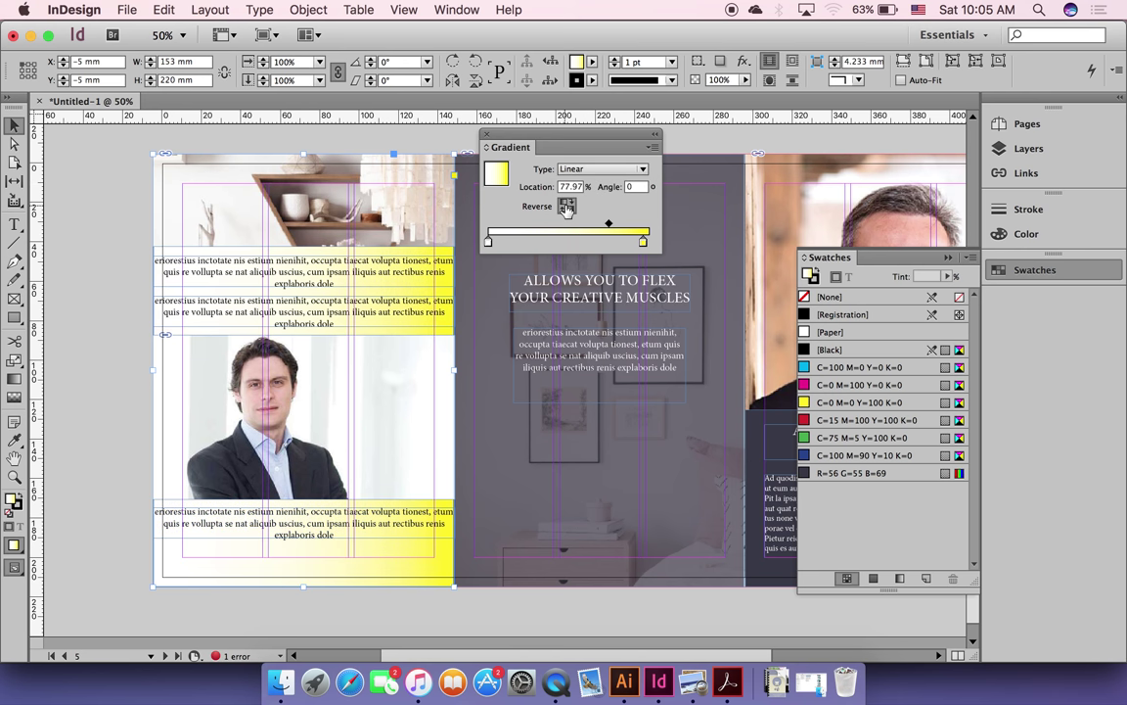
{"action": "left_click", "coordinate": [568, 207]}
{"action": "left_click", "coordinate": [639, 187]}
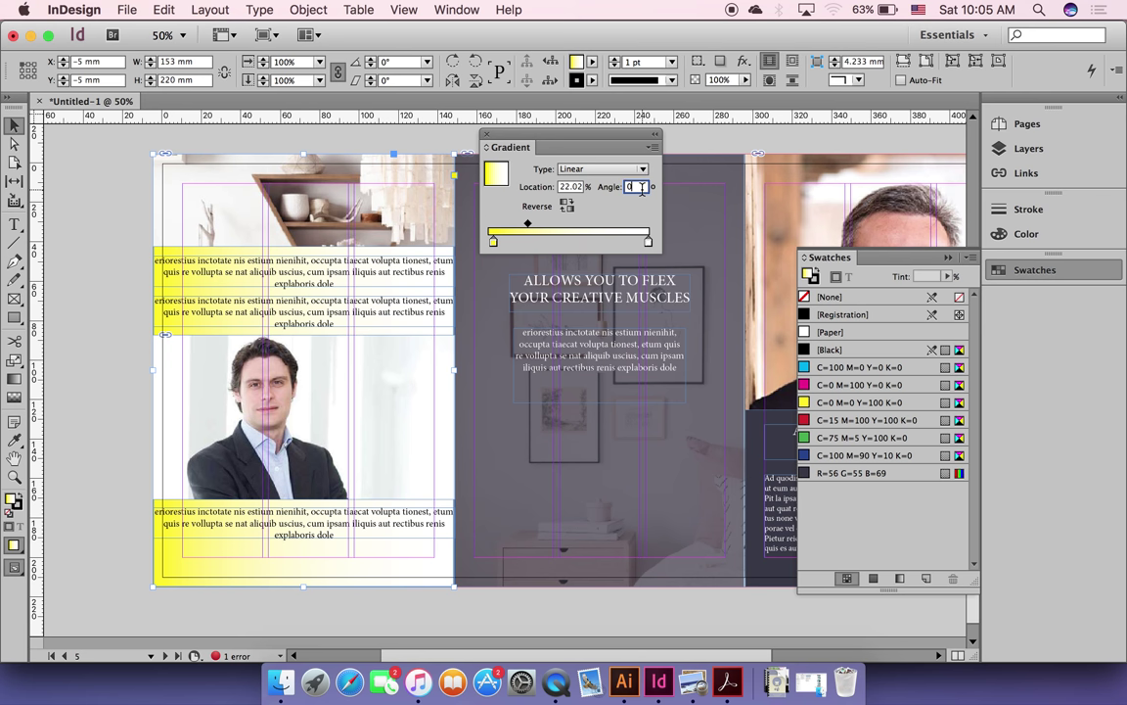
{"action": "type", "text": "90"}
{"action": "key", "text": "Return"}
Step: Shift the gradient midpoint closer to the yellow stop and put away the gradient and swatch controls
{"action": "left_click", "coordinate": [570, 187]}
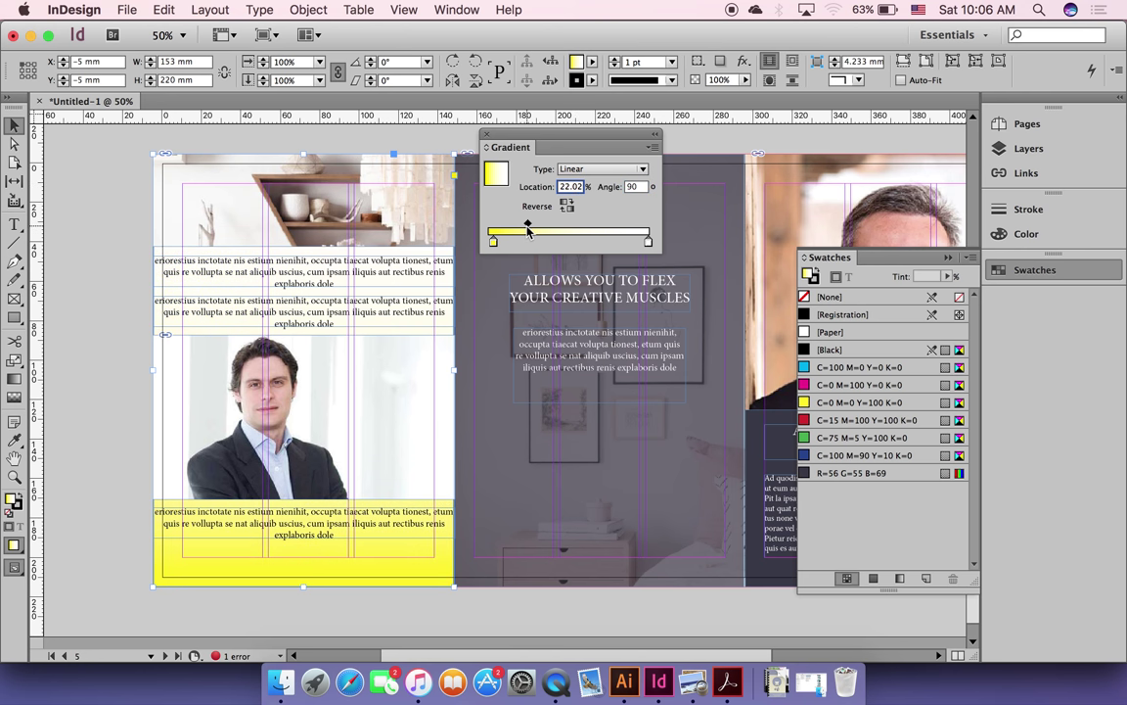
{"action": "left_click_drag", "start_coordinate": [528, 223], "coordinate": [512, 225]}
{"action": "left_click", "coordinate": [490, 242]}
{"action": "left_click", "coordinate": [501, 318]}
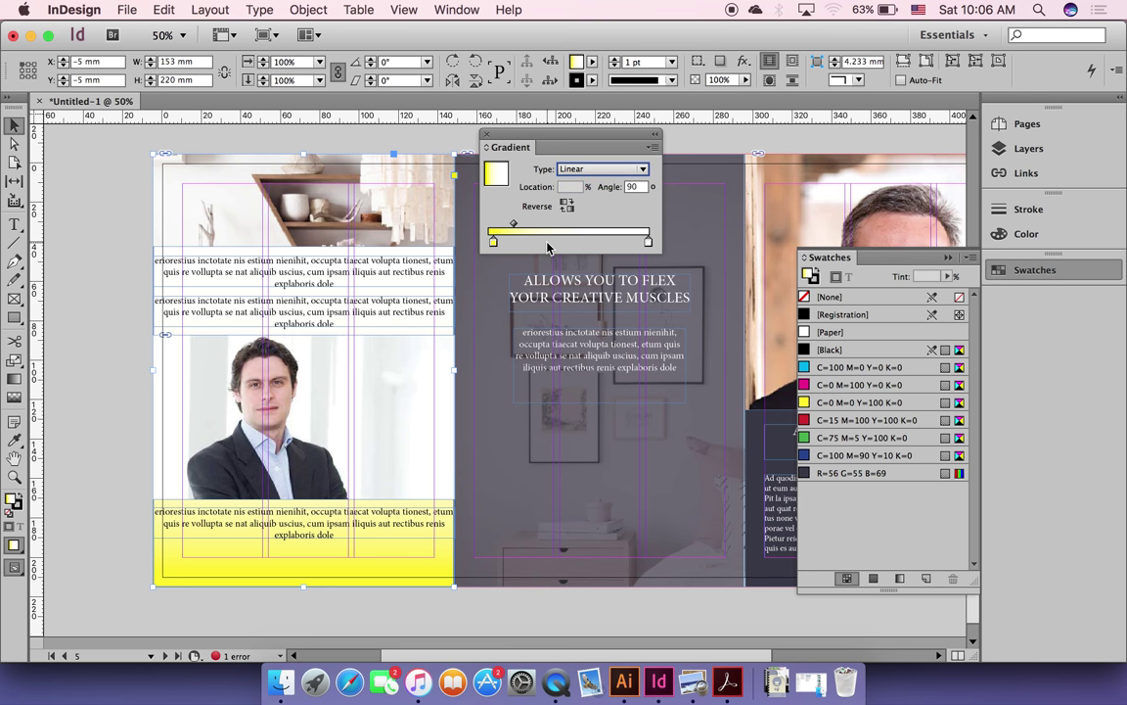
{"action": "left_click", "coordinate": [489, 136]}
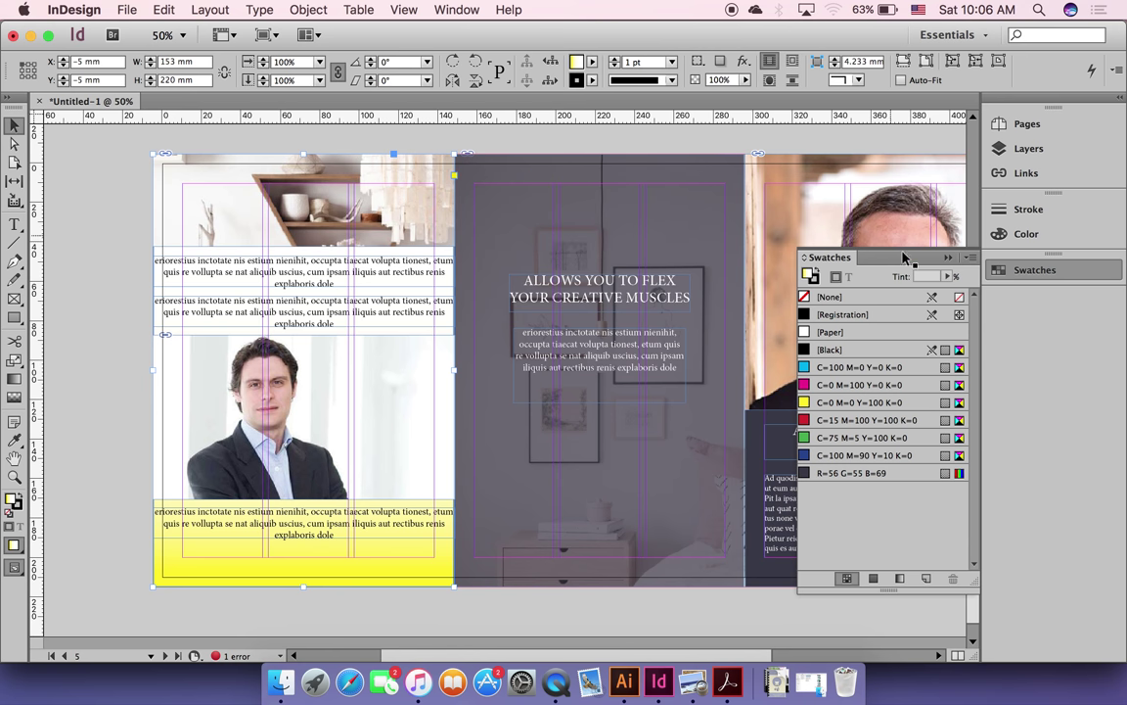
{"action": "left_click", "coordinate": [947, 258]}
Step: Show the spread in Preview mode without guides and deselect the gradient rectangle
{"action": "scroll", "coordinate": [618, 355], "scroll_direction": "right", "scroll_amount": 5}
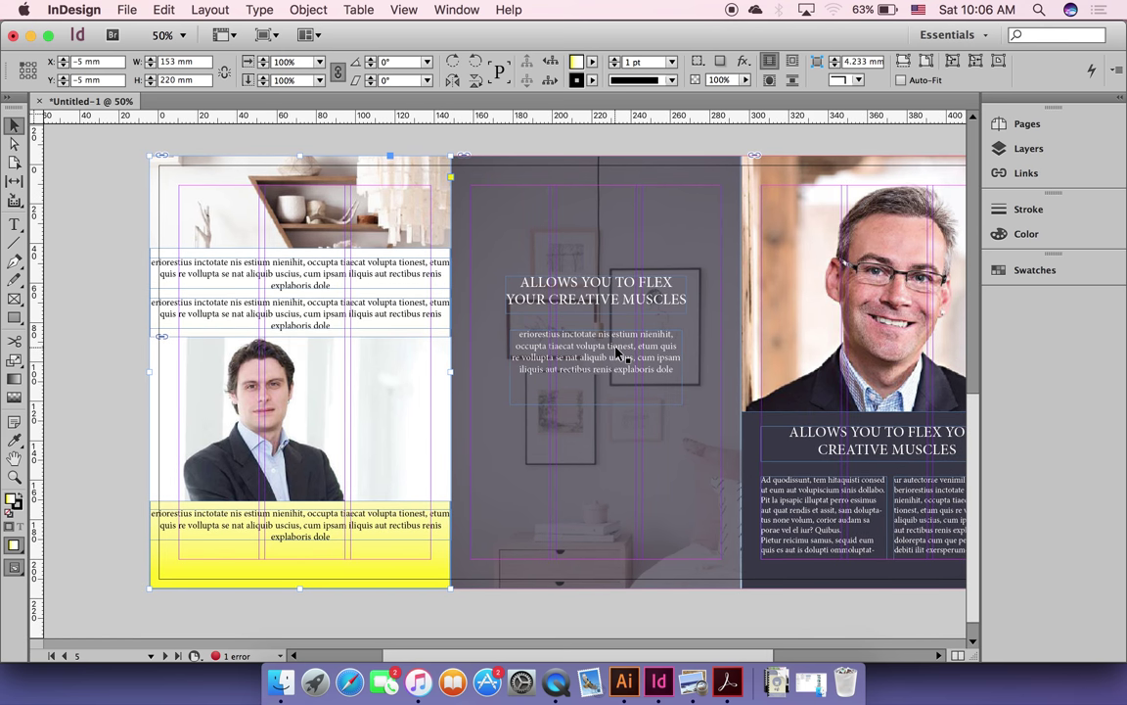
{"action": "key", "text": "w"}
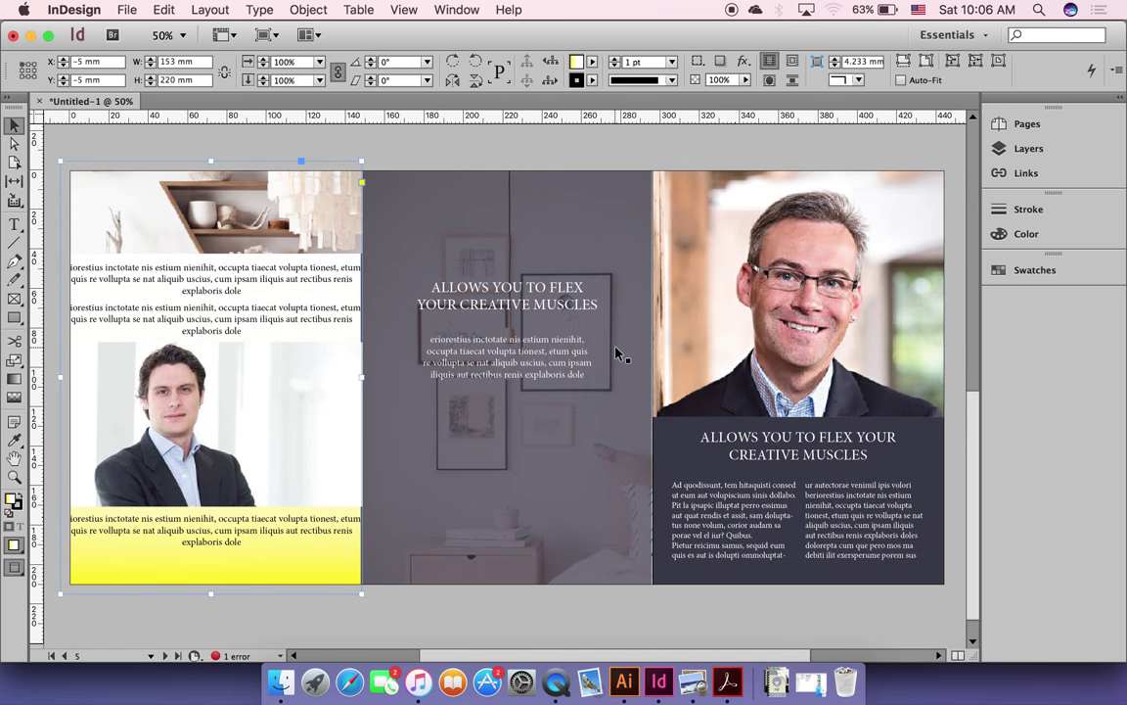
{"action": "scroll", "coordinate": [618, 354], "scroll_direction": "down", "scroll_amount": 1}
{"action": "scroll", "coordinate": [619, 354], "scroll_direction": "left", "scroll_amount": 1}
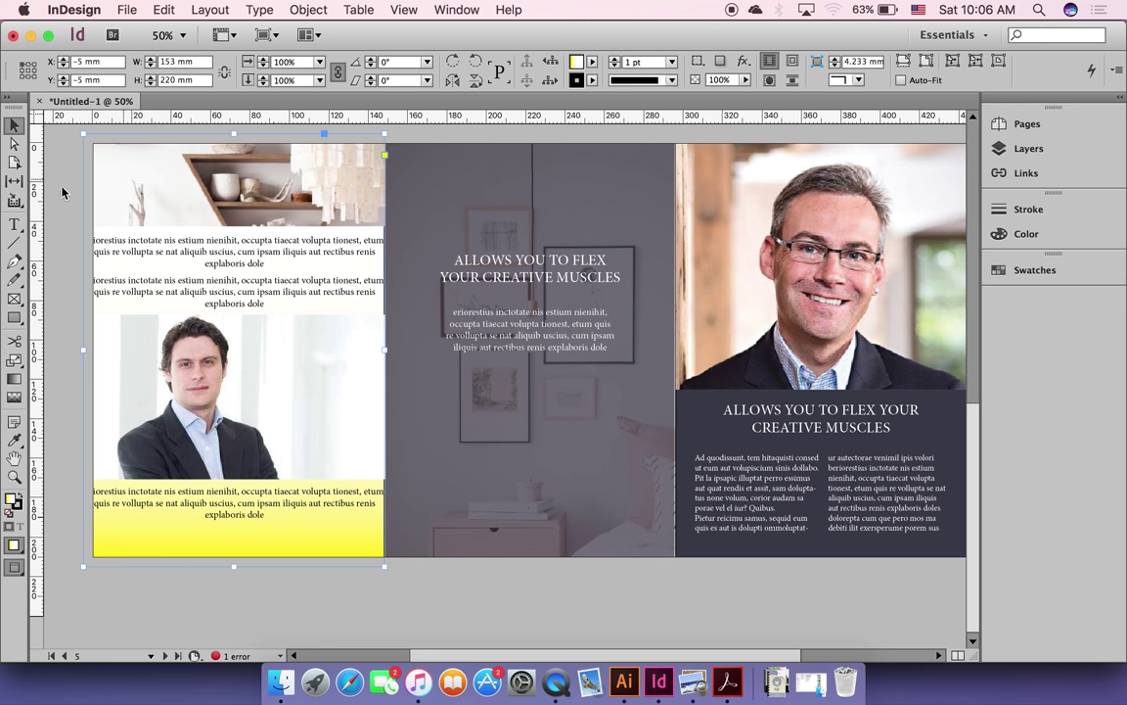
{"action": "left_click", "coordinate": [525, 588]}
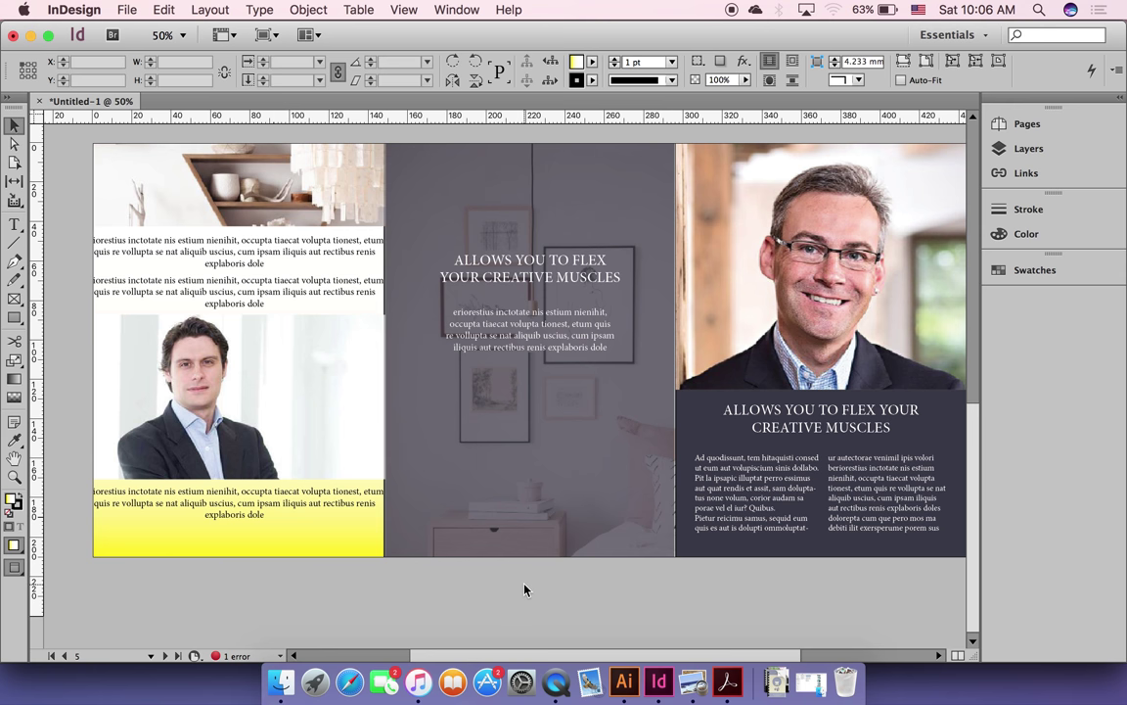
Step: Narrow the left panel's portrait photo frame to 153 mm at its edge beside the middle panel
{"action": "scroll", "coordinate": [524, 588], "scroll_direction": "left", "scroll_amount": 3}
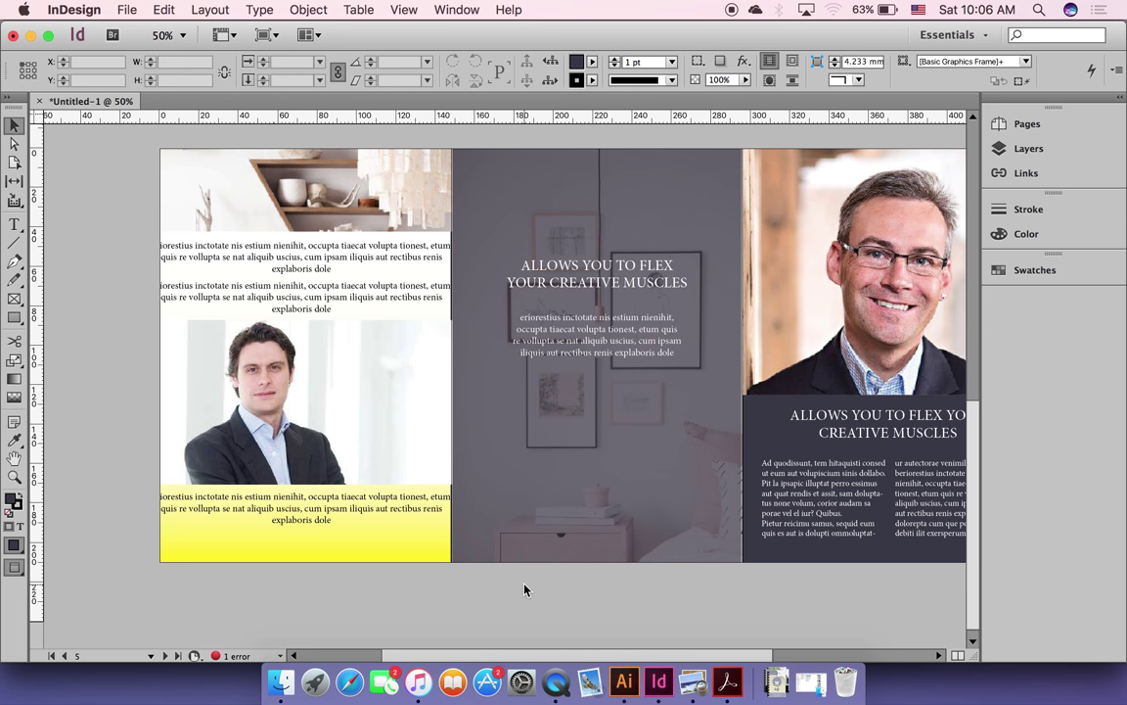
{"action": "key", "text": "super+1"}
{"action": "left_click", "coordinate": [338, 397]}
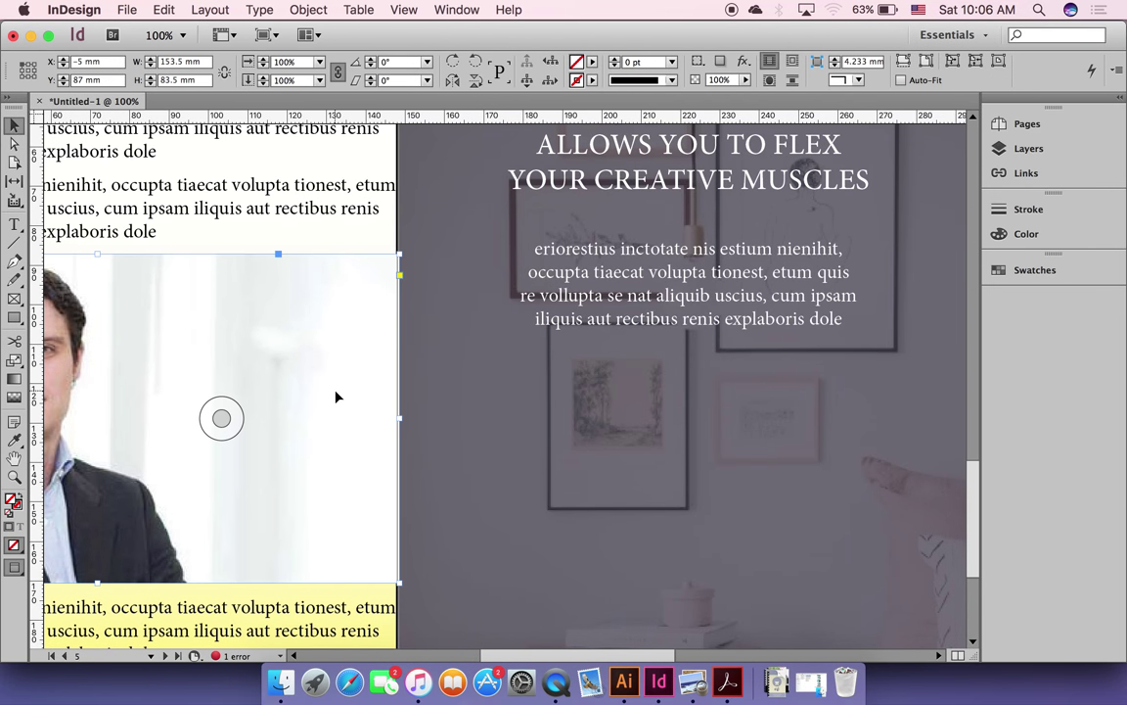
{"action": "left_click_drag", "start_coordinate": [396, 419], "coordinate": [393, 414]}
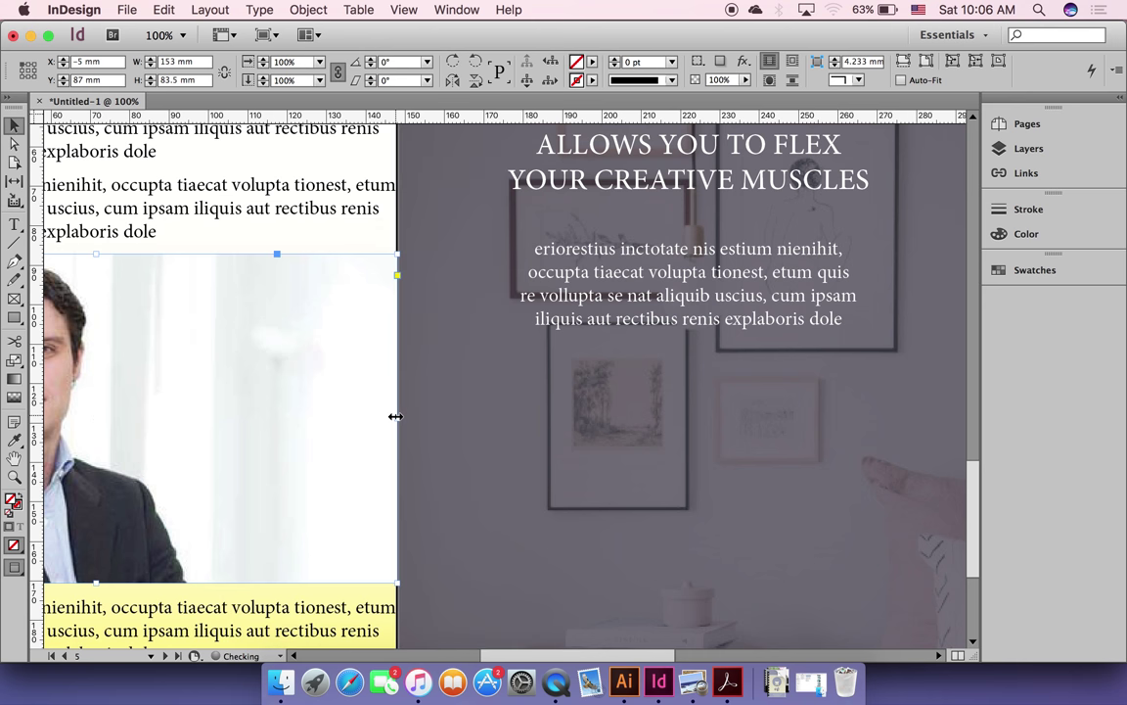
Step: Examine the previewed spread across all three panels, checking the photos, text and backgrounds
{"action": "scroll", "coordinate": [395, 416], "scroll_direction": "up", "scroll_amount": 10}
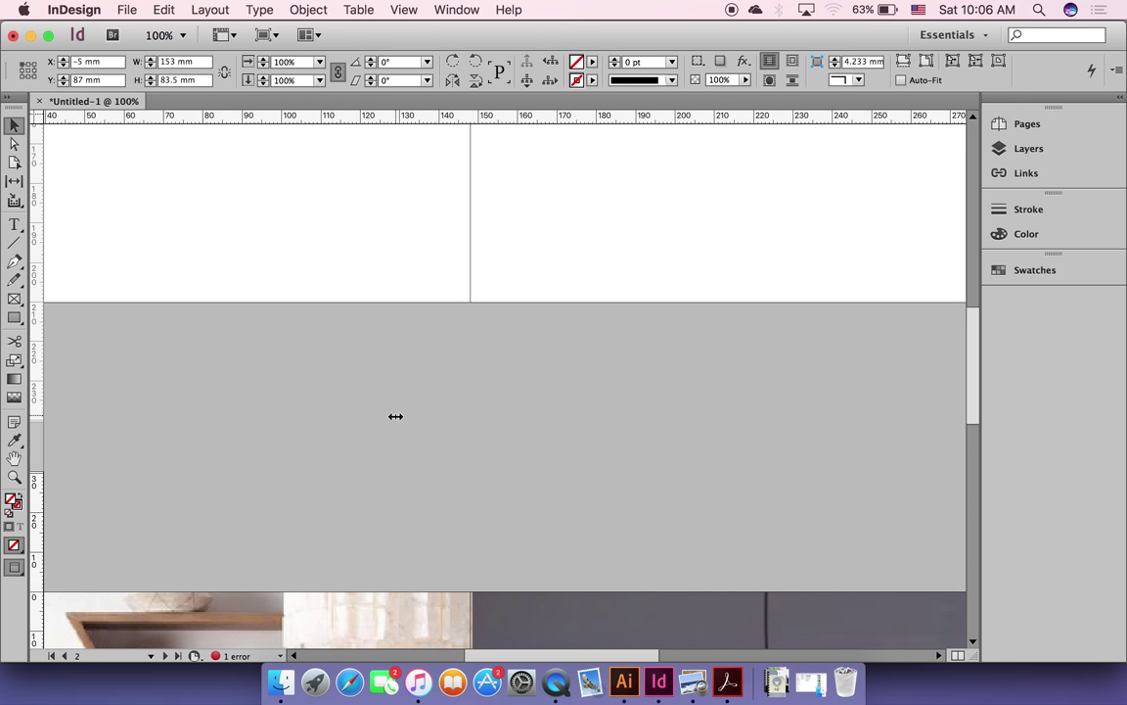
{"action": "scroll", "coordinate": [395, 415], "scroll_direction": "down", "scroll_amount": 10}
{"action": "scroll", "coordinate": [395, 415], "scroll_direction": "left", "scroll_amount": 2}
{"action": "scroll", "coordinate": [473, 353], "scroll_direction": "up", "scroll_amount": 10}
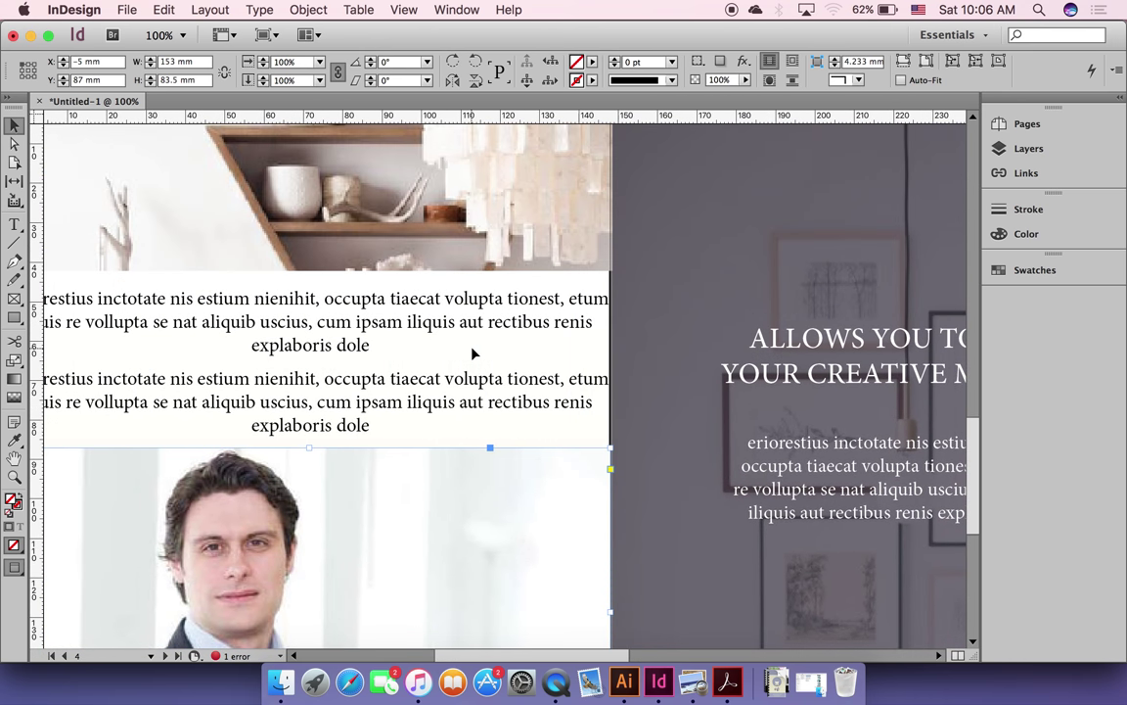
{"action": "scroll", "coordinate": [473, 352], "scroll_direction": "left", "scroll_amount": 5}
{"action": "scroll", "coordinate": [473, 352], "scroll_direction": "down", "scroll_amount": 4}
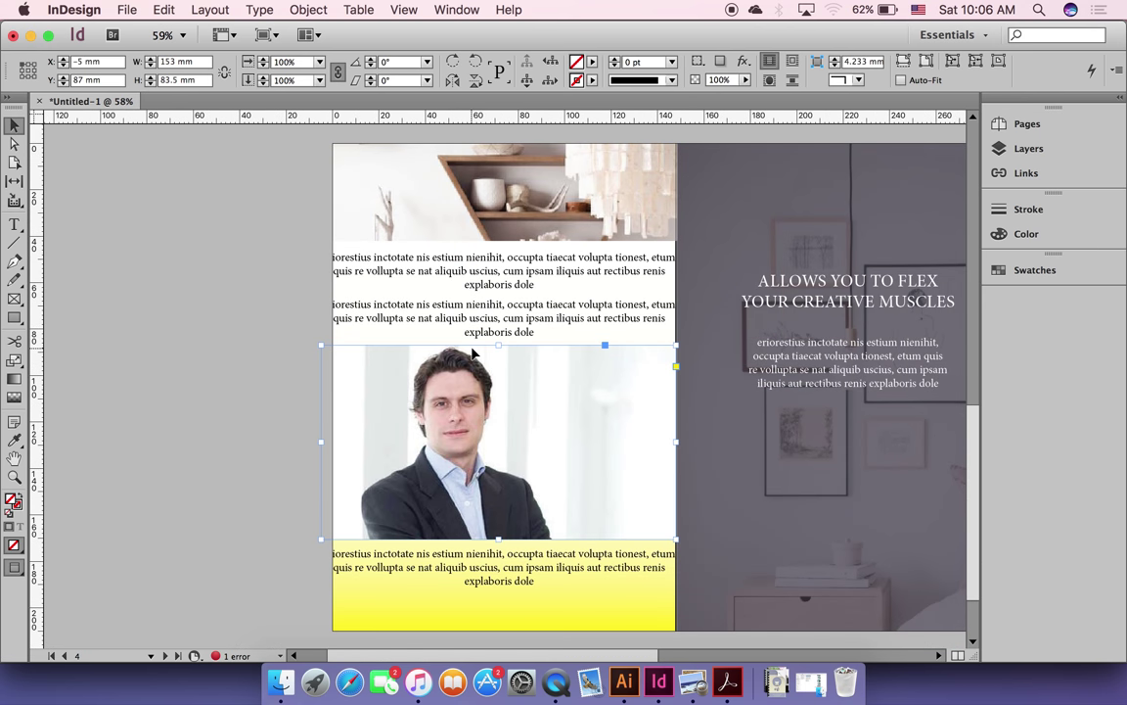
{"action": "scroll", "coordinate": [472, 352], "scroll_direction": "right", "scroll_amount": 3}
{"action": "scroll", "coordinate": [473, 353], "scroll_direction": "down", "scroll_amount": 2}
{"action": "scroll", "coordinate": [472, 352], "scroll_direction": "up", "scroll_amount": 3}
{"action": "scroll", "coordinate": [473, 352], "scroll_direction": "right", "scroll_amount": 1}
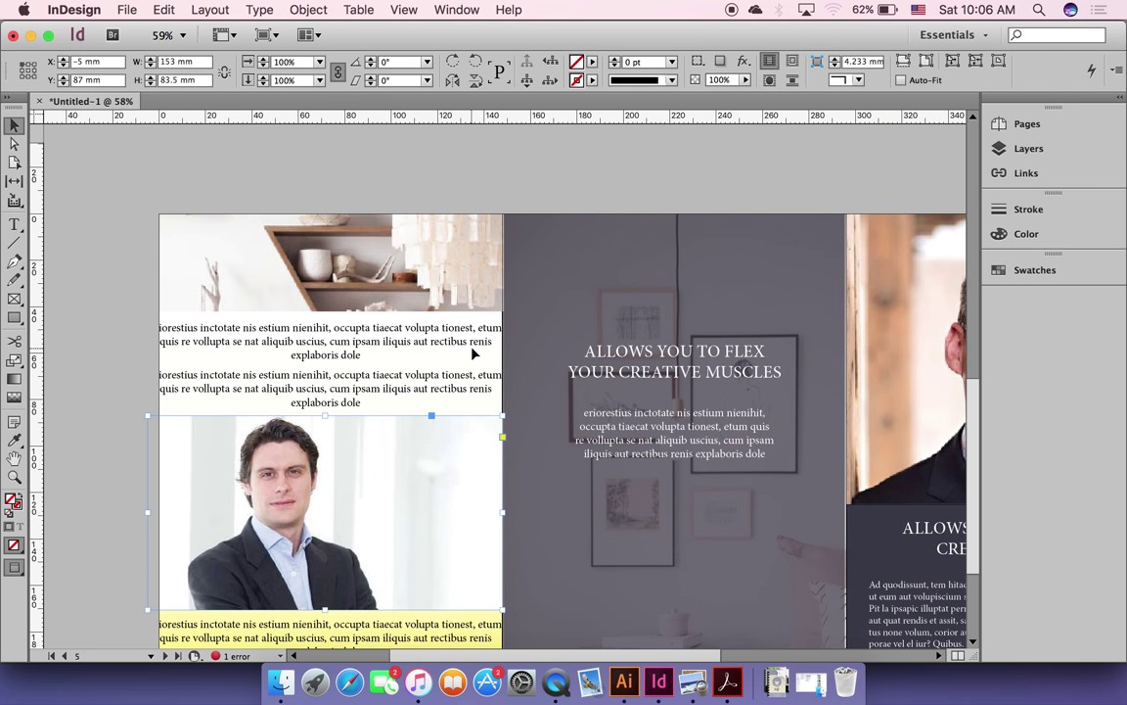
{"action": "scroll", "coordinate": [473, 352], "scroll_direction": "down", "scroll_amount": 3}
{"action": "scroll", "coordinate": [472, 352], "scroll_direction": "right", "scroll_amount": 2}
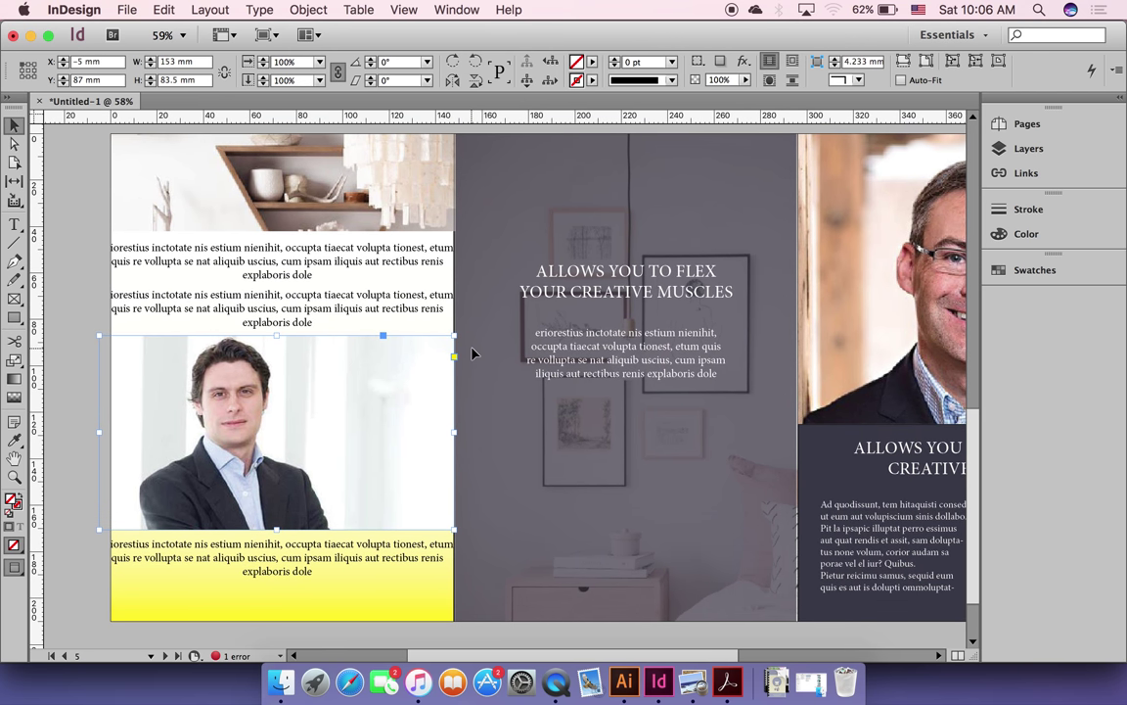
{"action": "scroll", "coordinate": [473, 352], "scroll_direction": "right", "scroll_amount": 3}
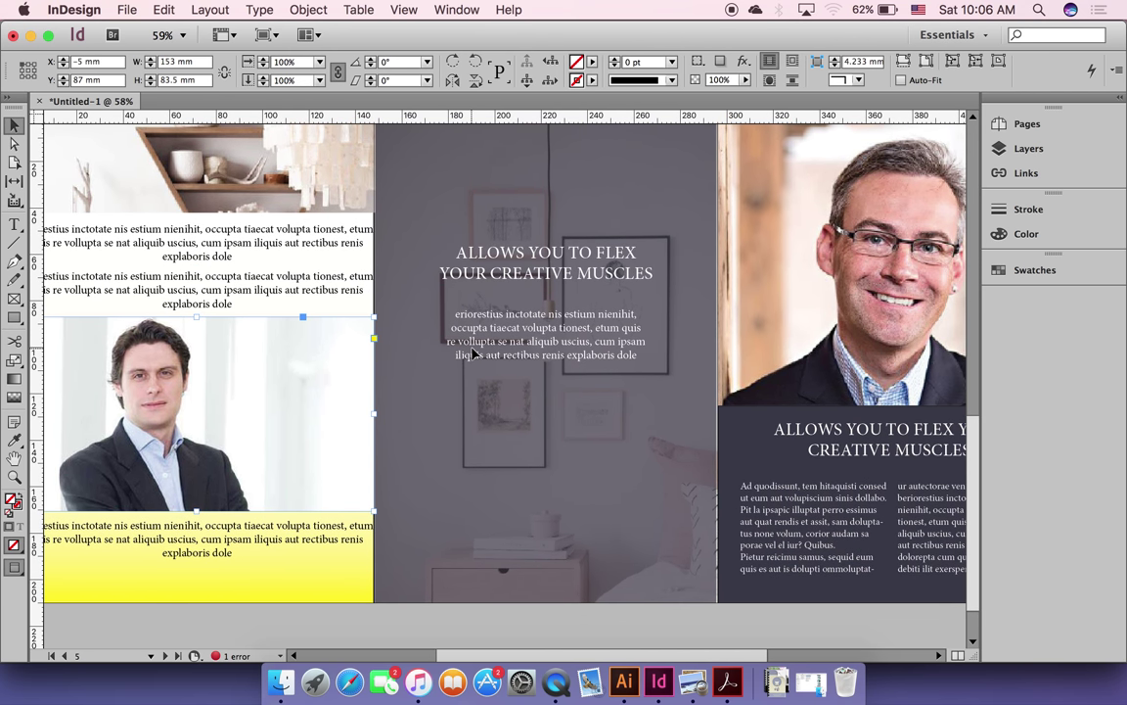
{"action": "scroll", "coordinate": [473, 352], "scroll_direction": "up", "scroll_amount": 1}
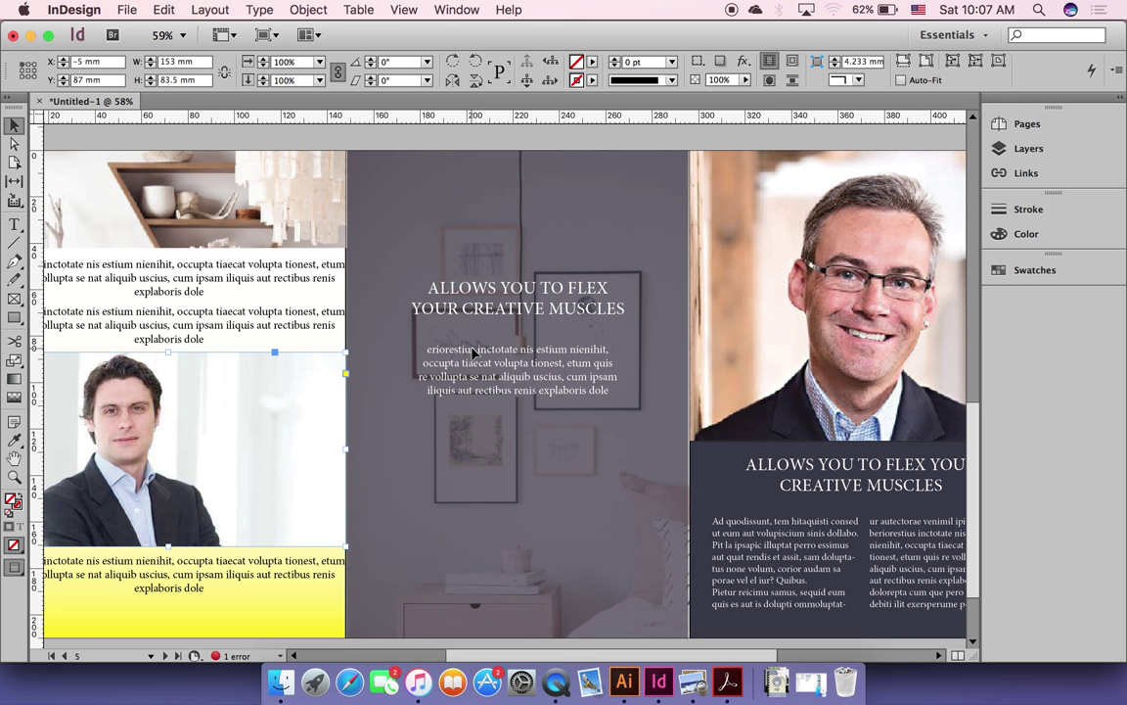
{"action": "scroll", "coordinate": [473, 353], "scroll_direction": "left", "scroll_amount": 5}
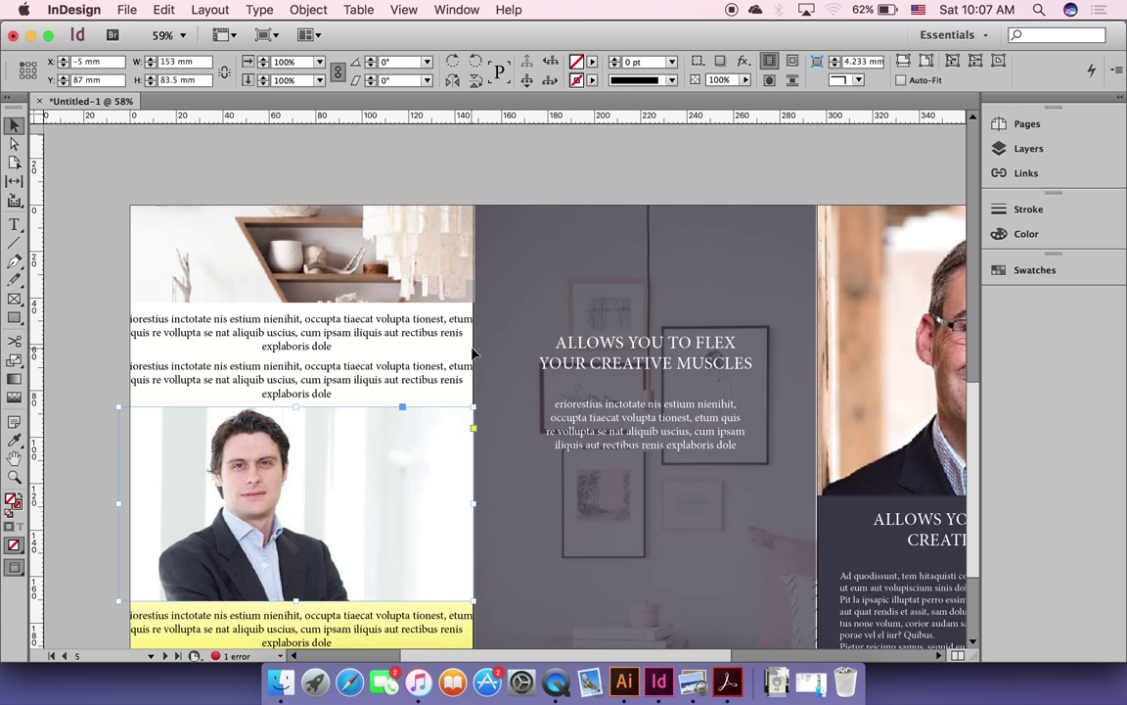
{"action": "scroll", "coordinate": [473, 352], "scroll_direction": "right", "scroll_amount": 1}
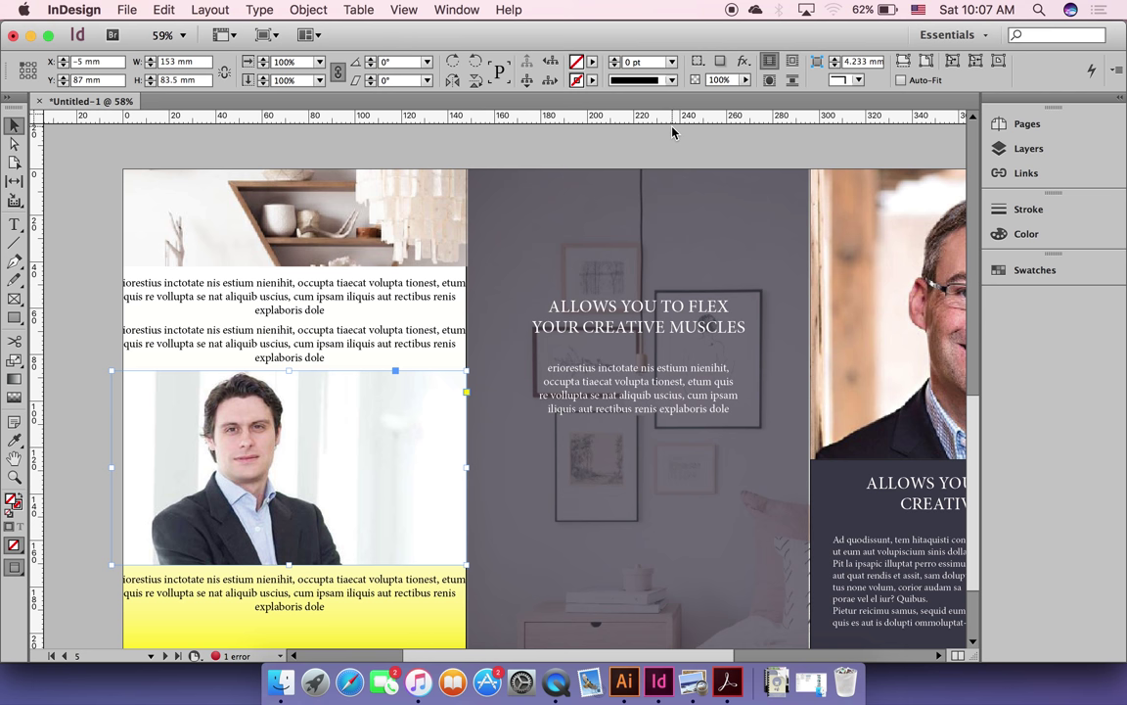
{"action": "scroll", "coordinate": [672, 132], "scroll_direction": "up", "scroll_amount": 3}
{"action": "scroll", "coordinate": [672, 132], "scroll_direction": "right", "scroll_amount": 2}
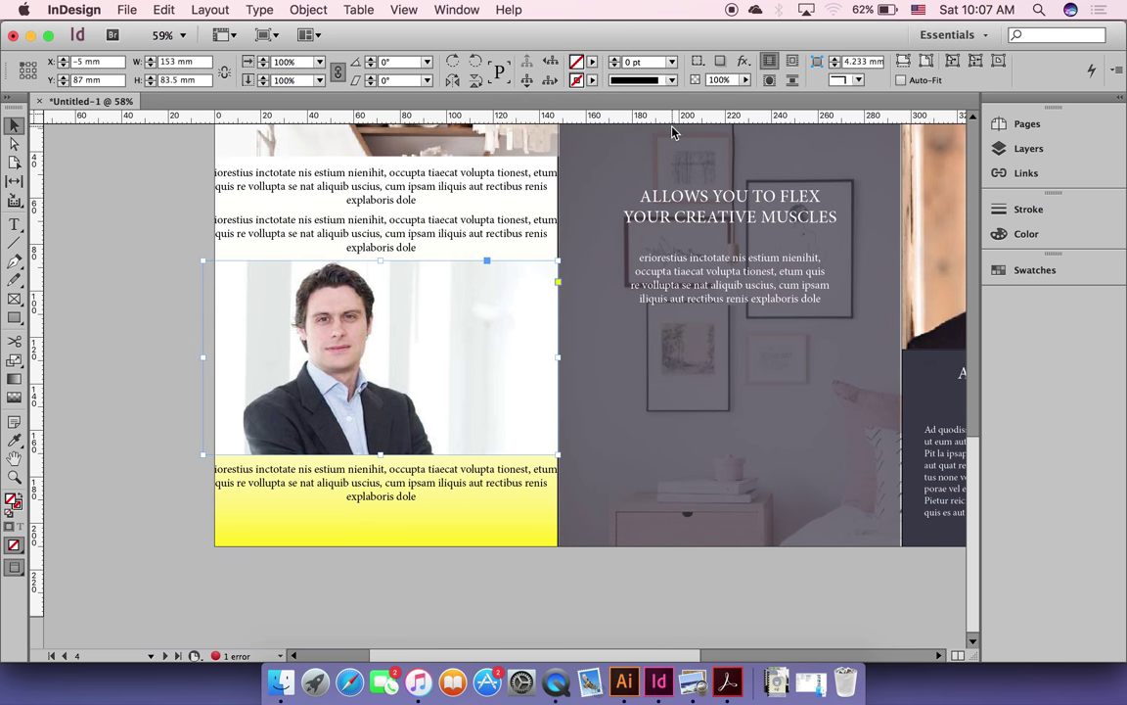
{"action": "scroll", "coordinate": [672, 133], "scroll_direction": "down", "scroll_amount": 2}
{"action": "scroll", "coordinate": [673, 132], "scroll_direction": "right", "scroll_amount": 2}
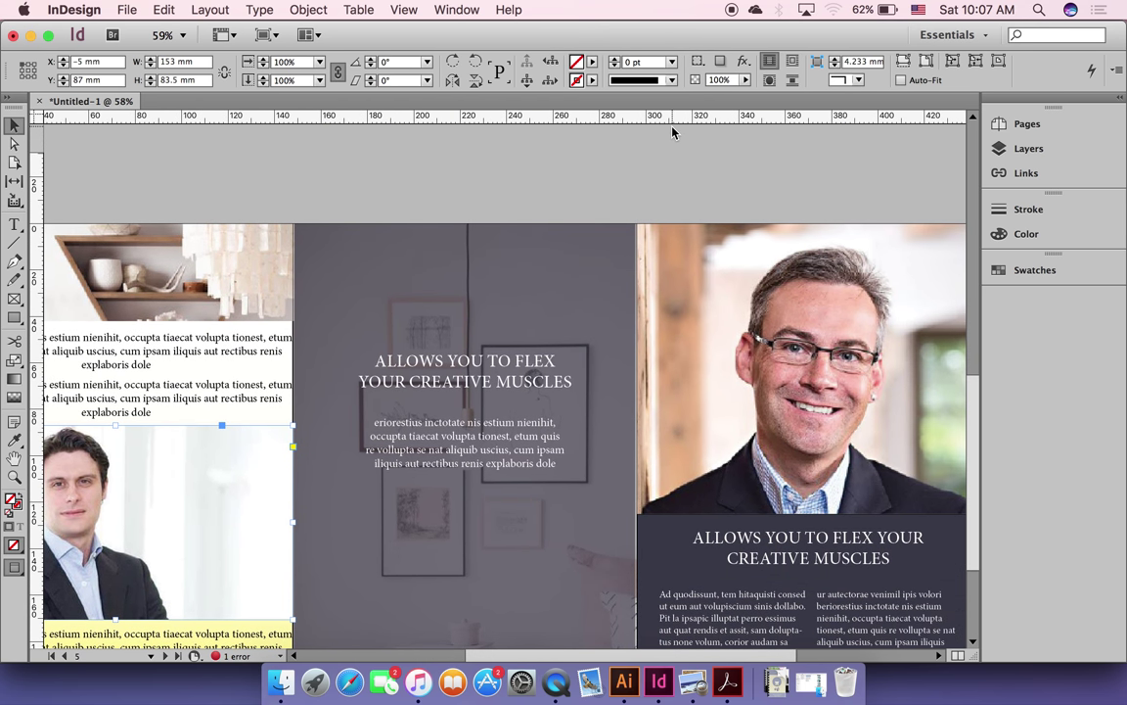
{"action": "scroll", "coordinate": [673, 132], "scroll_direction": "down", "scroll_amount": 1}
{"action": "scroll", "coordinate": [672, 132], "scroll_direction": "right", "scroll_amount": 1}
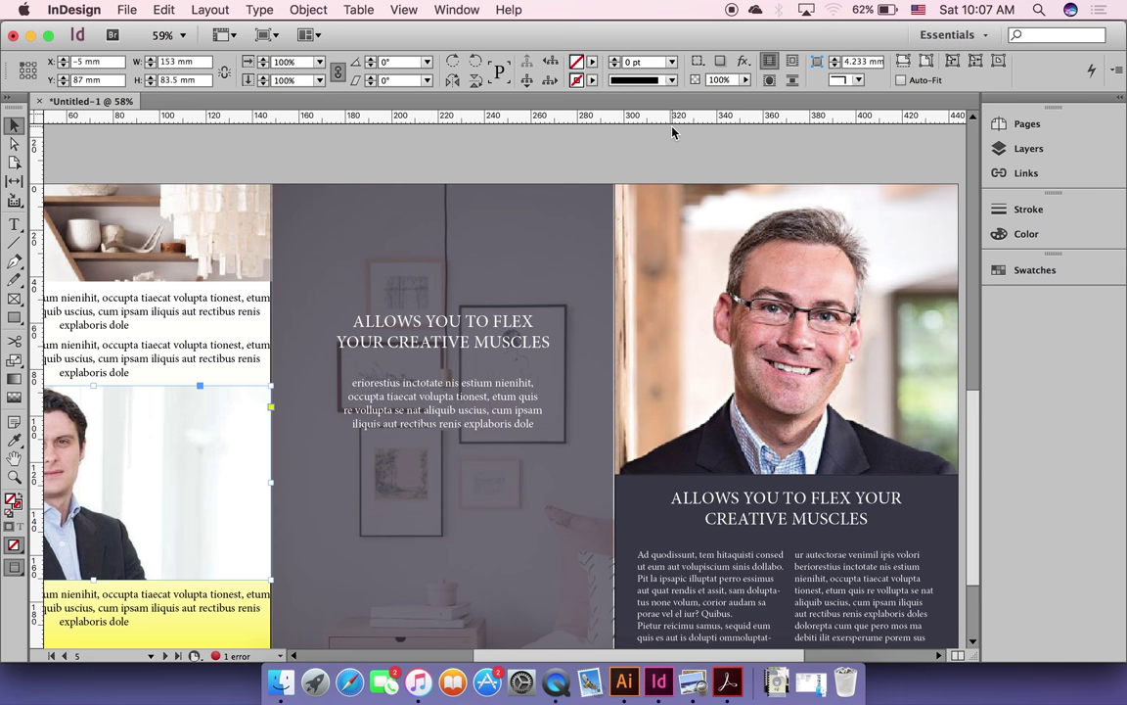
{"action": "scroll", "coordinate": [672, 133], "scroll_direction": "down", "scroll_amount": 2}
{"action": "scroll", "coordinate": [672, 132], "scroll_direction": "right", "scroll_amount": 2}
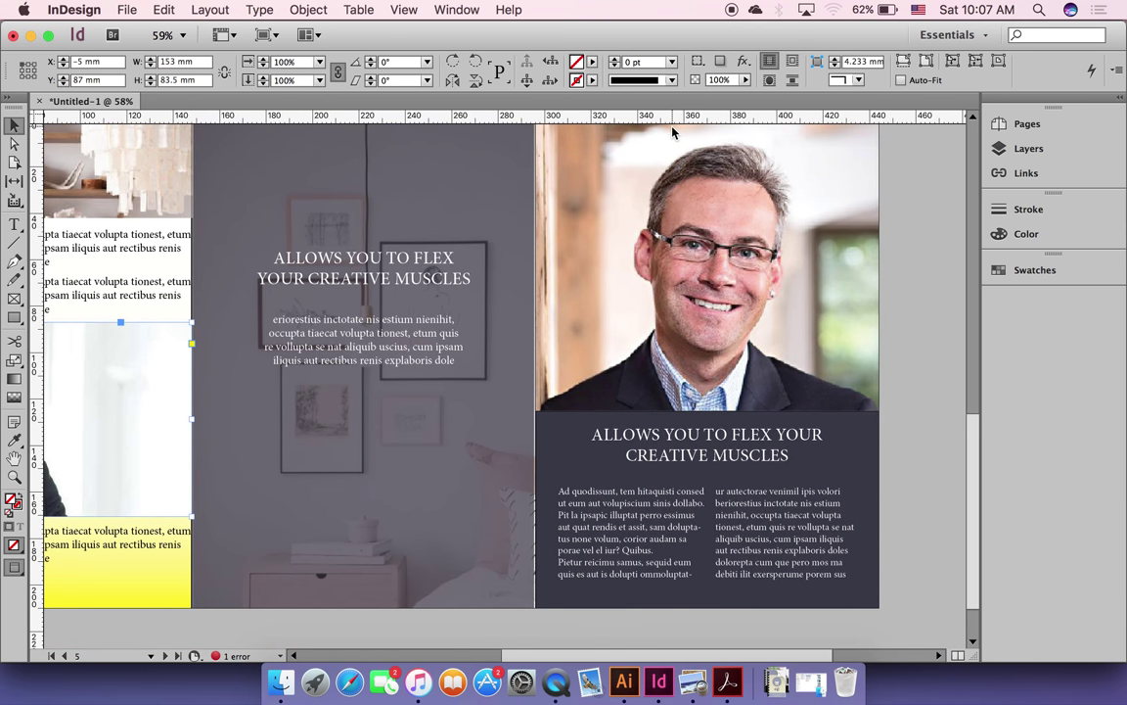
{"action": "scroll", "coordinate": [672, 132], "scroll_direction": "up", "scroll_amount": 2}
{"action": "scroll", "coordinate": [672, 132], "scroll_direction": "left", "scroll_amount": 2}
{"action": "scroll", "coordinate": [672, 132], "scroll_direction": "up", "scroll_amount": 1}
{"action": "scroll", "coordinate": [672, 132], "scroll_direction": "left", "scroll_amount": 1}
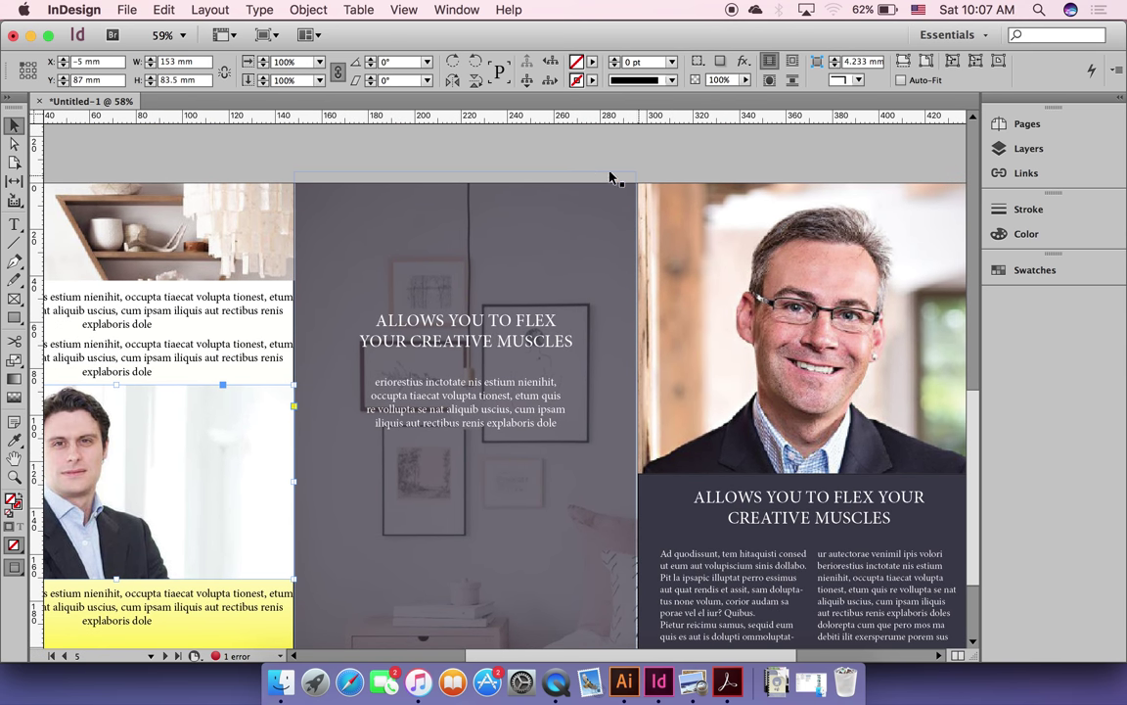
Step: Try moving the dark semi-transparent rectangle off the middle panel's photo, and undo the move
{"action": "left_click", "coordinate": [590, 223]}
{"action": "left_click_drag", "start_coordinate": [590, 223], "coordinate": [675, 180]}
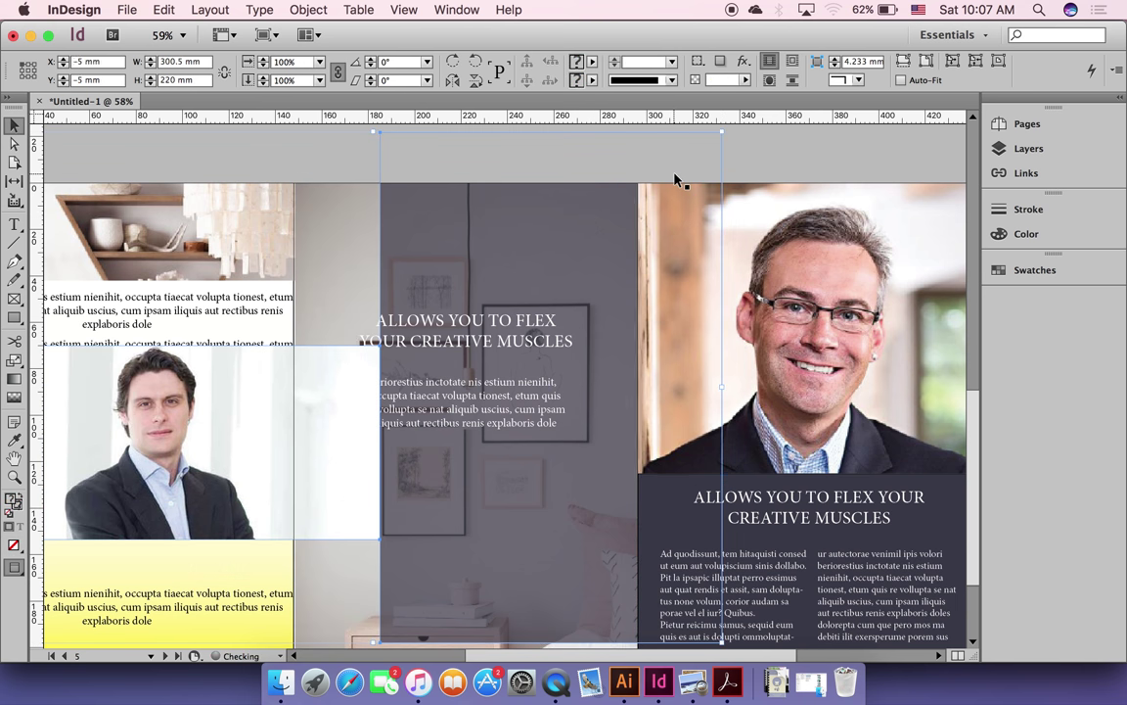
{"action": "key", "text": "super+z"}
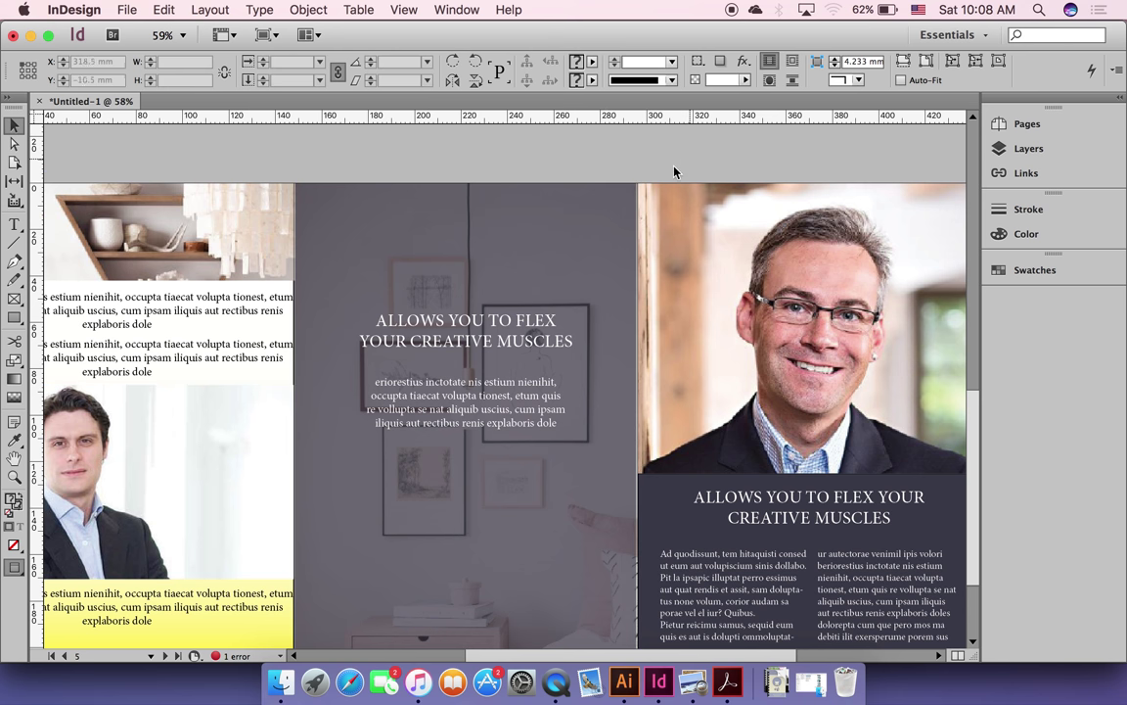
{"action": "left_click", "coordinate": [606, 149]}
{"action": "left_click", "coordinate": [596, 239]}
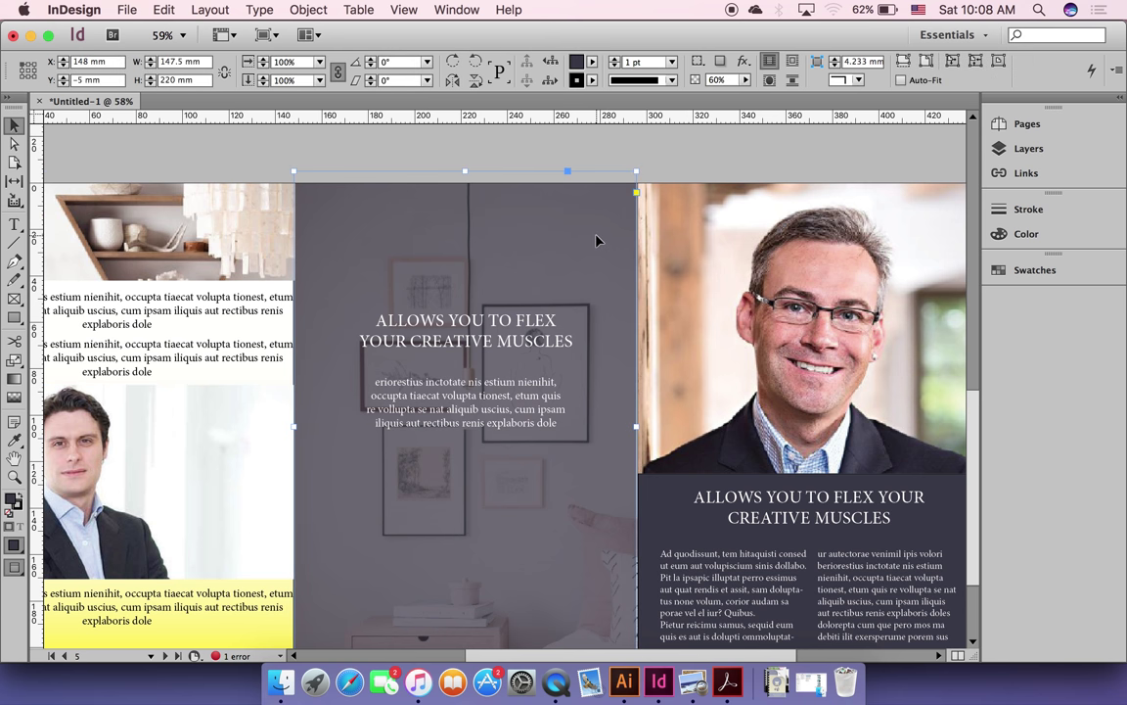
{"action": "left_click_drag", "start_coordinate": [596, 239], "coordinate": [668, 168]}
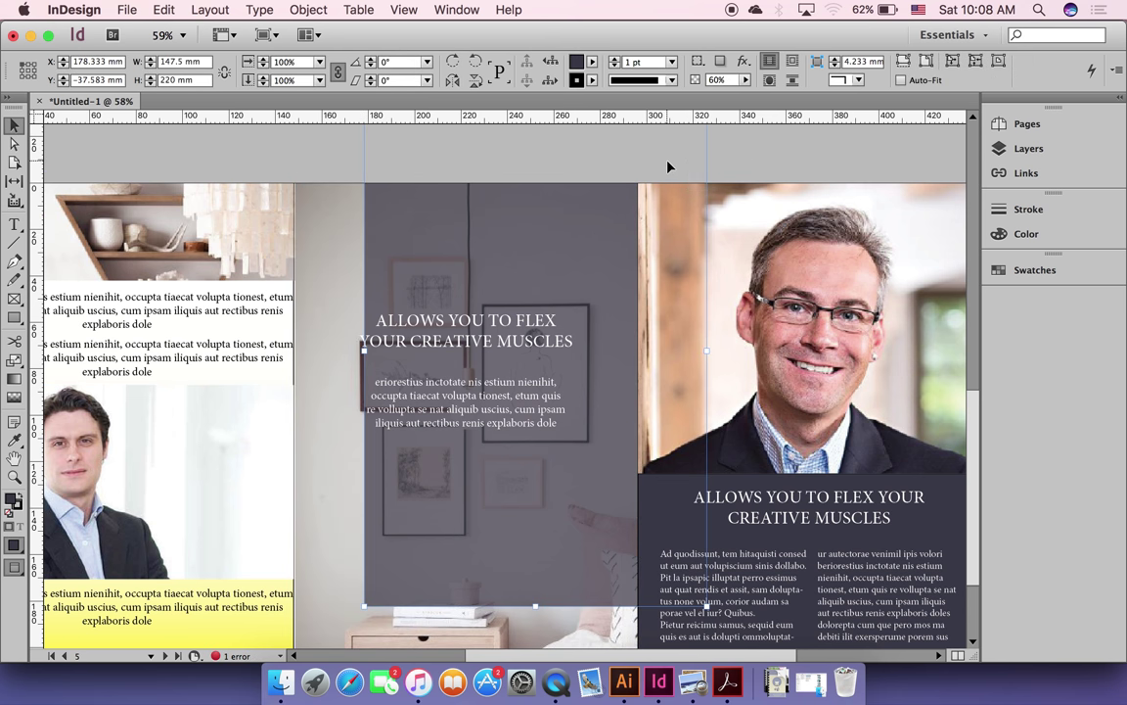
{"action": "key", "text": "super+z"}
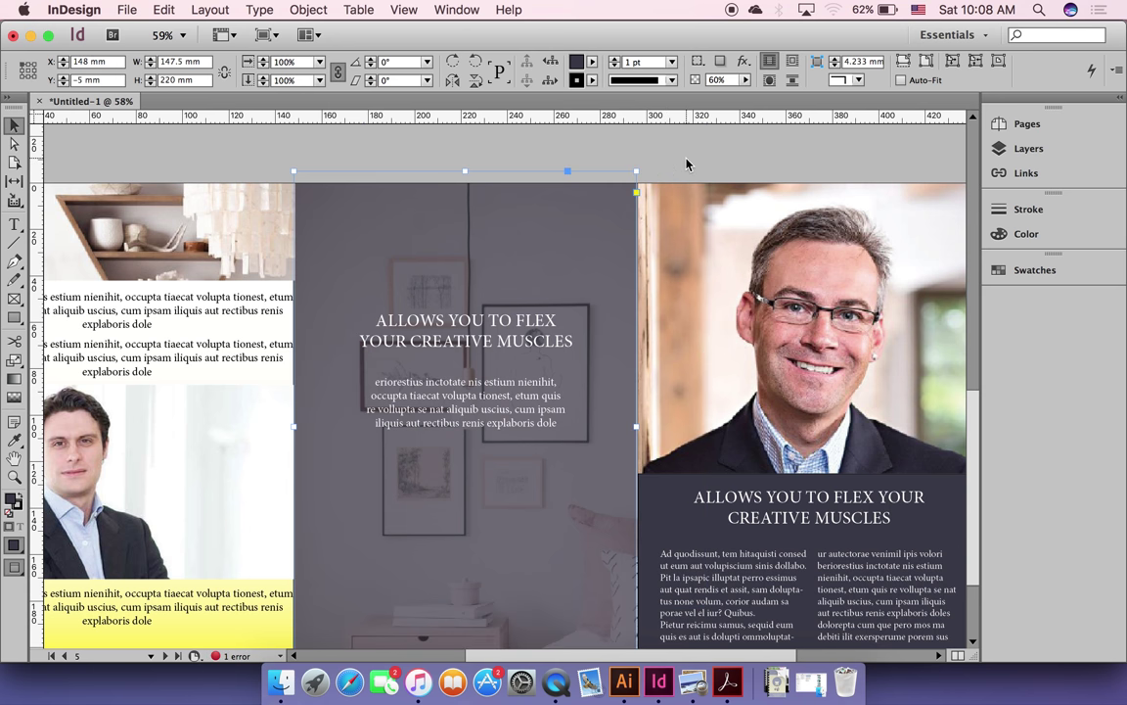
{"action": "left_click", "coordinate": [686, 166]}
{"action": "scroll", "coordinate": [686, 164], "scroll_direction": "down", "scroll_amount": 4}
{"action": "scroll", "coordinate": [686, 164], "scroll_direction": "up", "scroll_amount": 2}
{"action": "scroll", "coordinate": [686, 165], "scroll_direction": "left", "scroll_amount": 1}
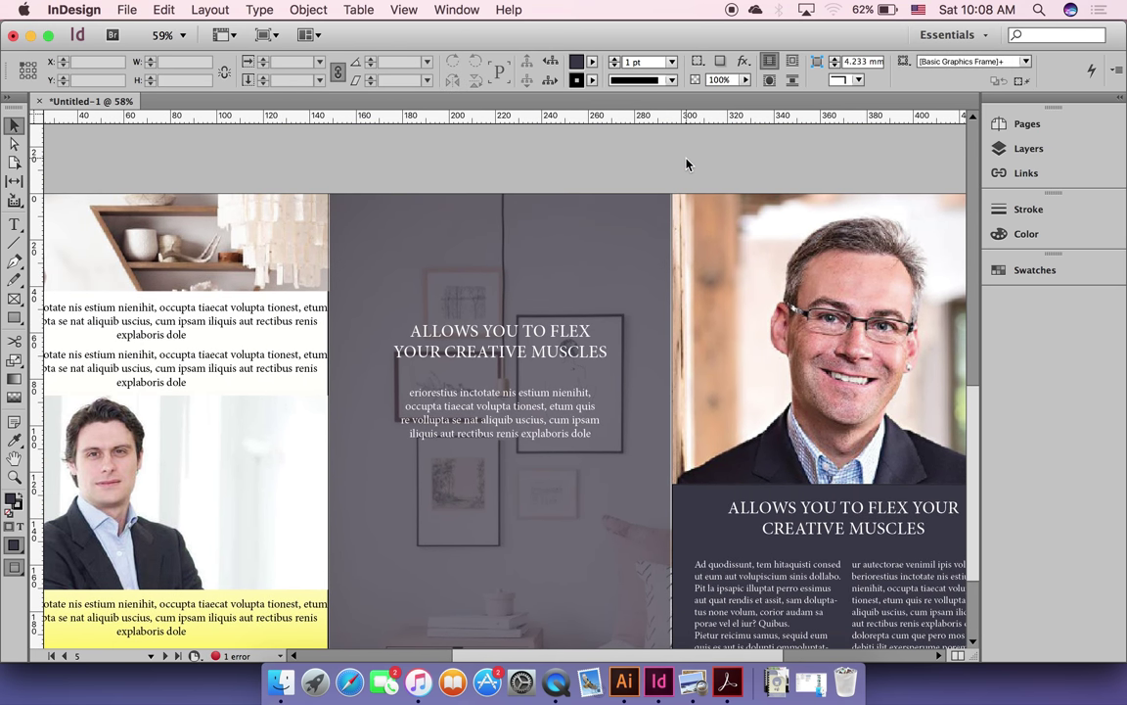
{"action": "scroll", "coordinate": [686, 165], "scroll_direction": "down", "scroll_amount": 2}
{"action": "scroll", "coordinate": [686, 165], "scroll_direction": "left", "scroll_amount": 1}
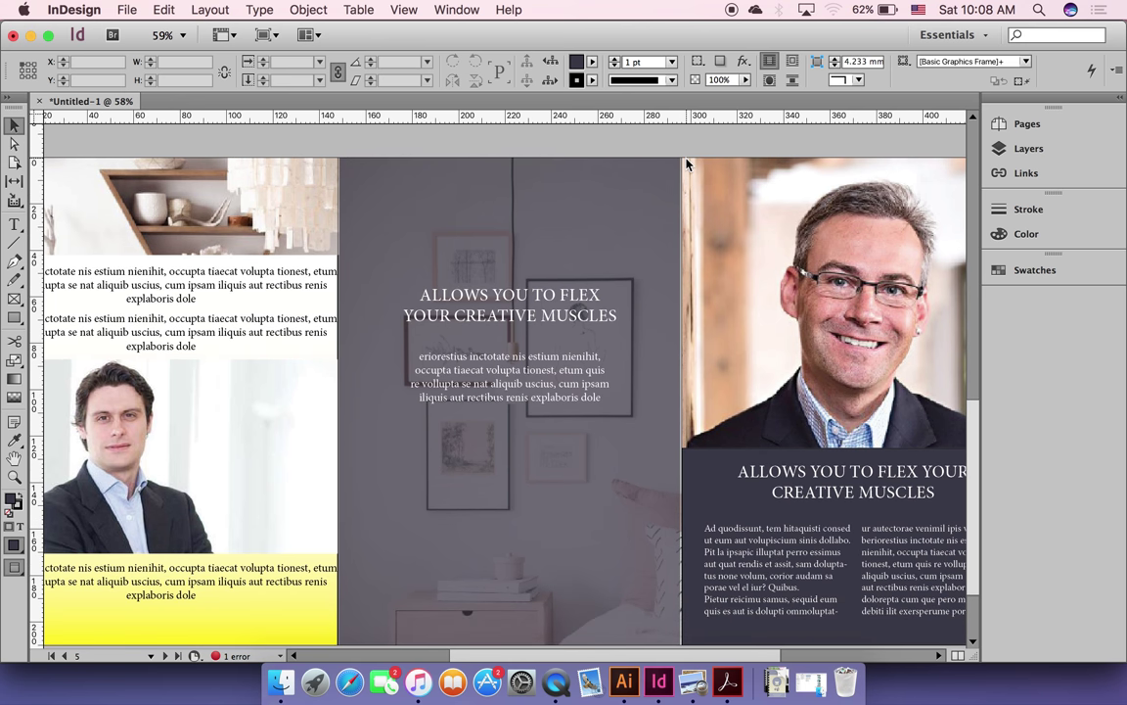
Step: Expand Layer 1 with the middle panel's dark rectangle selected and enlarge the list to examine all its objects
{"action": "left_click", "coordinate": [624, 186]}
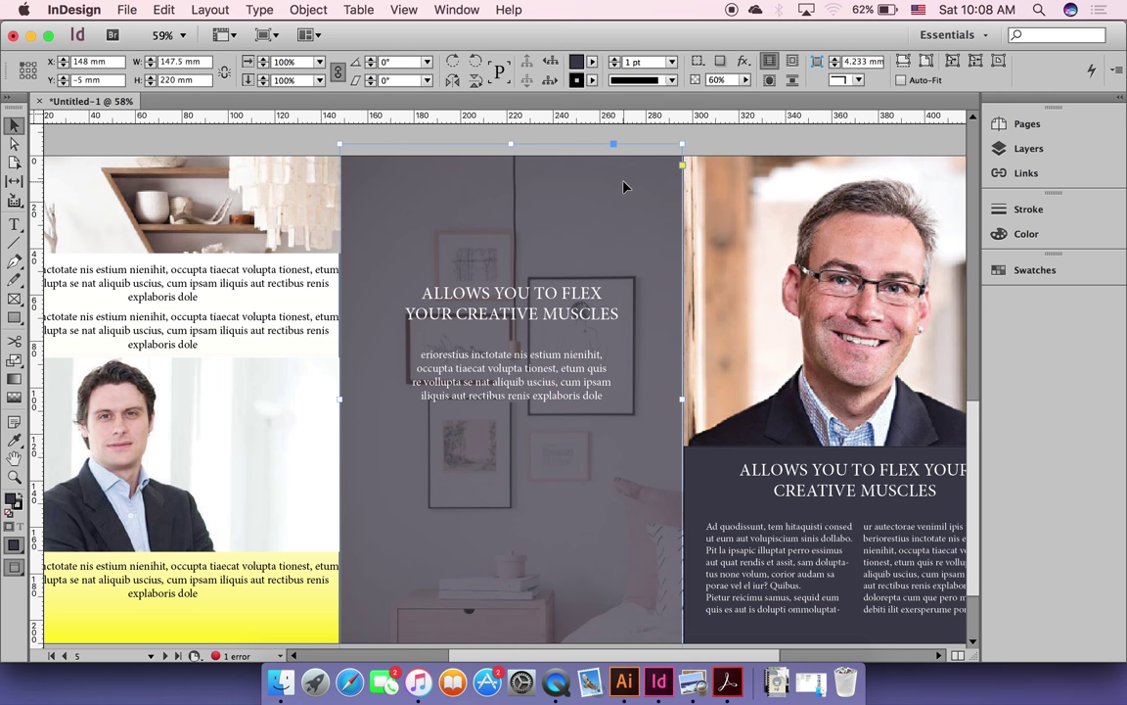
{"action": "left_click", "coordinate": [1025, 149]}
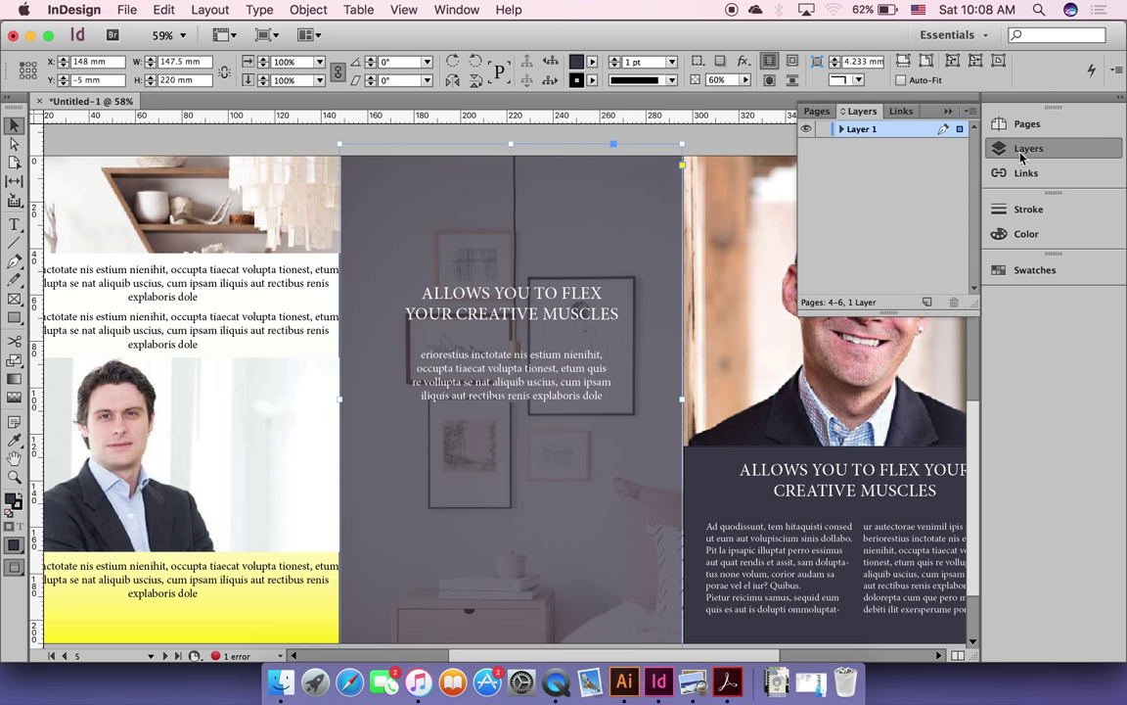
{"action": "left_click", "coordinate": [841, 129]}
{"action": "scroll", "coordinate": [885, 215], "scroll_direction": "down", "scroll_amount": 5}
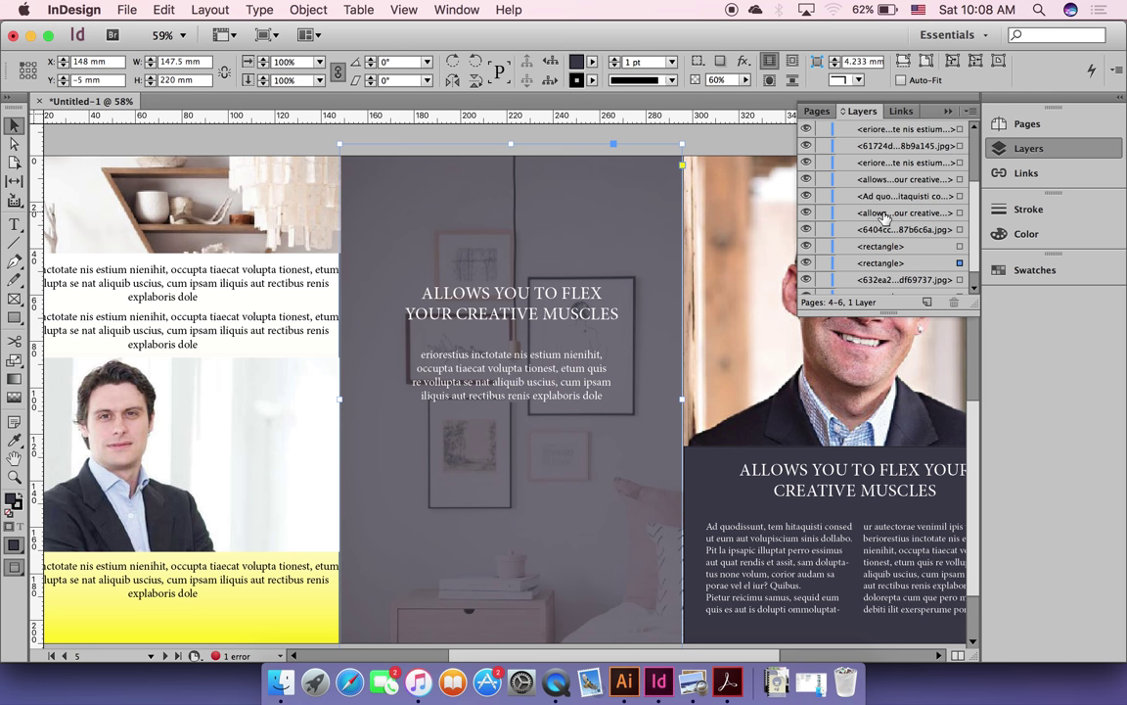
{"action": "scroll", "coordinate": [884, 217], "scroll_direction": "up", "scroll_amount": 5}
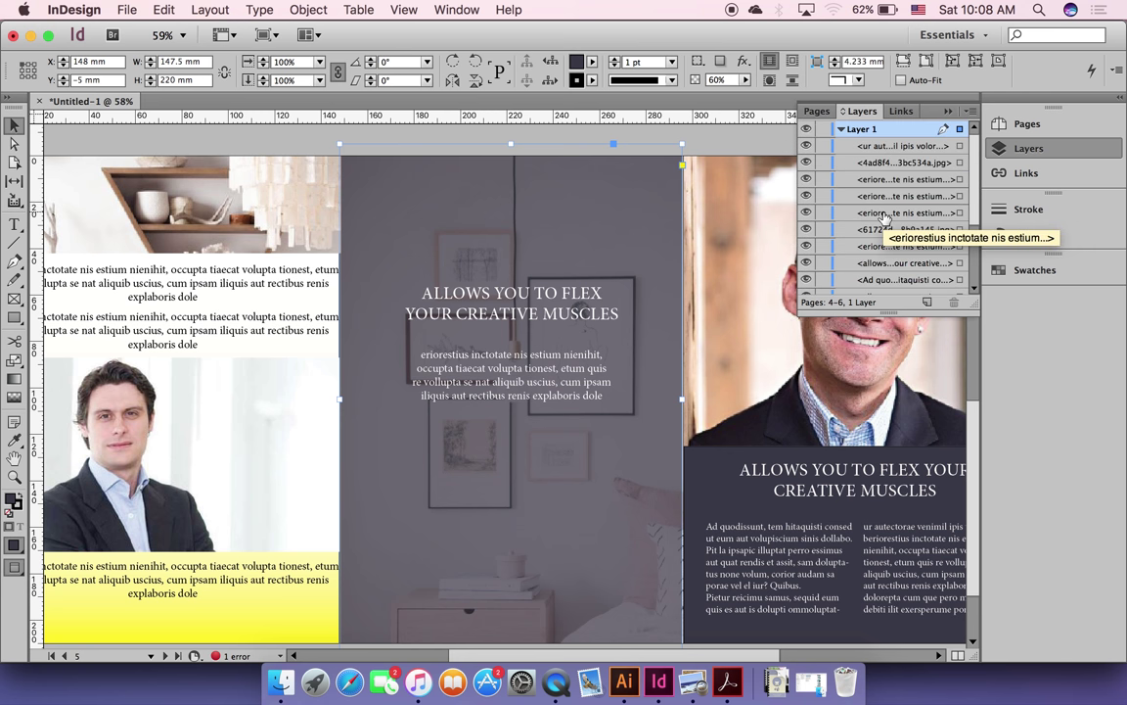
{"action": "scroll", "coordinate": [885, 217], "scroll_direction": "down", "scroll_amount": 5}
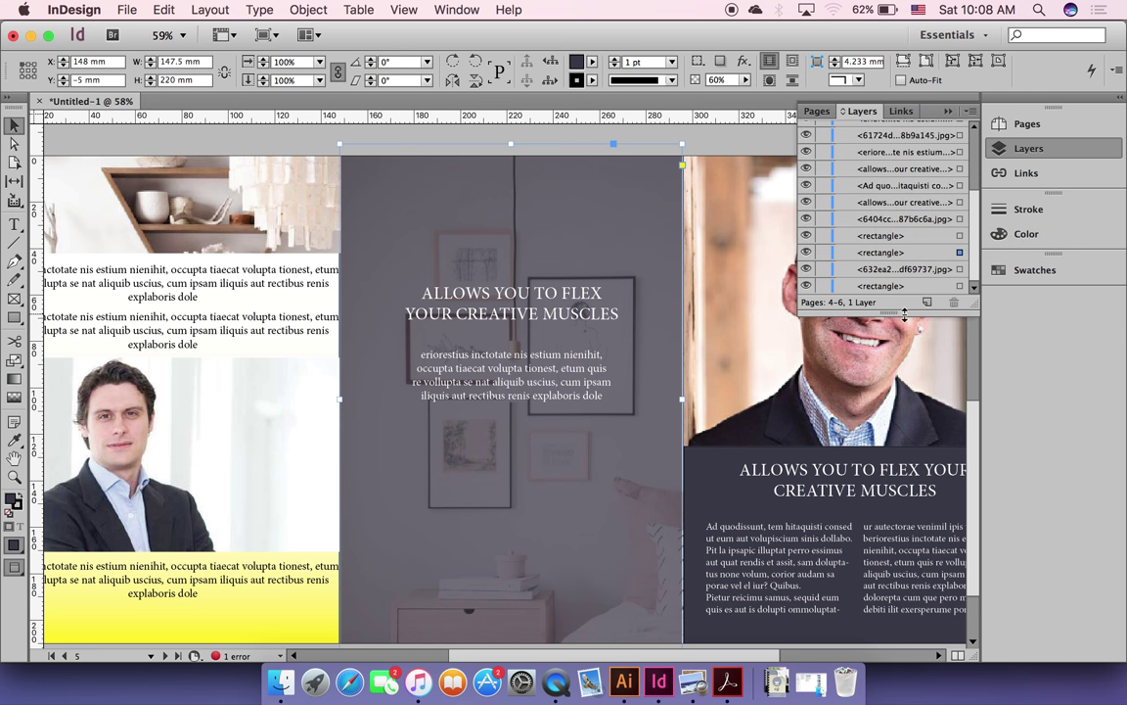
{"action": "left_click_drag", "start_coordinate": [888, 312], "coordinate": [928, 473]}
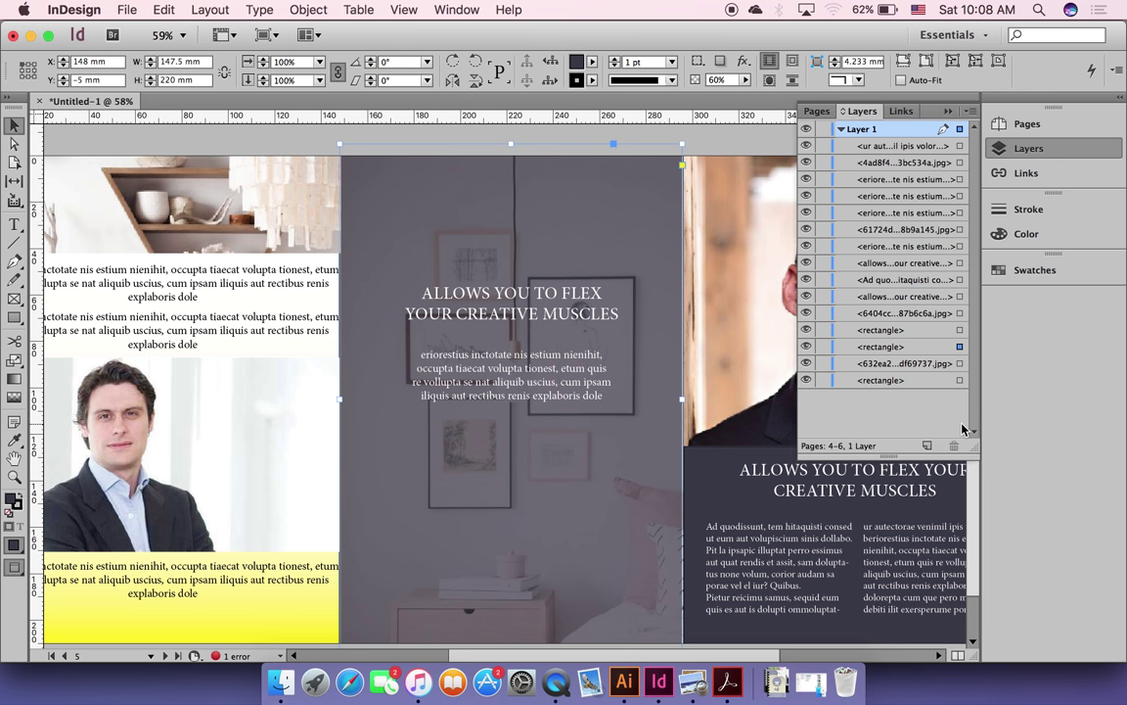
Step: Check where the middle panel's body text and headline sit in the layer stacking order, and put the layer list away
{"action": "left_click", "coordinate": [598, 394]}
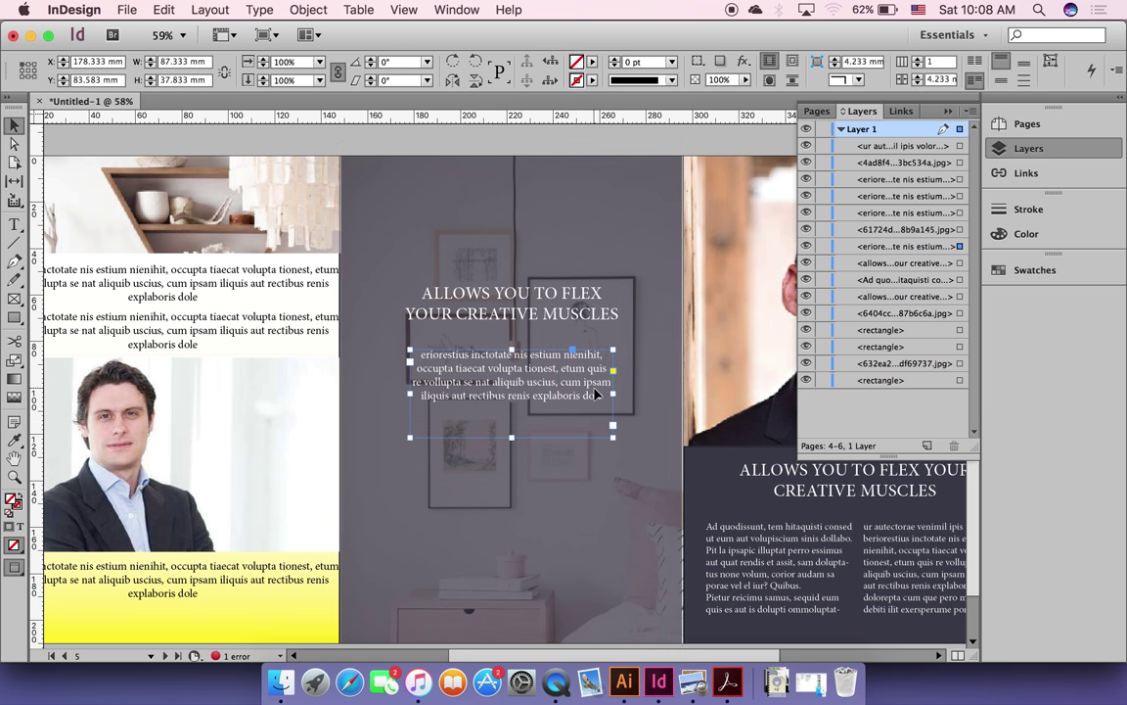
{"action": "left_click", "coordinate": [567, 309]}
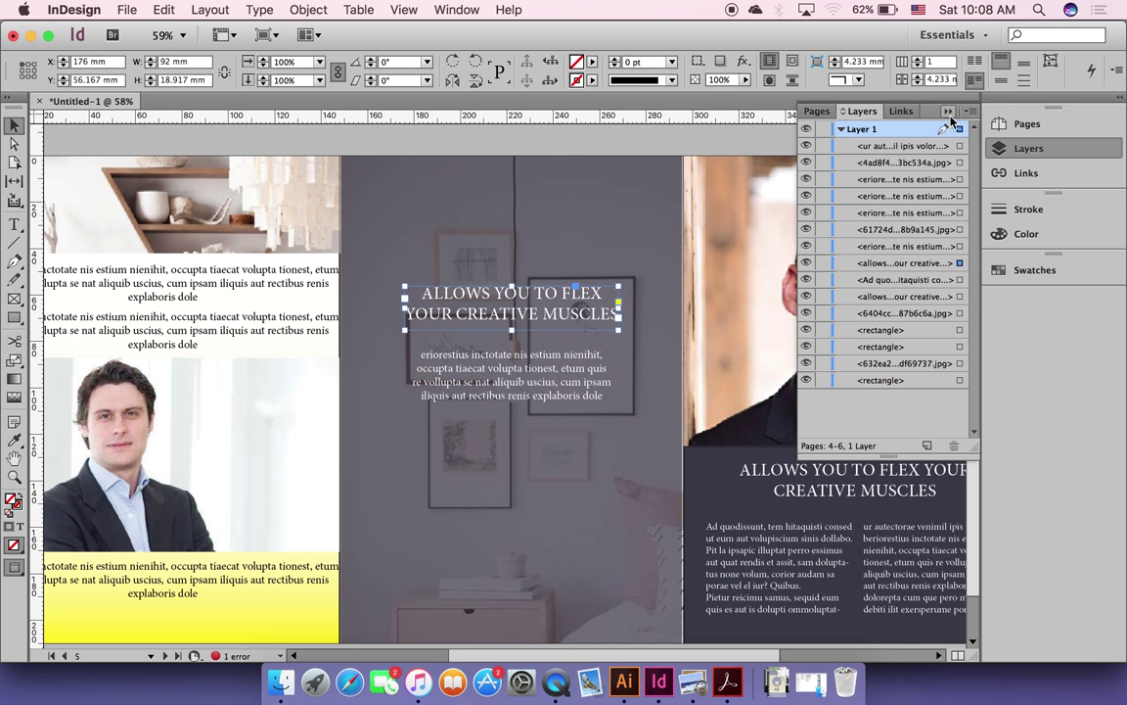
{"action": "left_click", "coordinate": [1011, 151]}
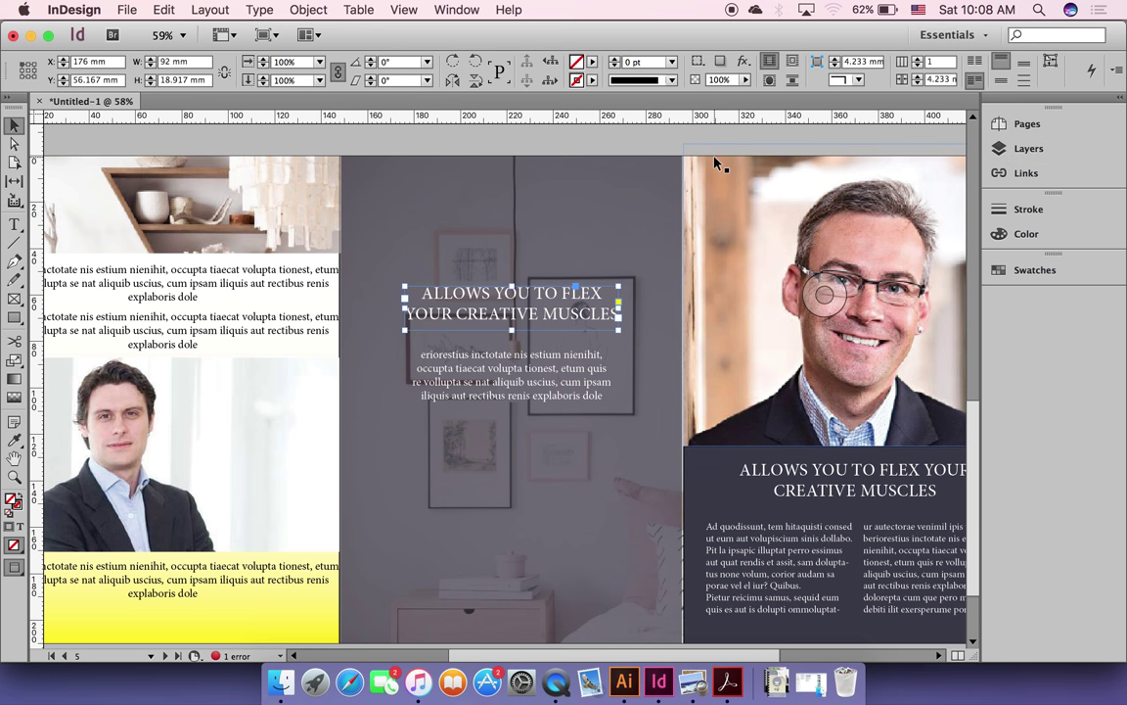
Step: Delete the dark semi-transparent rectangle covering the middle panel's photo and leave Preview mode
{"action": "left_click", "coordinate": [620, 187]}
{"action": "key", "text": "Delete"}
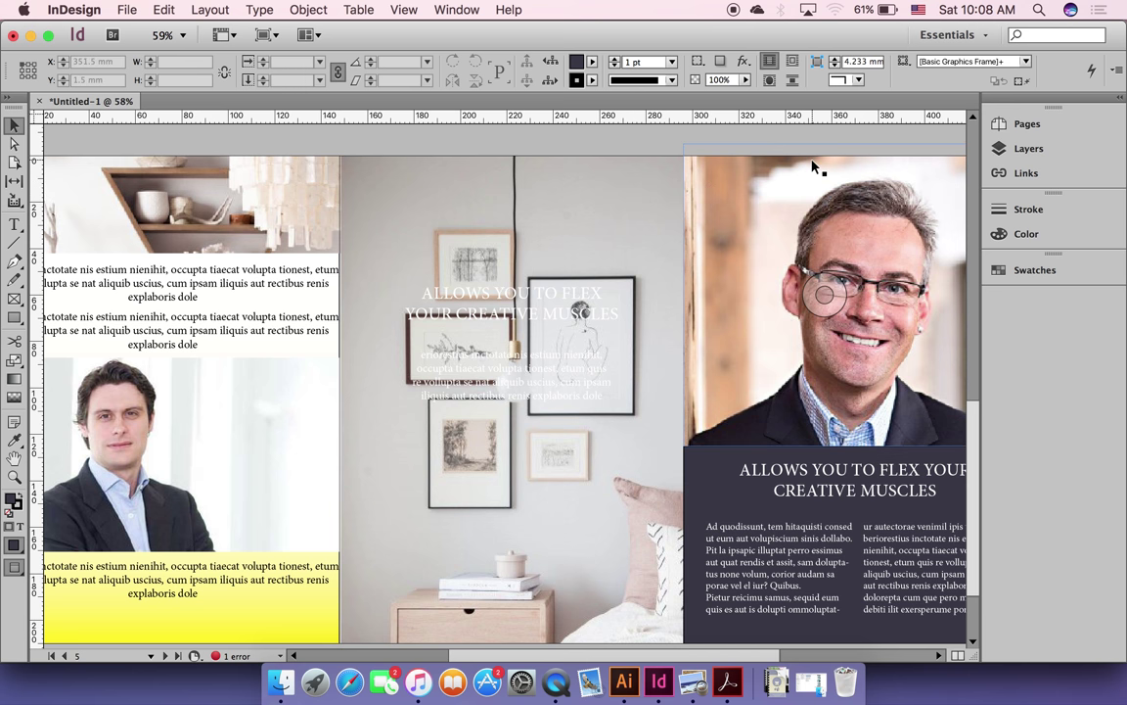
{"action": "scroll", "coordinate": [553, 175], "scroll_direction": "right", "scroll_amount": 4}
{"action": "scroll", "coordinate": [553, 175], "scroll_direction": "down", "scroll_amount": 1}
Step: Open the middle panel's linked bedroom wall photo for editing in Adobe Photoshop CC 14.0.0
{"action": "left_click", "coordinate": [553, 176]}
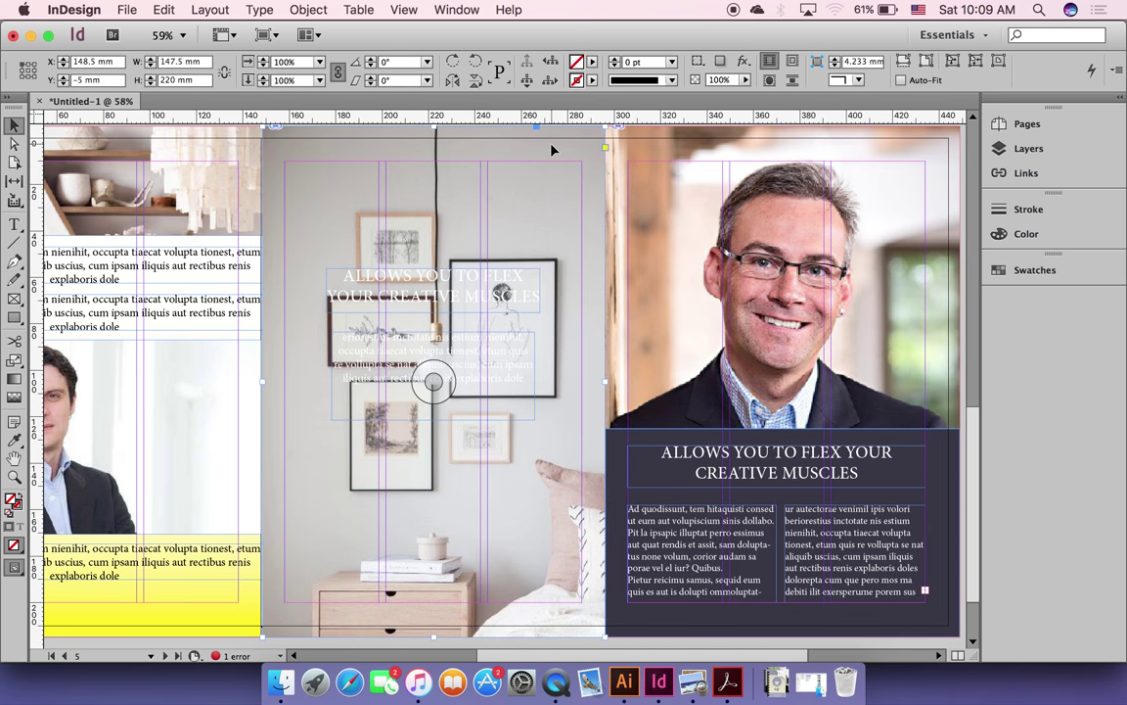
{"action": "left_click", "coordinate": [1027, 174]}
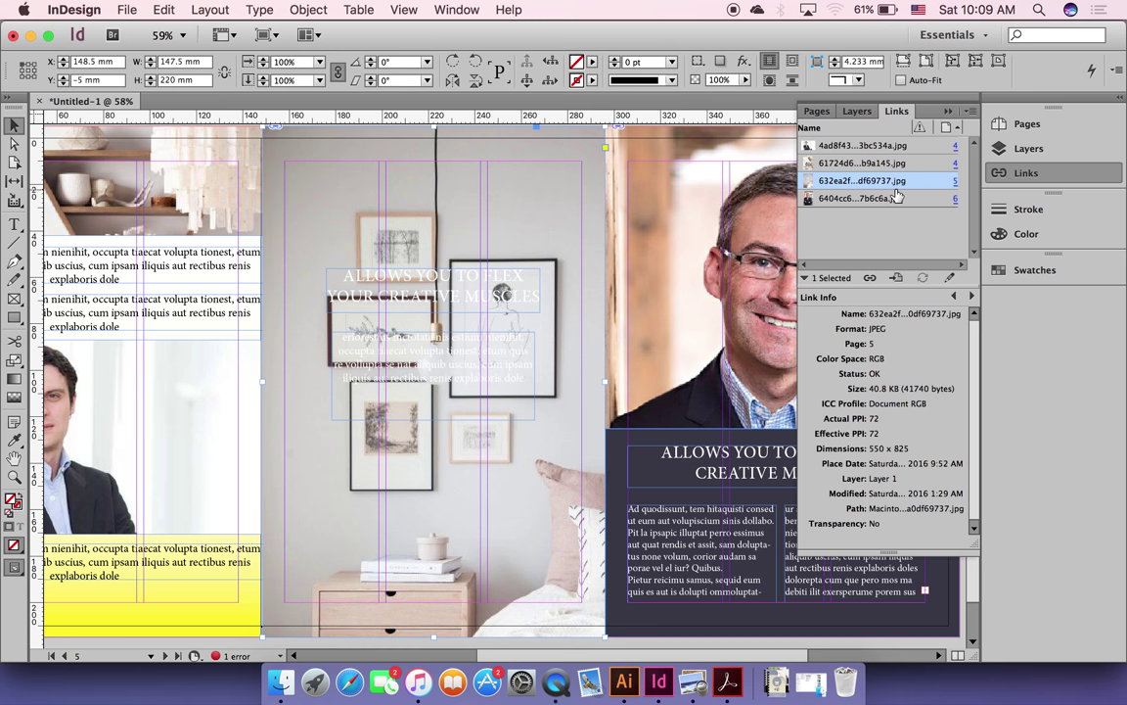
{"action": "left_click_drag", "start_coordinate": [797, 196], "coordinate": [655, 201]}
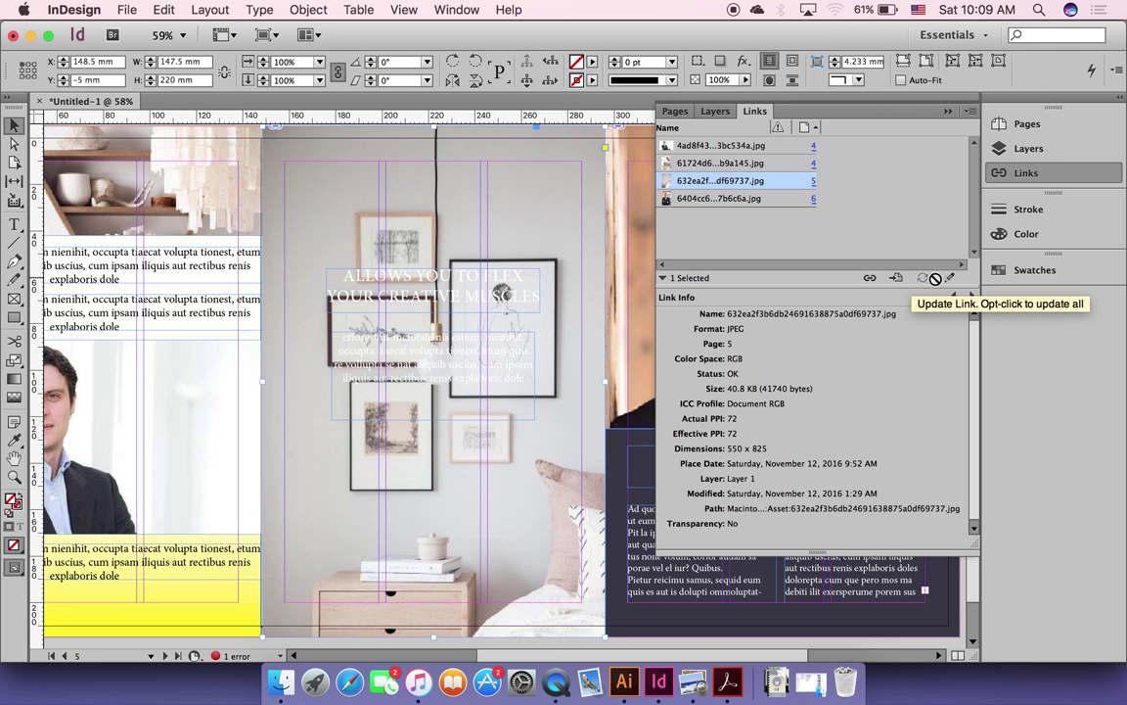
{"action": "right_click", "coordinate": [782, 188]}
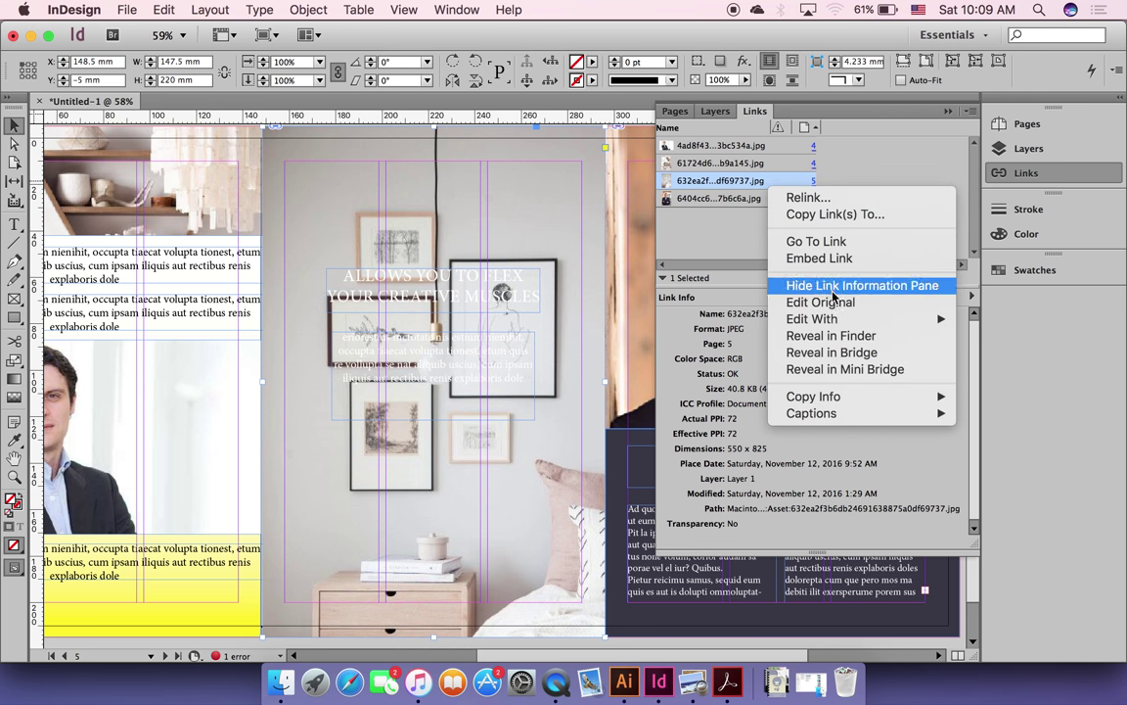
{"action": "mouse_move", "coordinate": [847, 320]}
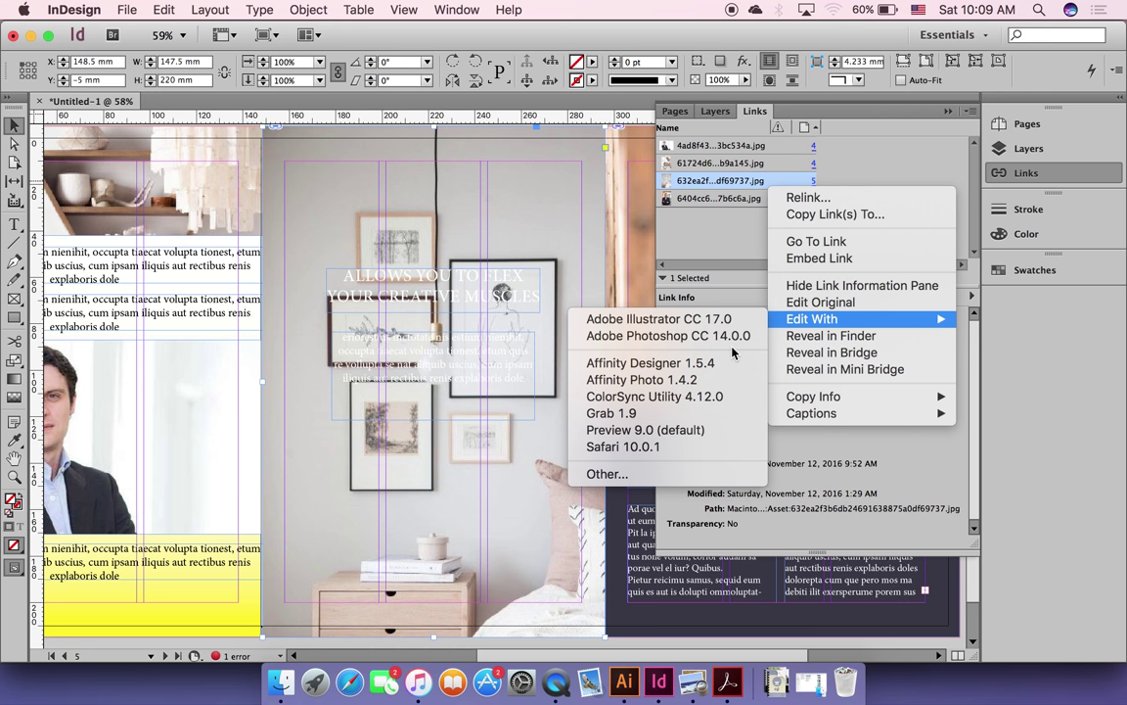
{"action": "left_click", "coordinate": [682, 338]}
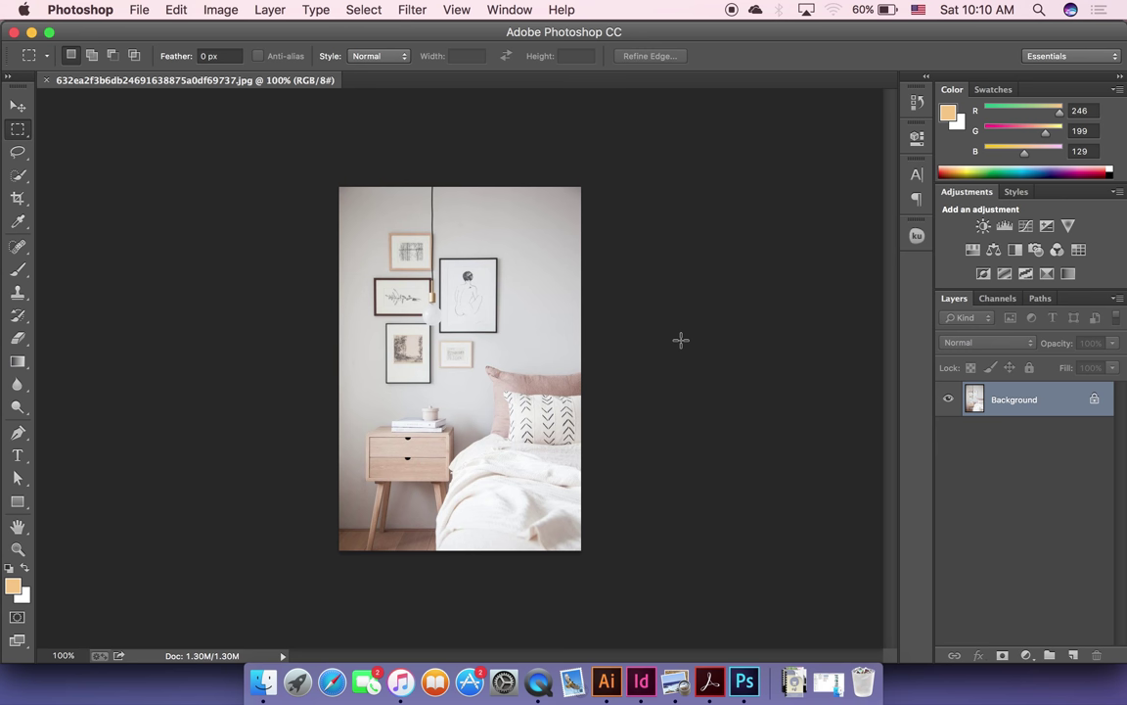
Step: Add a Solid Color fill layer in grey #706d69 above the bedroom photo
{"action": "left_click", "coordinate": [1024, 656]}
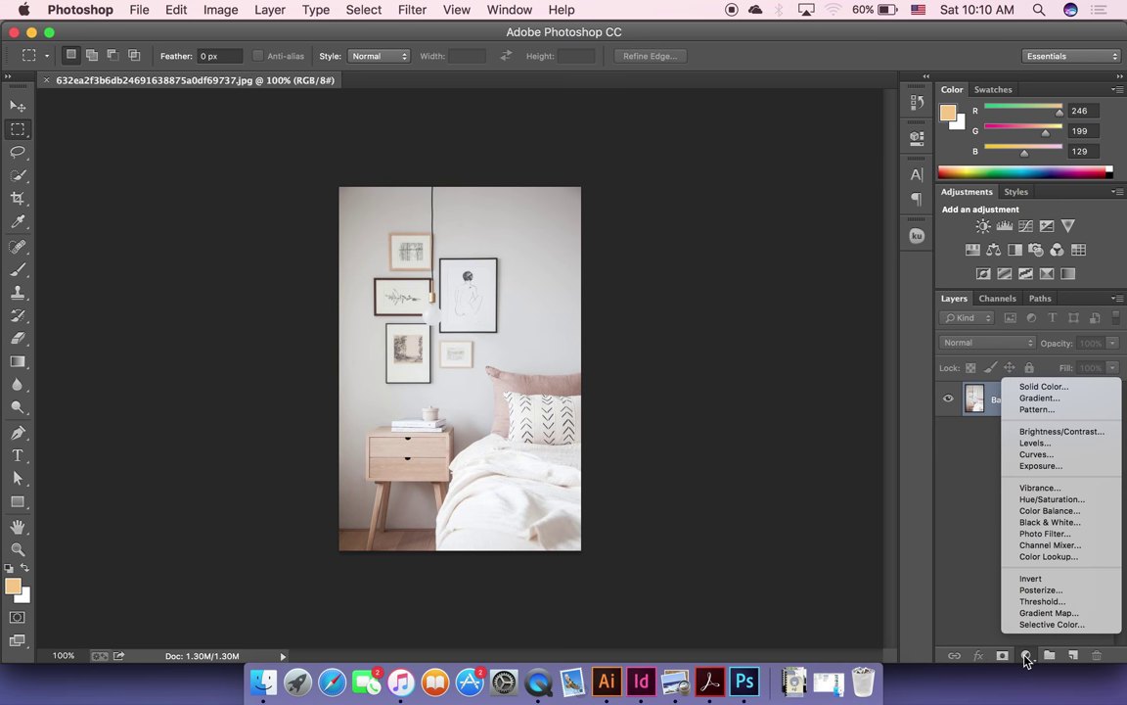
{"action": "left_click", "coordinate": [1067, 393]}
{"action": "left_click", "coordinate": [683, 468]}
{"action": "left_click", "coordinate": [633, 474]}
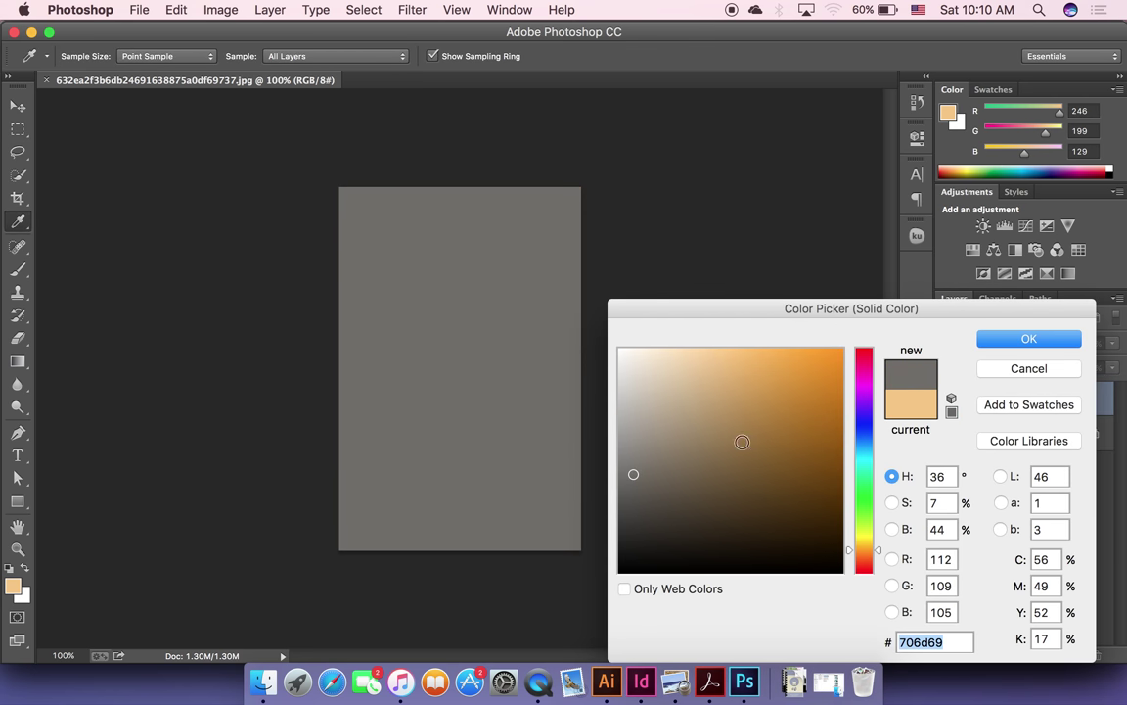
{"action": "left_click", "coordinate": [1028, 339]}
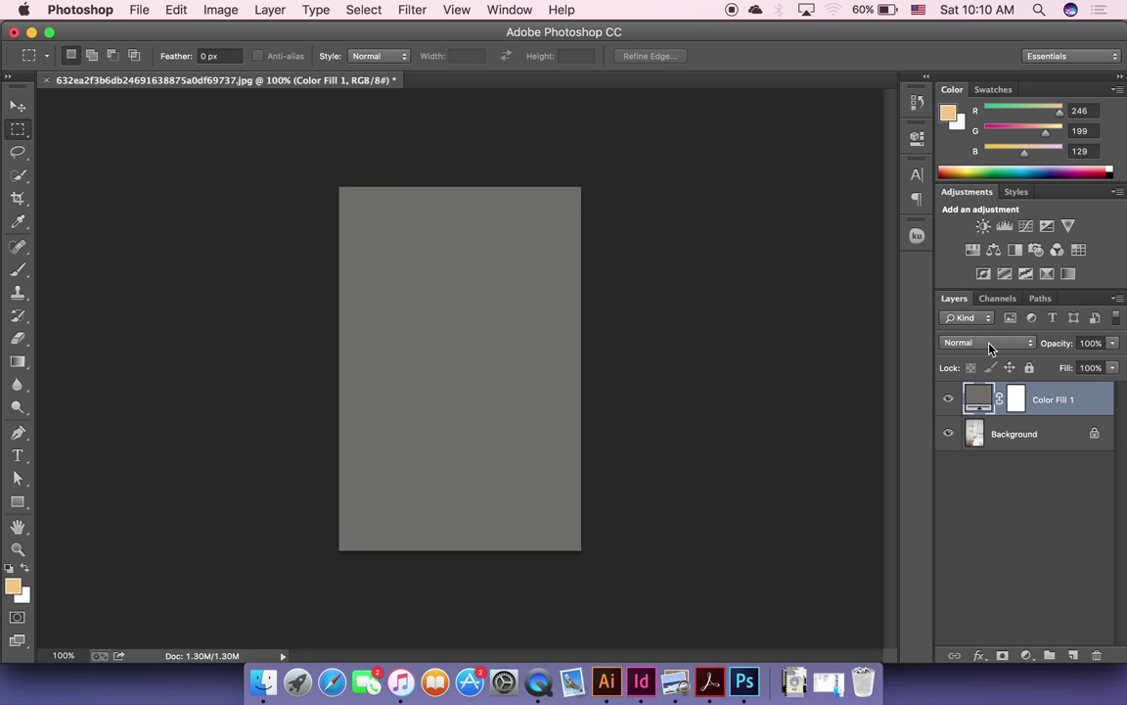
Step: Set the colour fill layer's blend mode to Multiply and its opacity to 67%, and switch to the Move tool
{"action": "left_click", "coordinate": [991, 347]}
{"action": "left_click", "coordinate": [959, 384]}
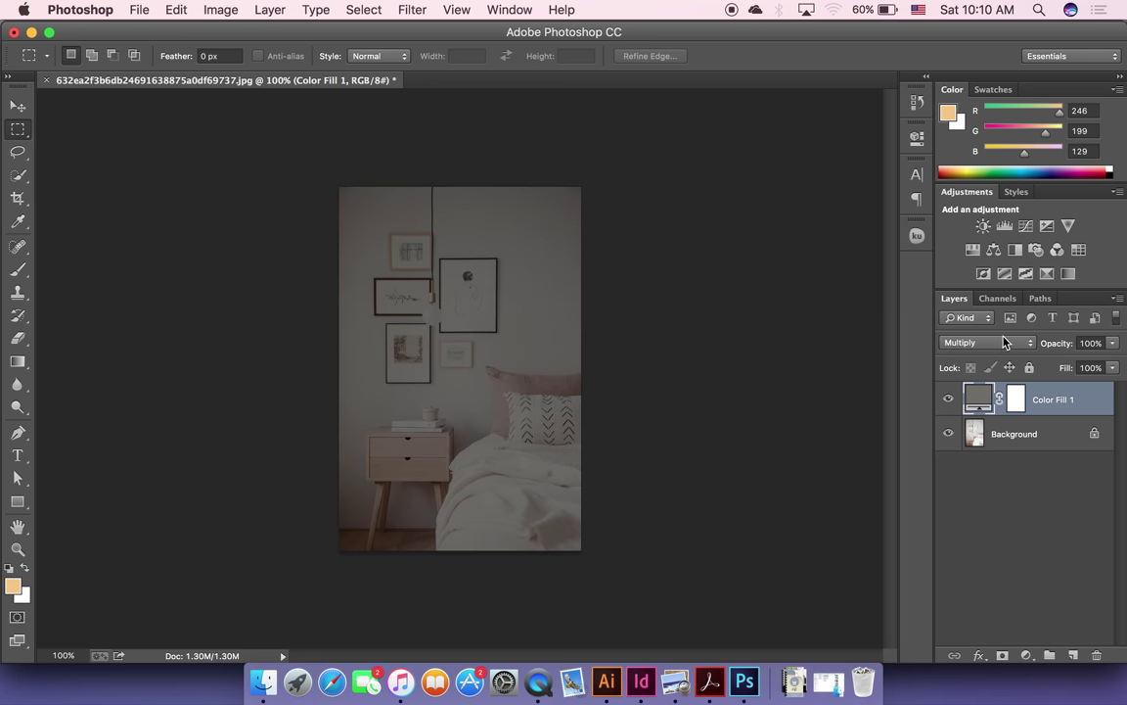
{"action": "left_click", "coordinate": [1112, 342]}
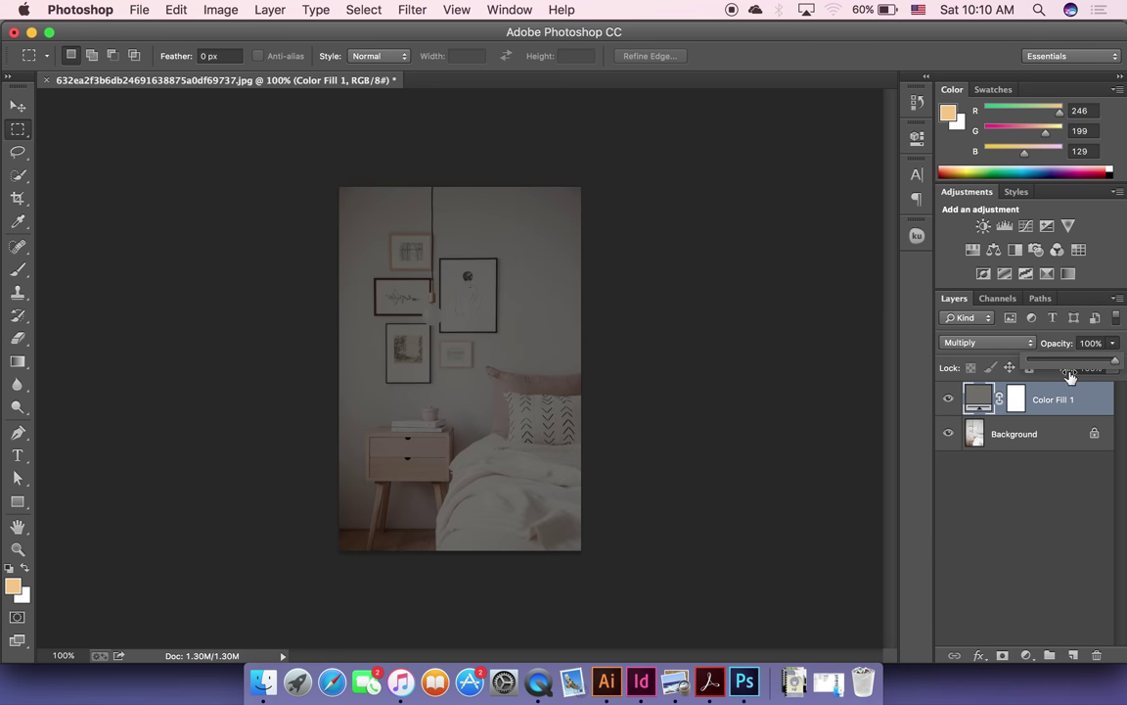
{"action": "left_click", "coordinate": [1086, 361]}
{"action": "left_click", "coordinate": [904, 370]}
{"action": "left_click", "coordinate": [18, 108]}
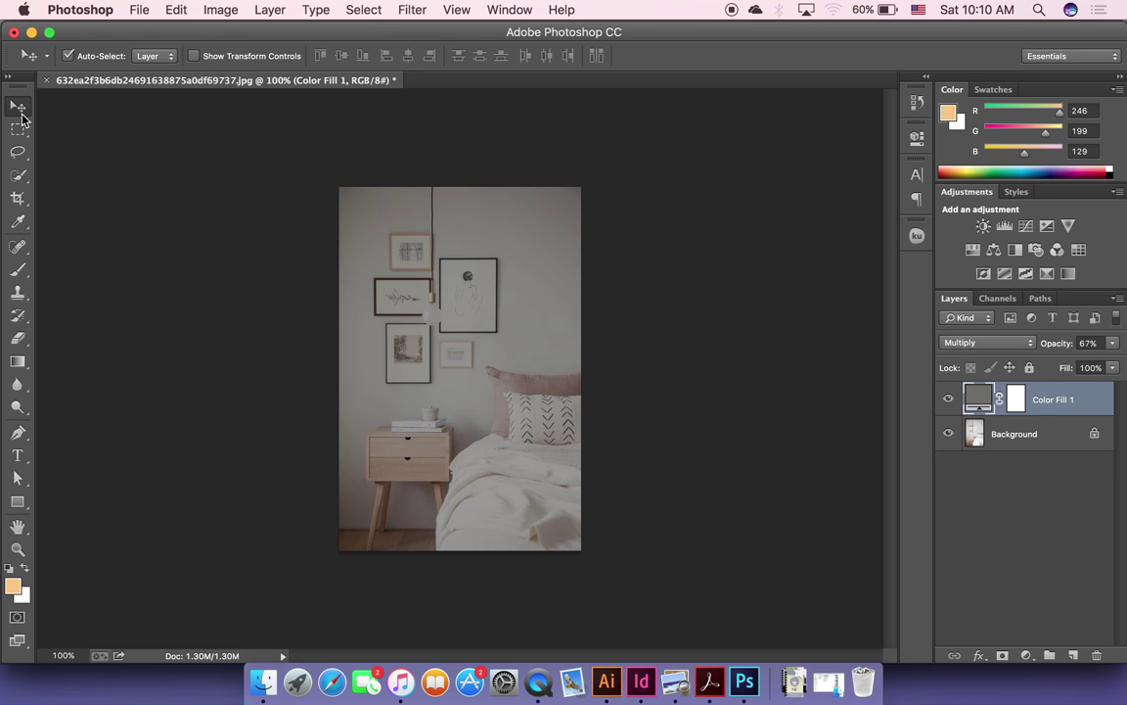
Step: Save the layered image as wall.psd in the Asset folder, in Photoshop format with Maximize Compatibility on
{"action": "key", "text": "super+s"}
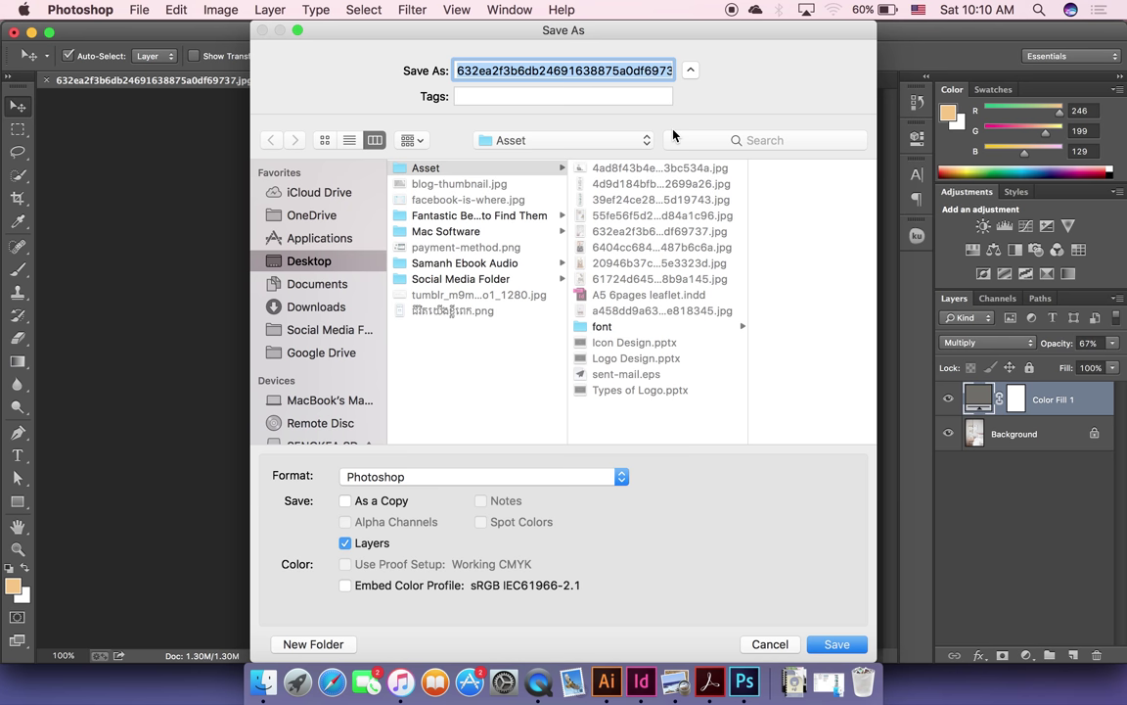
{"action": "type", "text": "wall.psd"}
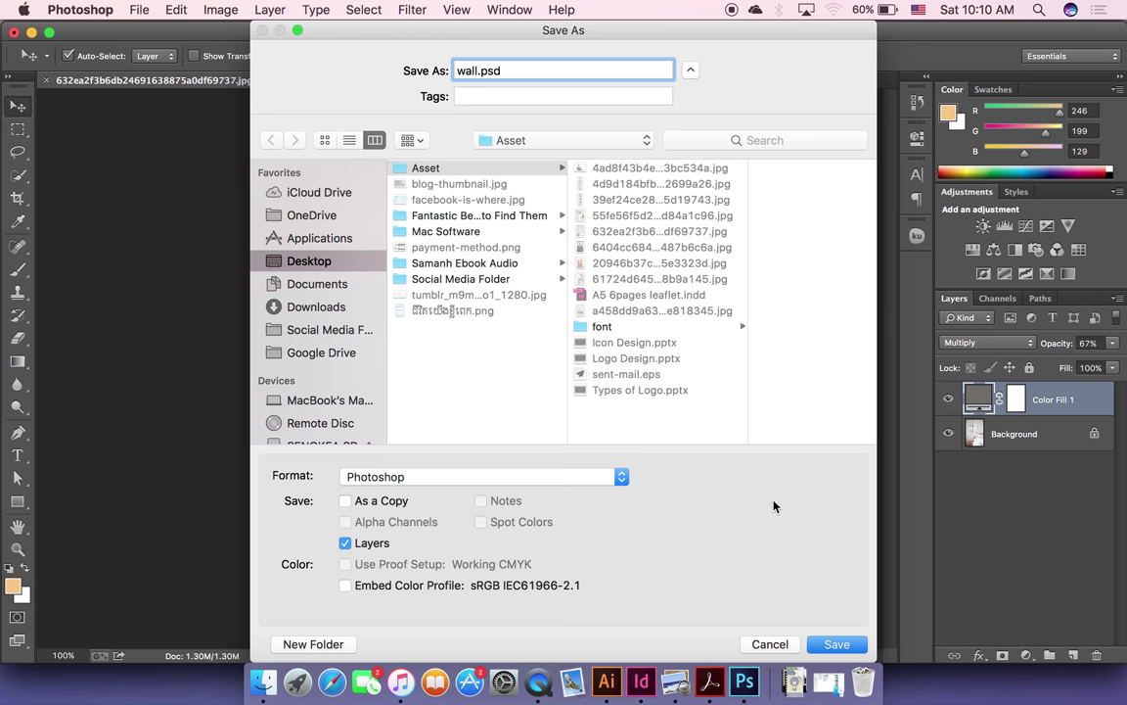
{"action": "left_click", "coordinate": [840, 645]}
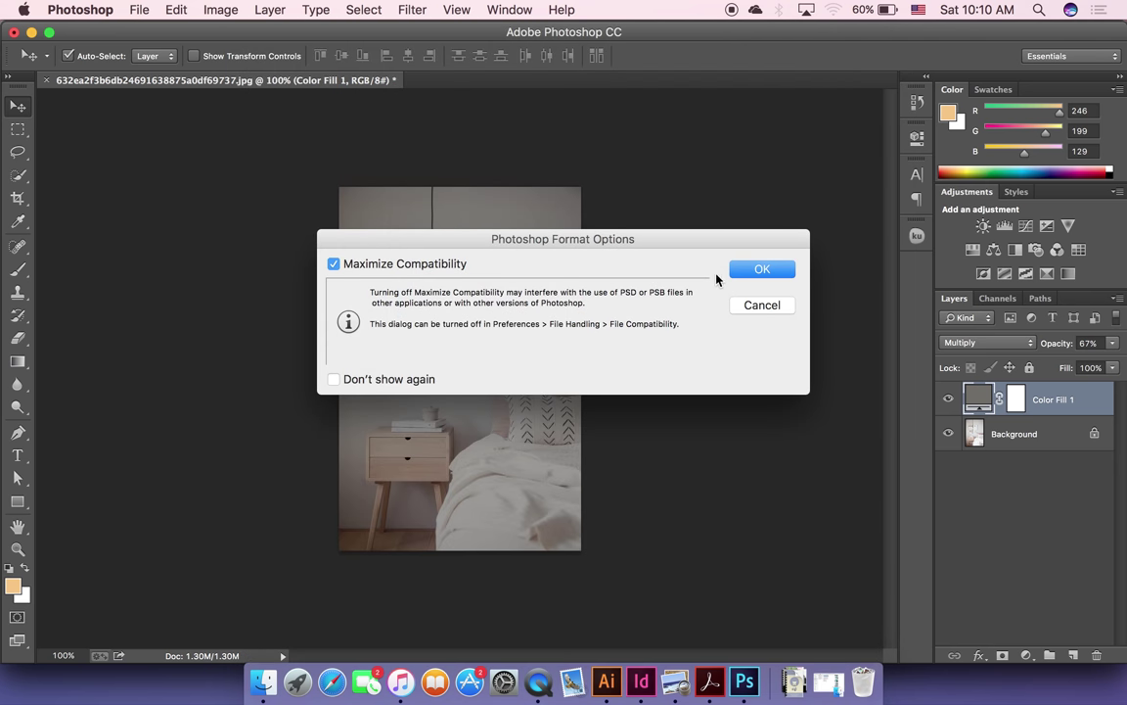
{"action": "left_click", "coordinate": [766, 269]}
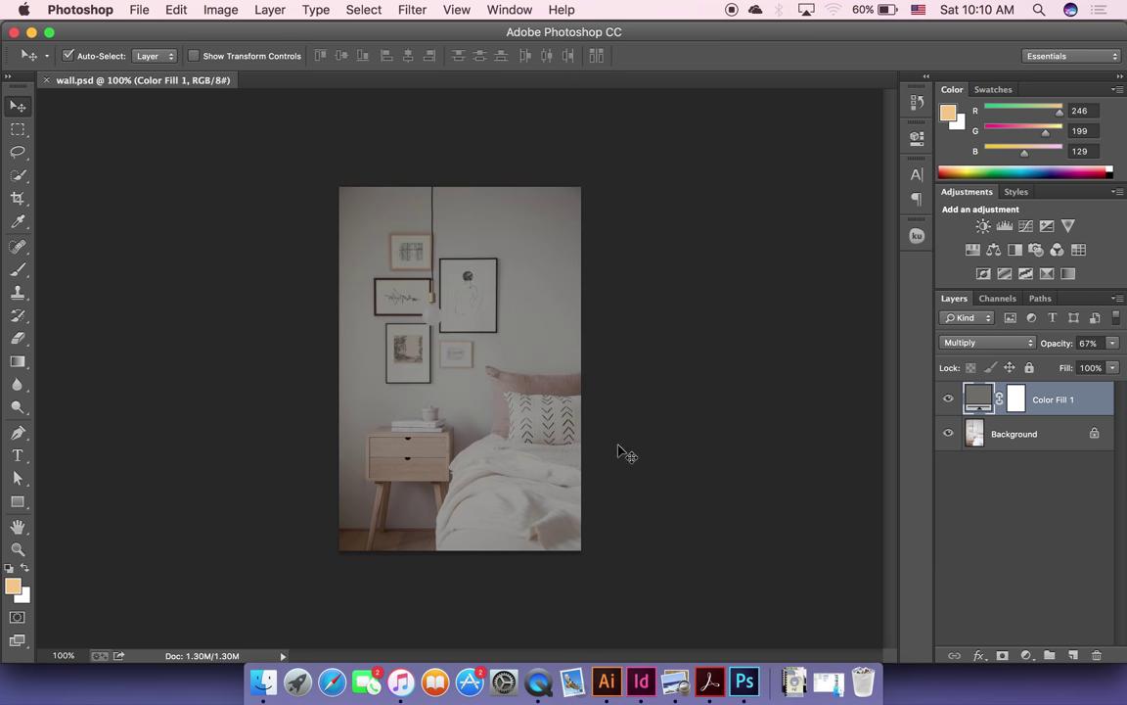
Step: Switch to InDesign and relink the middle panel's bedroom photo to wall.psd in the Asset folder
{"action": "left_click", "coordinate": [643, 680]}
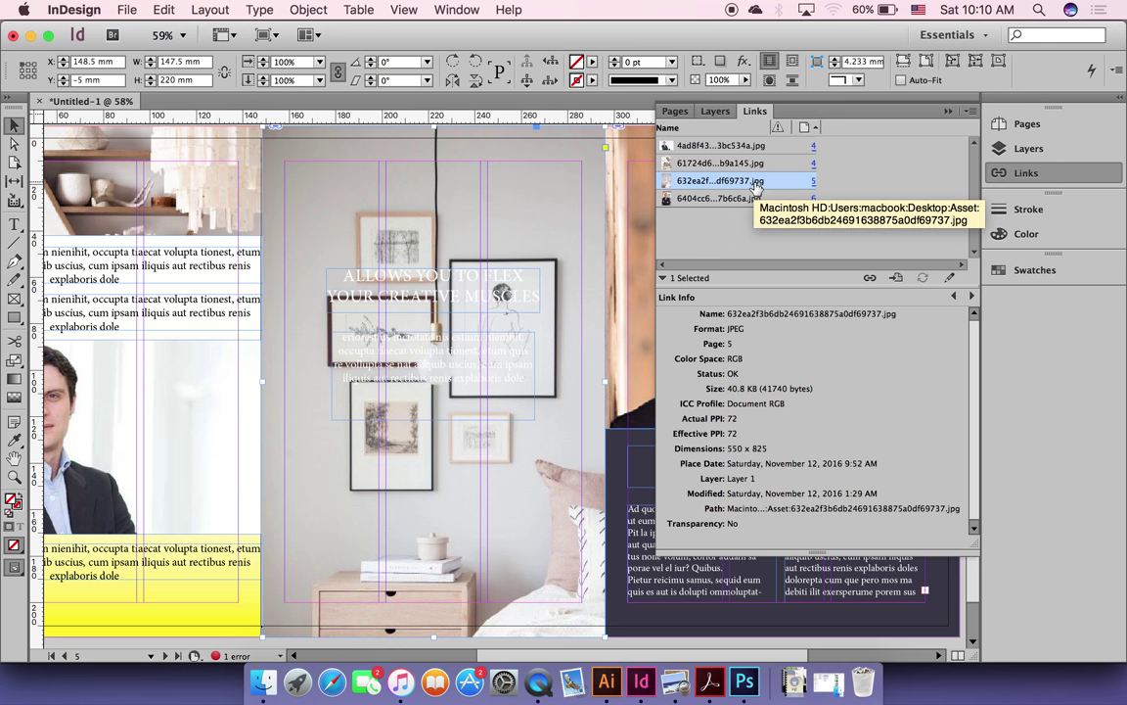
{"action": "left_click", "coordinate": [871, 279]}
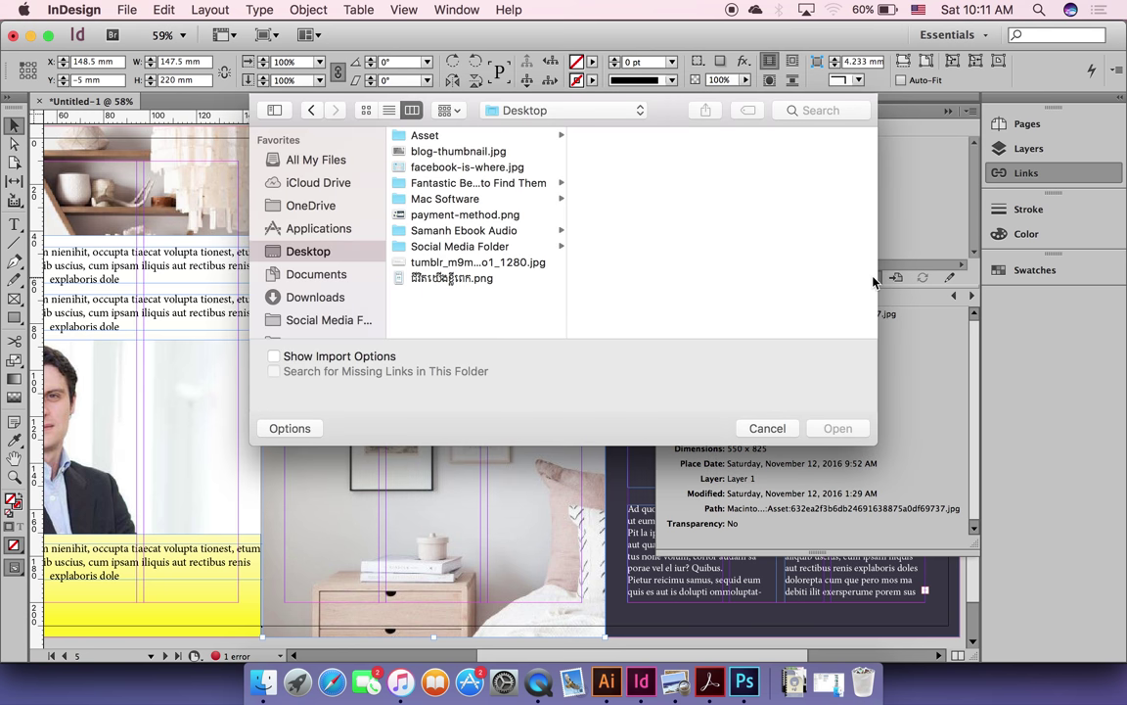
{"action": "left_click", "coordinate": [477, 137]}
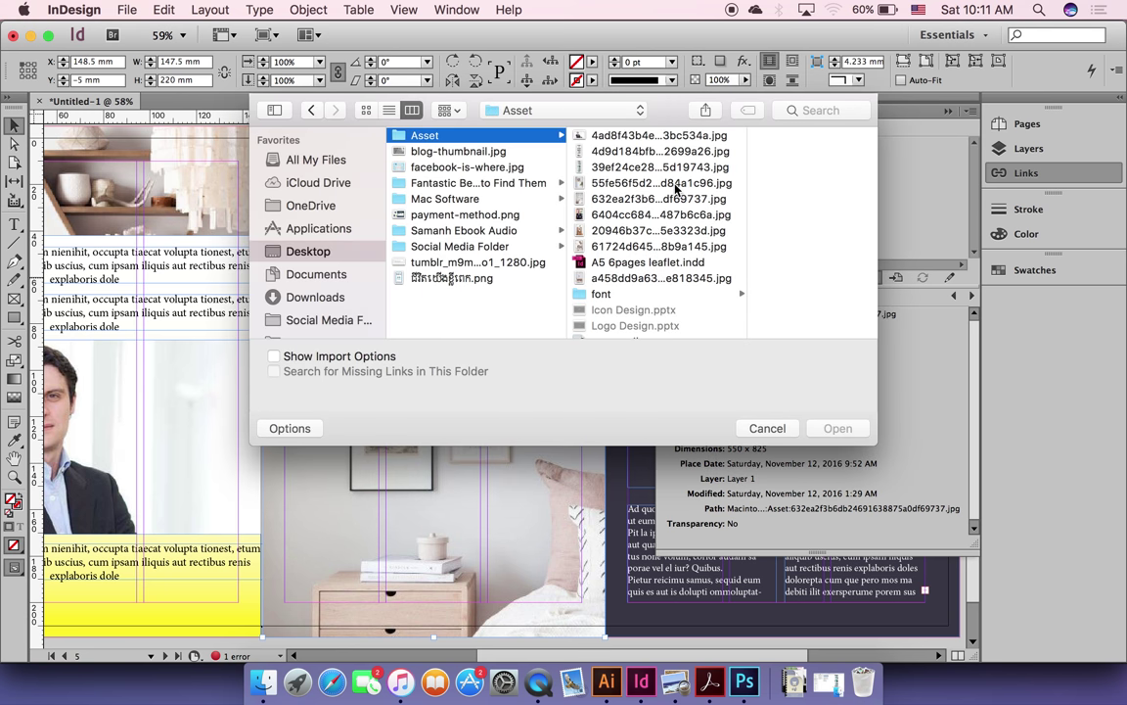
{"action": "scroll", "coordinate": [671, 186], "scroll_direction": "down", "scroll_amount": 4}
{"action": "left_click", "coordinate": [624, 335]}
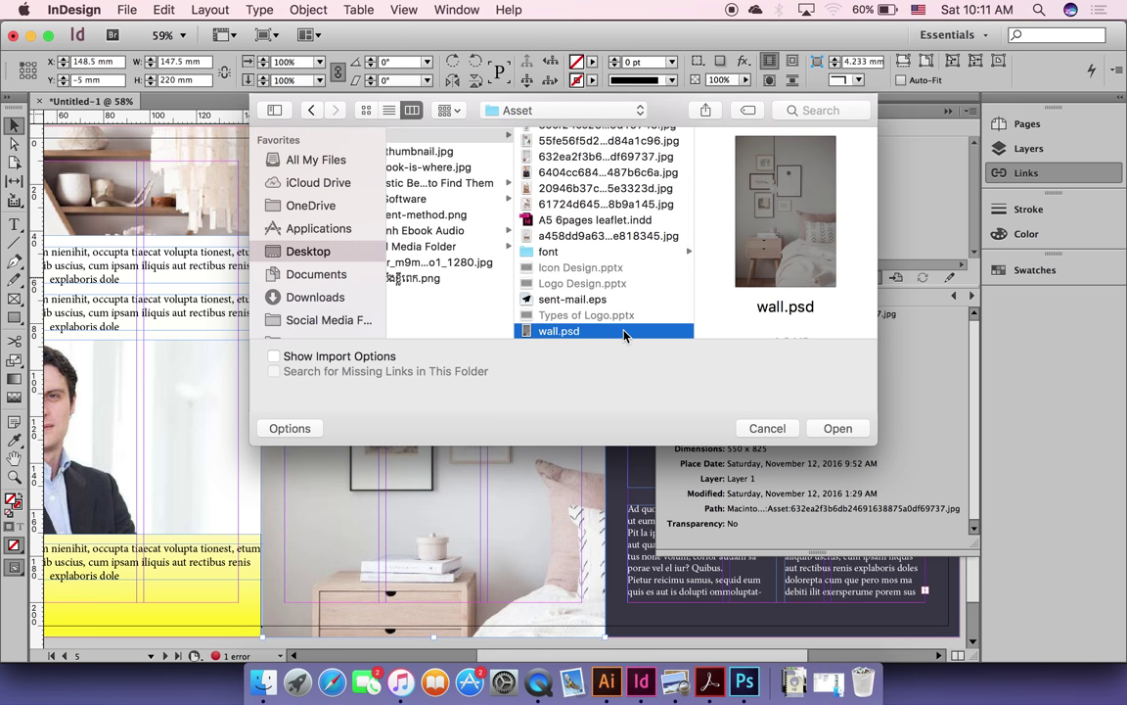
{"action": "left_click", "coordinate": [832, 427]}
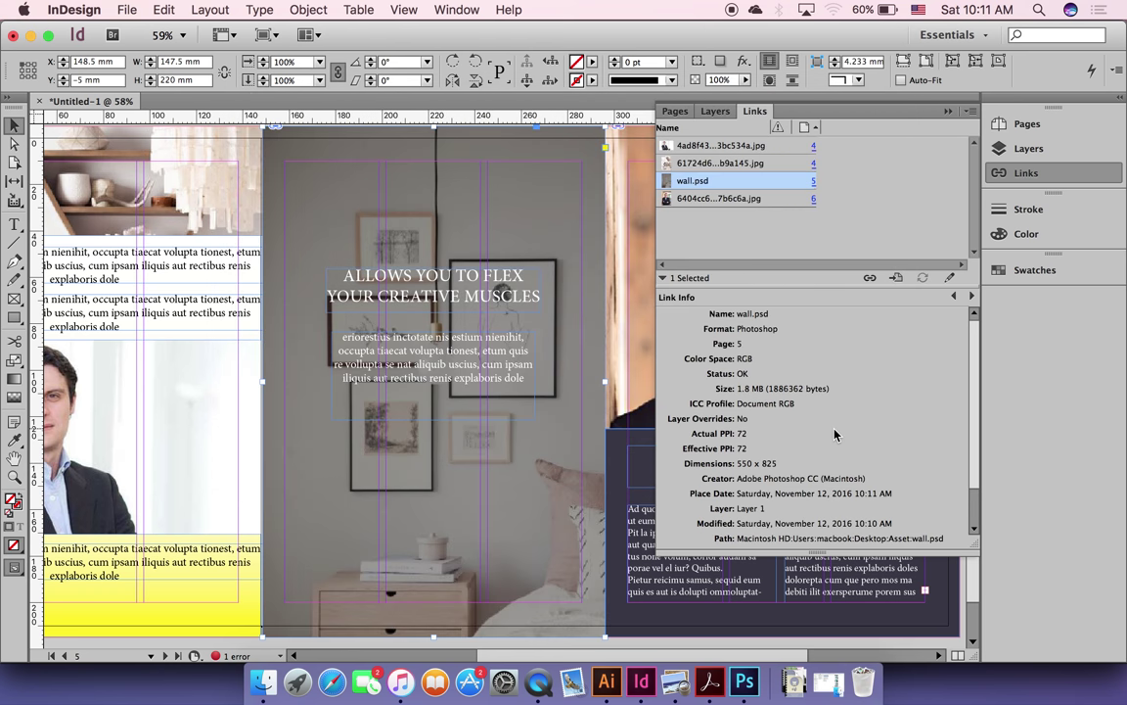
Step: Open the linked wall.psd in Photoshop, recolour its fill layer to #d9993a, save it, and return to InDesign
{"action": "left_click", "coordinate": [950, 281]}
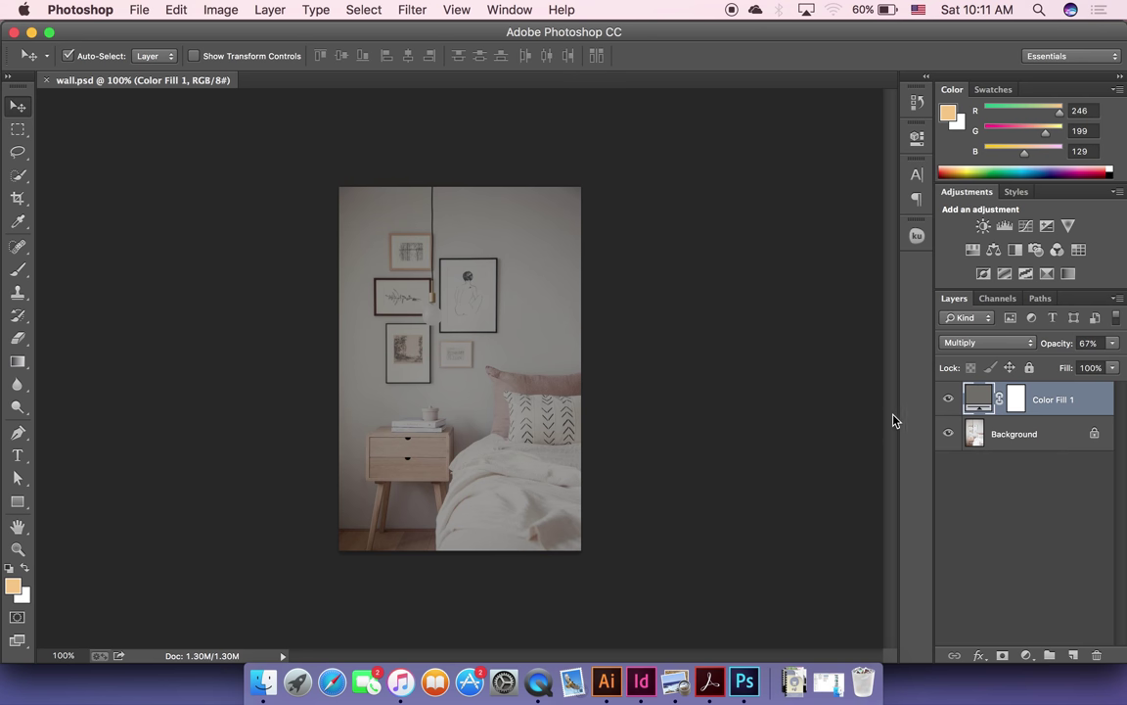
{"action": "double_click", "coordinate": [977, 399]}
{"action": "type", "text": "d9993a"}
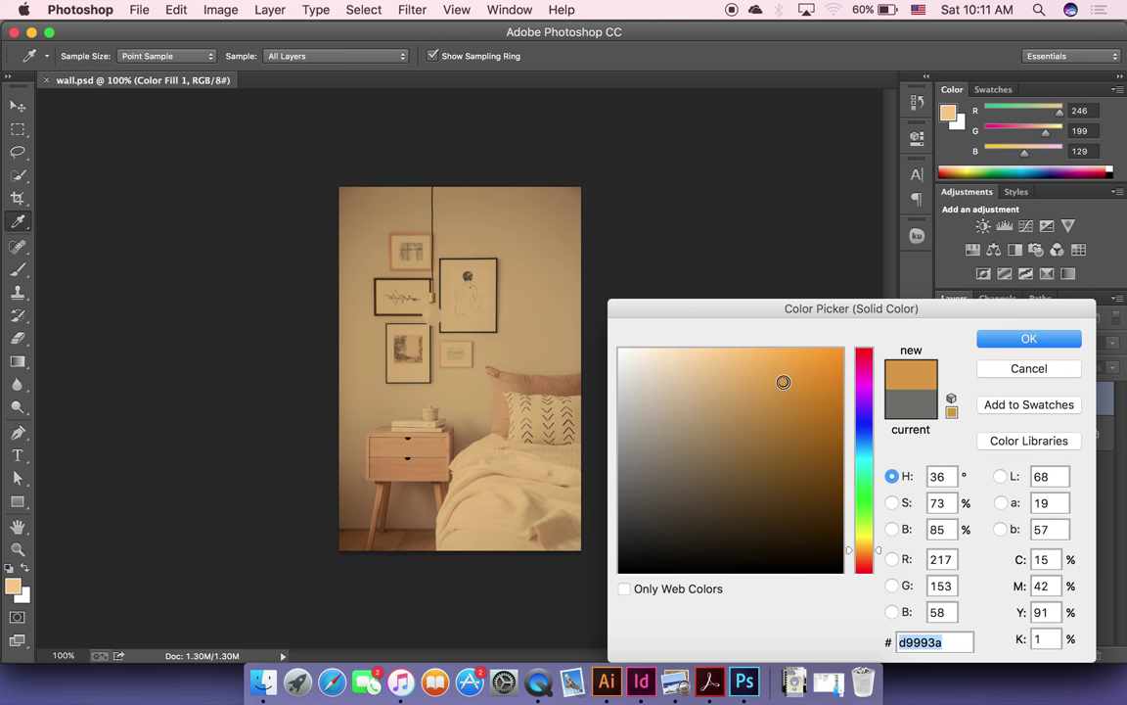
{"action": "left_click", "coordinate": [1065, 340]}
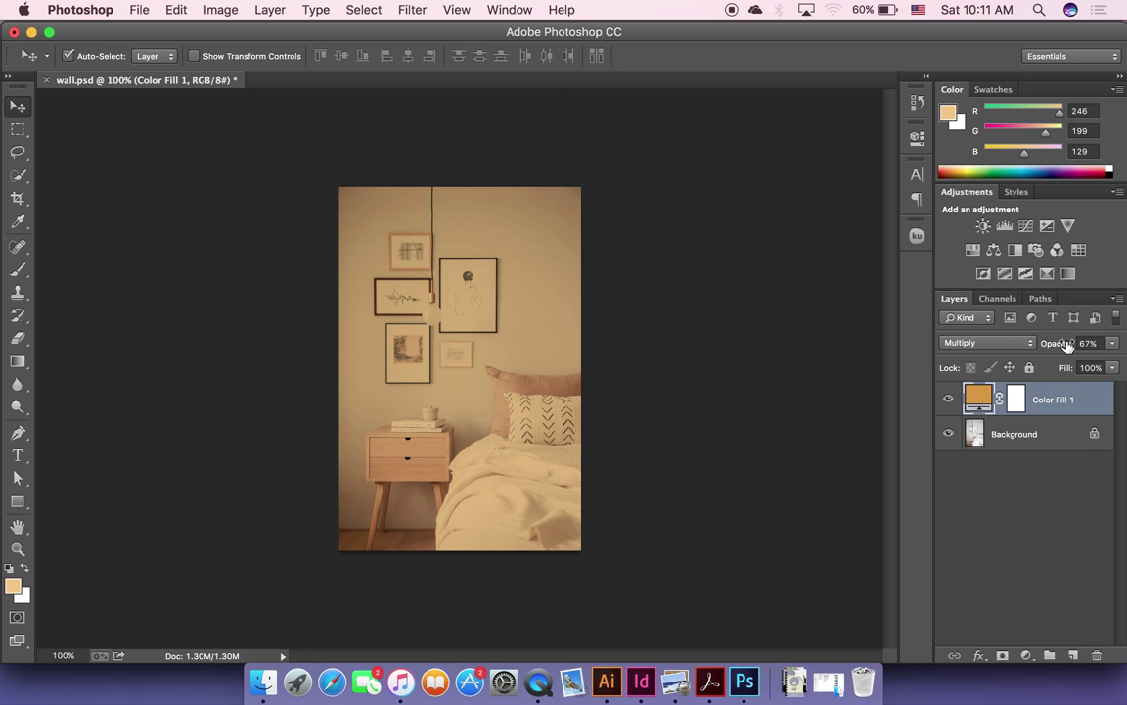
{"action": "left_click", "coordinate": [654, 670]}
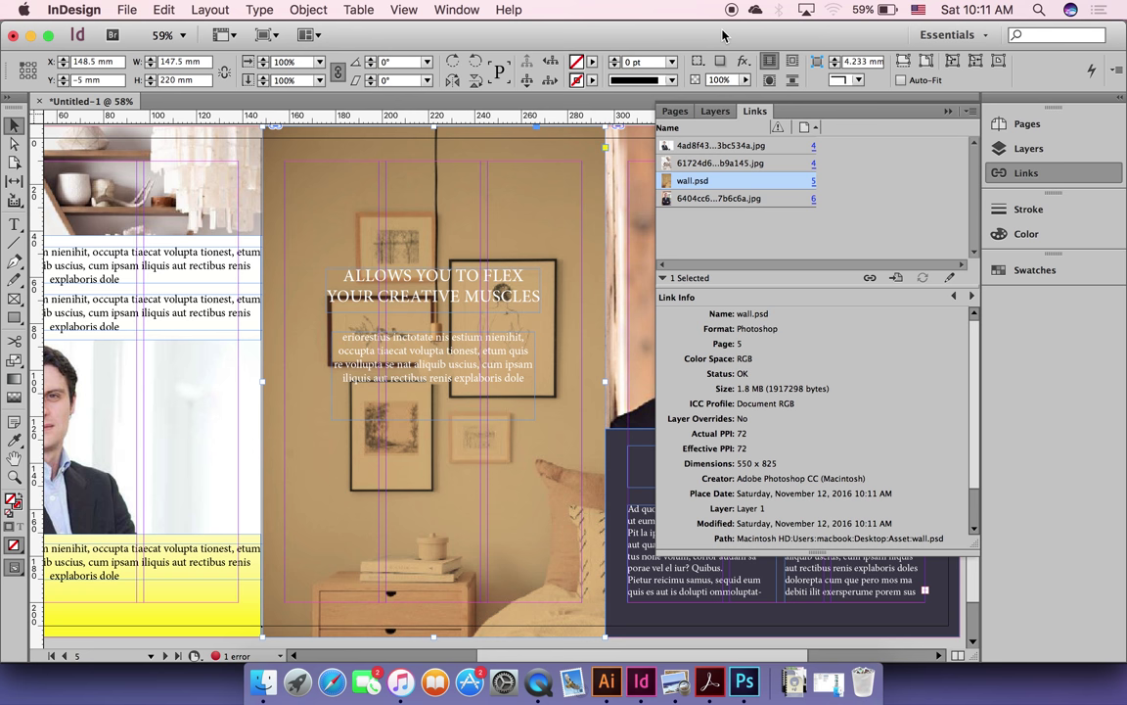
Step: Save the leaflet on the Desktop as ID 2 in InDesign CC document format
{"action": "left_click", "coordinate": [125, 10]}
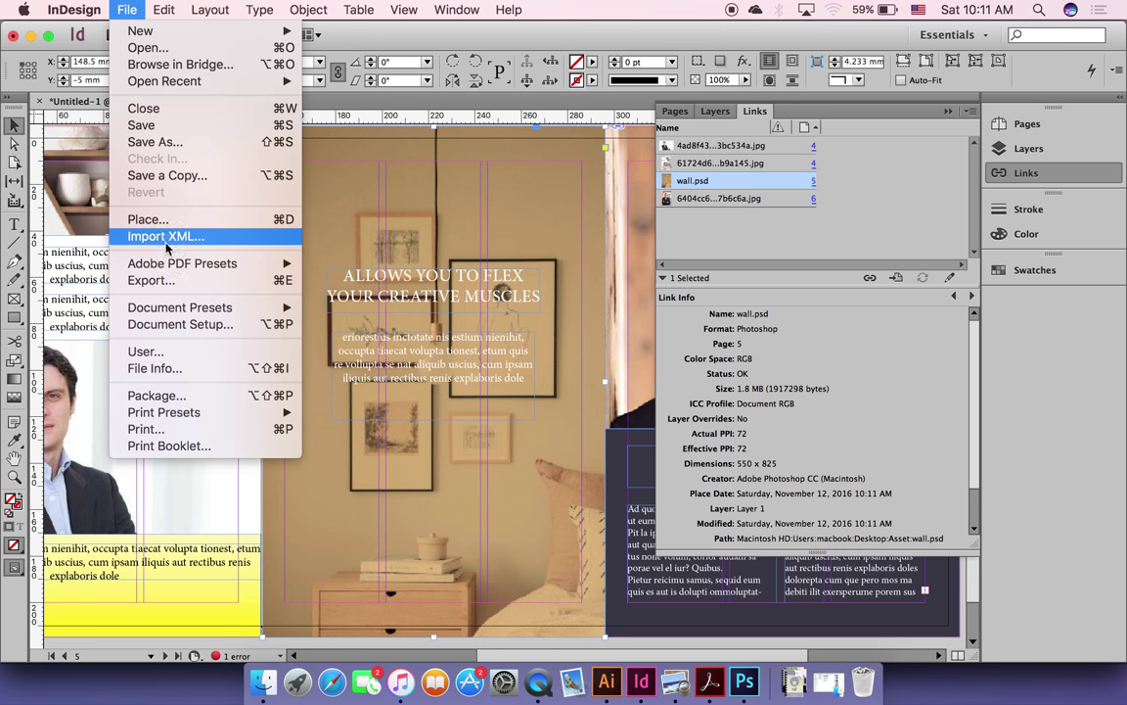
{"action": "left_click", "coordinate": [152, 142]}
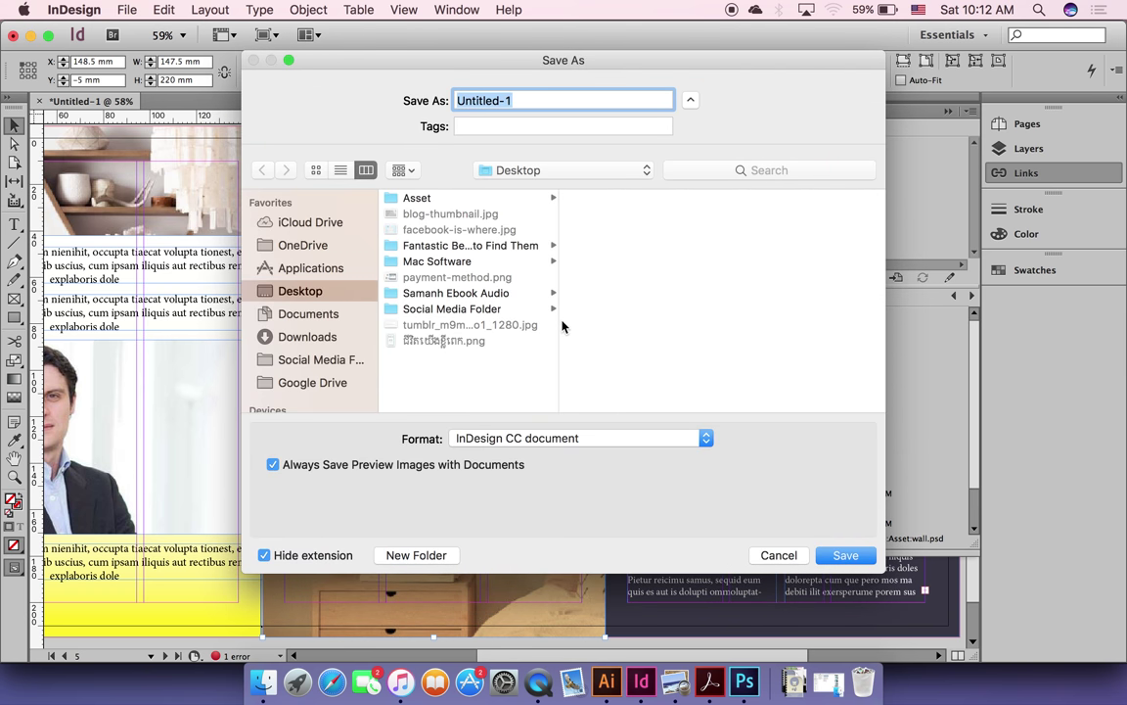
{"action": "type", "text": "ID 2"}
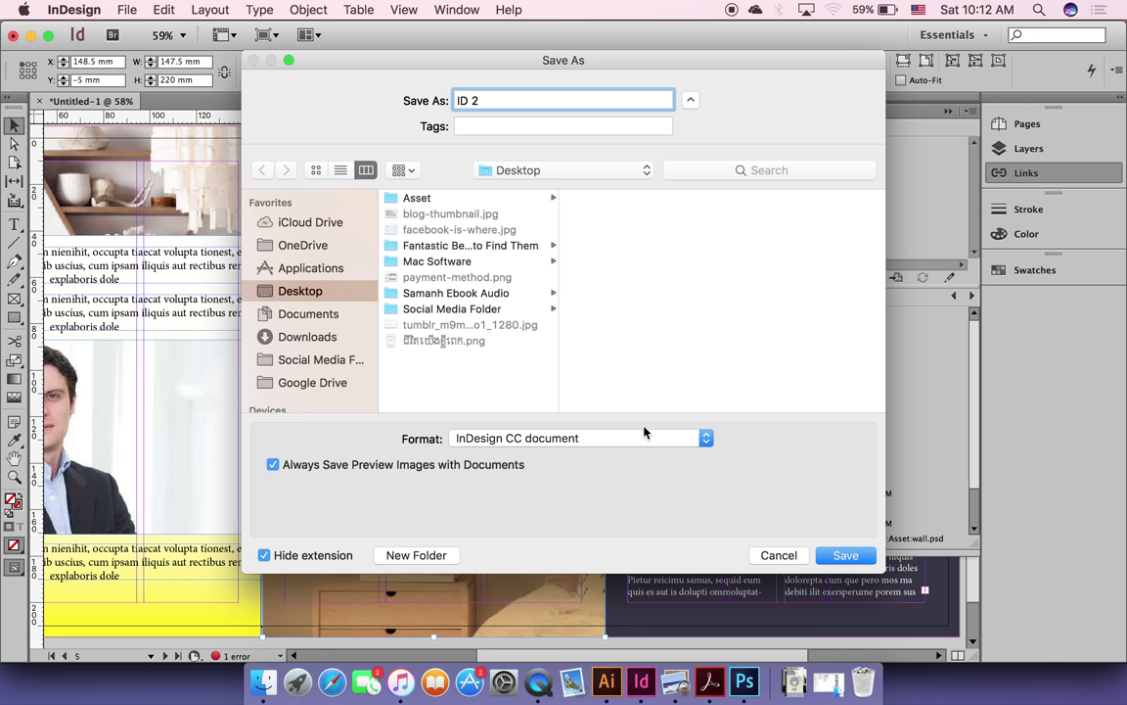
{"action": "left_click", "coordinate": [867, 557]}
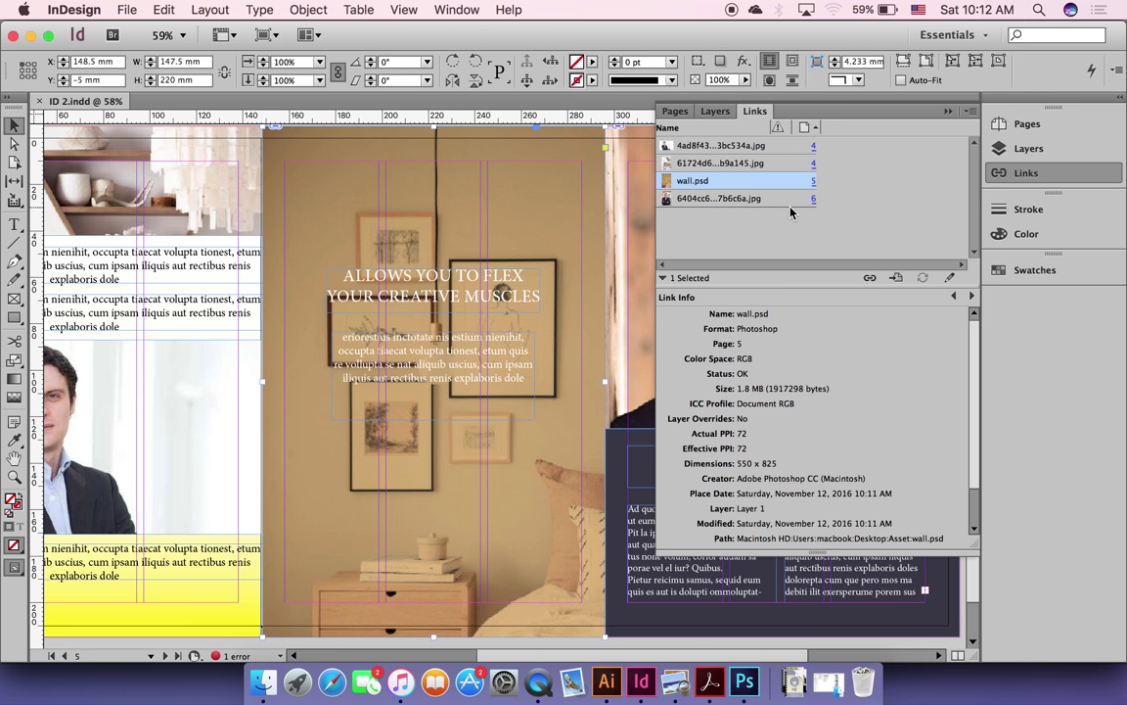
Step: Check which applications are offered for editing the linked photo 61724d6...b9a145.jpg on page 4
{"action": "left_click", "coordinate": [750, 166]}
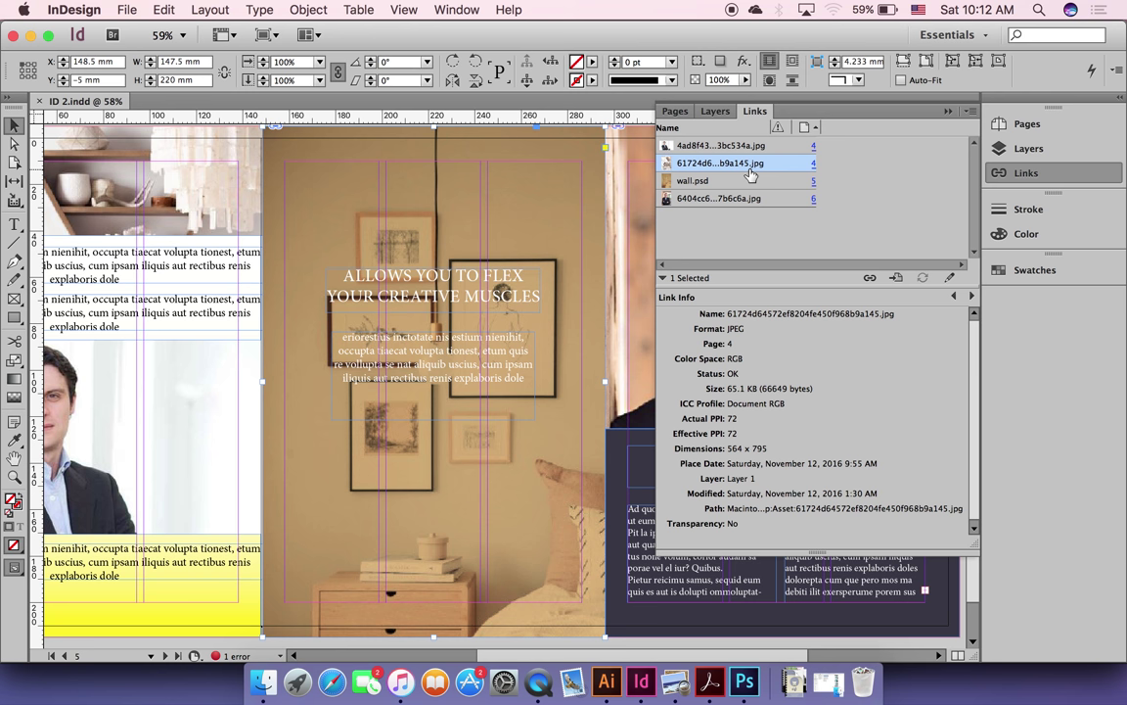
{"action": "right_click", "coordinate": [750, 174]}
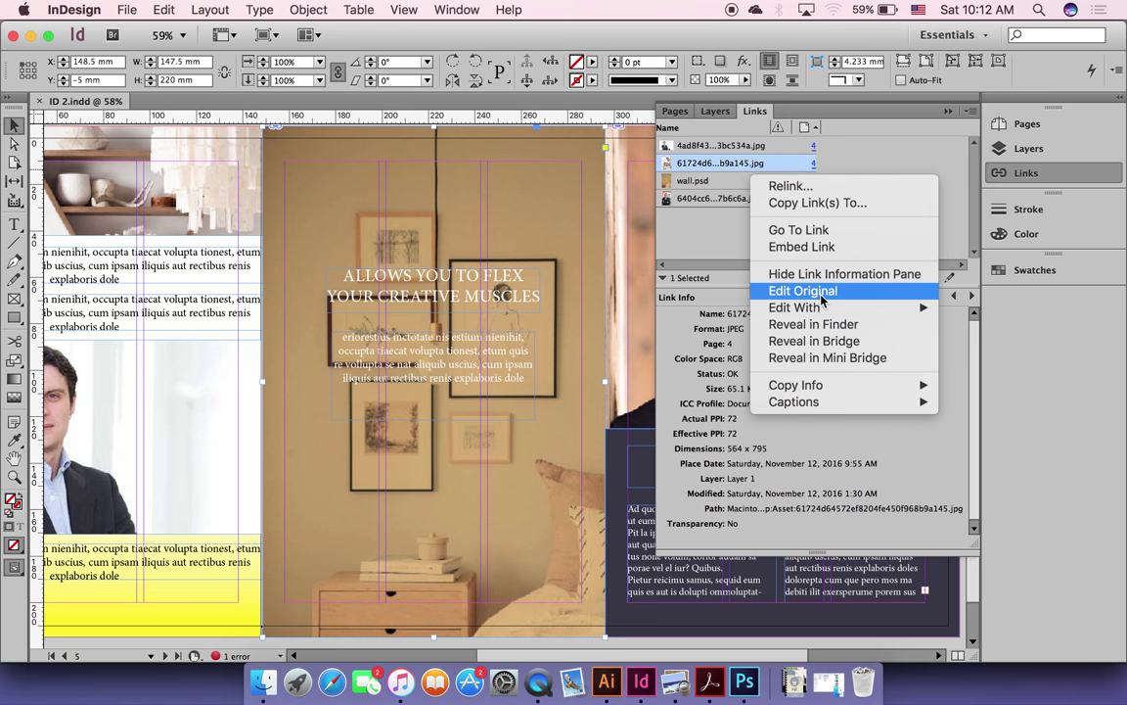
{"action": "mouse_move", "coordinate": [825, 309]}
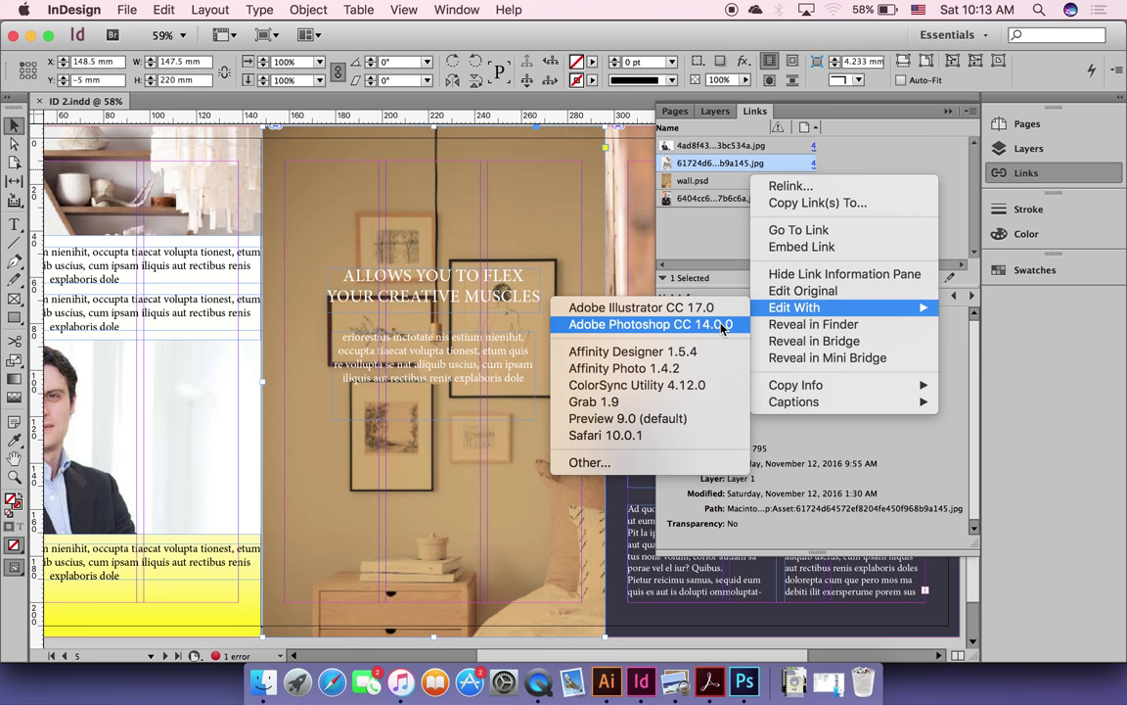
Step: Quit Adobe Acrobat while keeping the leaflet document open
{"action": "right_click", "coordinate": [720, 675]}
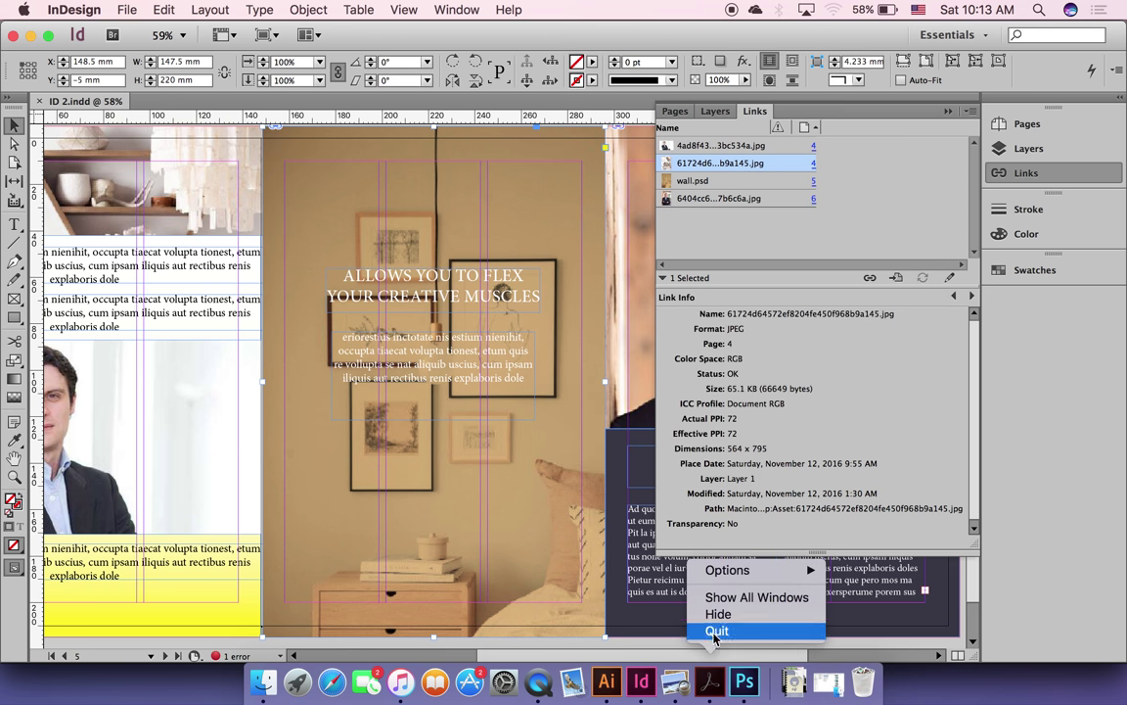
{"action": "left_click", "coordinate": [718, 632]}
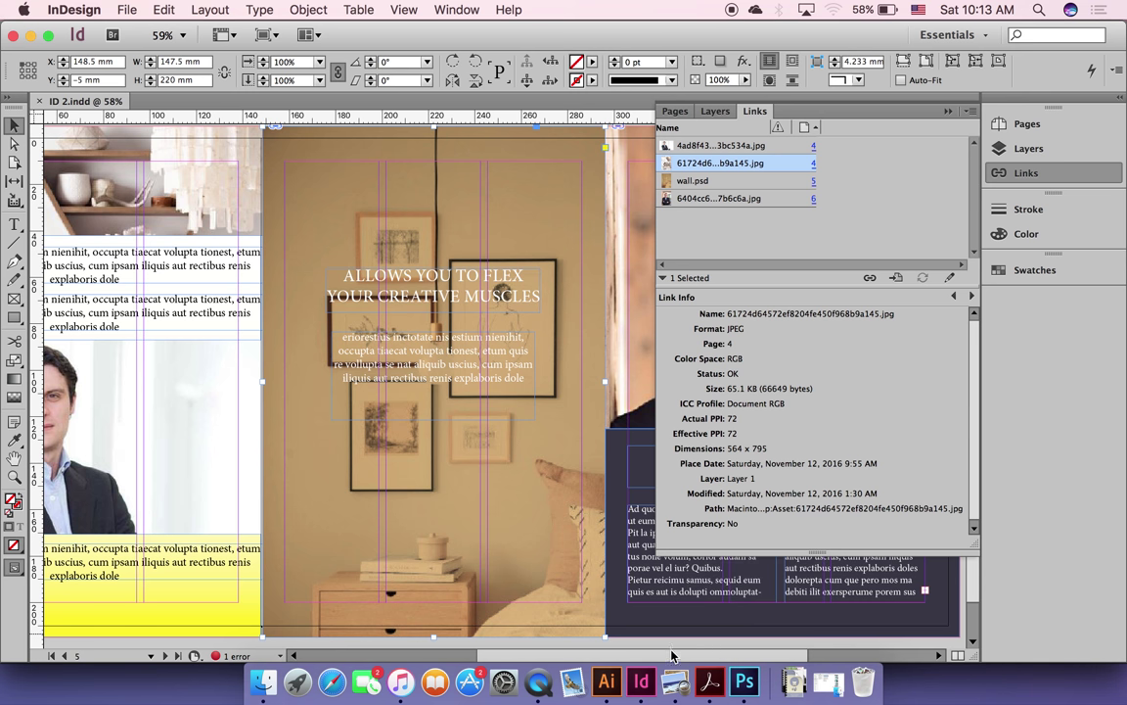